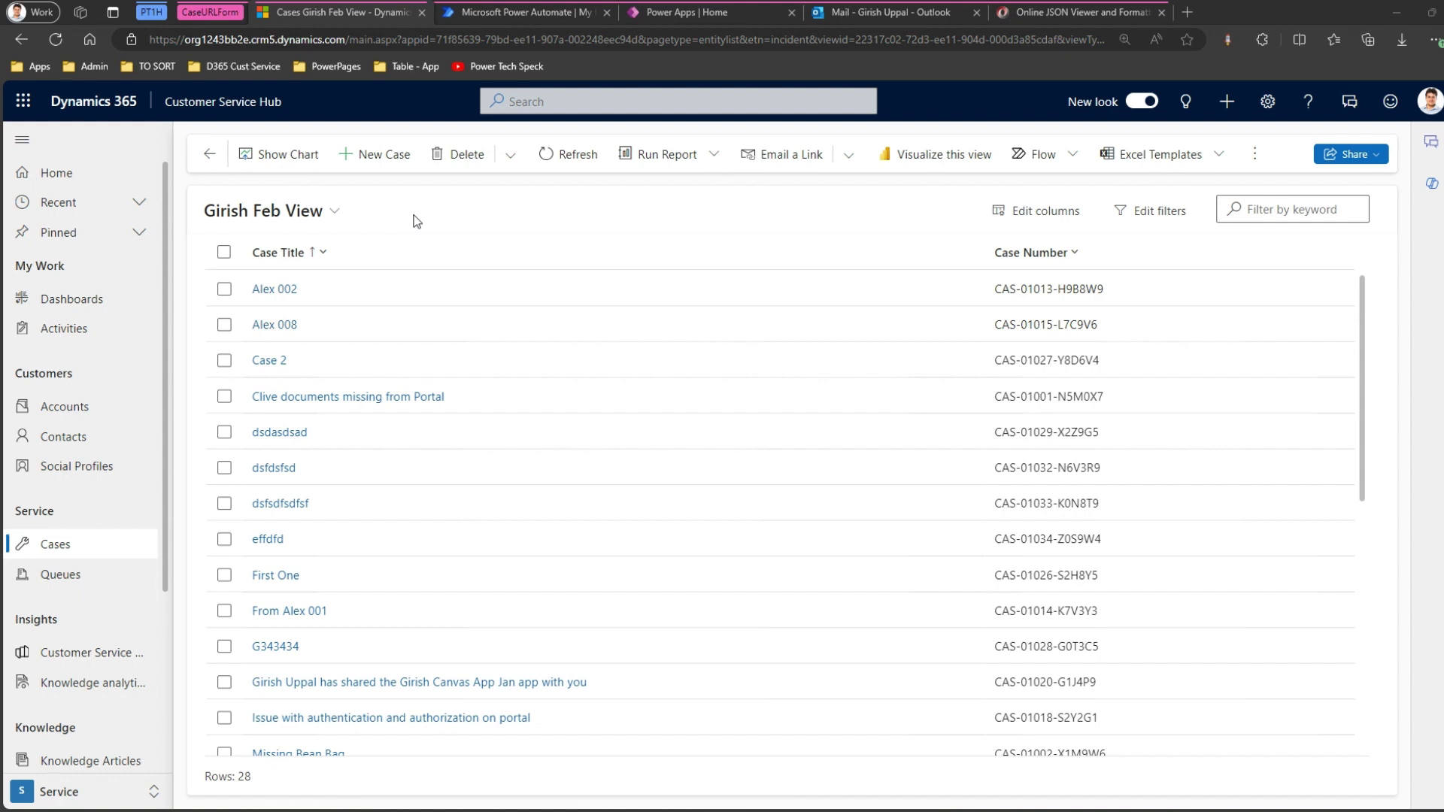
Open the Alex 002 case record, then return to the Power Automate cloud flows list.
{"action": "left_click", "coordinate": [282, 293]}
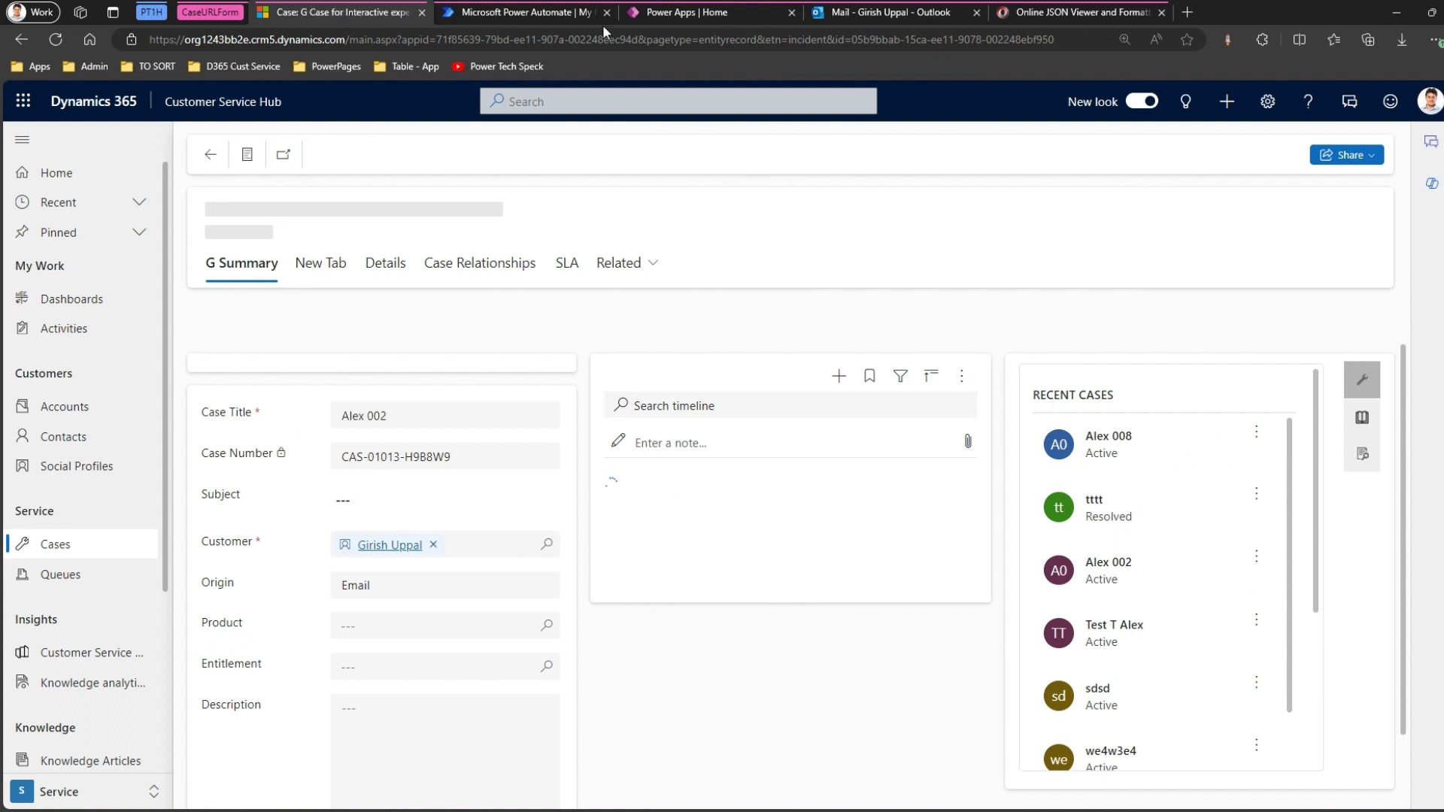
{"action": "left_click", "coordinate": [541, 12]}
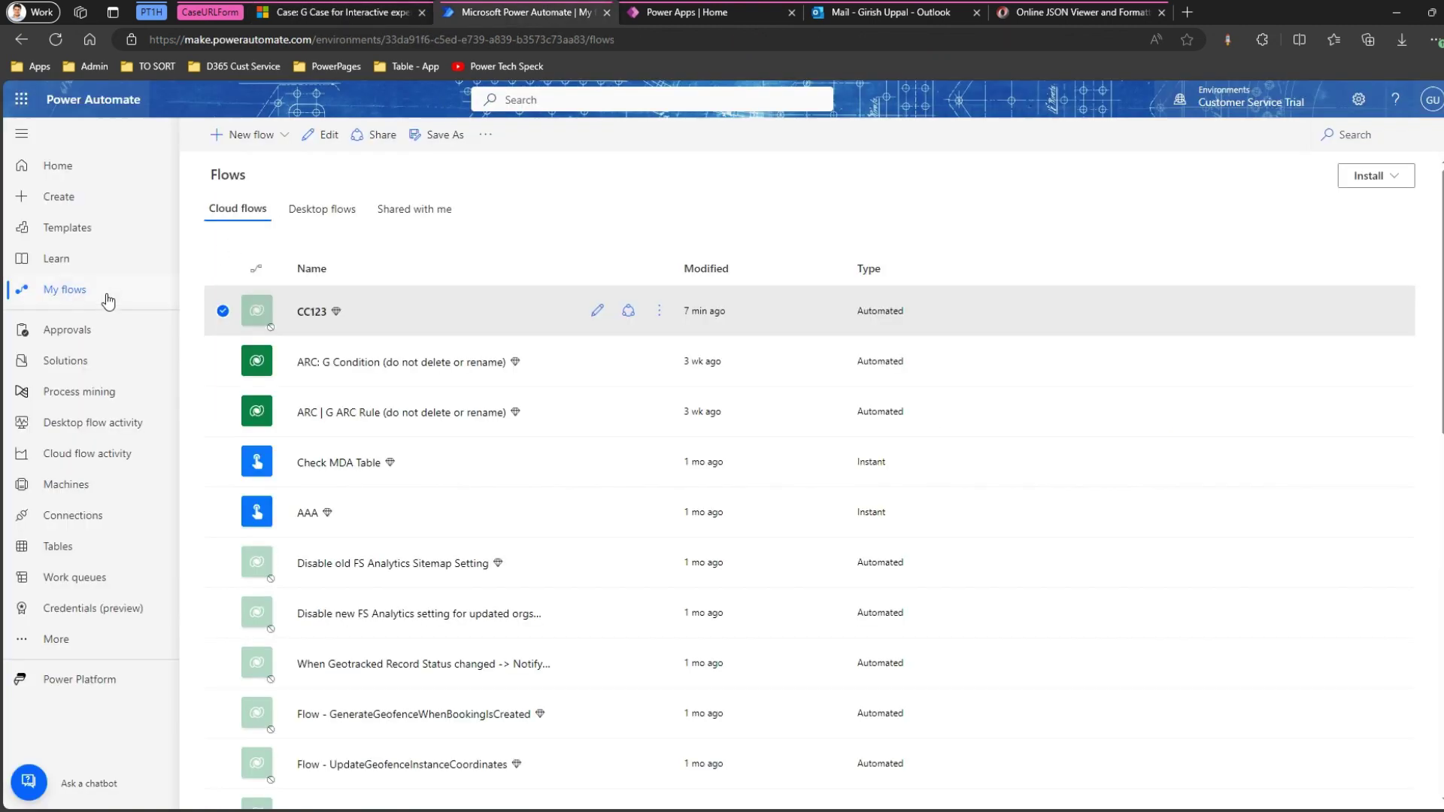
Start a new automated cloud flow named WhenCaseIsCreated.
{"action": "left_click", "coordinate": [287, 137]}
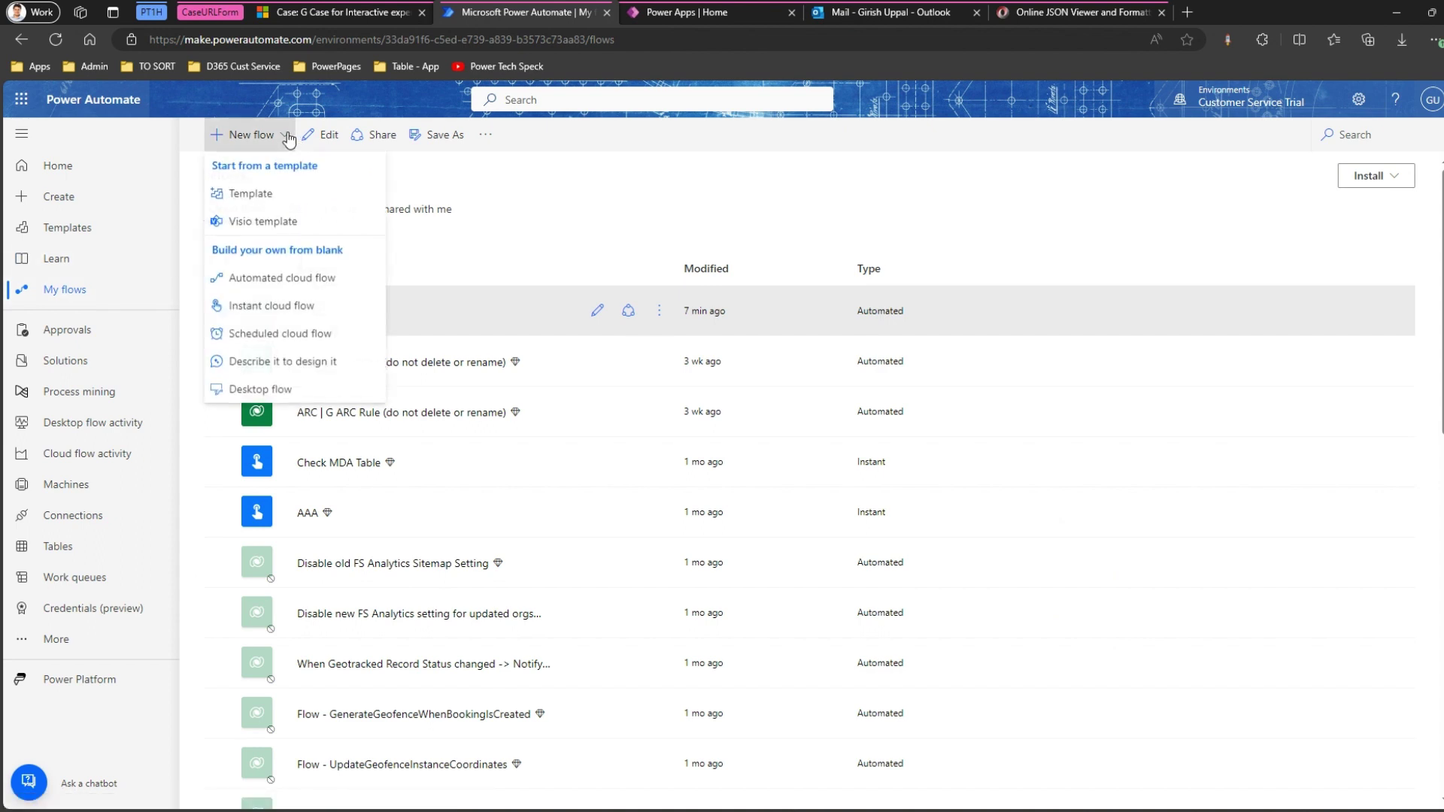
{"action": "left_click", "coordinate": [296, 278]}
{"action": "left_click", "coordinate": [816, 307]}
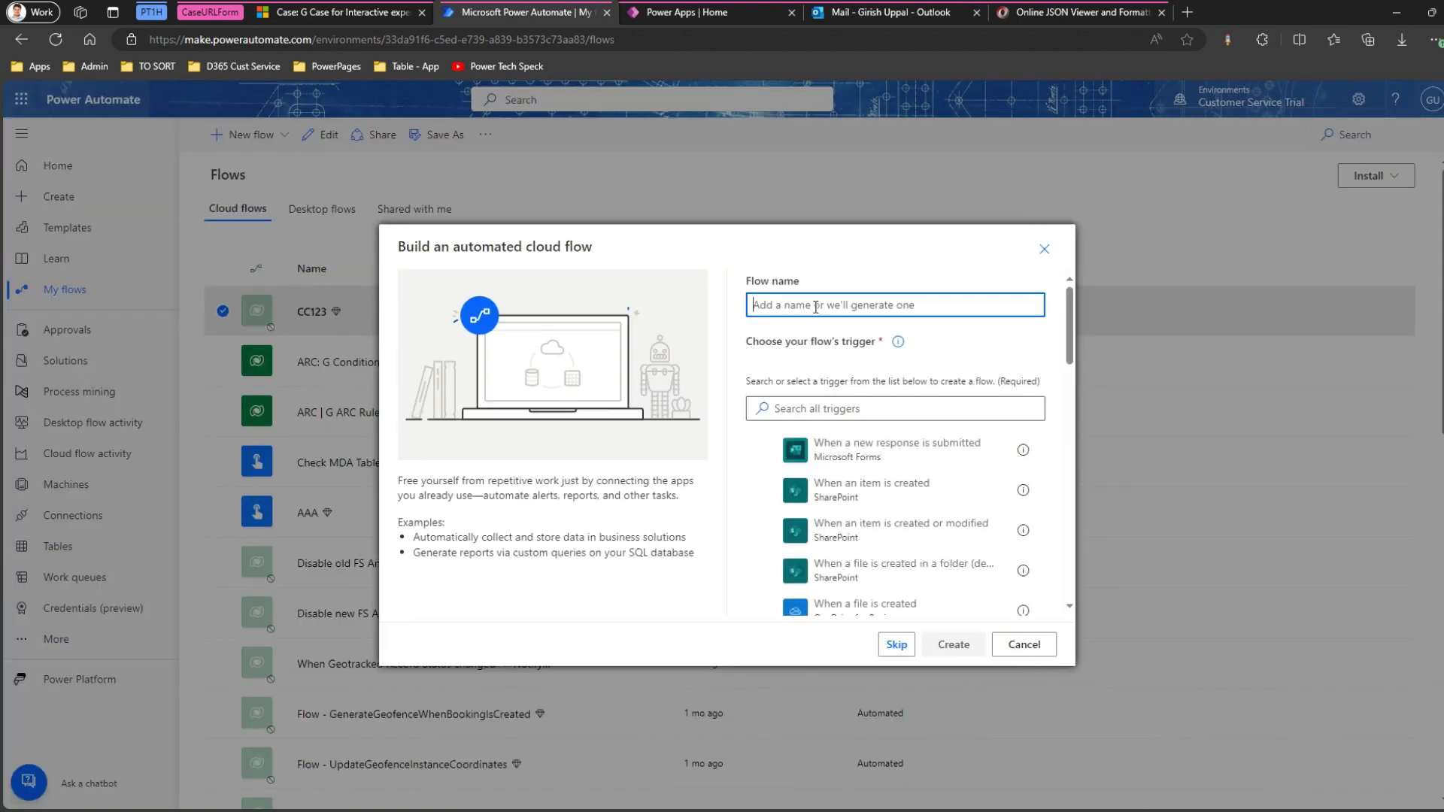
{"action": "type", "text": "WhenCase"}
{"action": "key", "text": "BackSpace"}
{"action": "type", "text": "IsCreated"}
Choose the Dataverse 'When a row is added, modified or deleted' trigger and create the flow.
{"action": "left_click", "coordinate": [826, 409]}
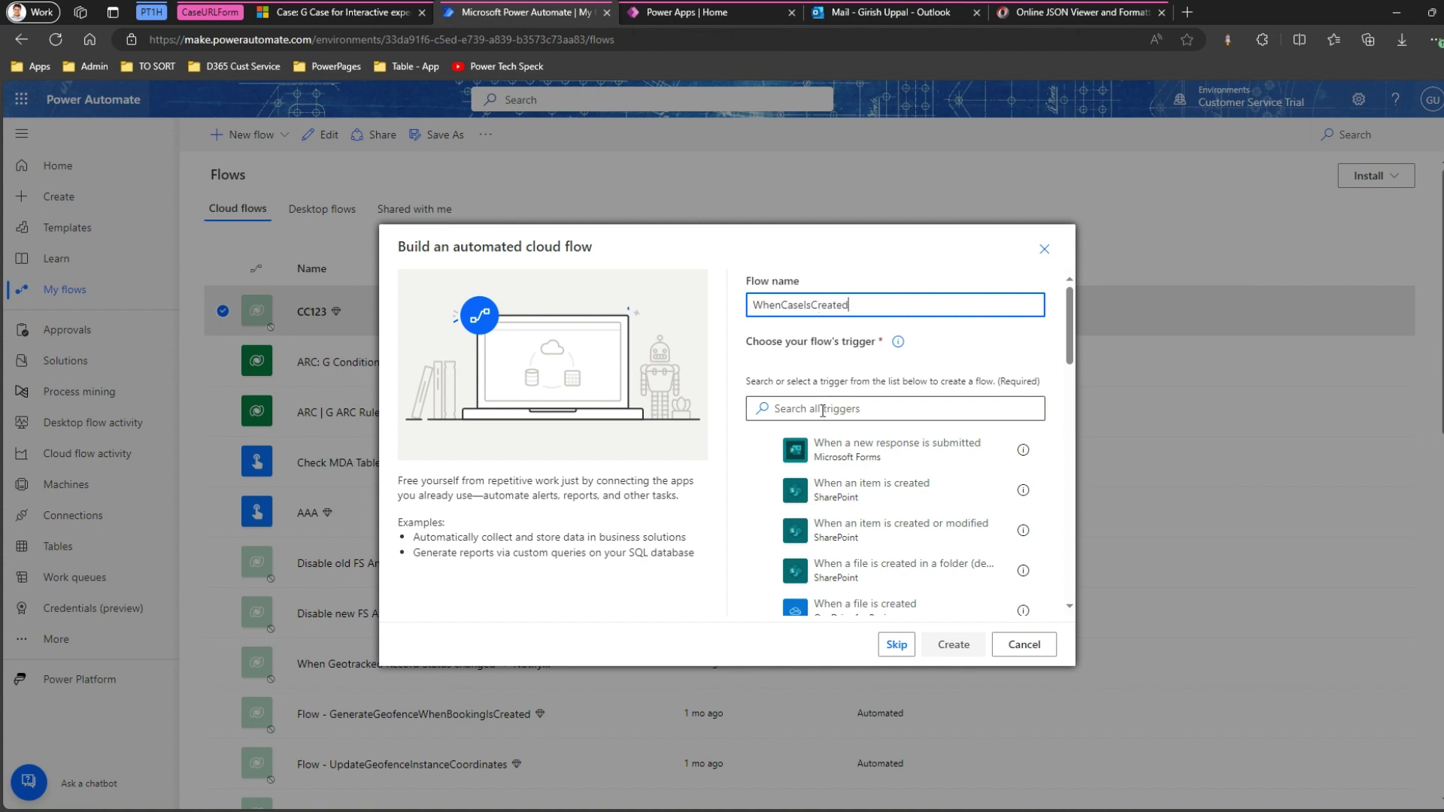
{"action": "type", "text": "dataverse"}
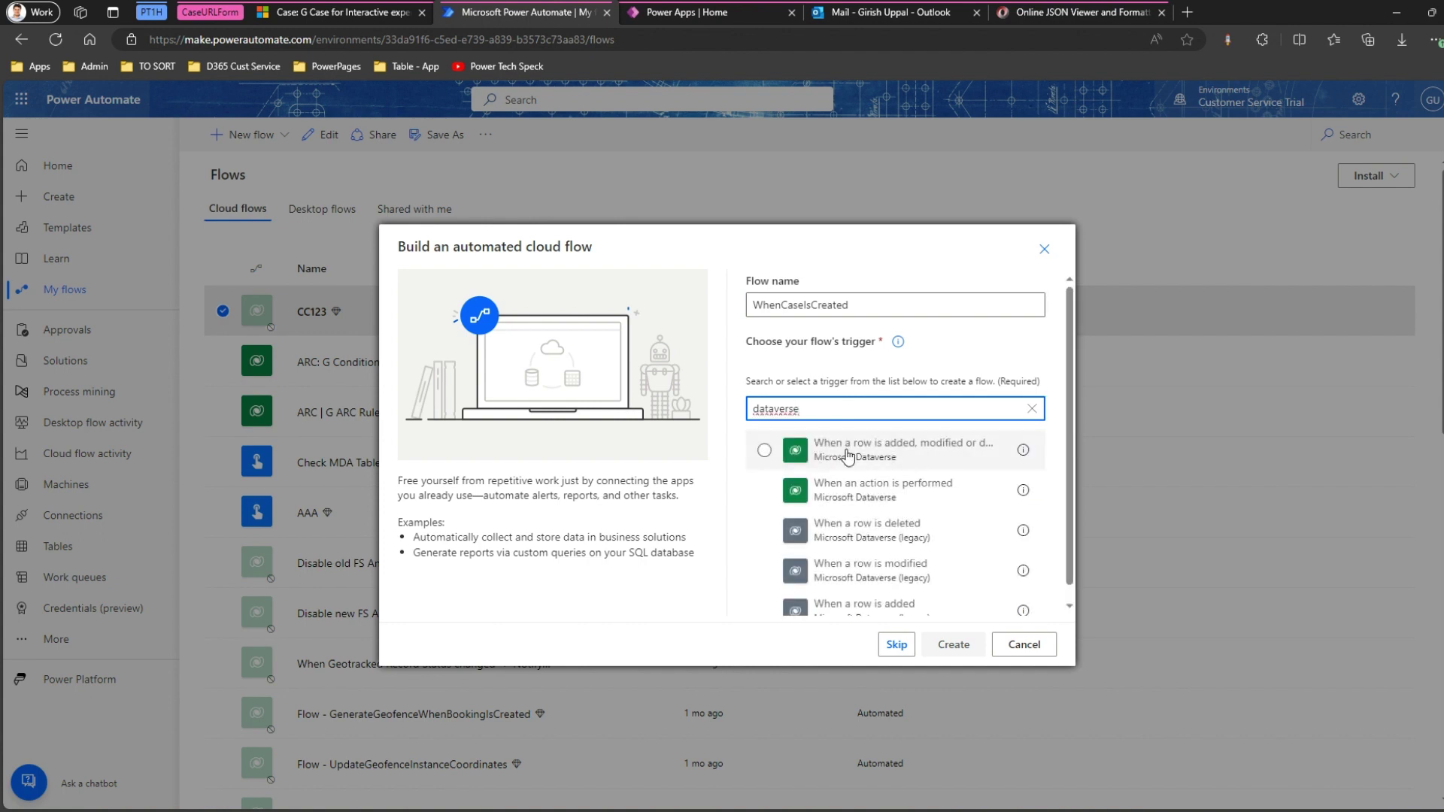
{"action": "left_click", "coordinate": [861, 453]}
{"action": "left_click", "coordinate": [953, 645]}
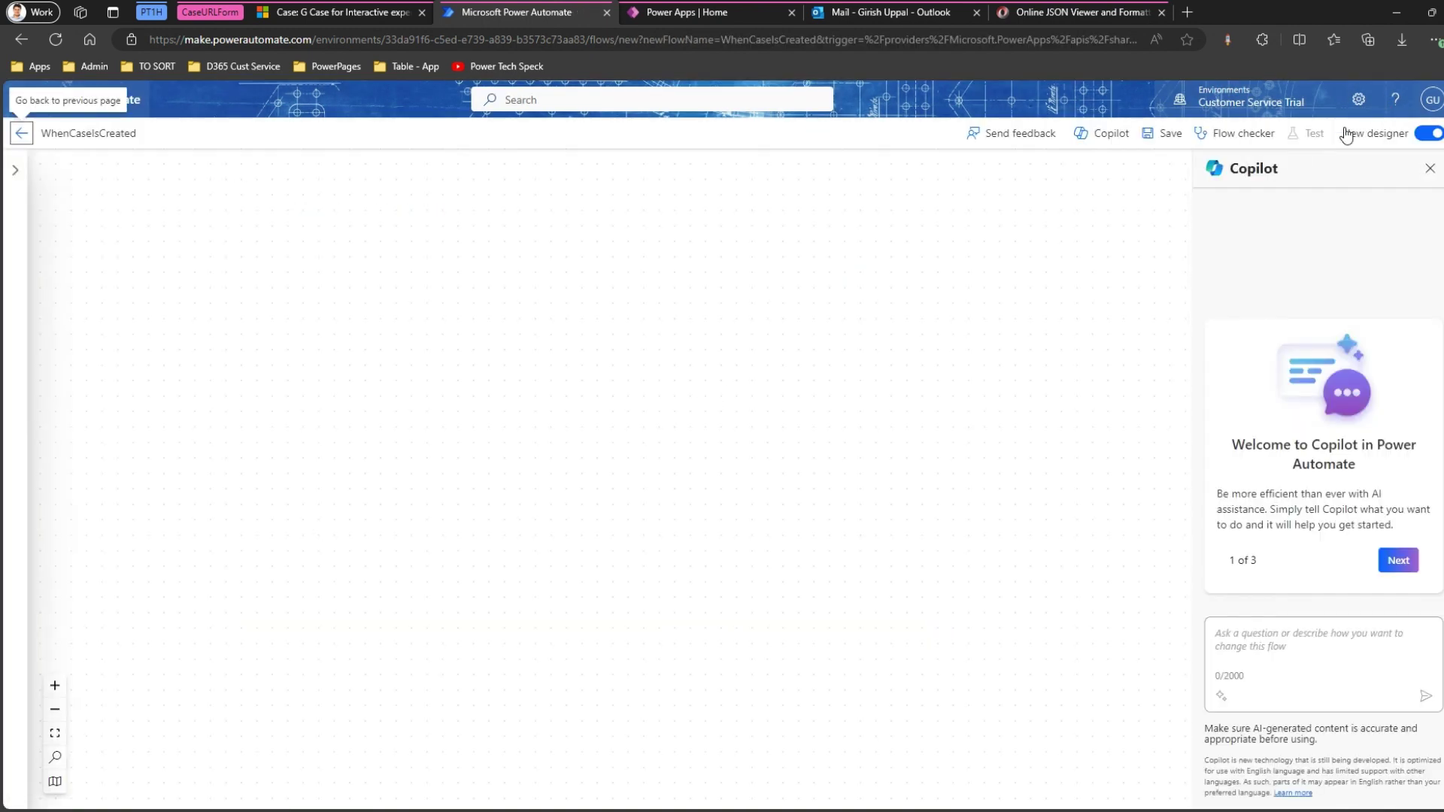
Switch to the classic designer and set the trigger's change type to Added.
{"action": "left_click", "coordinate": [1431, 135]}
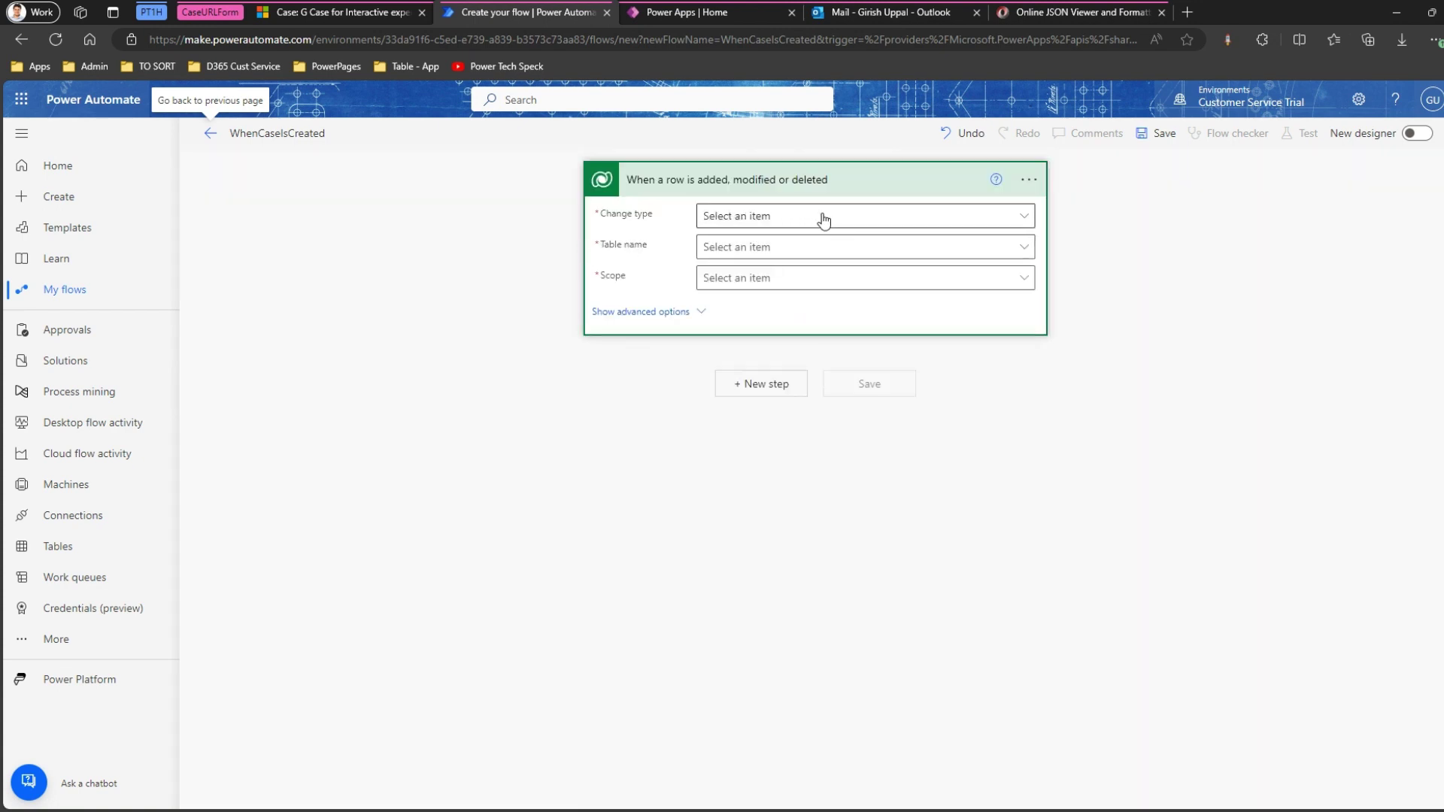
{"action": "left_click", "coordinate": [824, 218]}
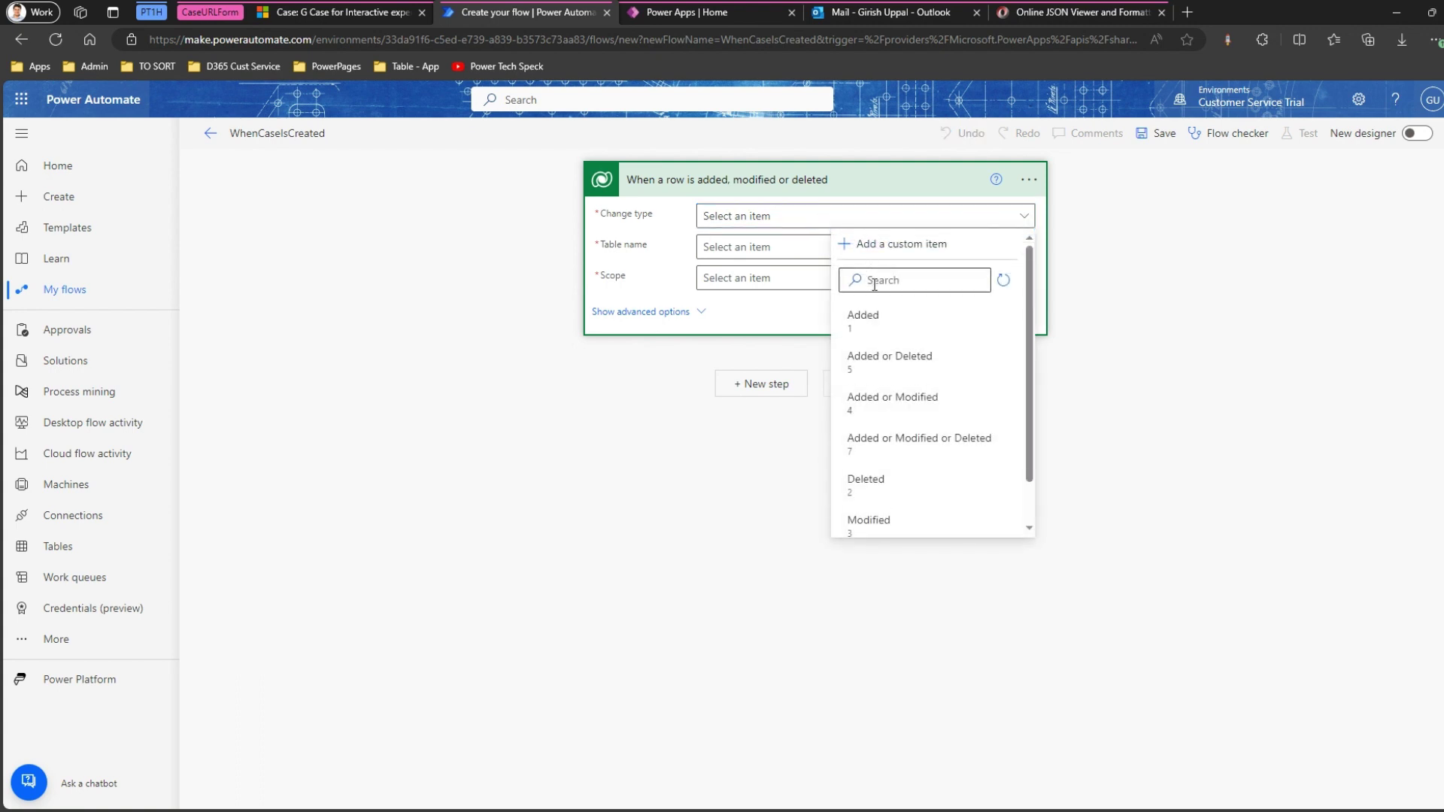
{"action": "left_click", "coordinate": [864, 315]}
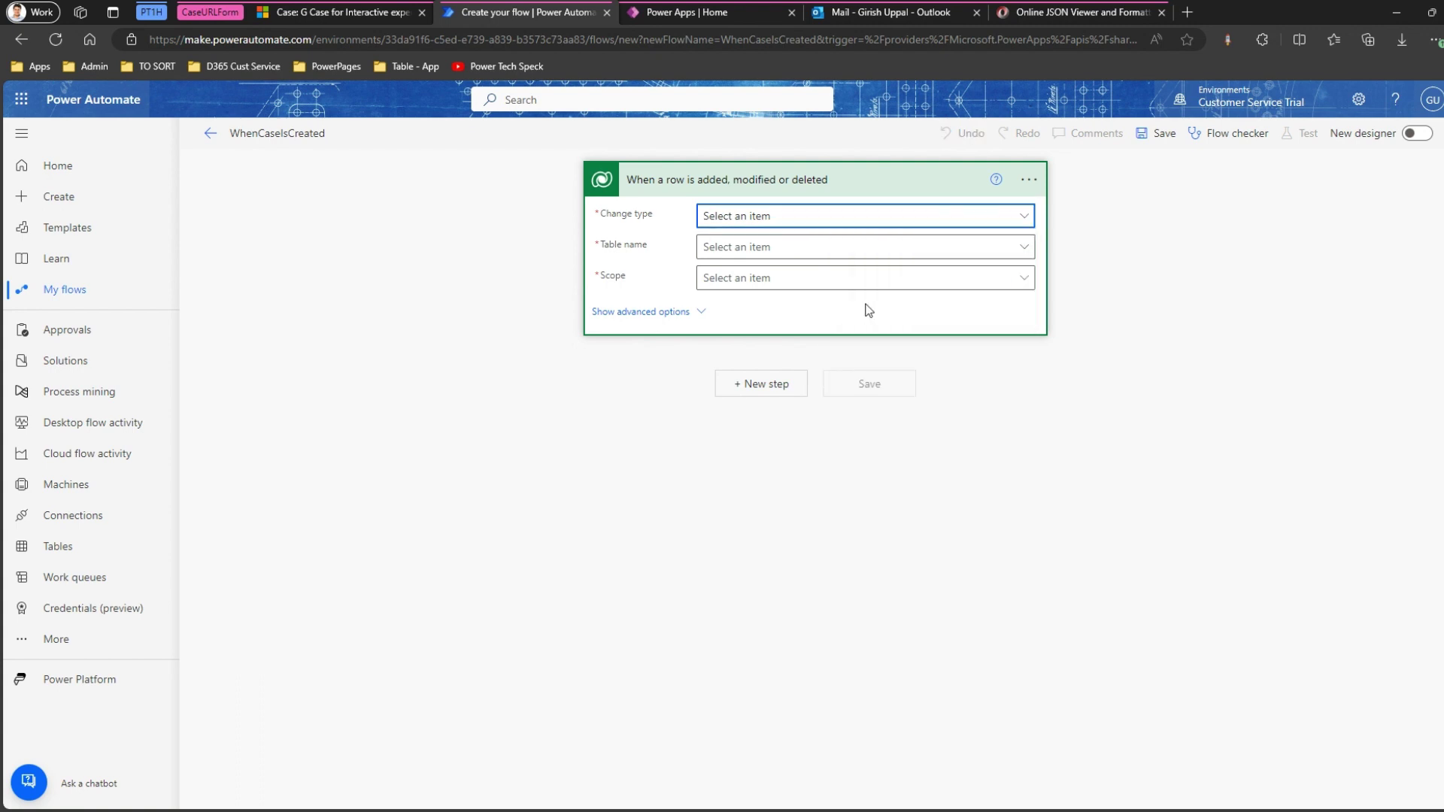
Set the trigger's table to Cases and bring up its scope choices.
{"action": "left_click", "coordinate": [786, 255]}
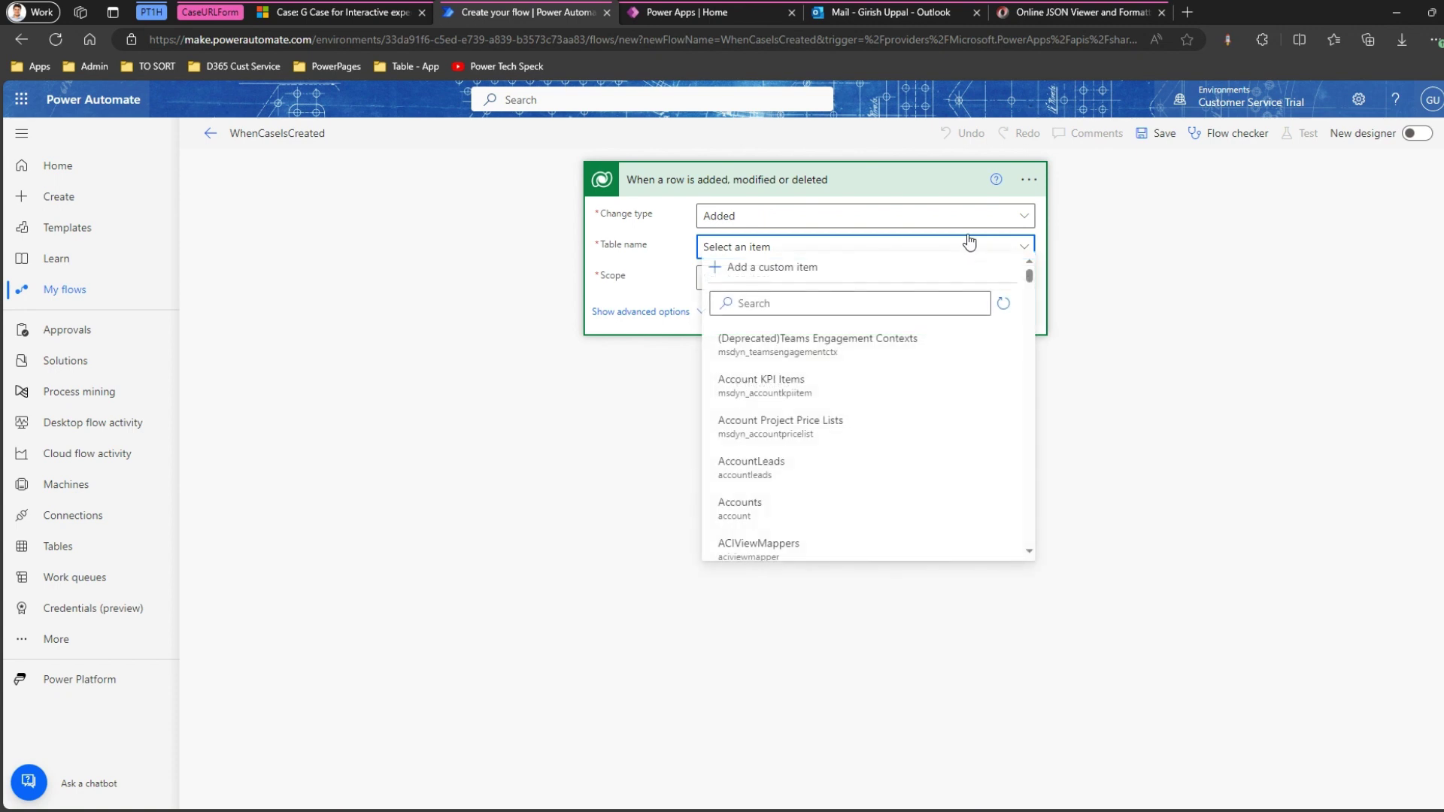
{"action": "left_click", "coordinate": [825, 310]}
{"action": "type", "text": "cases"}
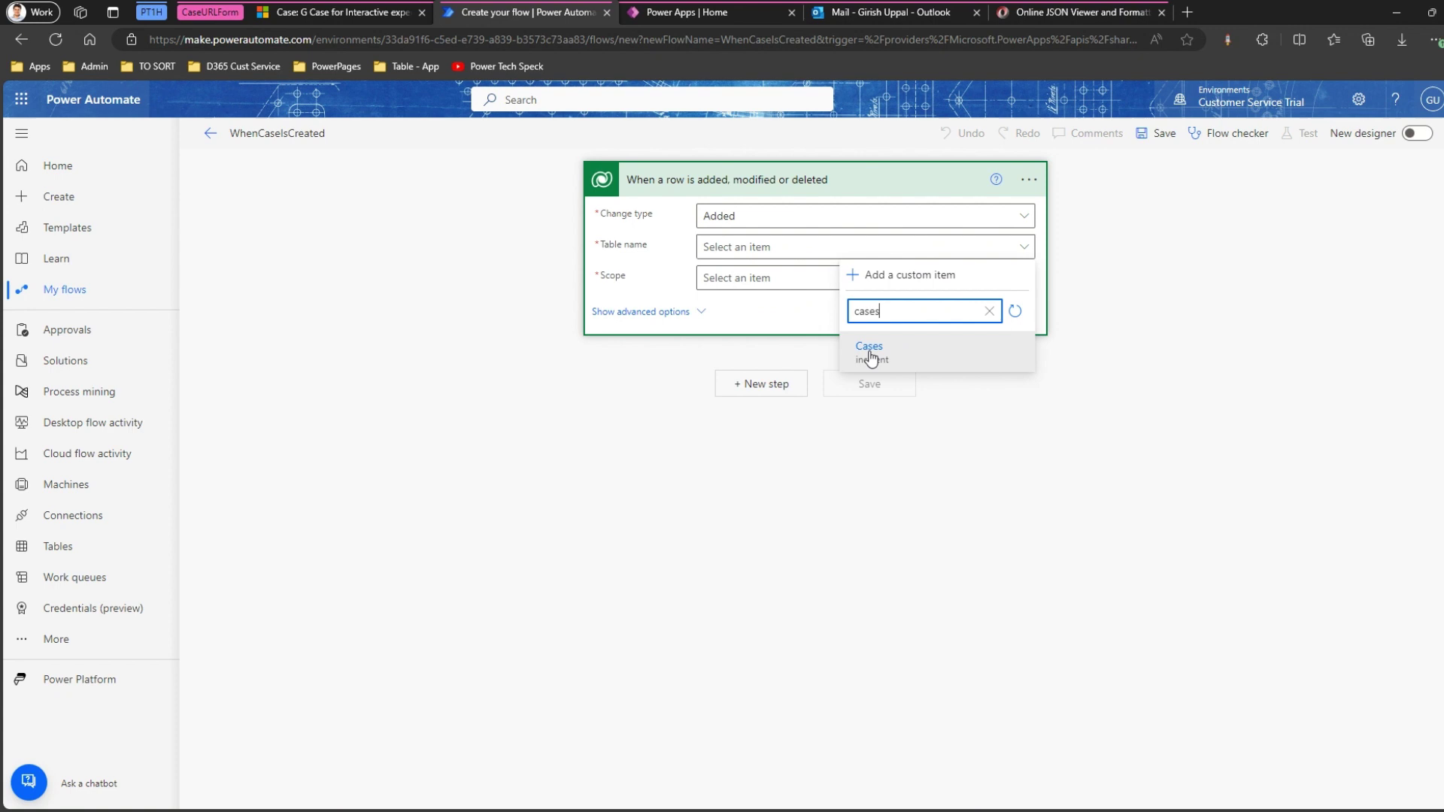
{"action": "left_click", "coordinate": [869, 350]}
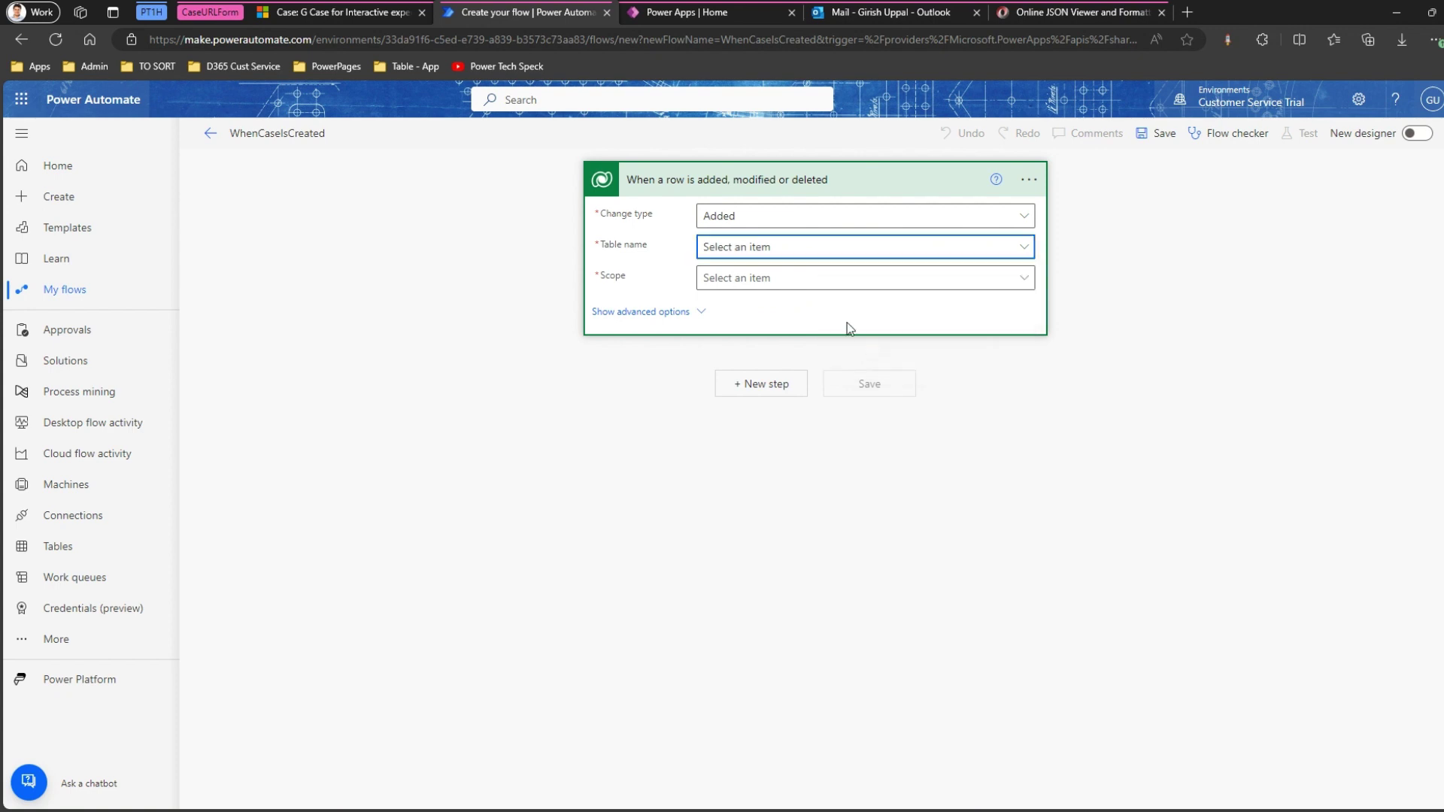
{"action": "left_click", "coordinate": [794, 280]}
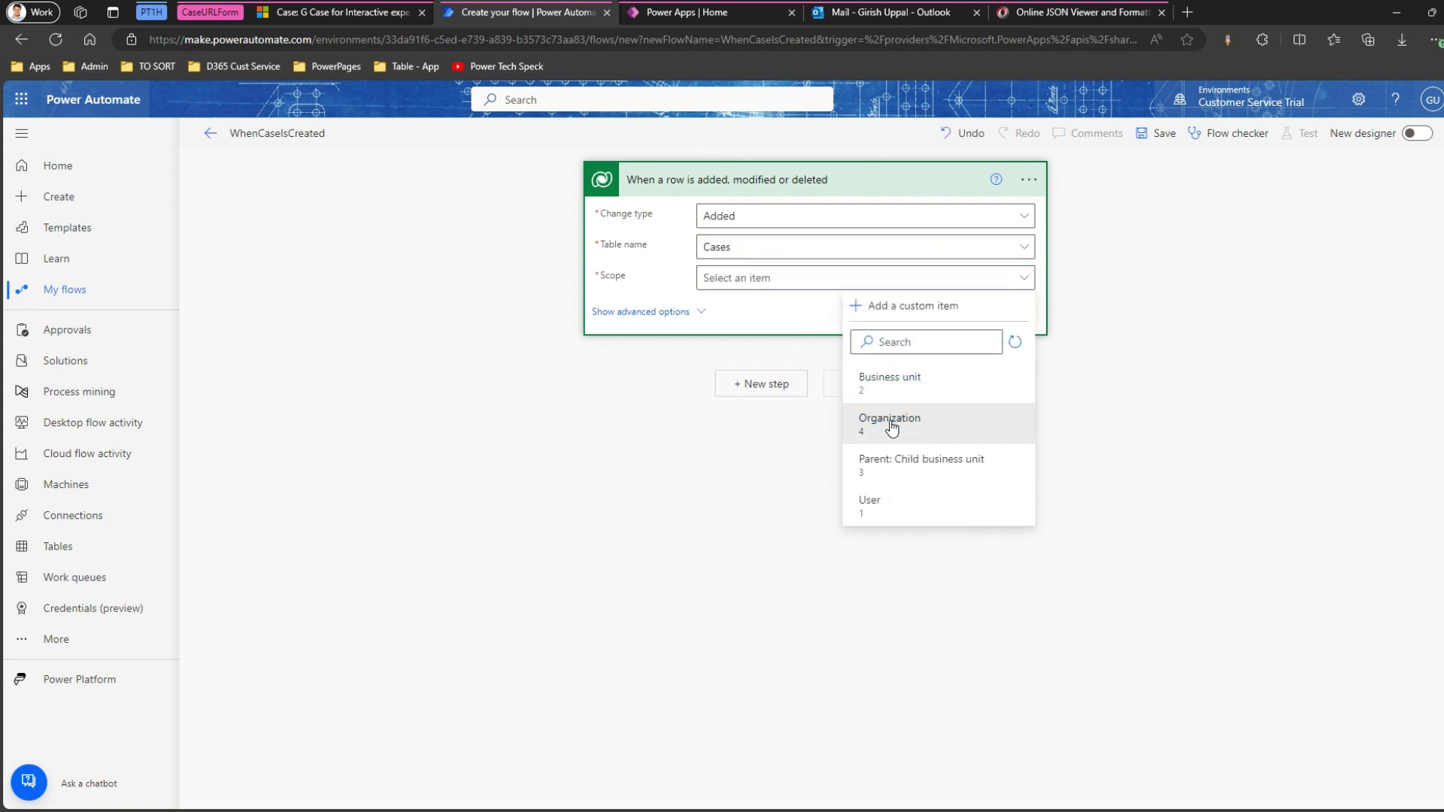
{"action": "left_click", "coordinate": [819, 403]}
Set the trigger scope to Organization and add a Send an email (V2) action.
{"action": "left_click", "coordinate": [786, 387]}
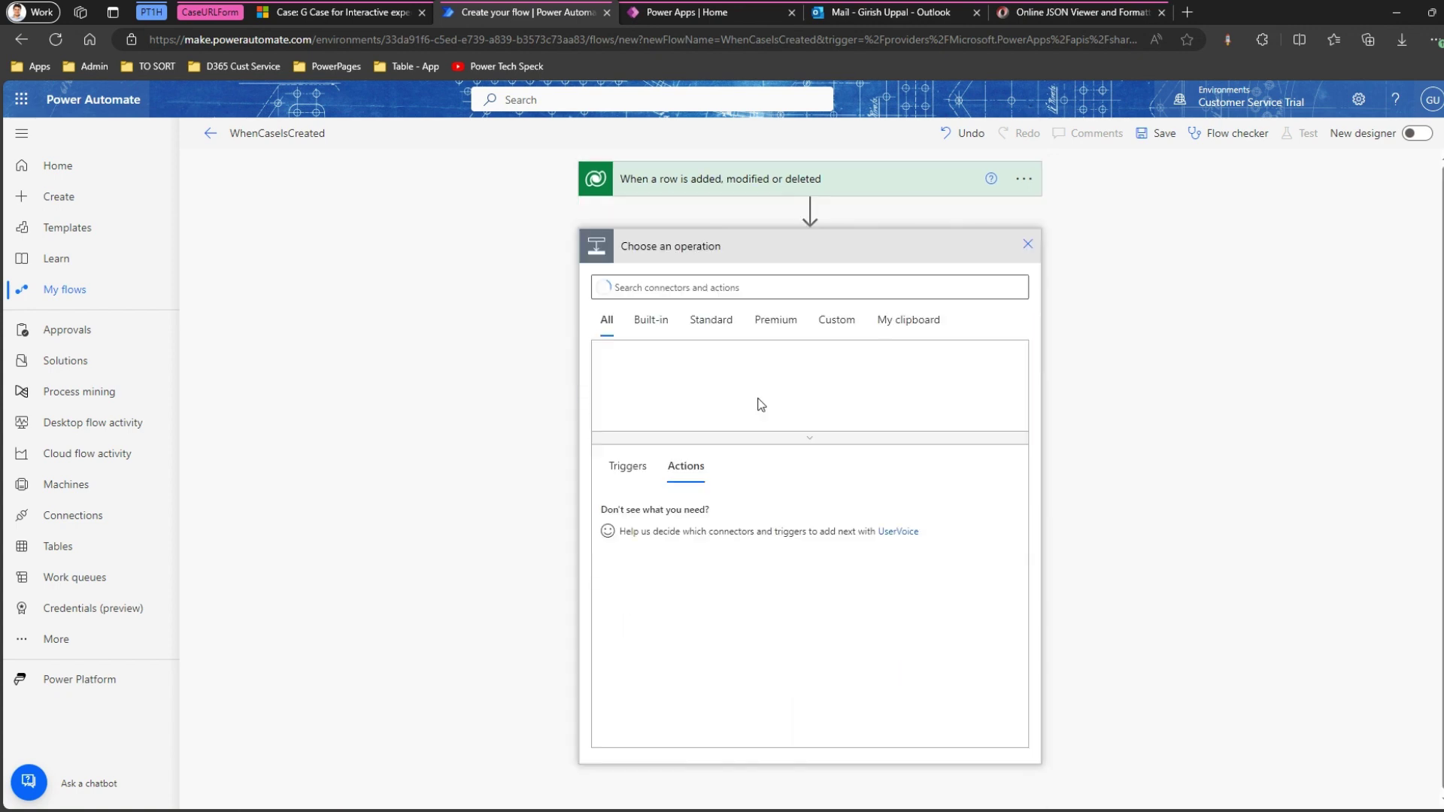
{"action": "left_click", "coordinate": [692, 287]}
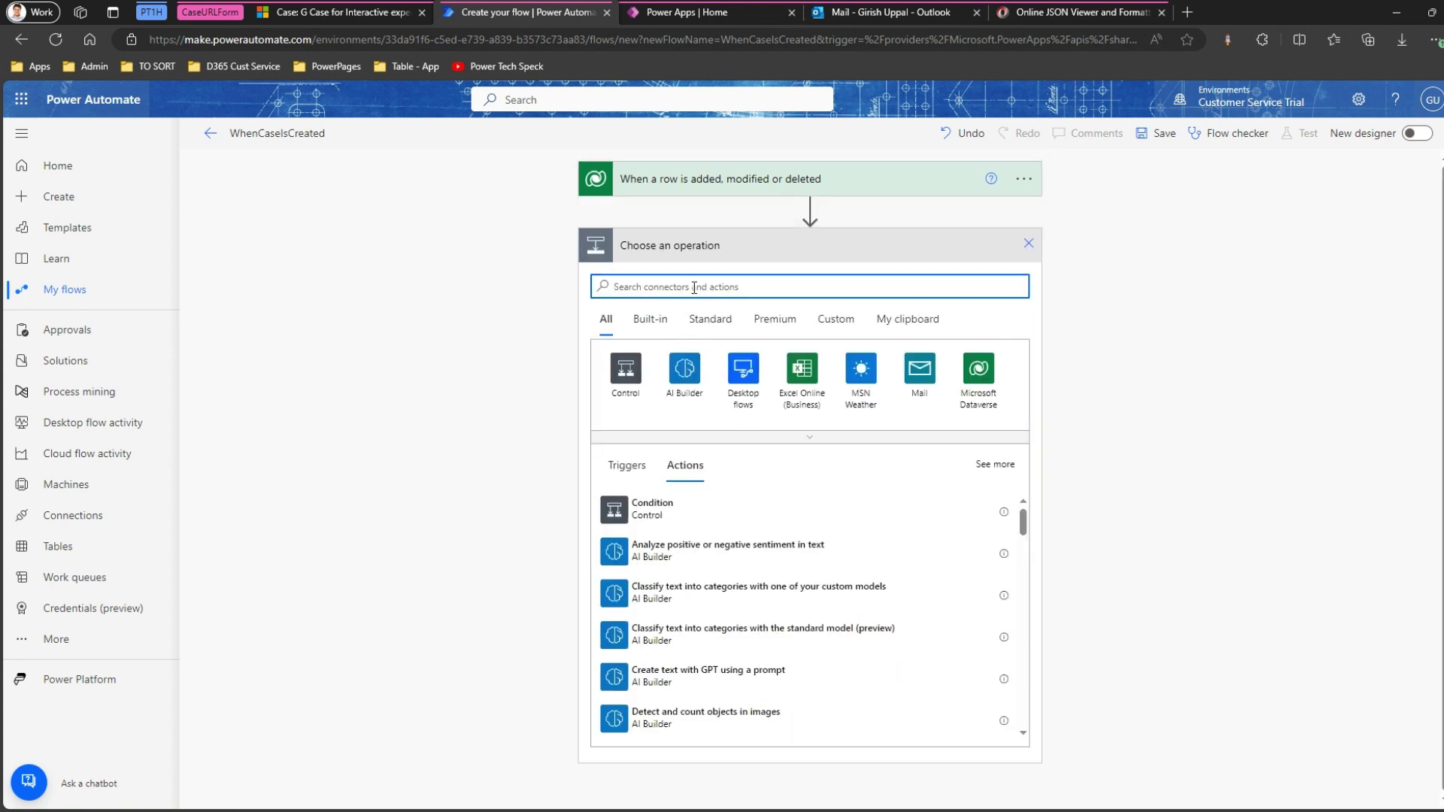
{"action": "type", "text": "send e"}
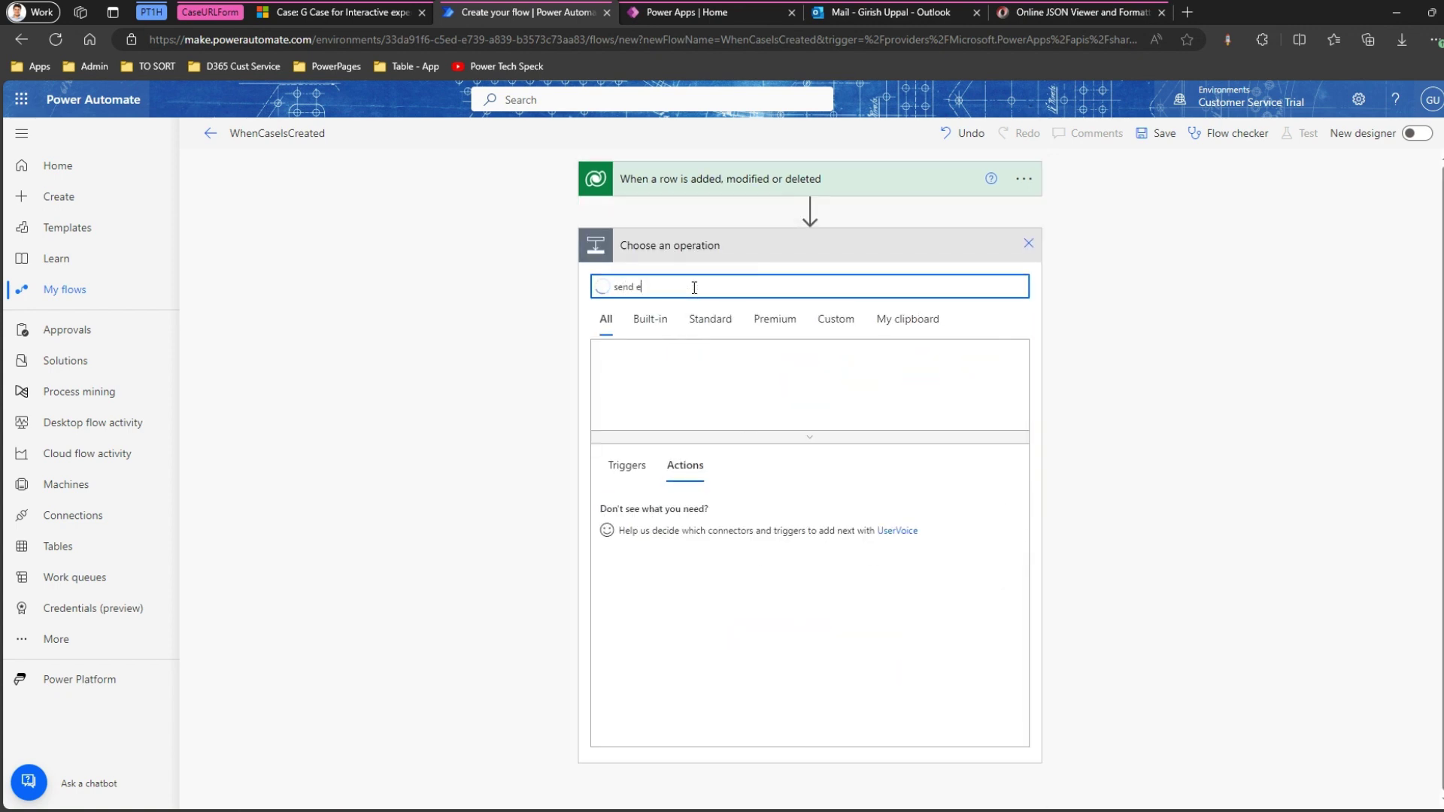
{"action": "type", "text": "mail"}
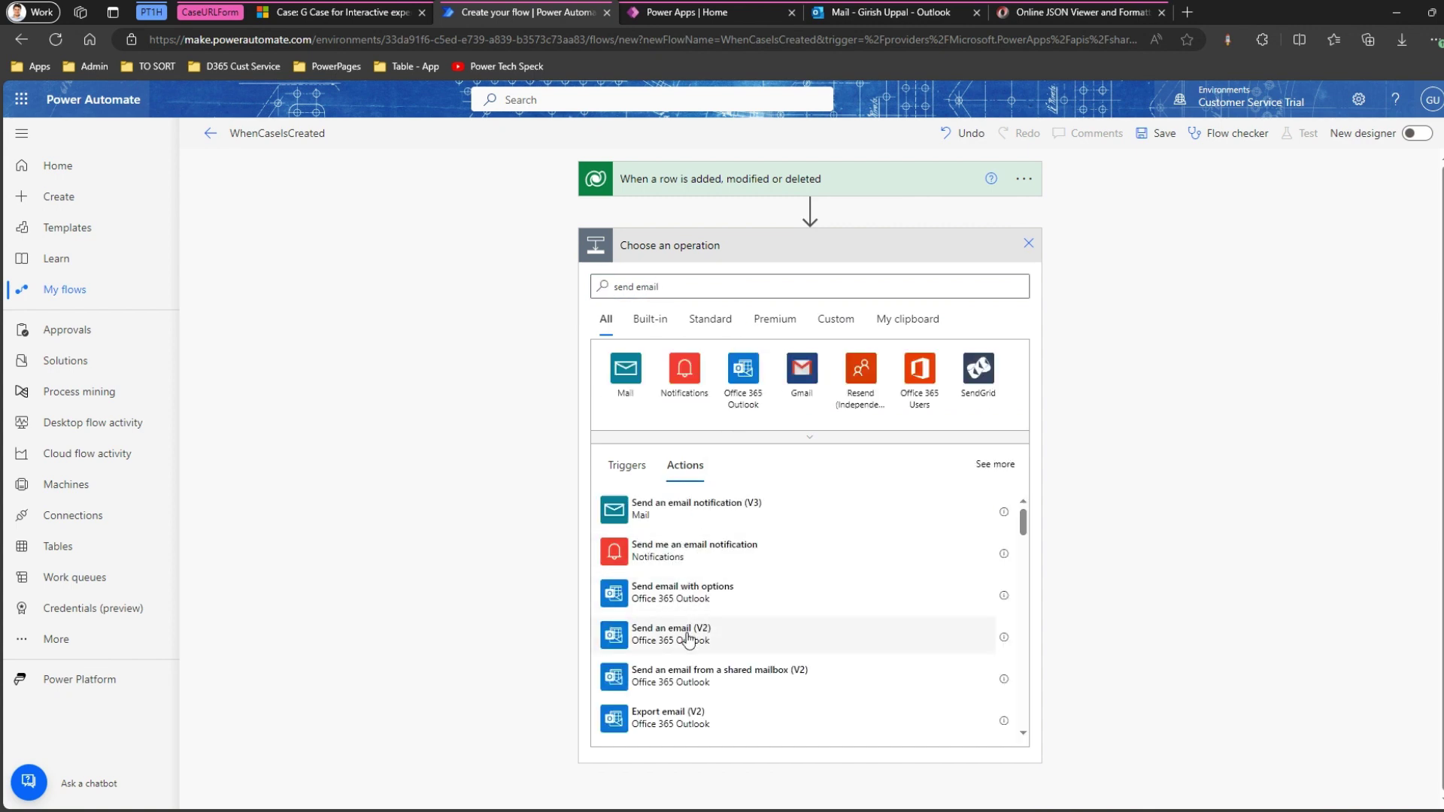
{"action": "left_click", "coordinate": [687, 638]}
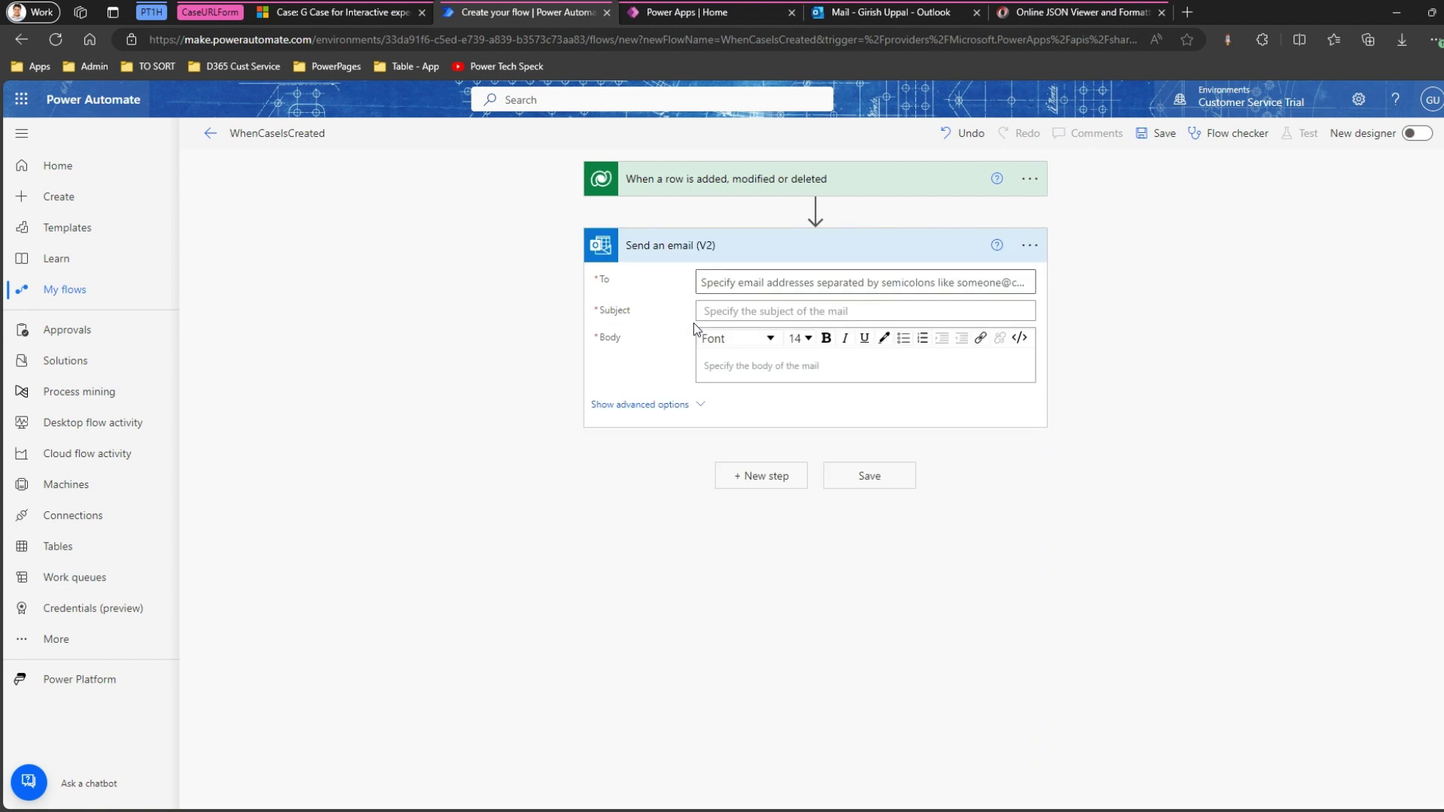
Address the email to the suggested recipient and give it the subject Case Created.
{"action": "left_click", "coordinate": [703, 283]}
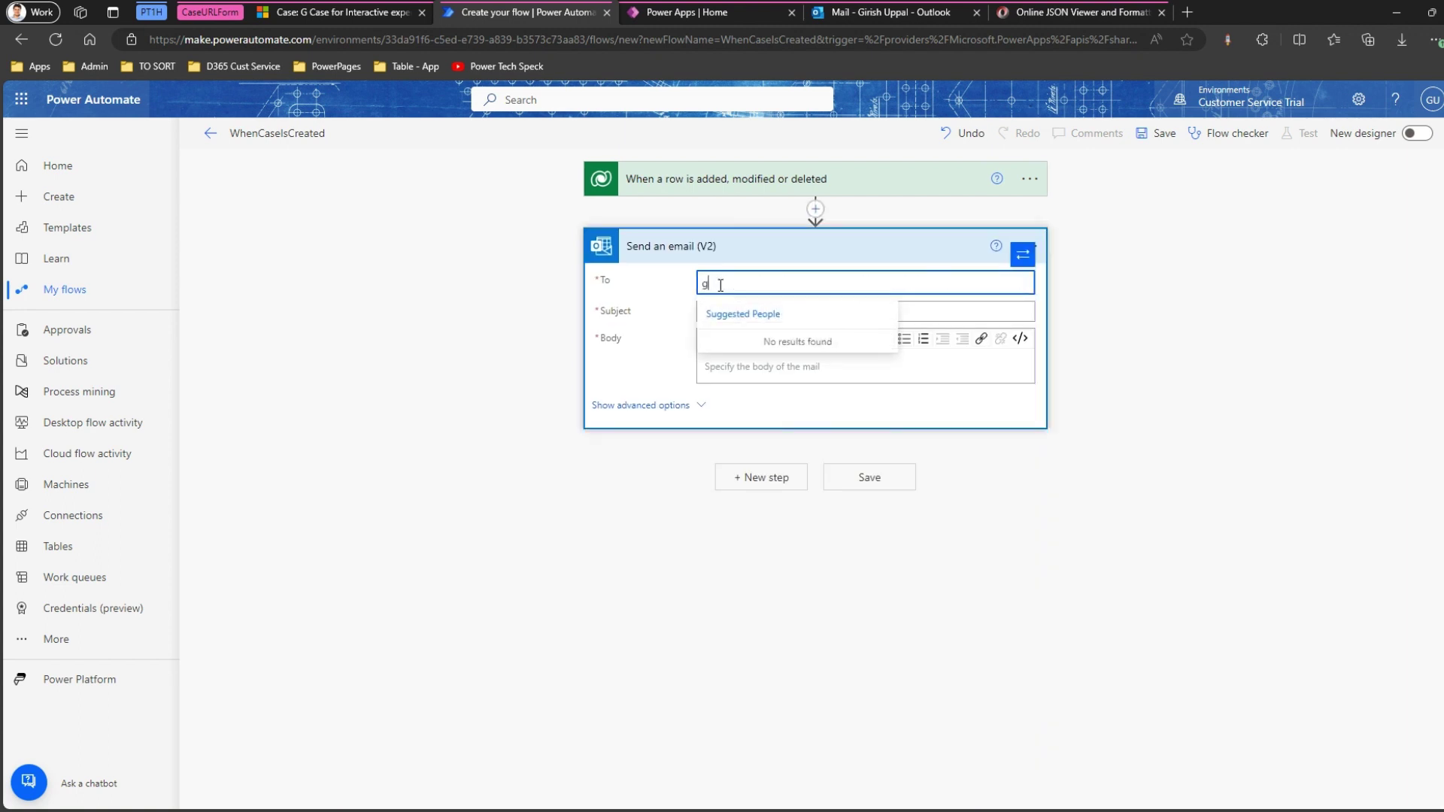
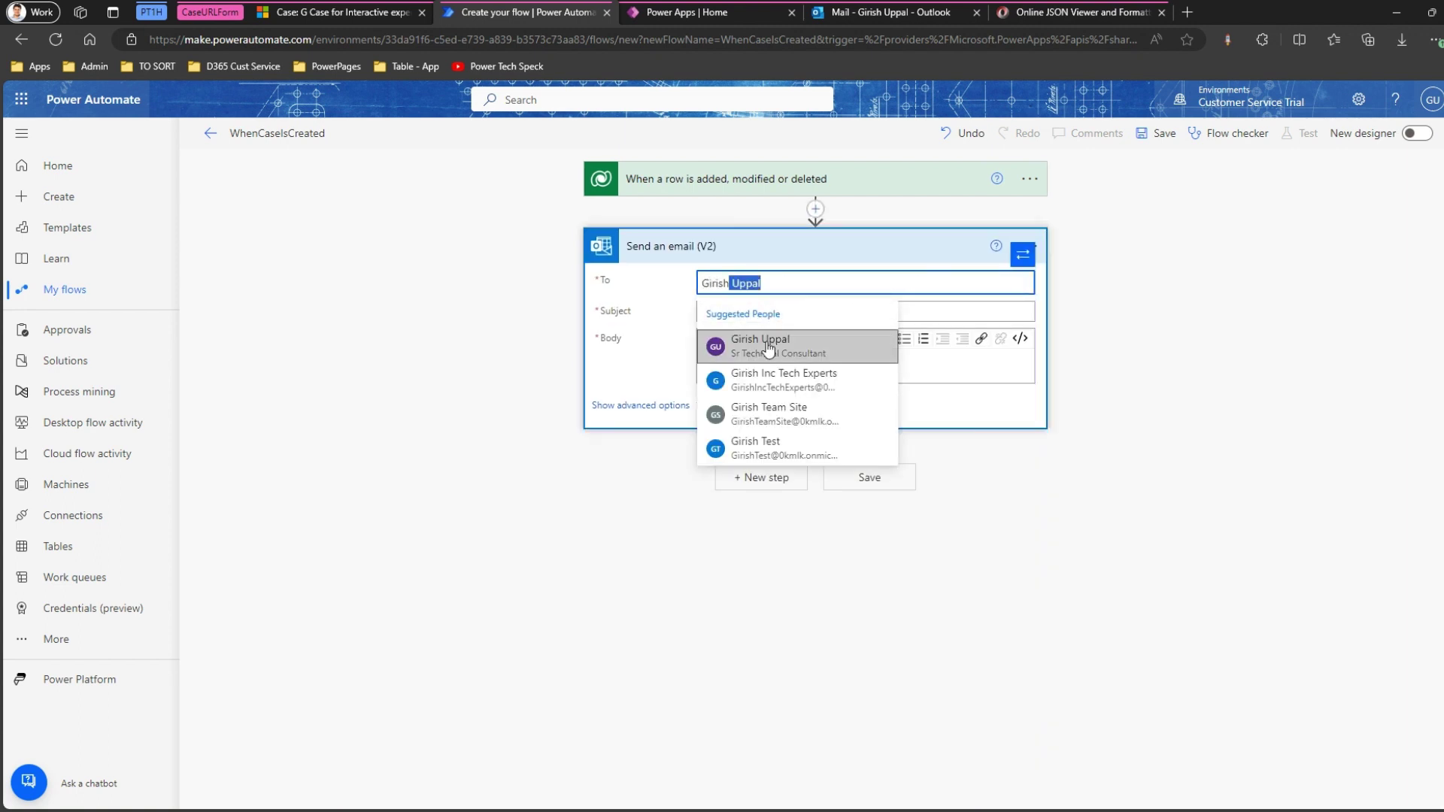
{"action": "left_click", "coordinate": [741, 340]}
{"action": "left_click", "coordinate": [725, 313]}
{"action": "type", "text": "Cas"}
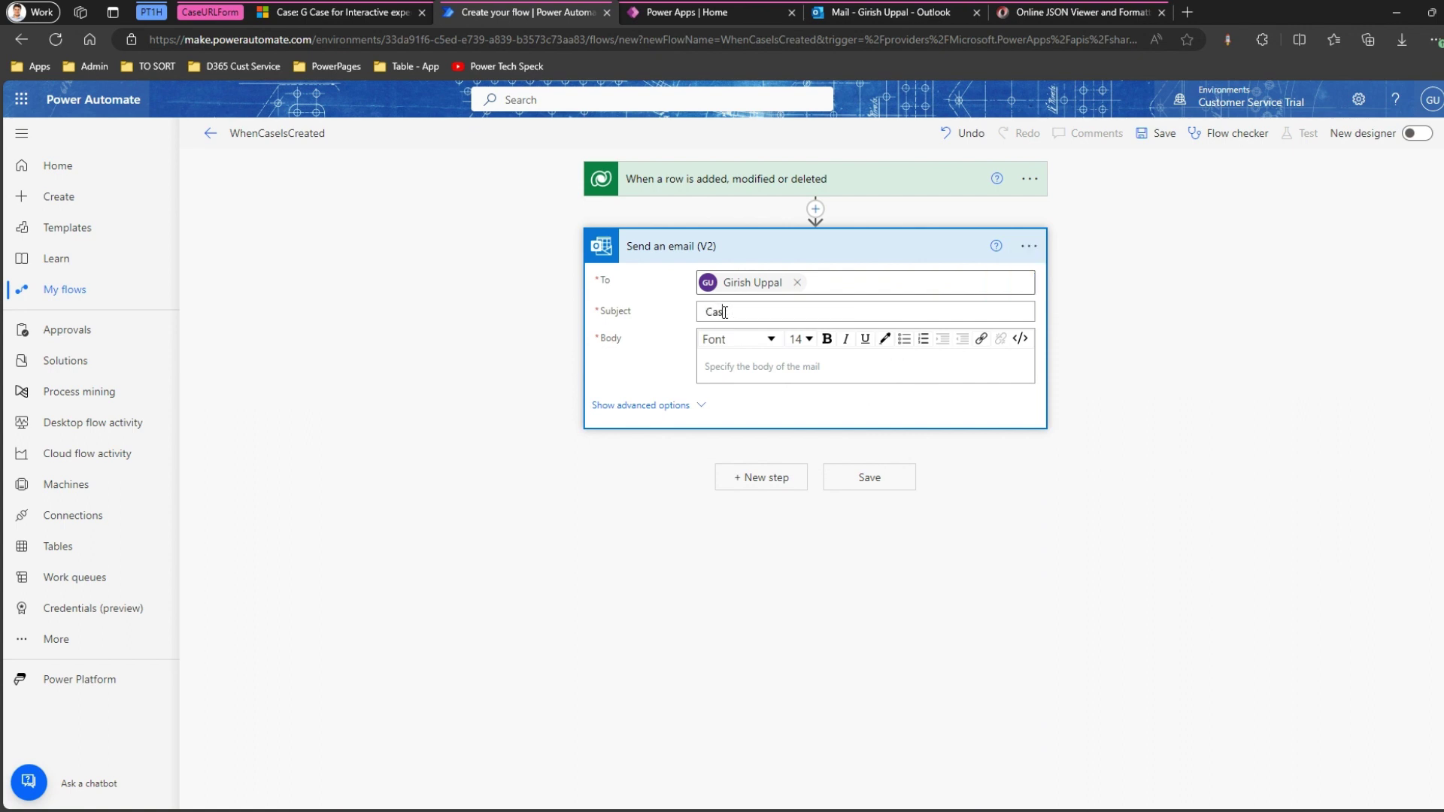
{"action": "type", "text": "e Crated"}
Write the body labels Case ID:, Case Title:, Case Description: and Case URL: on separate lines.
{"action": "left_click", "coordinate": [772, 370]}
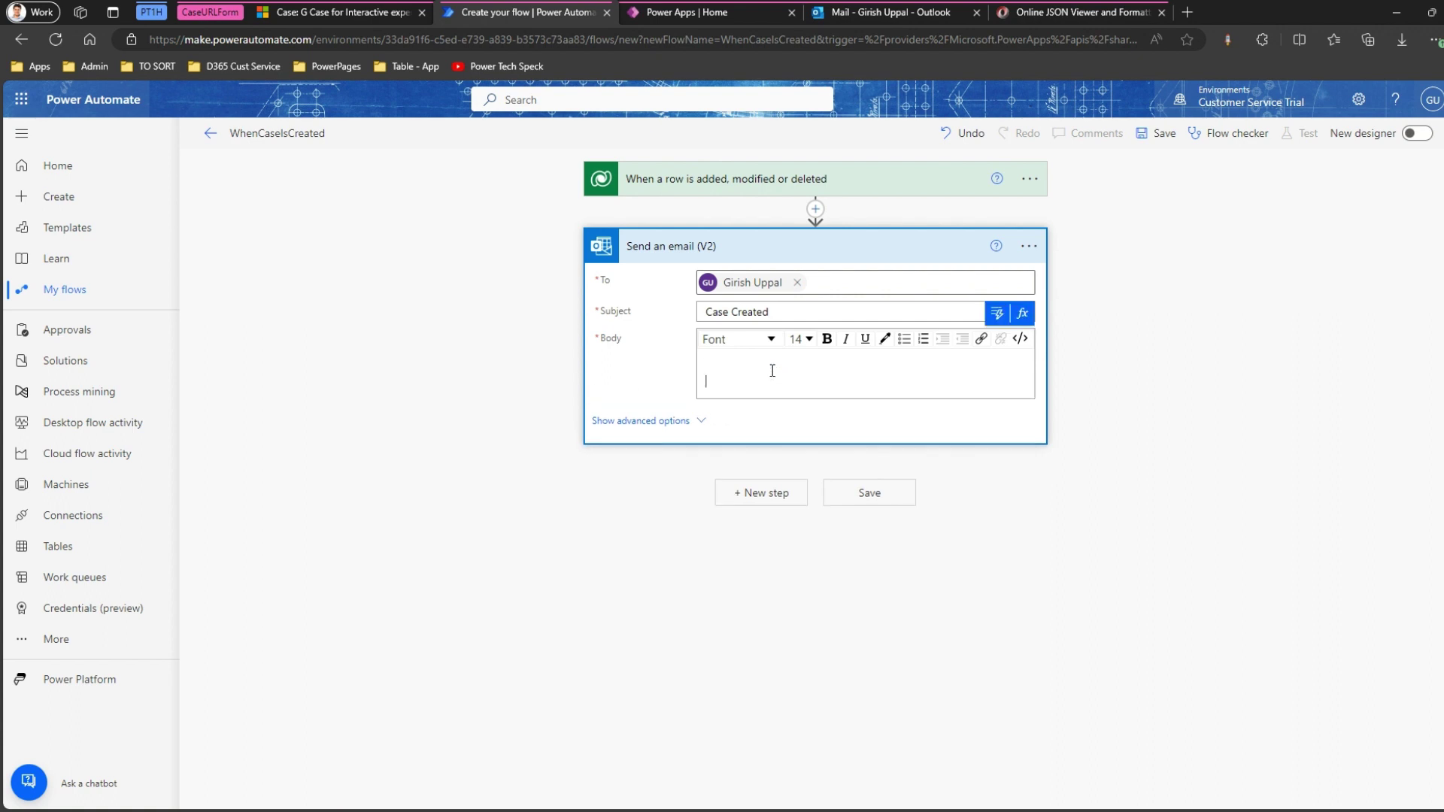
{"action": "key", "text": "Return"}
{"action": "key", "text": "Return"}
{"action": "type", "text": "c"}
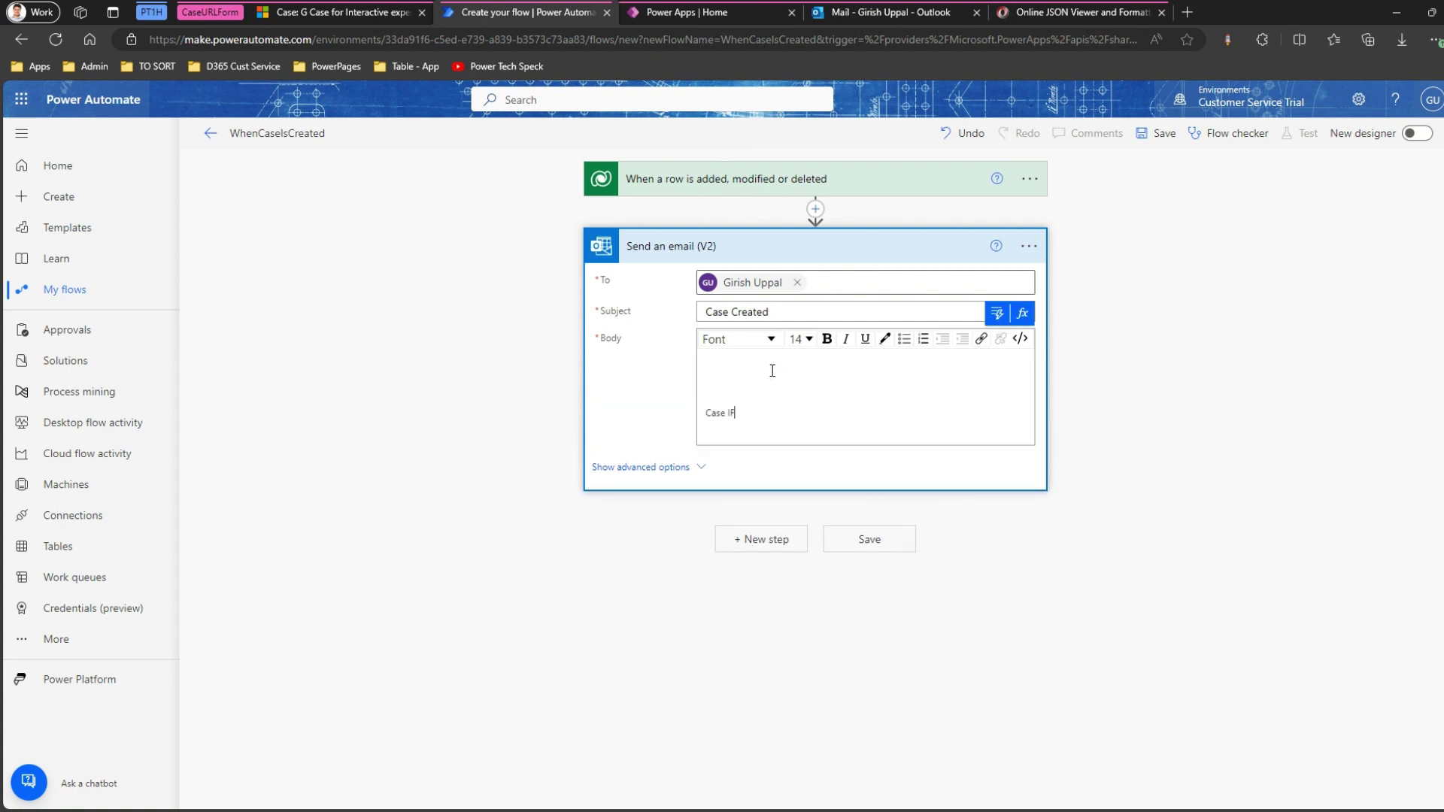
{"action": "key", "text": "Return"}
{"action": "key", "text": "BackSpace"}
{"action": "type", "text": ":"}
{"action": "key", "text": "Return"}
{"action": "key", "text": "Return"}
{"action": "type", "text": "Case"}
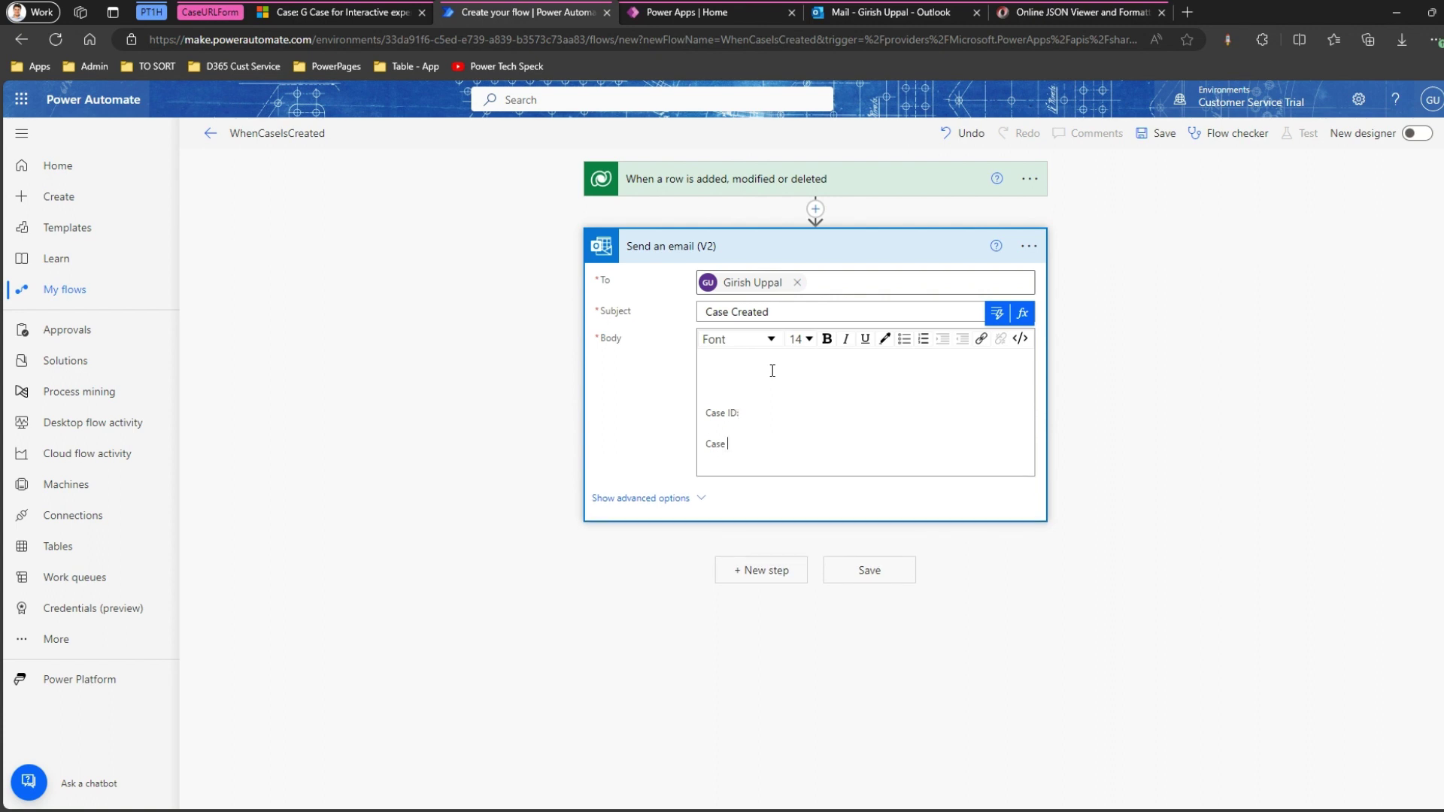
{"action": "type", "text": " Title:"}
{"action": "key", "text": "Return"}
{"action": "key", "text": "Return"}
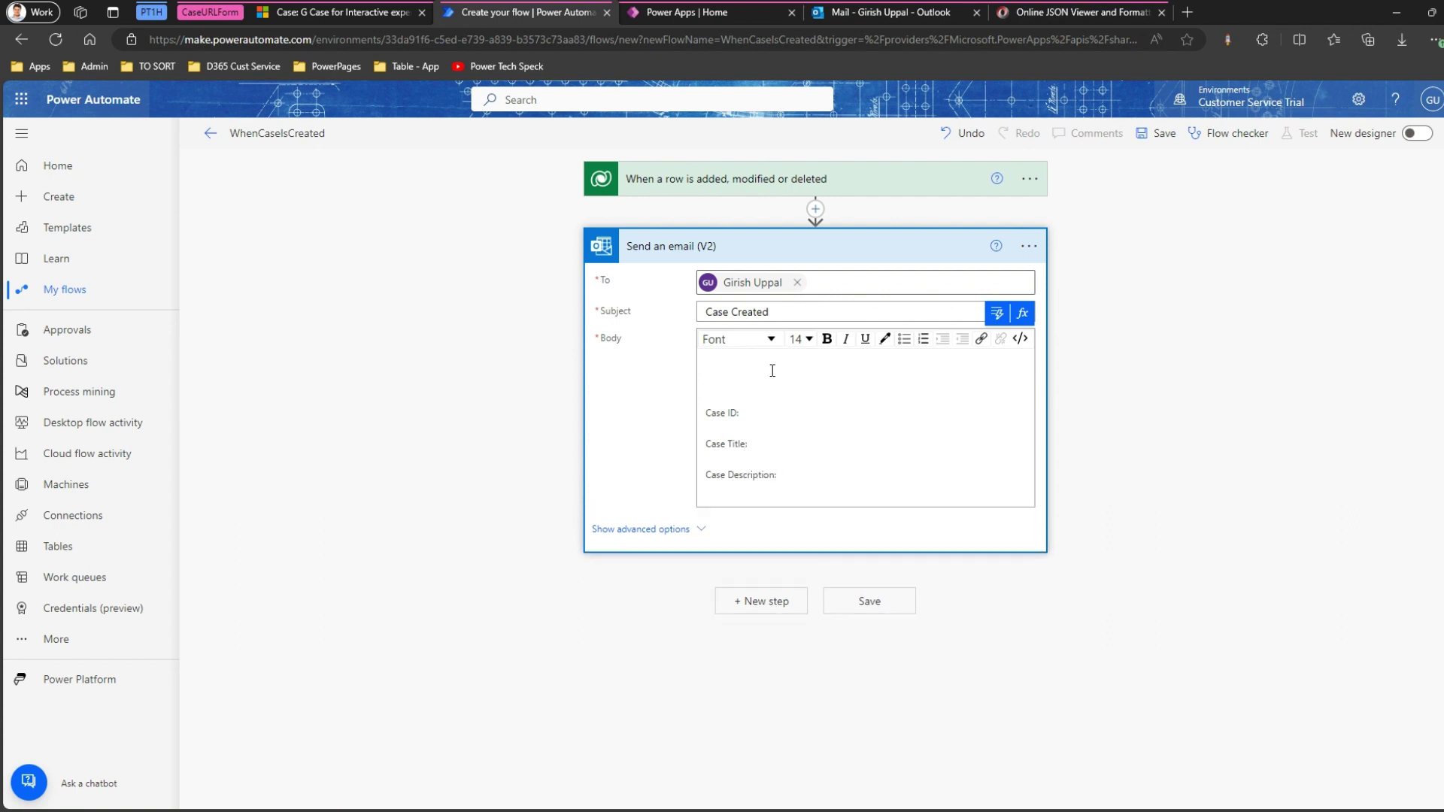
{"action": "key", "text": "Return"}
{"action": "key", "text": "Return"}
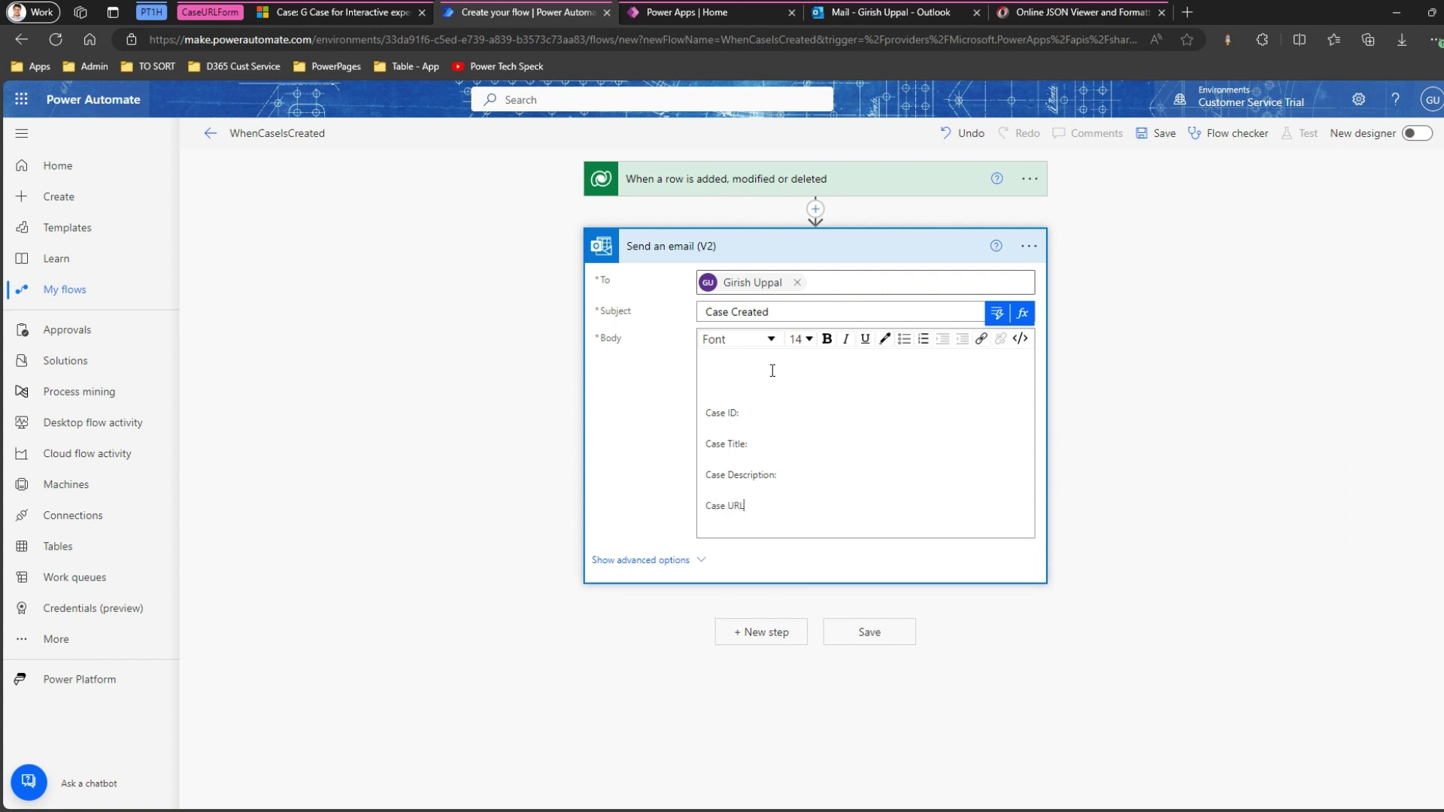
{"action": "type", "text": "Case URL:"}
{"action": "left_click", "coordinate": [755, 373]}
{"action": "key", "text": "Delete"}
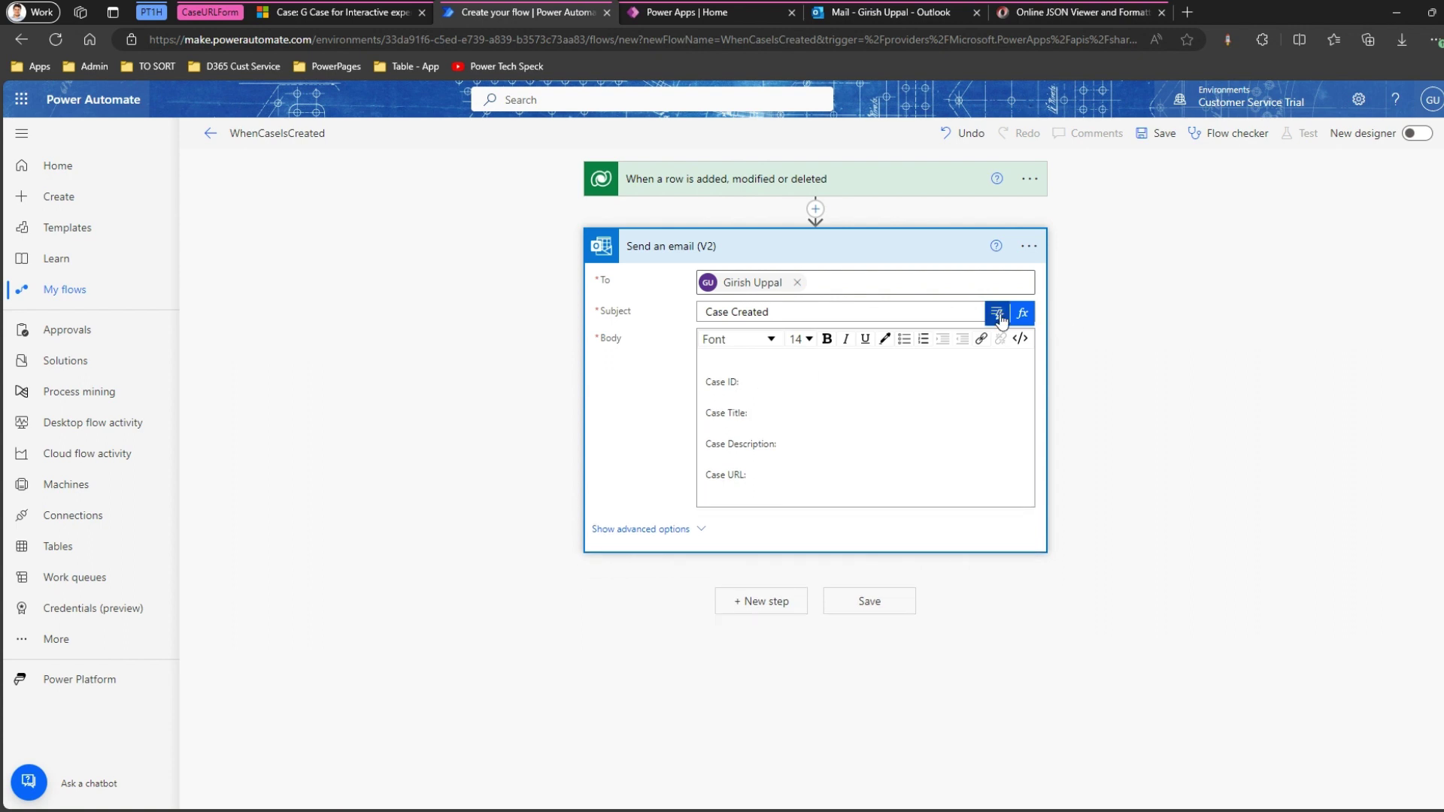
Insert the Case Number dynamic value after the Case ID: label.
{"action": "left_click", "coordinate": [940, 492]}
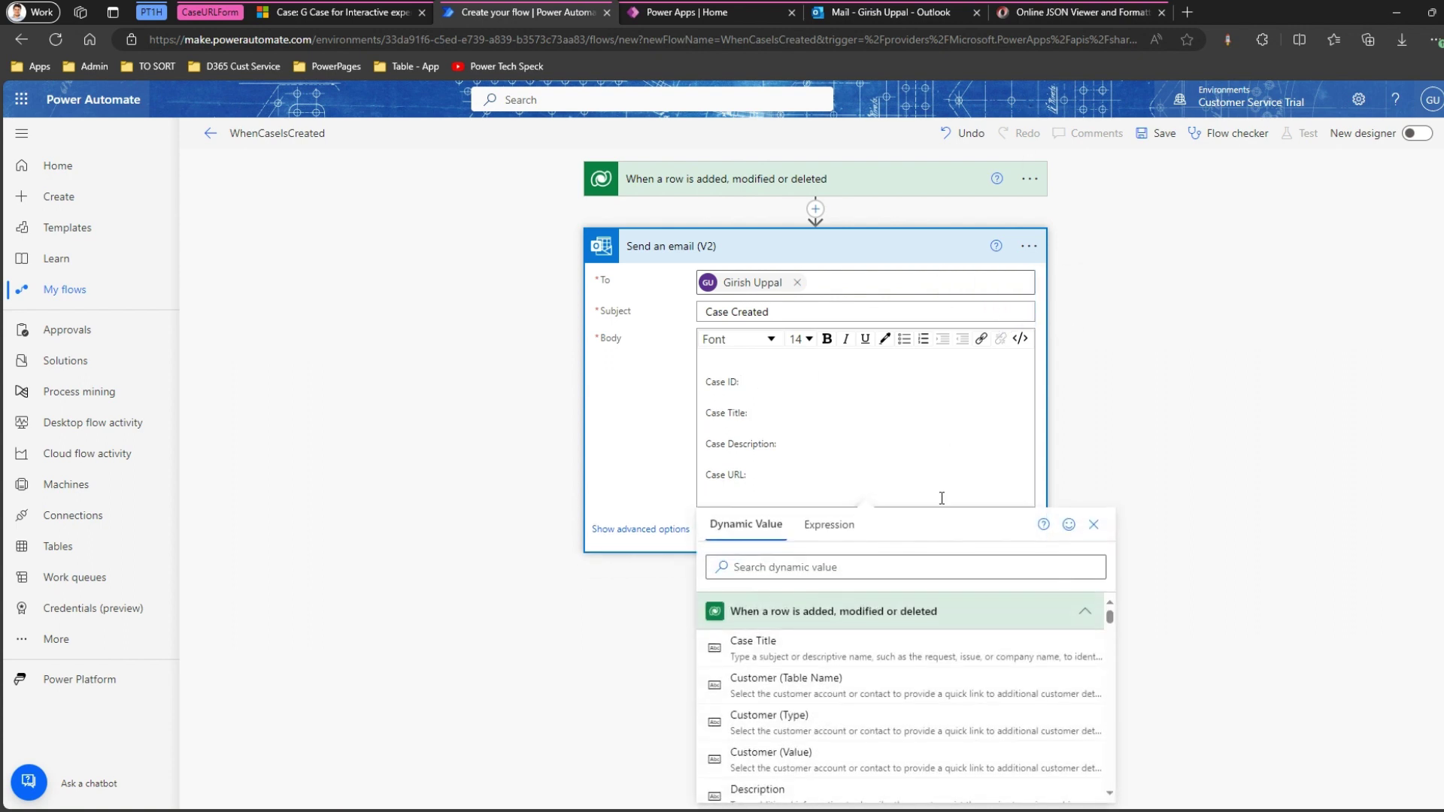
{"action": "left_click", "coordinate": [881, 559]}
{"action": "type", "text": "if"}
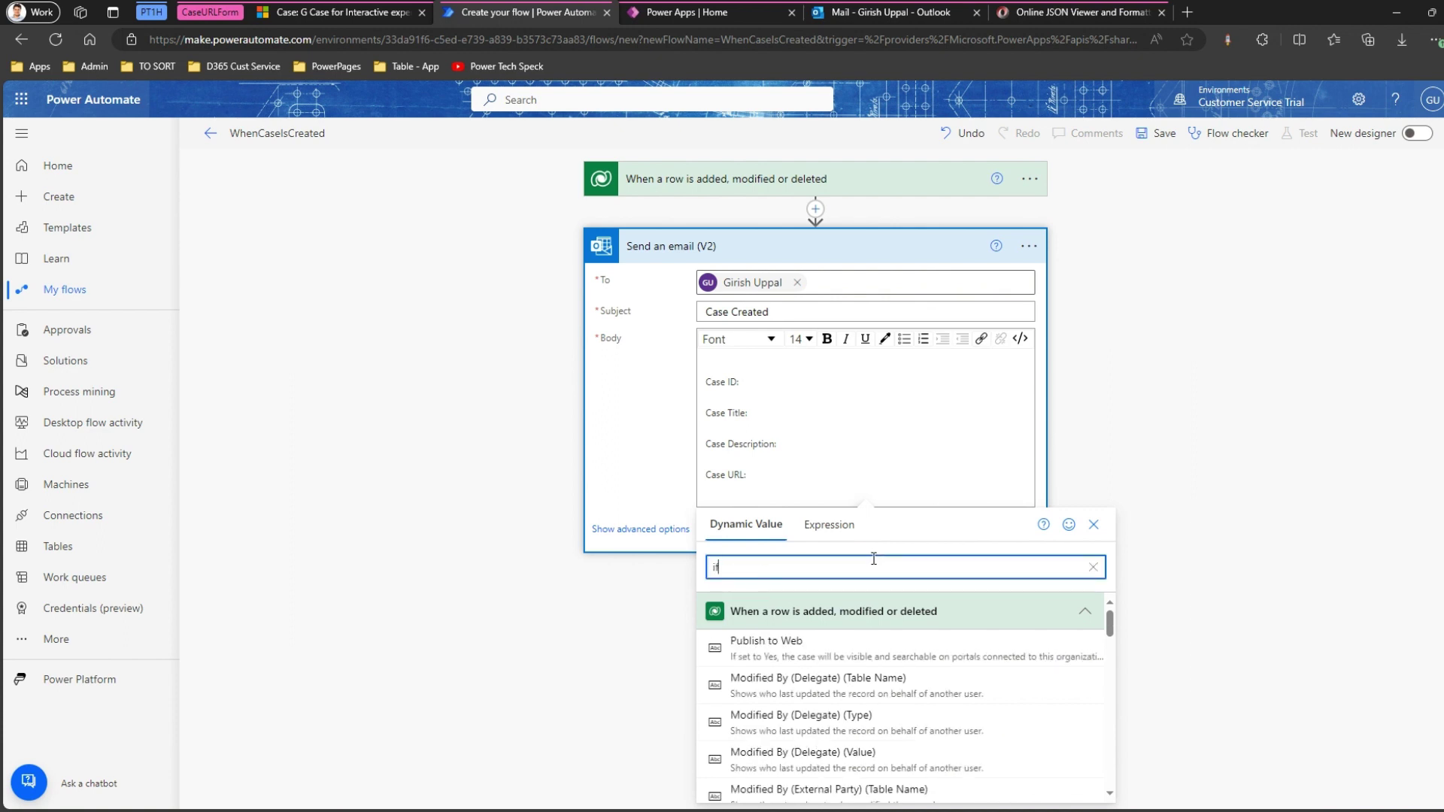
{"action": "type", "text": "d"}
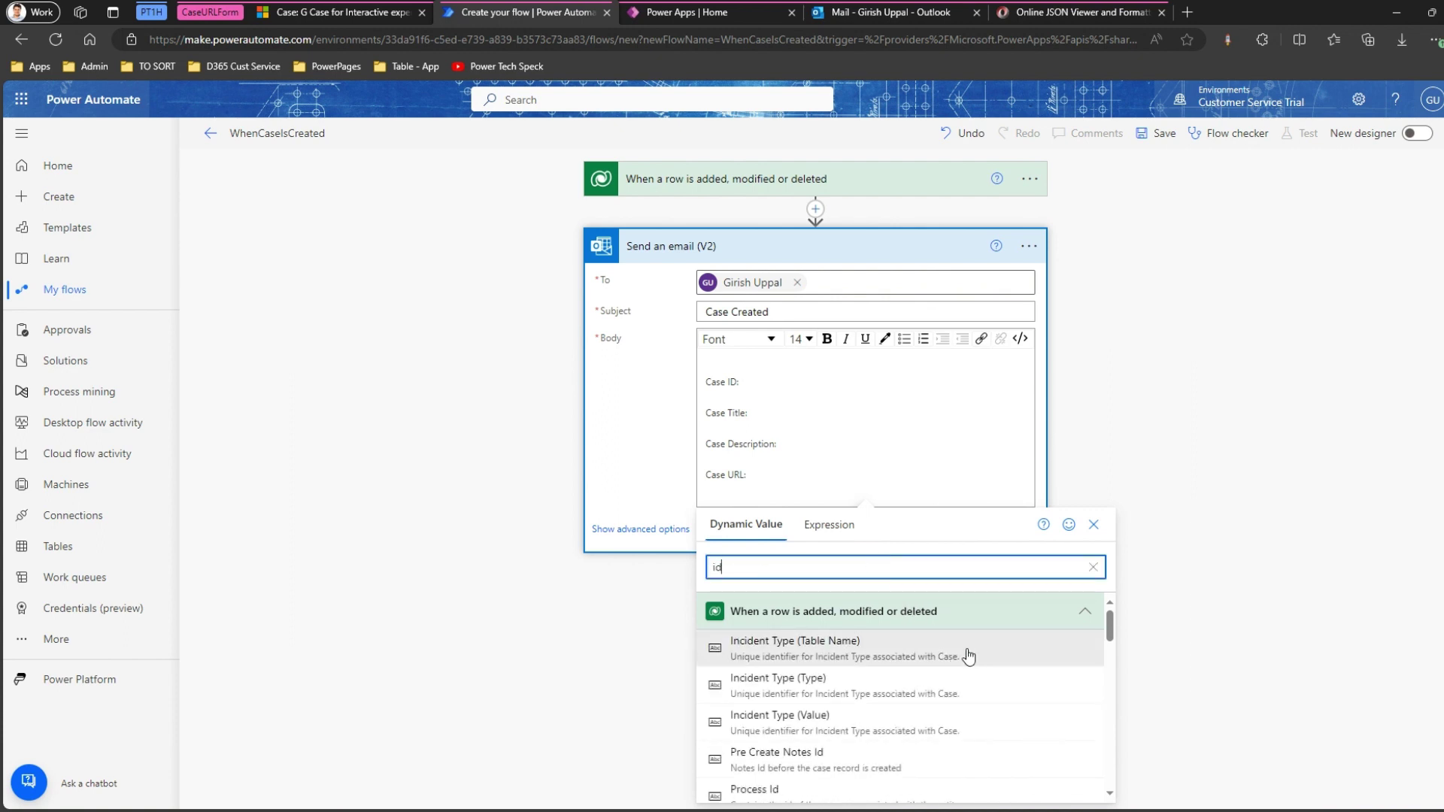
{"action": "left_click_drag", "start_coordinate": [1110, 630], "coordinate": [1110, 685]}
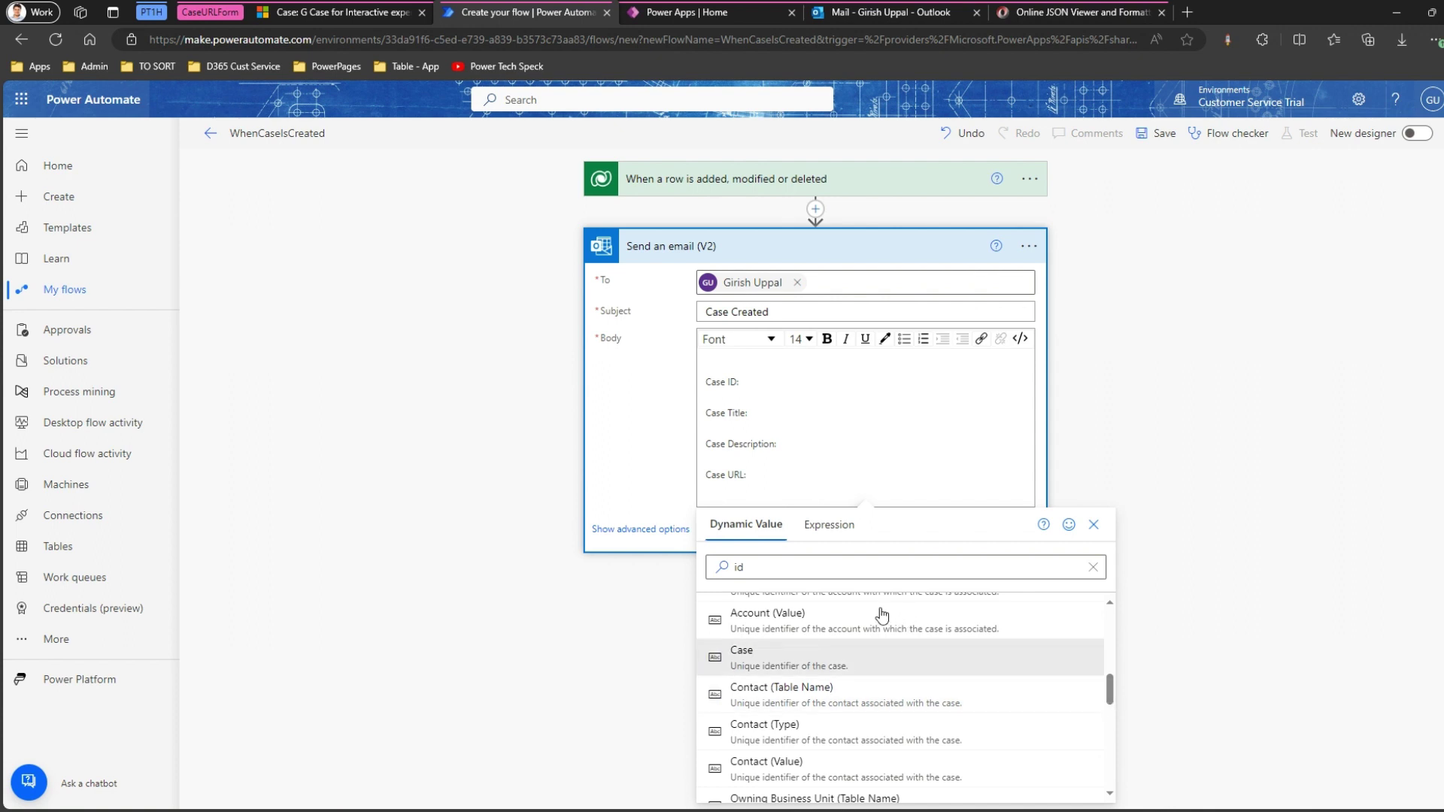
{"action": "double_click", "coordinate": [712, 565]}
{"action": "type", "text": "n"}
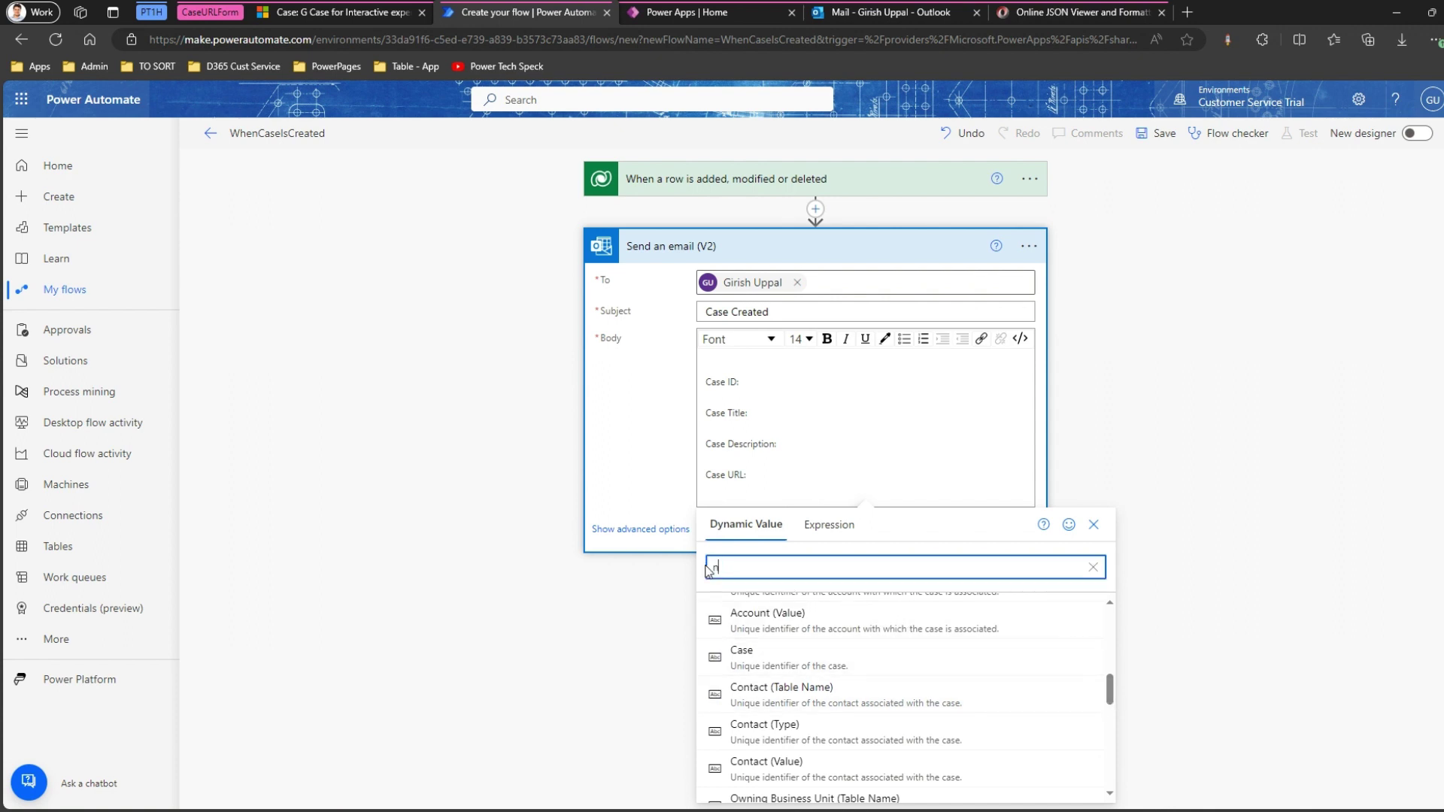
{"action": "type", "text": "umber"}
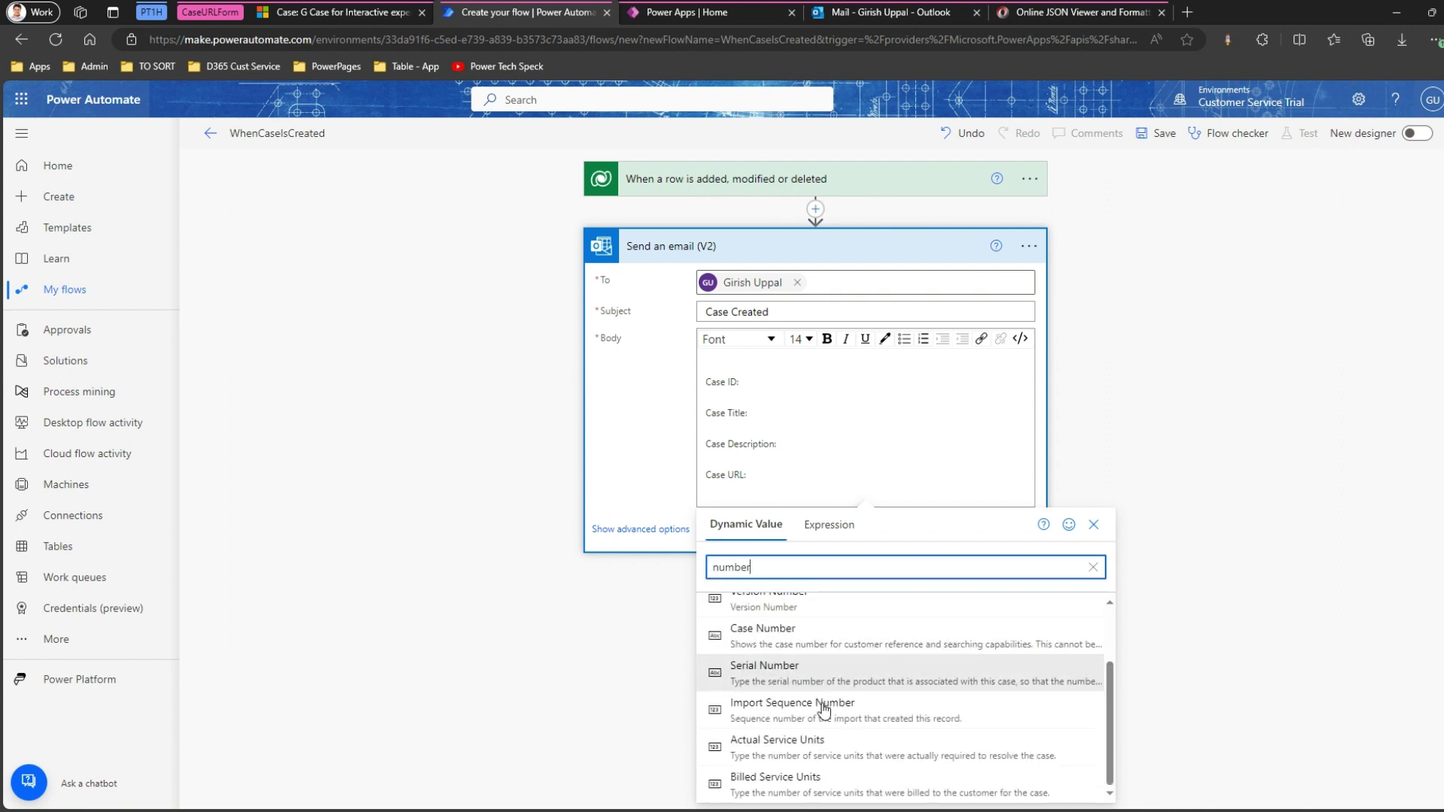
{"action": "left_click", "coordinate": [800, 630]}
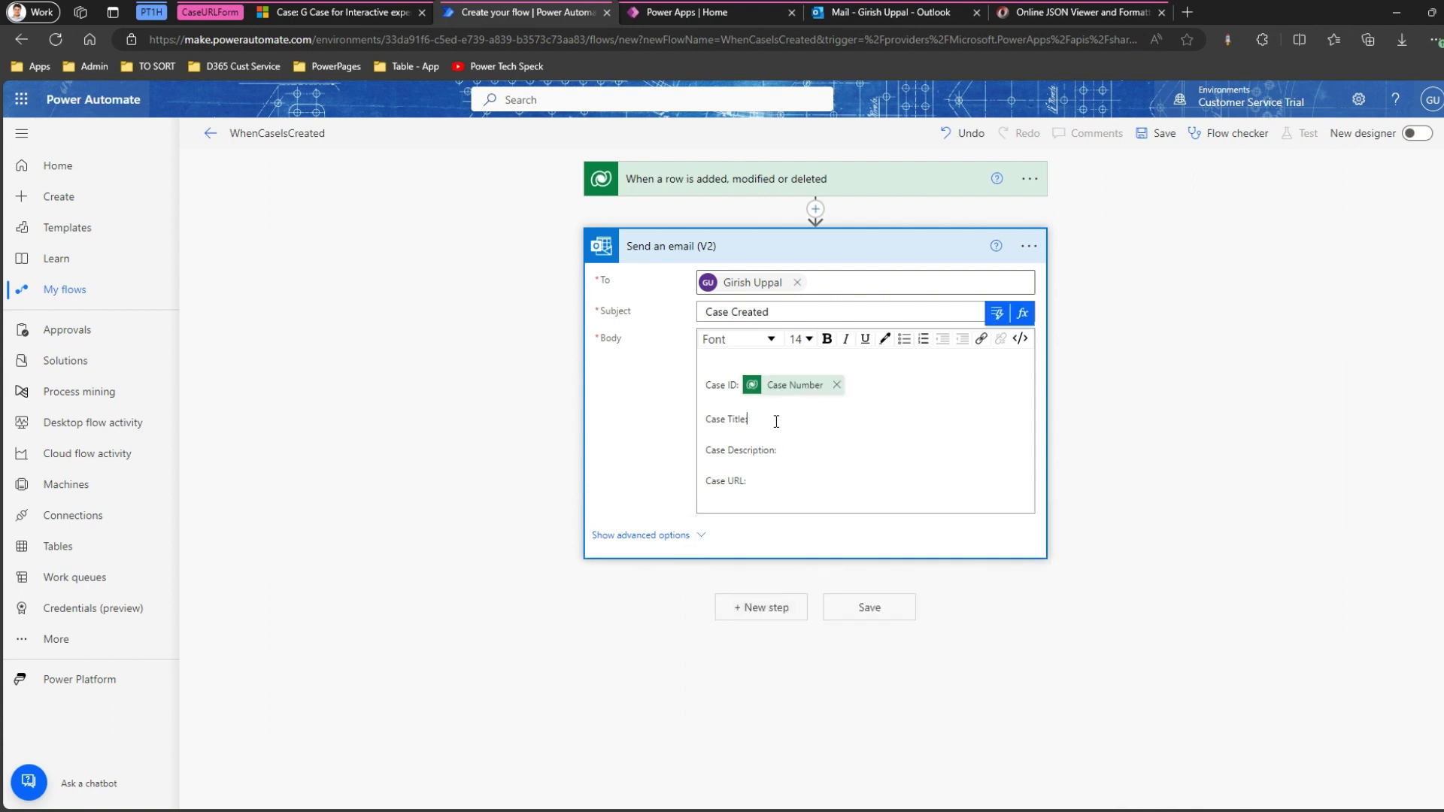
Insert the Case Title and Description dynamic values after their matching labels.
{"action": "left_click", "coordinate": [925, 496]}
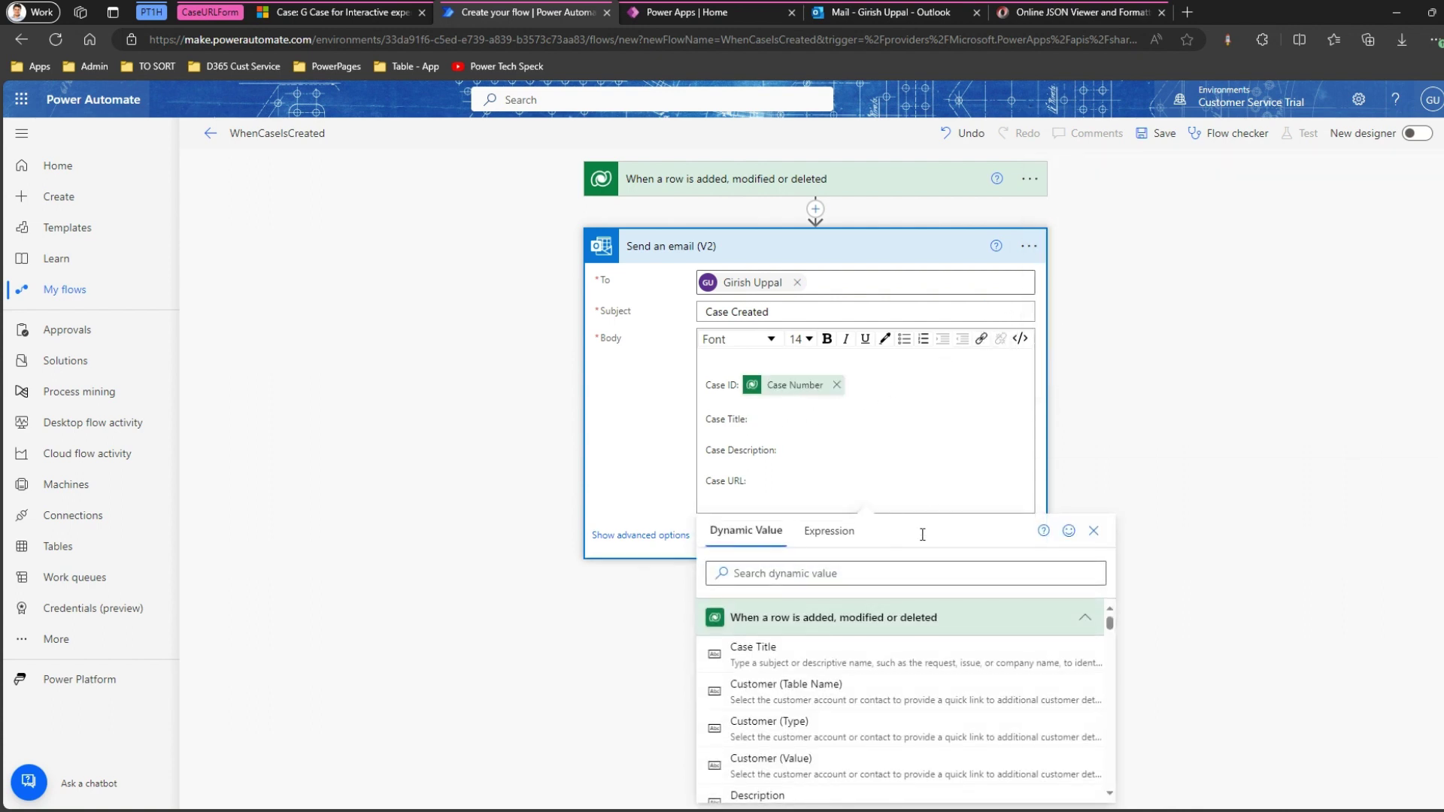
{"action": "left_click", "coordinate": [902, 572]}
{"action": "type", "text": "title"}
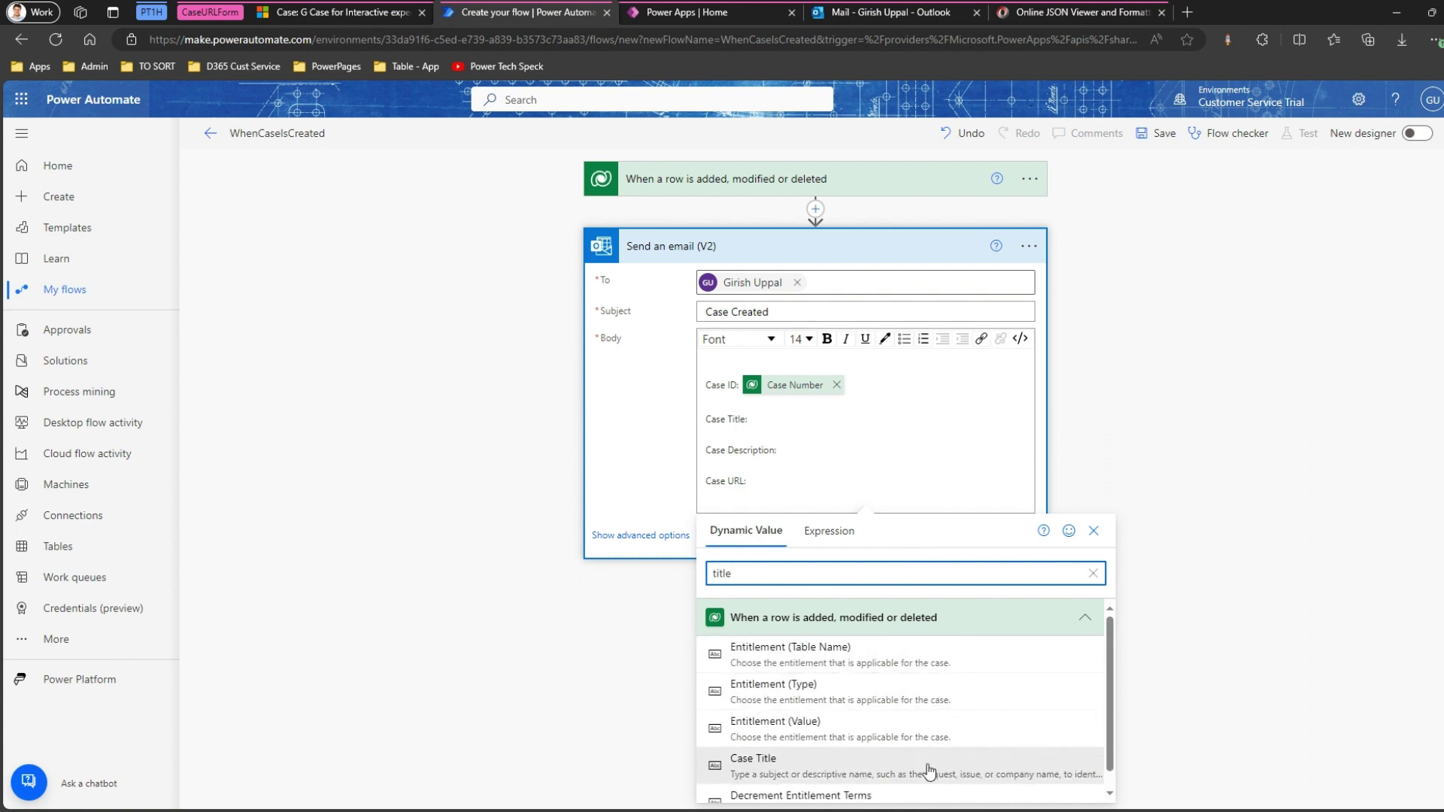
{"action": "left_click", "coordinate": [929, 767]}
{"action": "left_click", "coordinate": [809, 455]}
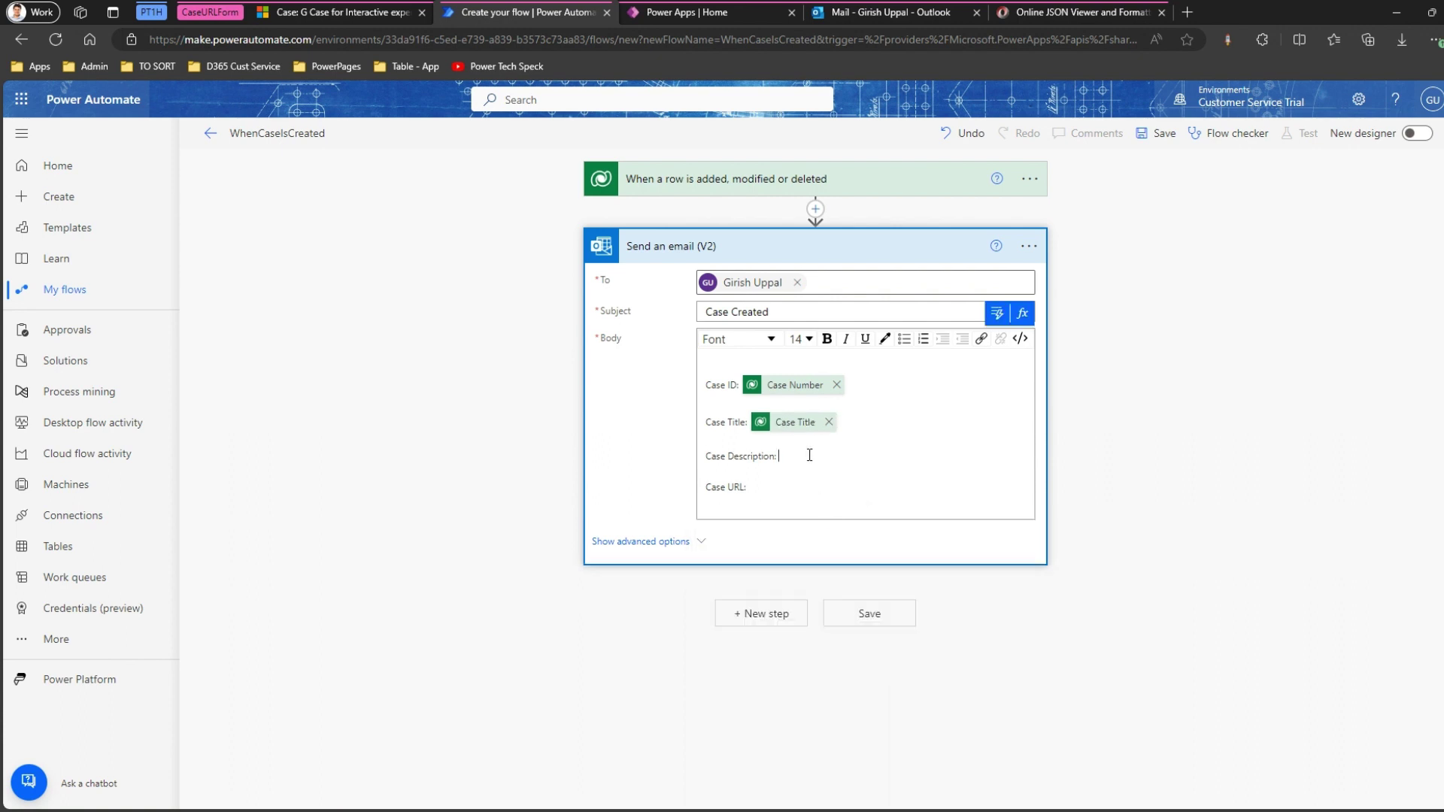
{"action": "left_click", "coordinate": [996, 313]}
{"action": "left_click", "coordinate": [839, 581]}
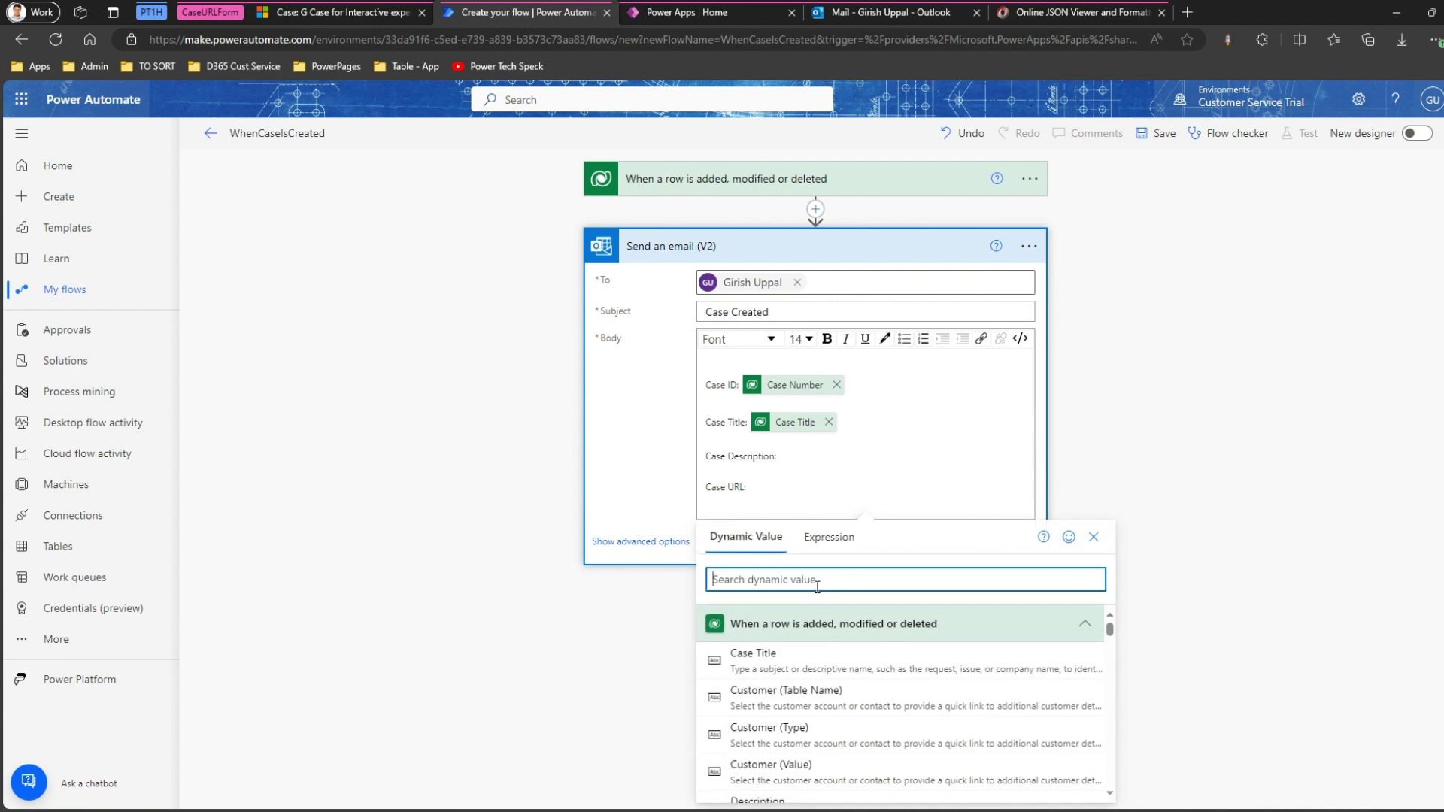
{"action": "type", "text": "descri"}
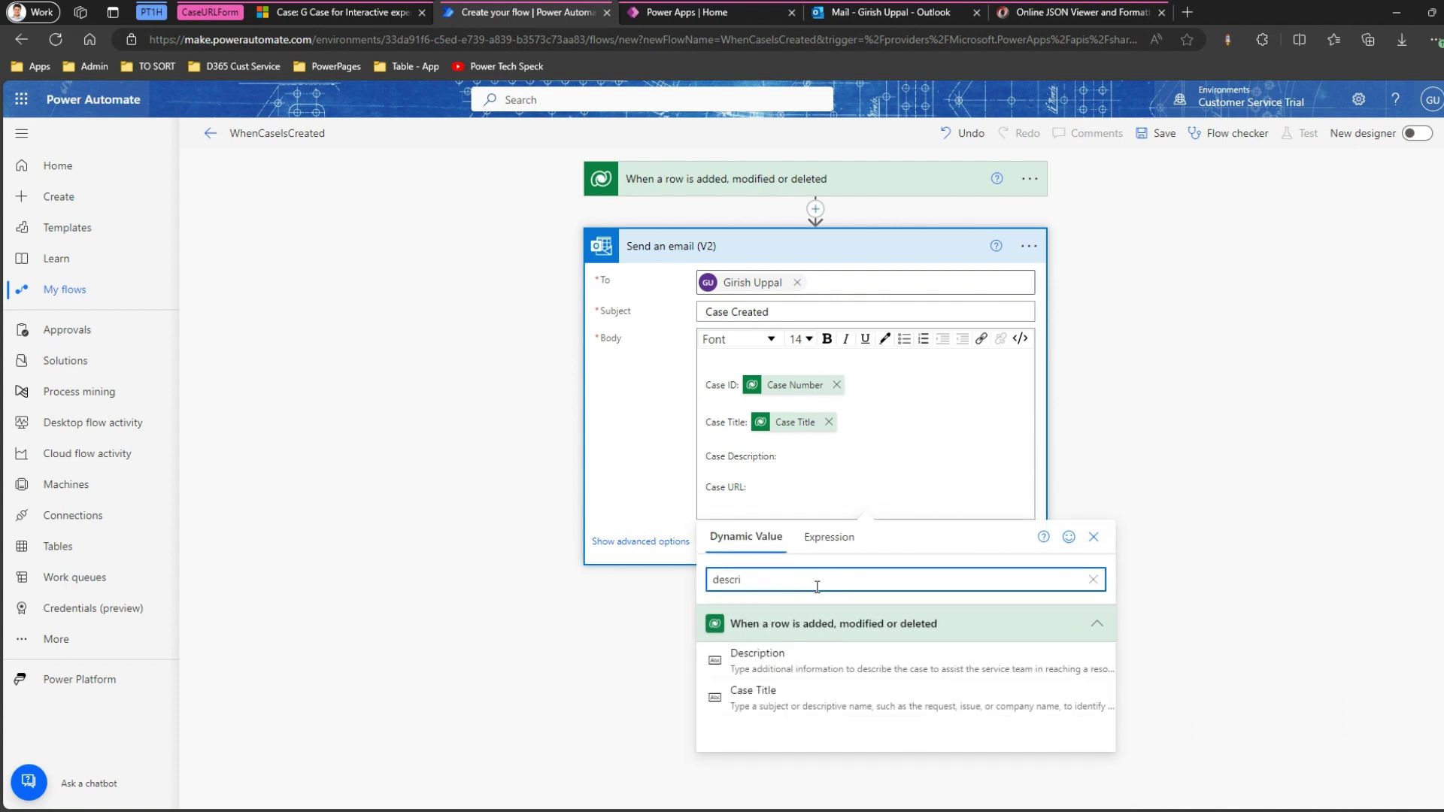
{"action": "left_click", "coordinate": [735, 659]}
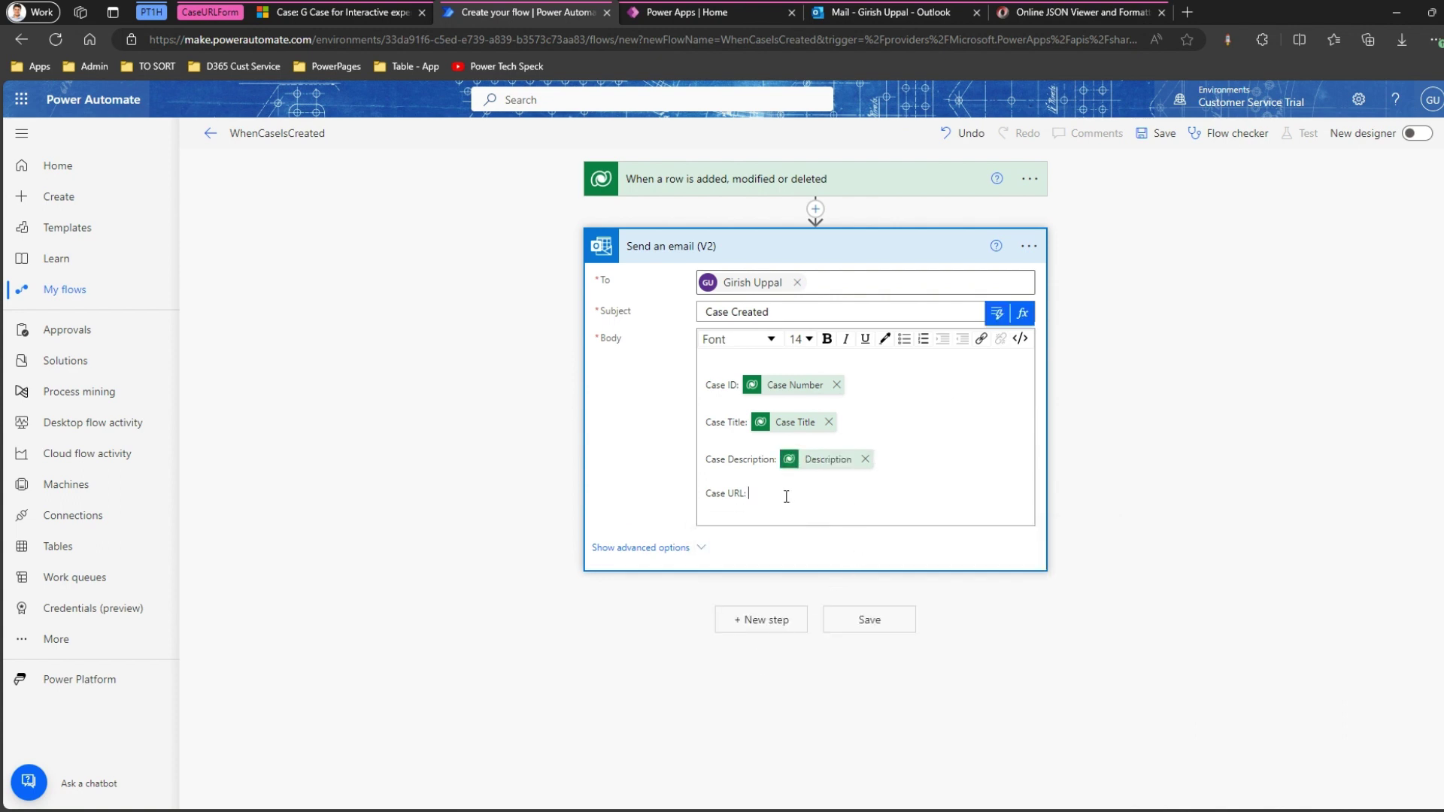
Search dynamic content for a URL value for the Case URL: line, then return to Dynamics 365.
{"action": "left_click", "coordinate": [996, 313]}
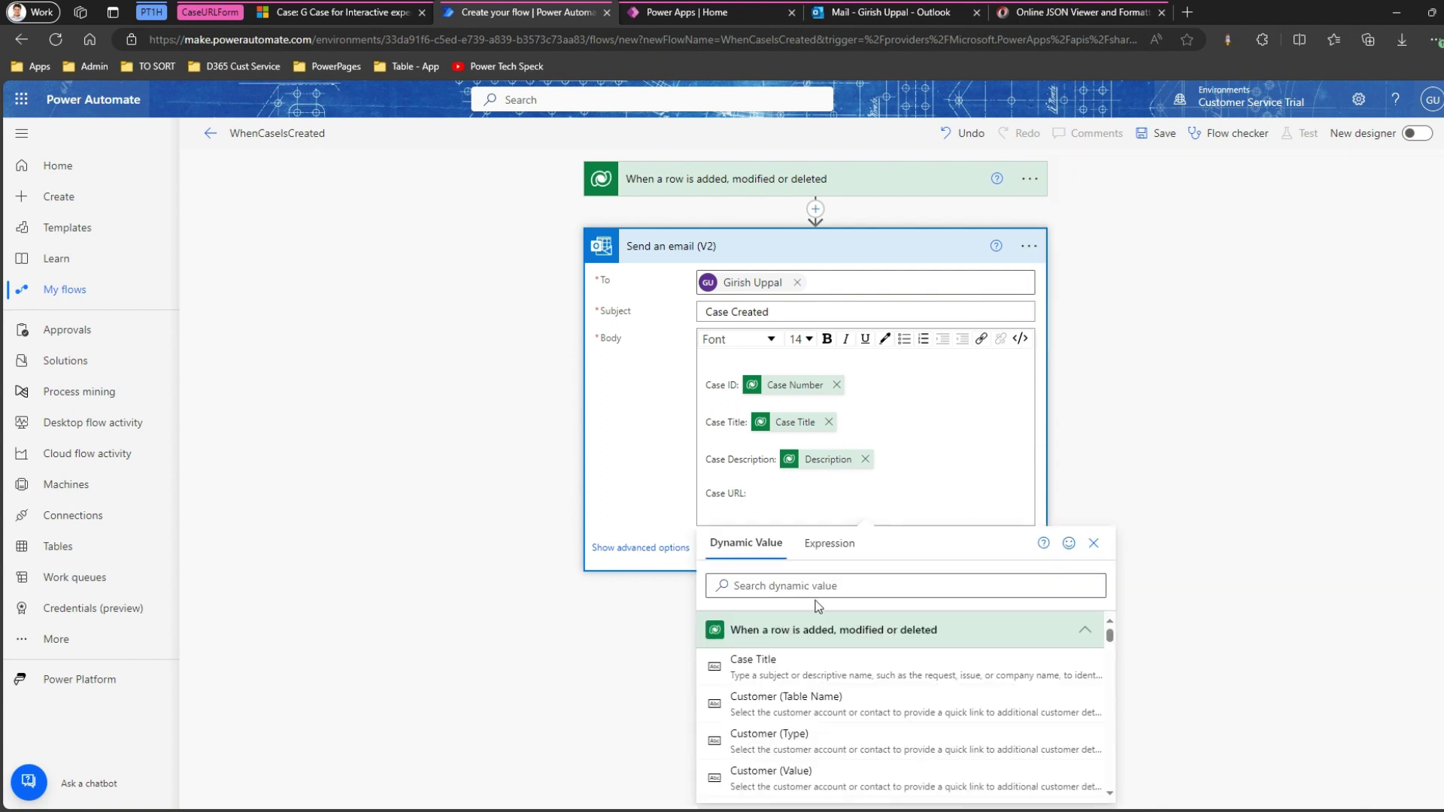
{"action": "left_click", "coordinate": [816, 587]}
{"action": "type", "text": "url"}
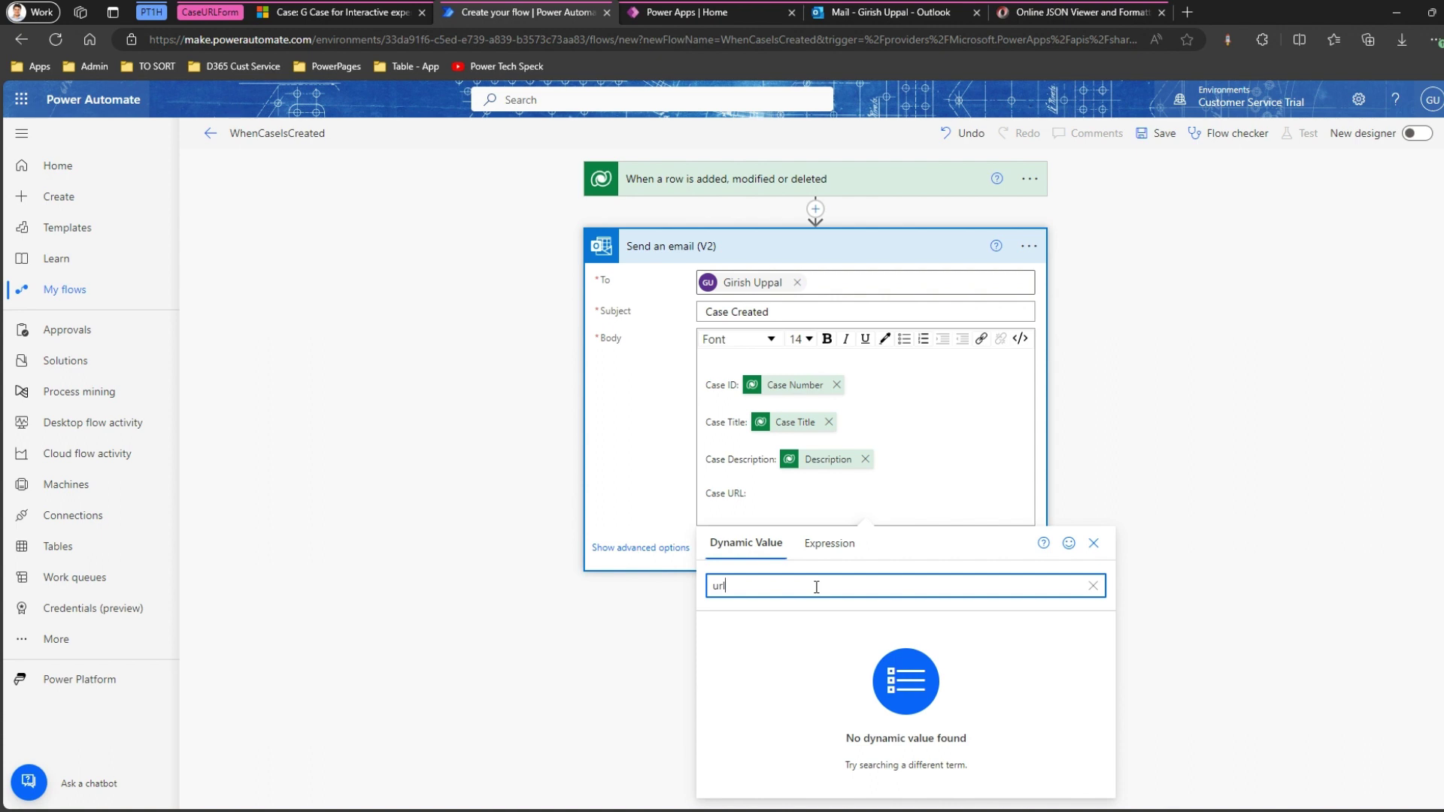
{"action": "left_click", "coordinate": [779, 496]}
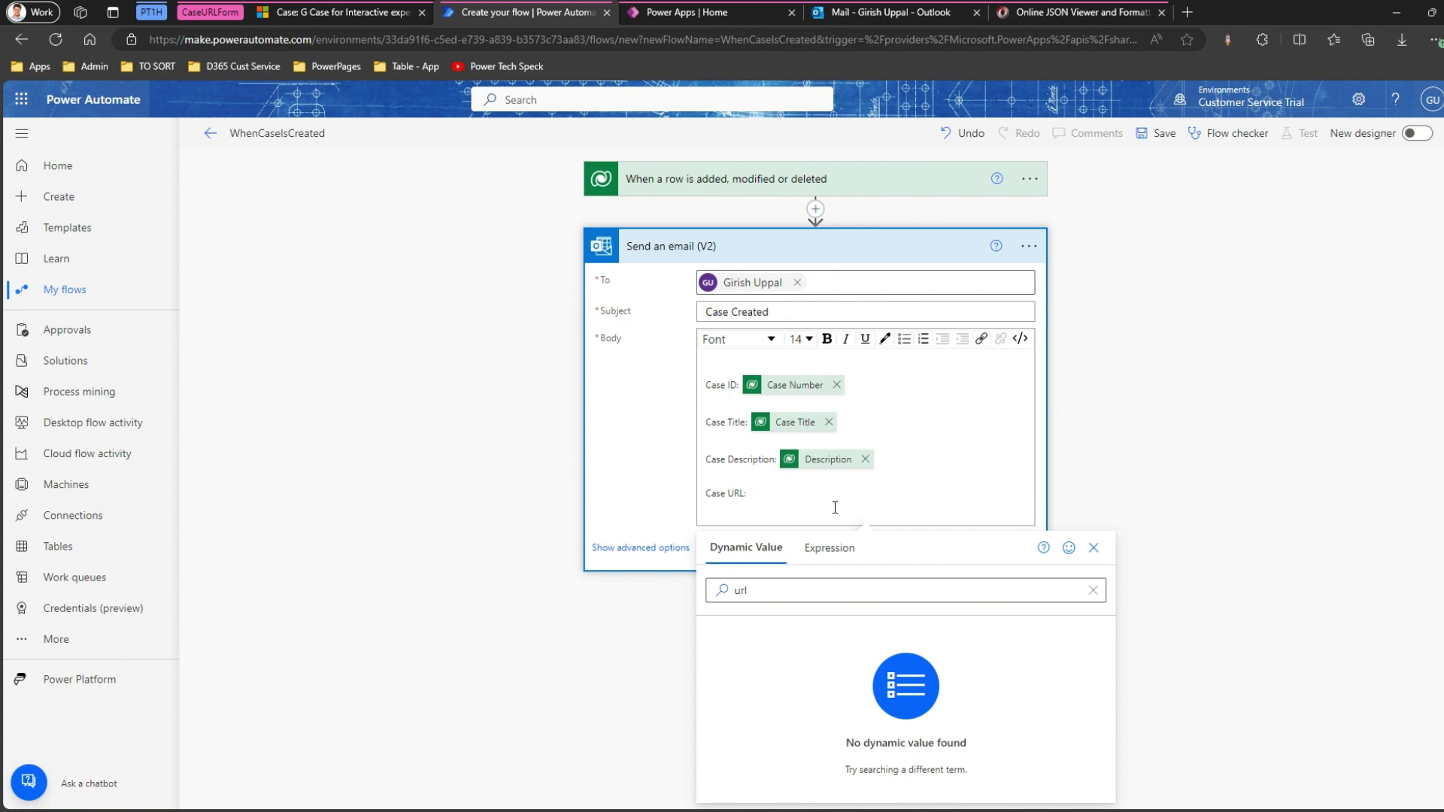
{"action": "left_click", "coordinate": [333, 15]}
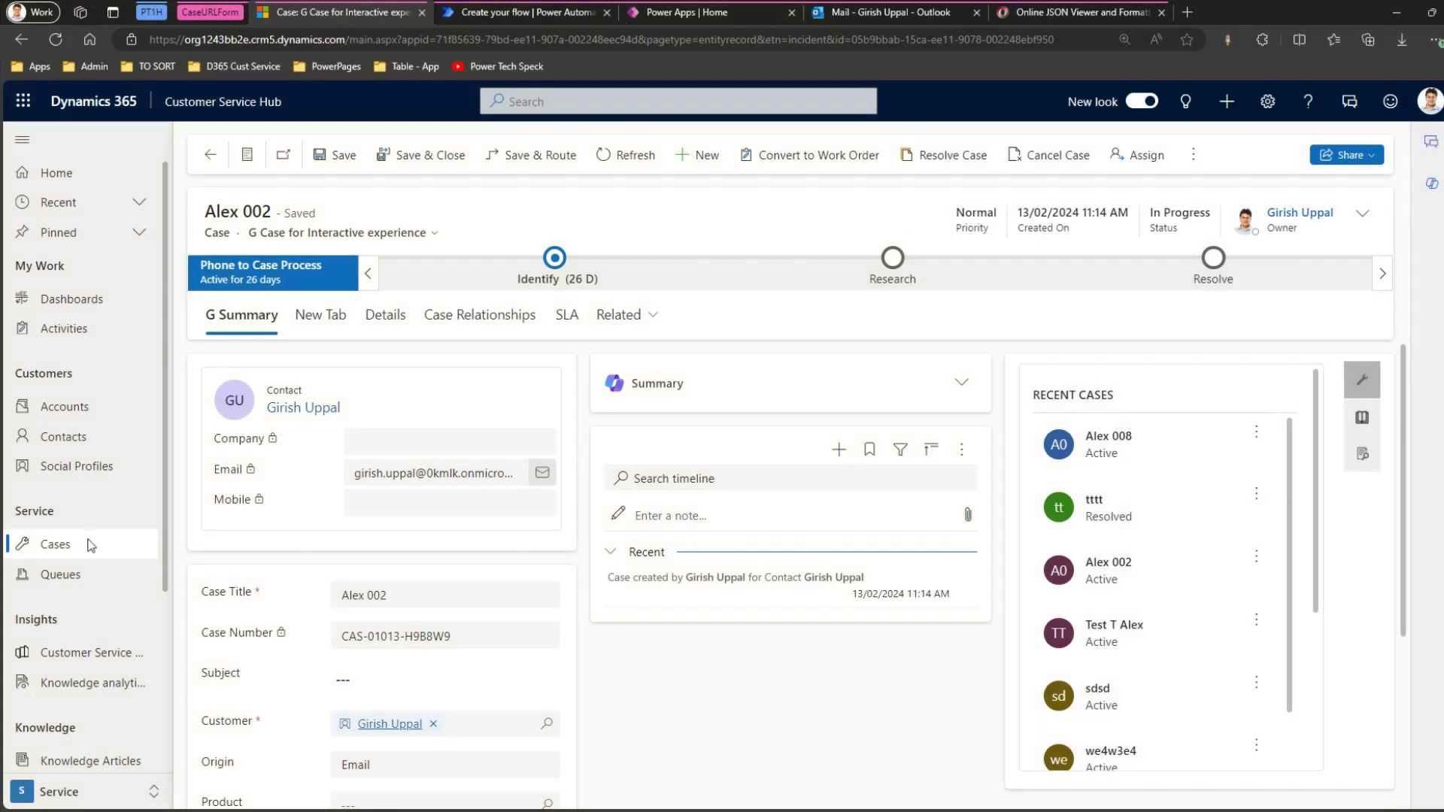
Open Case 2 from the Cases list and copy its web address for Notepad.
{"action": "left_click", "coordinate": [89, 545]}
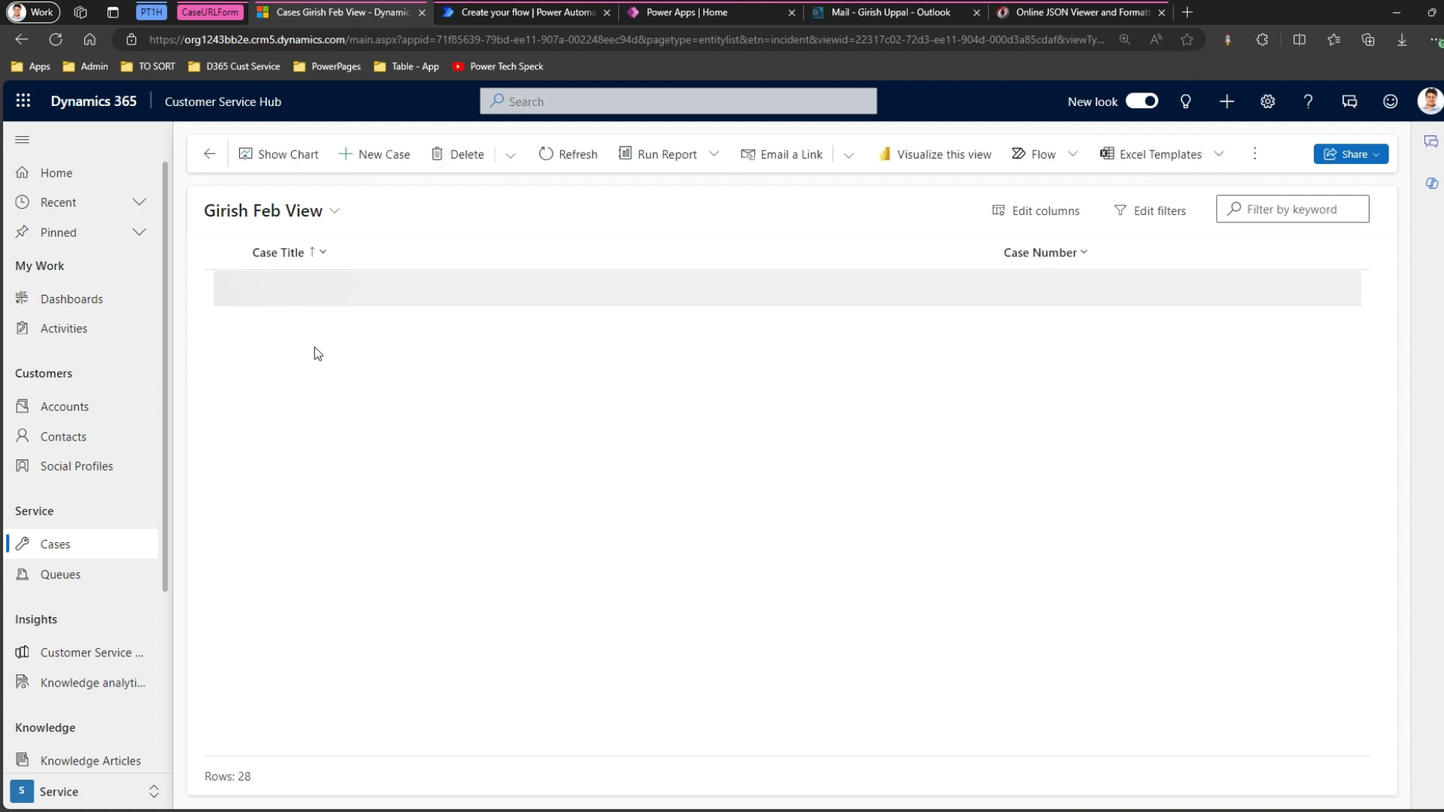
{"action": "left_click", "coordinate": [275, 362]}
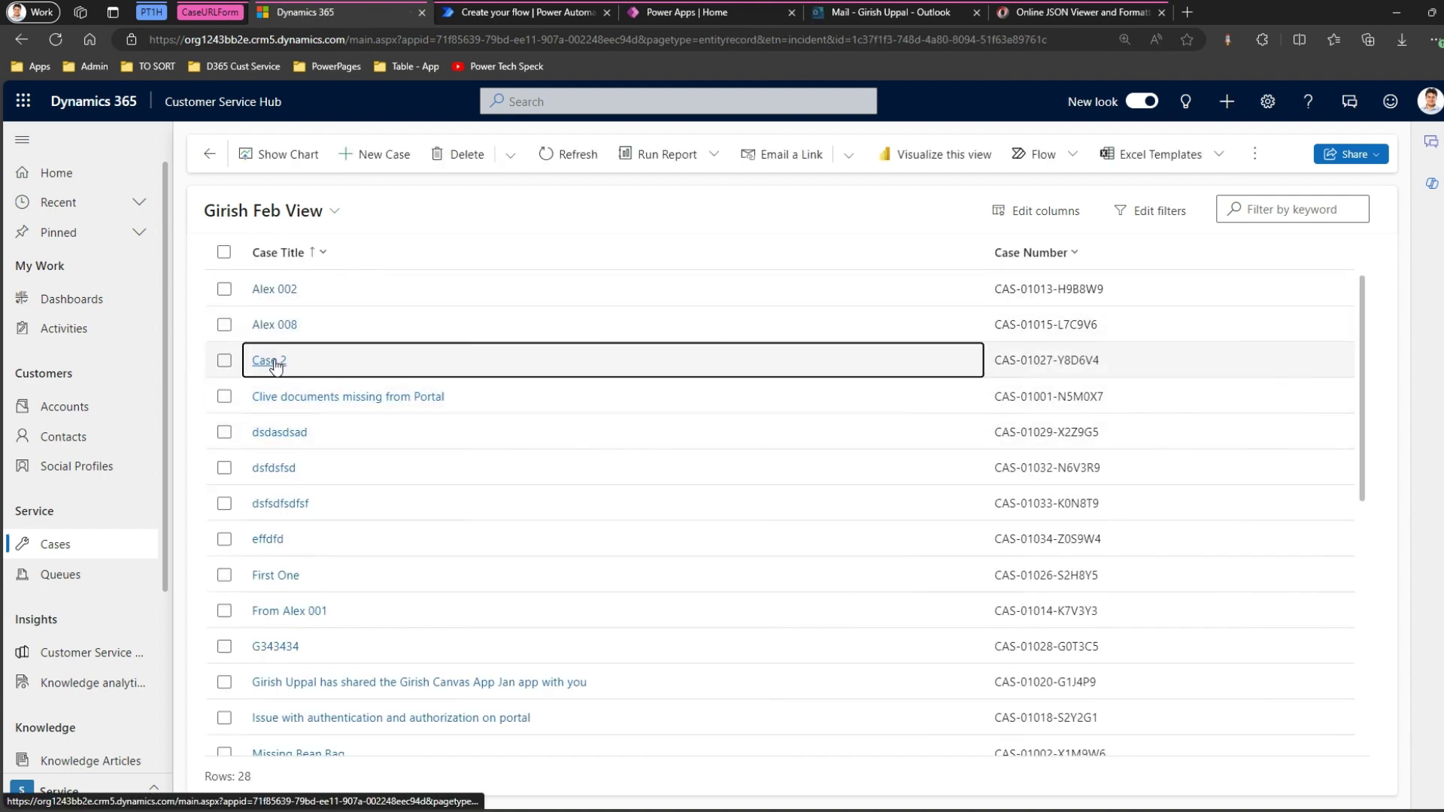
{"action": "left_click", "coordinate": [384, 39]}
{"action": "key", "text": "ctrl+c"}
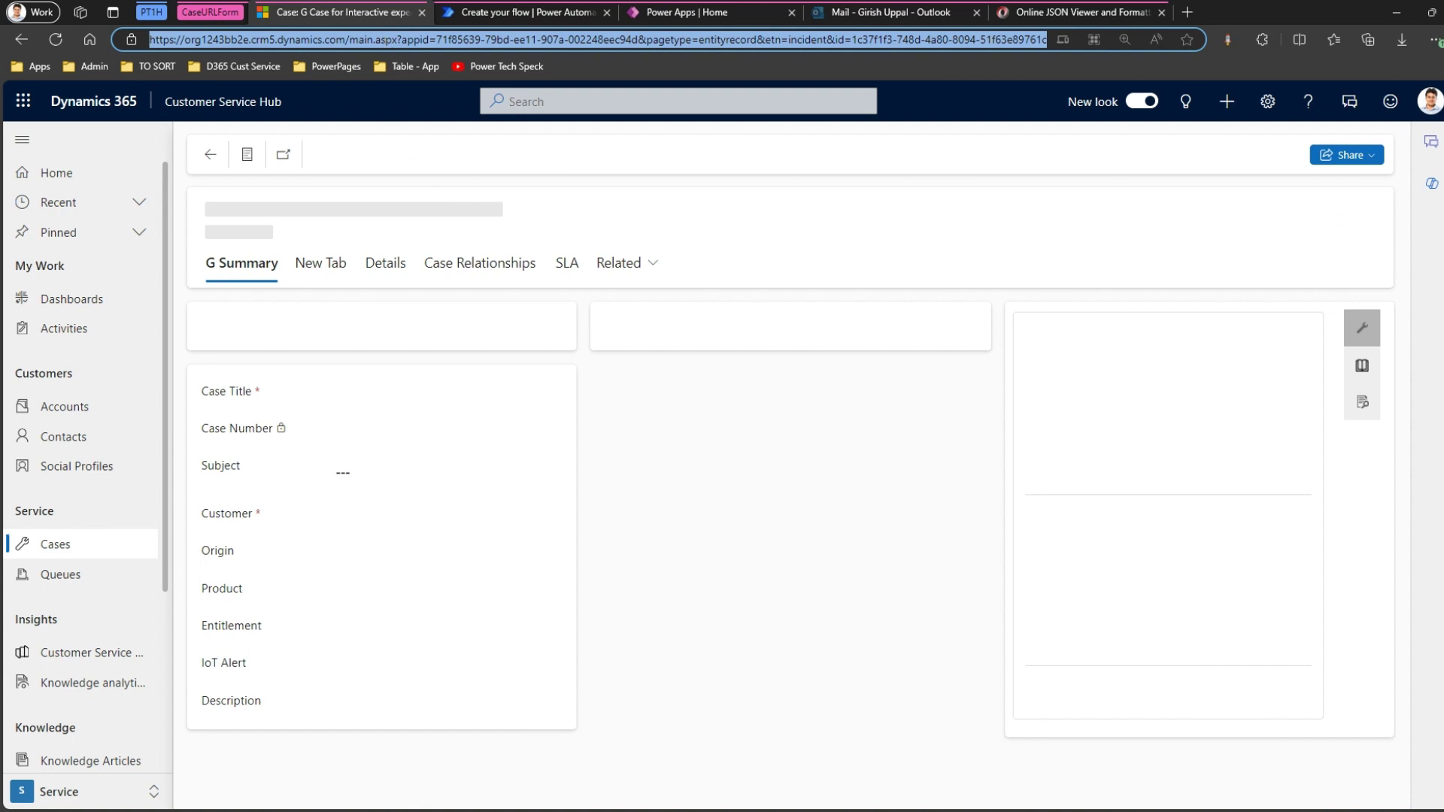
{"action": "key", "text": "alt+Tab"}
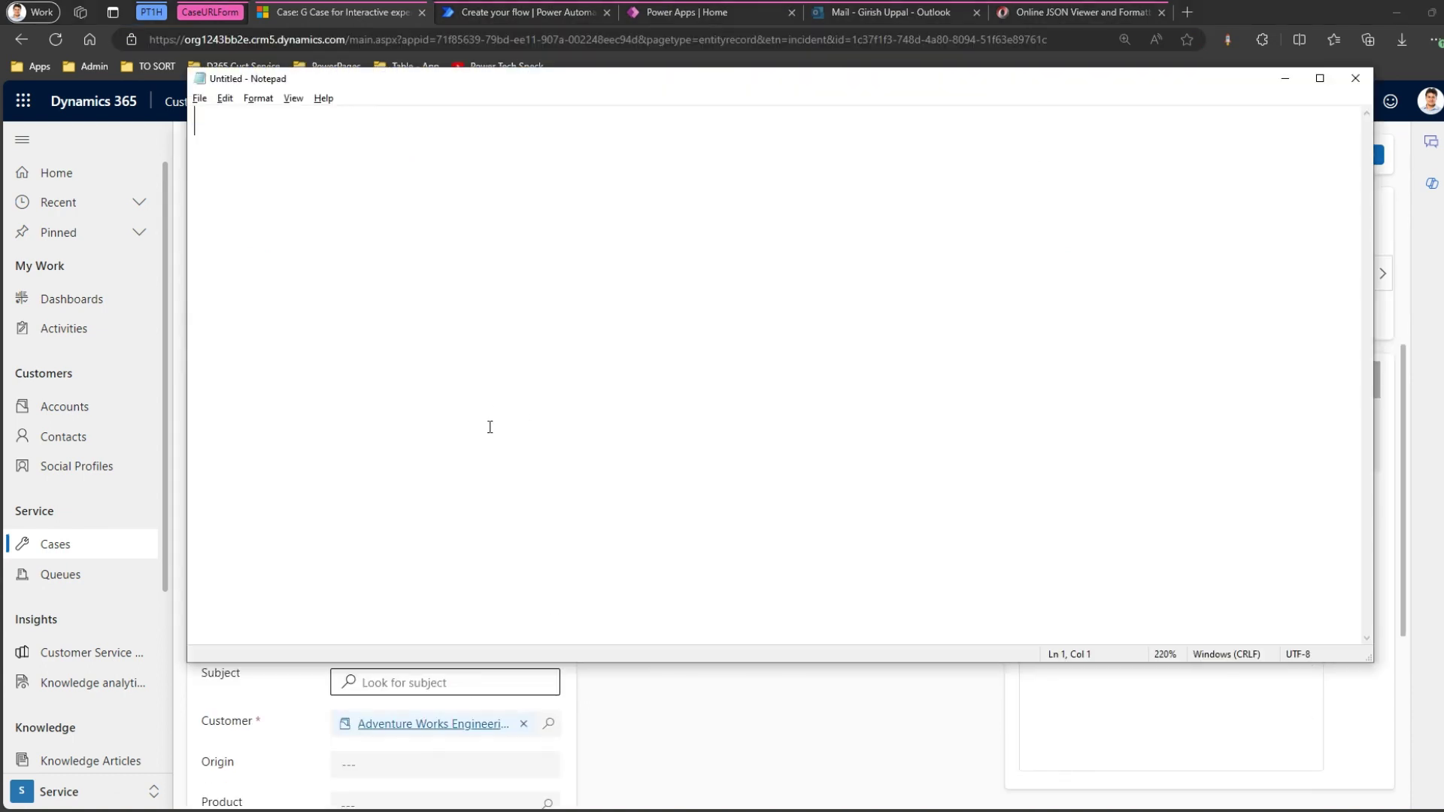
Paste the case URL into Notepad and break it at ?appid, &pagetype, &etn and &id.
{"action": "key", "text": "ctrl+v"}
{"action": "scroll", "coordinate": [539, 406], "scroll_direction": "up", "scroll_amount": 2}
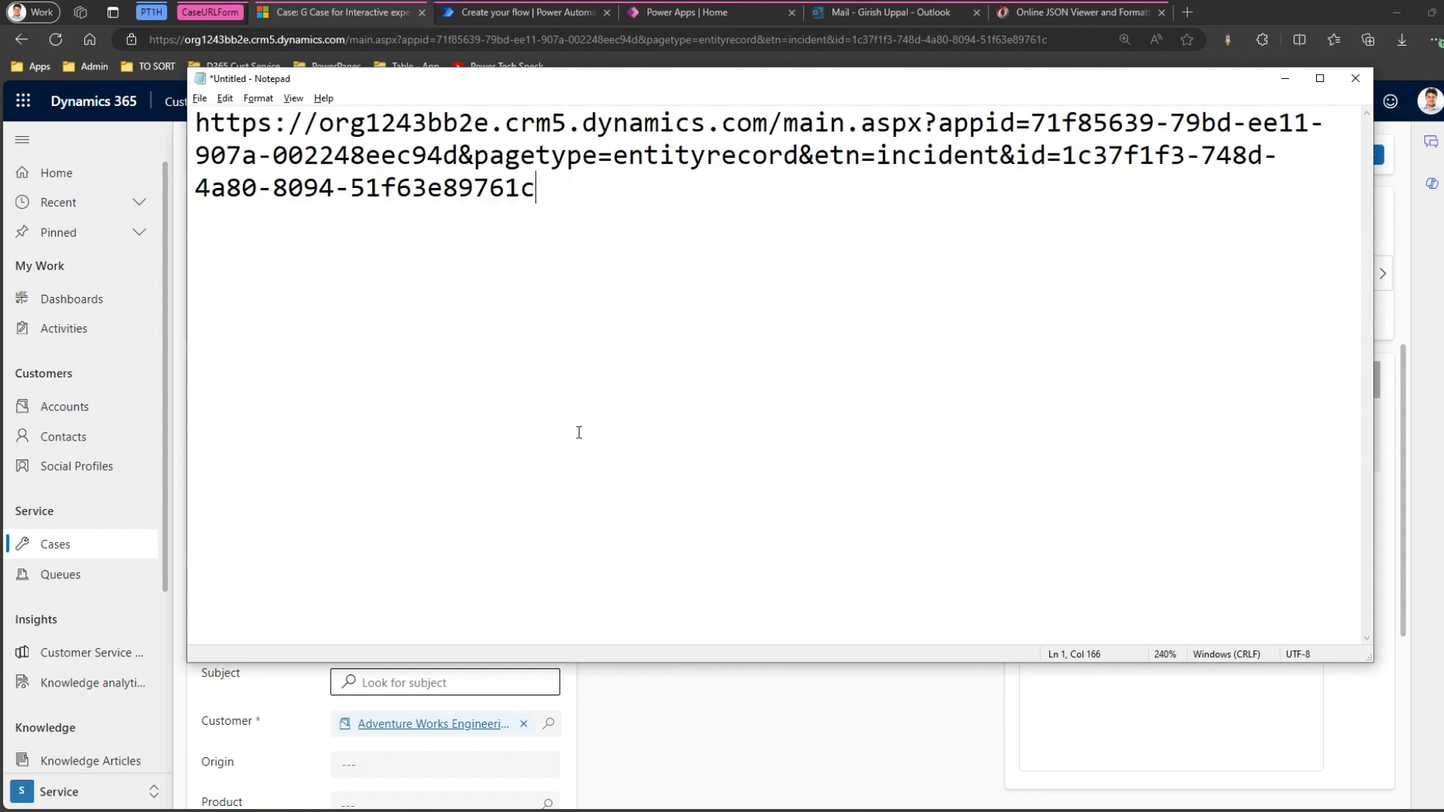
{"action": "left_click", "coordinate": [925, 122]}
{"action": "key", "text": "Return"}
{"action": "key", "text": "Return"}
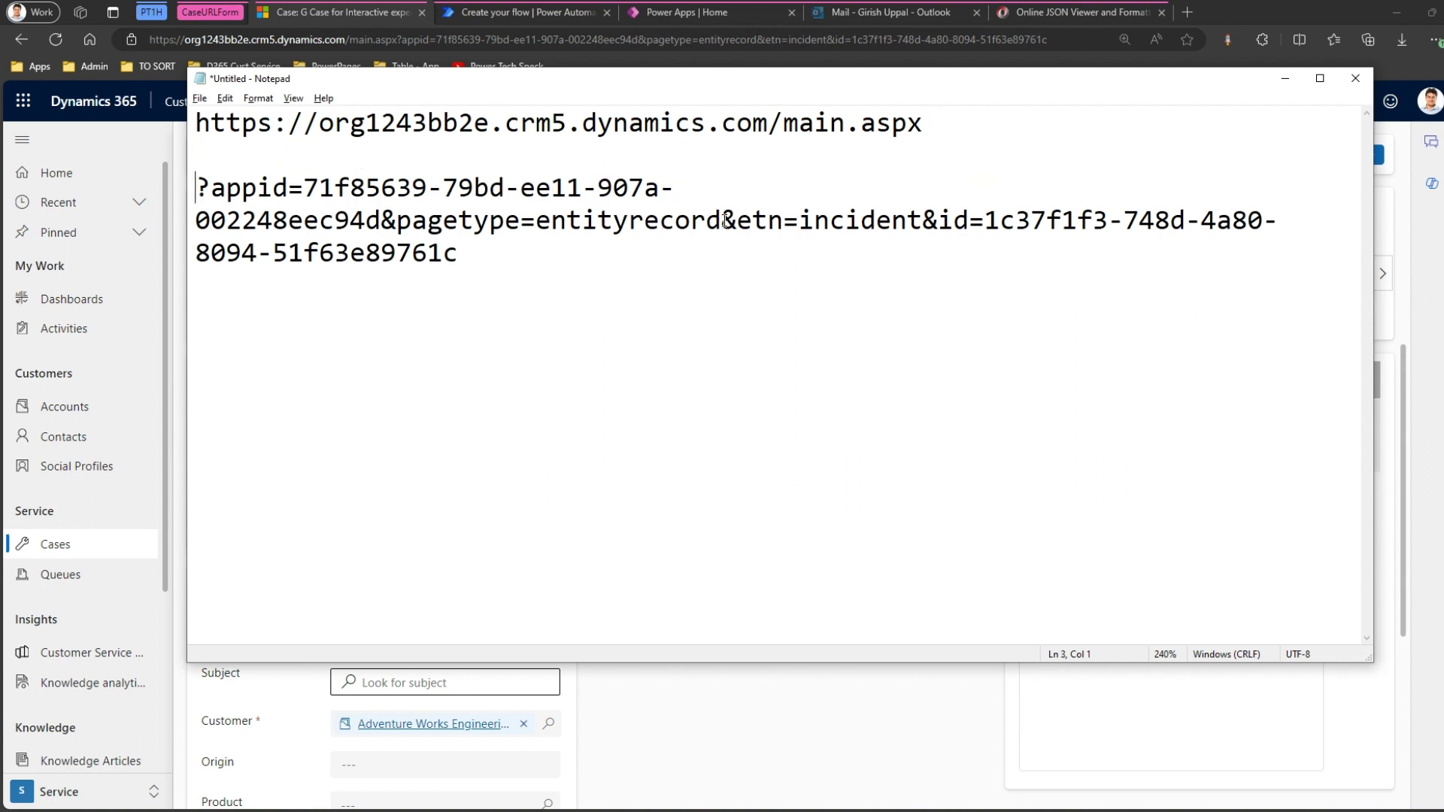
{"action": "left_click", "coordinate": [725, 223]}
{"action": "key", "text": "Return"}
{"action": "key", "text": "Return"}
{"action": "left_click", "coordinate": [380, 221]}
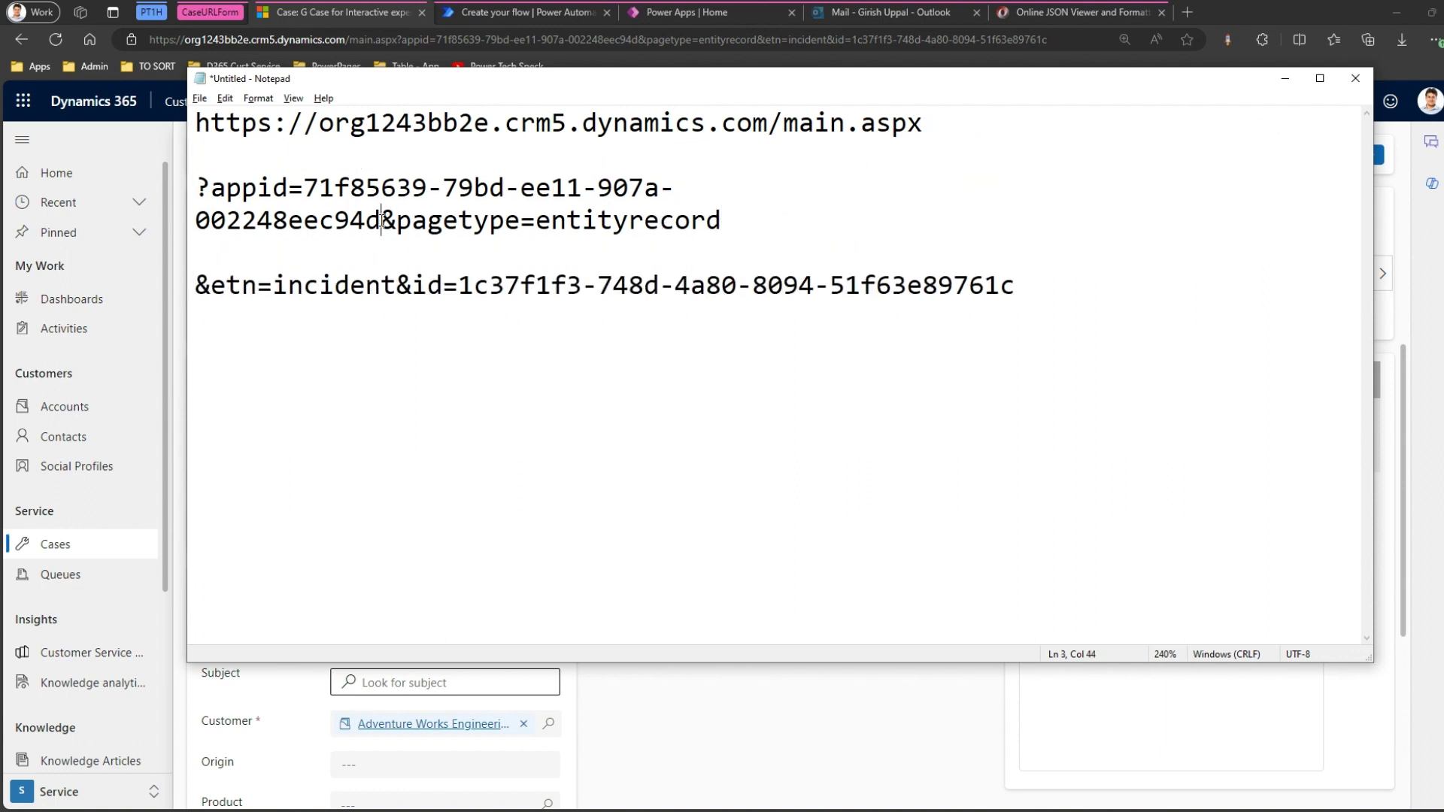
{"action": "key", "text": "Return"}
{"action": "key", "text": "Return"}
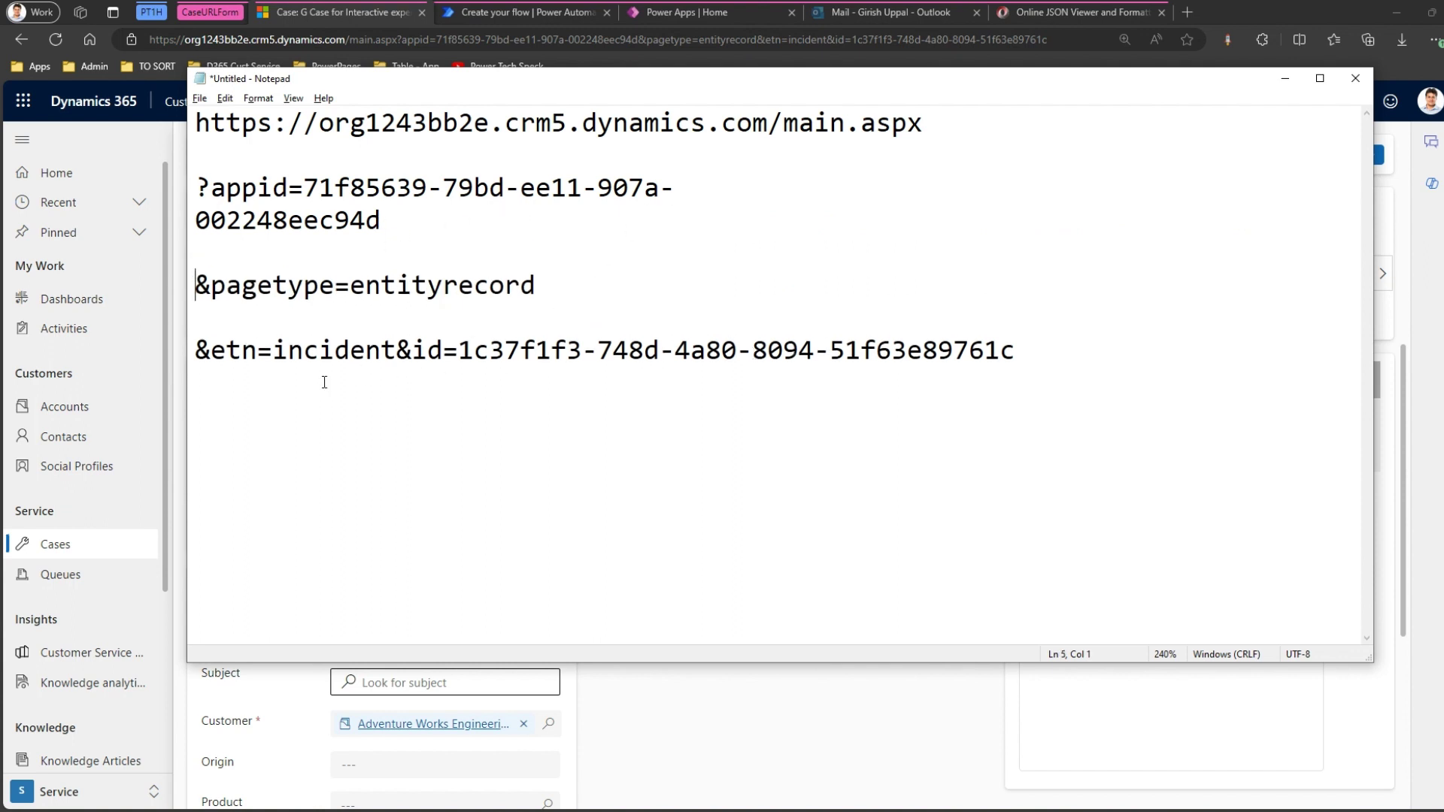
{"action": "left_click", "coordinate": [396, 350]}
{"action": "key", "text": "Return"}
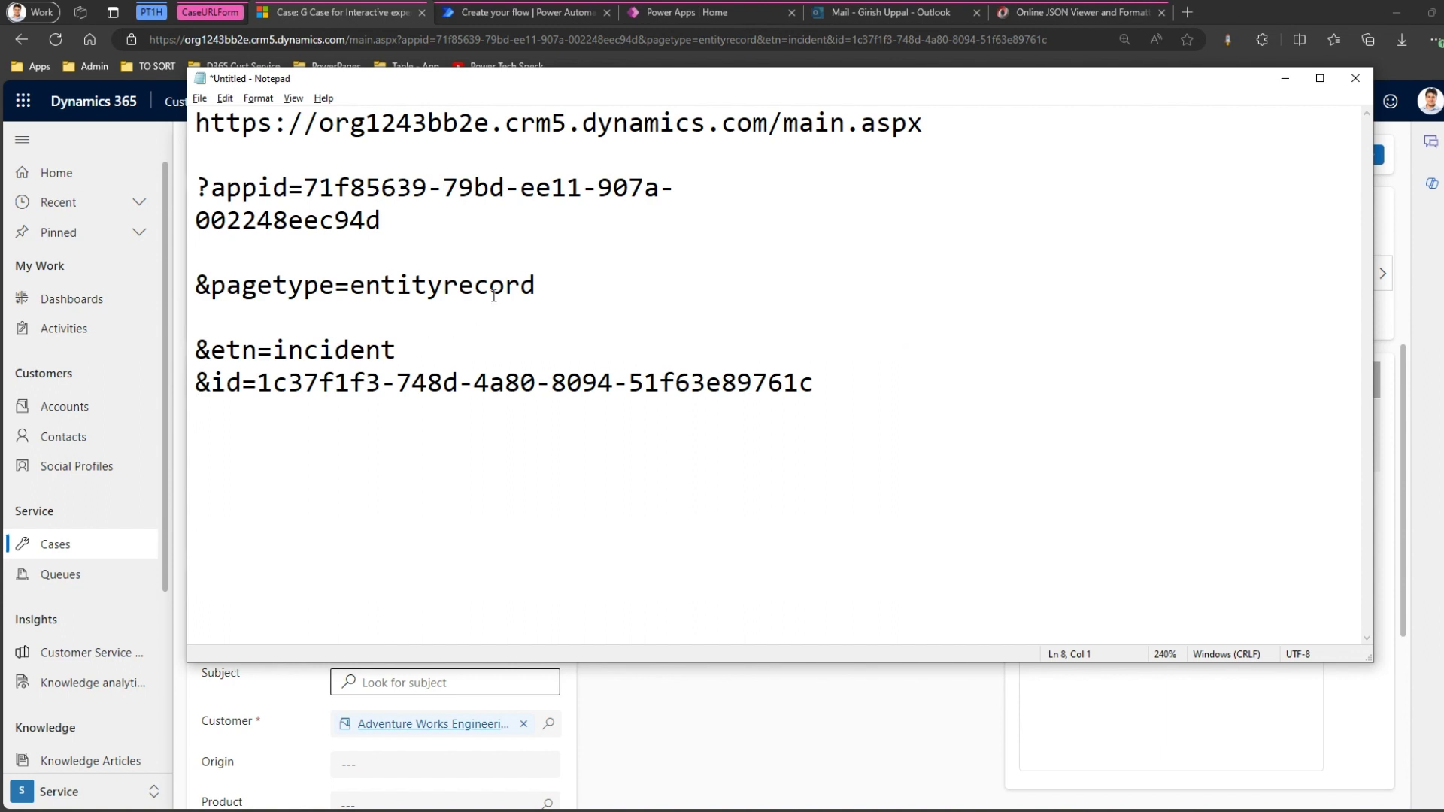
{"action": "key", "text": "Up"}
{"action": "key", "text": "Up"}
{"action": "key", "text": "Delete"}
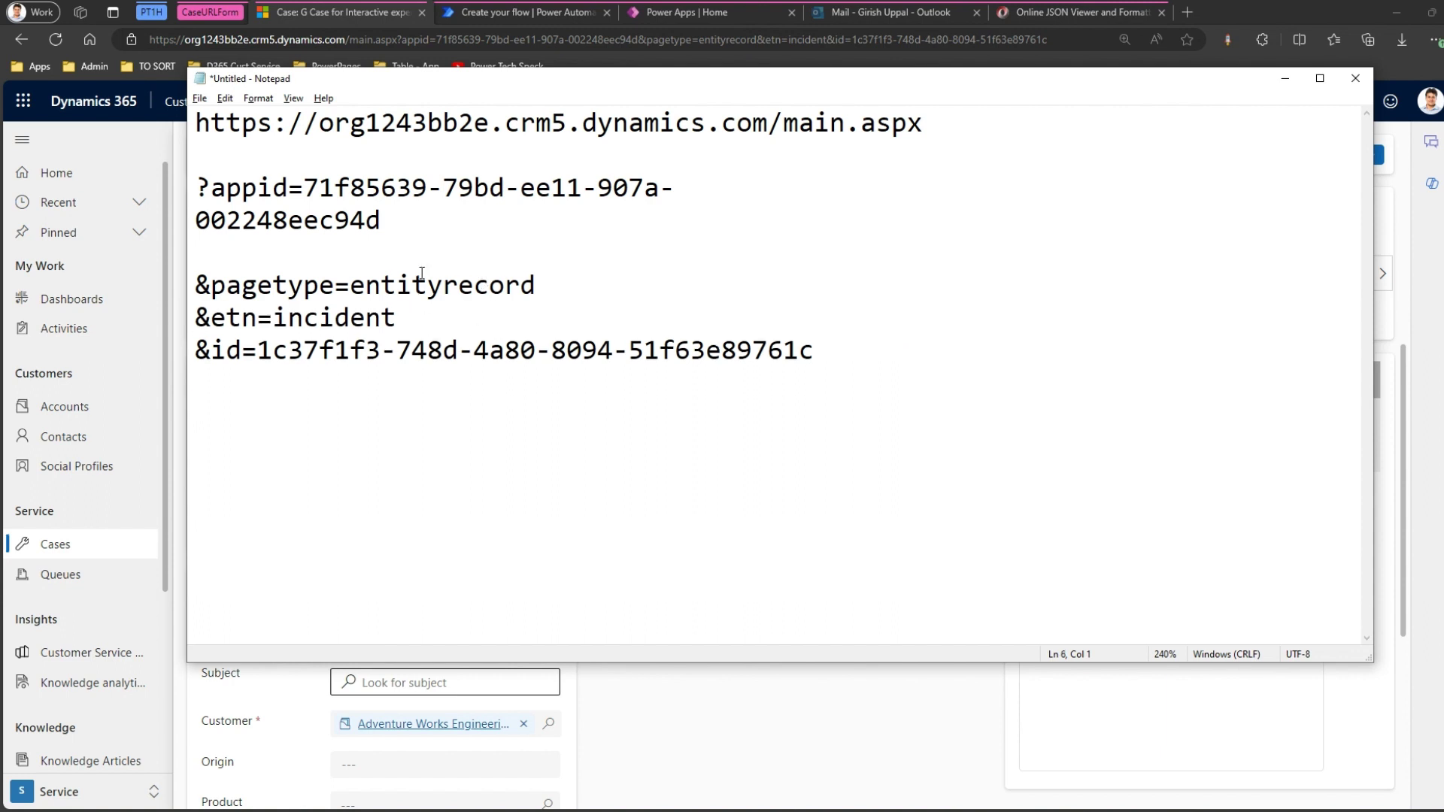
Highlight the organisation host and the appid GUID to inspect them.
{"action": "left_click", "coordinate": [684, 191]}
{"action": "key", "text": "Right"}
{"action": "scroll", "coordinate": [630, 286], "scroll_direction": "up", "scroll_amount": 3}
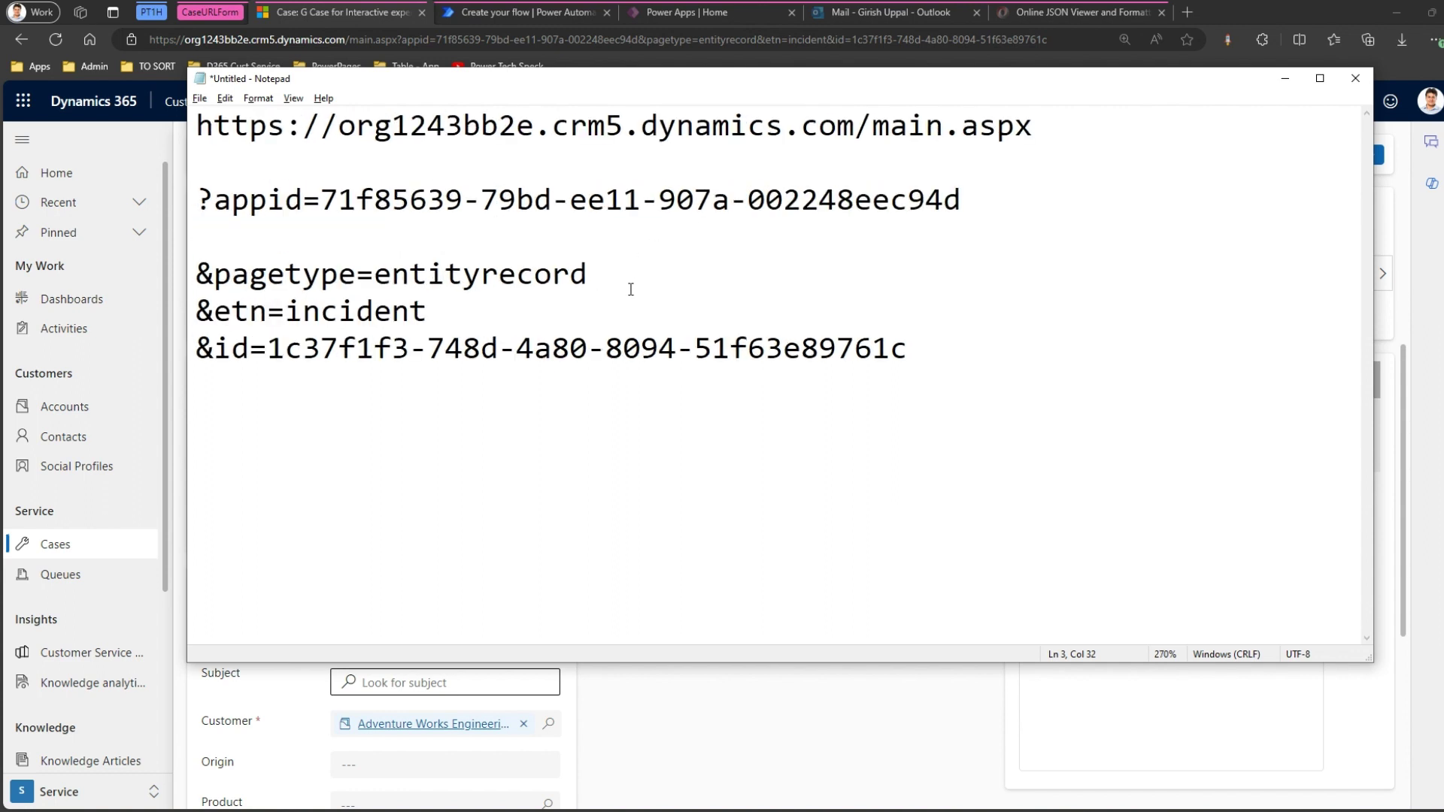
{"action": "left_click", "coordinate": [198, 126]}
{"action": "left_click_drag", "start_coordinate": [197, 125], "coordinate": [1048, 132]}
{"action": "left_click", "coordinate": [407, 199]}
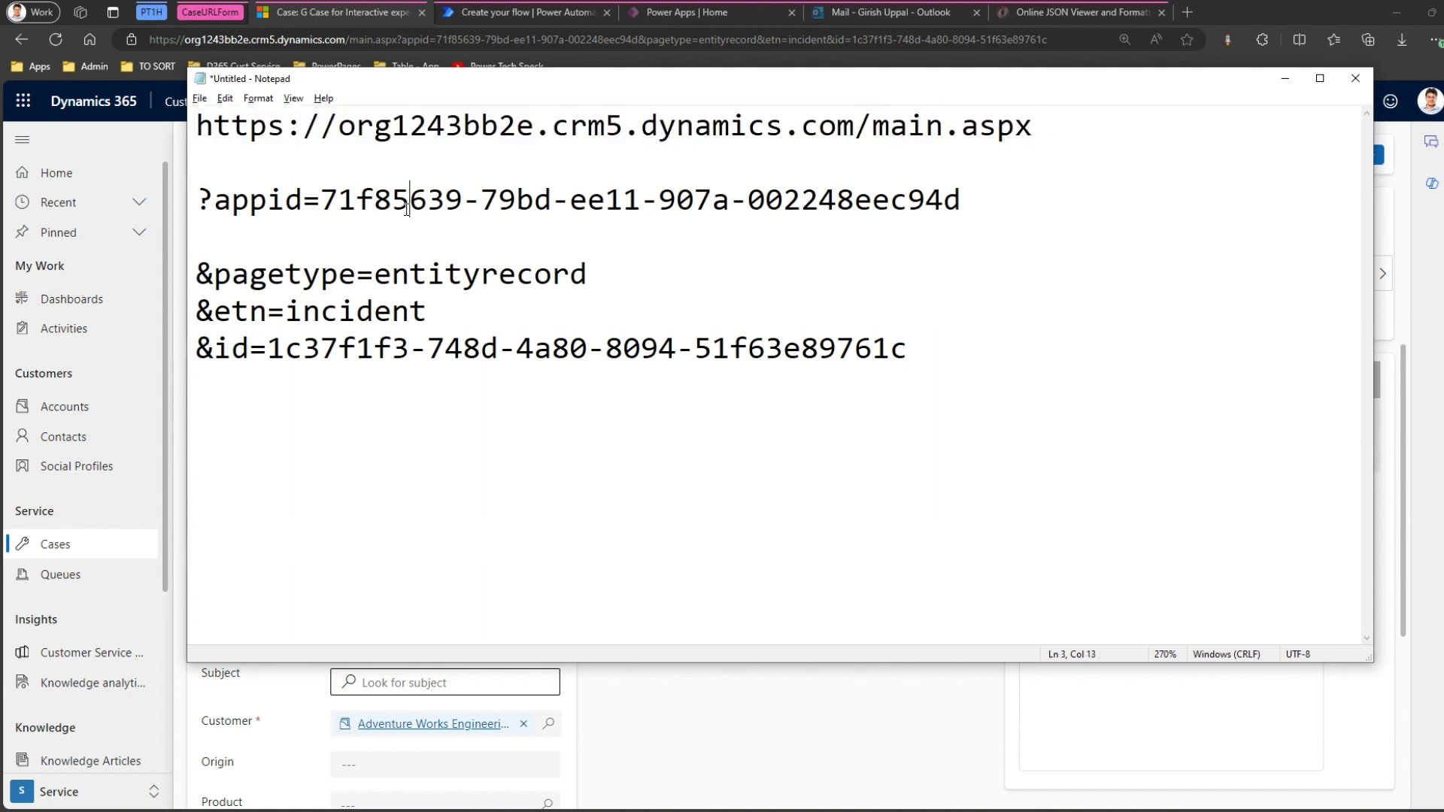
{"action": "double_click", "coordinate": [324, 200]}
{"action": "left_click_drag", "start_coordinate": [483, 200], "coordinate": [962, 200]}
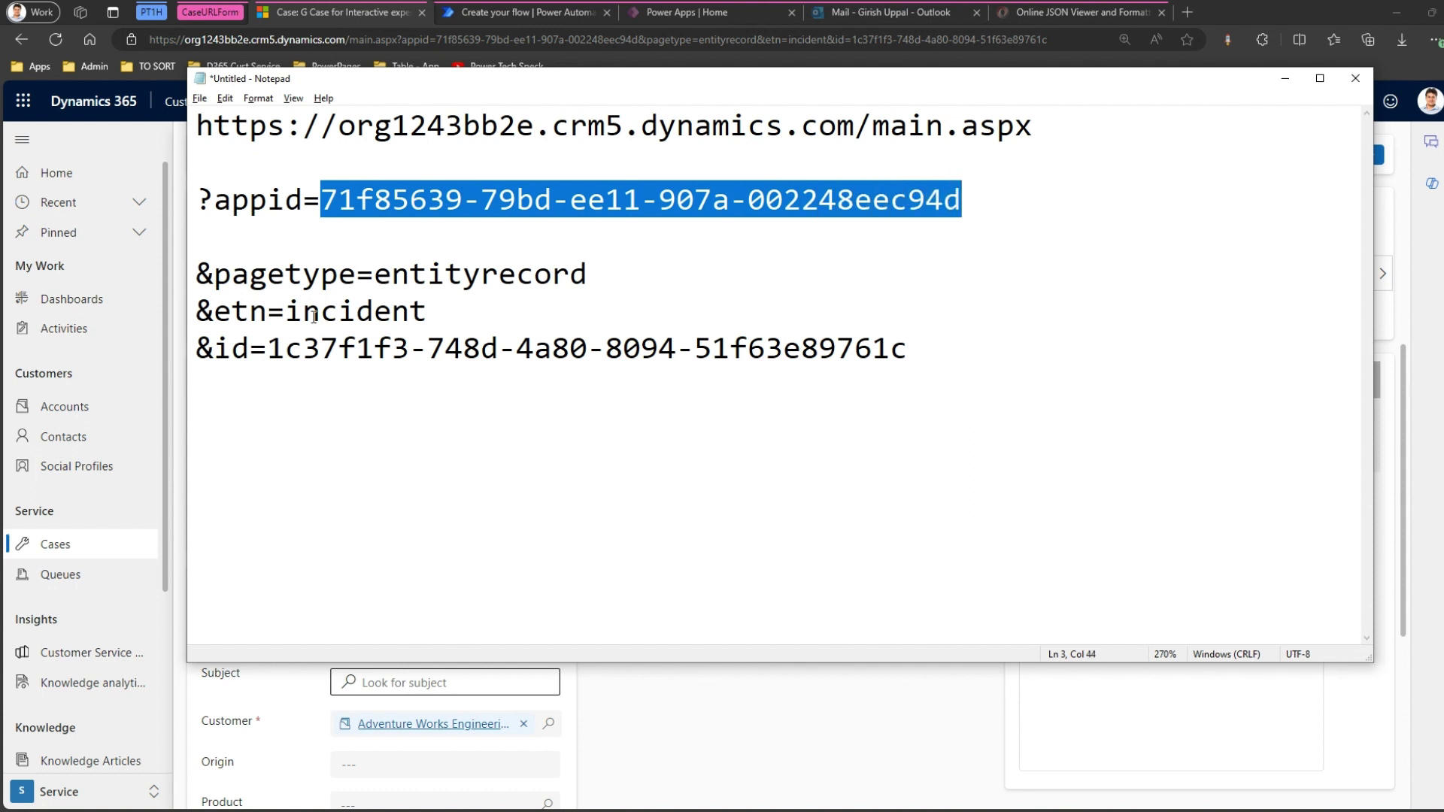
Highlight the record id GUID, recheck the appid and host, then minimise Notepad.
{"action": "left_click_drag", "start_coordinate": [267, 347], "coordinate": [433, 348]}
{"action": "left_click", "coordinate": [268, 347]}
{"action": "left_click", "coordinate": [910, 350], "text": "shift"}
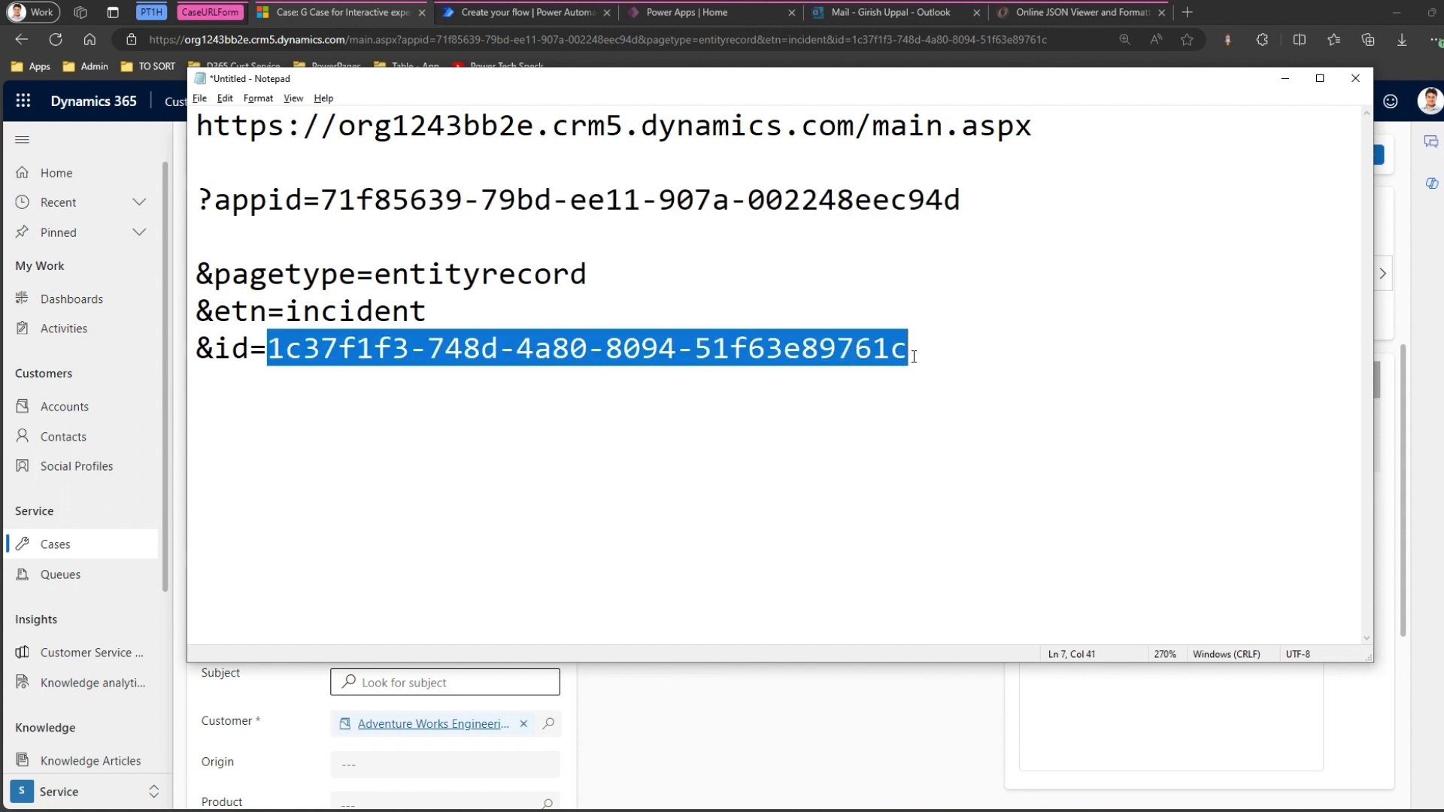
{"action": "left_click", "coordinate": [290, 347]}
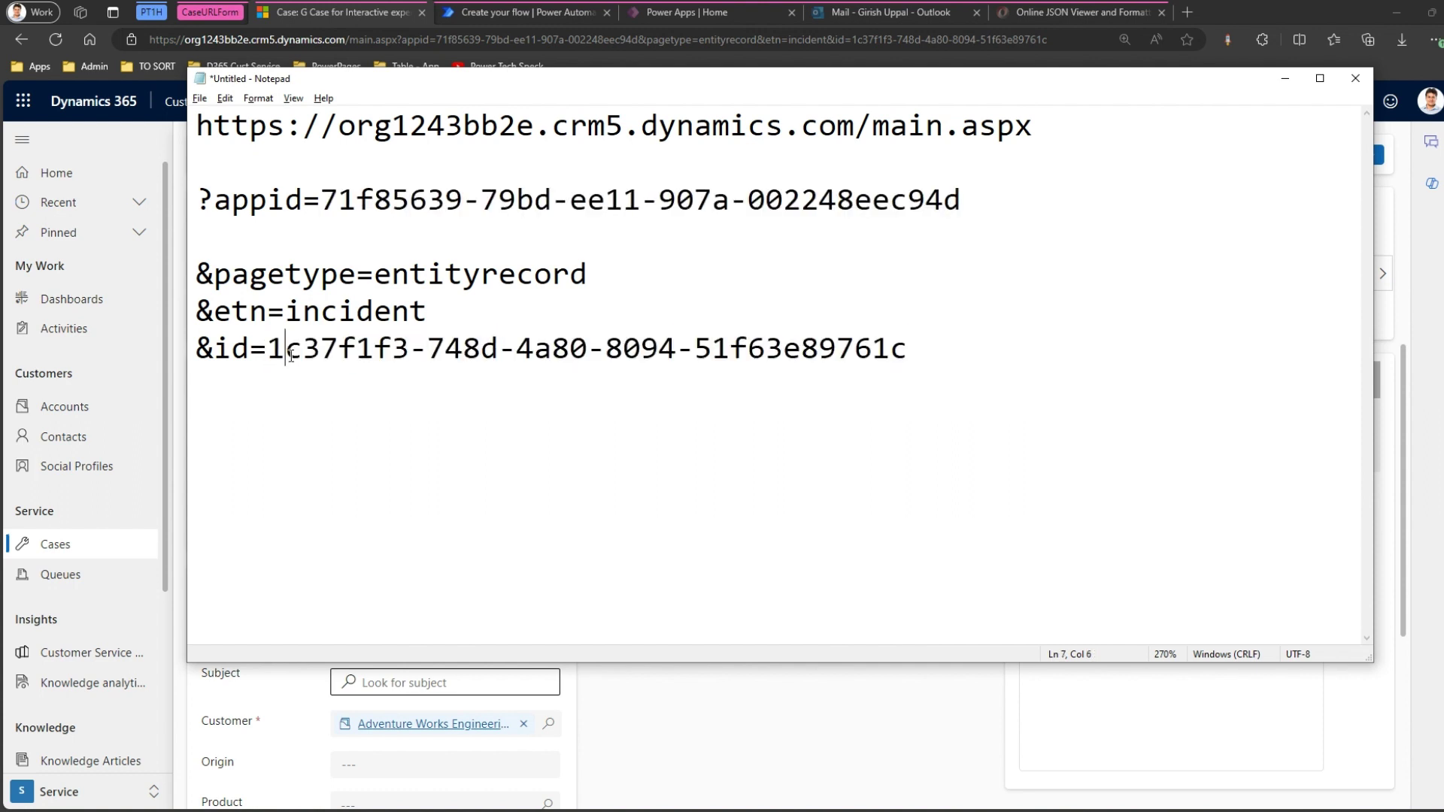
{"action": "left_click_drag", "start_coordinate": [274, 348], "coordinate": [917, 367]}
{"action": "left_click_drag", "start_coordinate": [321, 199], "coordinate": [961, 197]}
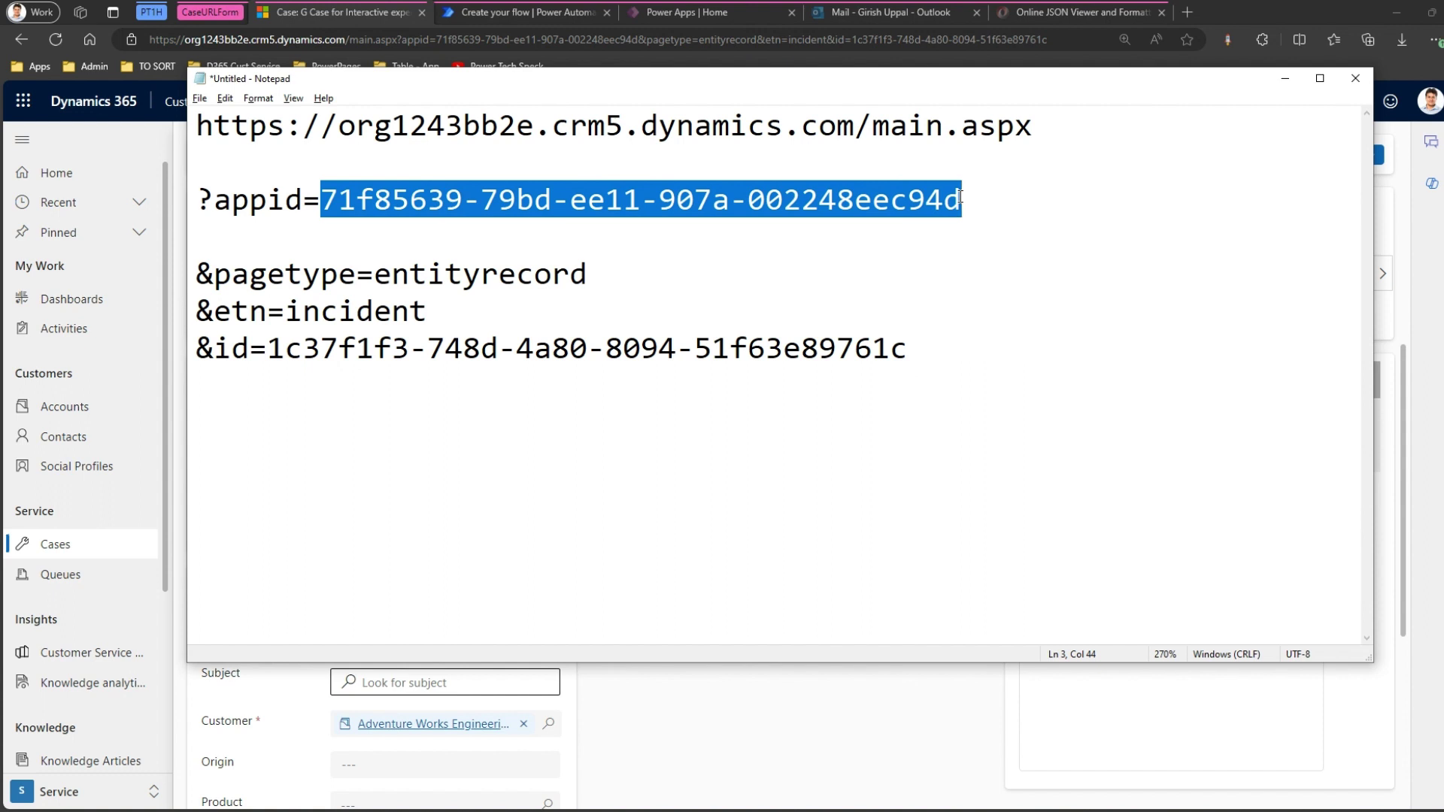
{"action": "left_click", "coordinate": [313, 163]}
{"action": "left_click_drag", "start_coordinate": [197, 124], "coordinate": [1048, 127]}
{"action": "left_click", "coordinate": [599, 154]}
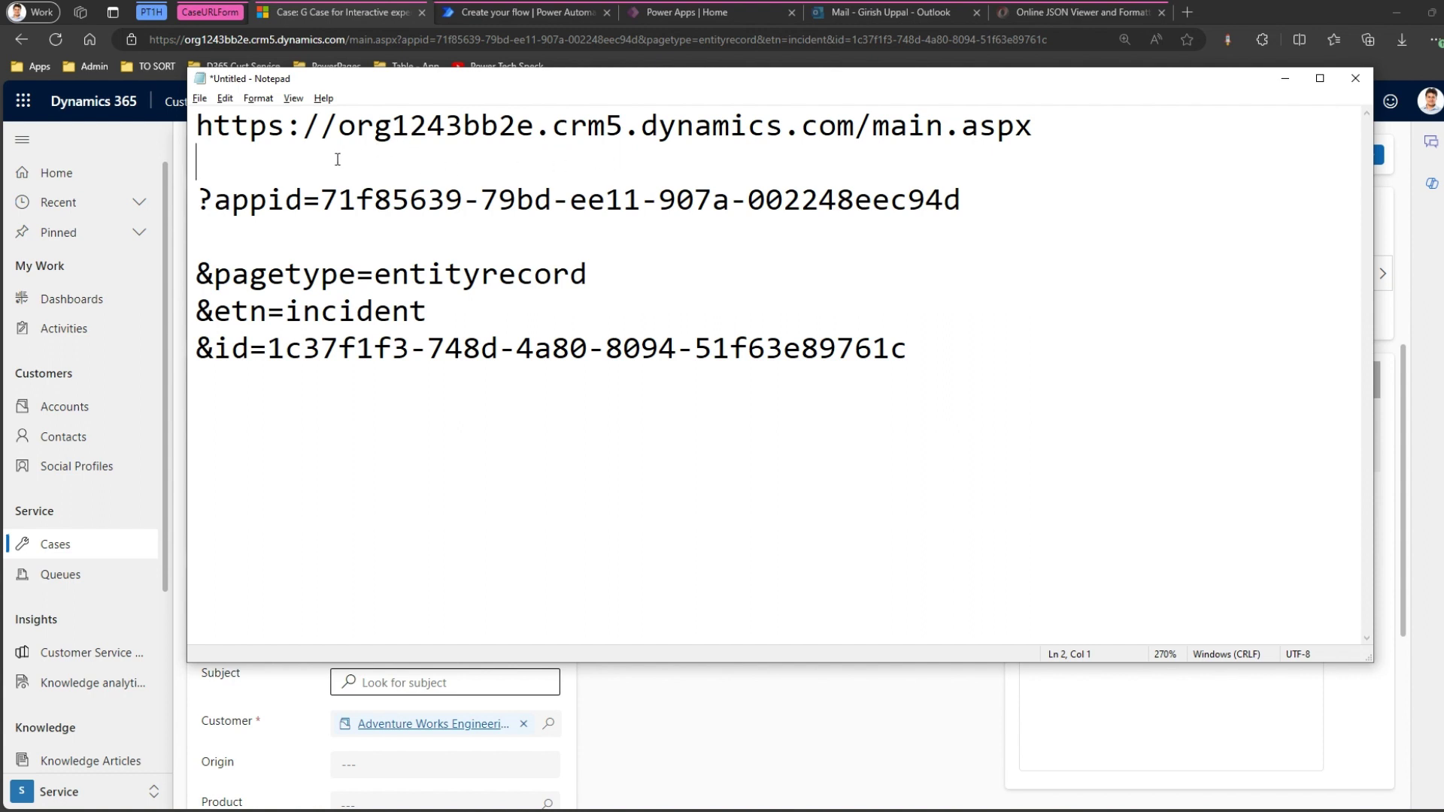
{"action": "left_click", "coordinate": [1286, 78]}
Insert a Compose action between the trigger and the Send an email (V2) step.
{"action": "left_click", "coordinate": [528, 14]}
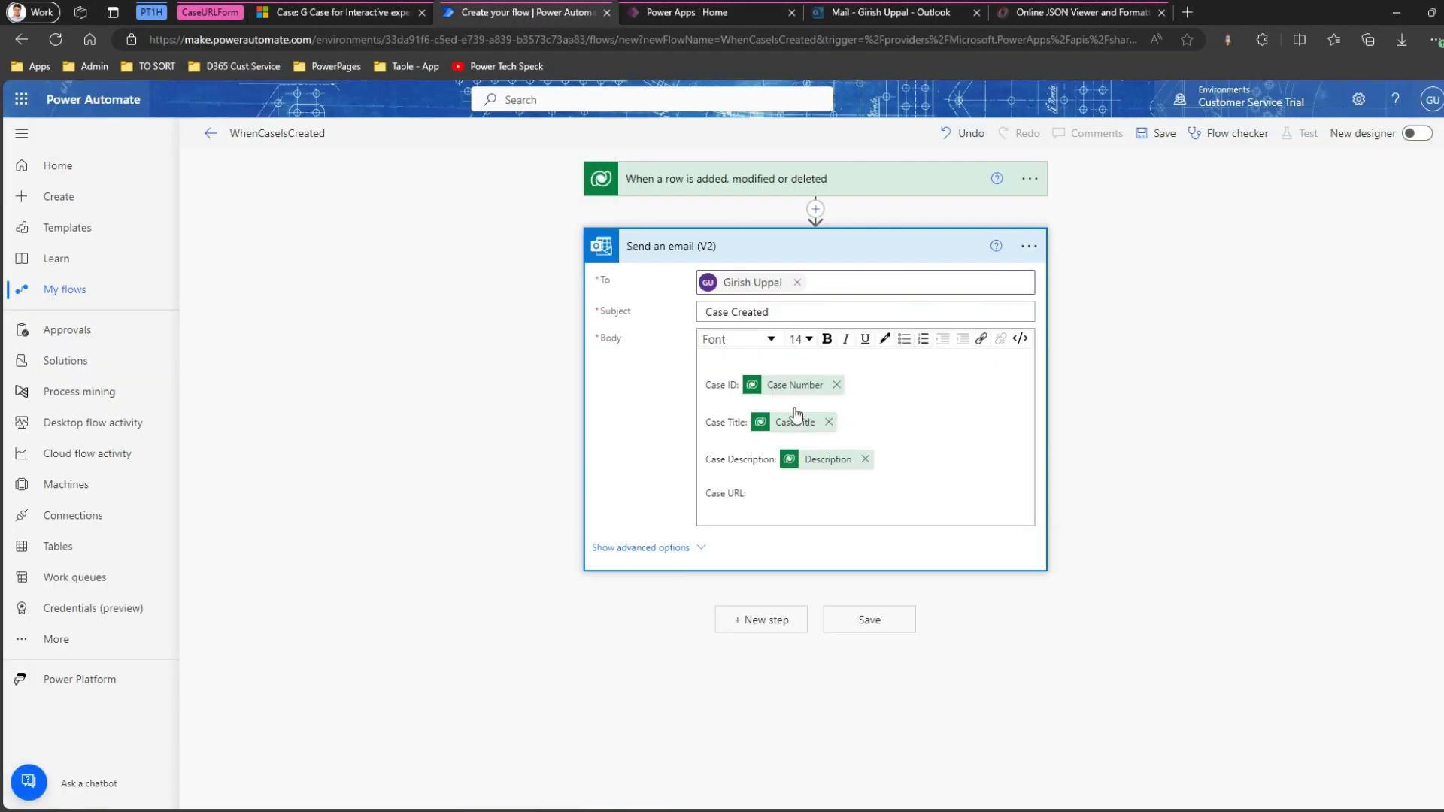
{"action": "left_click", "coordinate": [815, 208]}
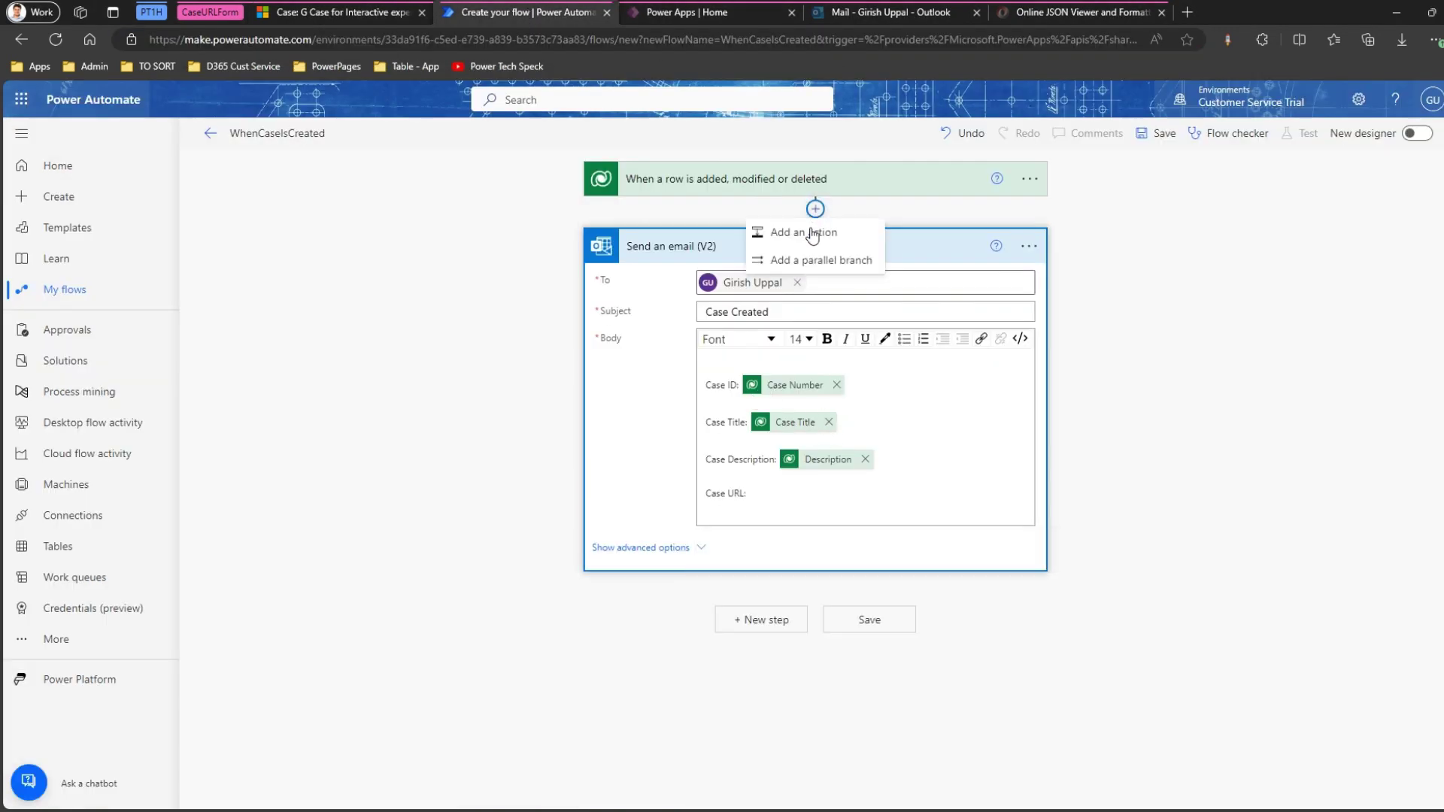
{"action": "left_click", "coordinate": [804, 233]}
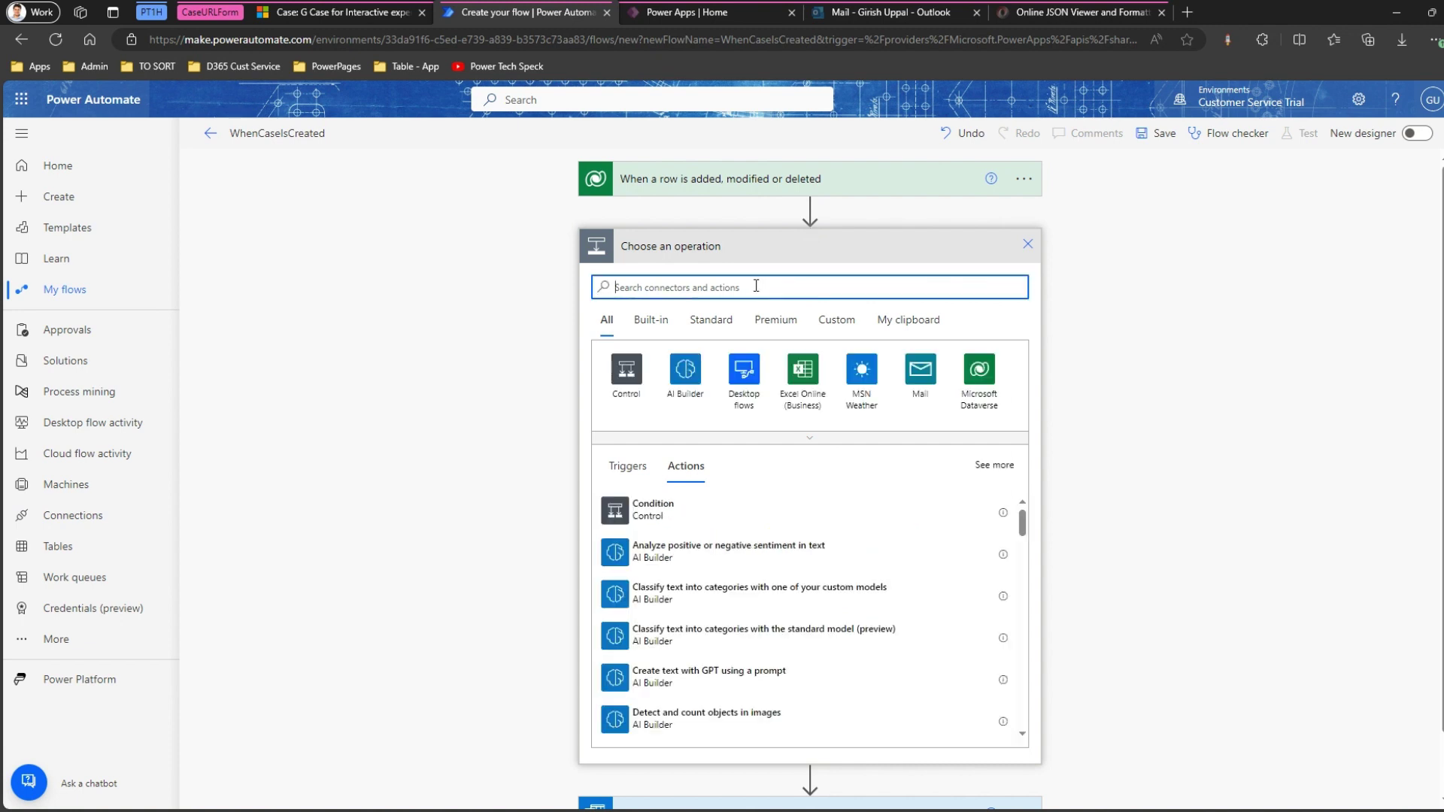
{"action": "type", "text": "compose"}
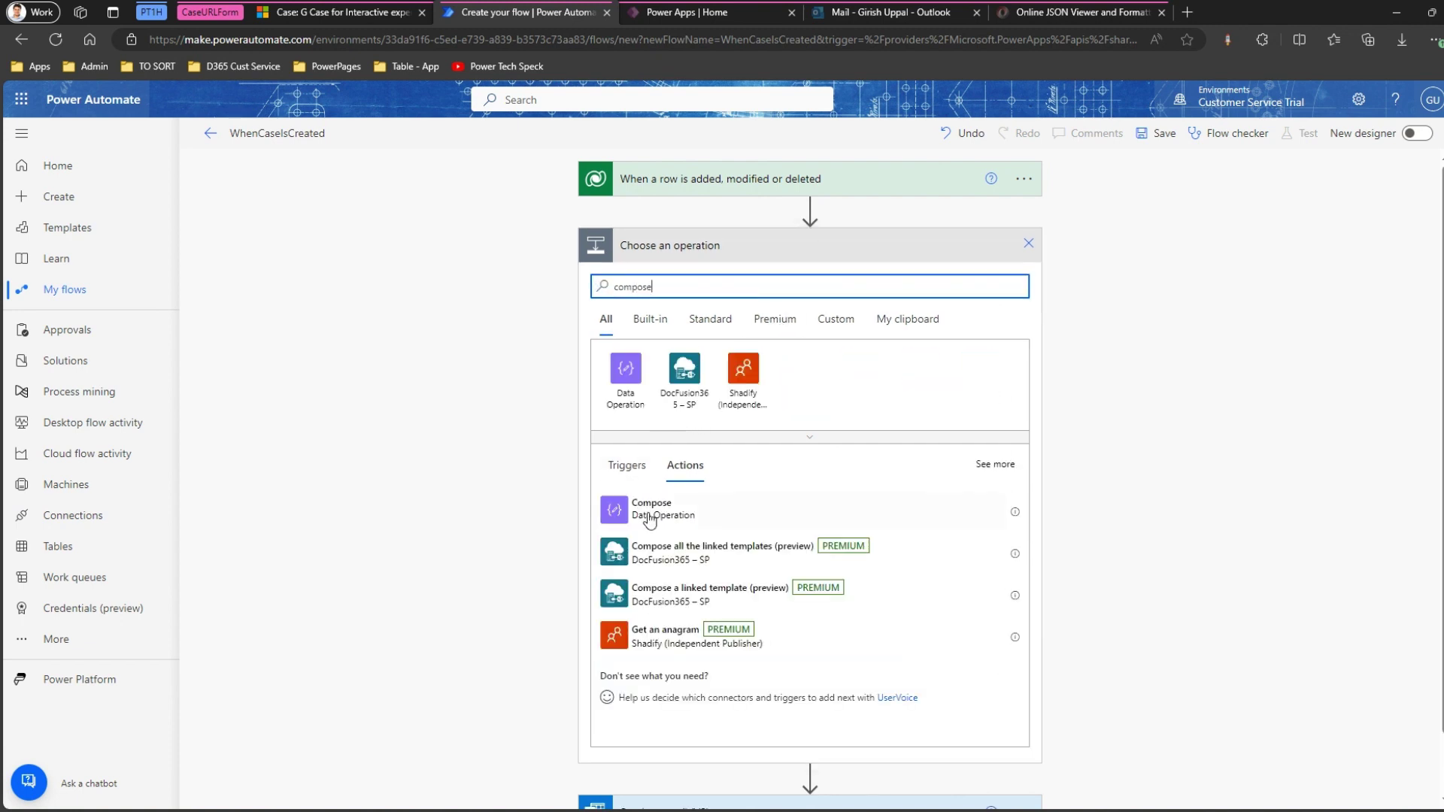
{"action": "left_click", "coordinate": [651, 508]}
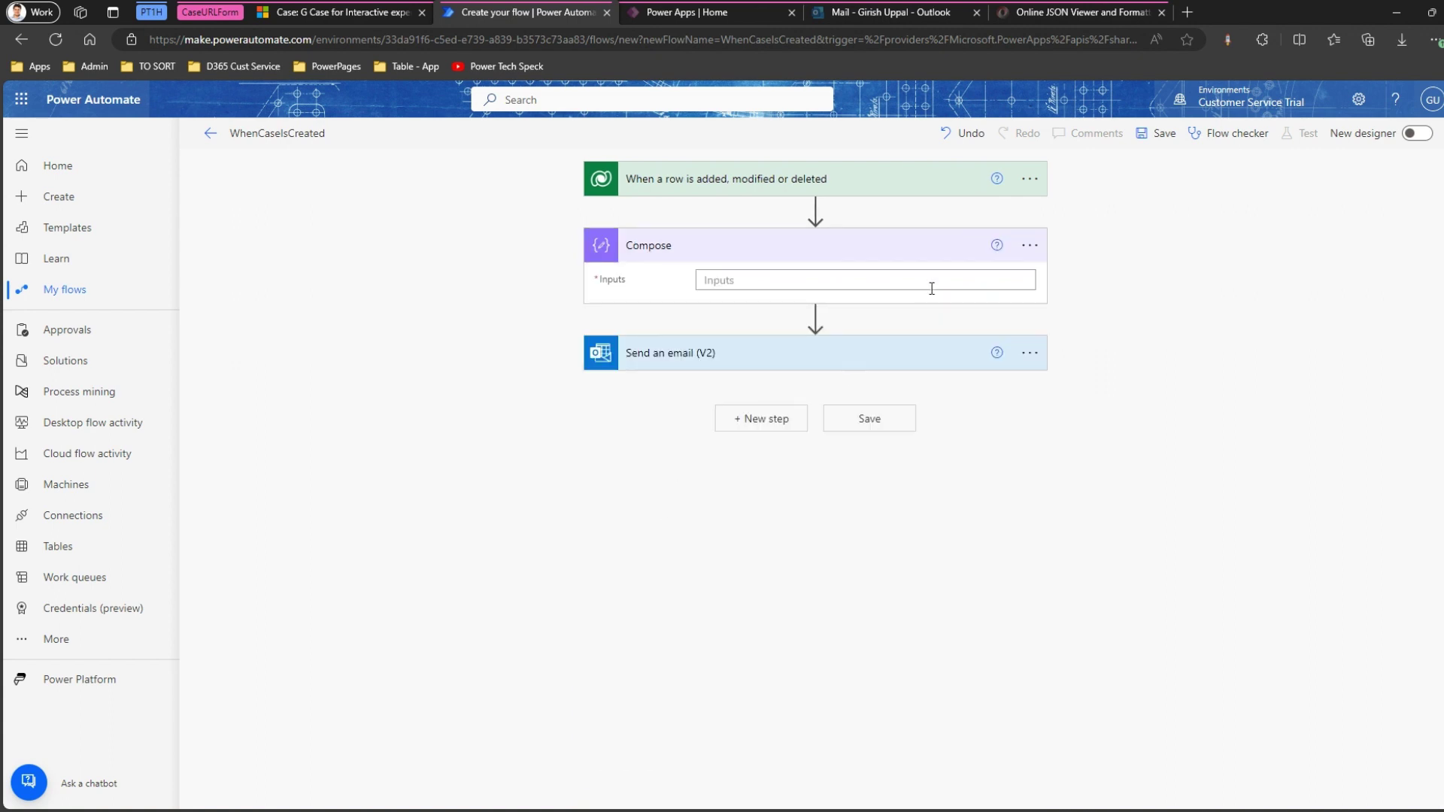
Add Compose 2 and a third Compose action below the first Compose.
{"action": "left_click", "coordinate": [815, 315]}
{"action": "left_click", "coordinate": [806, 339]}
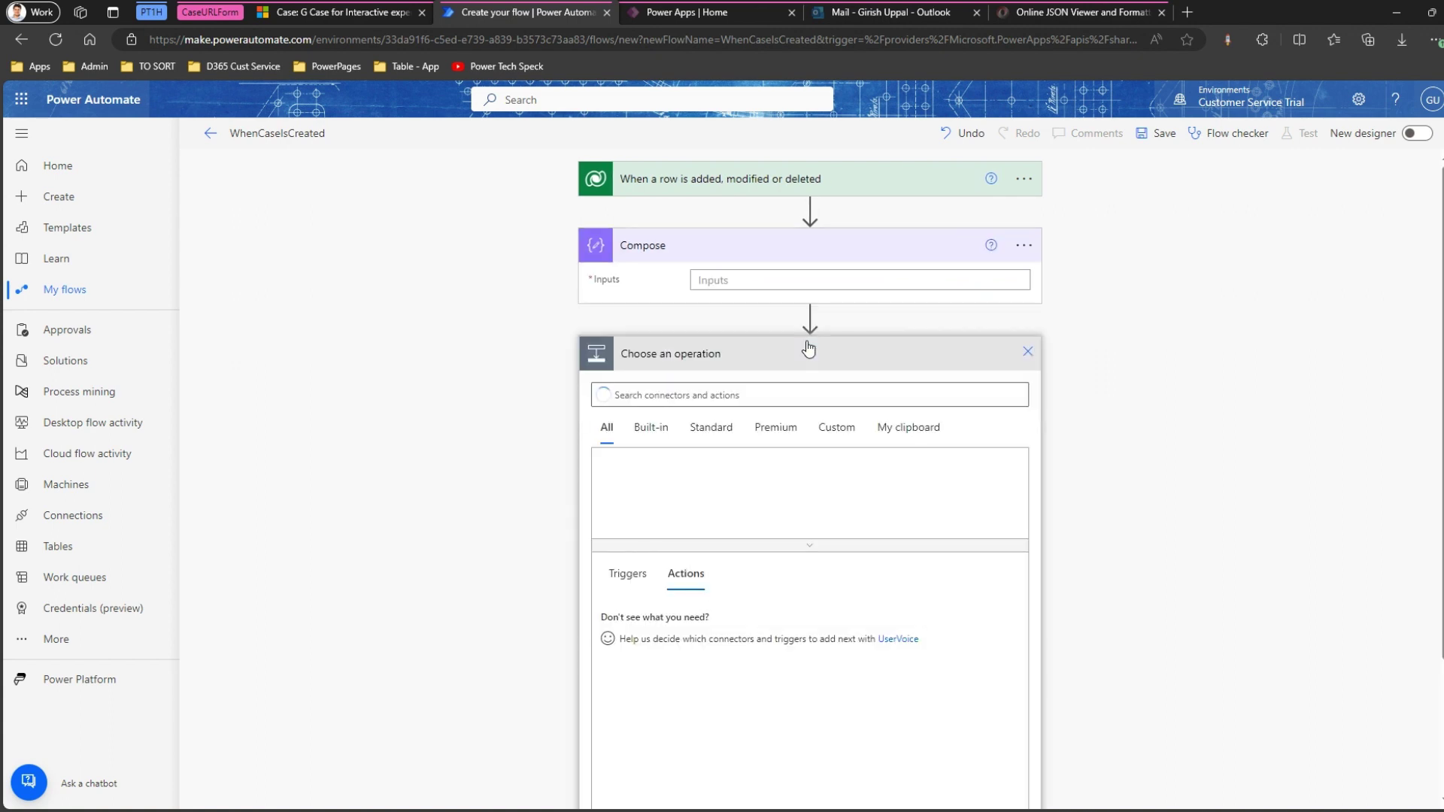
{"action": "left_click", "coordinate": [776, 385]}
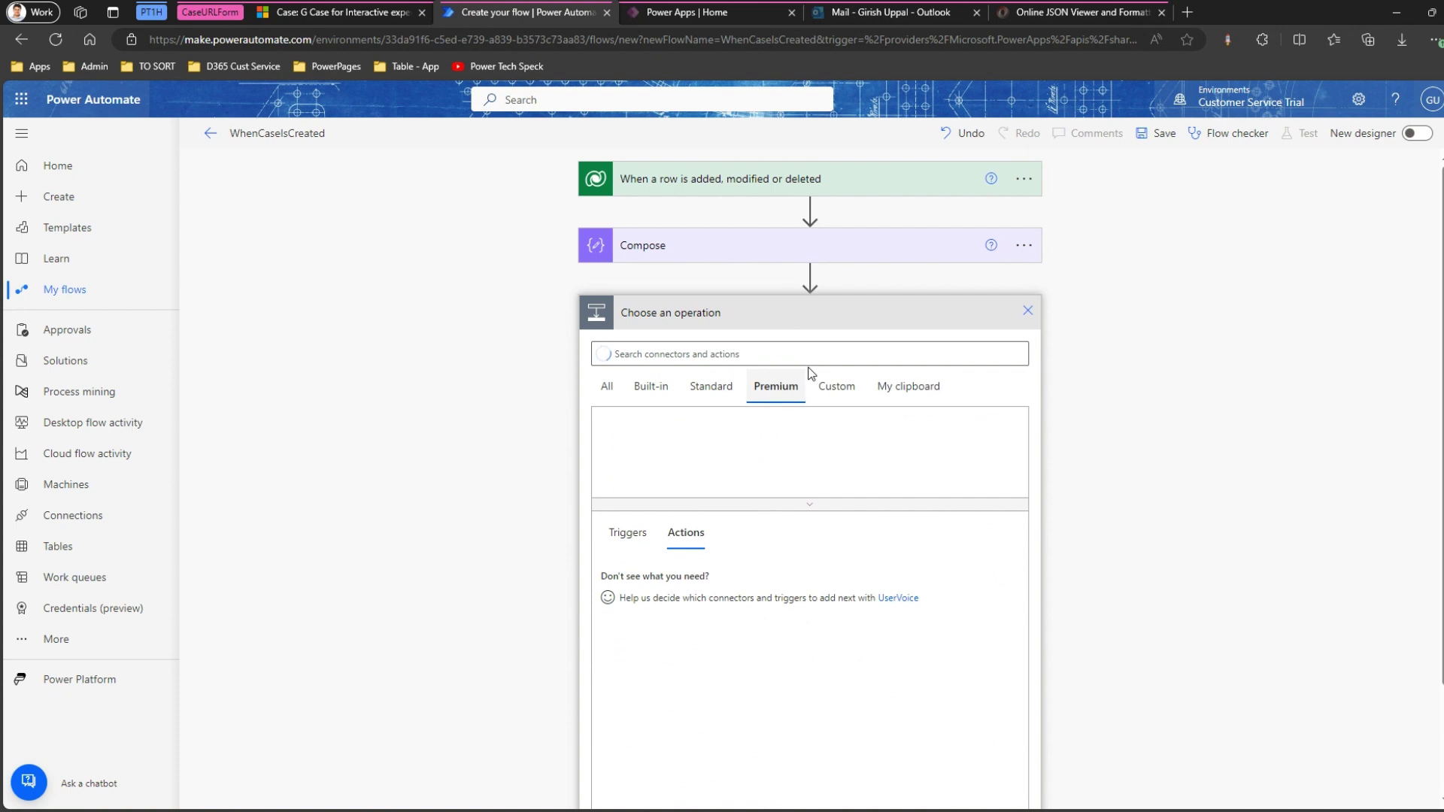
{"action": "left_click", "coordinate": [606, 385]}
{"action": "left_click", "coordinate": [627, 355]}
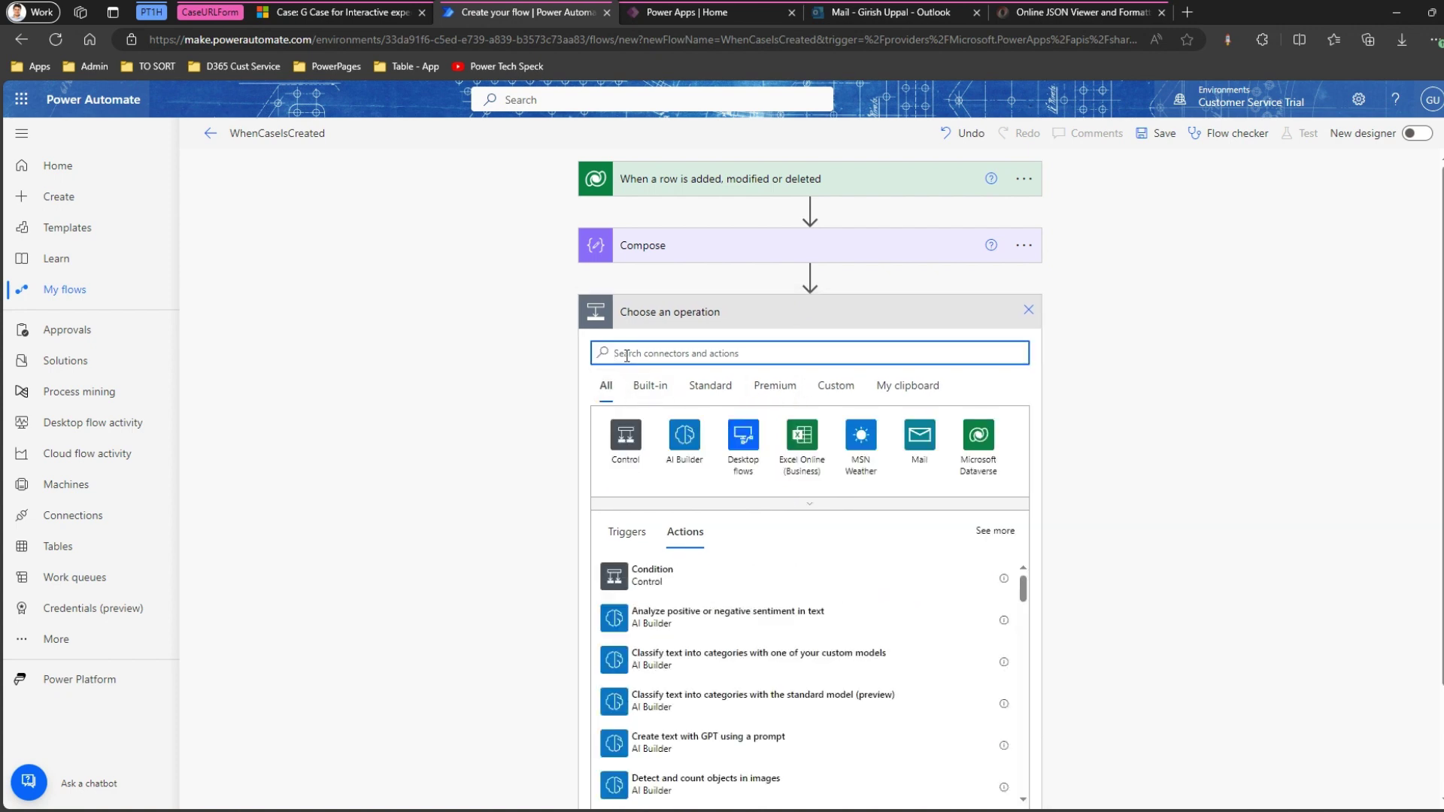
{"action": "type", "text": "compose"}
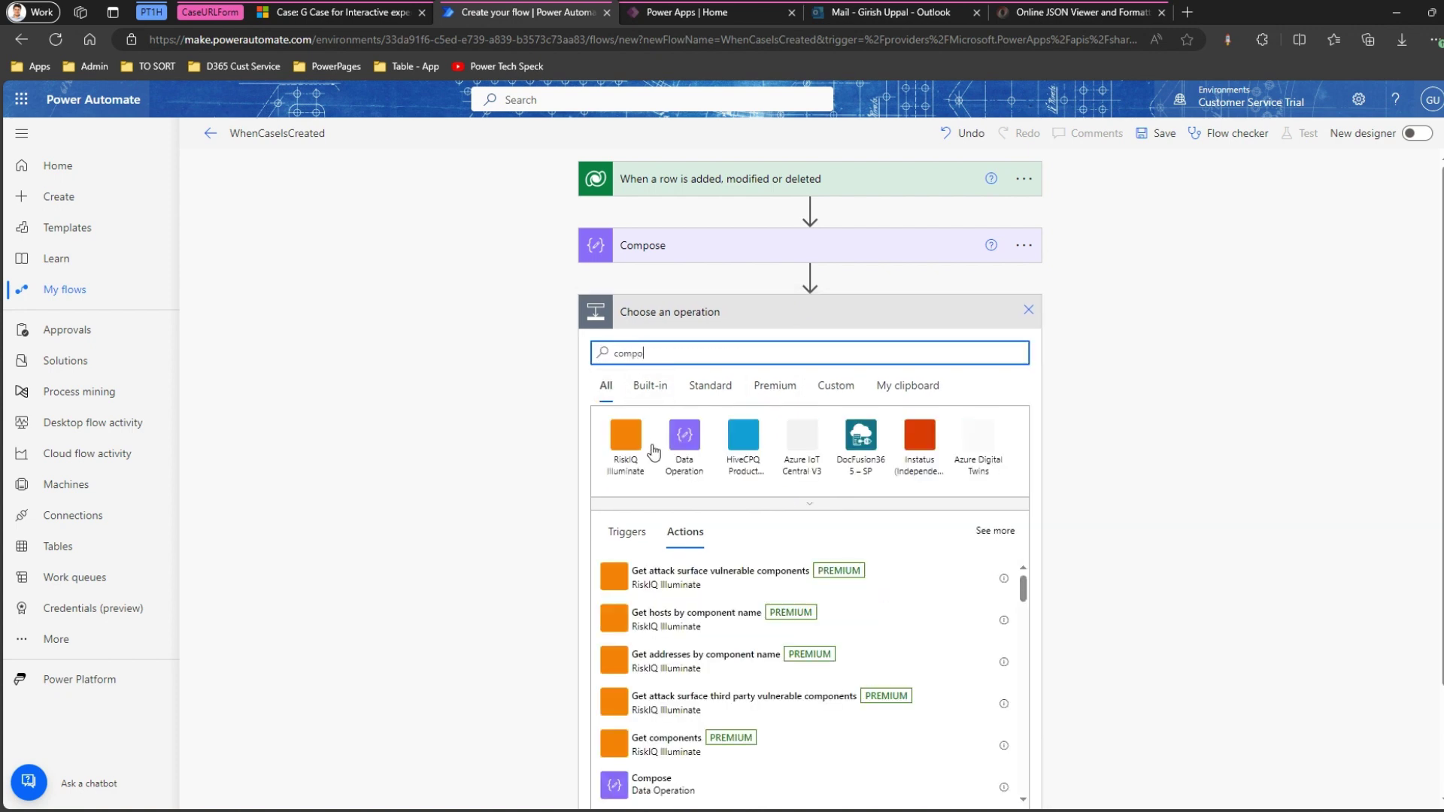
{"action": "left_click", "coordinate": [683, 470]}
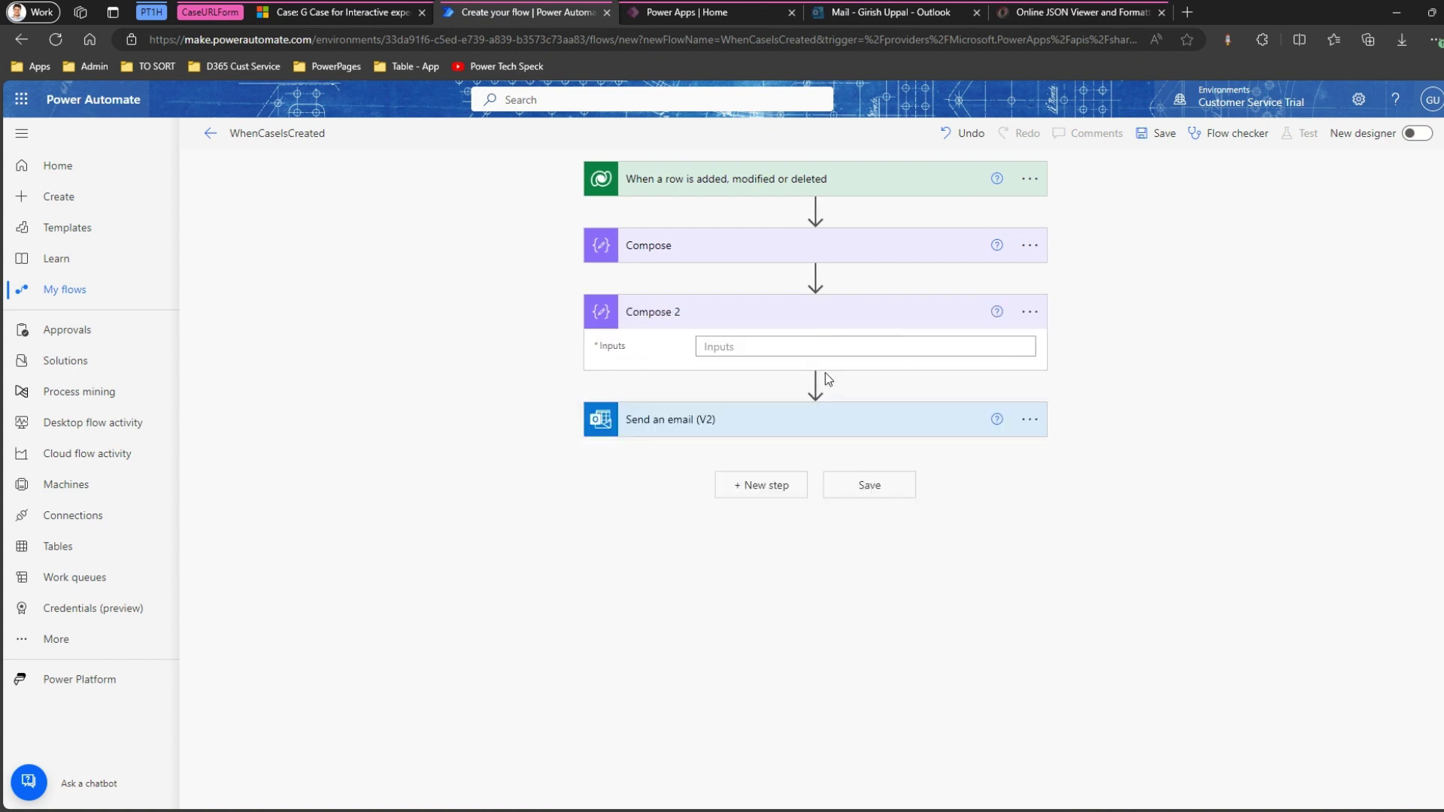
{"action": "left_click", "coordinate": [816, 385]}
{"action": "left_click", "coordinate": [813, 409]}
{"action": "type", "text": "c"}
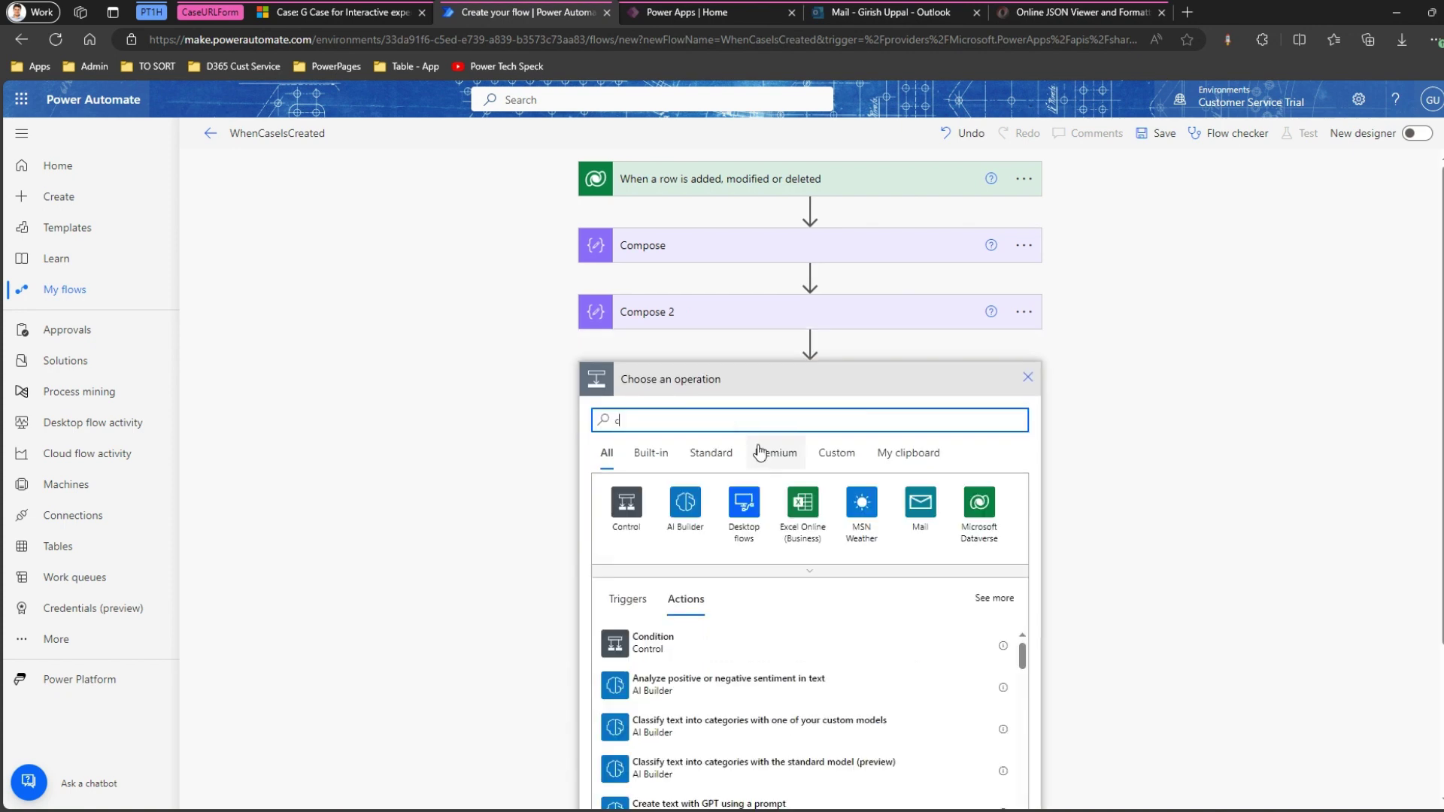
{"action": "type", "text": "ompose"}
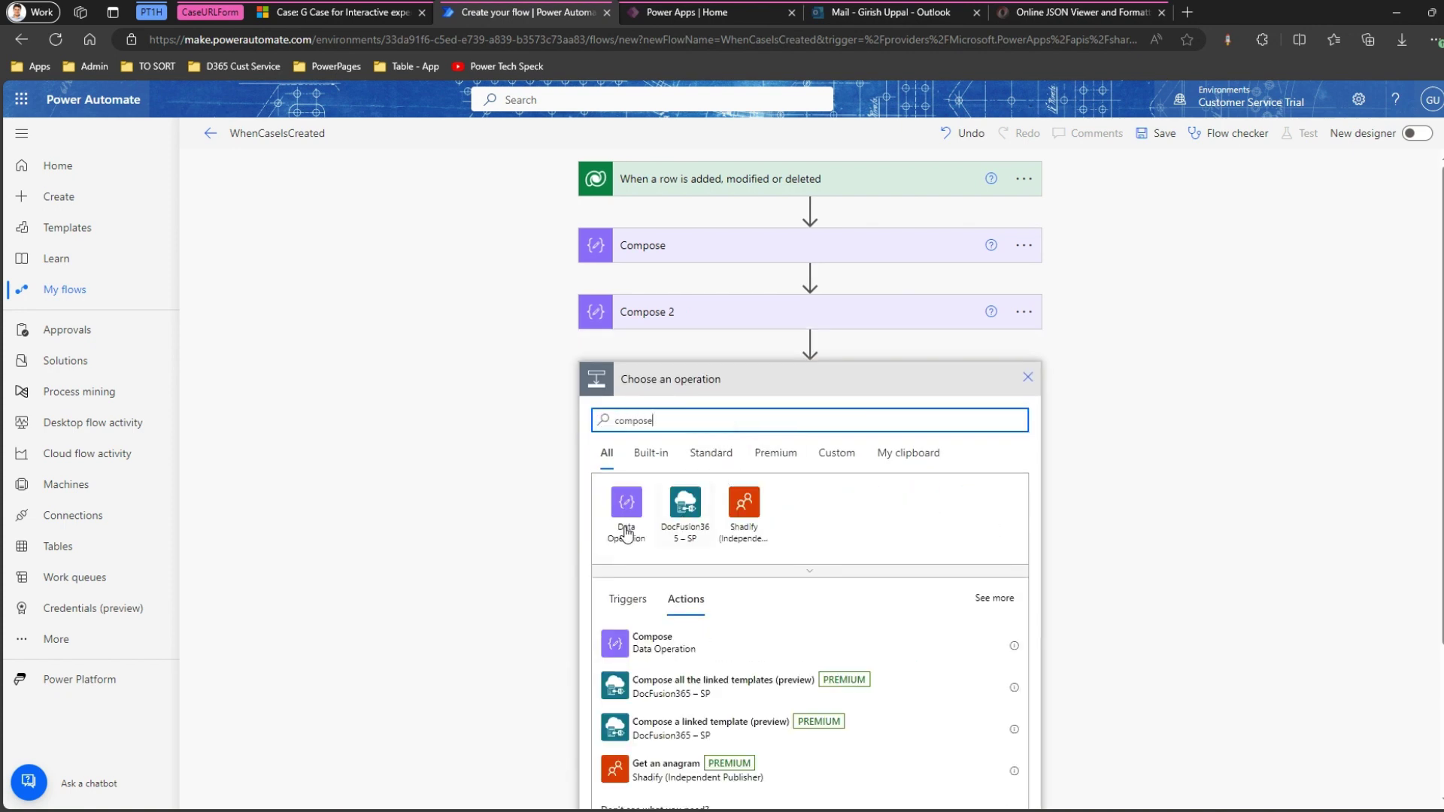
{"action": "left_click", "coordinate": [715, 554]}
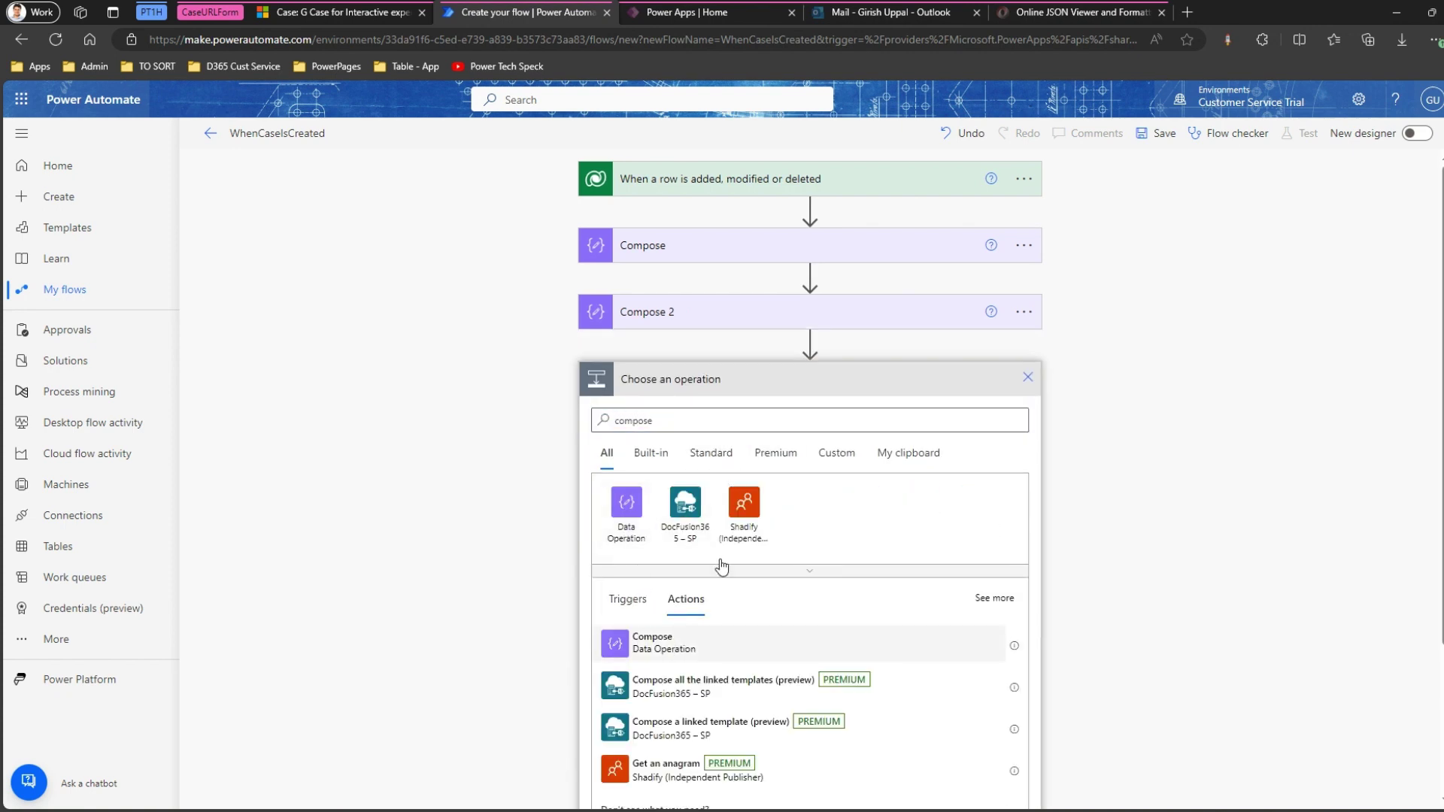
Rename the three Compose steps to GetAppID, GetCaseID and GetURI.
{"action": "left_click", "coordinate": [1025, 247]}
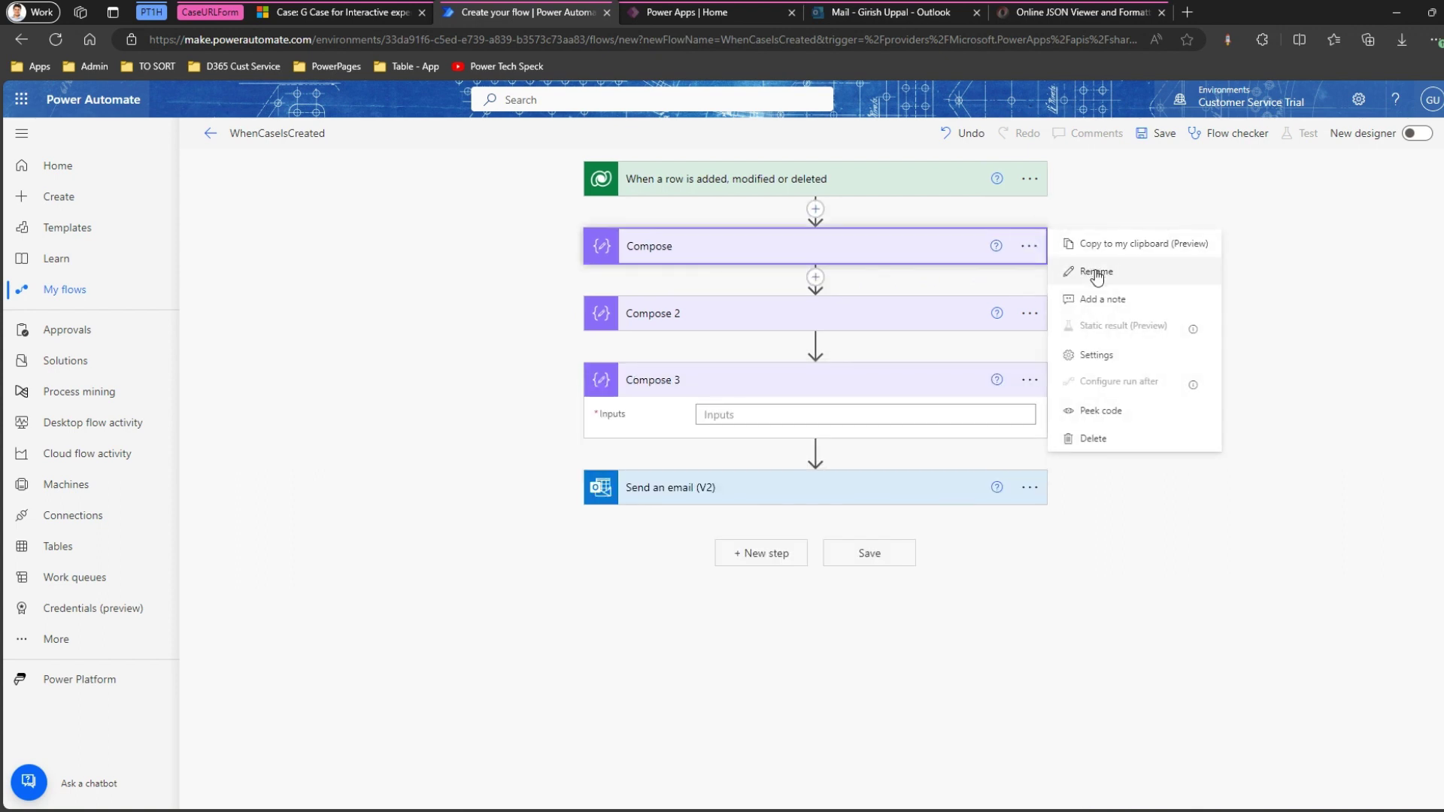
{"action": "left_click", "coordinate": [1097, 272]}
{"action": "type", "text": "Get"}
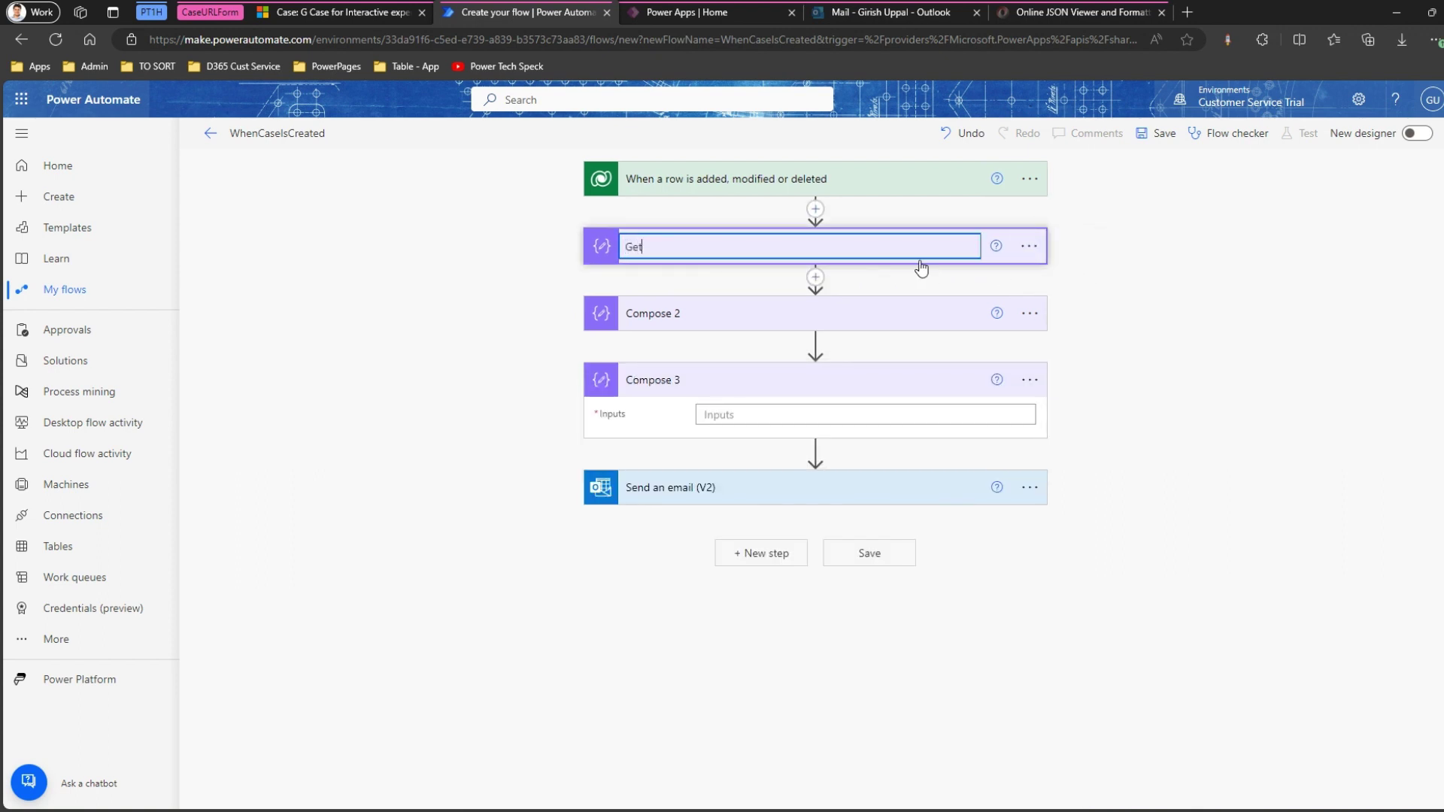
{"action": "type", "text": "AppID"}
{"action": "left_click", "coordinate": [1029, 313]}
{"action": "left_click", "coordinate": [1087, 339]}
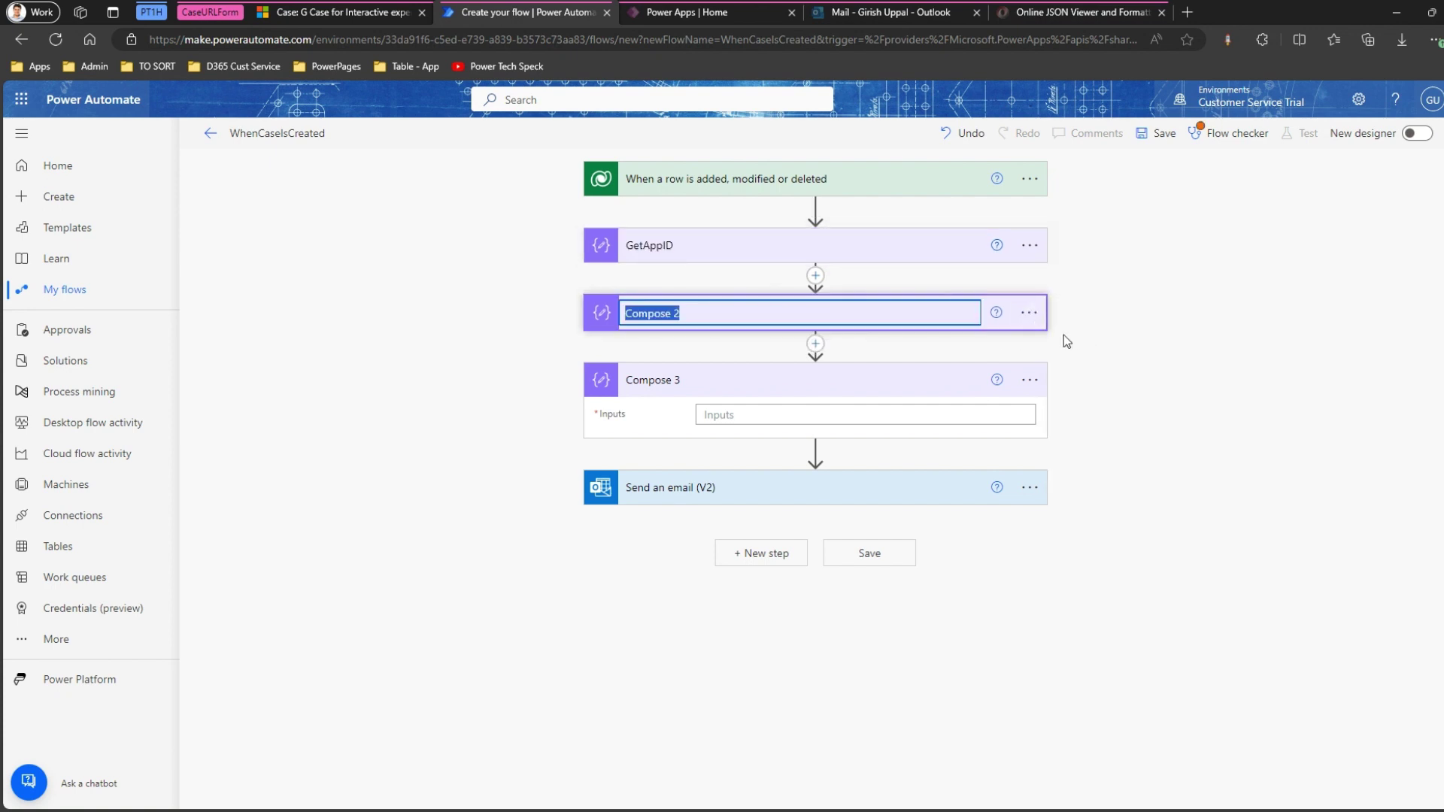
{"action": "type", "text": "GetCaseID"}
{"action": "left_click", "coordinate": [1030, 381]}
{"action": "left_click", "coordinate": [1084, 406]}
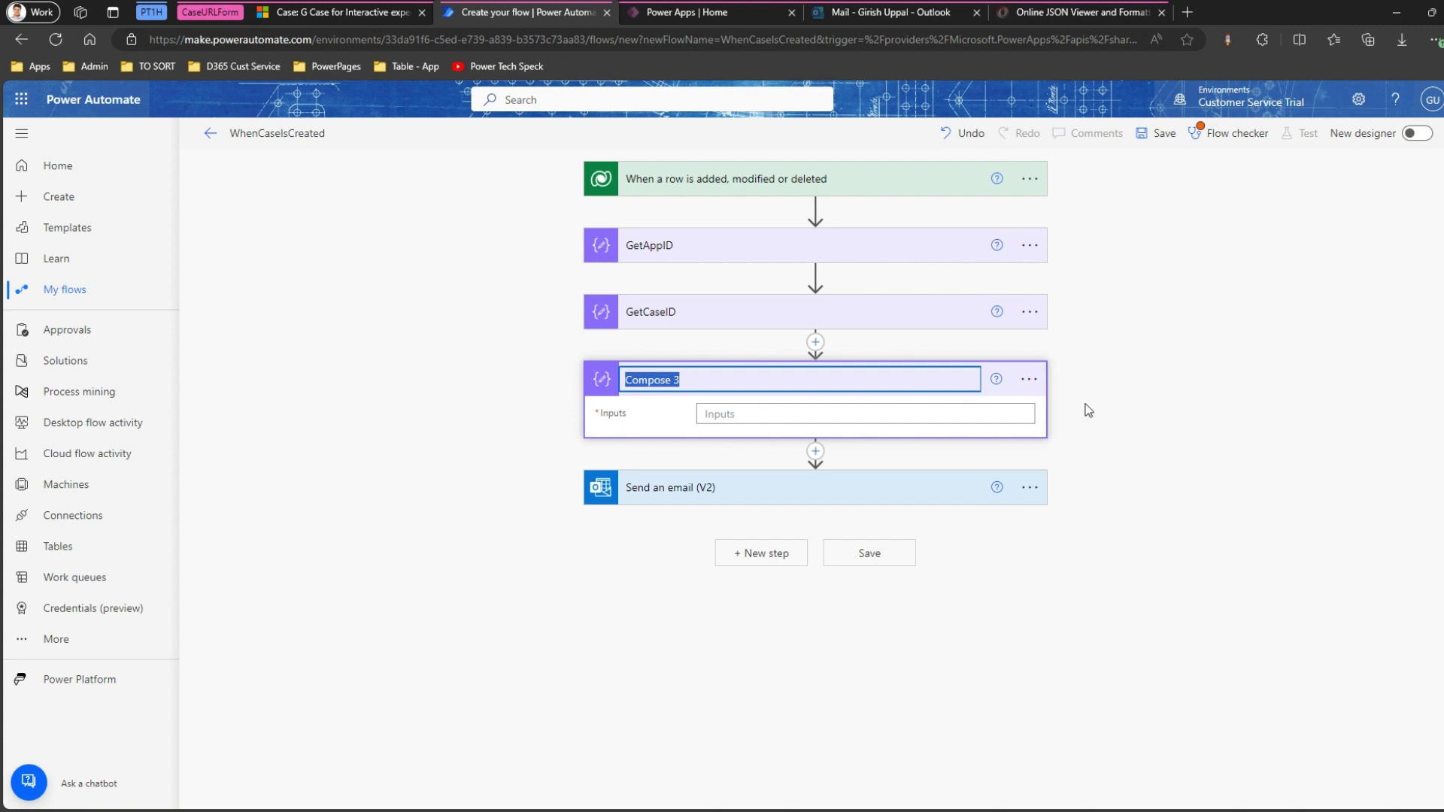
{"action": "type", "text": "GetURI"}
{"action": "left_click", "coordinate": [1108, 448]}
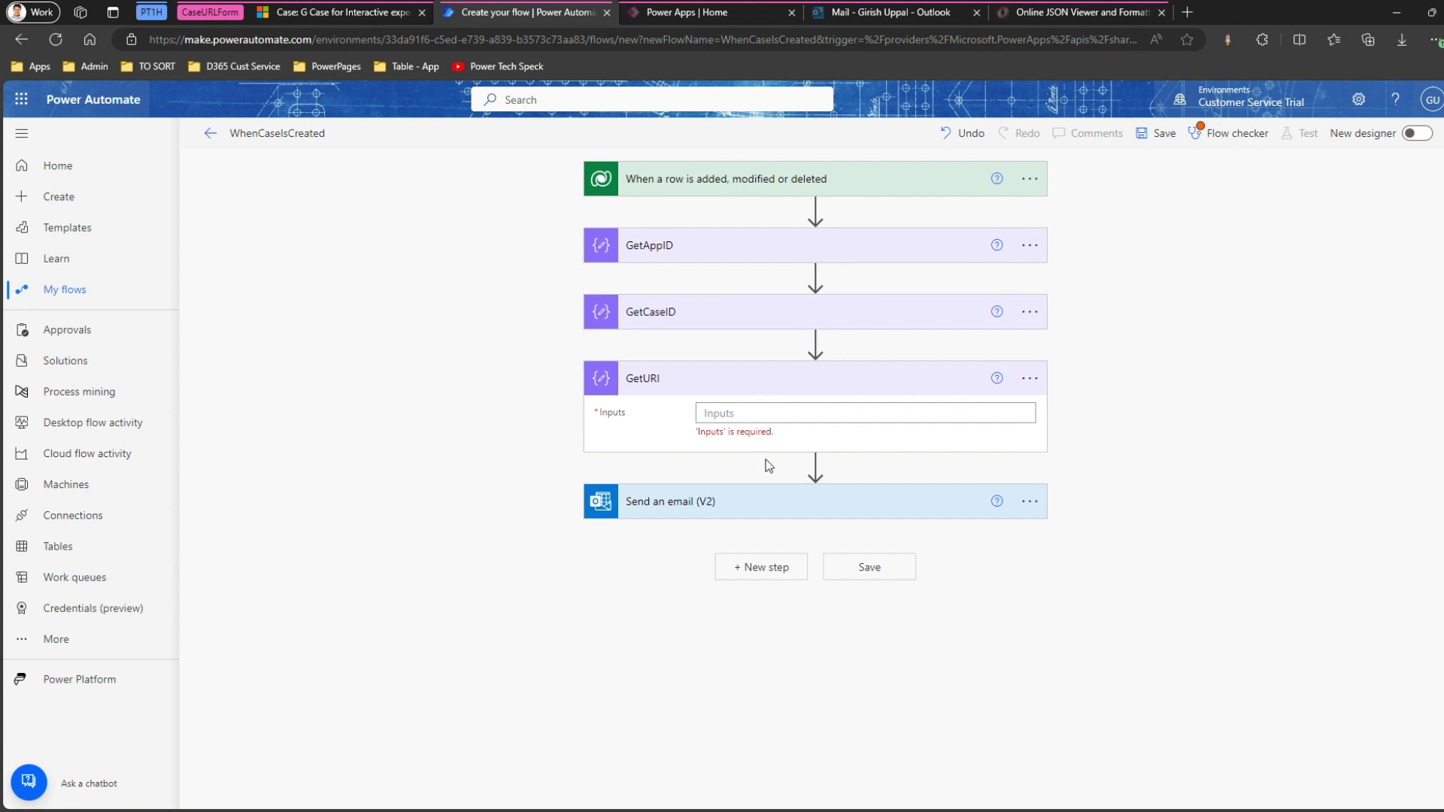
Insert a Data Operation Compose action between GetURI and Send an email (V2).
{"action": "left_click", "coordinate": [815, 467]}
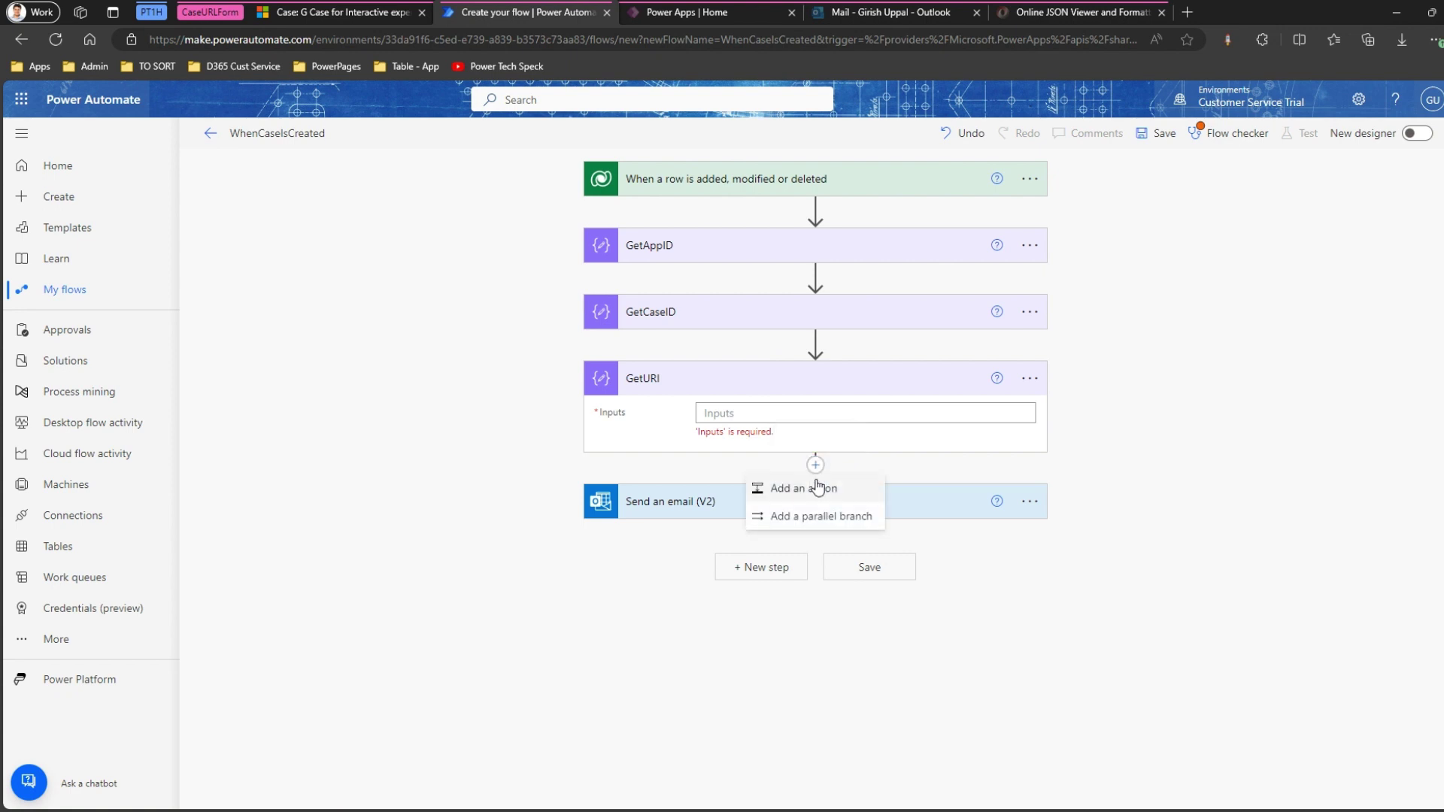
{"action": "left_click", "coordinate": [816, 485]}
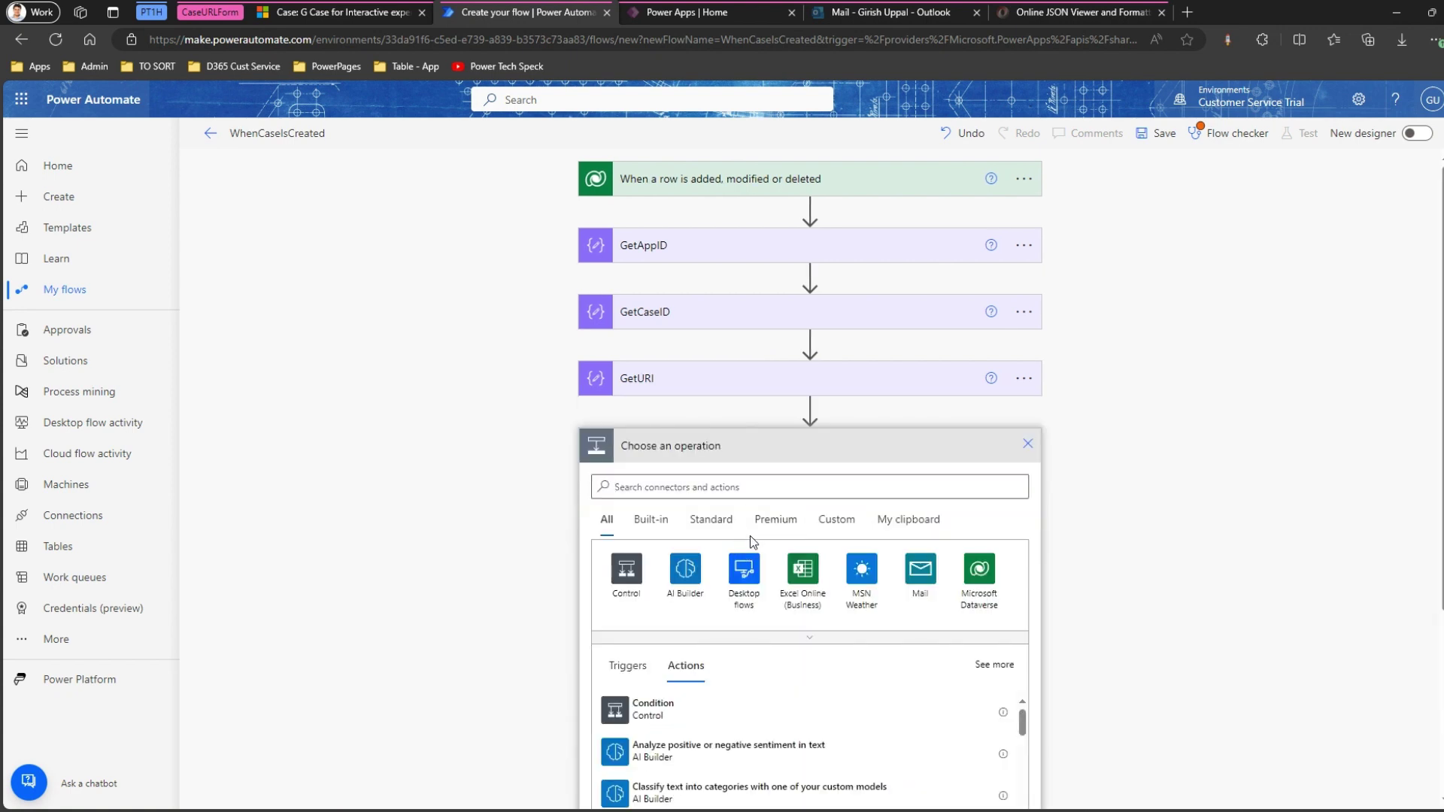
{"action": "left_click", "coordinate": [727, 487]}
{"action": "type", "text": "compose"}
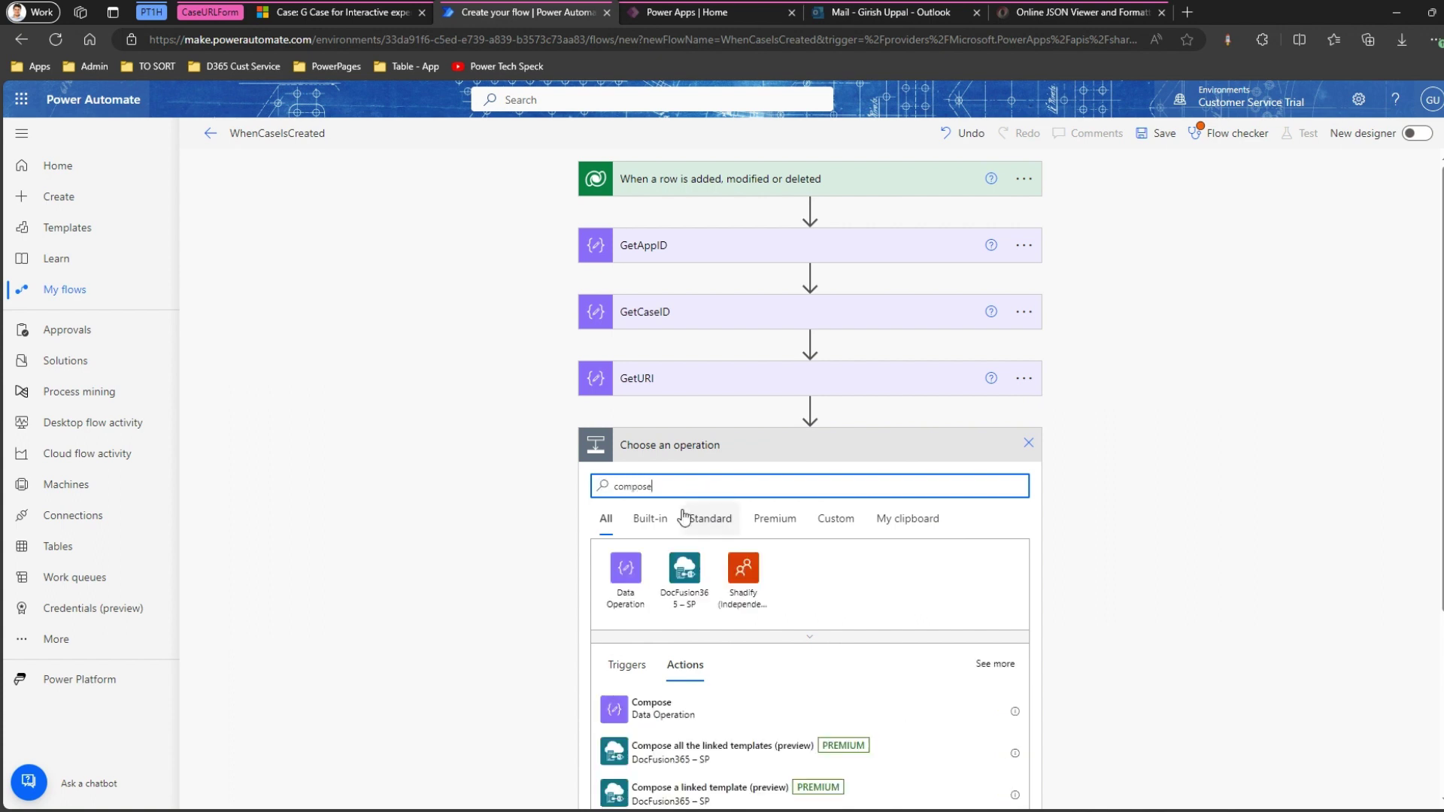
{"action": "left_click", "coordinate": [626, 569]}
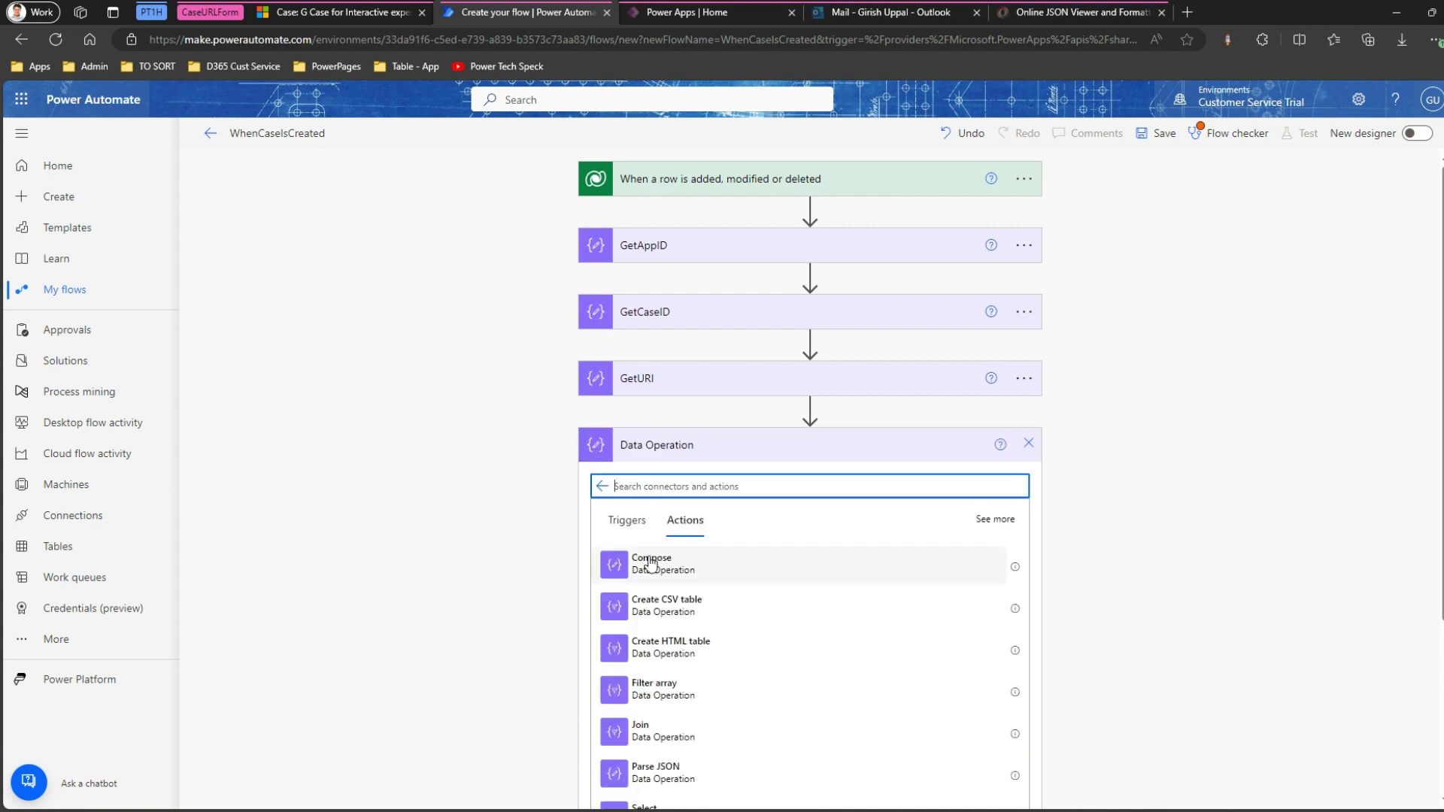
{"action": "left_click", "coordinate": [651, 564]}
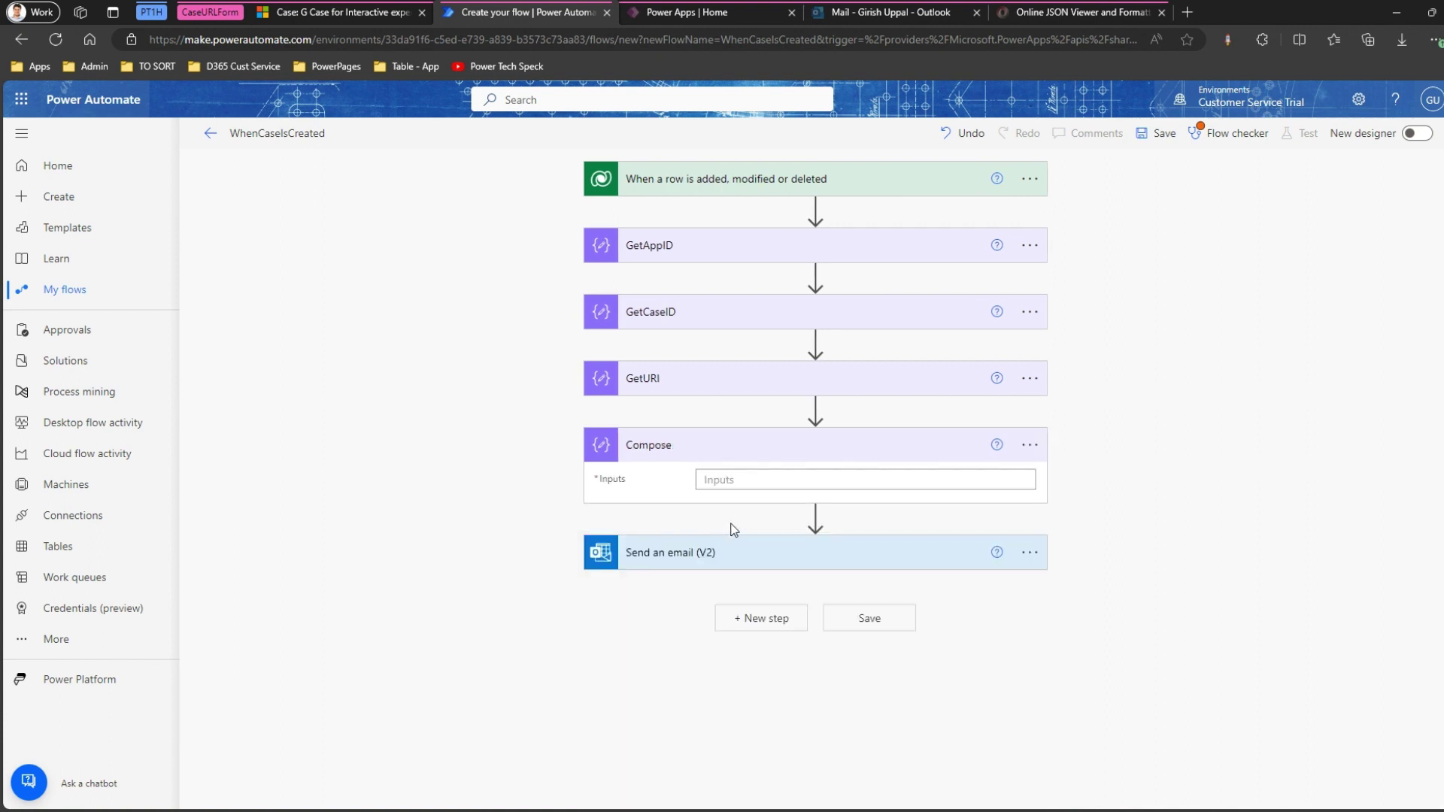
{"action": "left_click", "coordinate": [1033, 450]}
{"action": "left_click", "coordinate": [990, 479]}
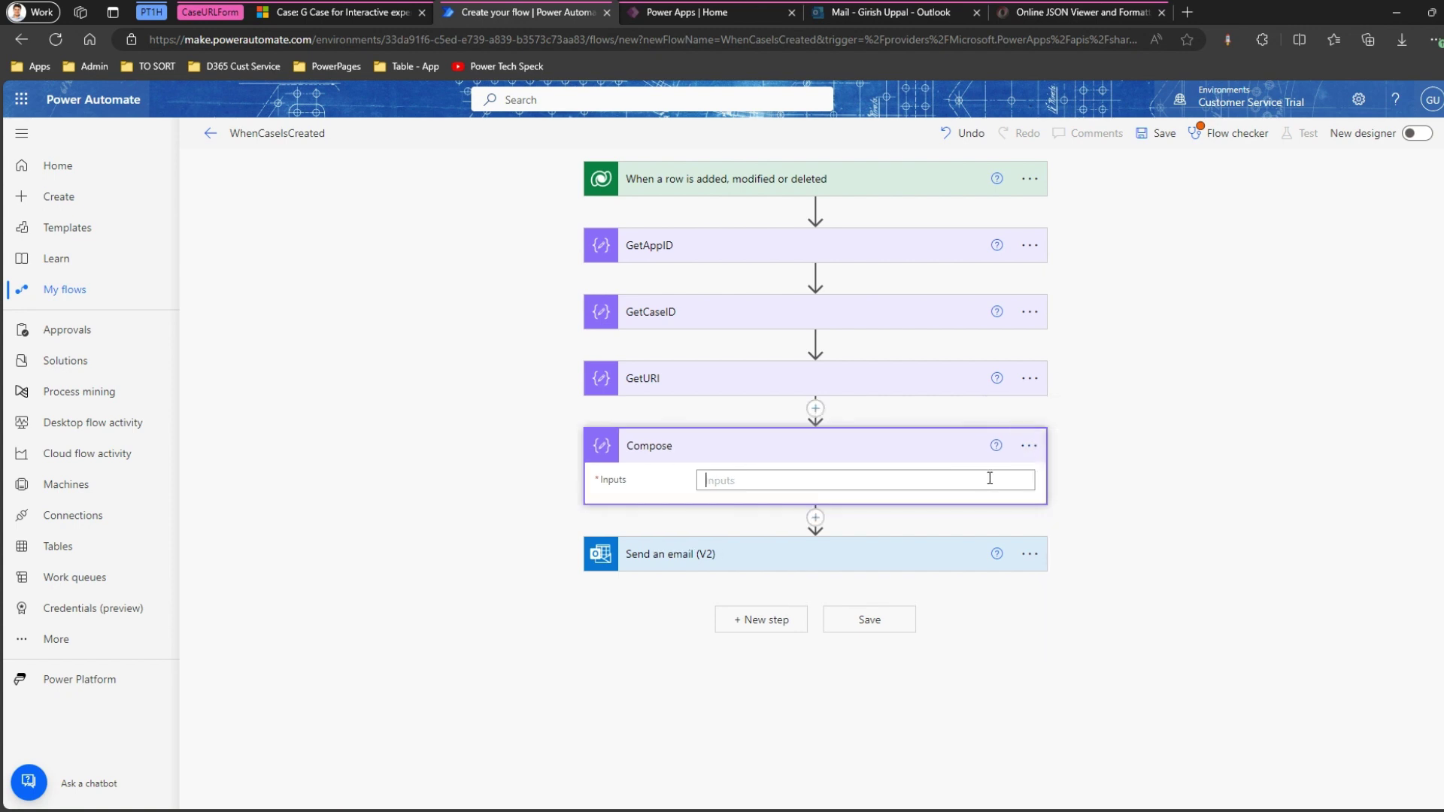
{"action": "left_click", "coordinate": [1024, 451]}
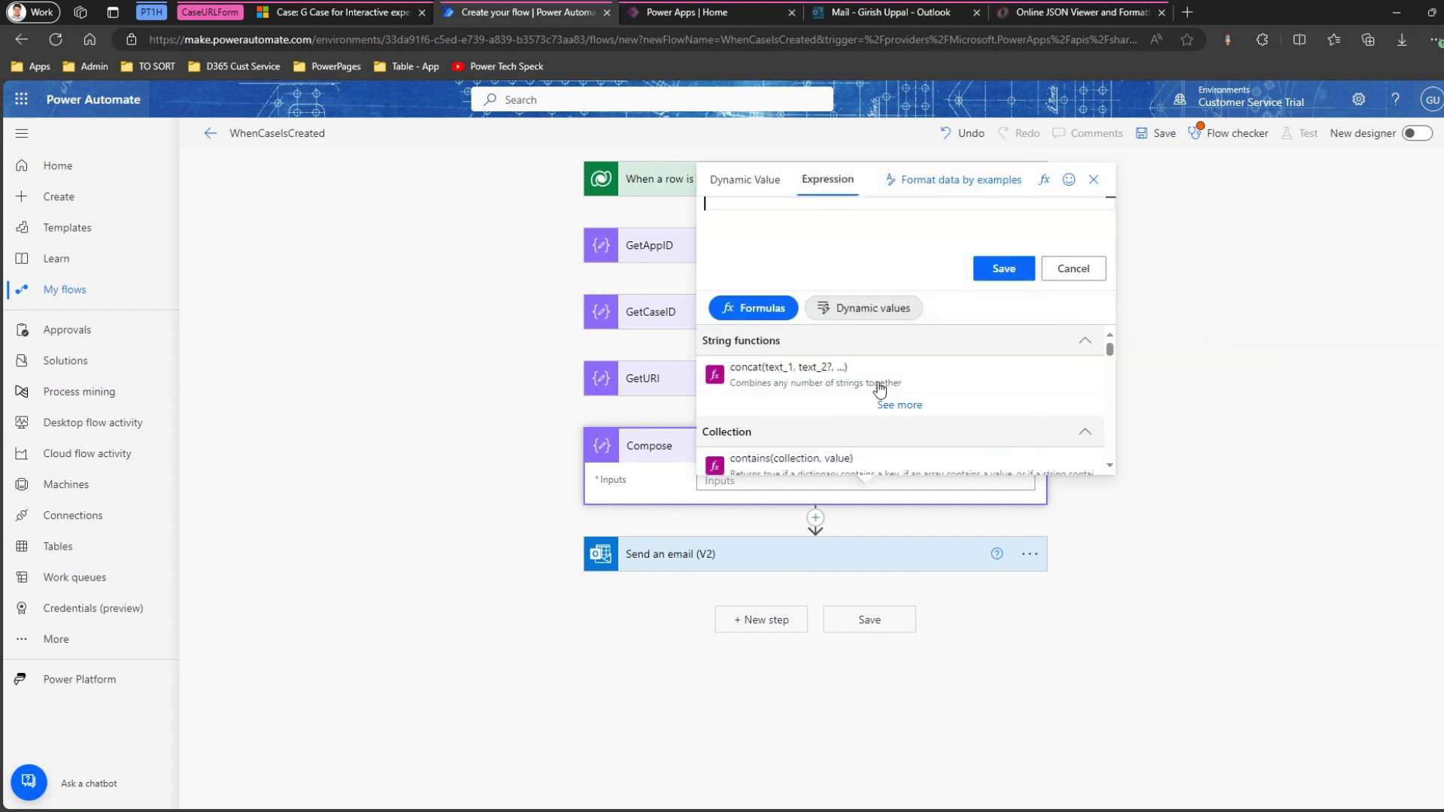
{"action": "type", "text": "concat("}
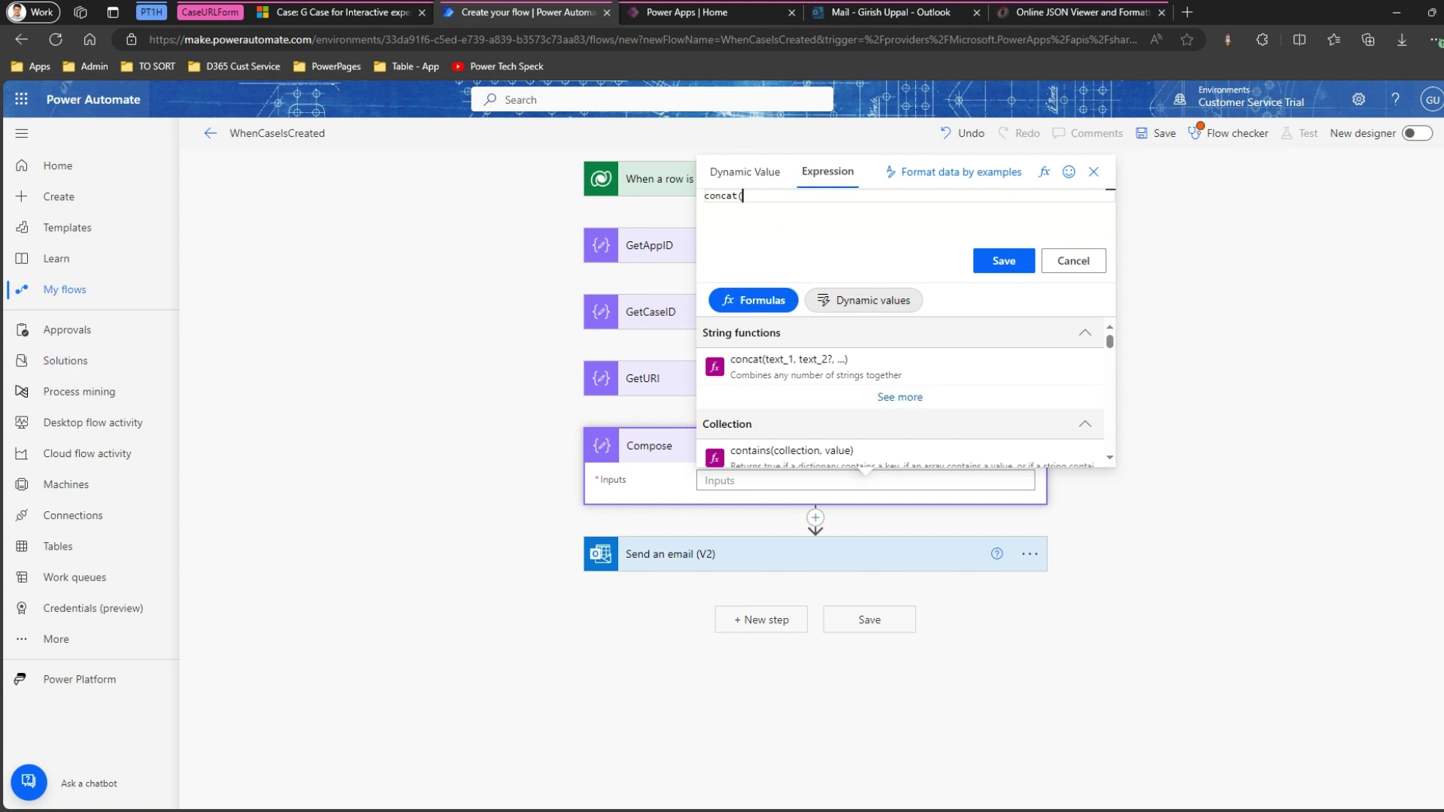
{"action": "mouse_move", "coordinate": [301, 808]}
{"action": "left_click", "coordinate": [307, 774]}
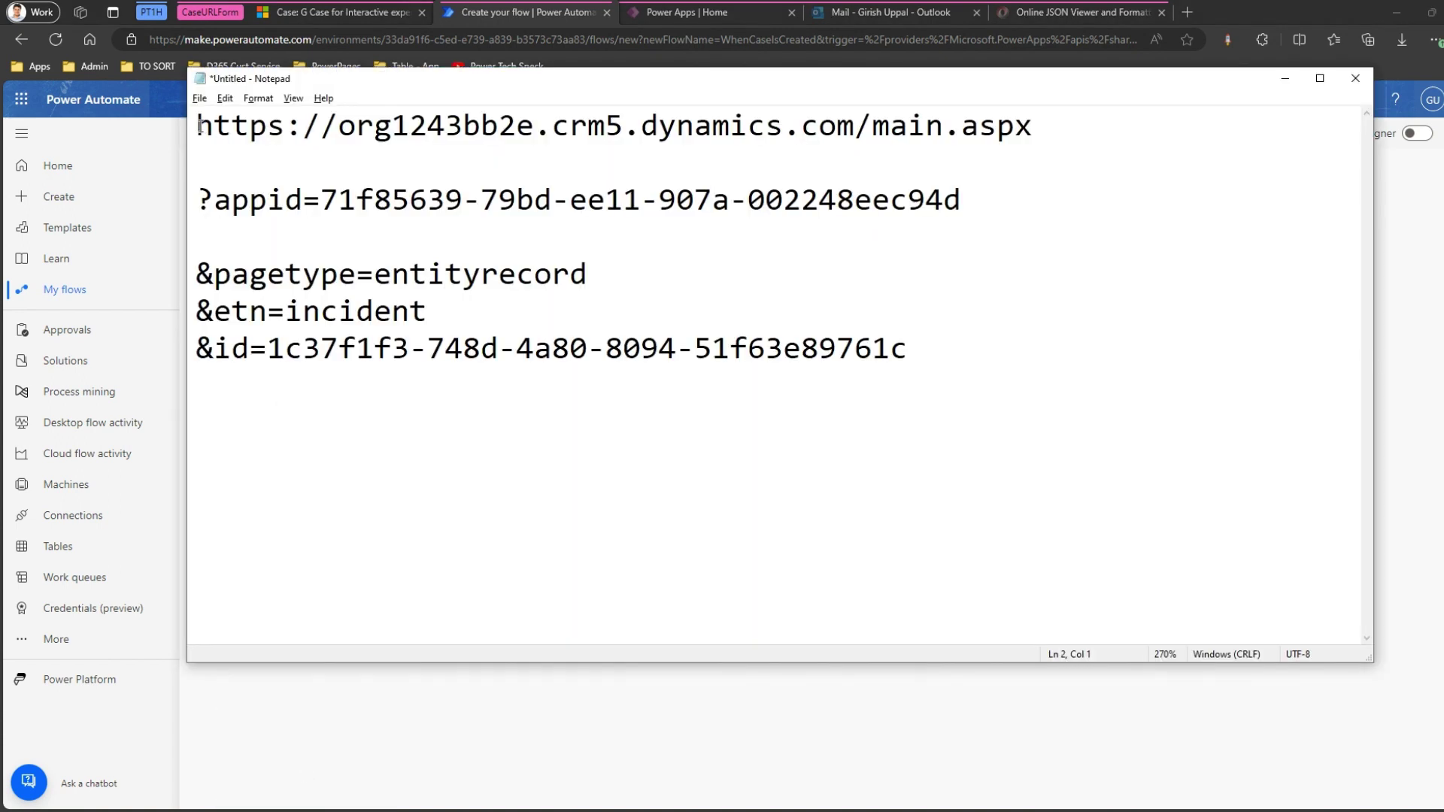
{"action": "left_click_drag", "start_coordinate": [197, 127], "coordinate": [335, 123]}
{"action": "key", "text": "ctrl+c"}
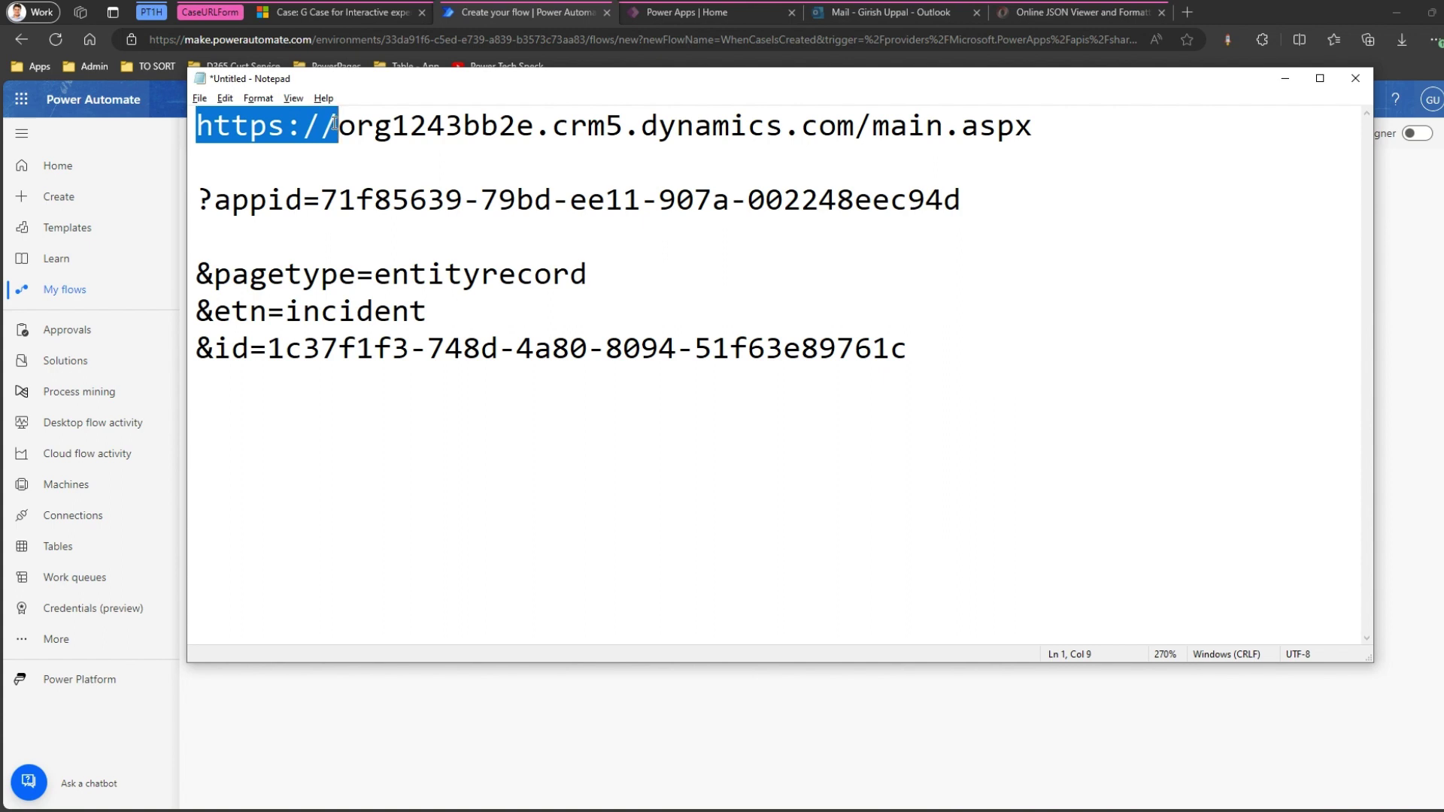
{"action": "key", "text": "alt+Tab"}
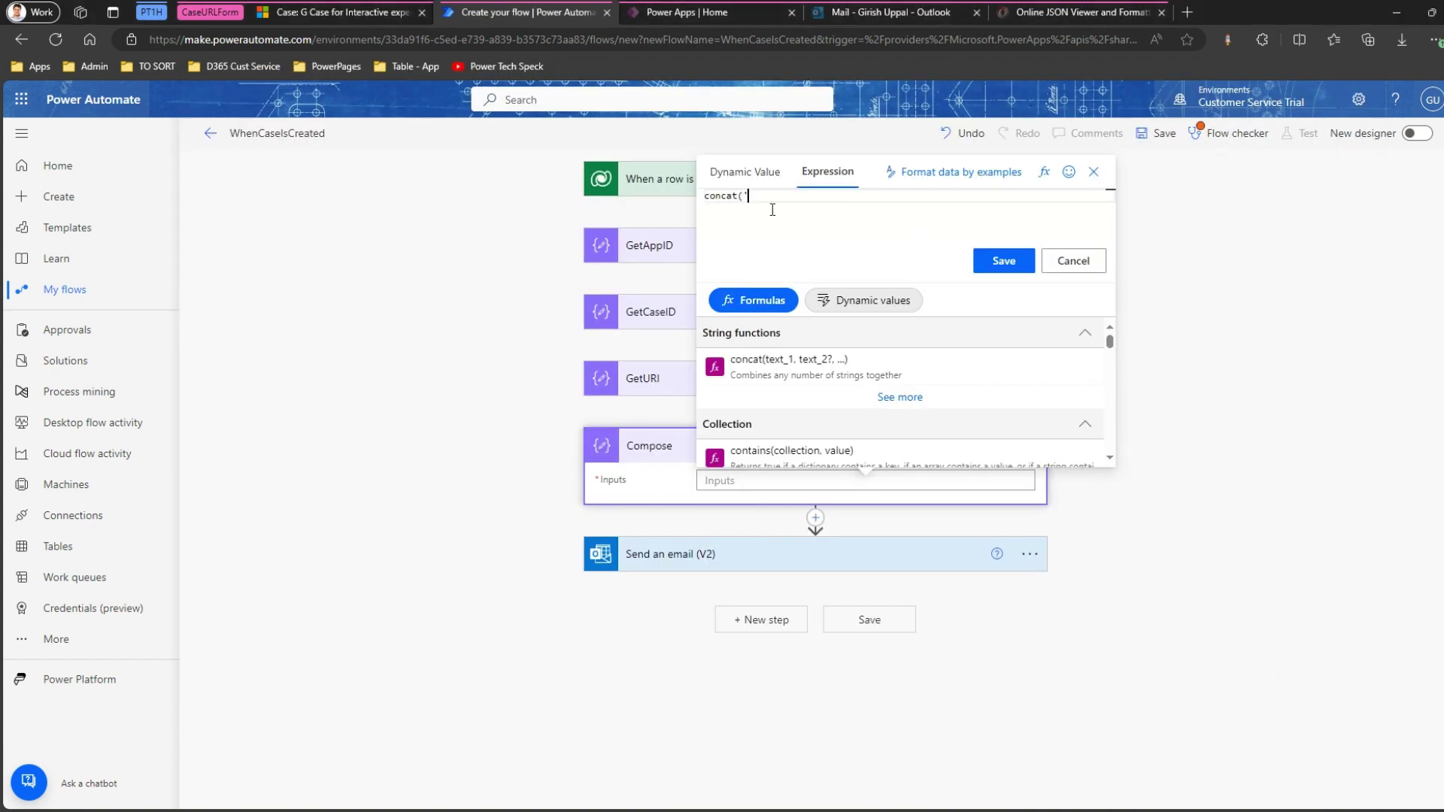
{"action": "key", "text": "ctrl+v"}
{"action": "type", "text": "'"}
Replace the host with AAA in Notepad and add '/main.aspx' to the concat expression.
{"action": "key", "text": "alt+Tab"}
{"action": "left_click_drag", "start_coordinate": [338, 125], "coordinate": [855, 125]}
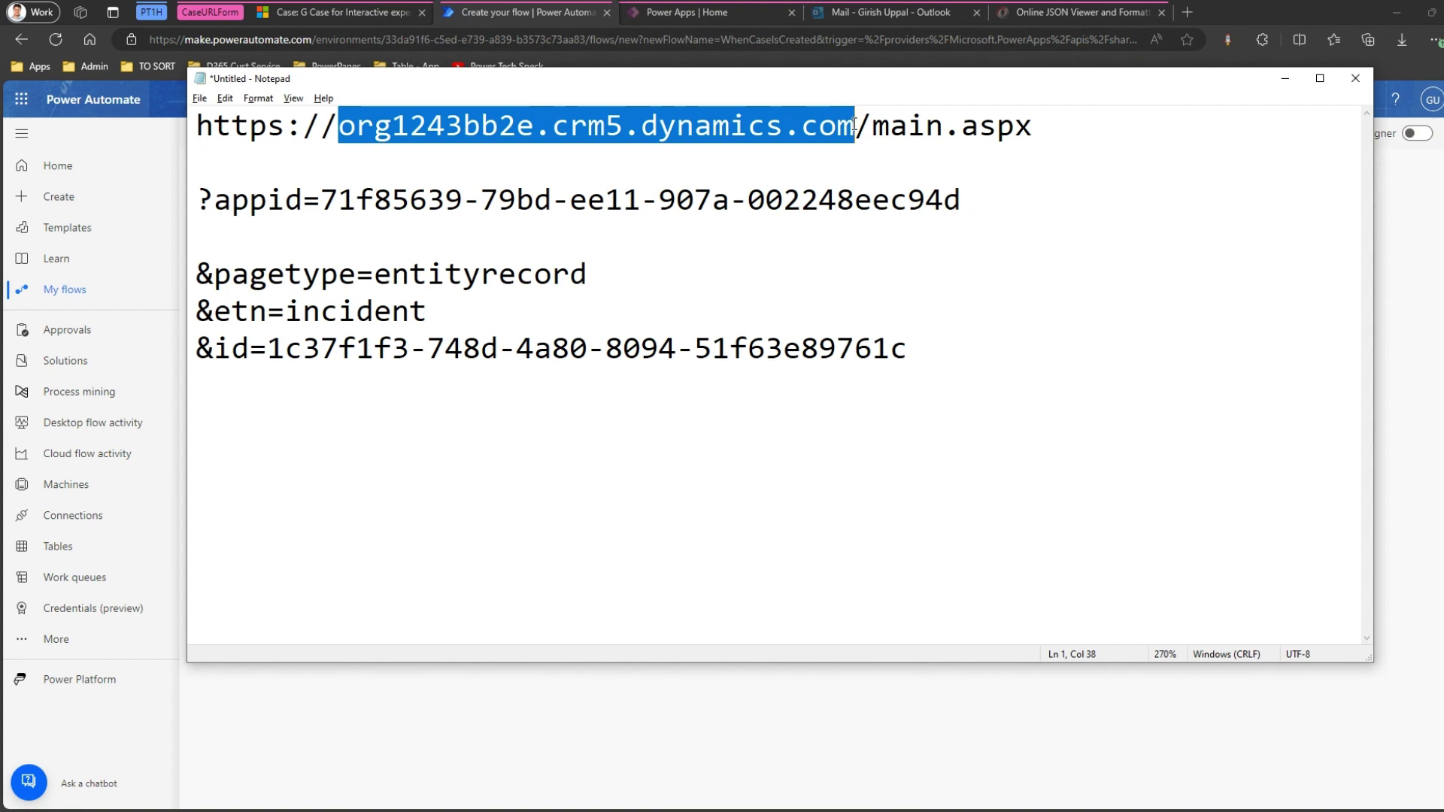
{"action": "type", "text": "AAA"}
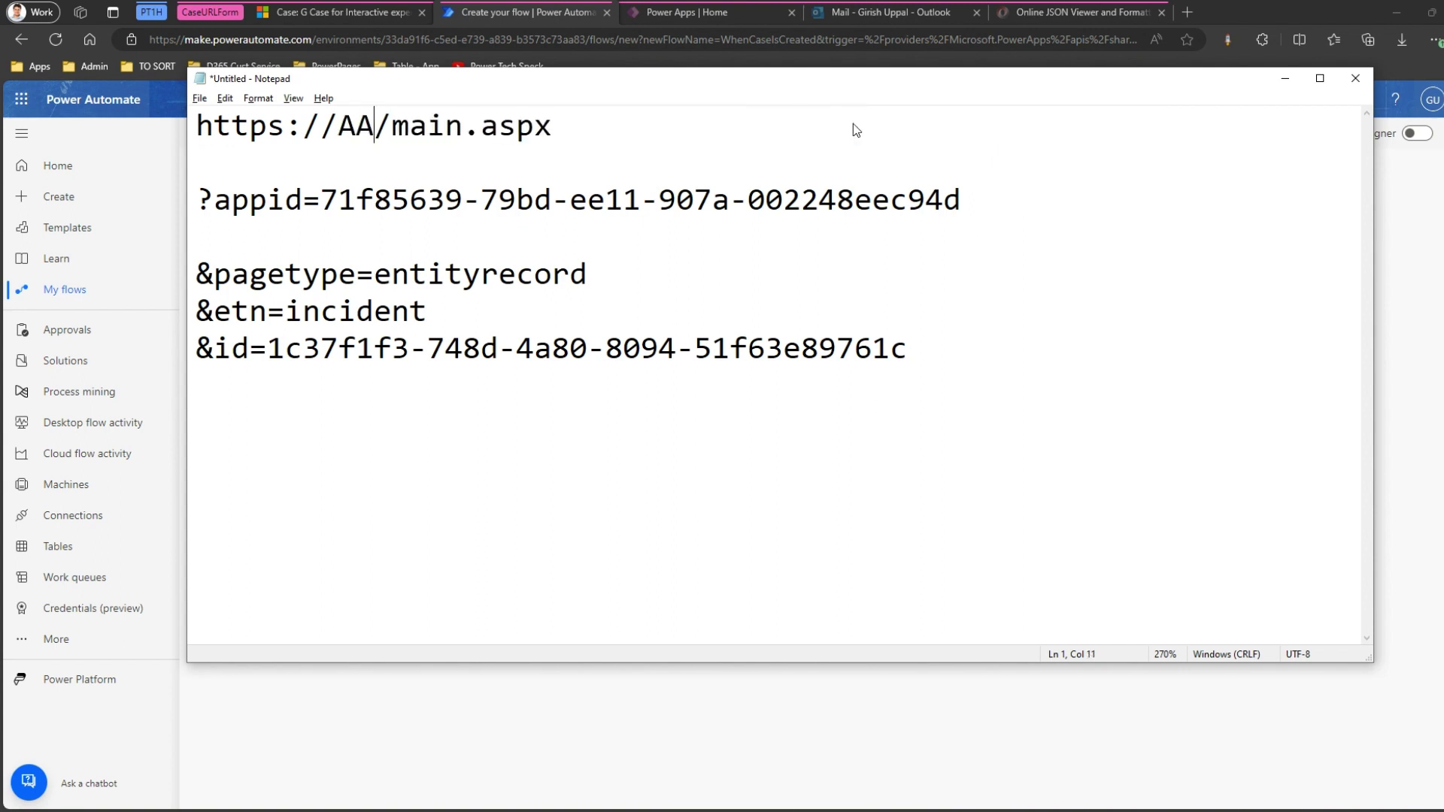
{"action": "left_click_drag", "start_coordinate": [392, 125], "coordinate": [566, 123]}
{"action": "key", "text": "ctrl+c"}
{"action": "key", "text": "alt+Tab"}
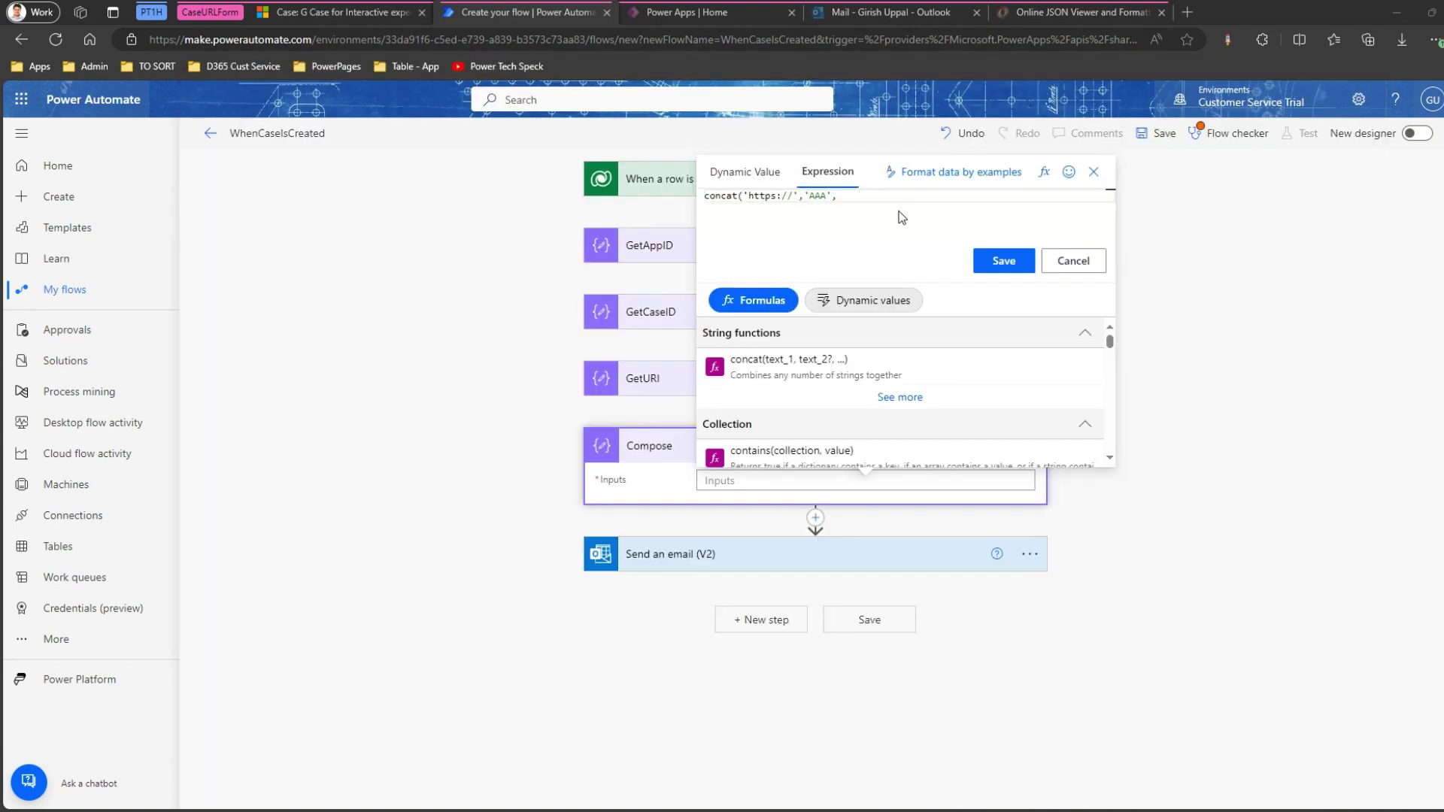
{"action": "key", "text": "ctrl+v"}
{"action": "type", "text": "'"}
Append '?appid=' and 'BBB' to the concat expression.
{"action": "key", "text": "alt+Tab"}
{"action": "left_click_drag", "start_coordinate": [200, 198], "coordinate": [313, 194]}
{"action": "key", "text": "ctrl+c"}
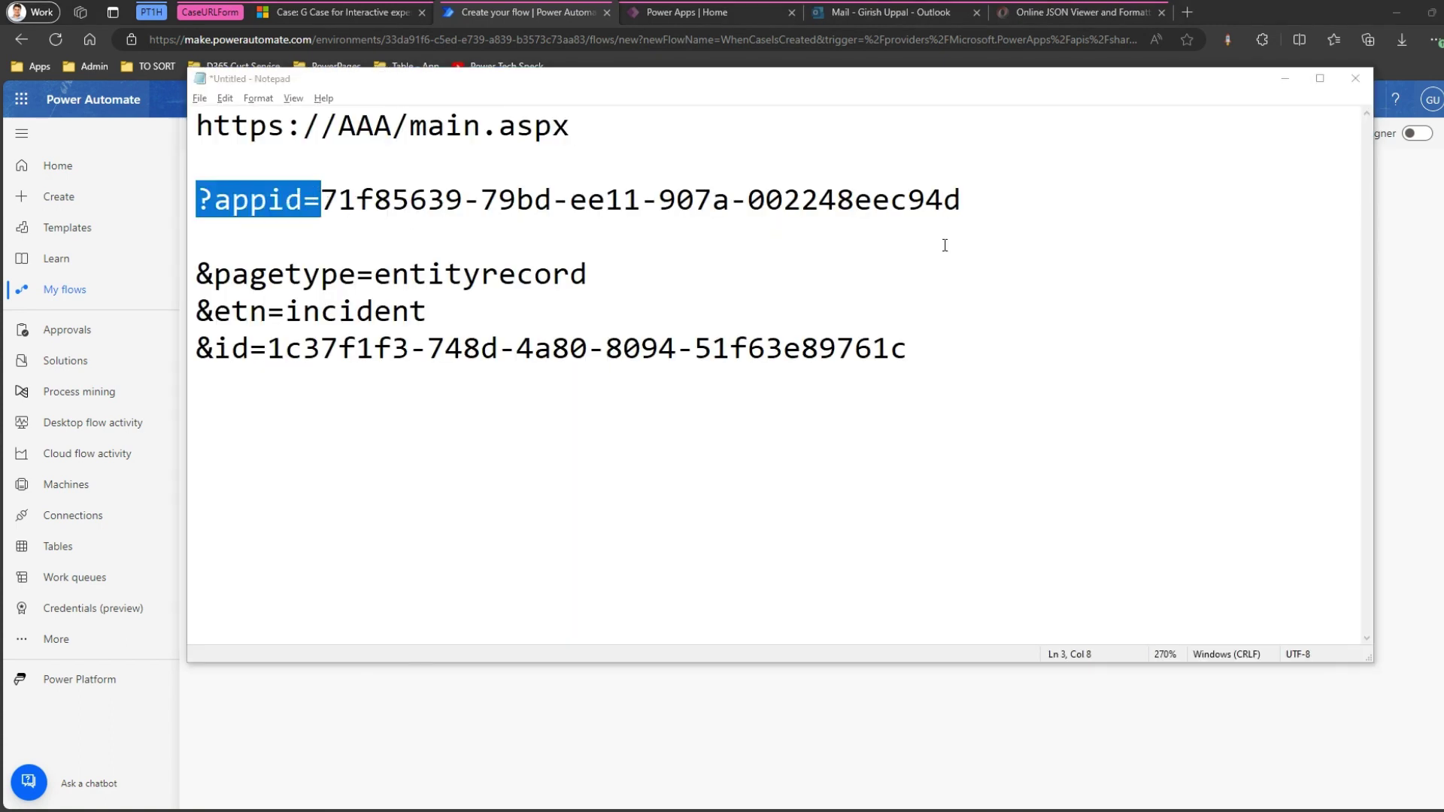
{"action": "key", "text": "alt+Tab"}
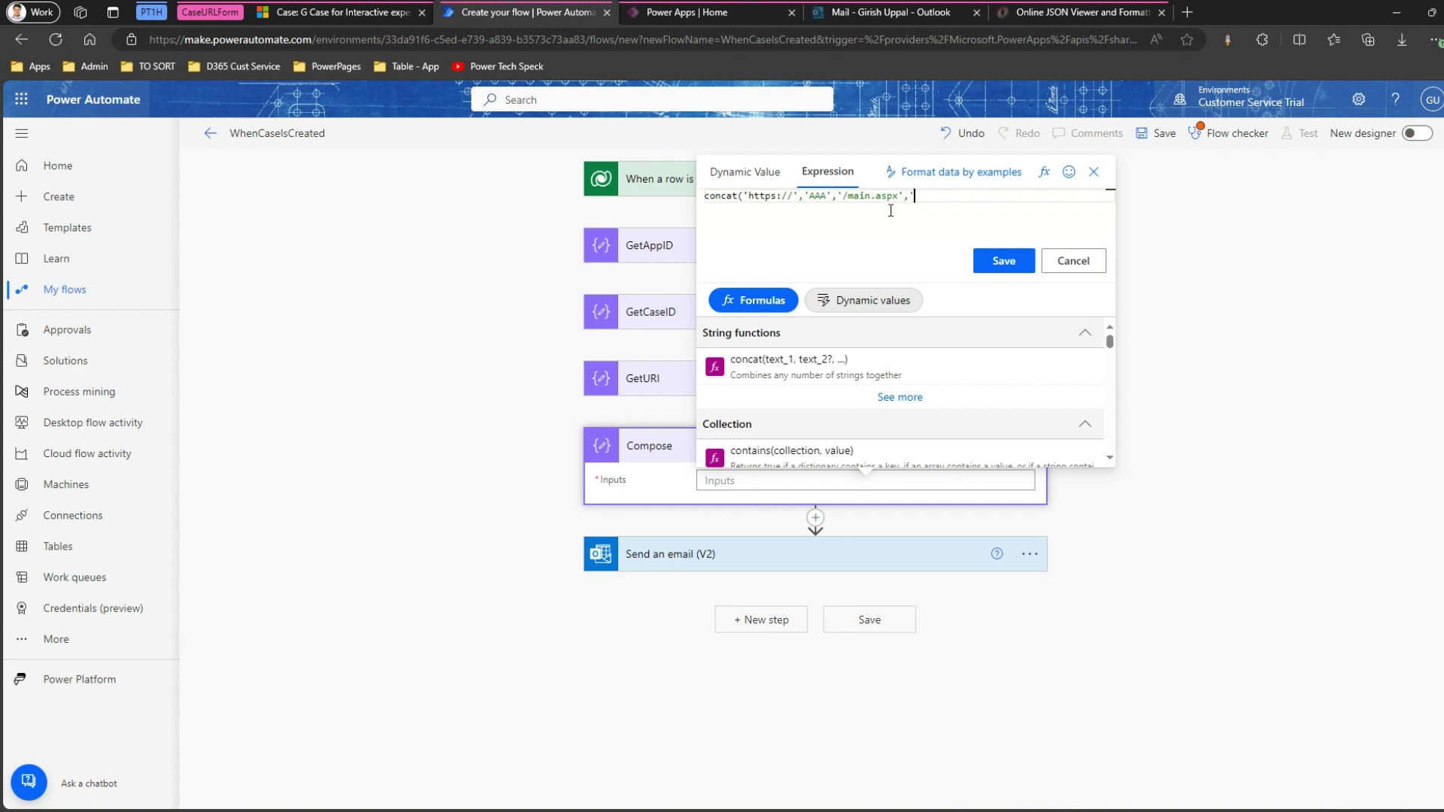
{"action": "key", "text": "ctrl+v"}
{"action": "type", "text": "','BBB"}
Copy the &pagetype, &etn and &id lines from the Notepad URL notes.
{"action": "key", "text": "alt+Tab"}
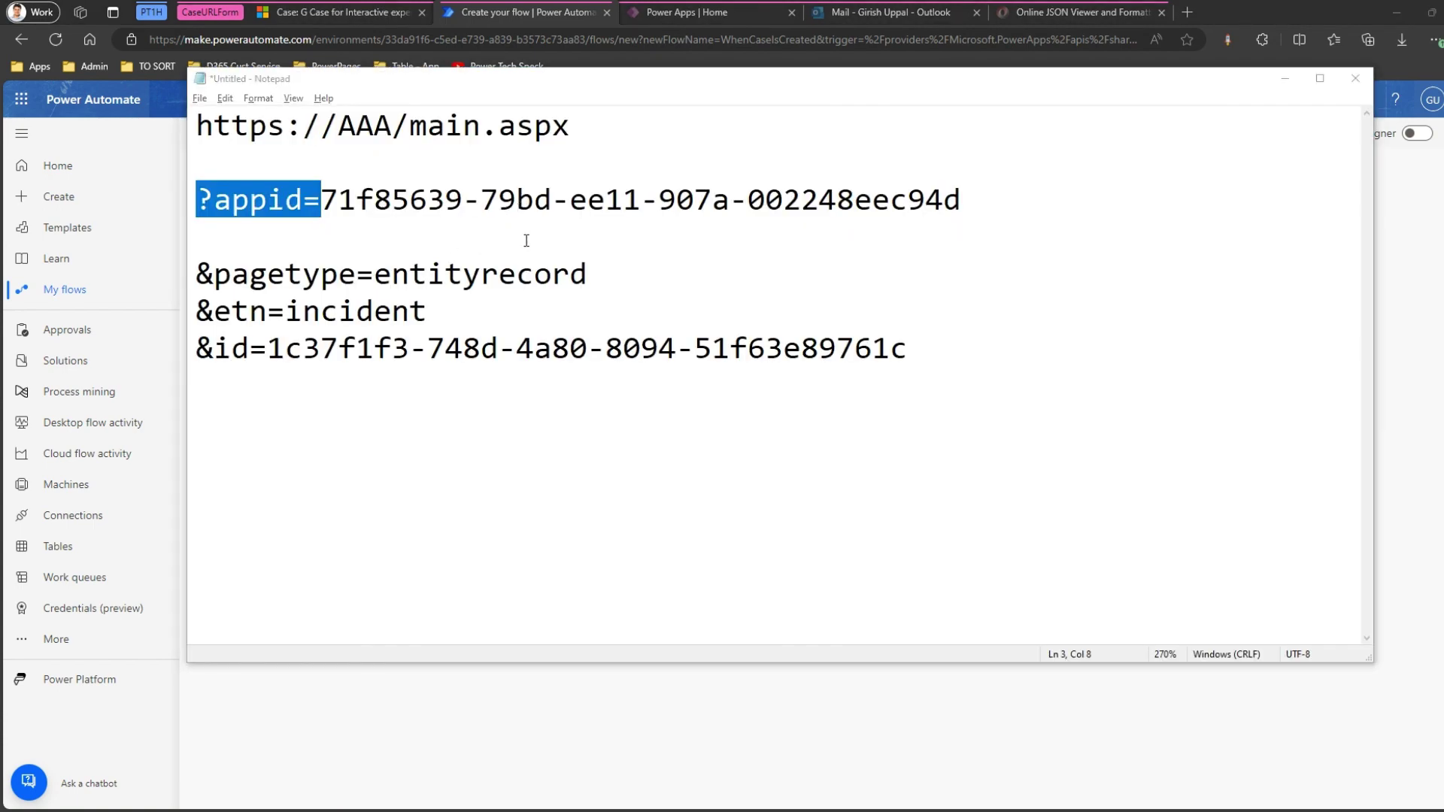
{"action": "key", "text": "alt+Tab"}
{"action": "key", "text": "alt+Tab"}
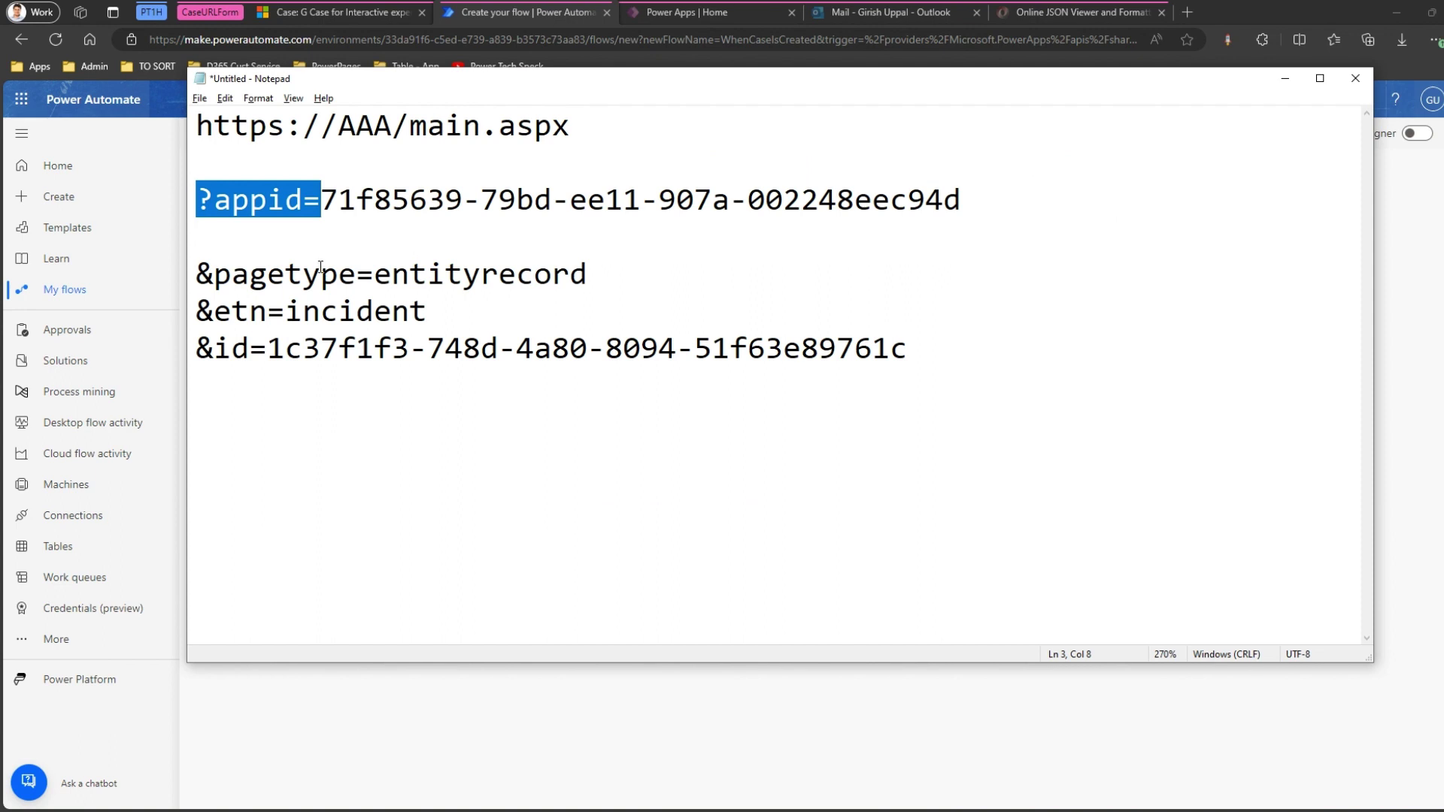
{"action": "left_click", "coordinate": [260, 258]}
{"action": "left_click_drag", "start_coordinate": [203, 273], "coordinate": [270, 353]}
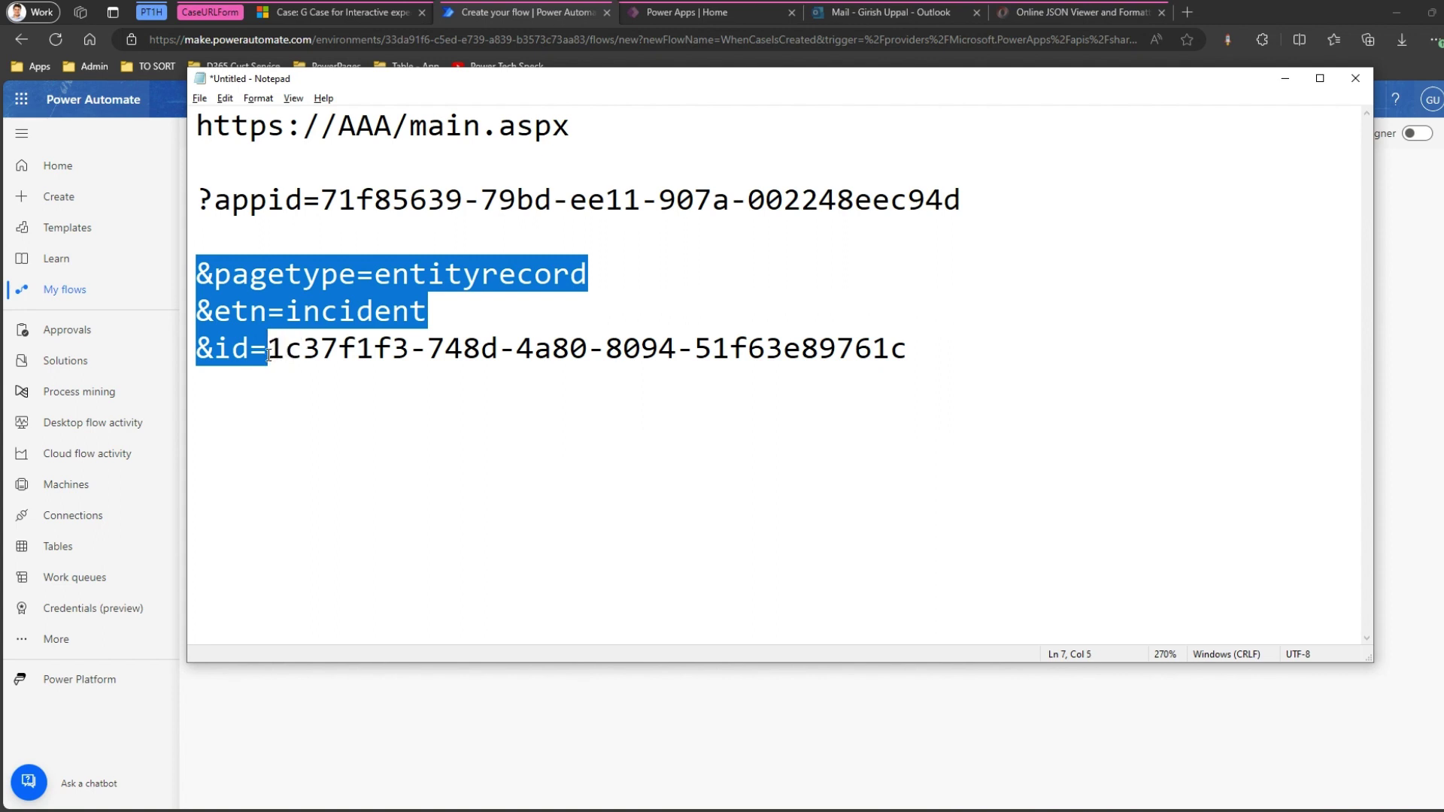
{"action": "key", "text": "alt+Tab"}
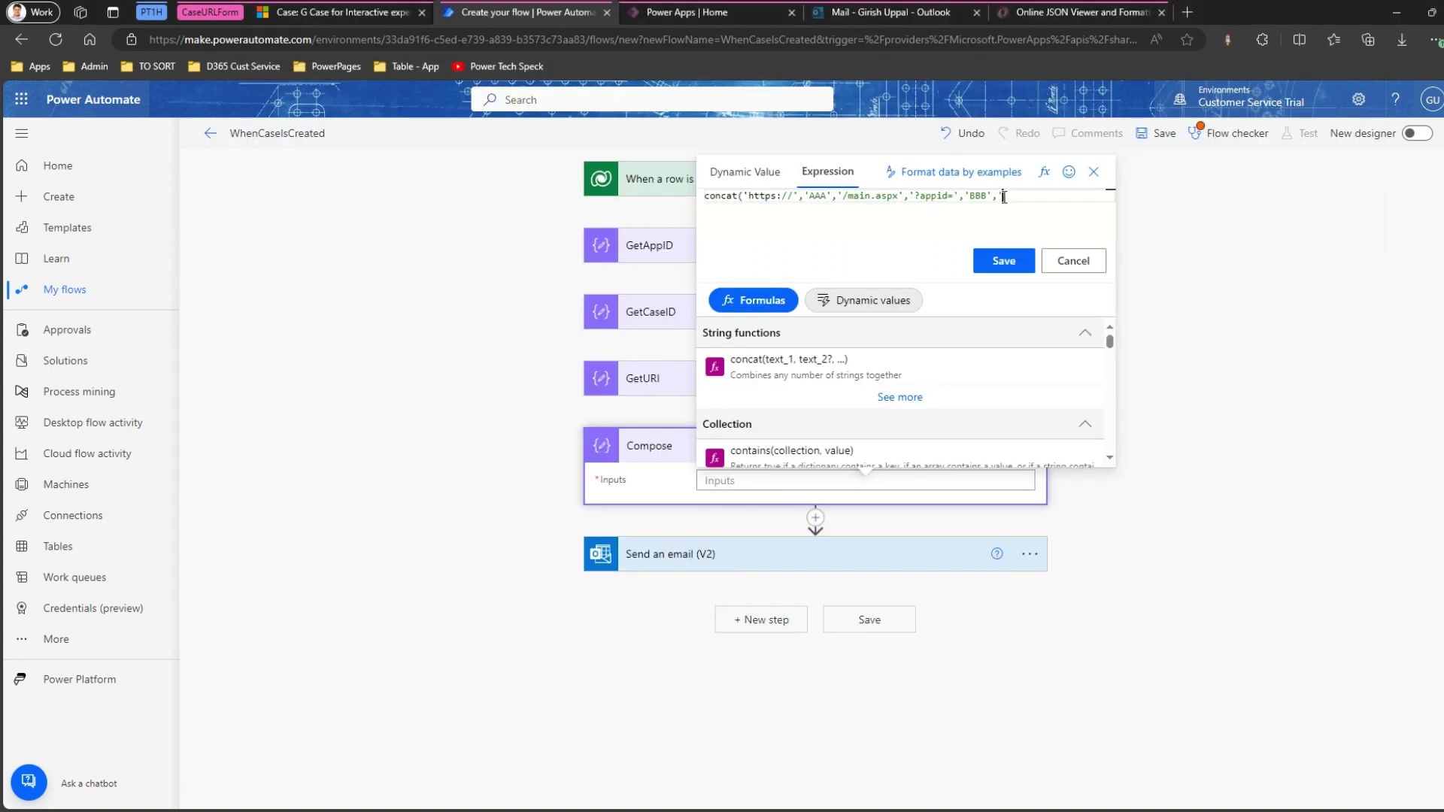
Paste the parts and join them into one '&pagetype=entityrecord&etn=incident&id=' string, followed by a comma.
{"action": "type", "text": "pagetype=entityrecord &etn=incident &id="}
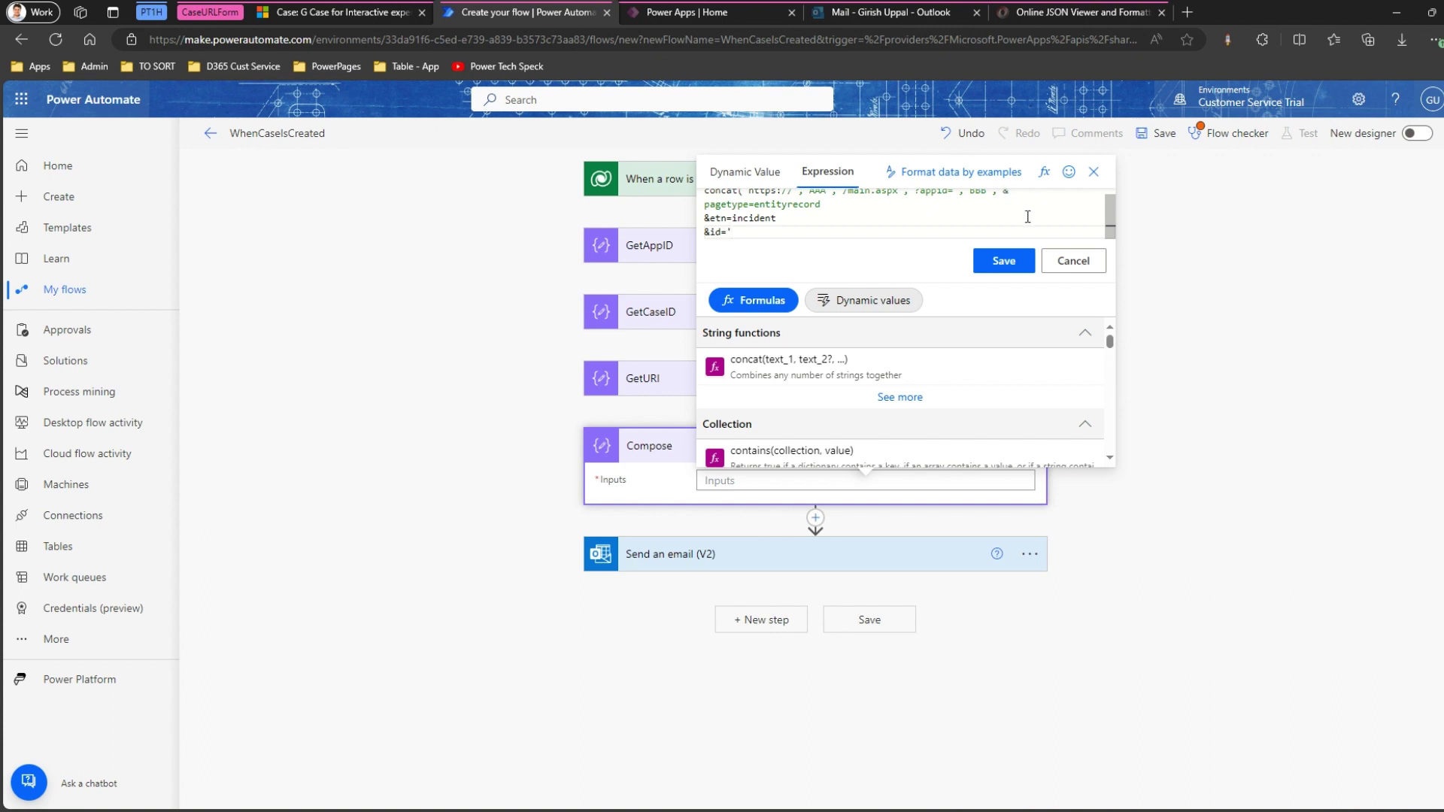
{"action": "left_click_drag", "start_coordinate": [1111, 218], "coordinate": [1111, 213]}
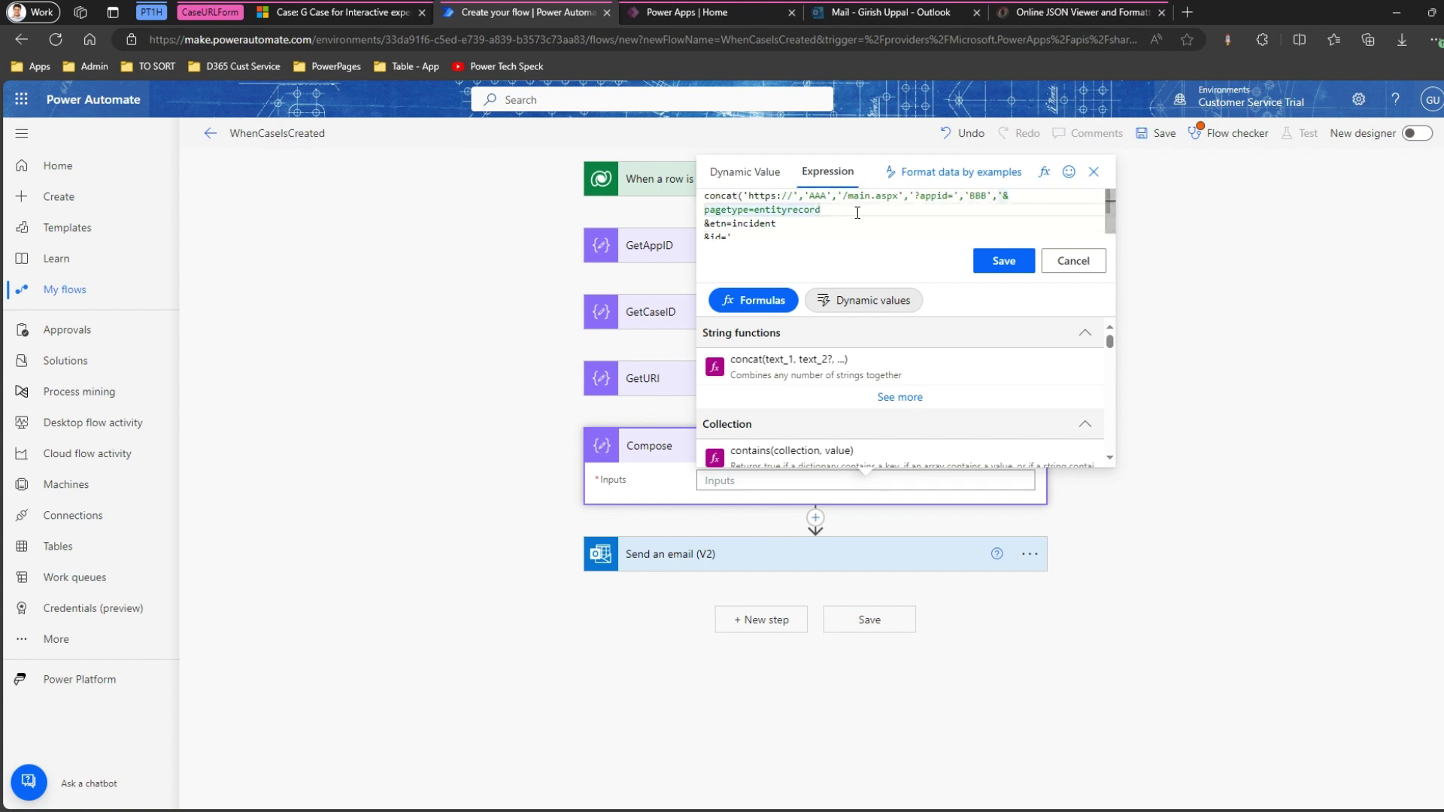
{"action": "key", "text": "Delete"}
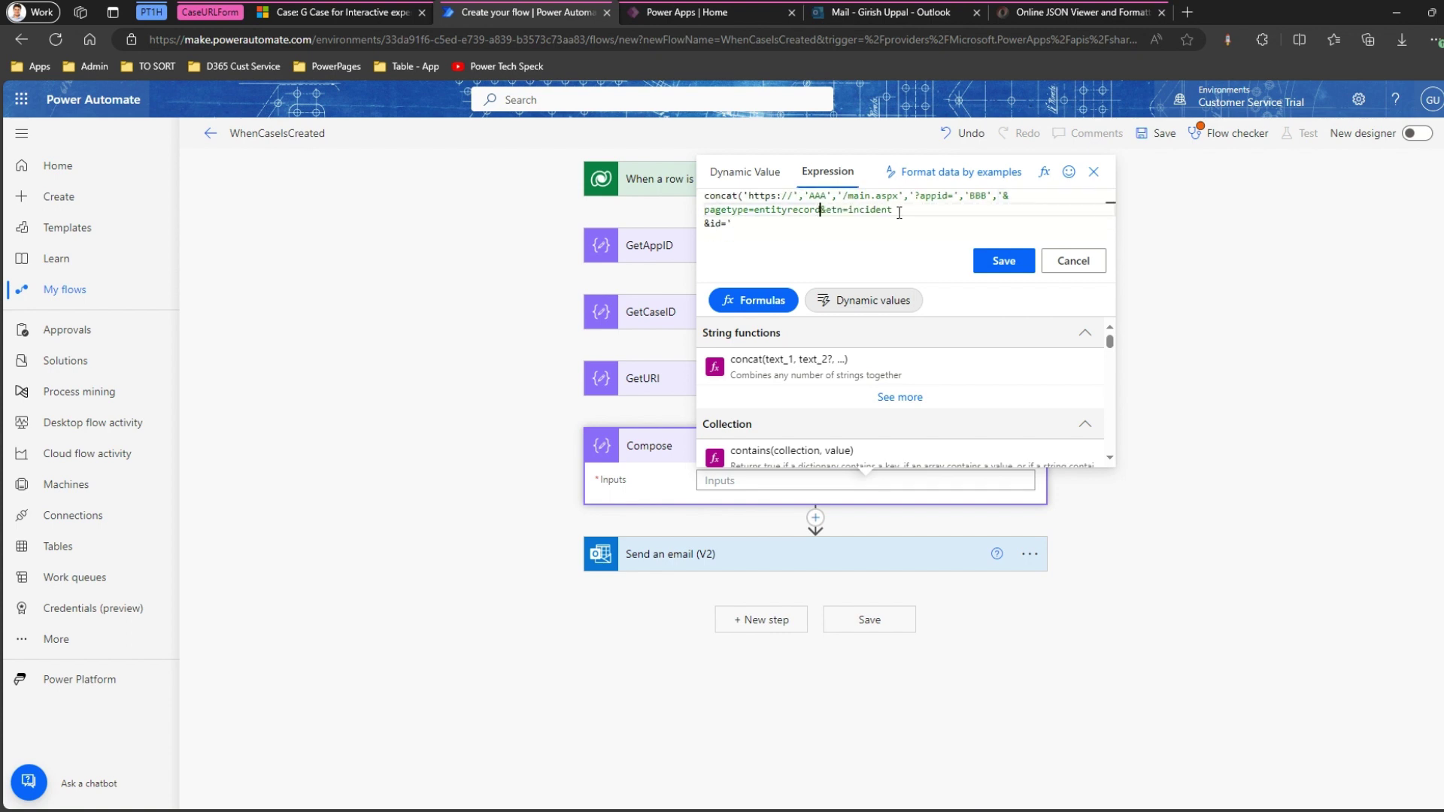
{"action": "left_click", "coordinate": [899, 213]}
{"action": "key", "text": "Delete"}
{"action": "type", "text": ","}
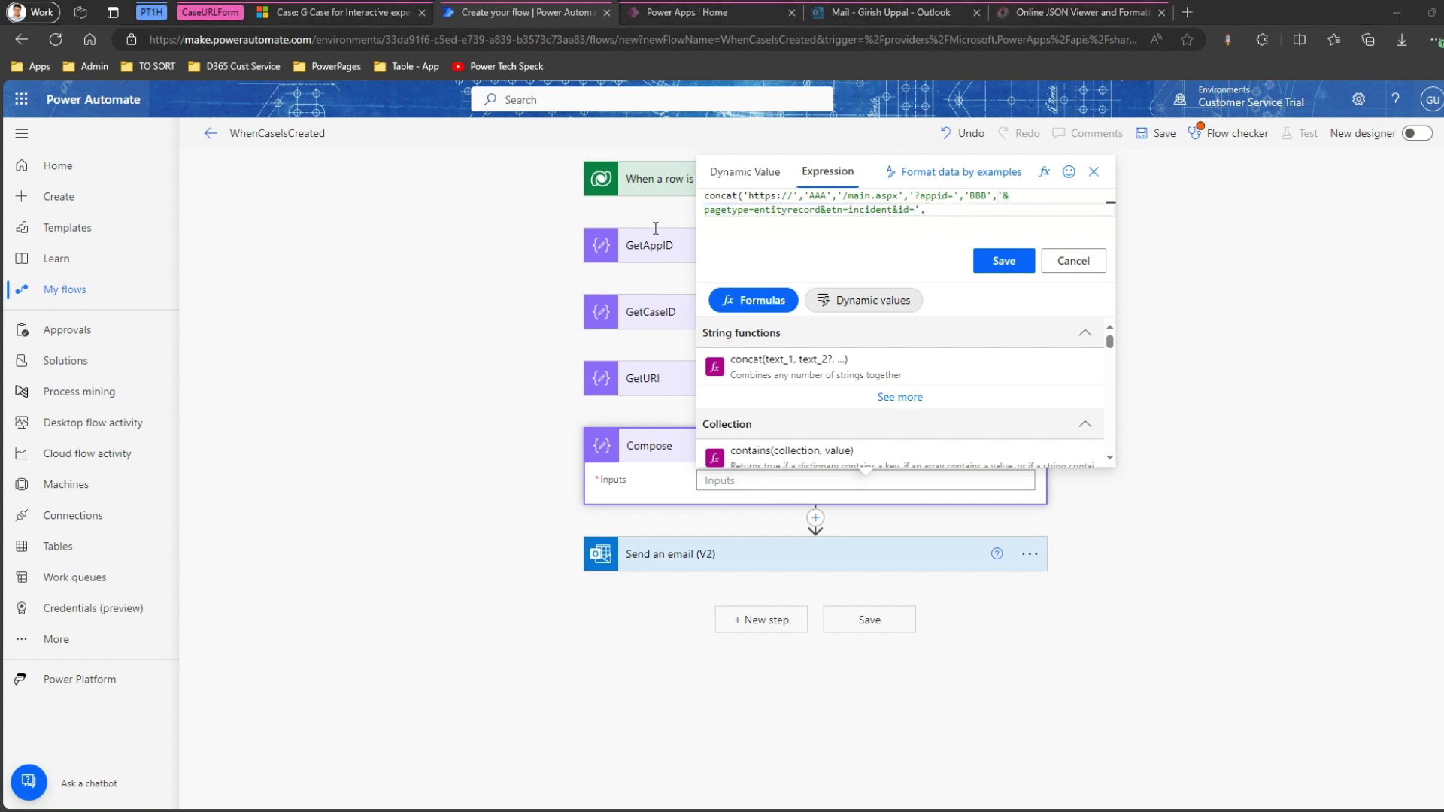
Finish the expression with 'CCC') and save it into the Compose Inputs.
{"action": "key", "text": "alt+Tab"}
{"action": "left_click_drag", "start_coordinate": [268, 347], "coordinate": [871, 357]}
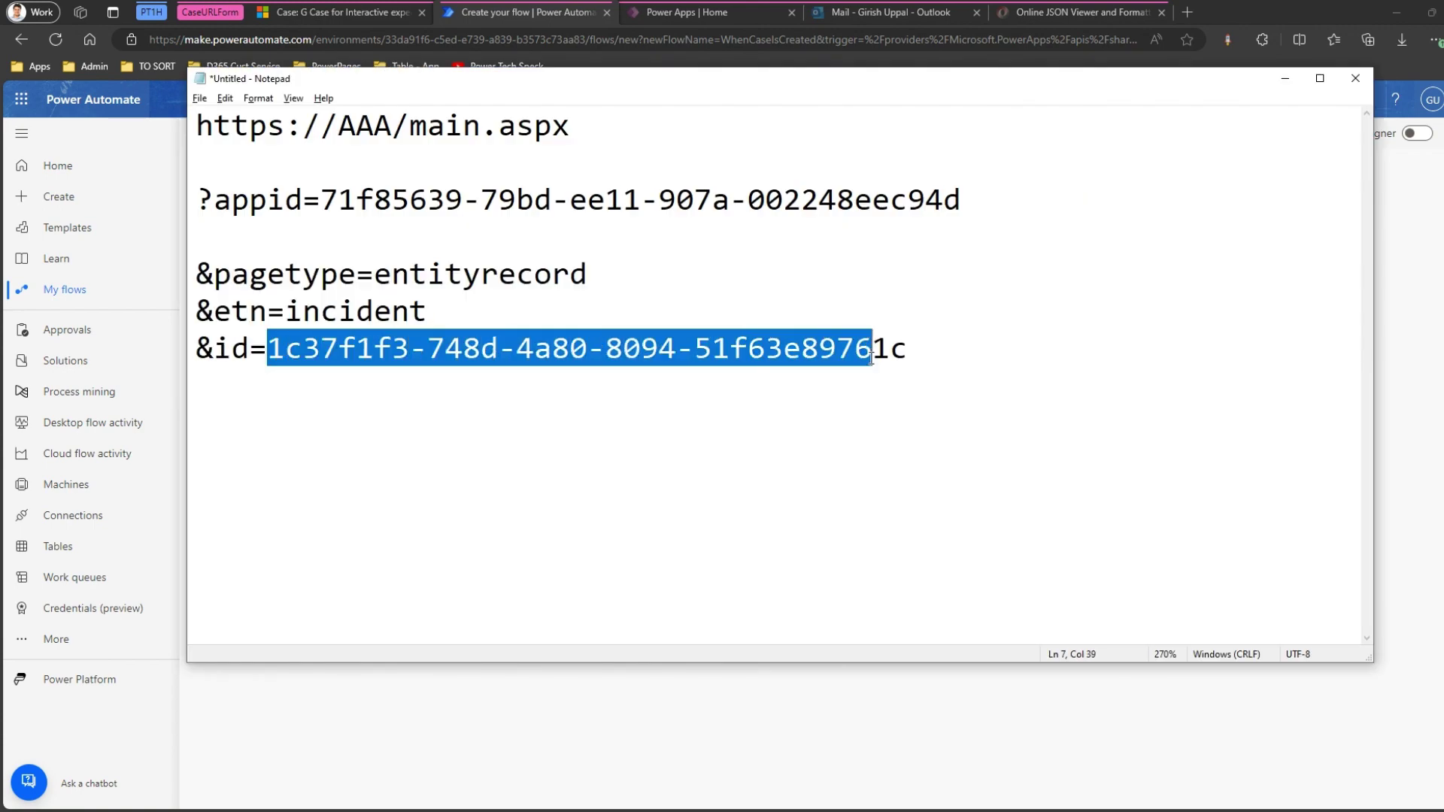
{"action": "key", "text": "alt+Tab"}
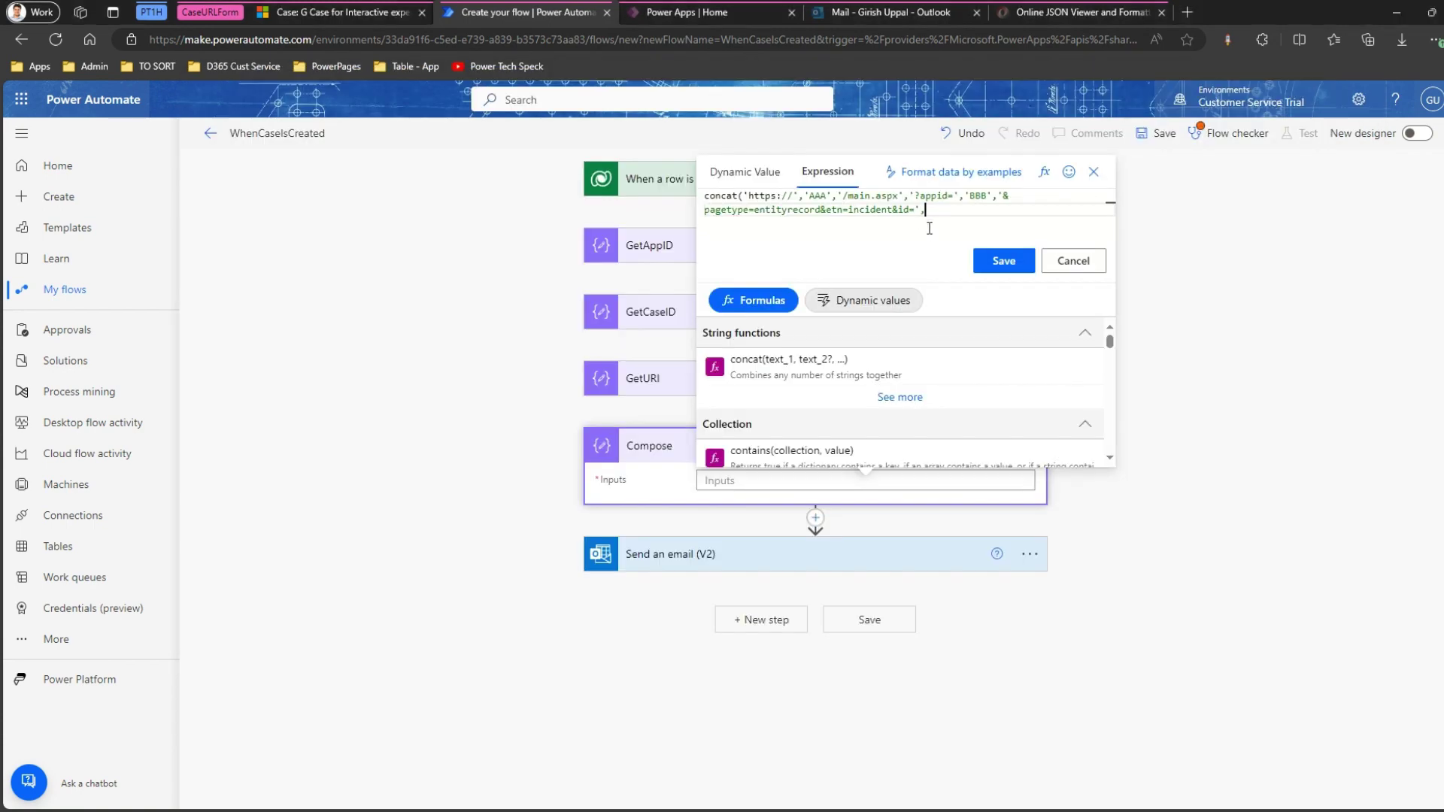
{"action": "type", "text": "'CCC')"}
{"action": "left_click", "coordinate": [1015, 263]}
{"action": "key", "text": "ctrl+plus"}
{"action": "key", "text": "ctrl+plus"}
{"action": "key", "text": "ctrl+plus"}
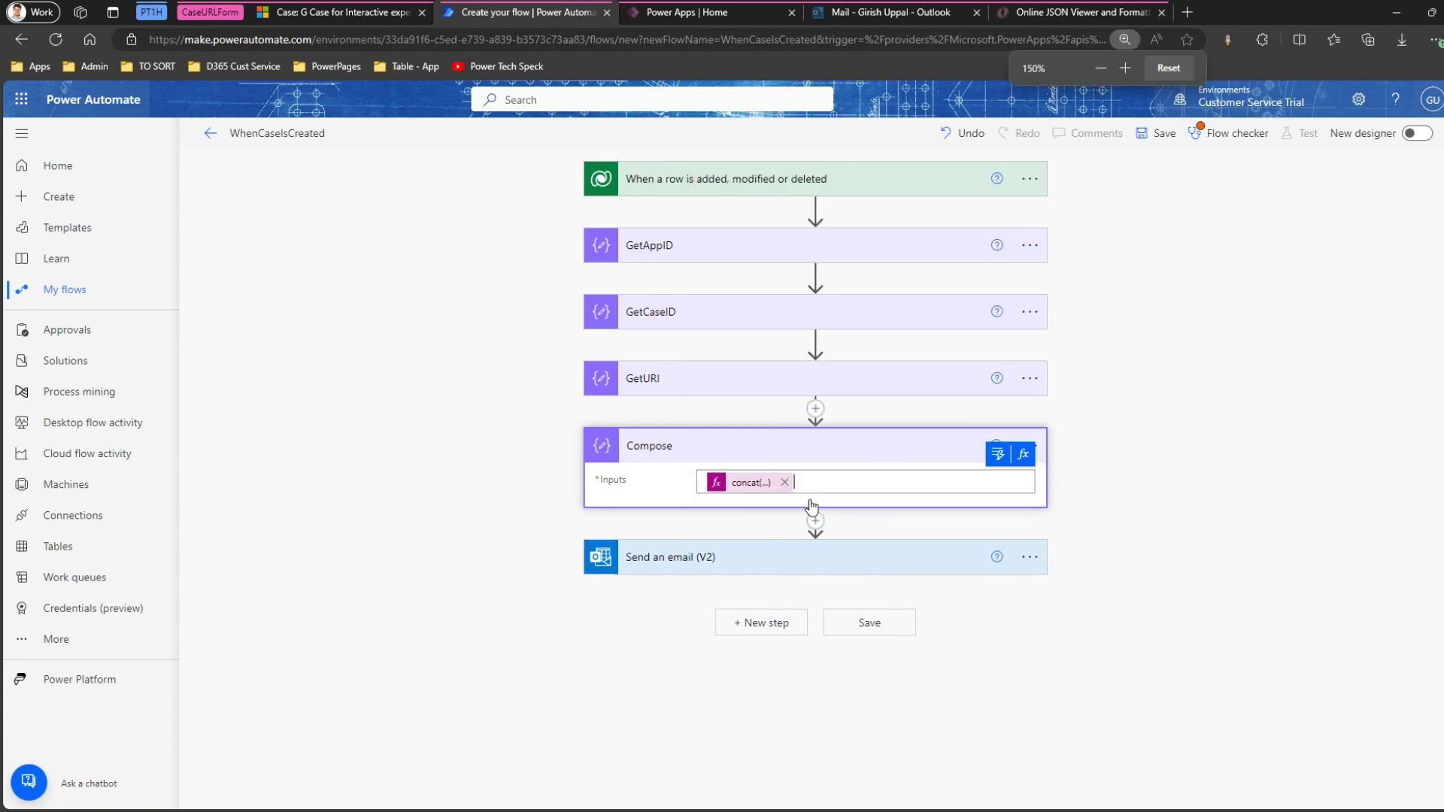
{"action": "key", "text": "ctrl+minus"}
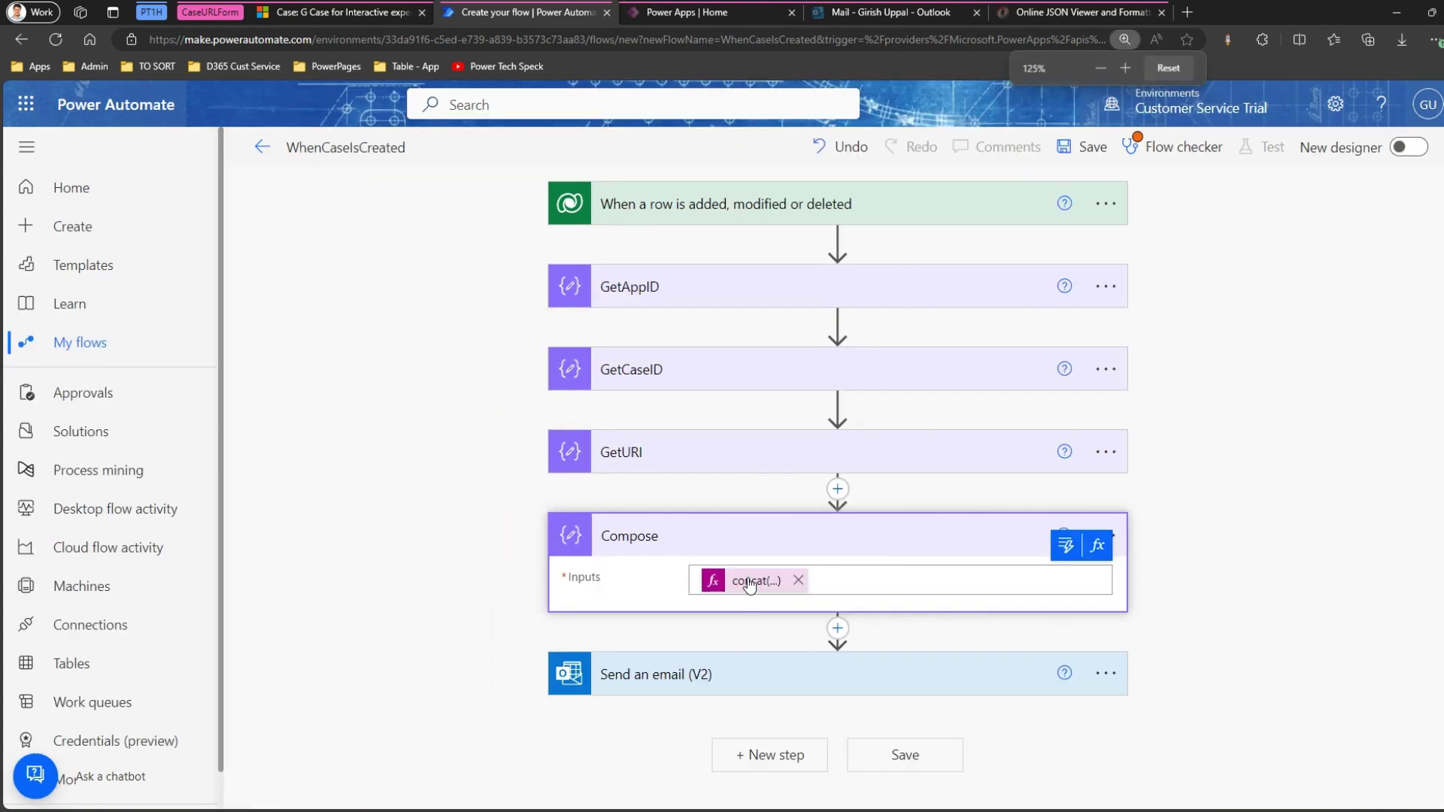
{"action": "left_click", "coordinate": [750, 583]}
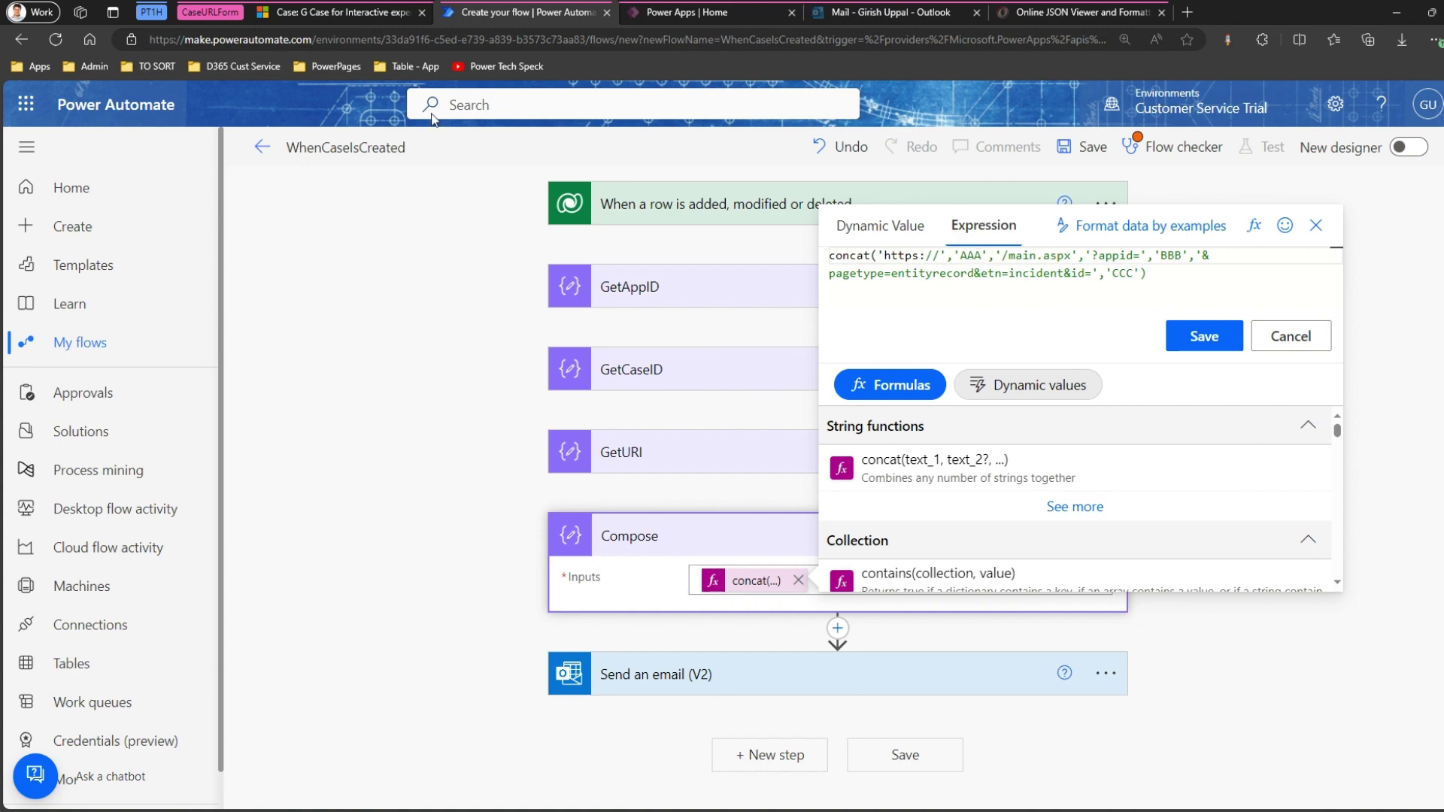
{"action": "left_click", "coordinate": [342, 13]}
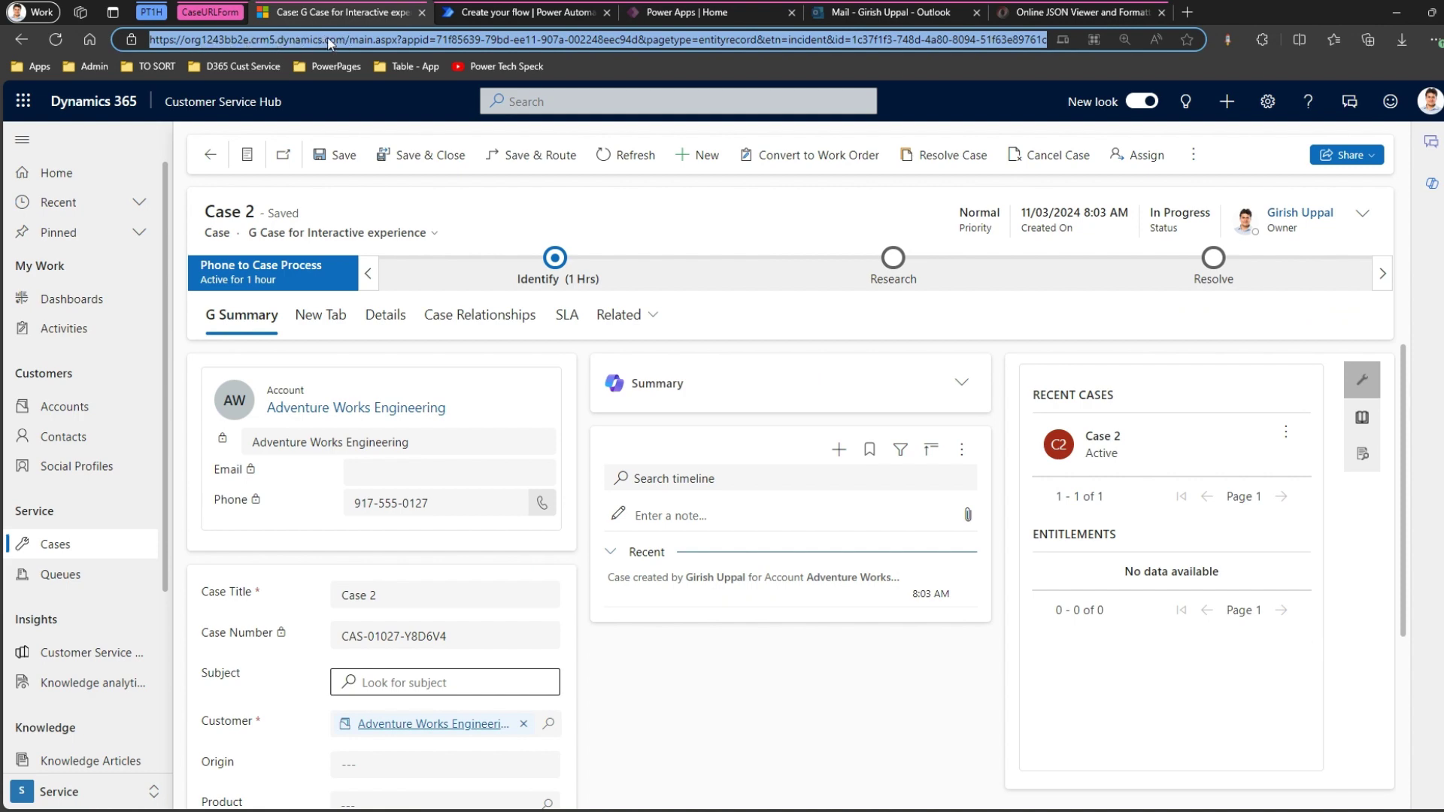
{"action": "left_click", "coordinate": [490, 15]}
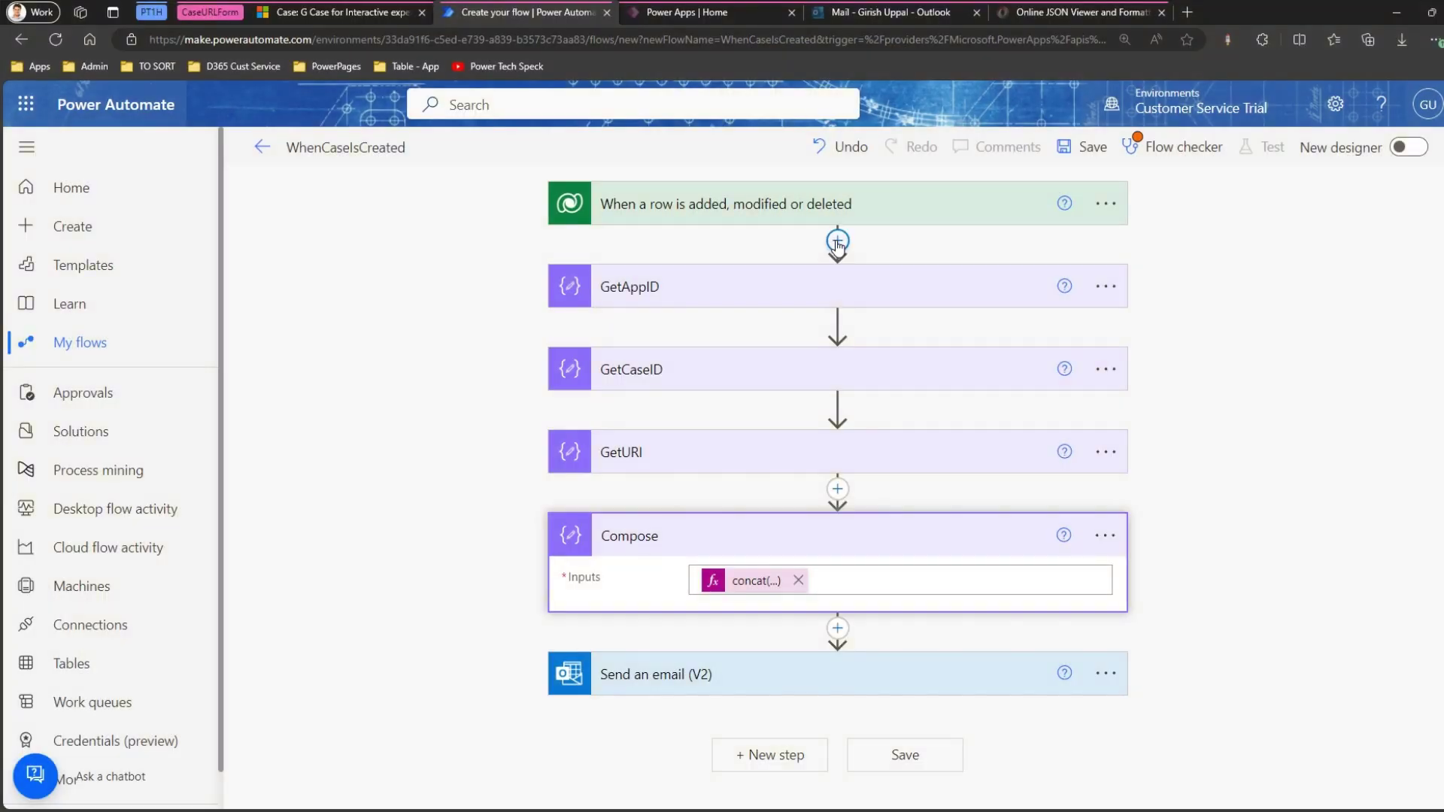
Add a Dataverse Get a row by ID action directly below the trigger.
{"action": "left_click", "coordinate": [837, 240]}
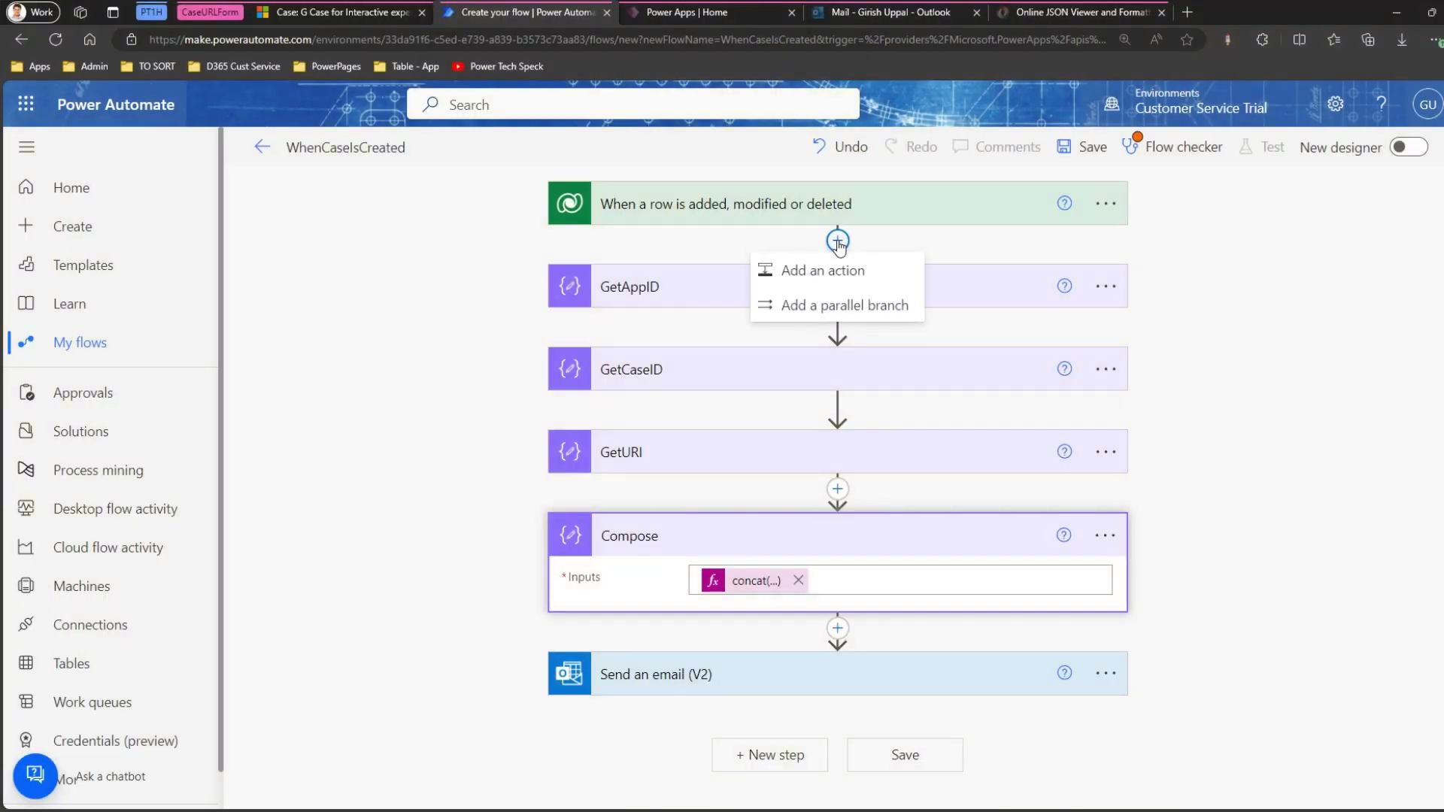
{"action": "left_click", "coordinate": [840, 272]}
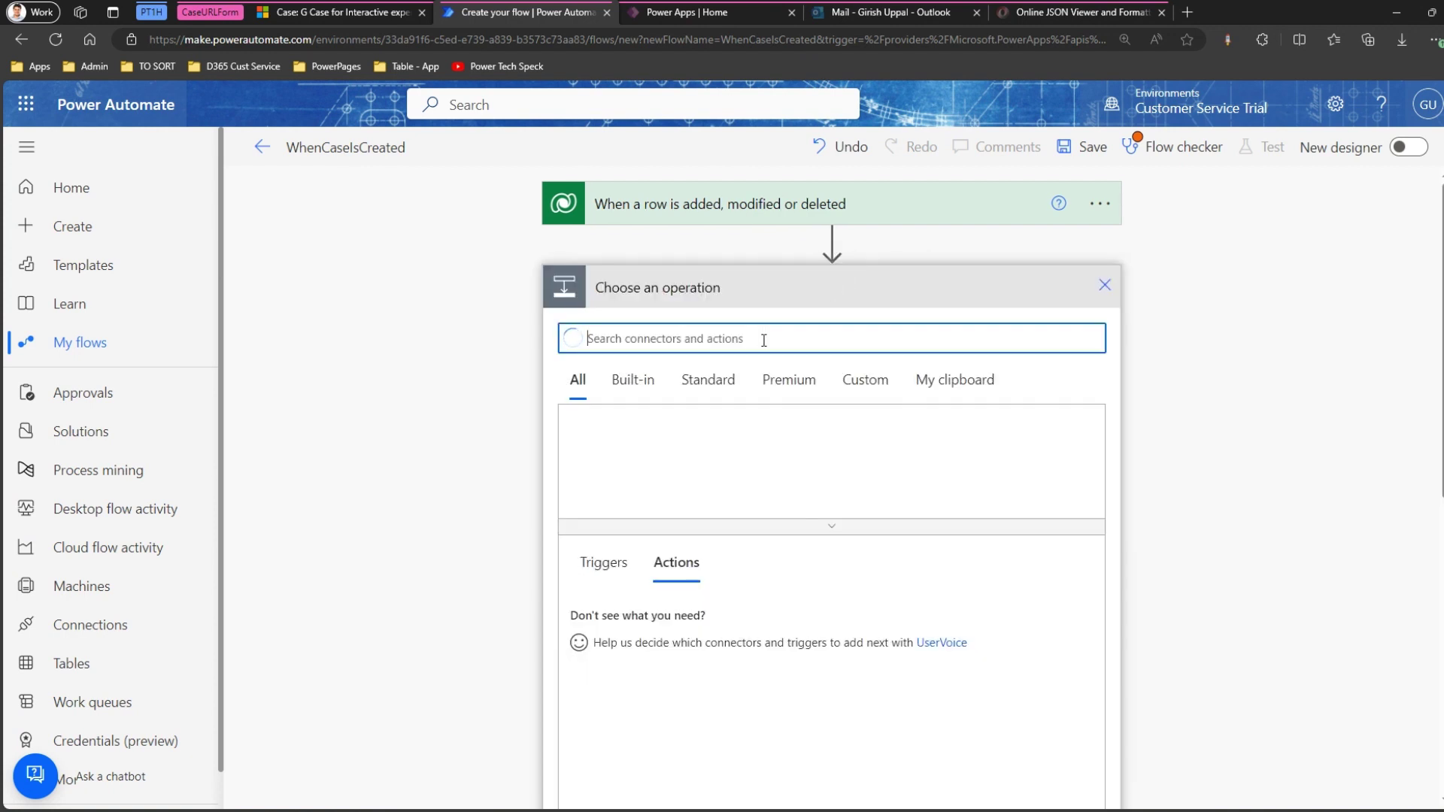
{"action": "type", "text": "dataver"}
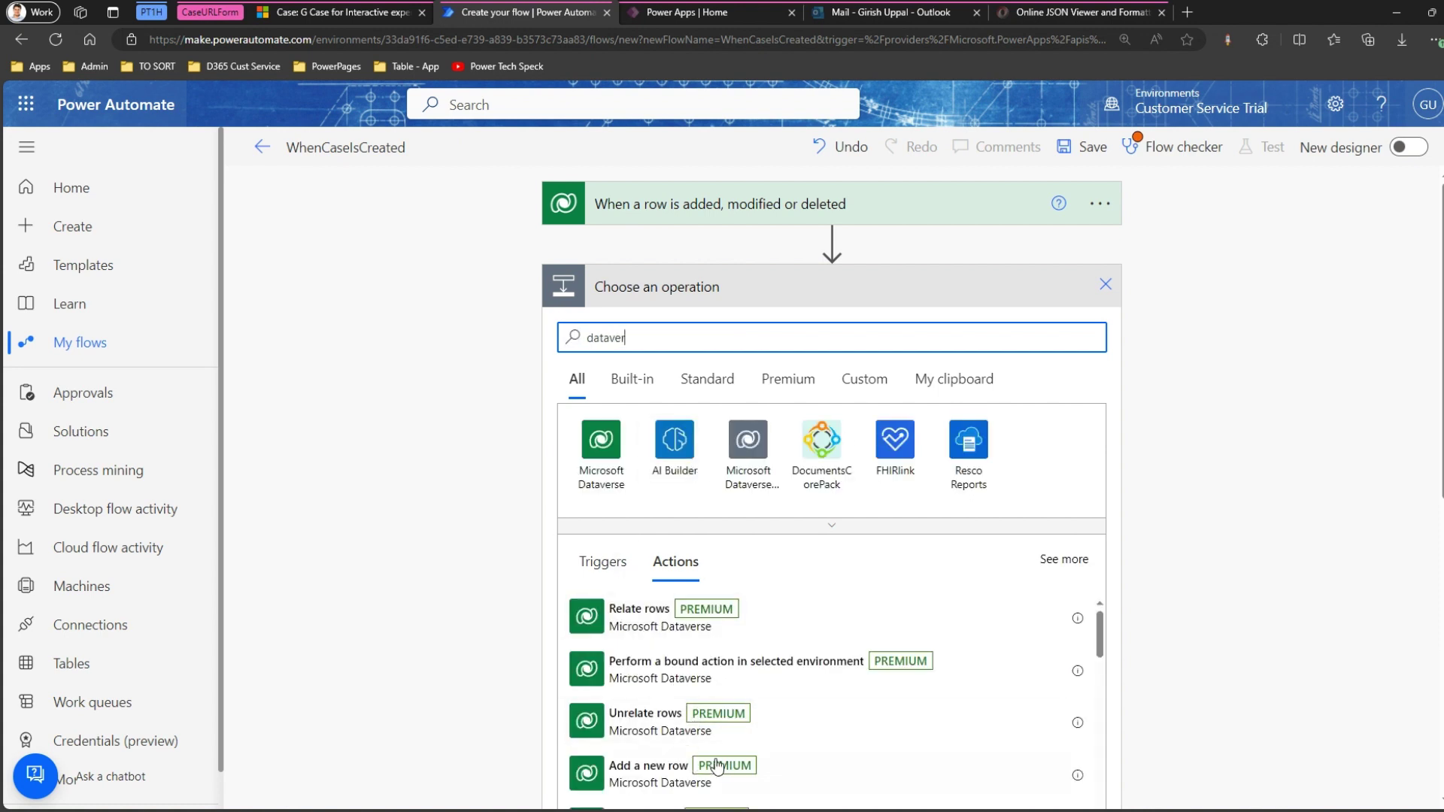
{"action": "left_click_drag", "start_coordinate": [1099, 661], "coordinate": [1104, 744]}
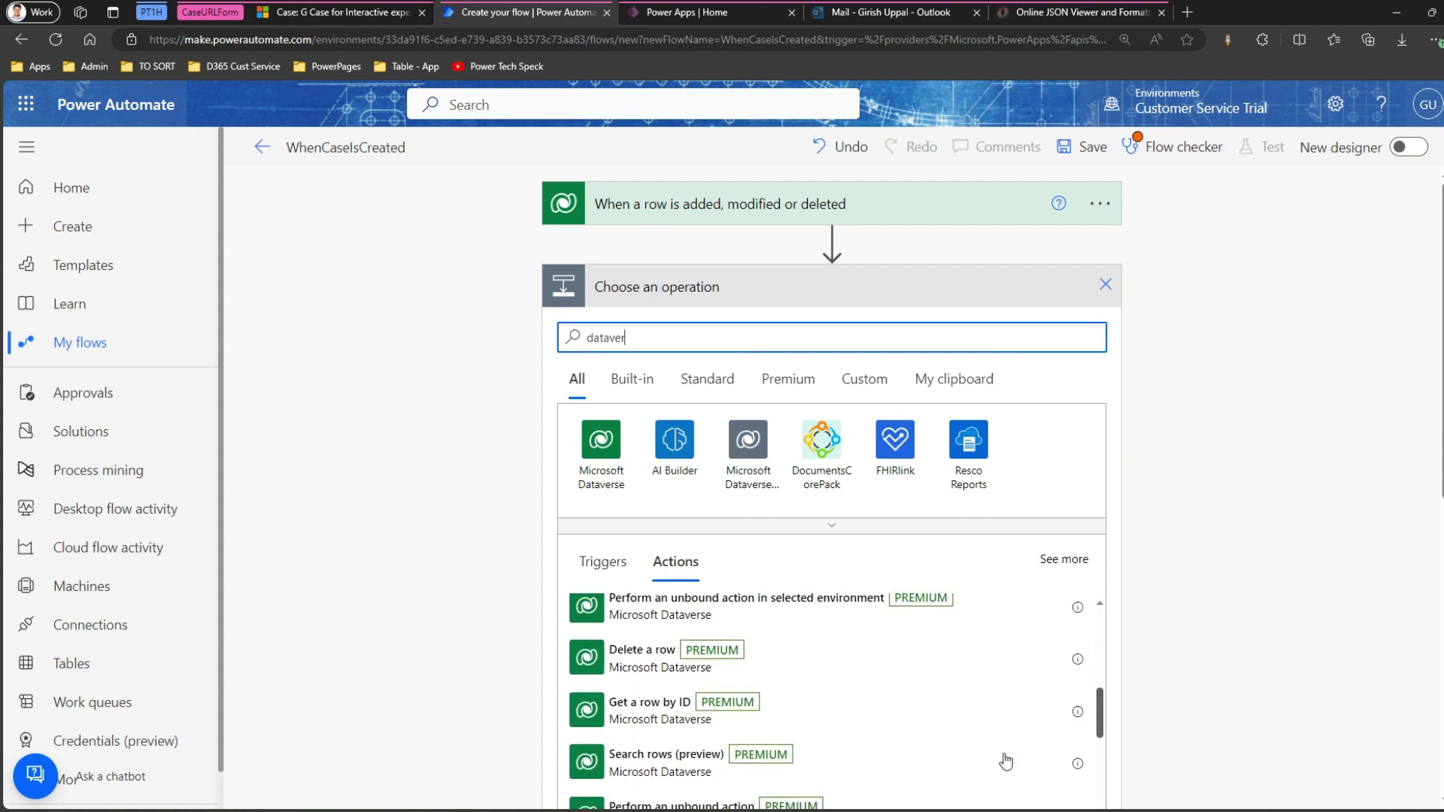
{"action": "left_click", "coordinate": [661, 709]}
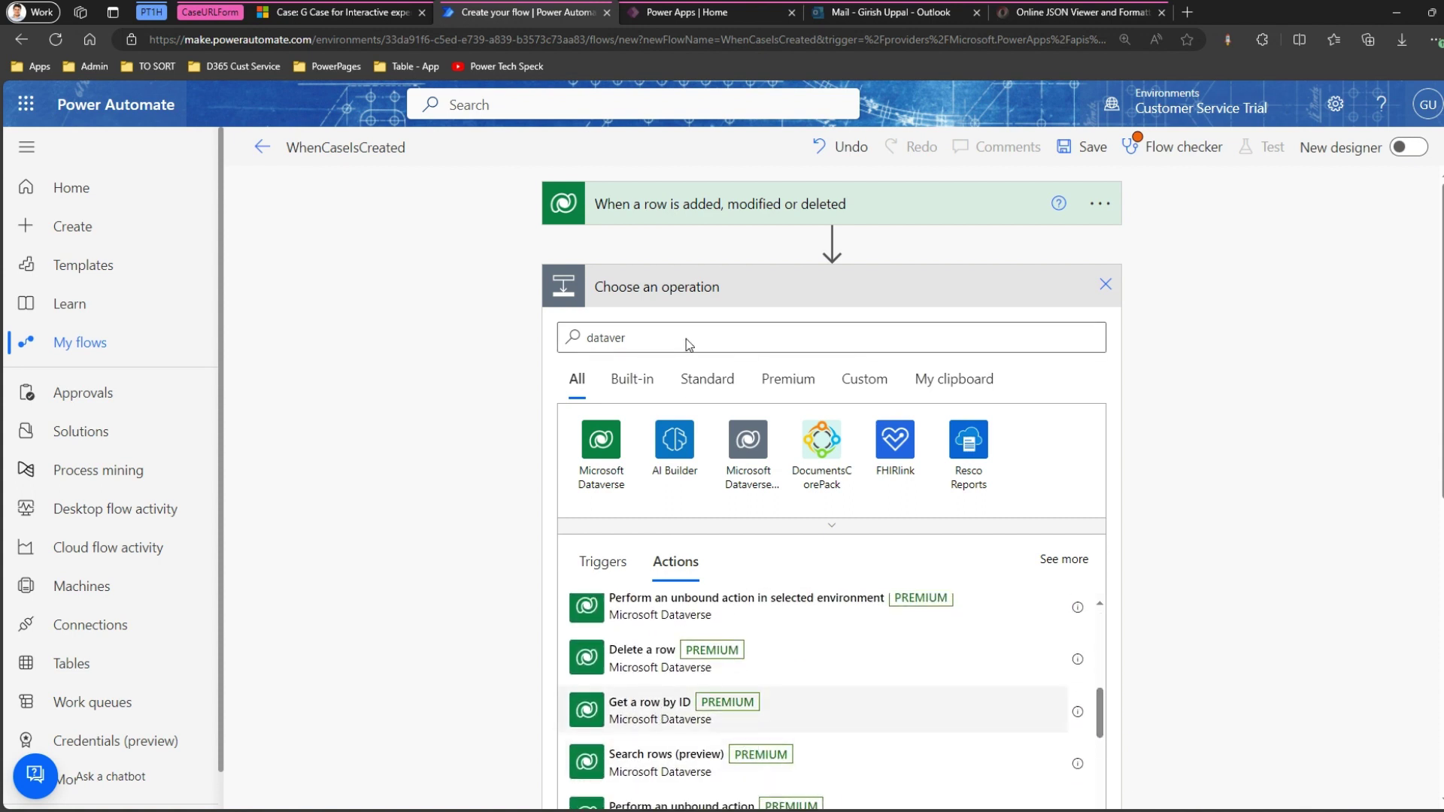
{"action": "left_click", "coordinate": [910, 332]}
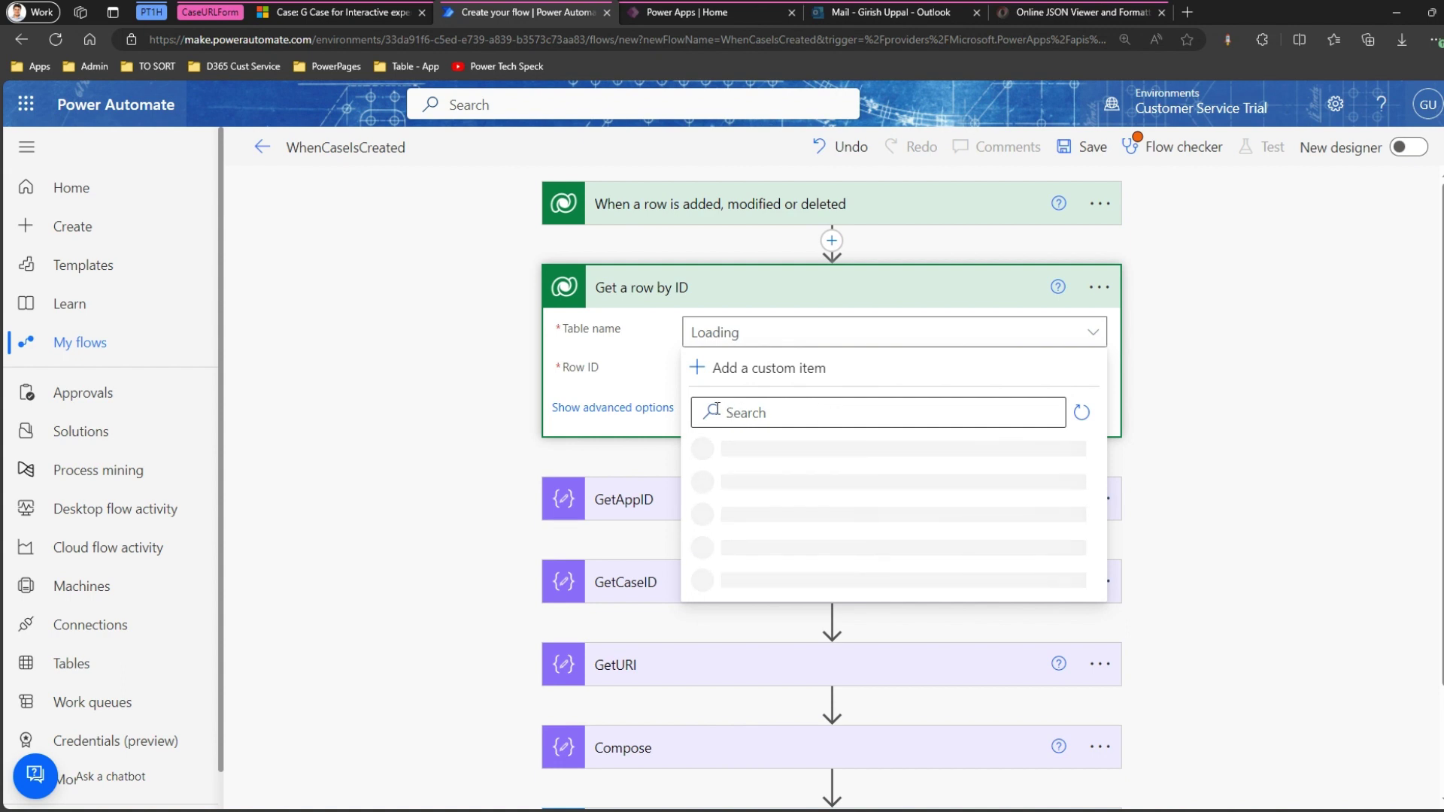
Set Table name to Cases and Row ID to the trigger's Case identifier.
{"action": "type", "text": "cases"}
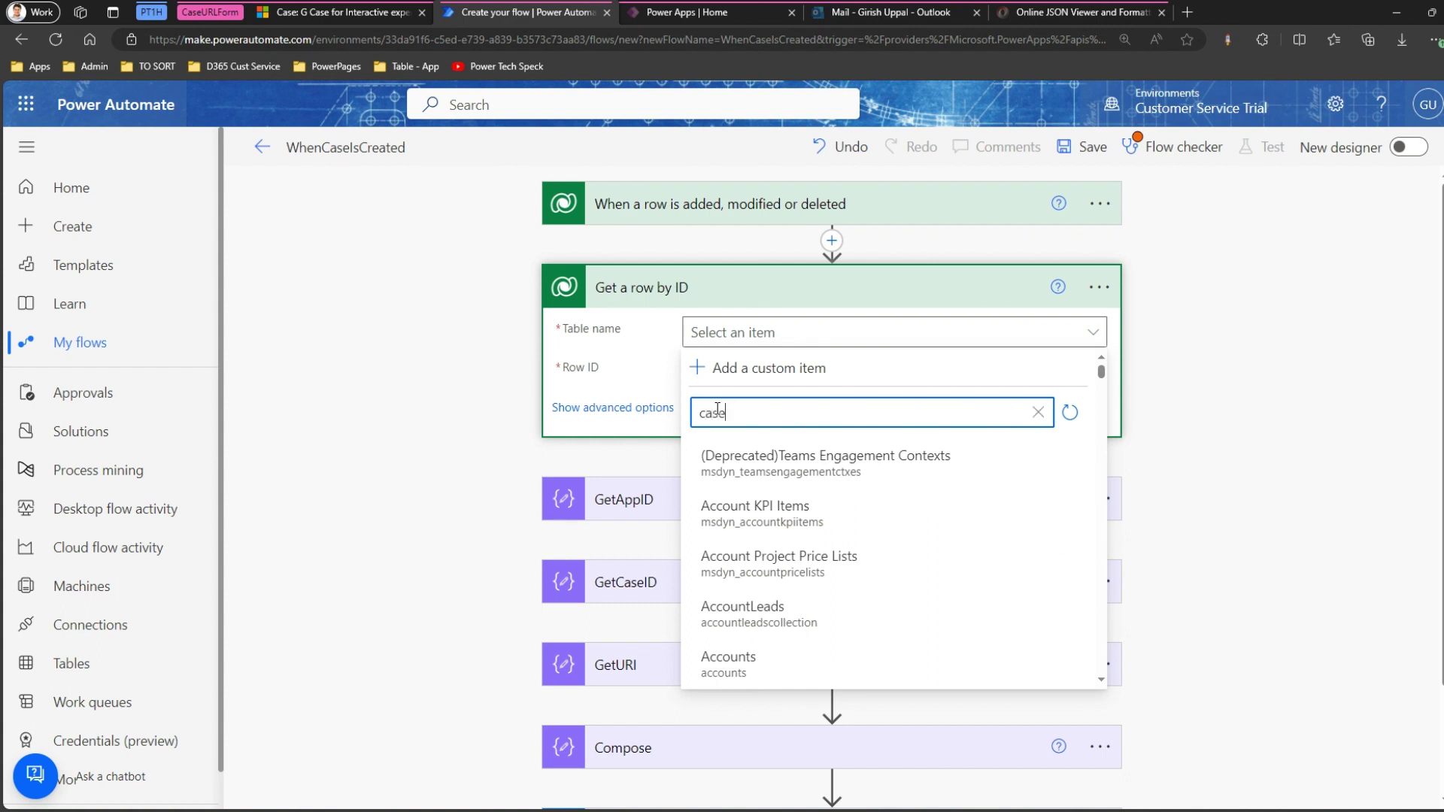
{"action": "left_click", "coordinate": [755, 464]}
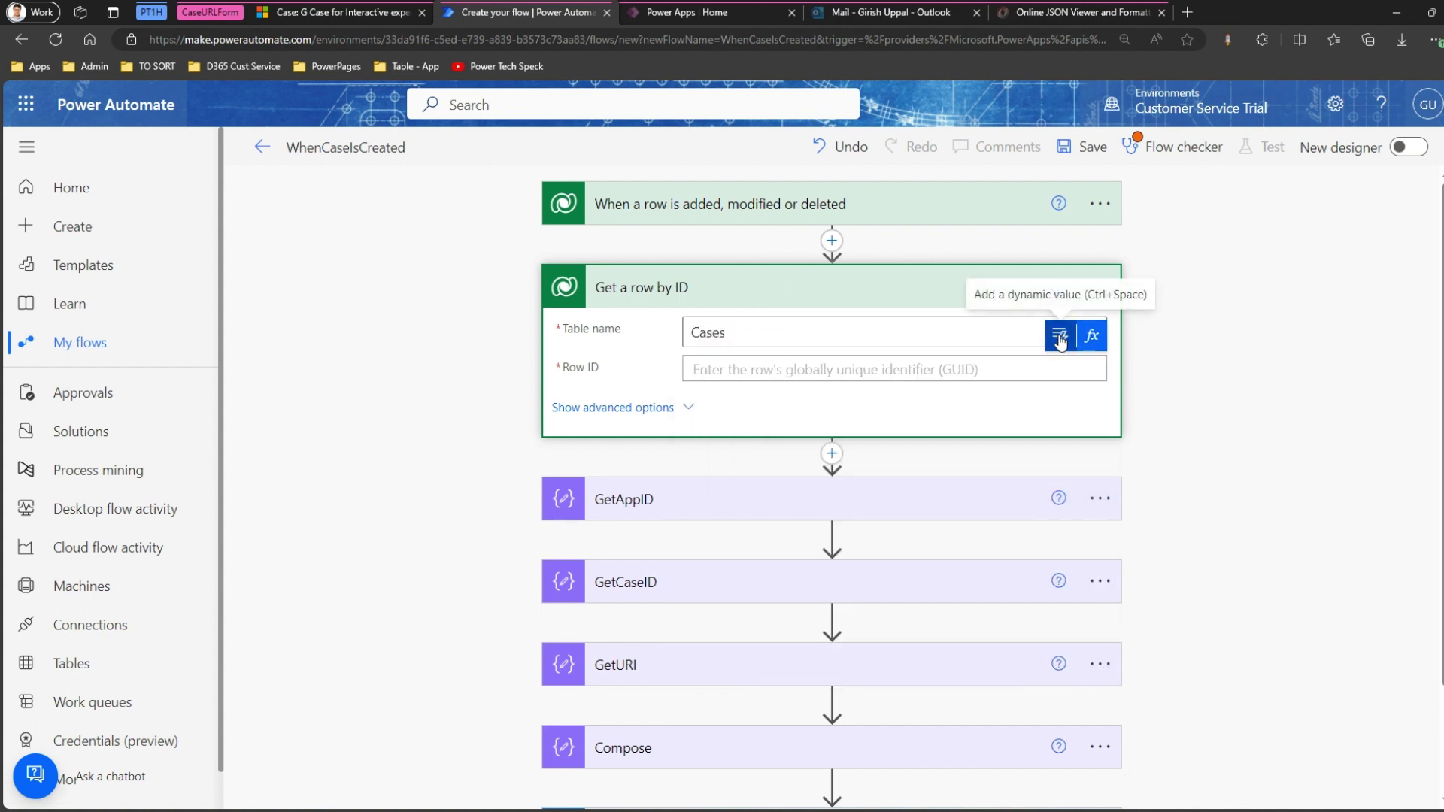
{"action": "left_click", "coordinate": [1060, 337]}
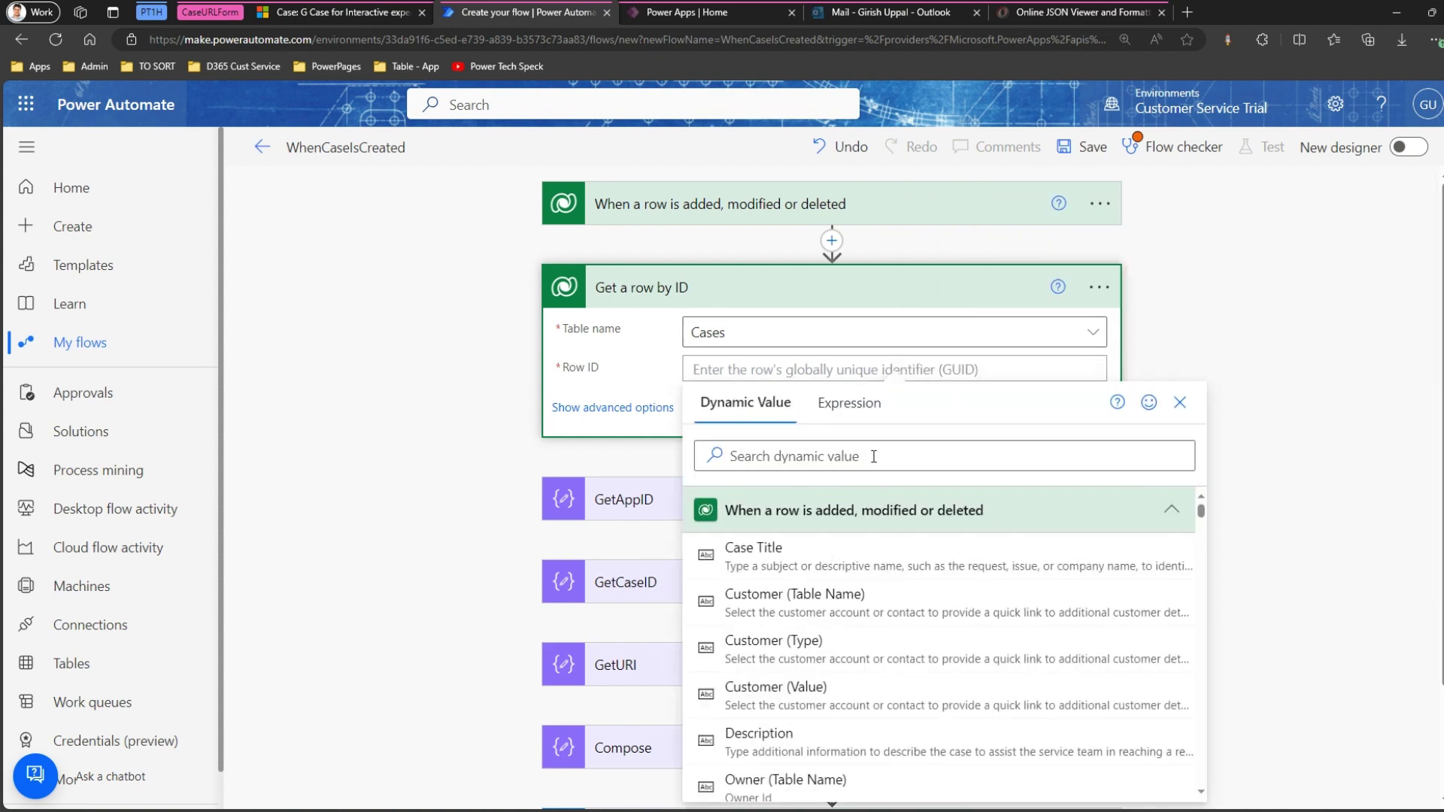
{"action": "type", "text": "id"}
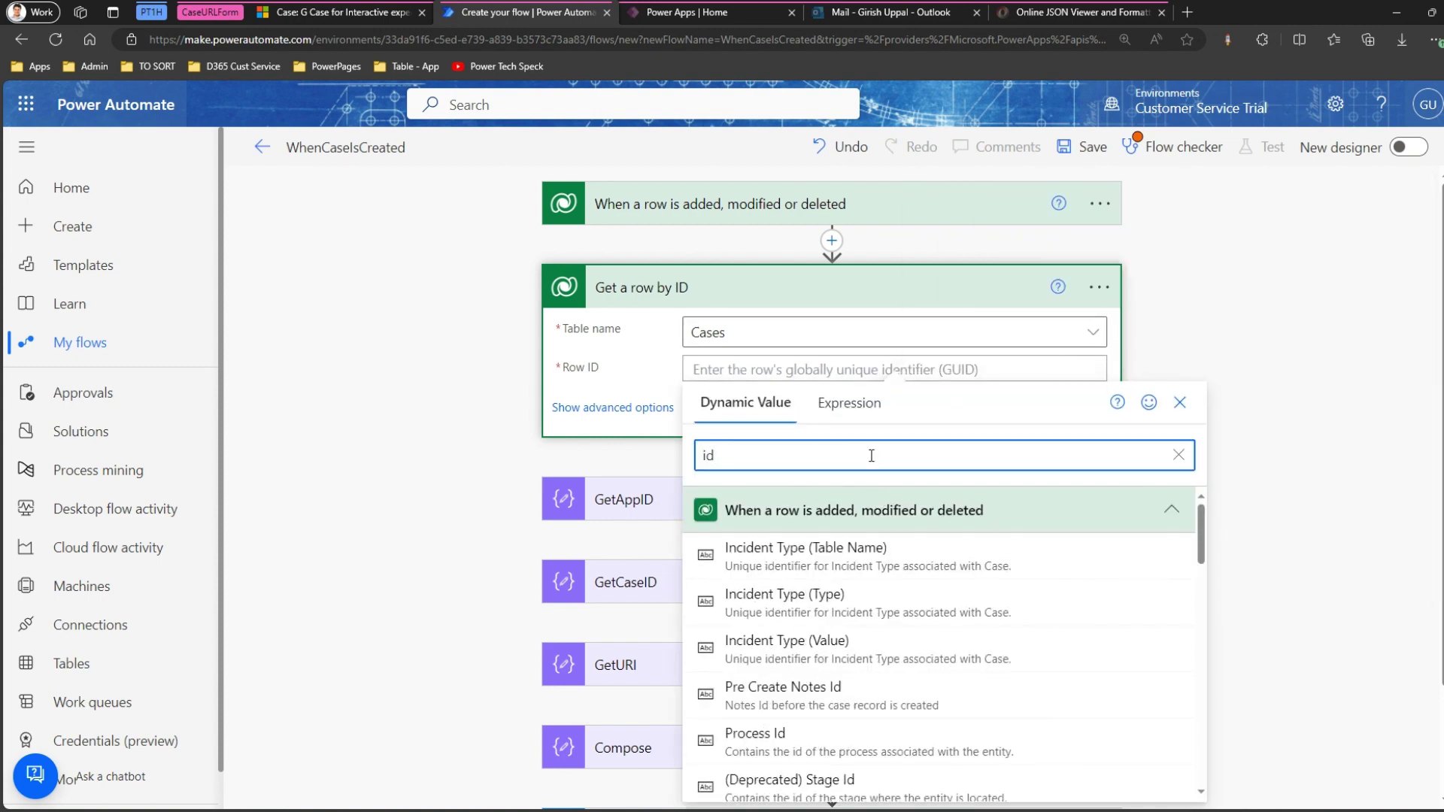
{"action": "left_click", "coordinate": [1201, 558]}
{"action": "left_click_drag", "start_coordinate": [1201, 558], "coordinate": [1198, 651]}
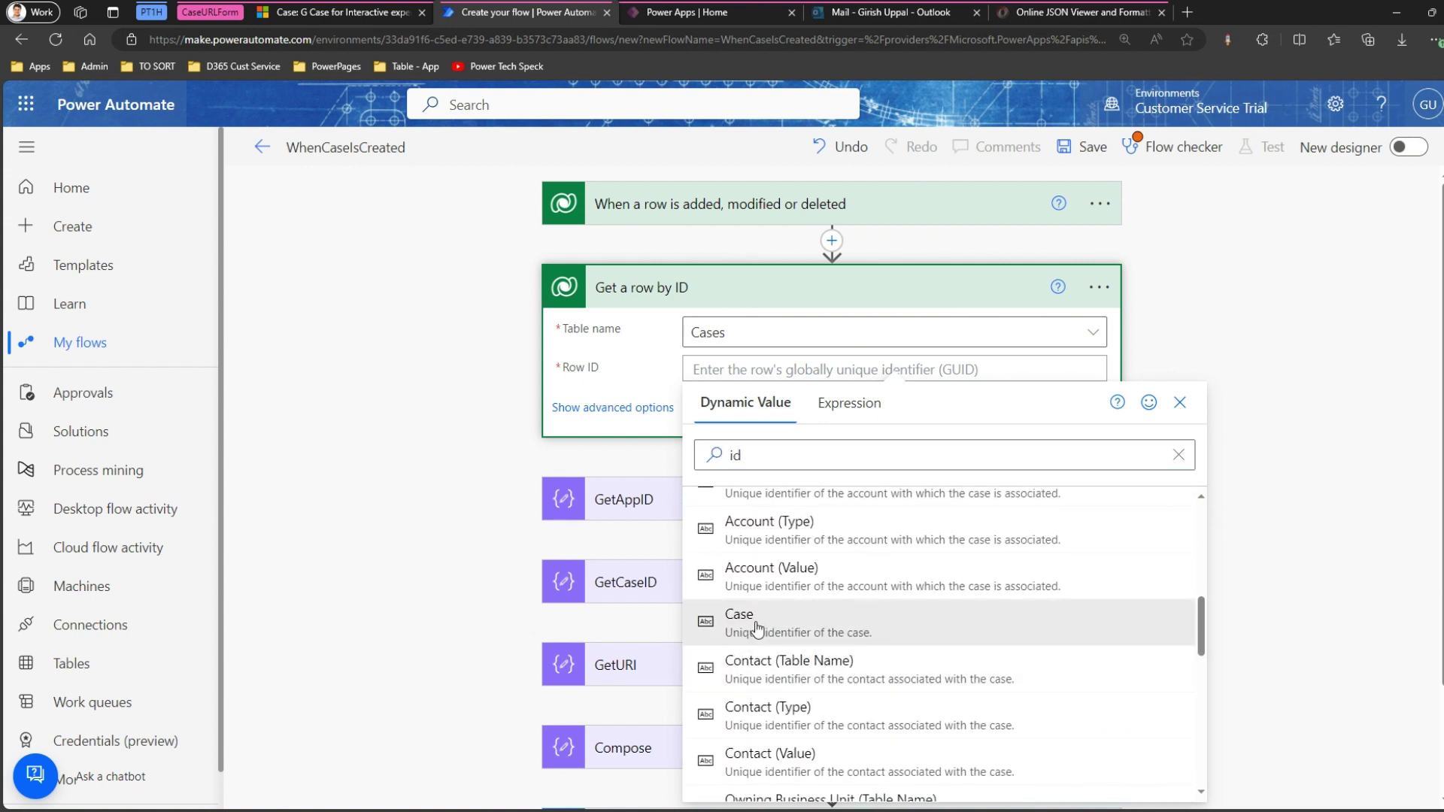
{"action": "left_click", "coordinate": [741, 618]}
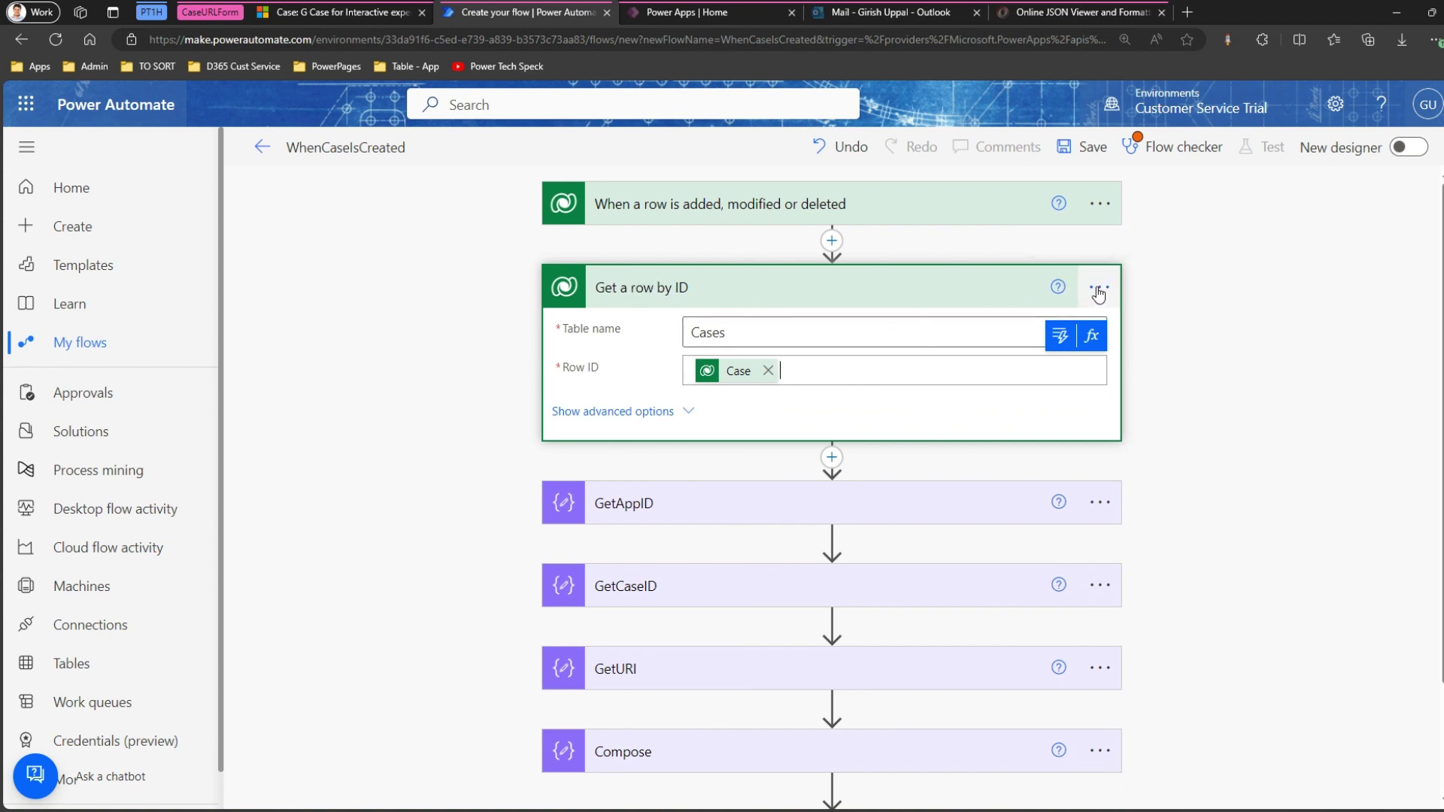
Rename the Get a row by ID step to GetRecord.
{"action": "left_click", "coordinate": [1099, 290]}
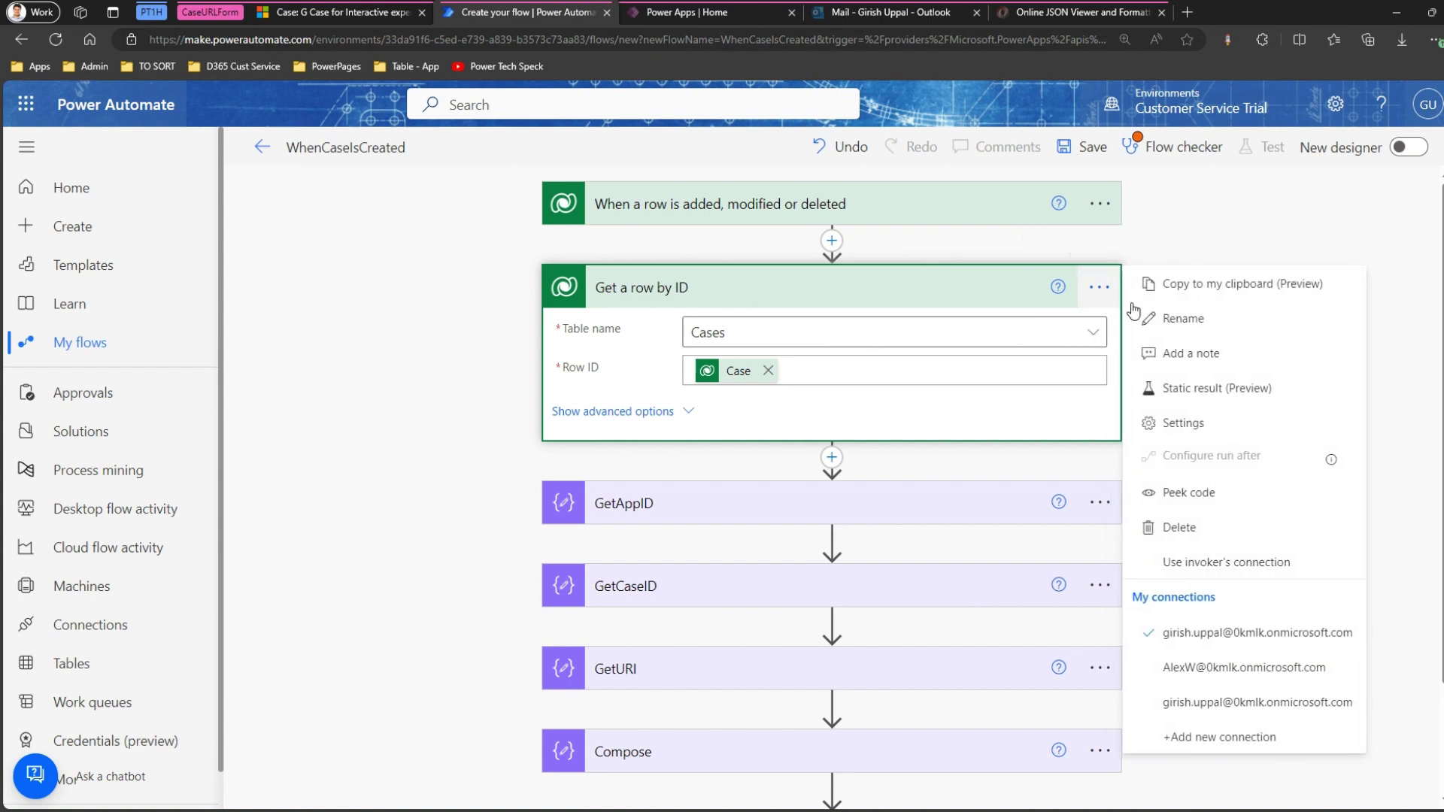
{"action": "left_click", "coordinate": [1169, 319]}
{"action": "type", "text": "GetC"}
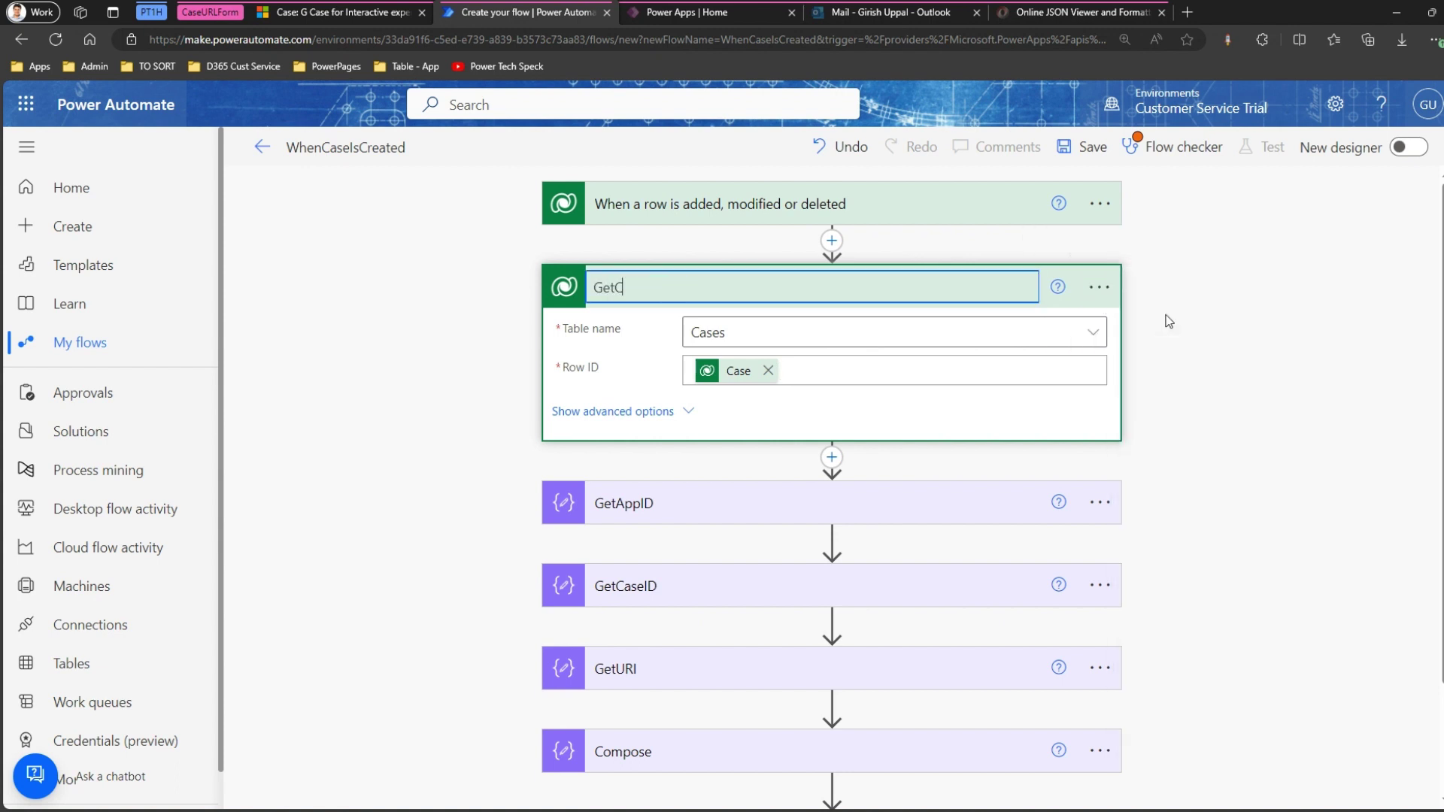
{"action": "type", "text": "ase"}
{"action": "key", "text": "BackSpace"}
{"action": "key", "text": "BackSpace"}
{"action": "key", "text": "BackSpace"}
{"action": "key", "text": "BackSpace"}
{"action": "type", "text": "Record"}
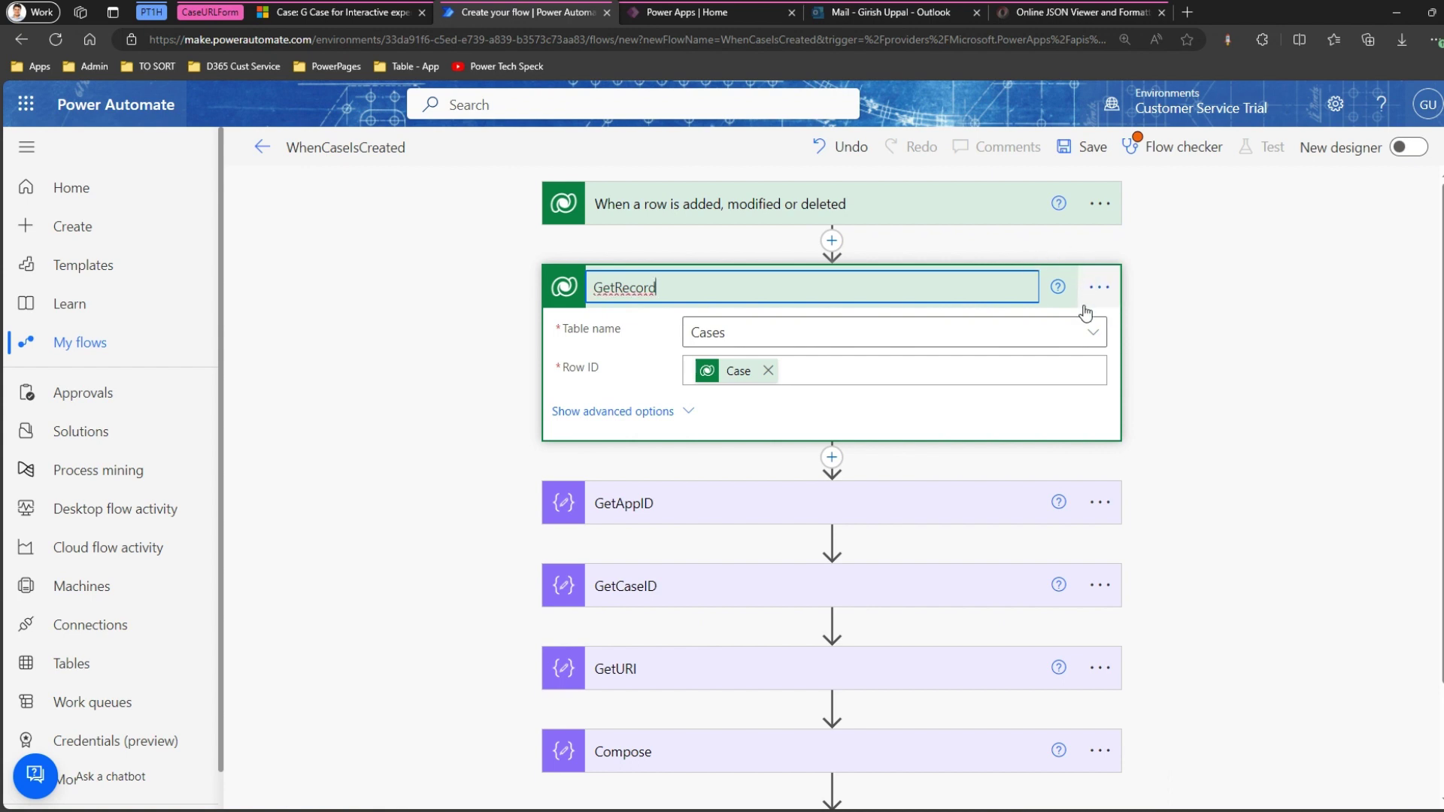
{"action": "left_click", "coordinate": [1199, 316]}
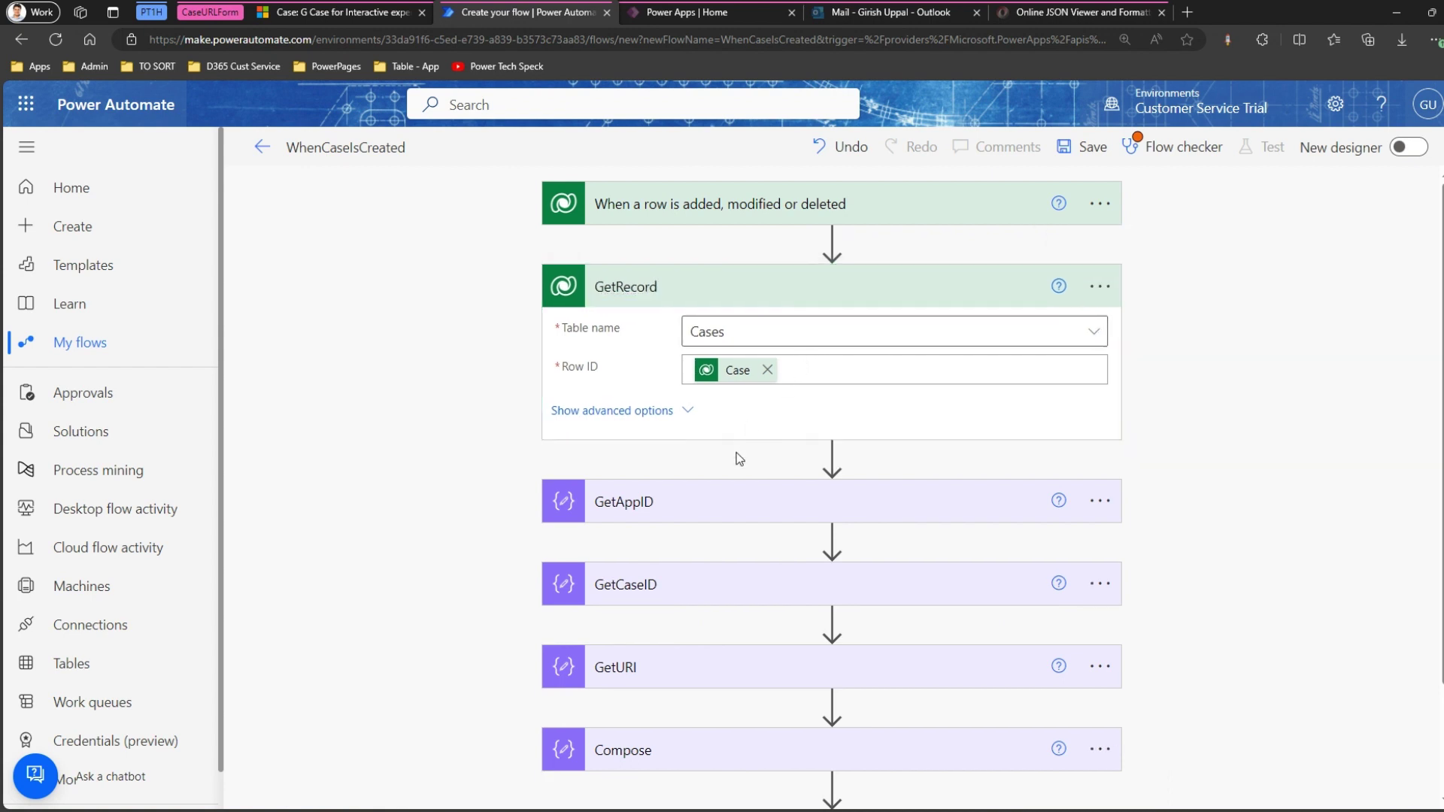
Insert GetRecord's Case identifier into the GetCaseID step's Inputs.
{"action": "left_click", "coordinate": [662, 589]}
{"action": "left_click", "coordinate": [763, 627]}
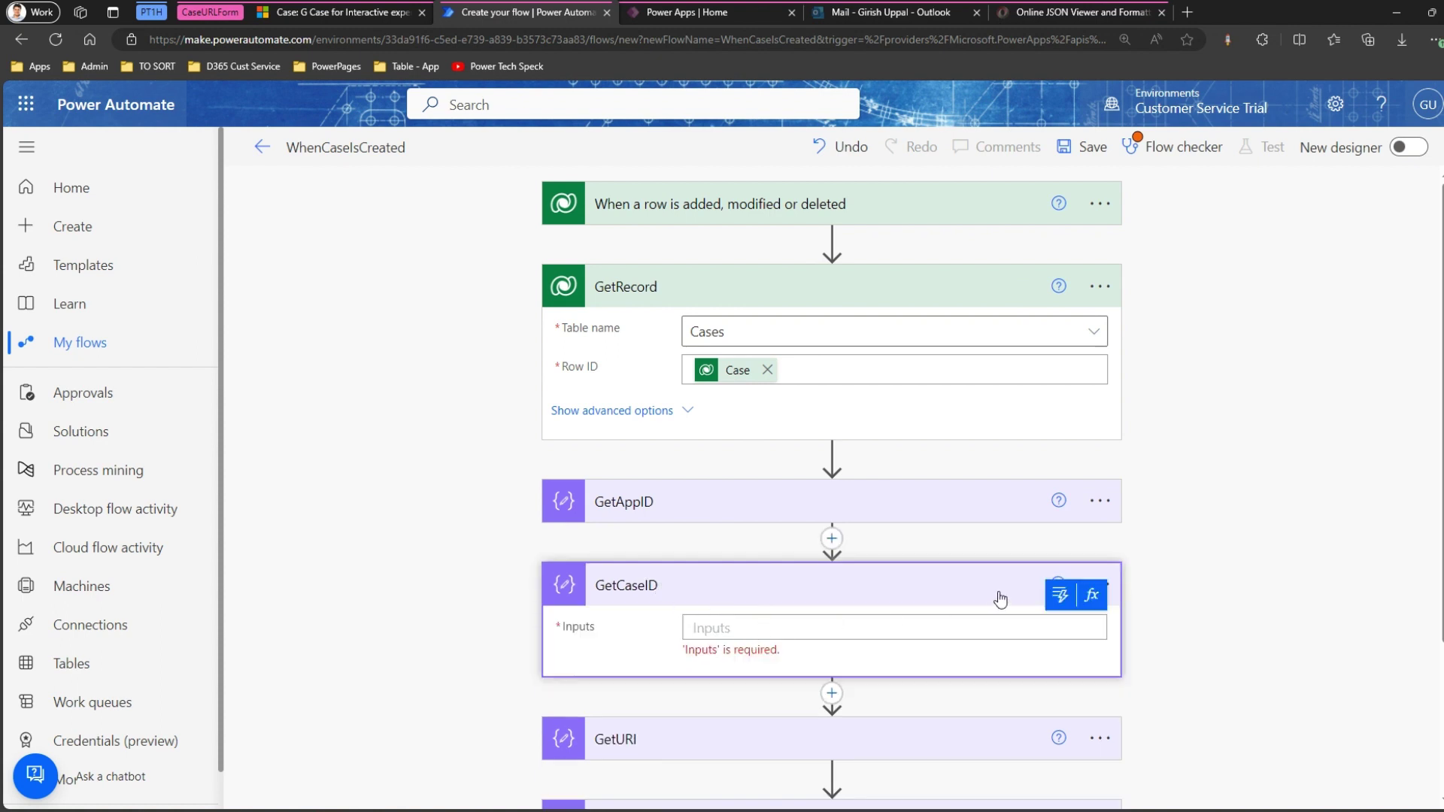
{"action": "left_click", "coordinate": [1060, 596]}
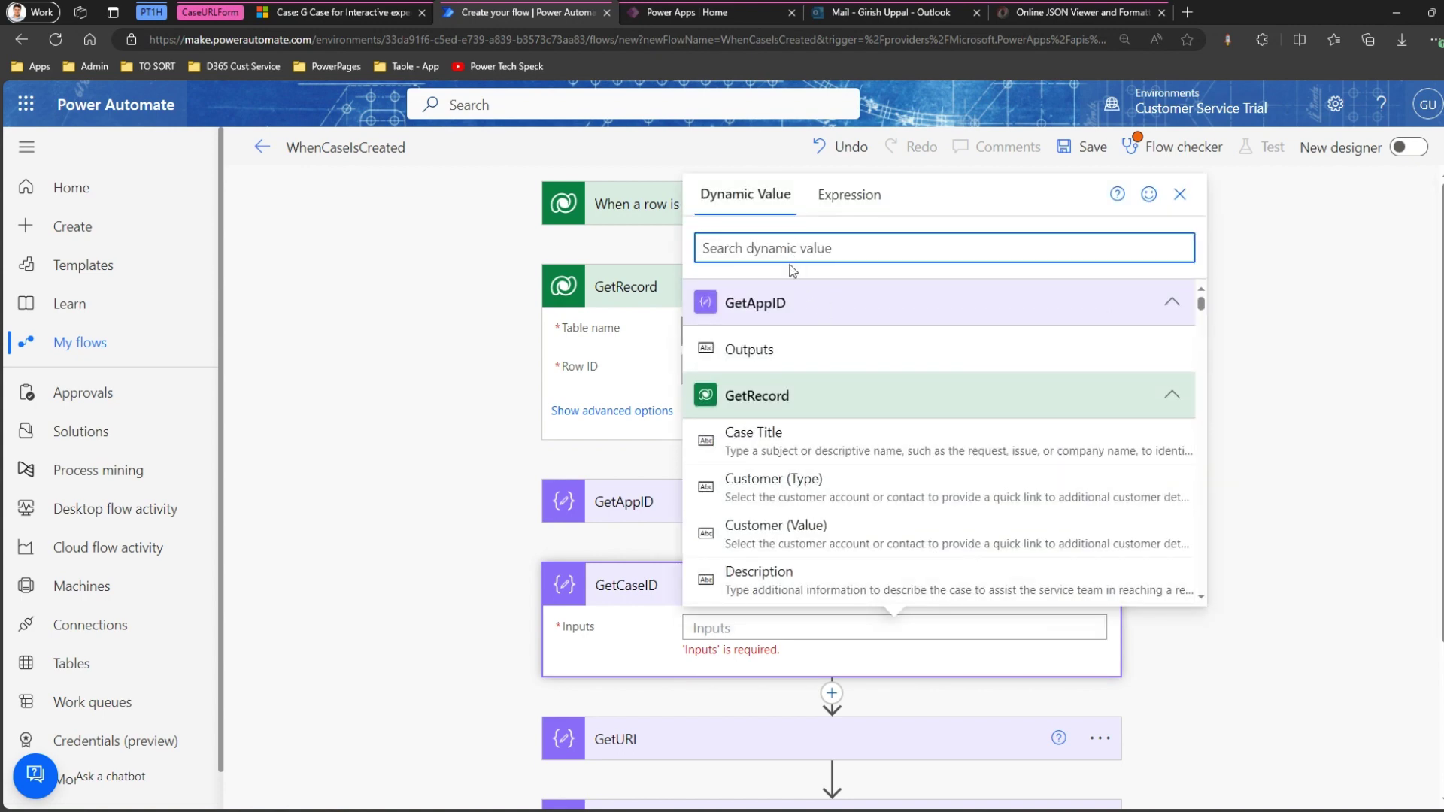
{"action": "type", "text": "id"}
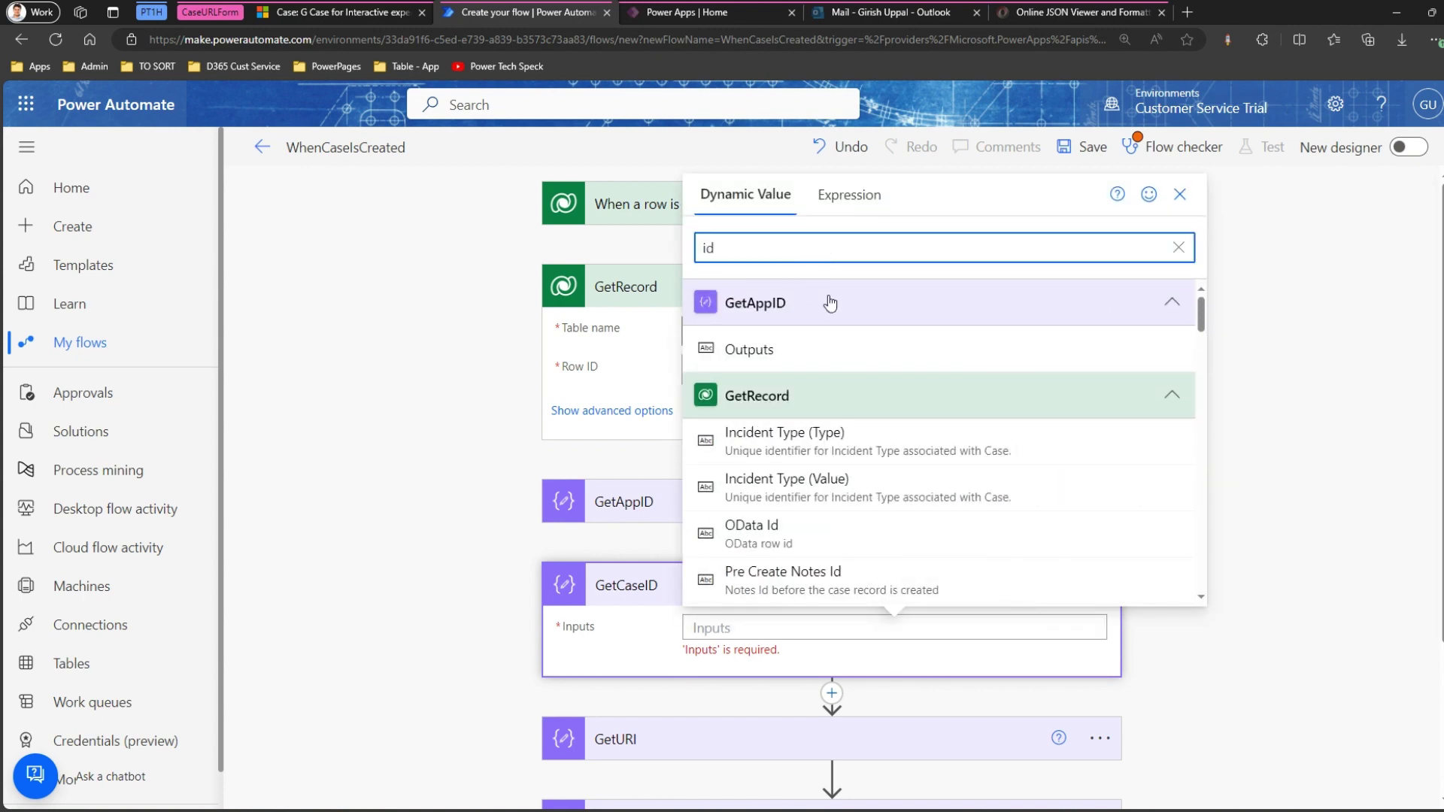
{"action": "left_click_drag", "start_coordinate": [1203, 319], "coordinate": [1199, 363]}
{"action": "scroll", "coordinate": [812, 399], "scroll_direction": "down", "scroll_amount": 2}
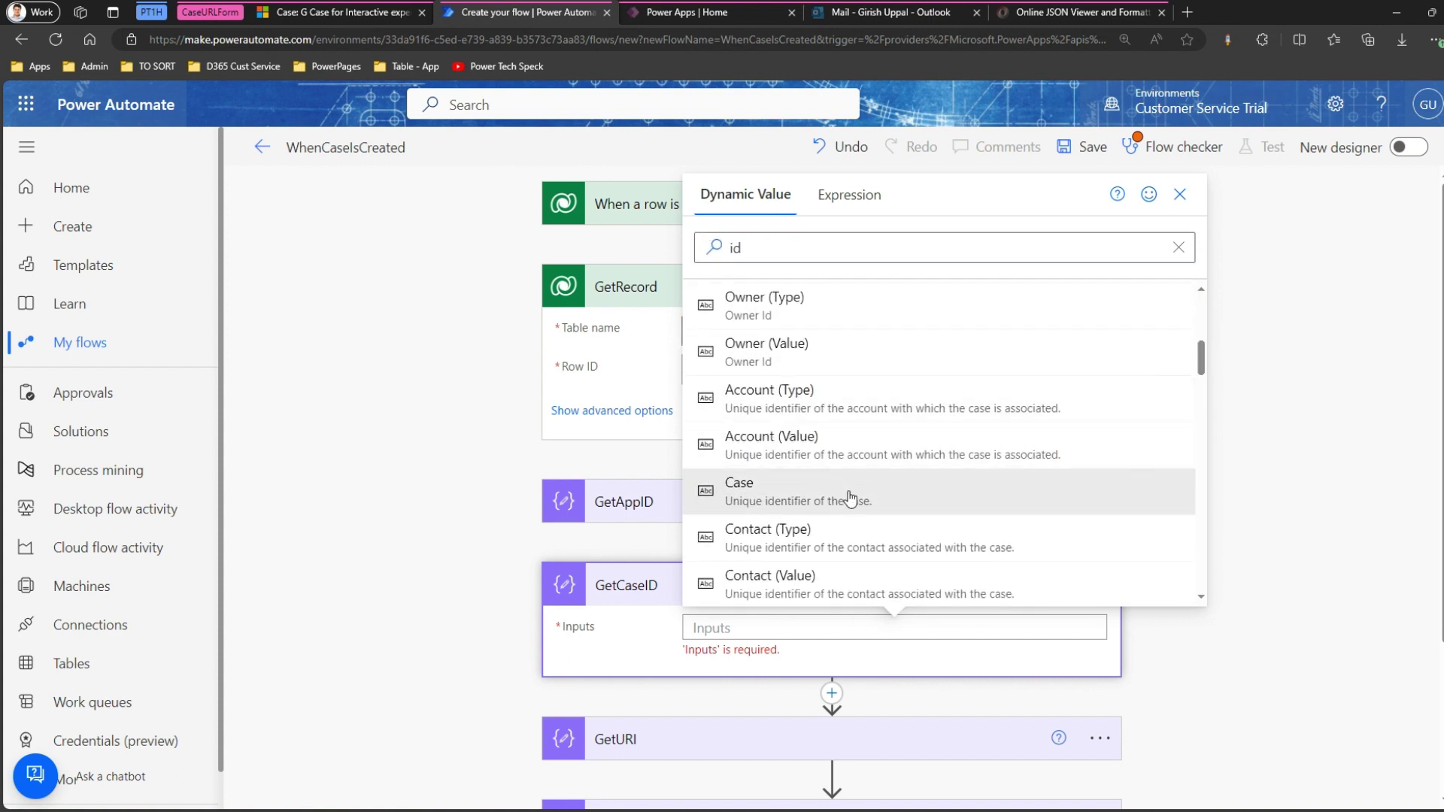
{"action": "left_click", "coordinate": [844, 489]}
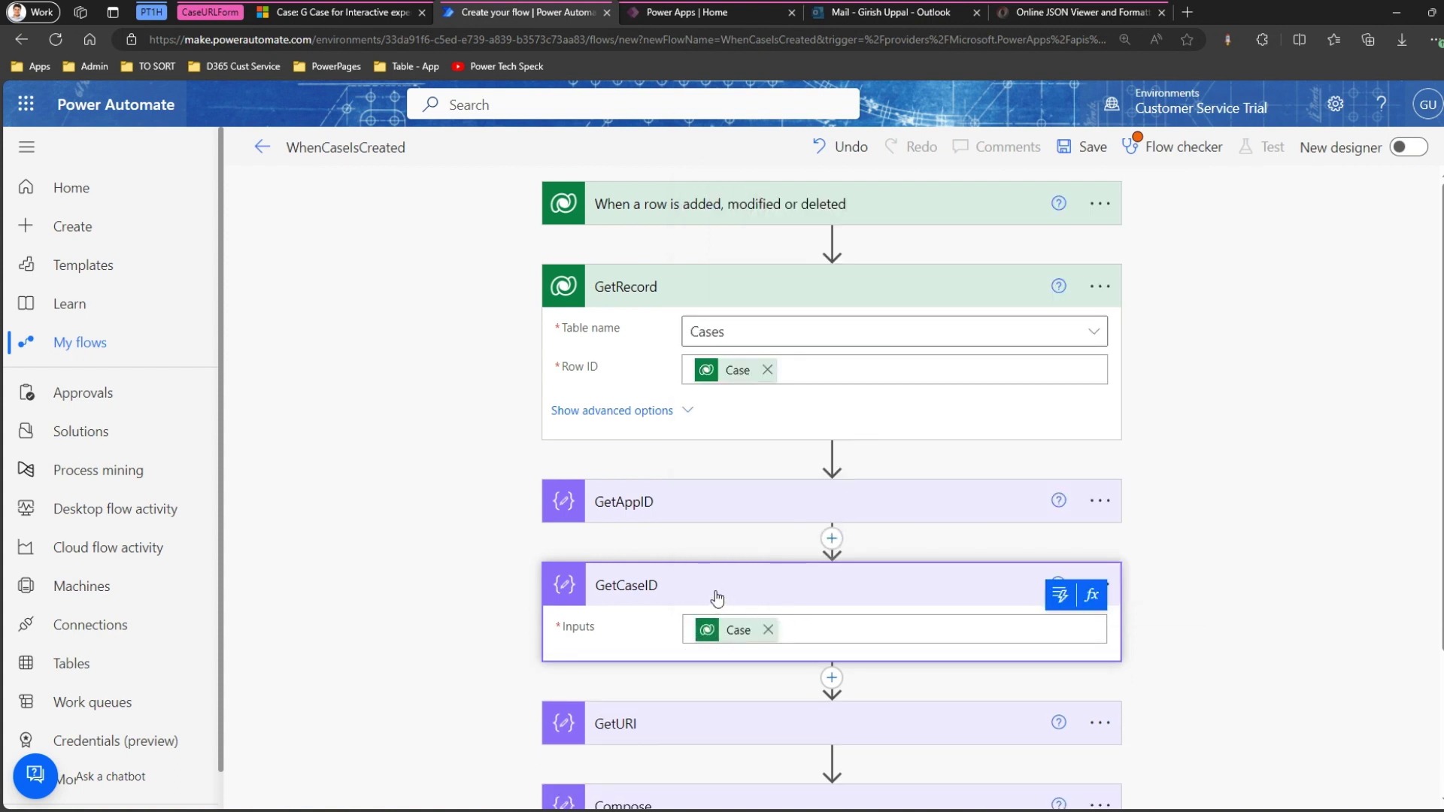
{"action": "key", "text": "alt+Tab"}
{"action": "left_click", "coordinate": [361, 348]}
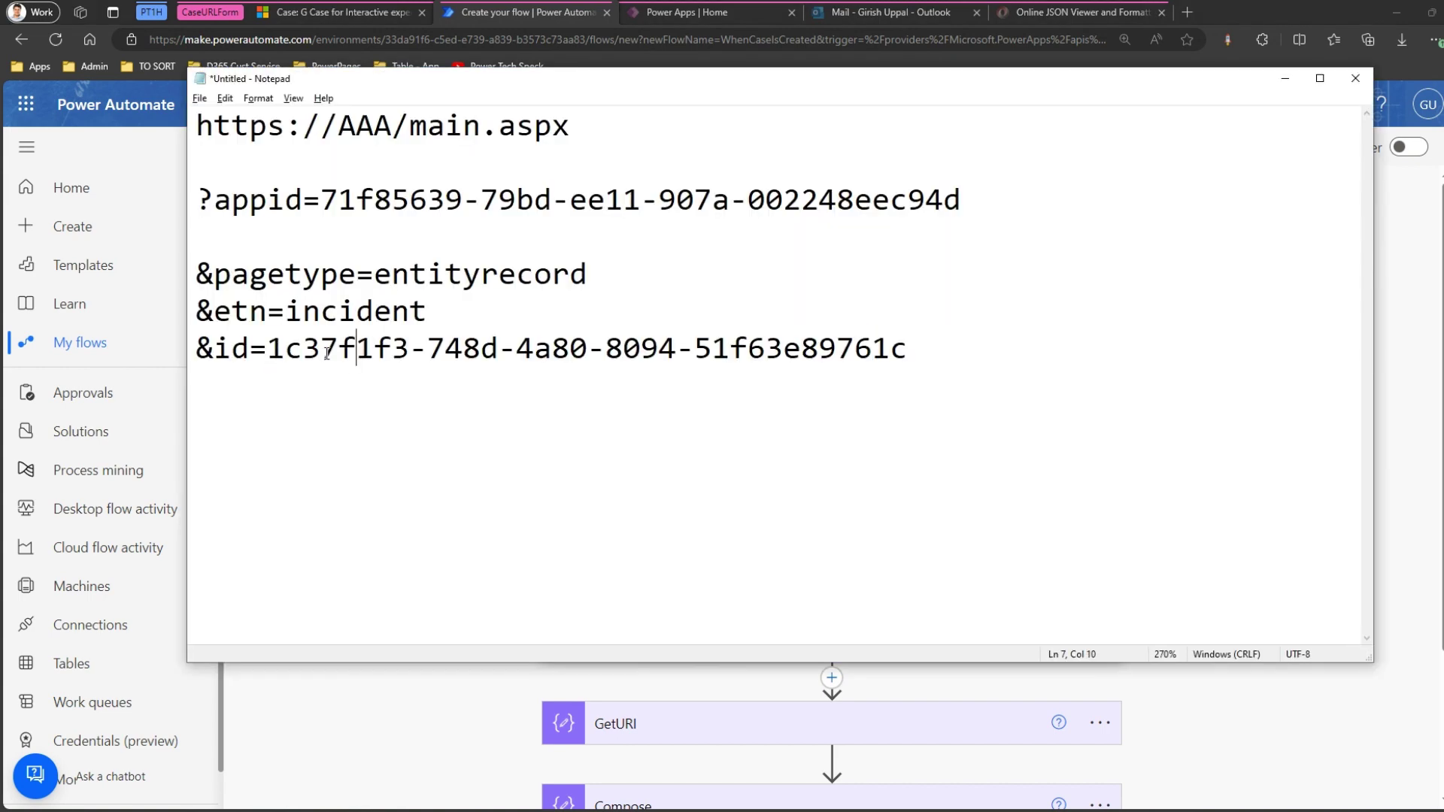
{"action": "left_click_drag", "start_coordinate": [268, 348], "coordinate": [895, 343]}
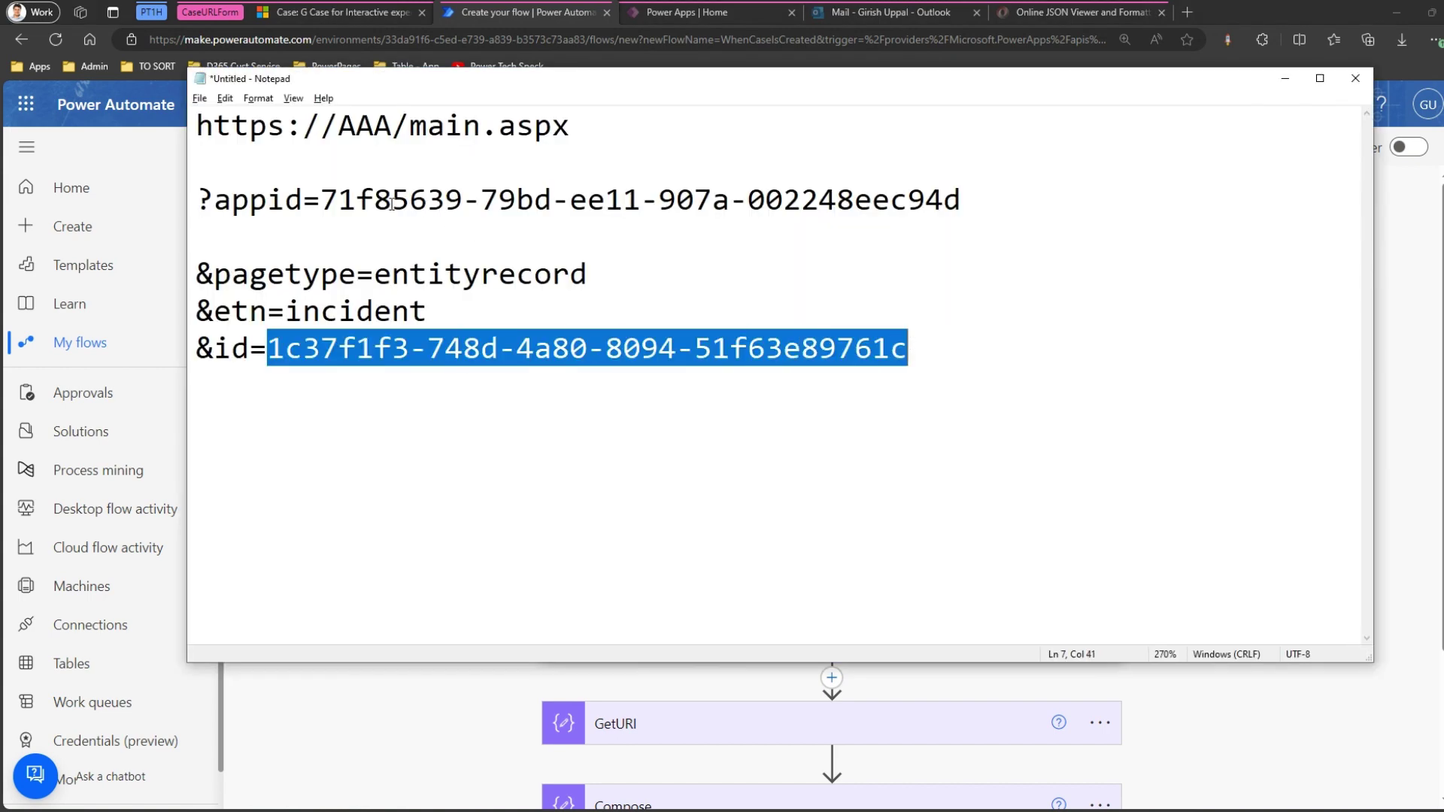
{"action": "left_click", "coordinate": [334, 200]}
{"action": "left_click_drag", "start_coordinate": [321, 200], "coordinate": [961, 181]}
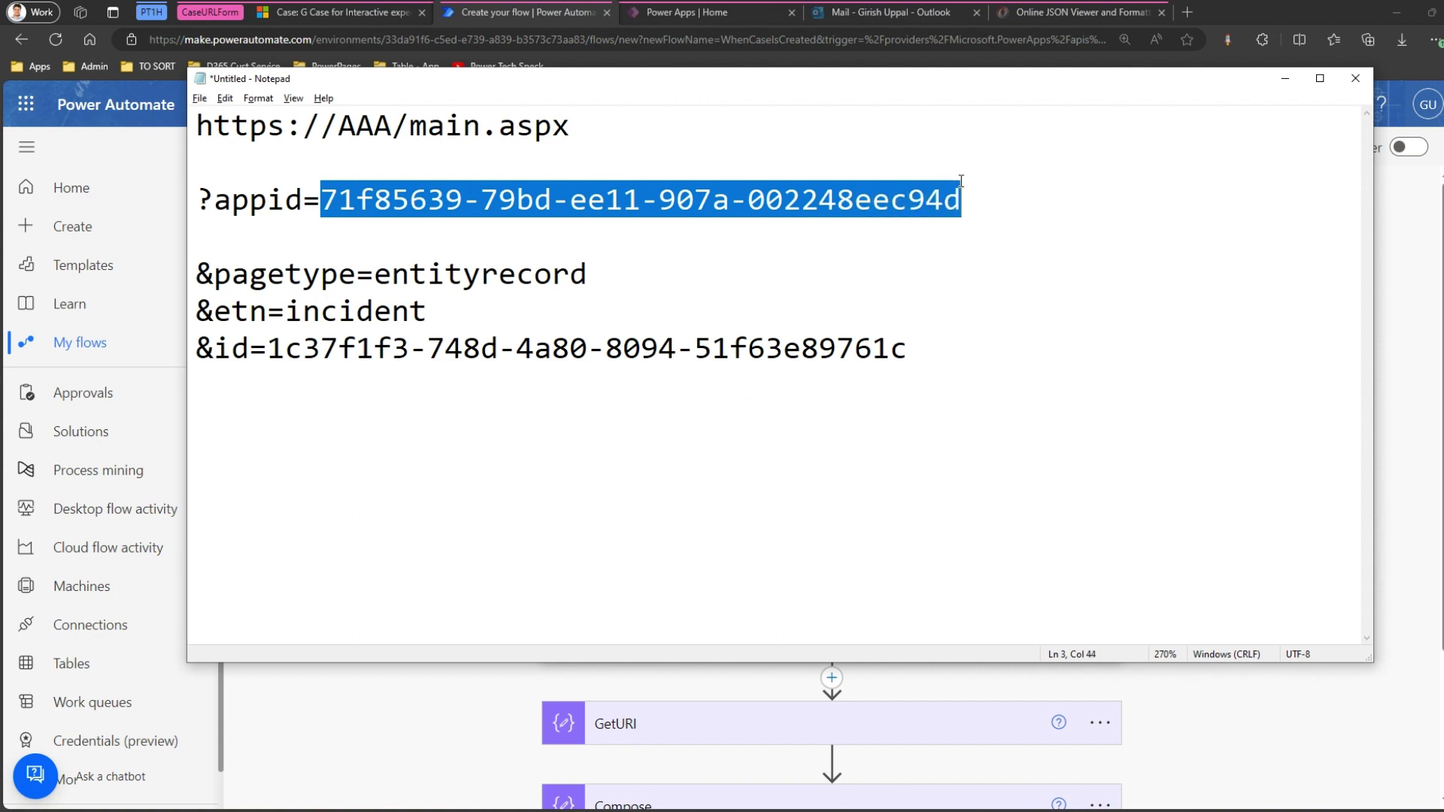
{"action": "left_click", "coordinate": [1285, 79]}
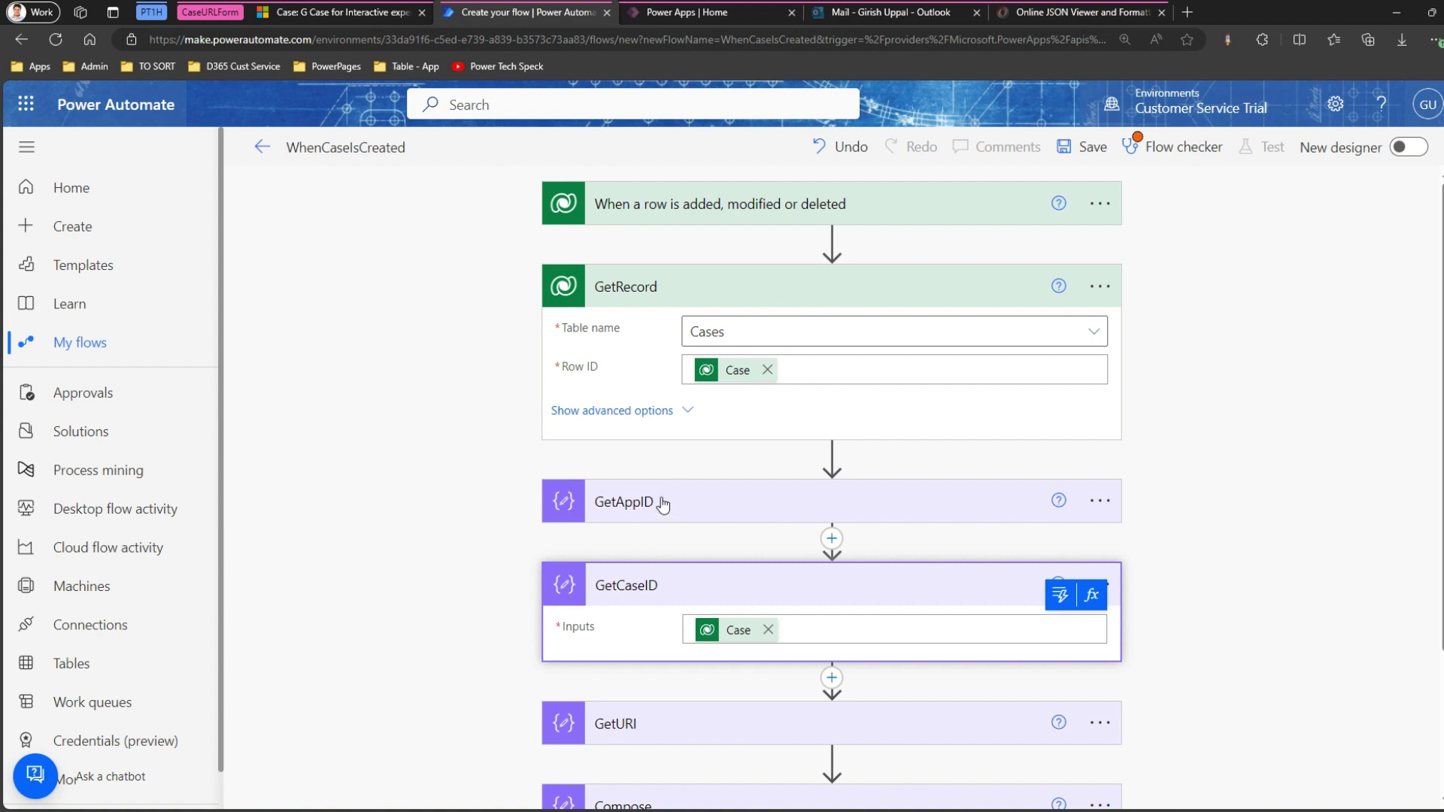
Enter AAA as the GetAppID step's Inputs.
{"action": "left_click", "coordinate": [663, 504]}
{"action": "left_click", "coordinate": [735, 544]}
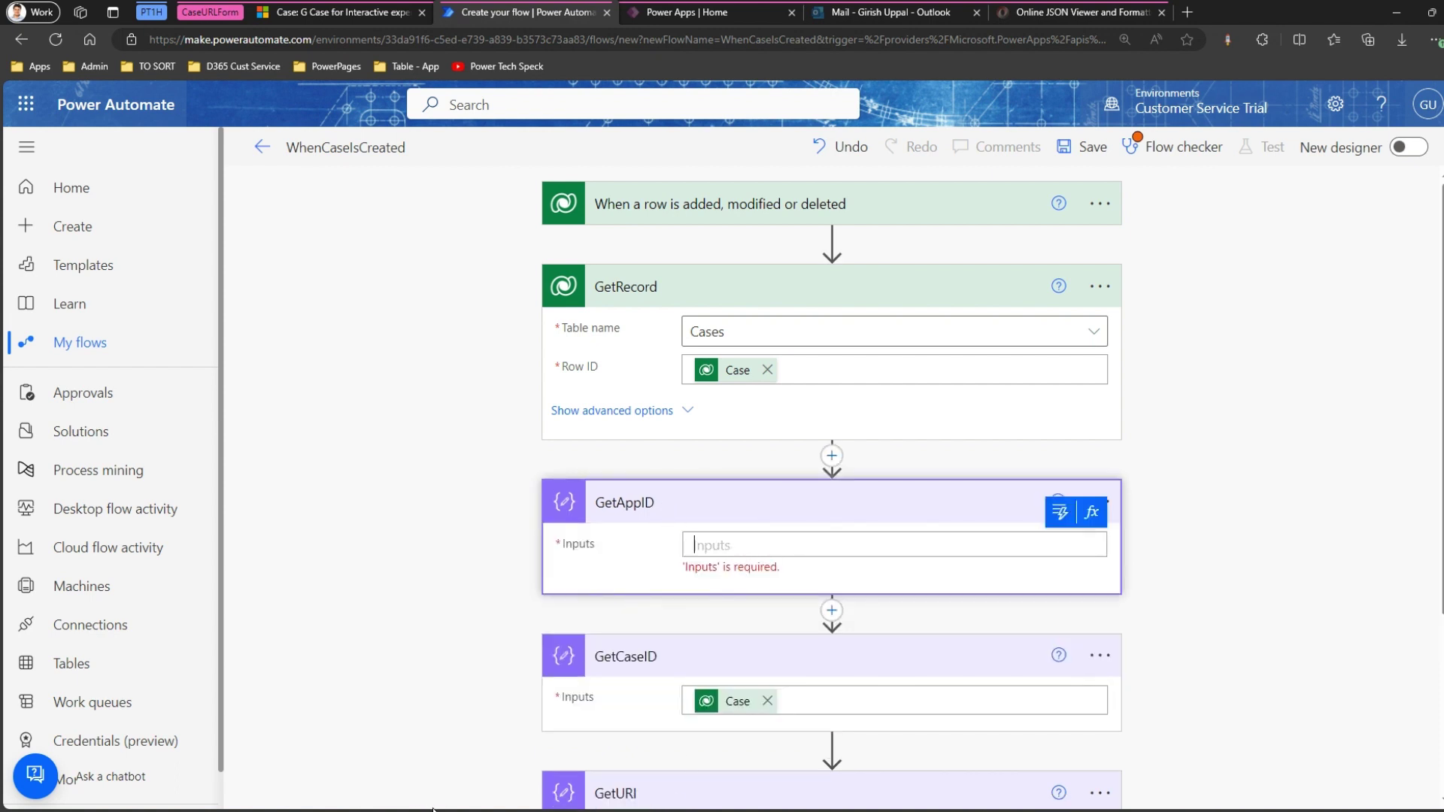
{"action": "type", "text": "AAA"}
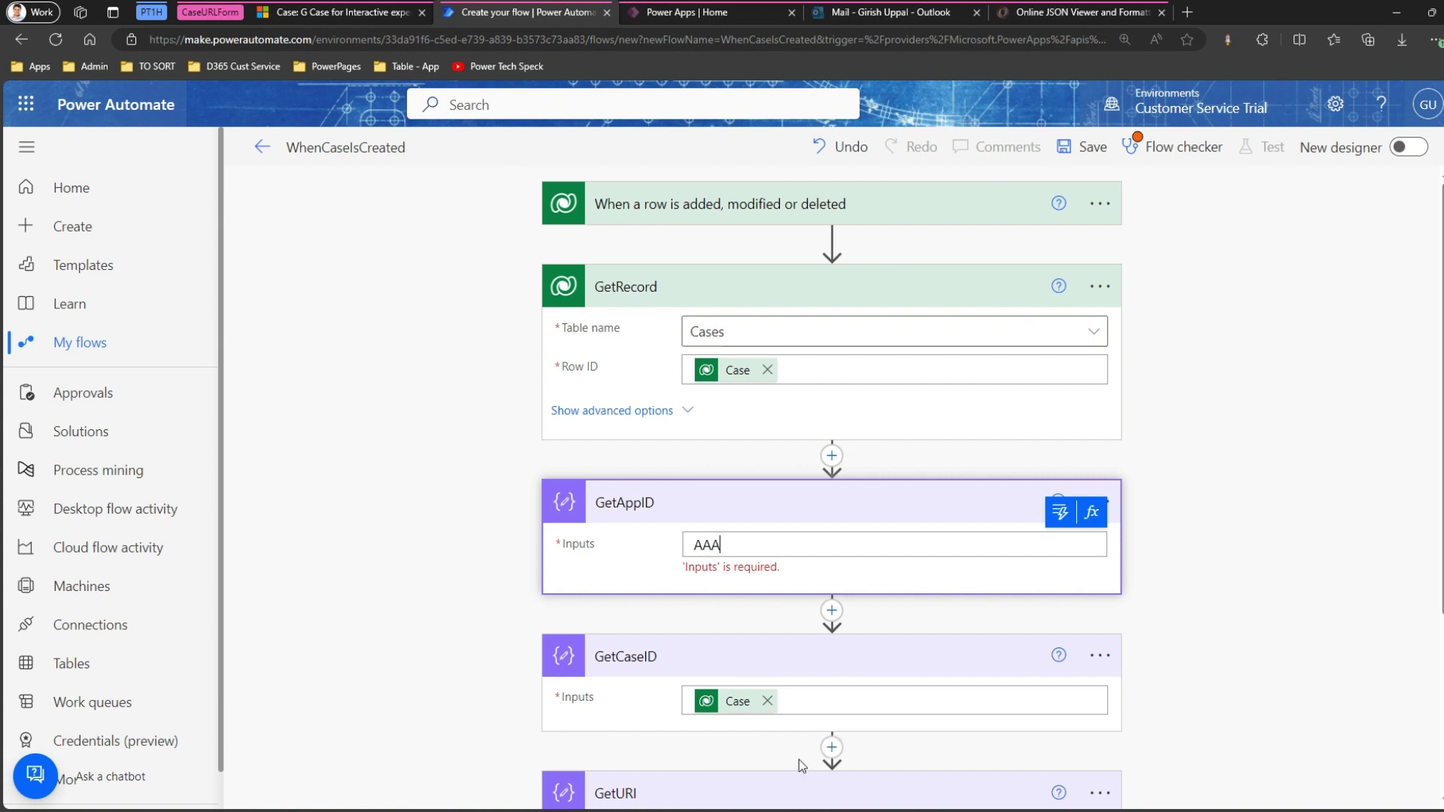
{"action": "scroll", "coordinate": [799, 760], "scroll_direction": "down", "scroll_amount": 3}
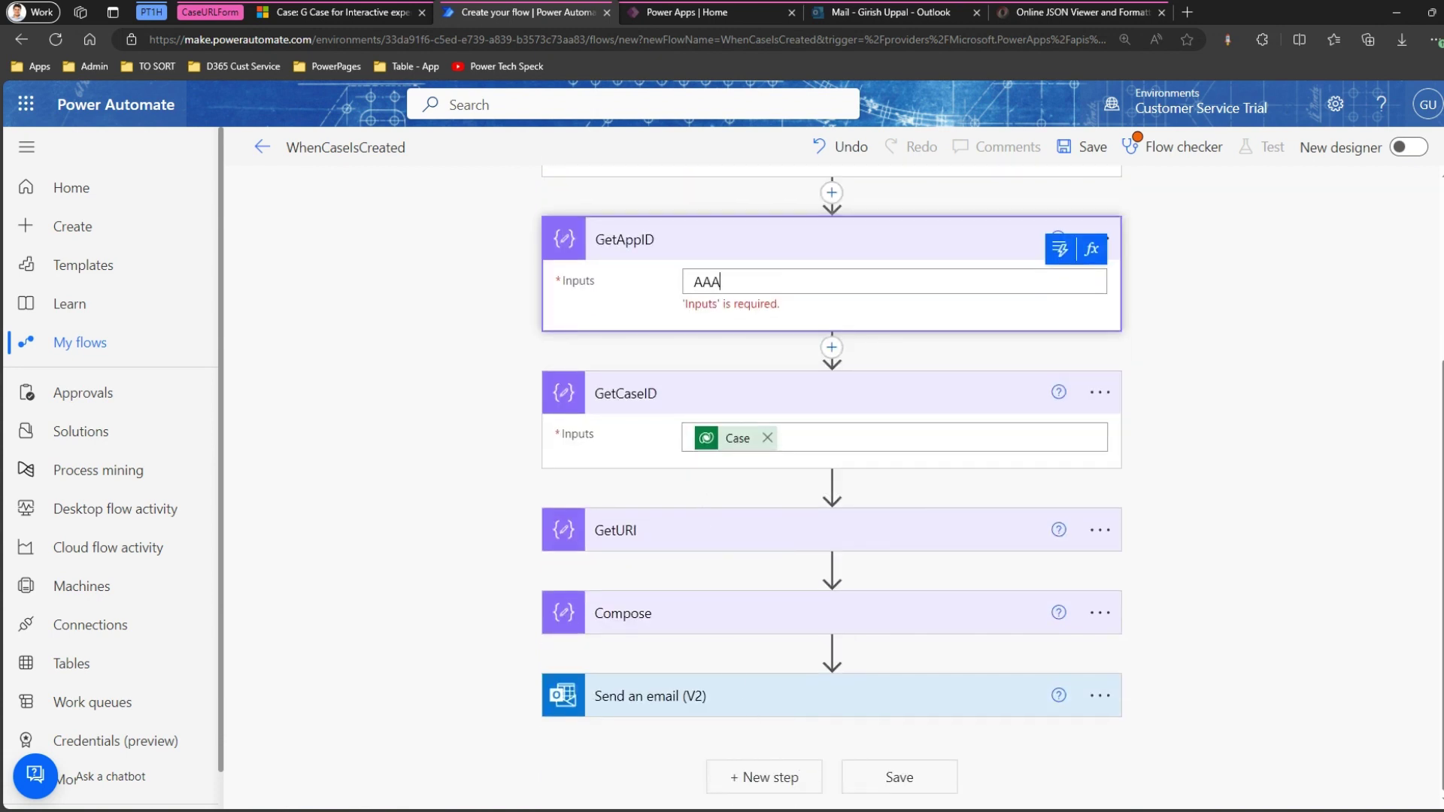
{"action": "key", "text": "alt+Tab"}
{"action": "left_click", "coordinate": [374, 126]}
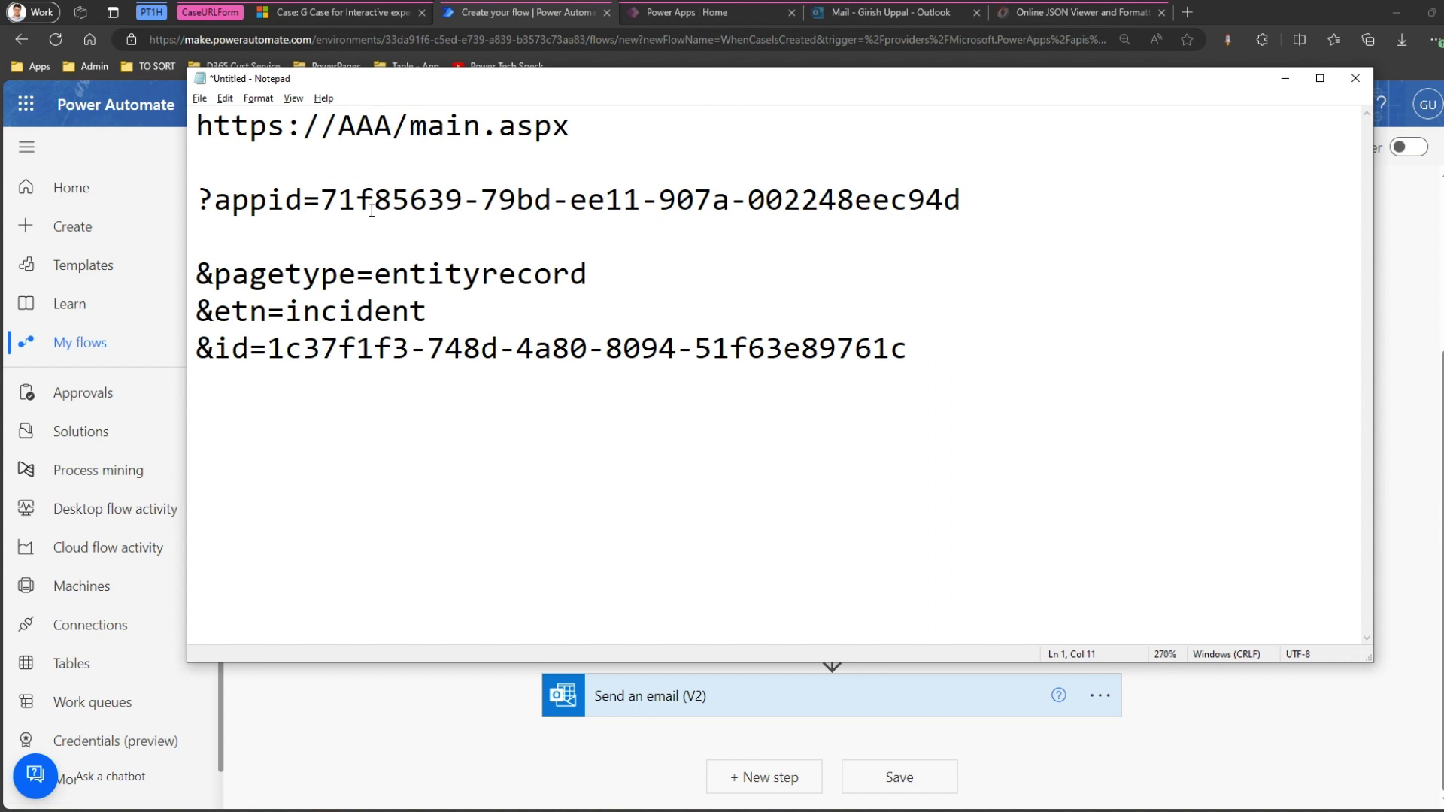
{"action": "left_click", "coordinate": [1286, 78]}
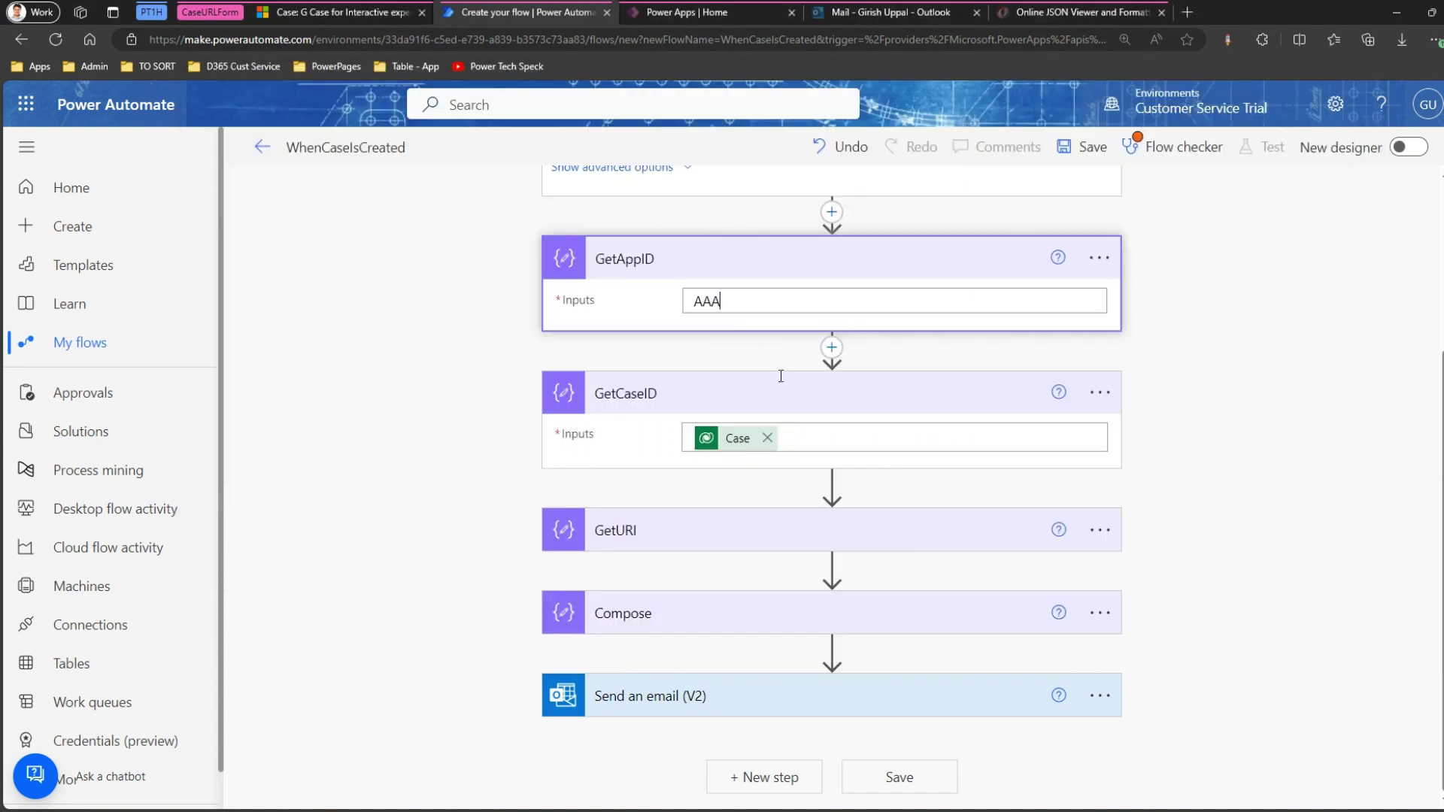
Enter BBB as the GetURI step's Inputs and save the flow.
{"action": "left_click", "coordinate": [726, 531]}
{"action": "left_click", "coordinate": [734, 576]}
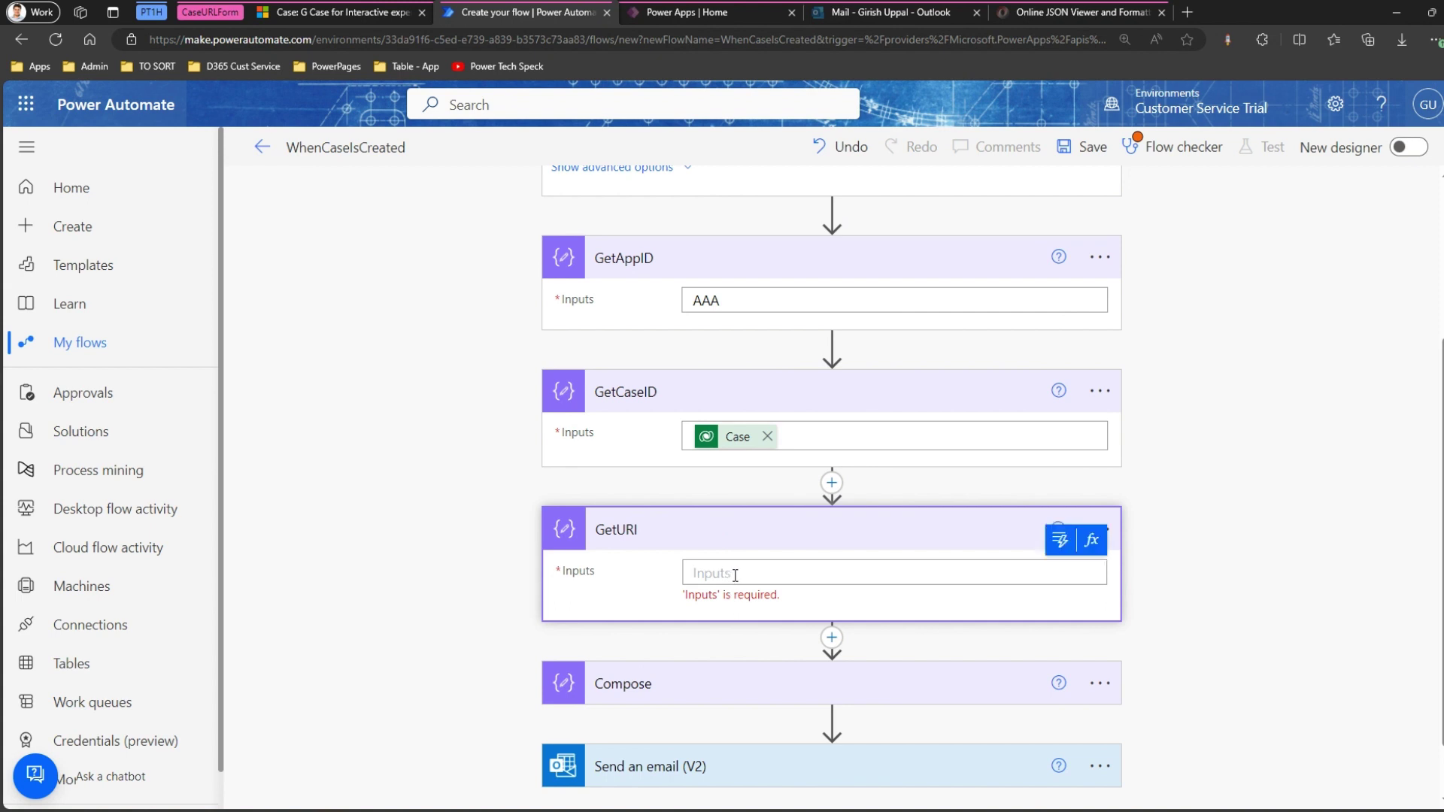
{"action": "type", "text": "BBBB"}
{"action": "key", "text": "BackSpace"}
{"action": "left_click", "coordinate": [1088, 150]}
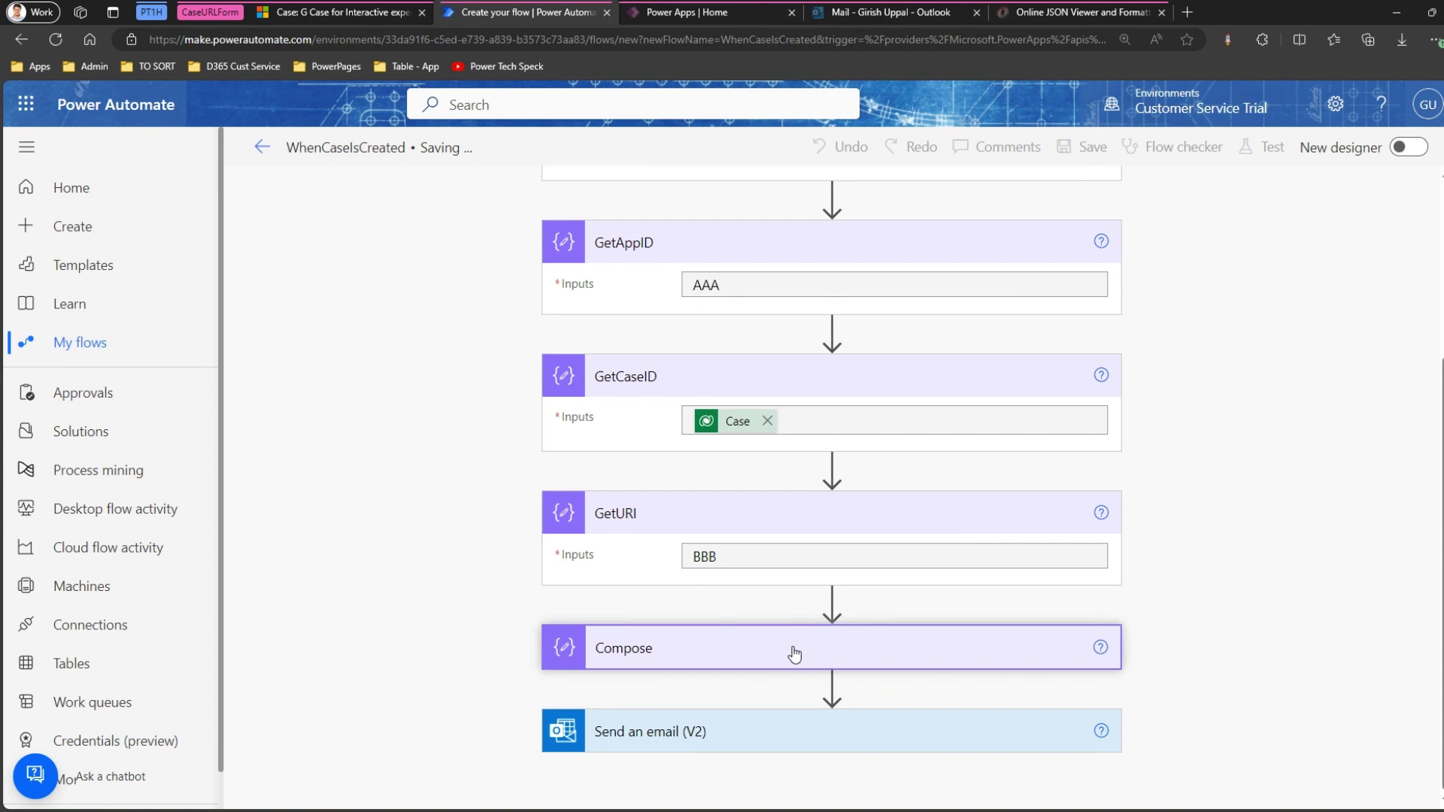
Rename the concat Compose step to ActualCaseURL.
{"action": "left_click", "coordinate": [794, 654]}
{"action": "scroll", "coordinate": [825, 665], "scroll_direction": "down", "scroll_amount": 1}
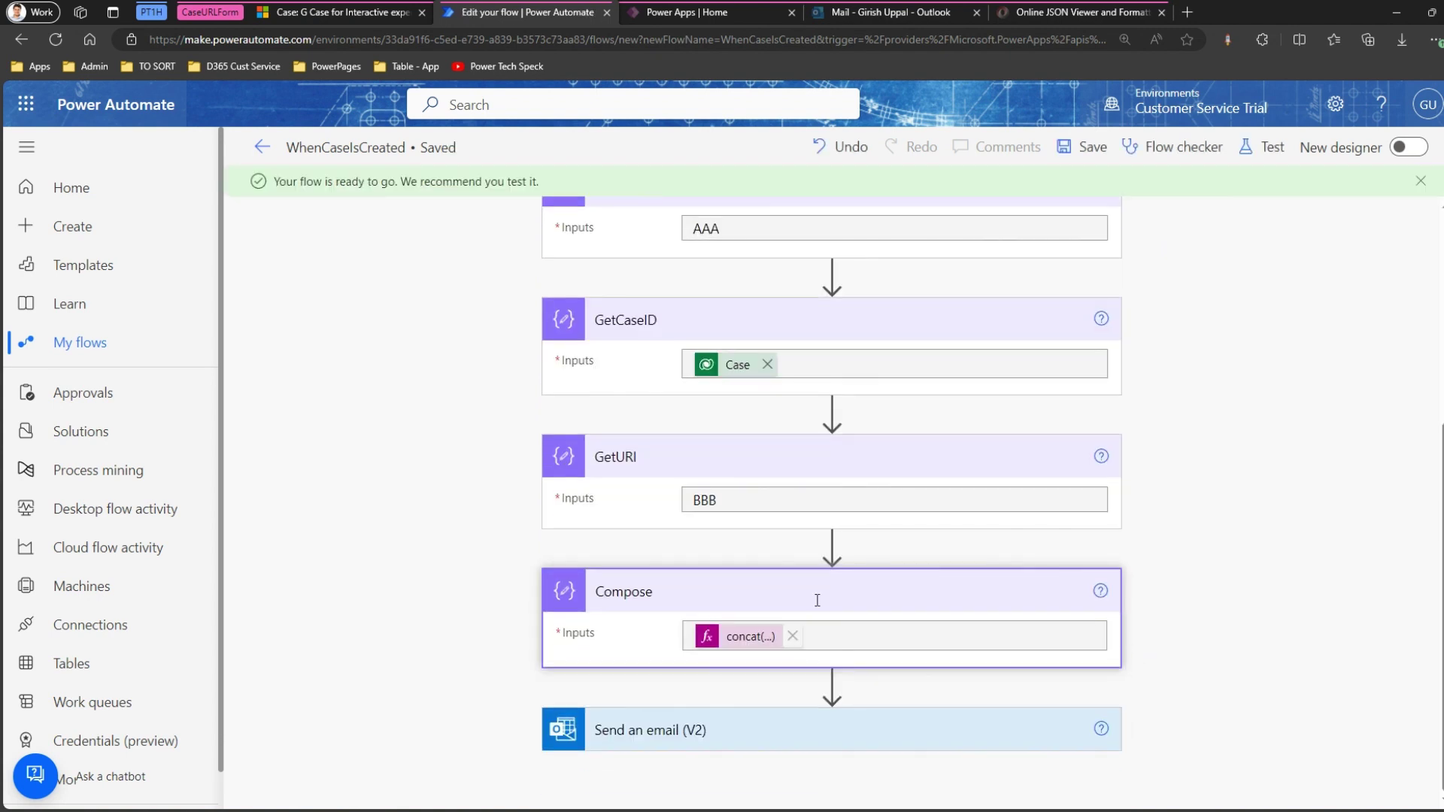
{"action": "left_click", "coordinate": [1100, 594]}
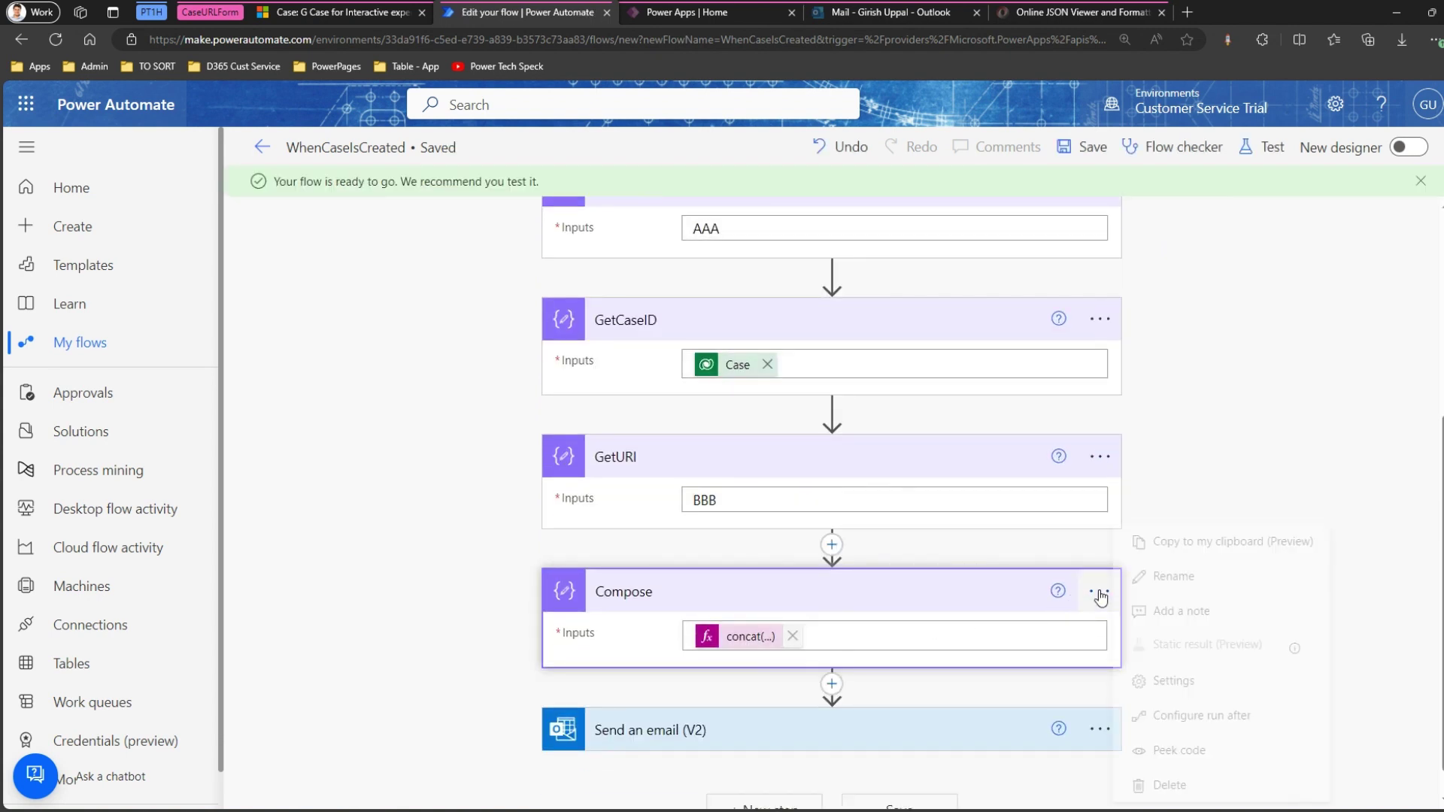
{"action": "left_click", "coordinate": [1173, 578]}
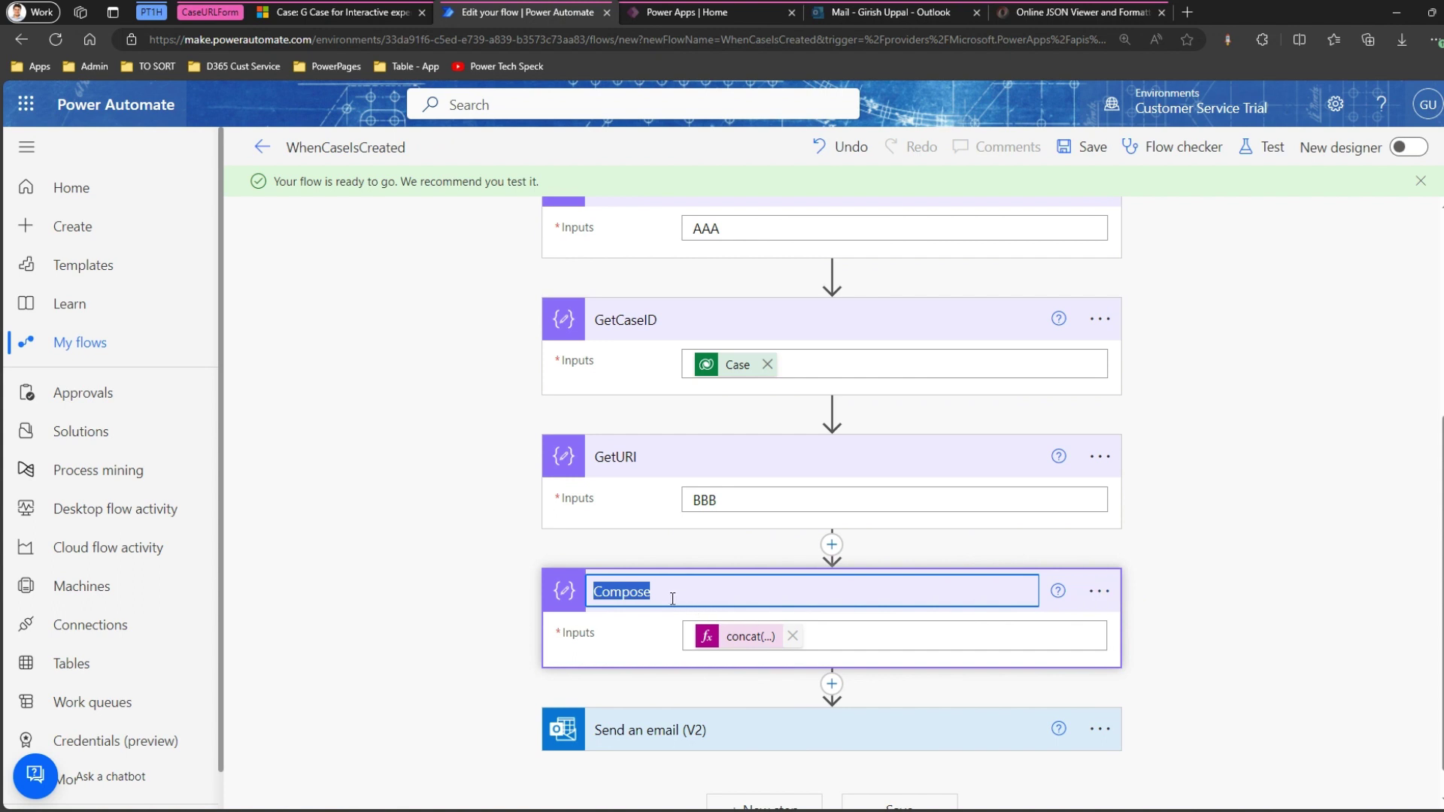
{"action": "type", "text": "ActualCaseURL"}
{"action": "key", "text": "Return"}
{"action": "scroll", "coordinate": [959, 678], "scroll_direction": "down", "scroll_amount": 1}
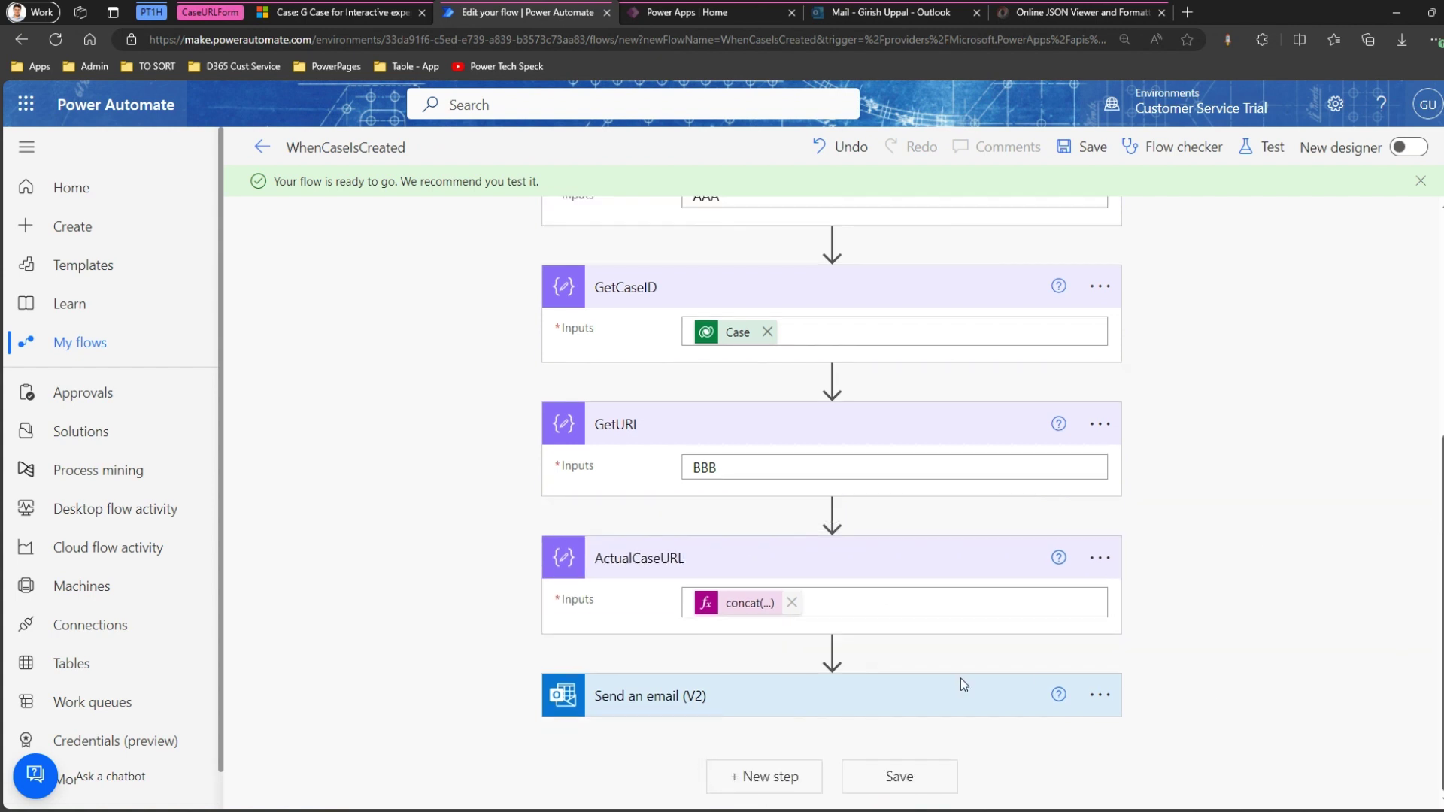
{"action": "left_click", "coordinate": [952, 689]}
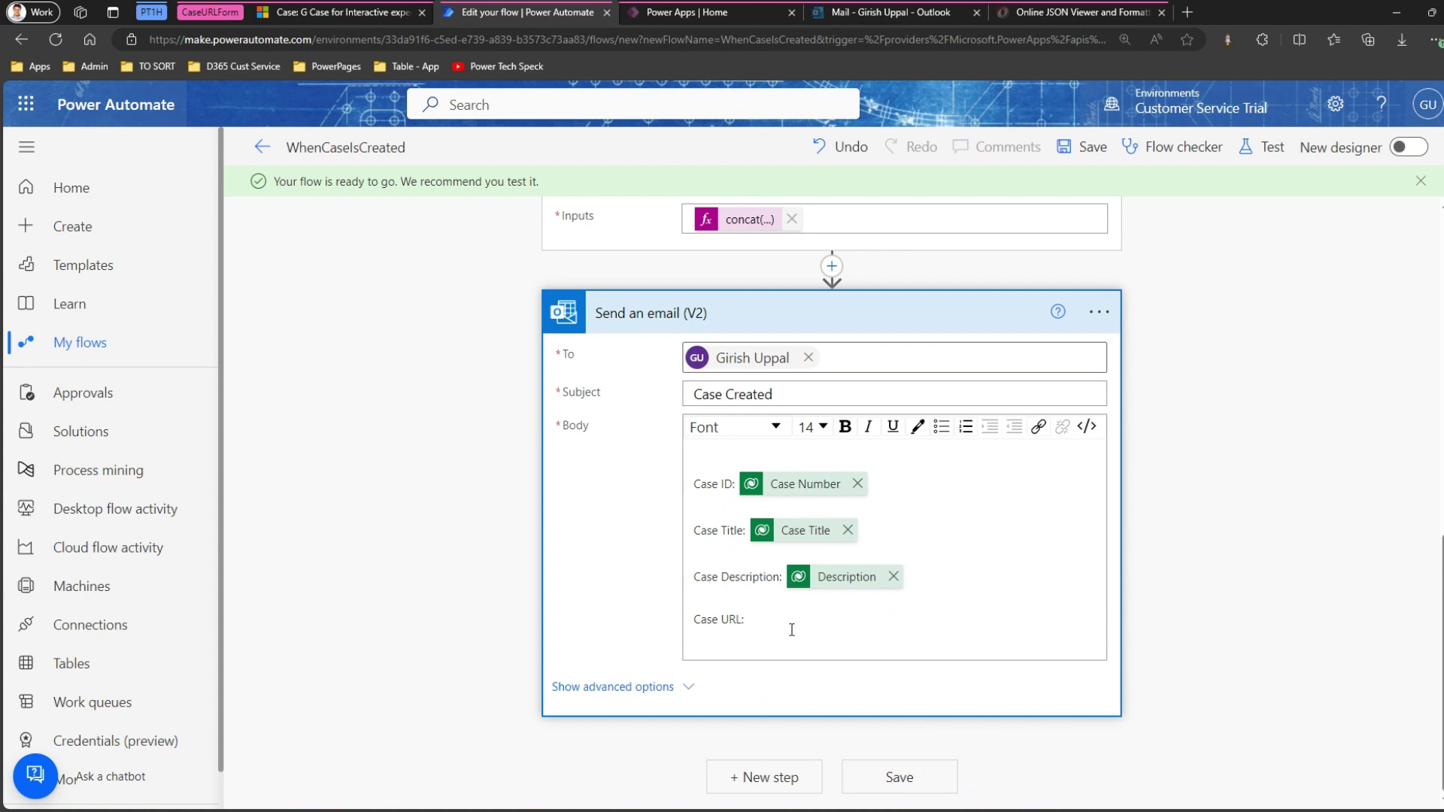
Complete the email's Case URL line with ': ' plus ActualCaseURL Outputs, then save the flow.
{"action": "type", "text": ":"}
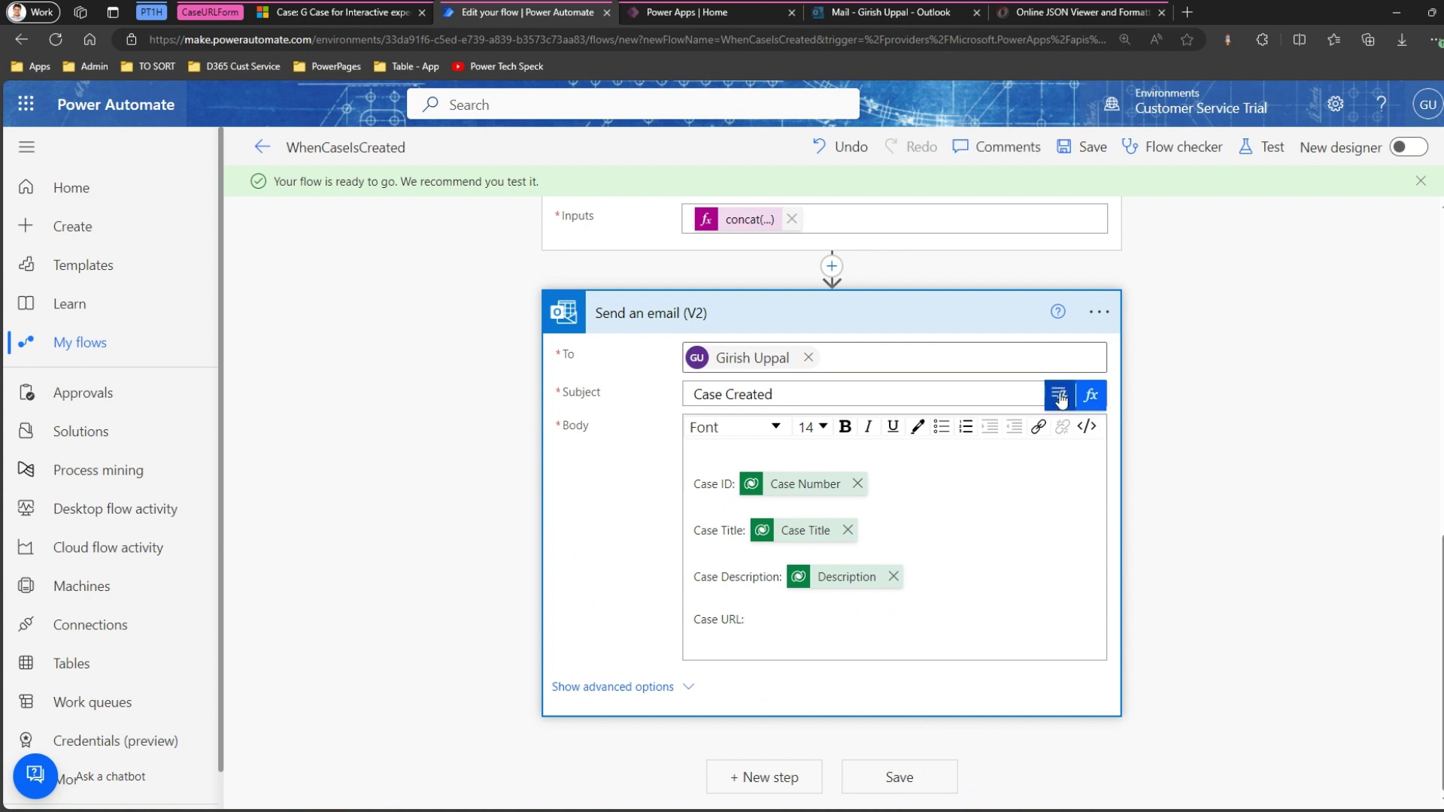
{"action": "left_click", "coordinate": [1058, 397]}
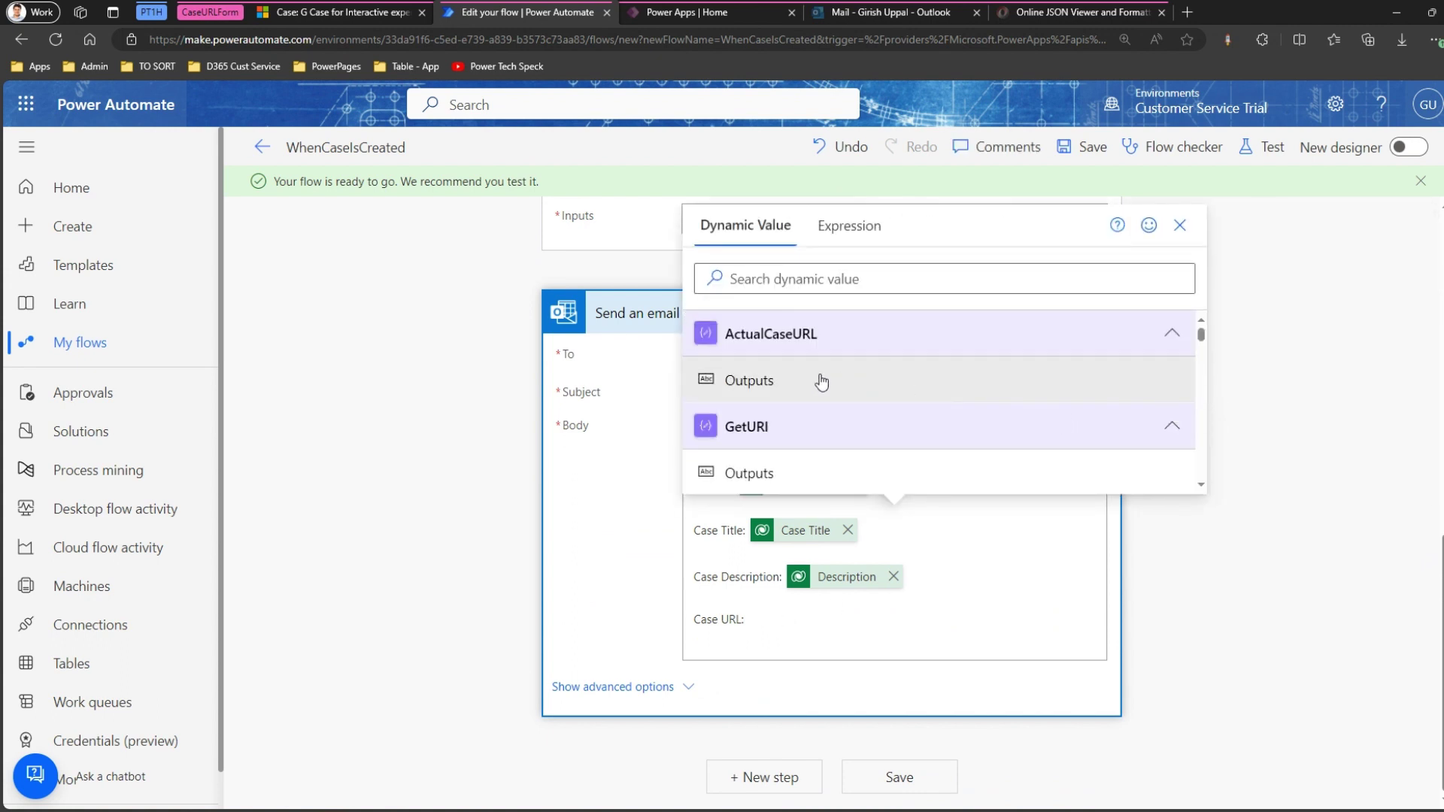
{"action": "left_click", "coordinate": [789, 380]}
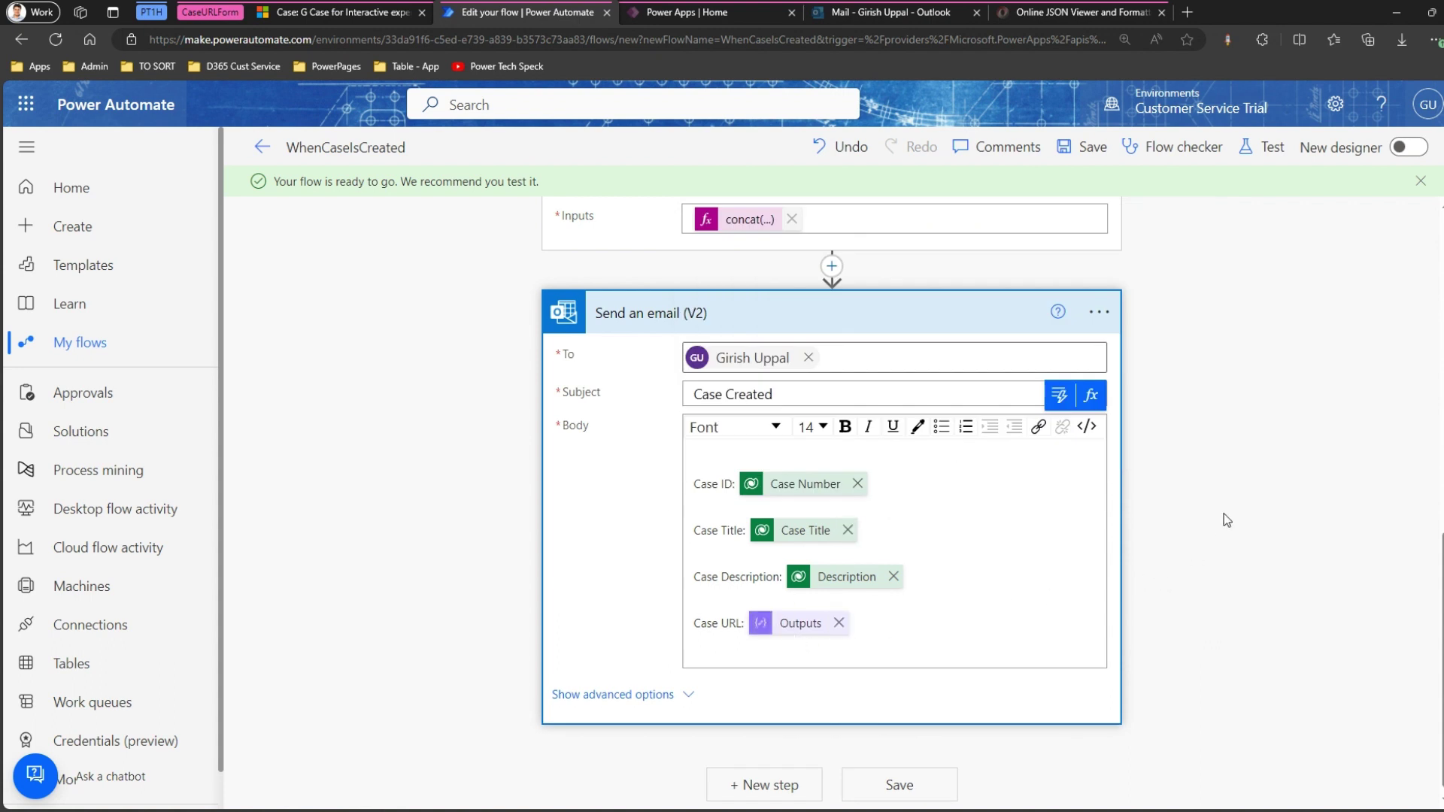
{"action": "left_click", "coordinate": [930, 792]}
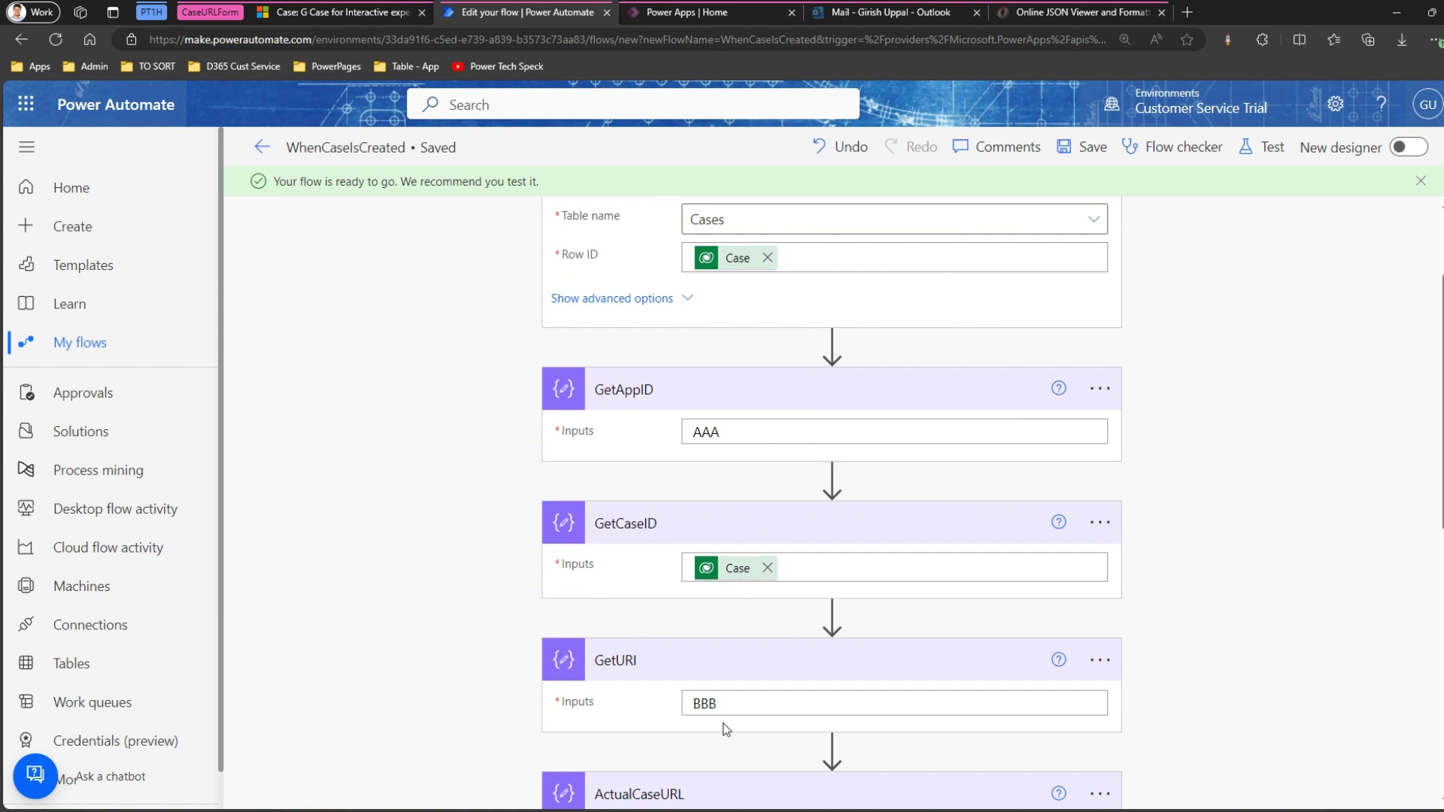
Dismiss the test options without testing and go to the Dynamics 365 Case 2 record.
{"action": "scroll", "coordinate": [660, 728], "scroll_direction": "down", "scroll_amount": 7}
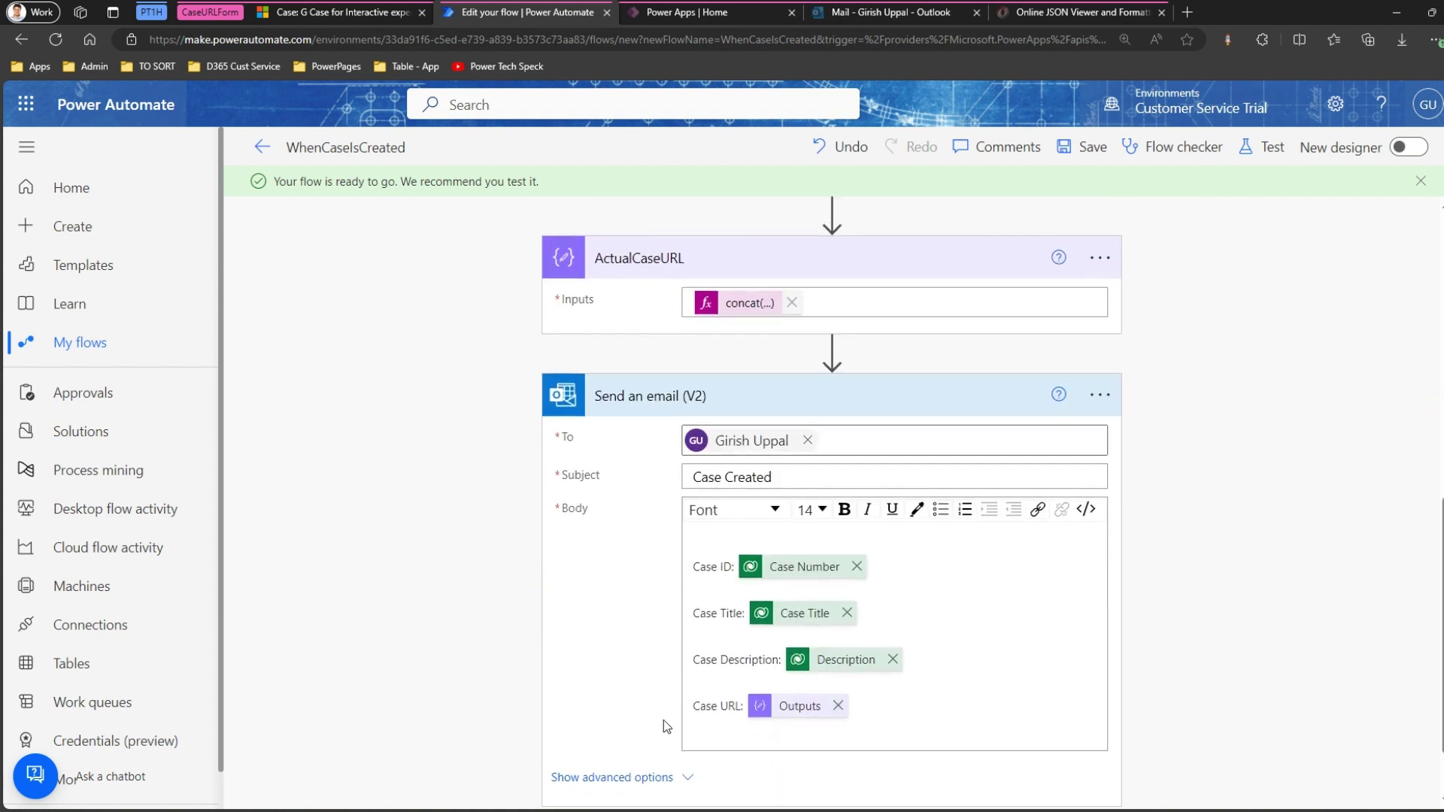
{"action": "scroll", "coordinate": [663, 720], "scroll_direction": "up", "scroll_amount": 9}
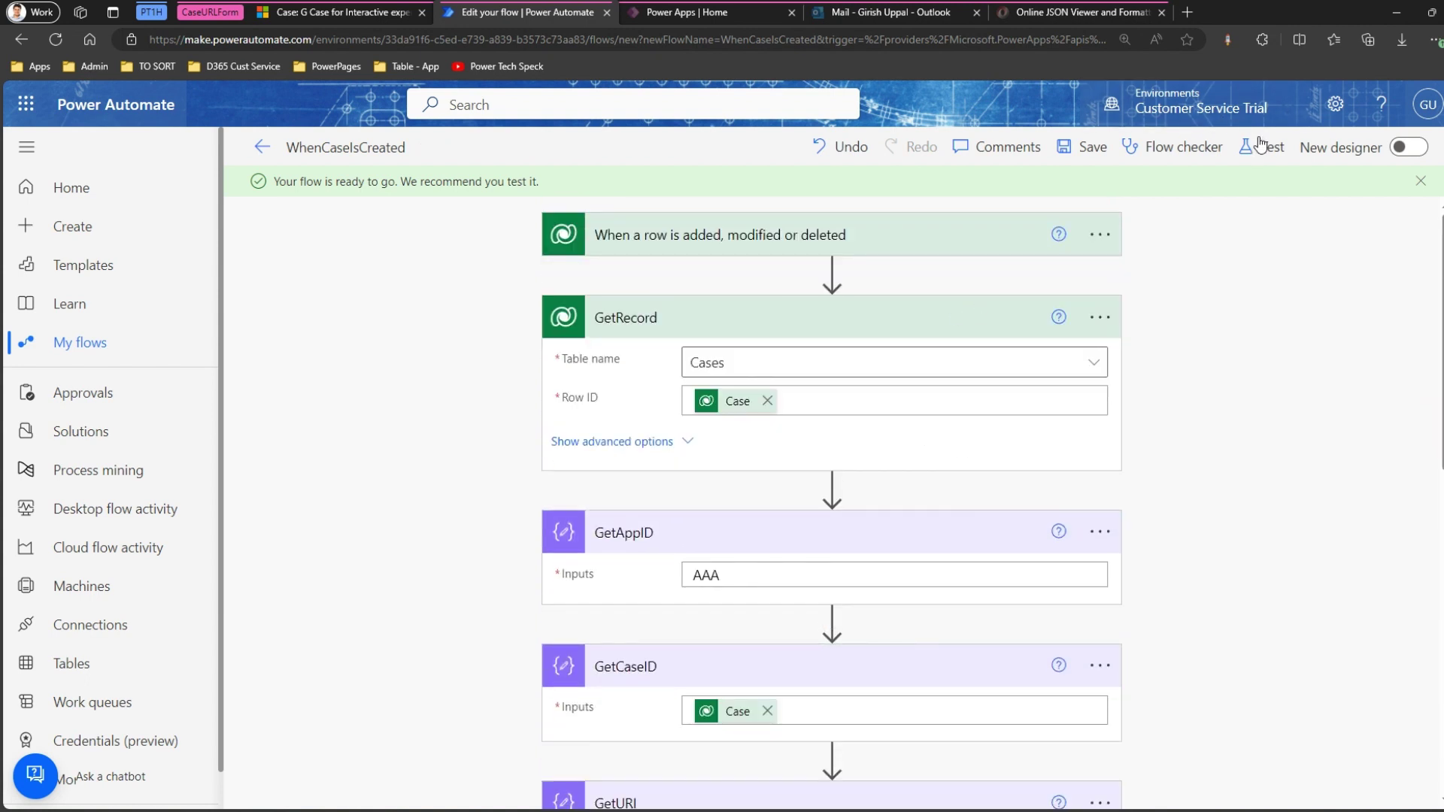
{"action": "left_click", "coordinate": [1260, 144]}
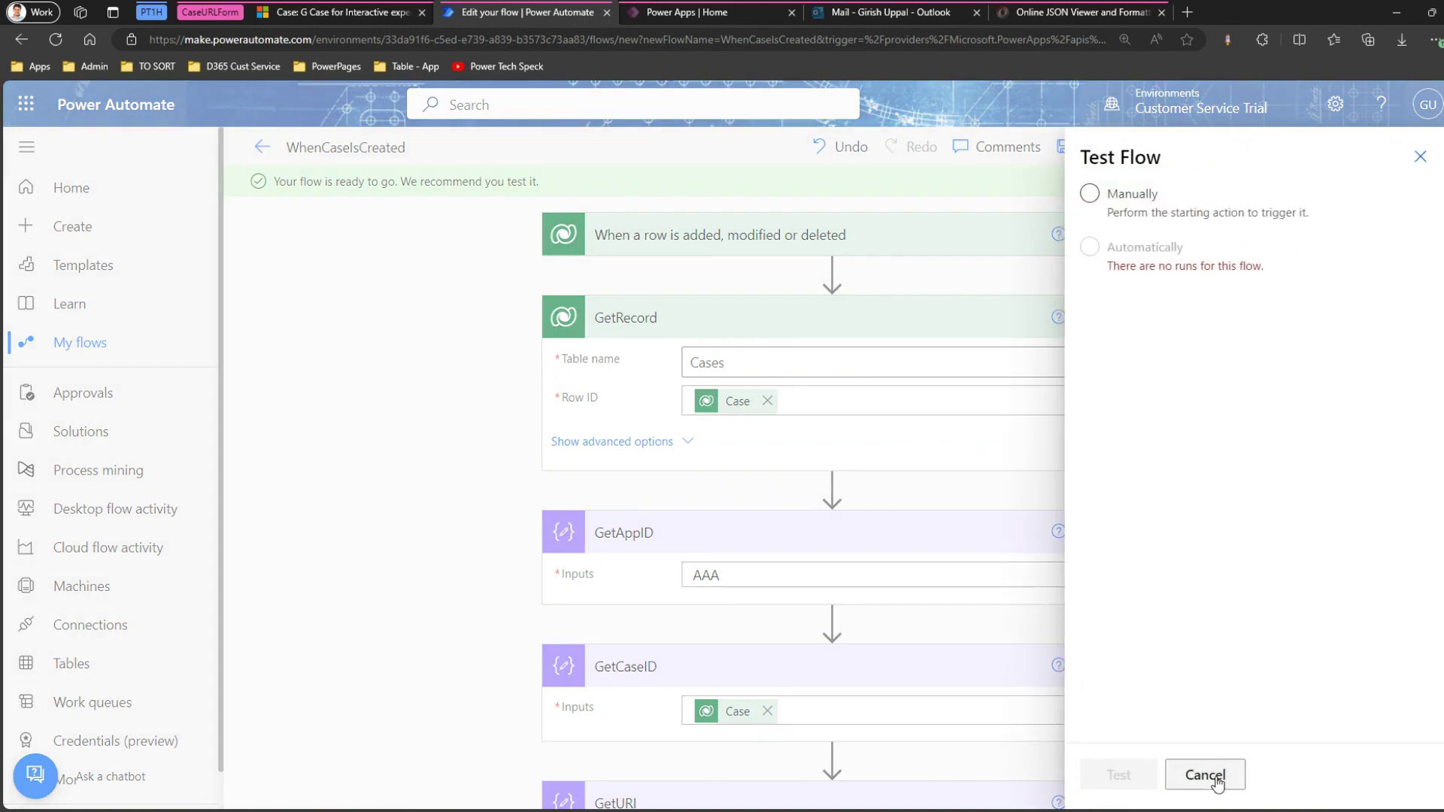
{"action": "left_click", "coordinate": [1244, 775]}
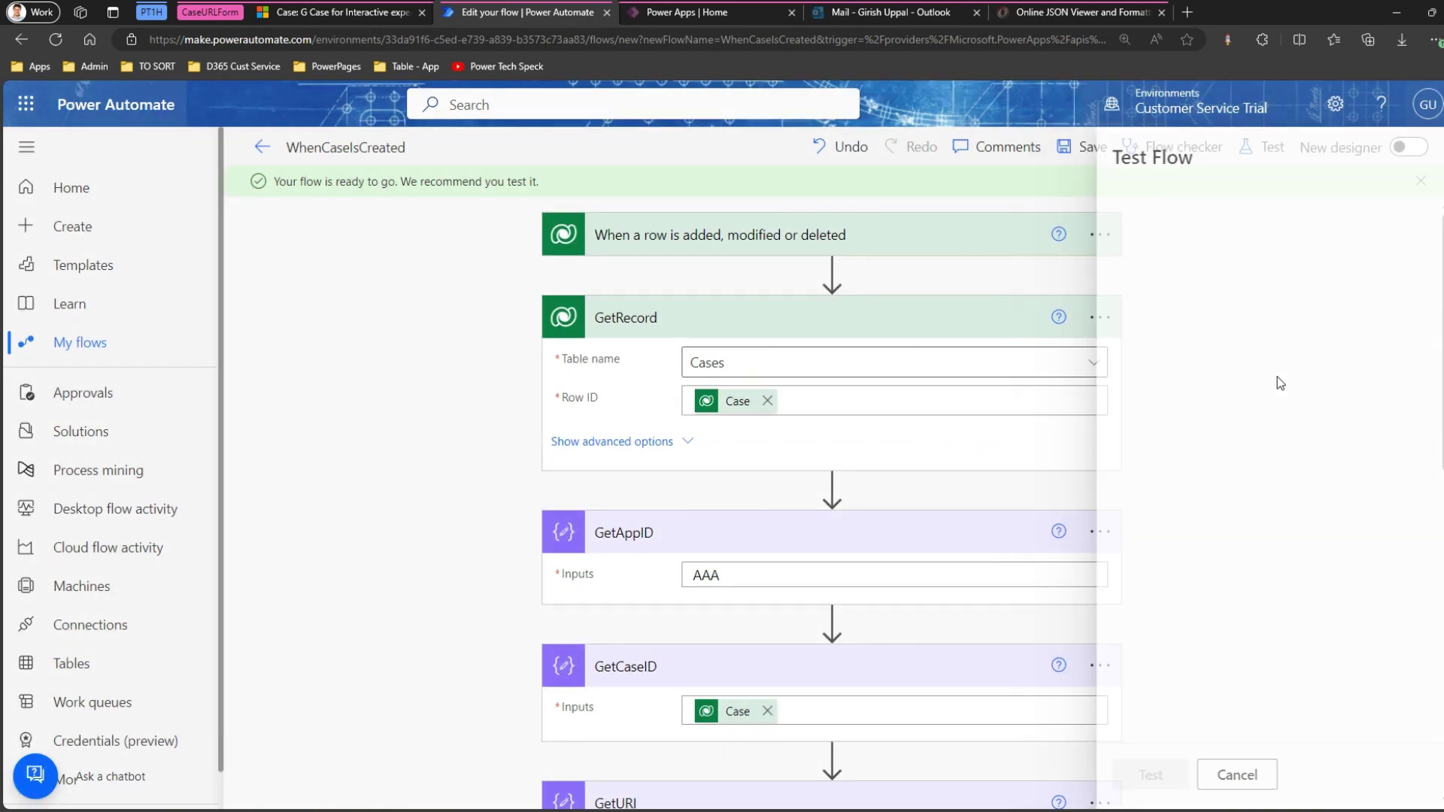
{"action": "left_click", "coordinate": [341, 13]}
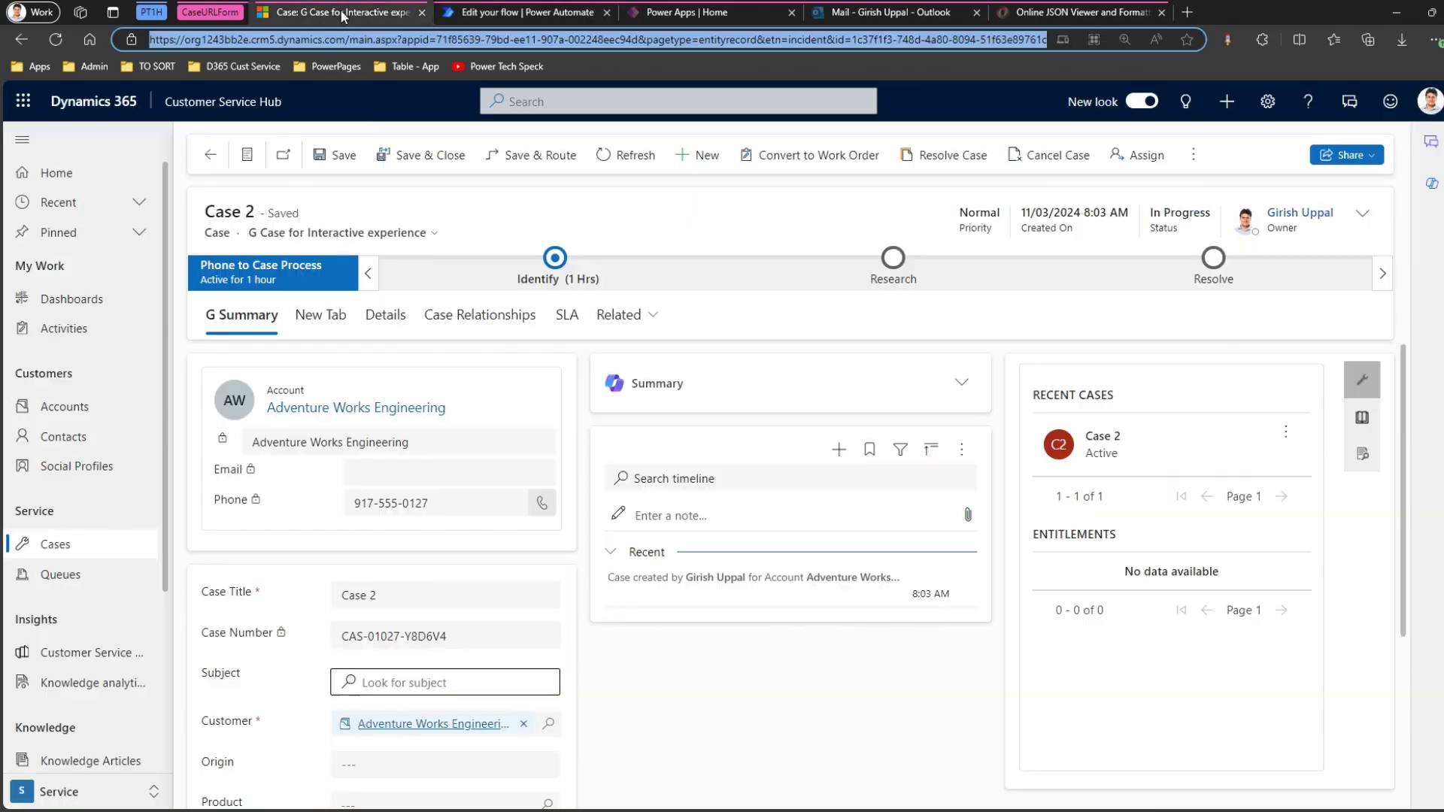
Start a new case titled 'dsfsdfdsfdsf' from the cases list.
{"action": "left_click", "coordinate": [83, 545]}
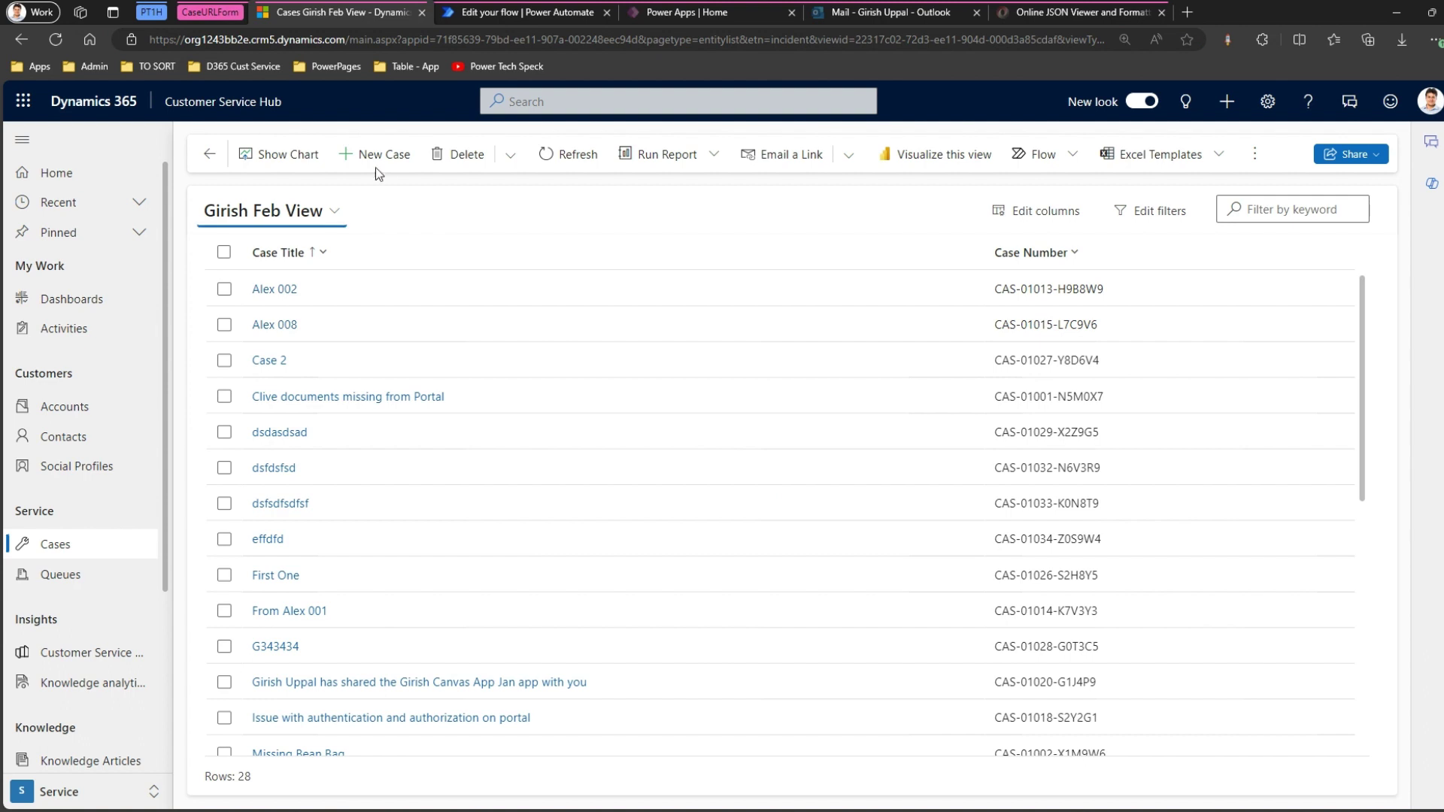
{"action": "left_click", "coordinate": [384, 156]}
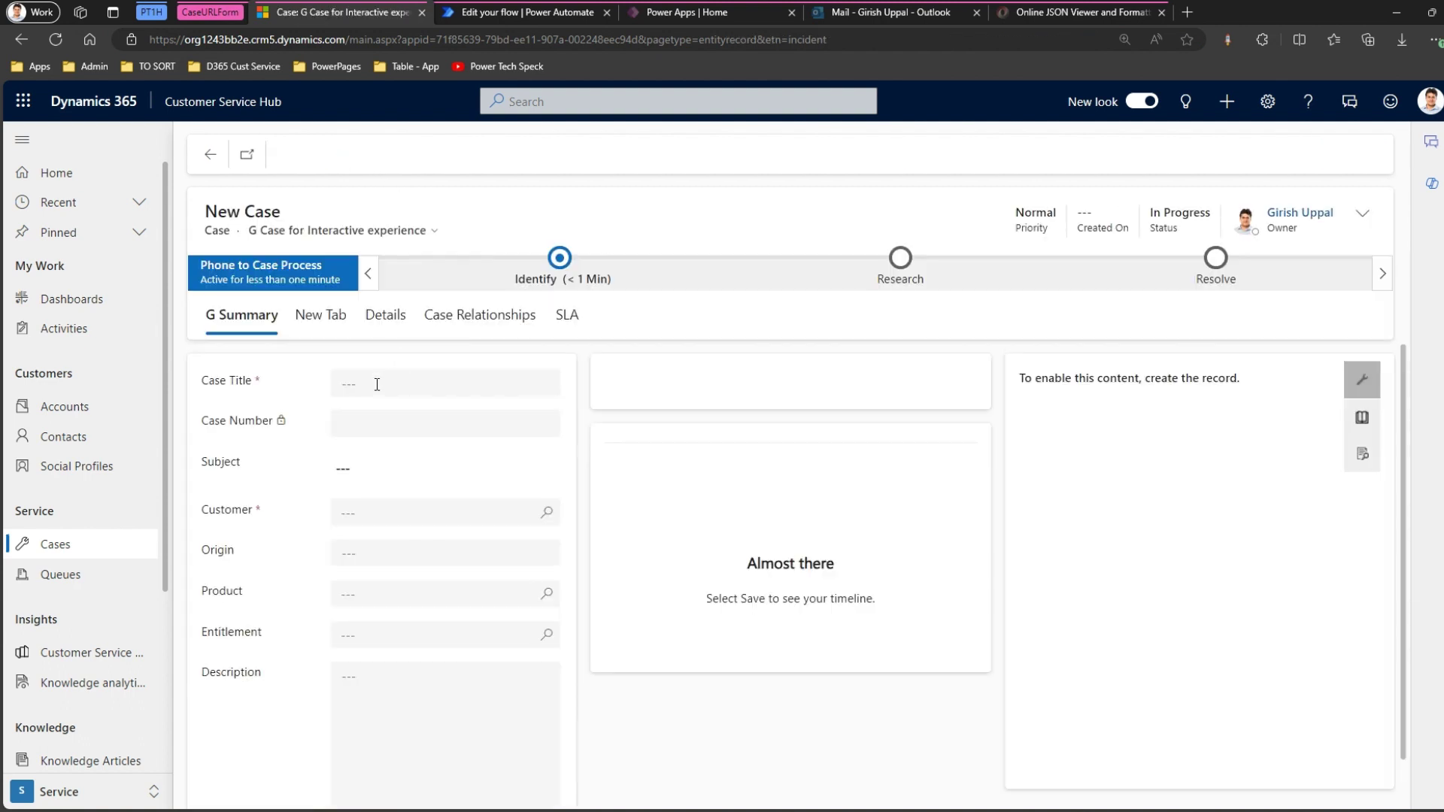
{"action": "left_click", "coordinate": [378, 382]}
{"action": "type", "text": "dsfsdfdsfdsf"}
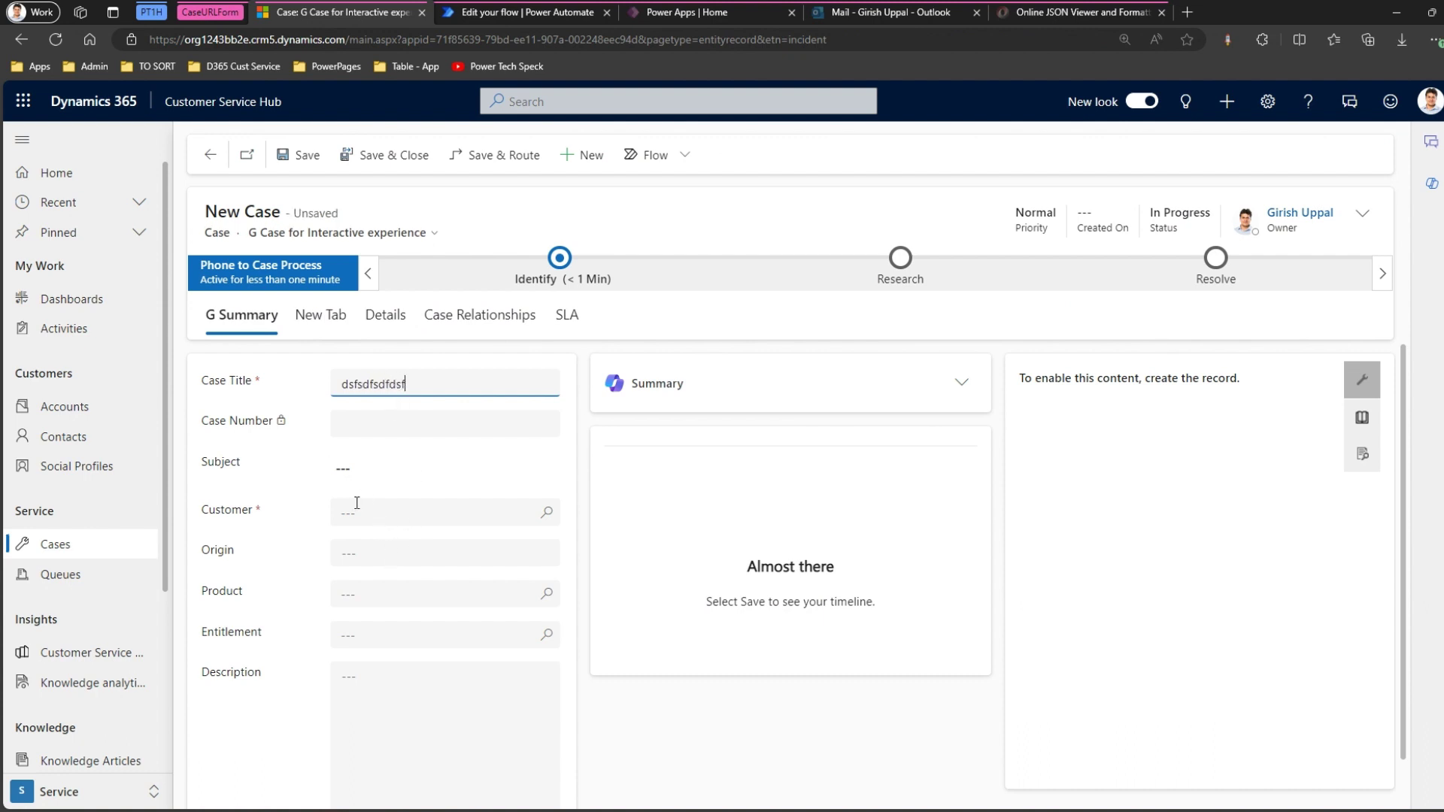
Set a recent contact as customer, add description 'sdfsfsd', save the case and return to the flow editor.
{"action": "left_click", "coordinate": [373, 513]}
{"action": "left_click", "coordinate": [395, 582]}
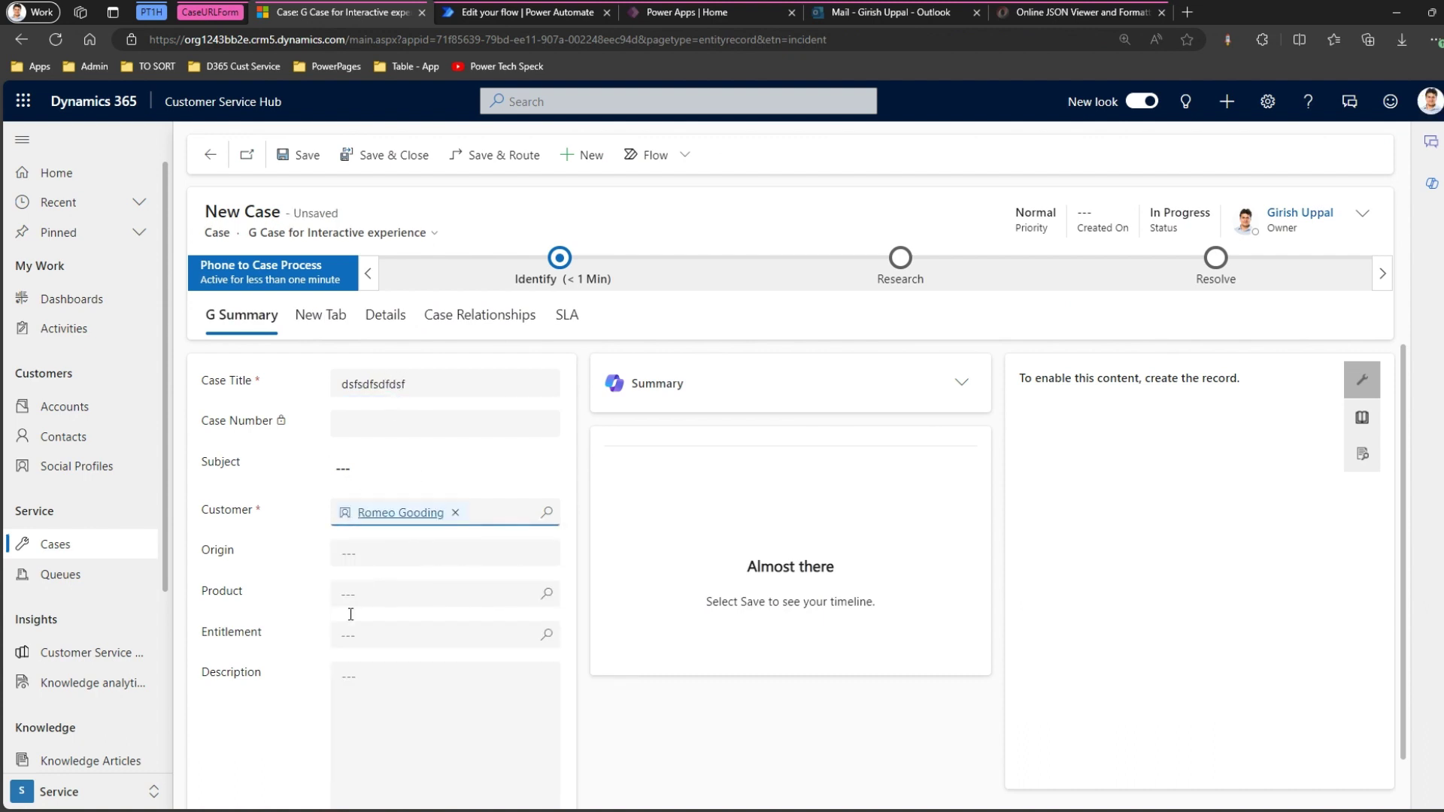
{"action": "scroll", "coordinate": [434, 677], "scroll_direction": "down", "scroll_amount": 4}
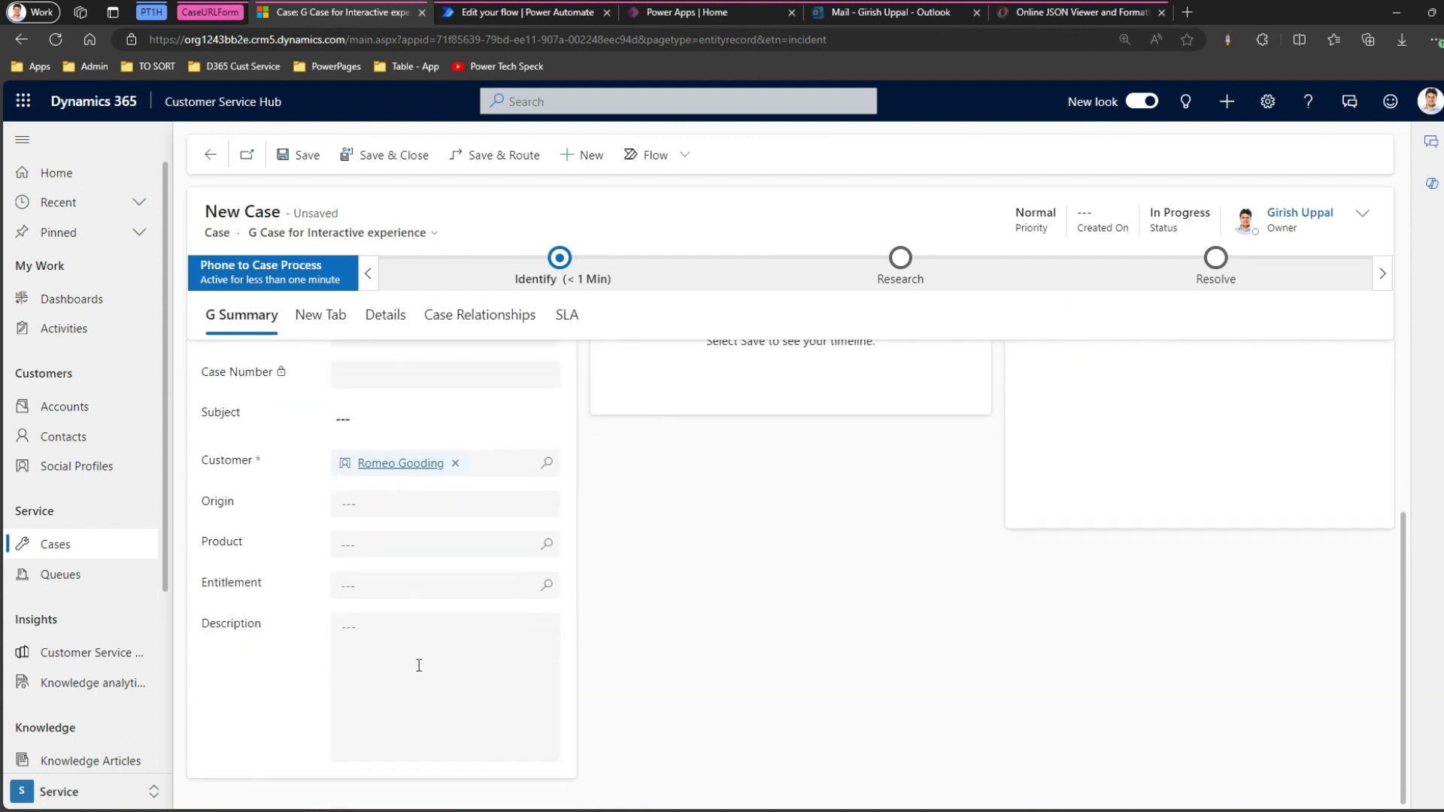
{"action": "left_click", "coordinate": [419, 668]}
{"action": "type", "text": "sdfsfsd"}
{"action": "left_click", "coordinate": [315, 156]}
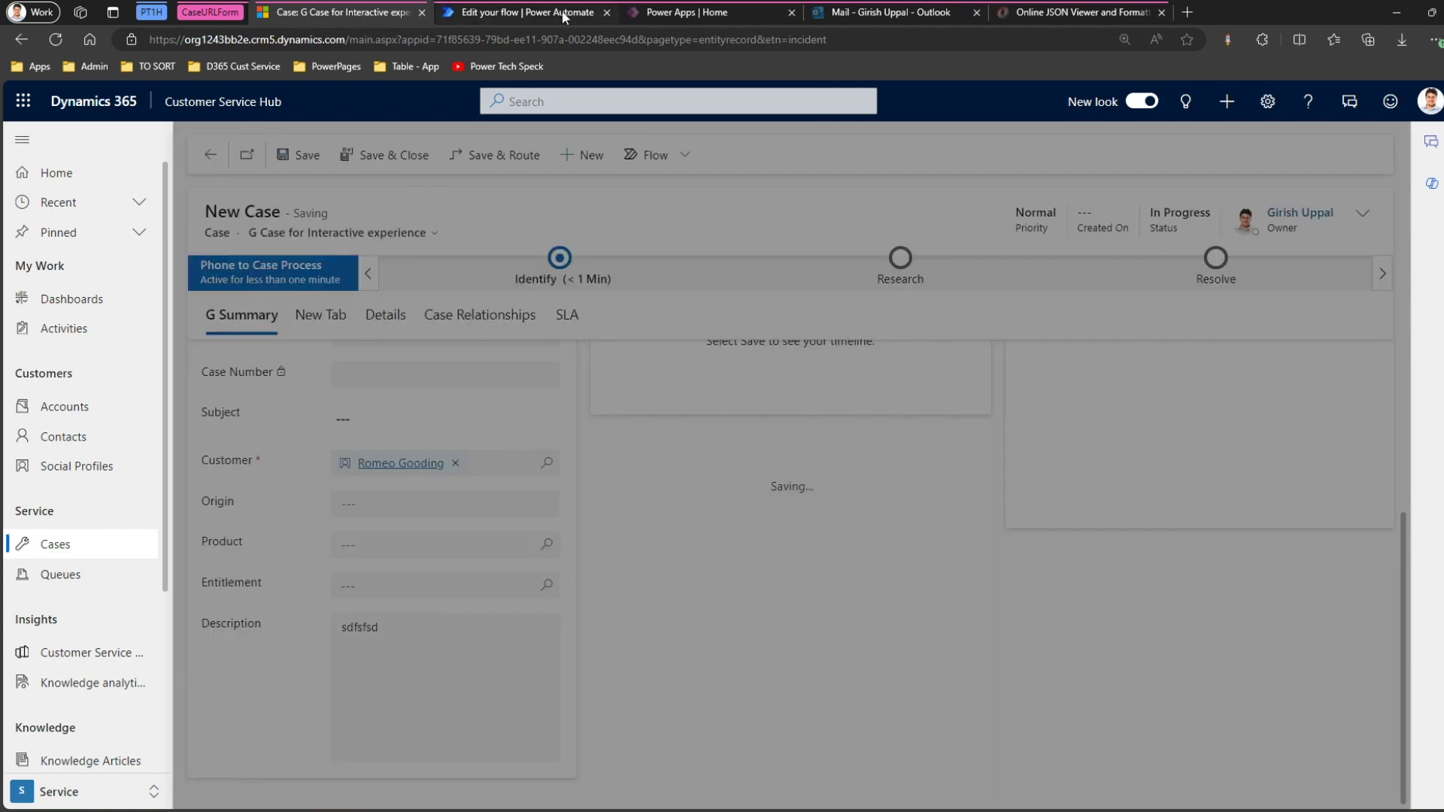
{"action": "left_click", "coordinate": [562, 10]}
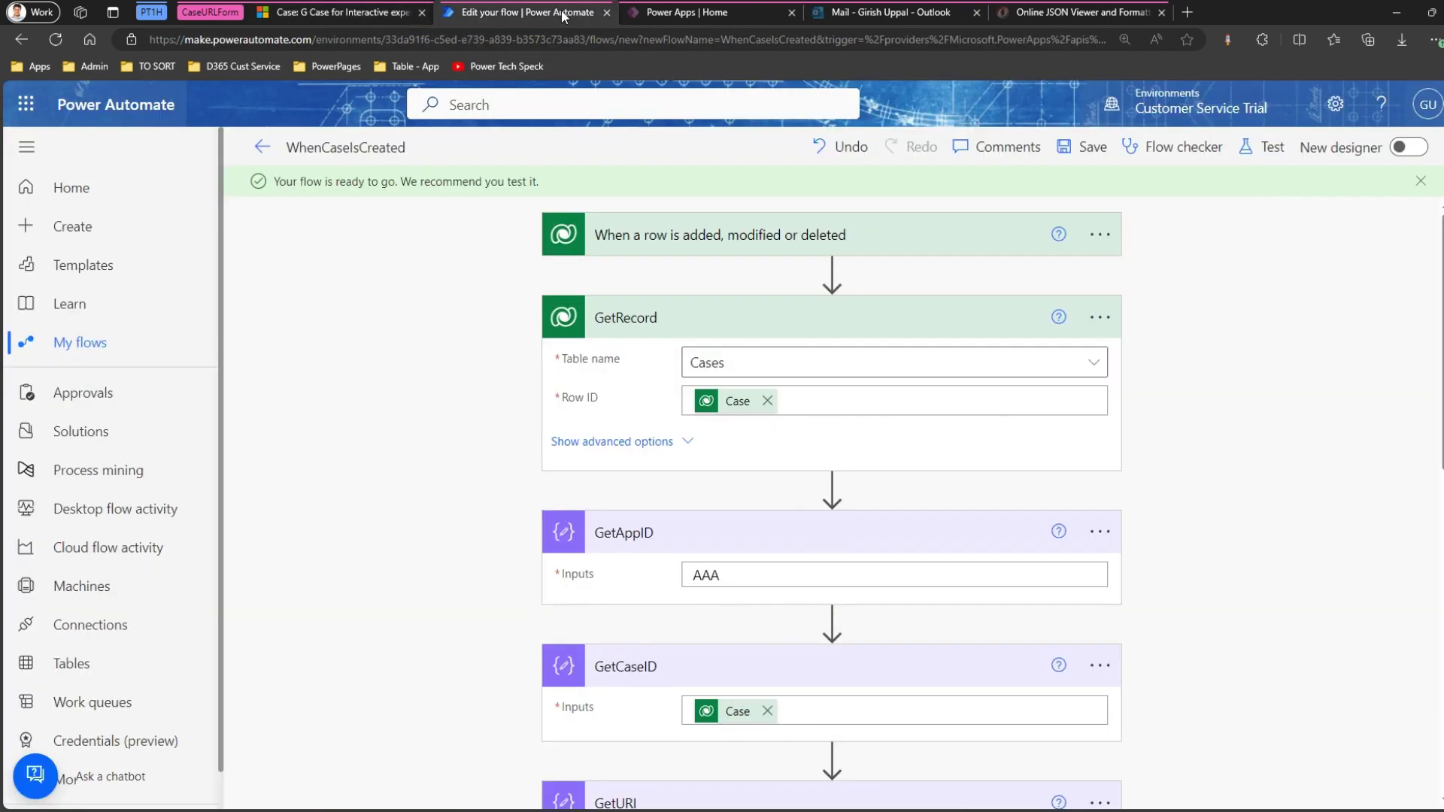
Duplicate the flow editor tab, then go back to the saved case in Dynamics 365.
{"action": "right_click", "coordinate": [562, 12]}
{"action": "left_click", "coordinate": [615, 130]}
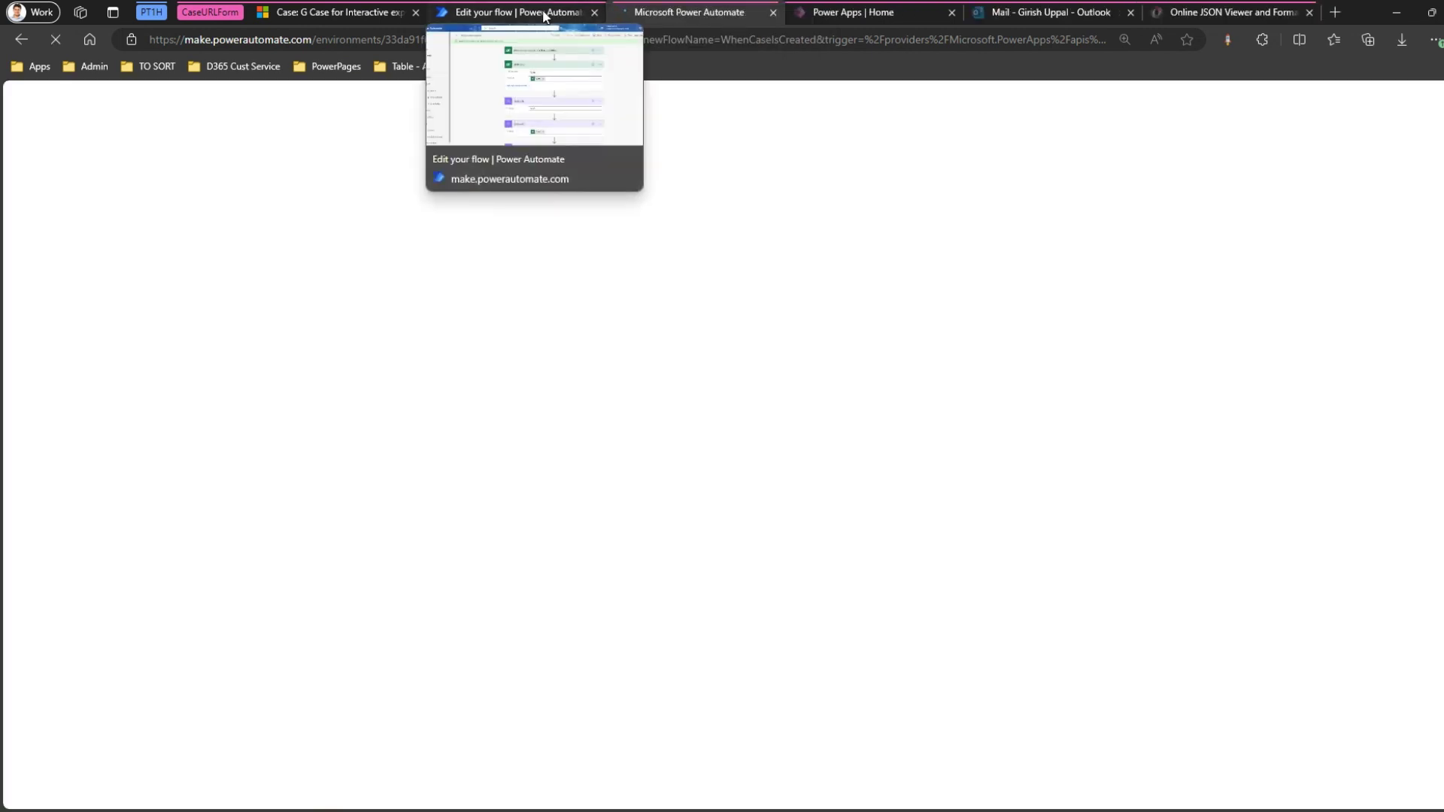
{"action": "left_click", "coordinate": [544, 13]}
{"action": "left_click", "coordinate": [652, 13]}
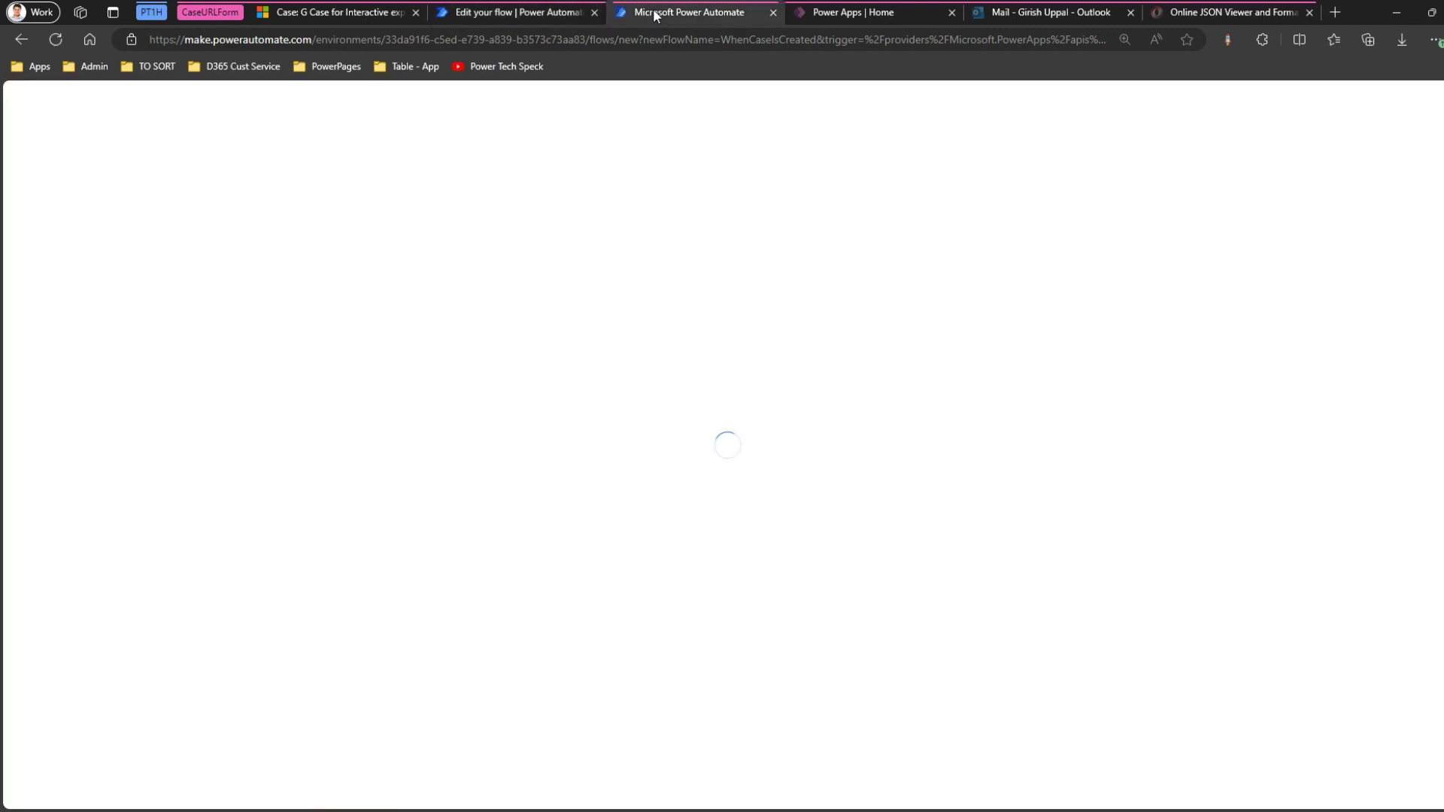
{"action": "left_click", "coordinate": [360, 9]}
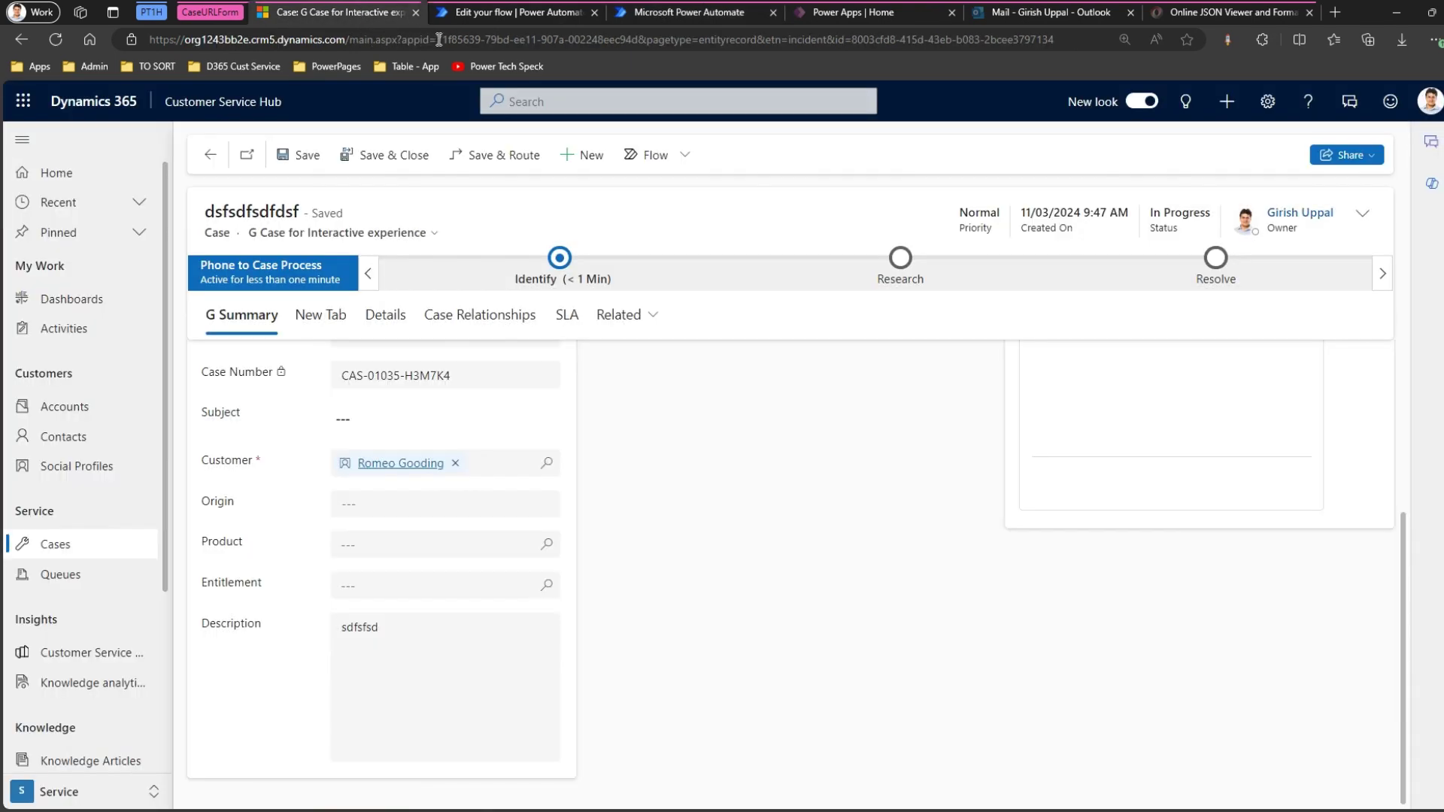
Select the appid value in the case's address, then move to the duplicated flow tab.
{"action": "left_click_drag", "start_coordinate": [438, 39], "coordinate": [640, 42]}
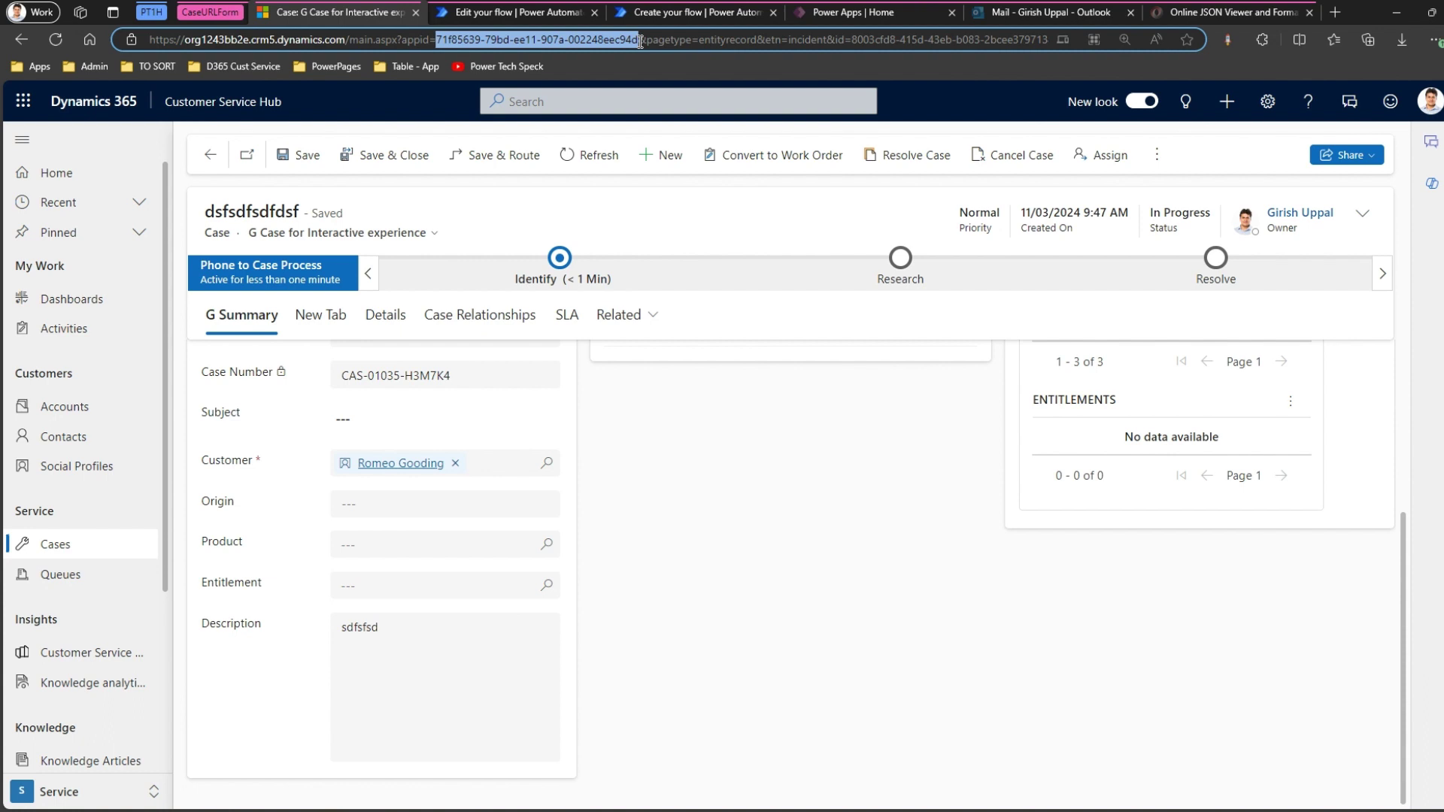
{"action": "left_click", "coordinate": [675, 12]}
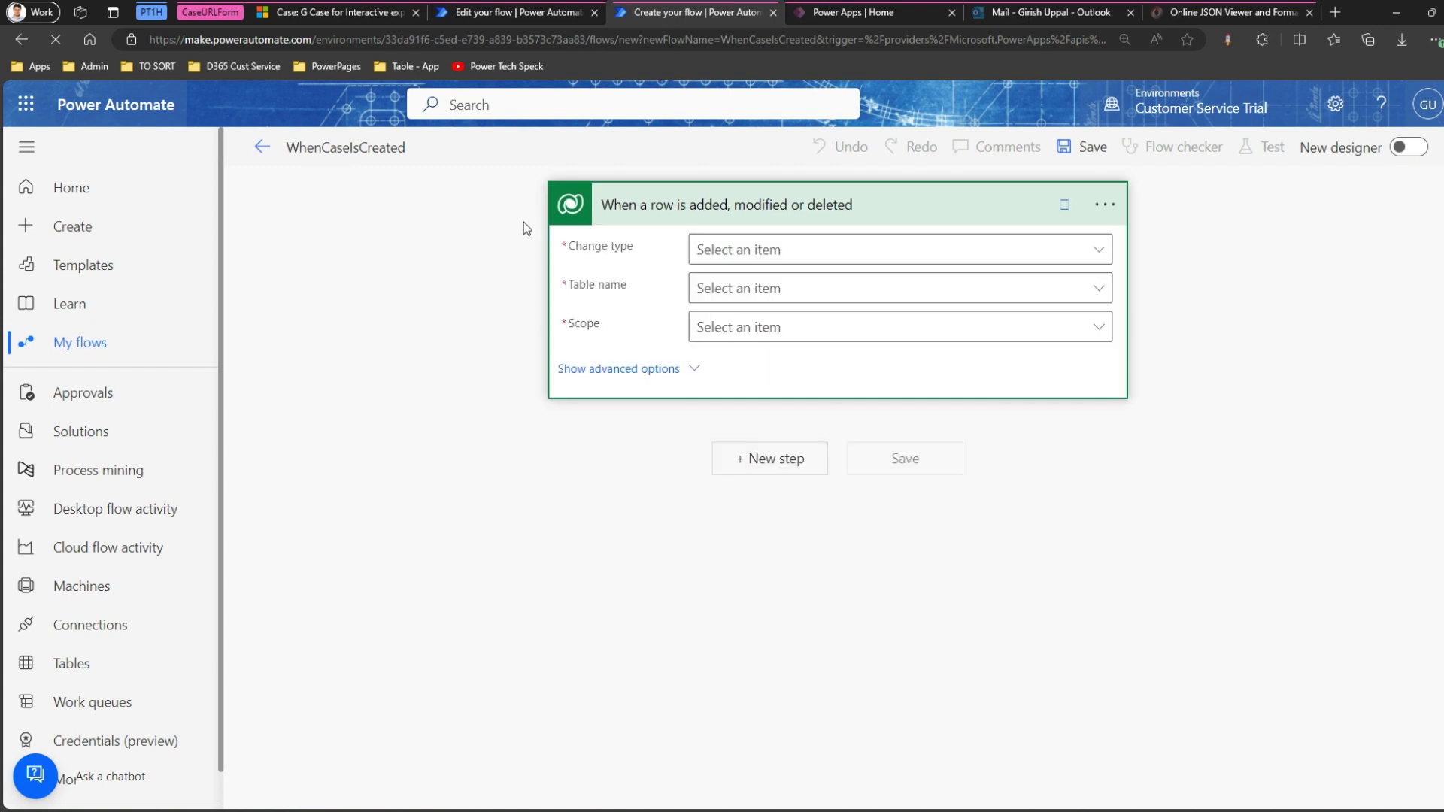
Close the blank new-flow tab, confirming the leave prompt.
{"action": "left_click", "coordinate": [262, 149]}
{"action": "left_click", "coordinate": [865, 164]}
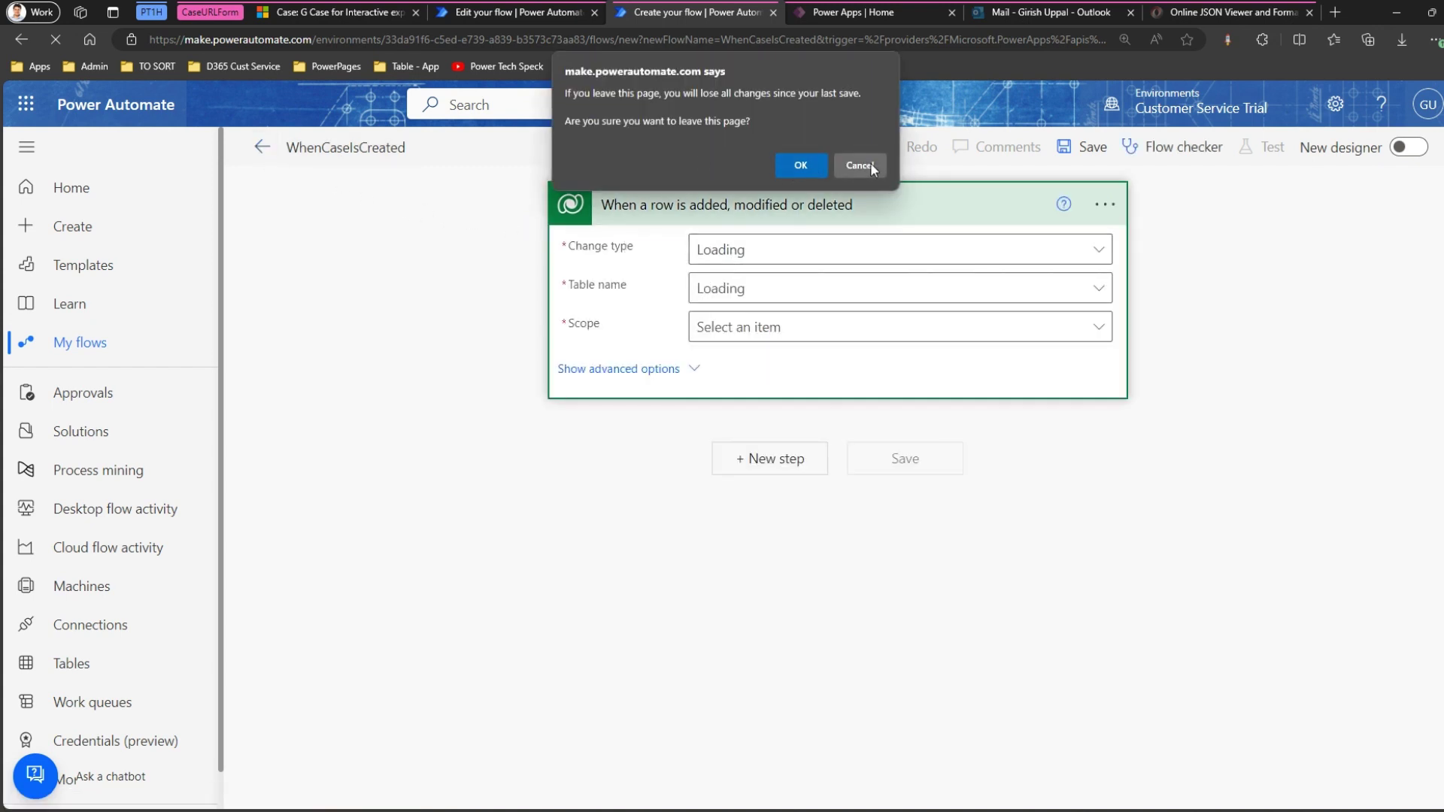
{"action": "left_click", "coordinate": [509, 16]}
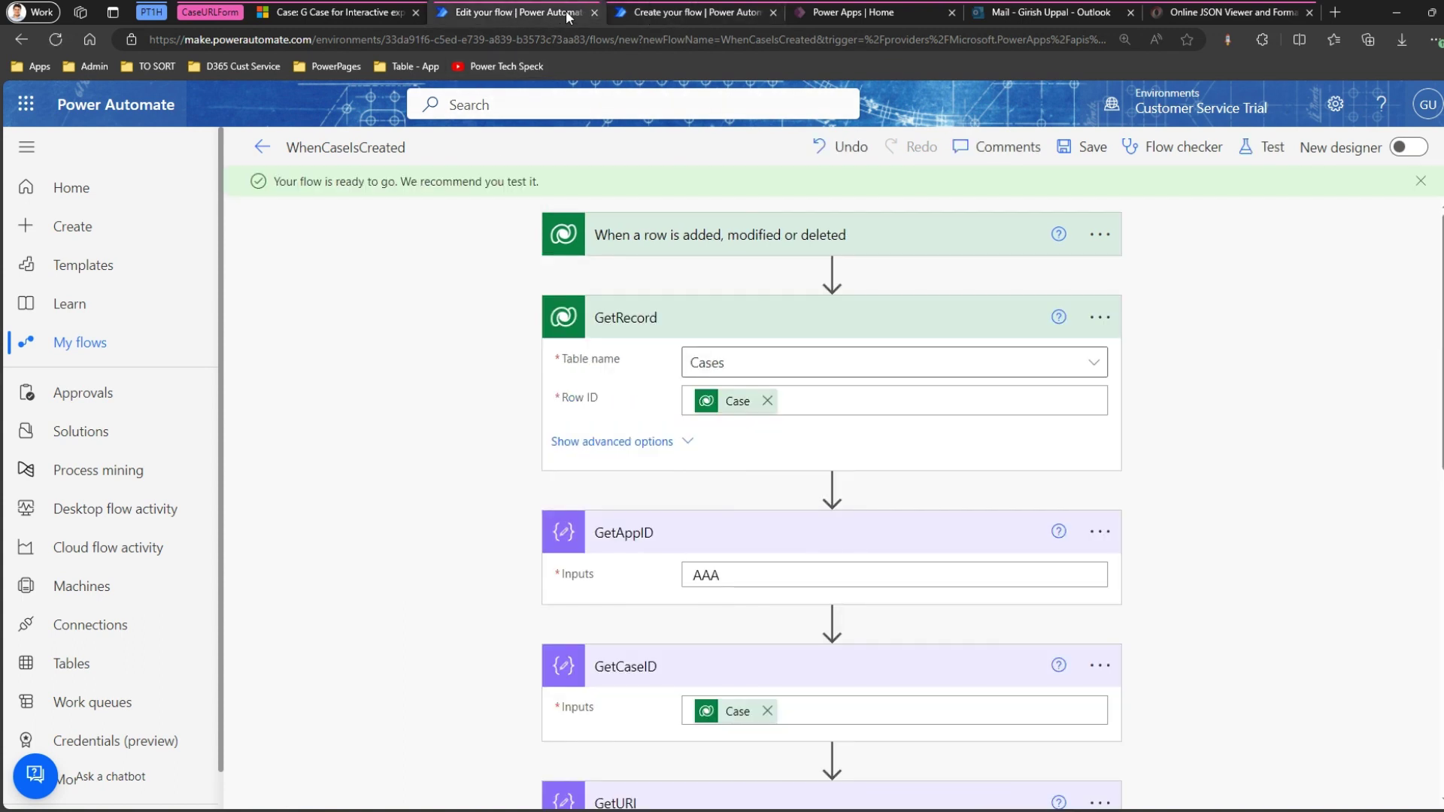
{"action": "left_click", "coordinate": [688, 12]}
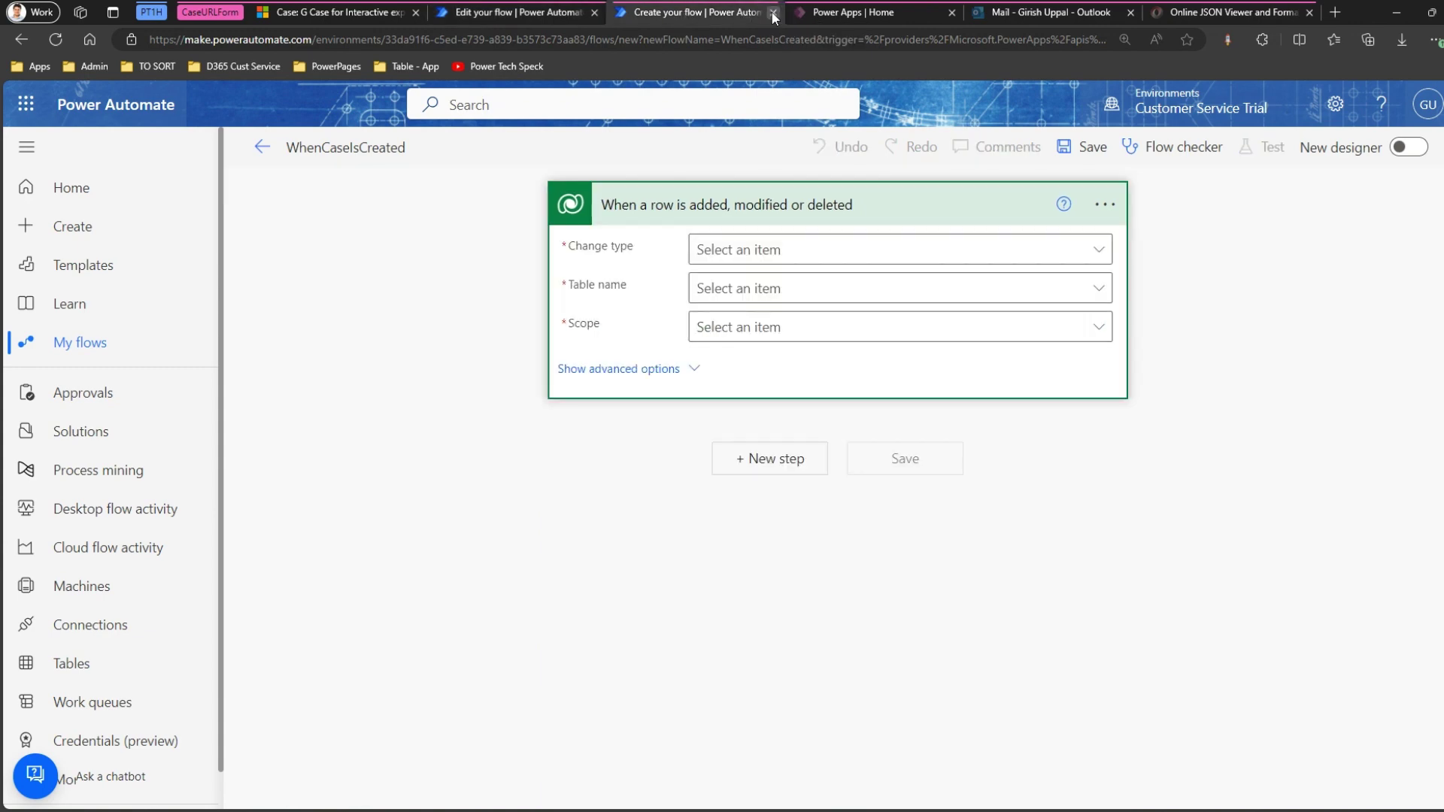
{"action": "left_click", "coordinate": [772, 12]}
{"action": "left_click", "coordinate": [821, 121]}
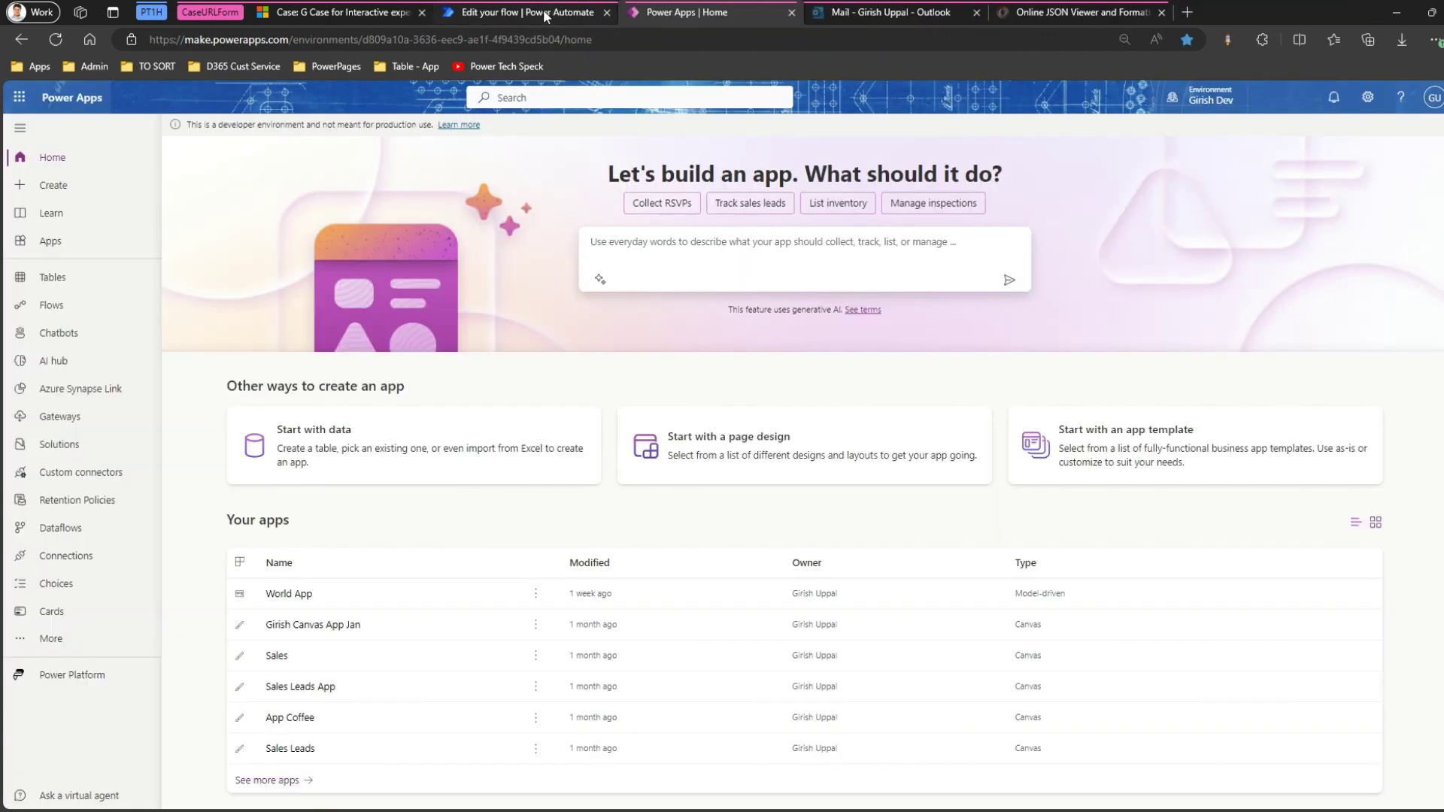
Duplicate the flow editor tab again and go to My flows, accepting the leave warning.
{"action": "right_click", "coordinate": [543, 11]}
{"action": "left_click", "coordinate": [607, 125]}
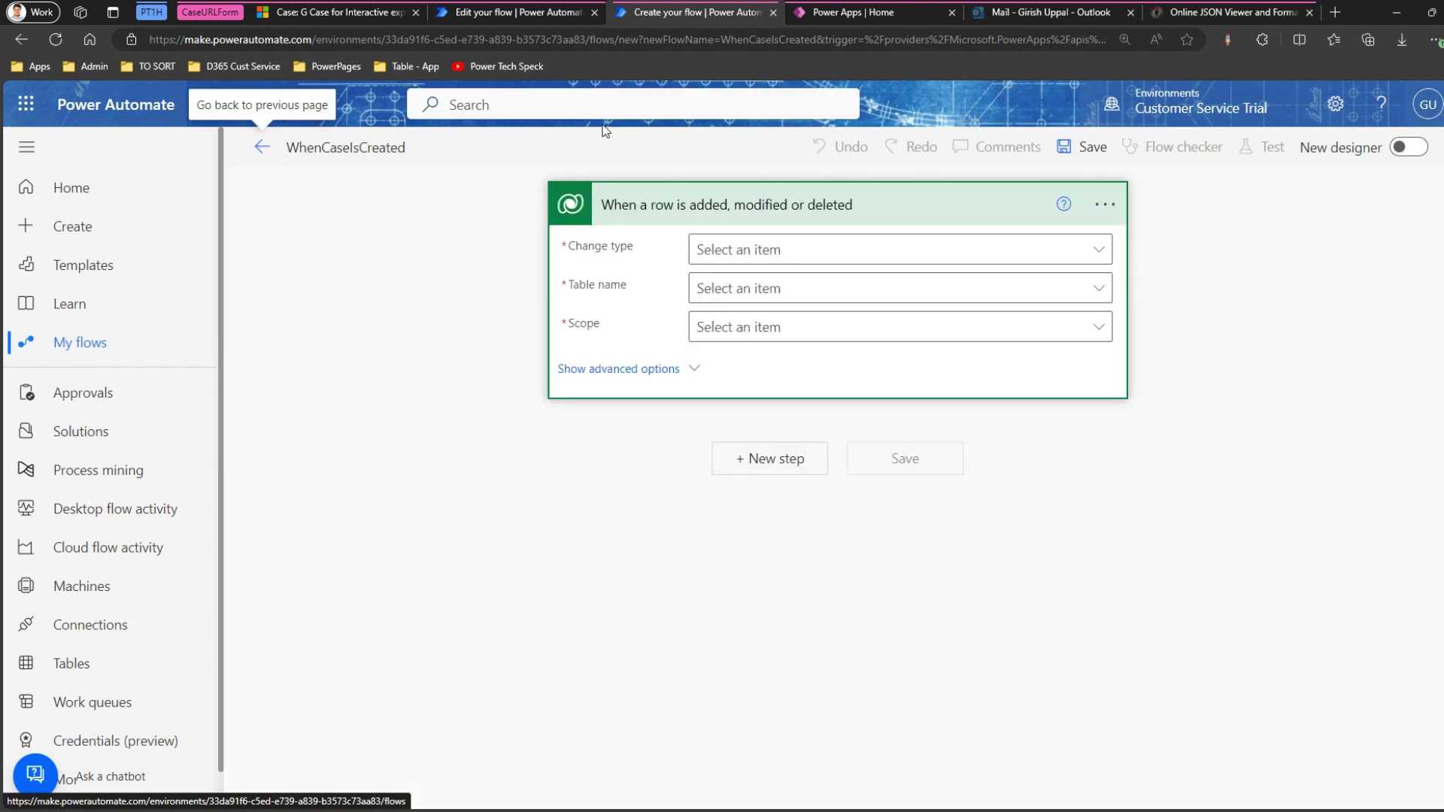
{"action": "left_click", "coordinate": [97, 352]}
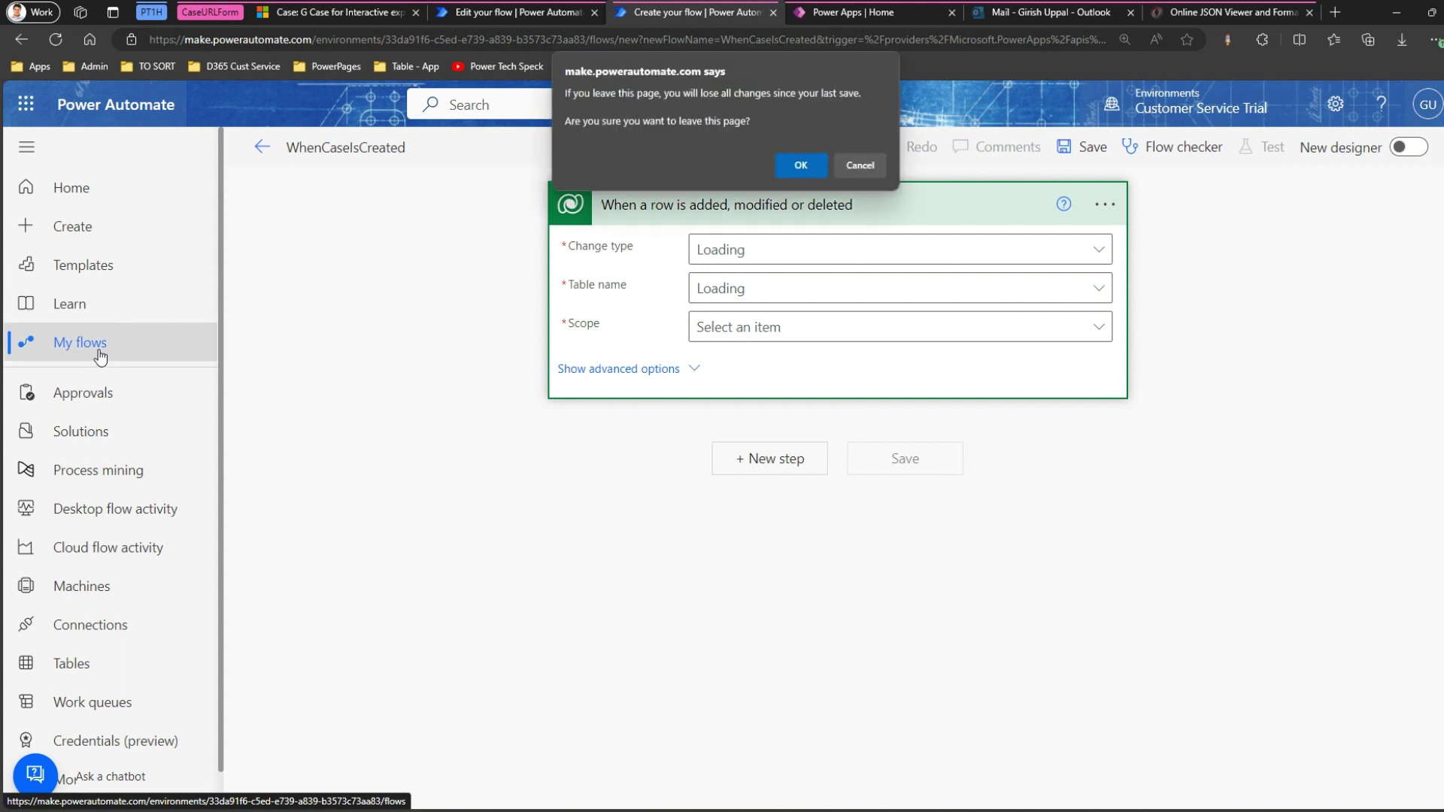
{"action": "left_click", "coordinate": [793, 163]}
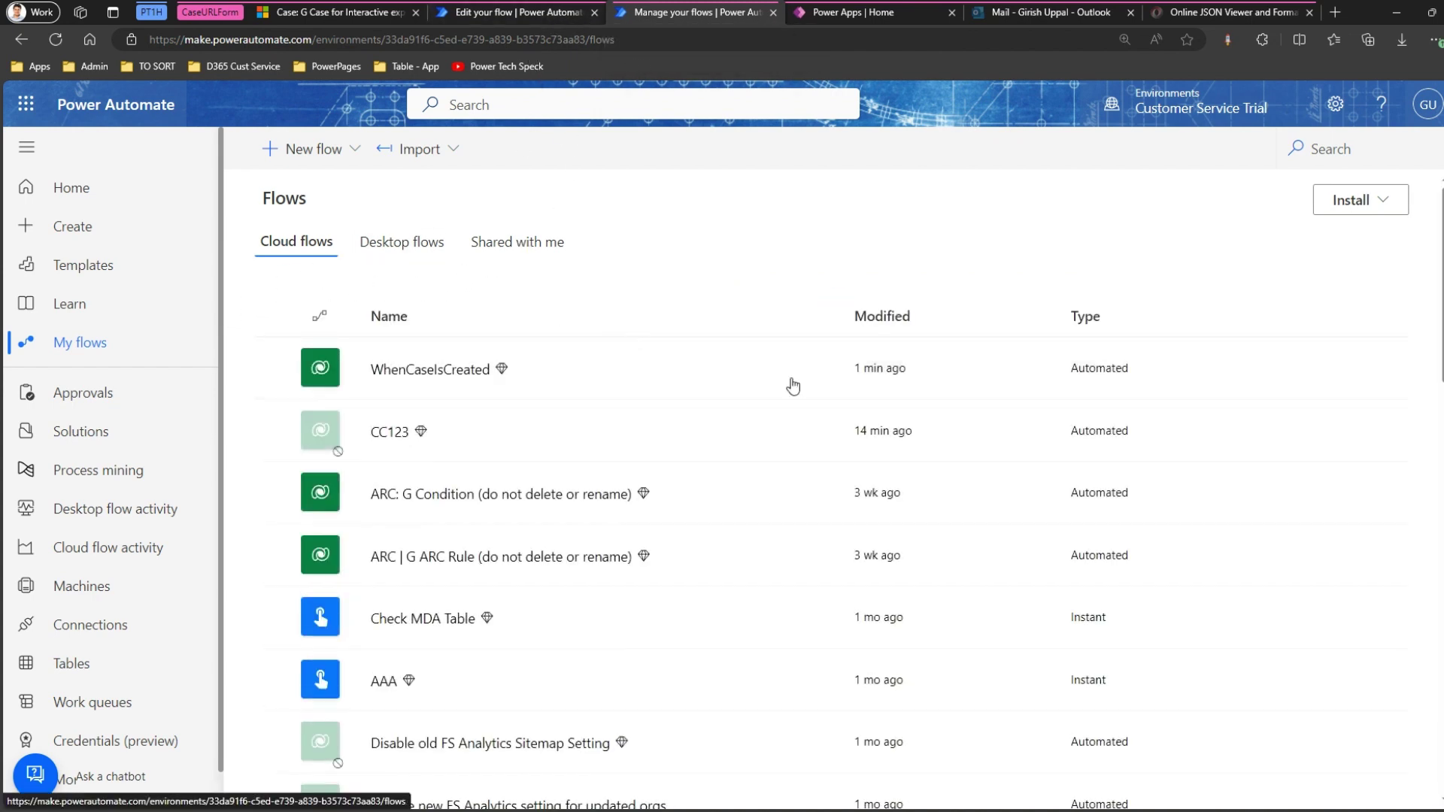
Open the latest successful WhenCaseIsCreated run and view the trigger's raw output JSON.
{"action": "left_click", "coordinate": [823, 372]}
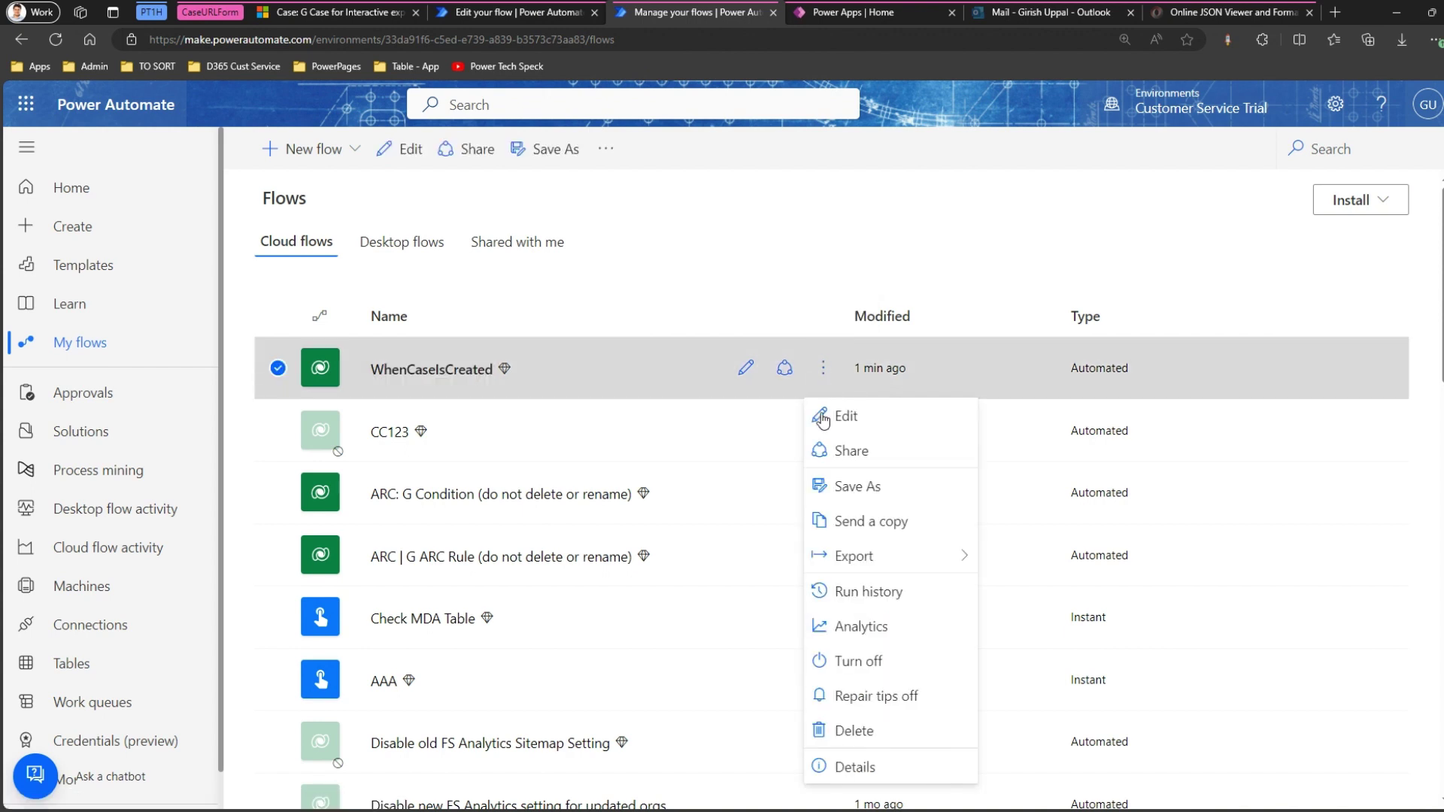
{"action": "left_click", "coordinate": [895, 592]}
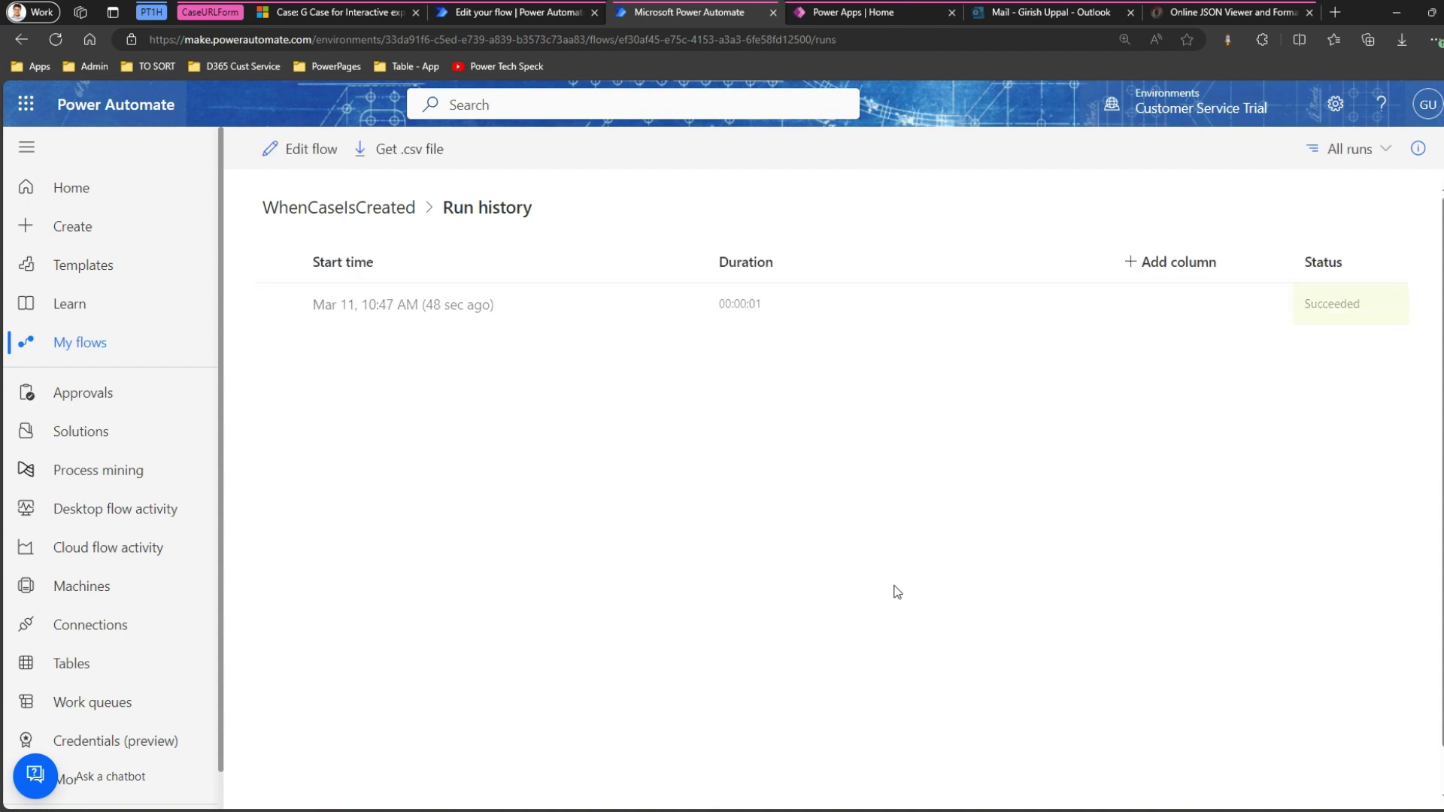
{"action": "left_click", "coordinate": [441, 308]}
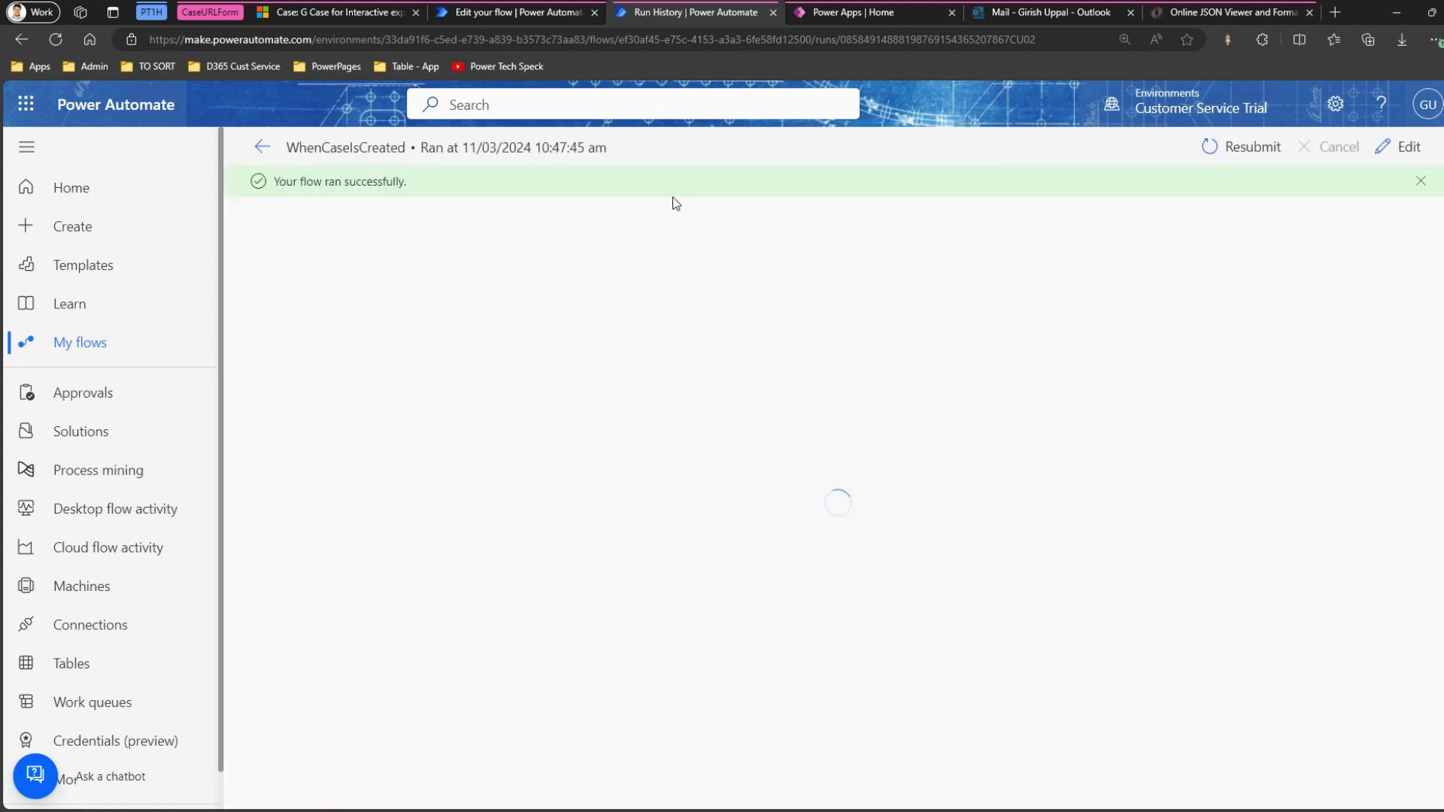
{"action": "left_click", "coordinate": [726, 253]}
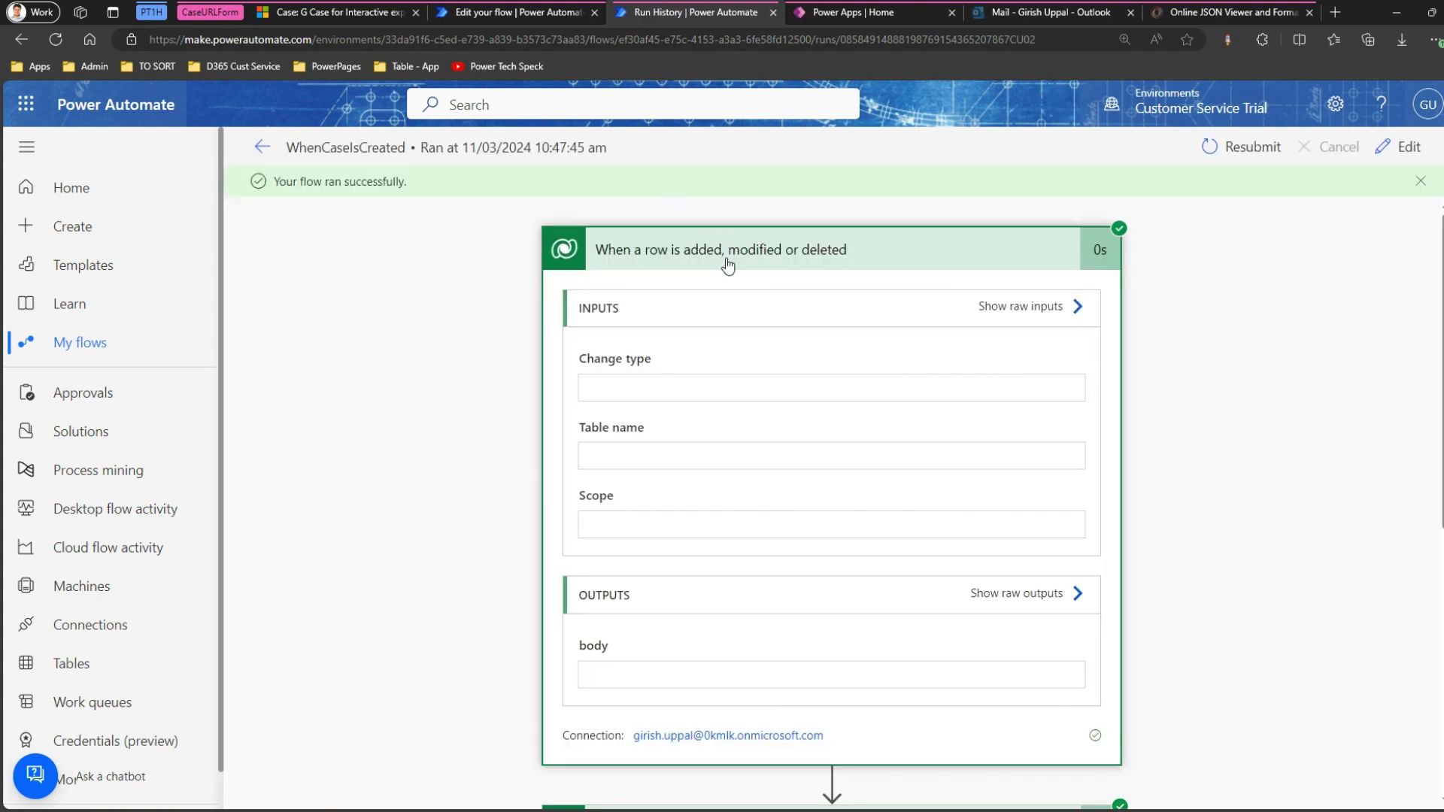
{"action": "left_click", "coordinate": [1023, 594]}
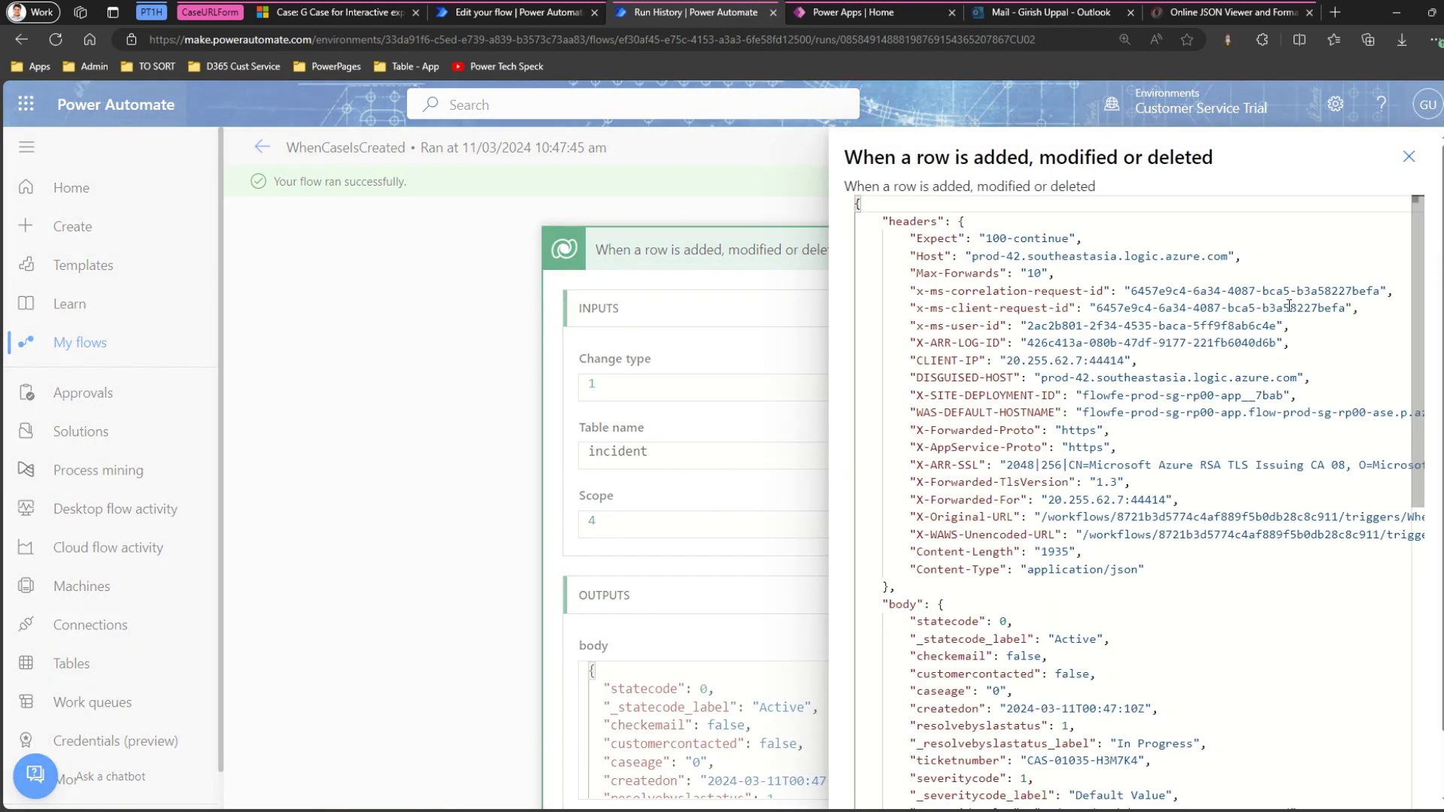
{"action": "left_click_drag", "start_coordinate": [1420, 348], "coordinate": [1437, 721]}
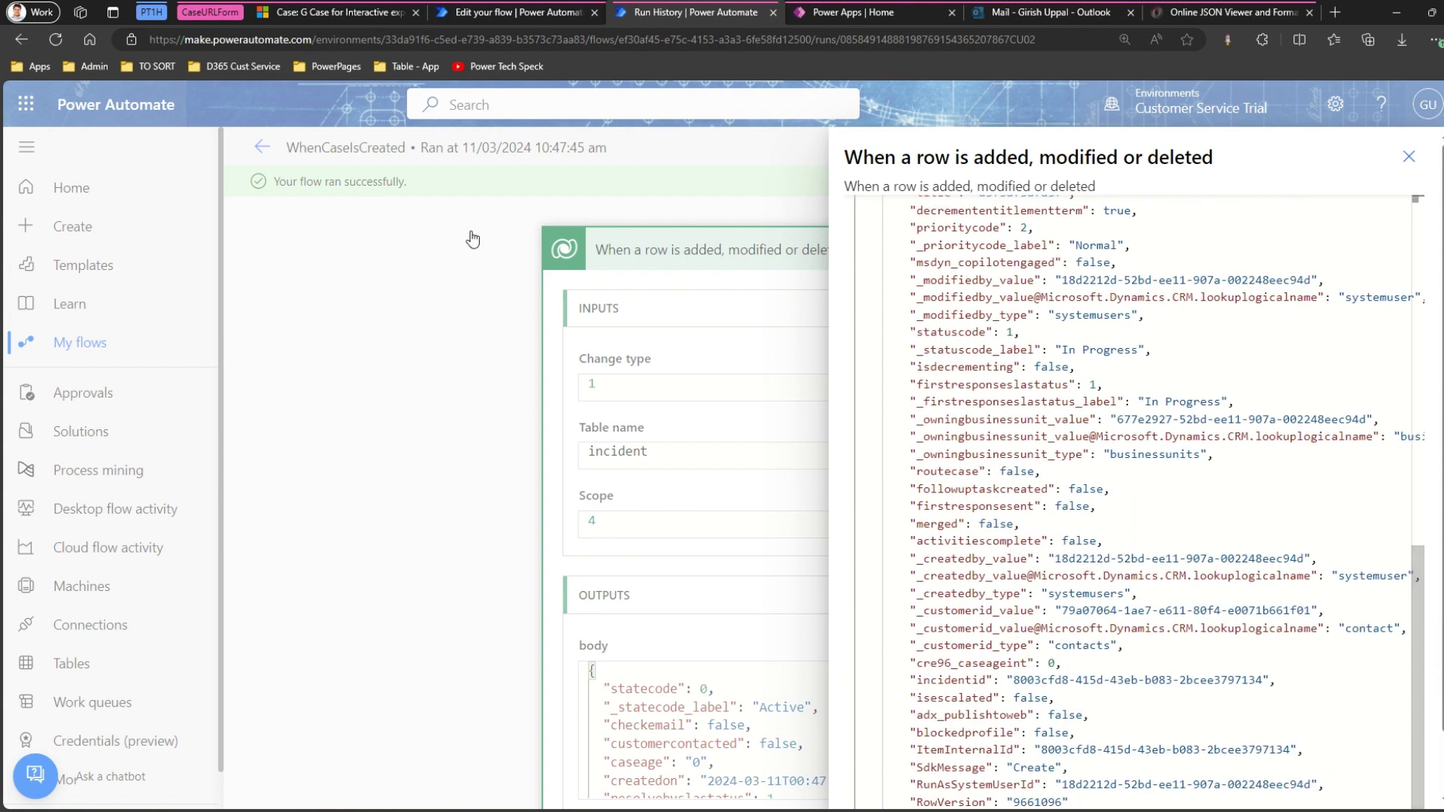
Select the organisation host in the case's address and compare it with the trigger output.
{"action": "left_click", "coordinate": [356, 15]}
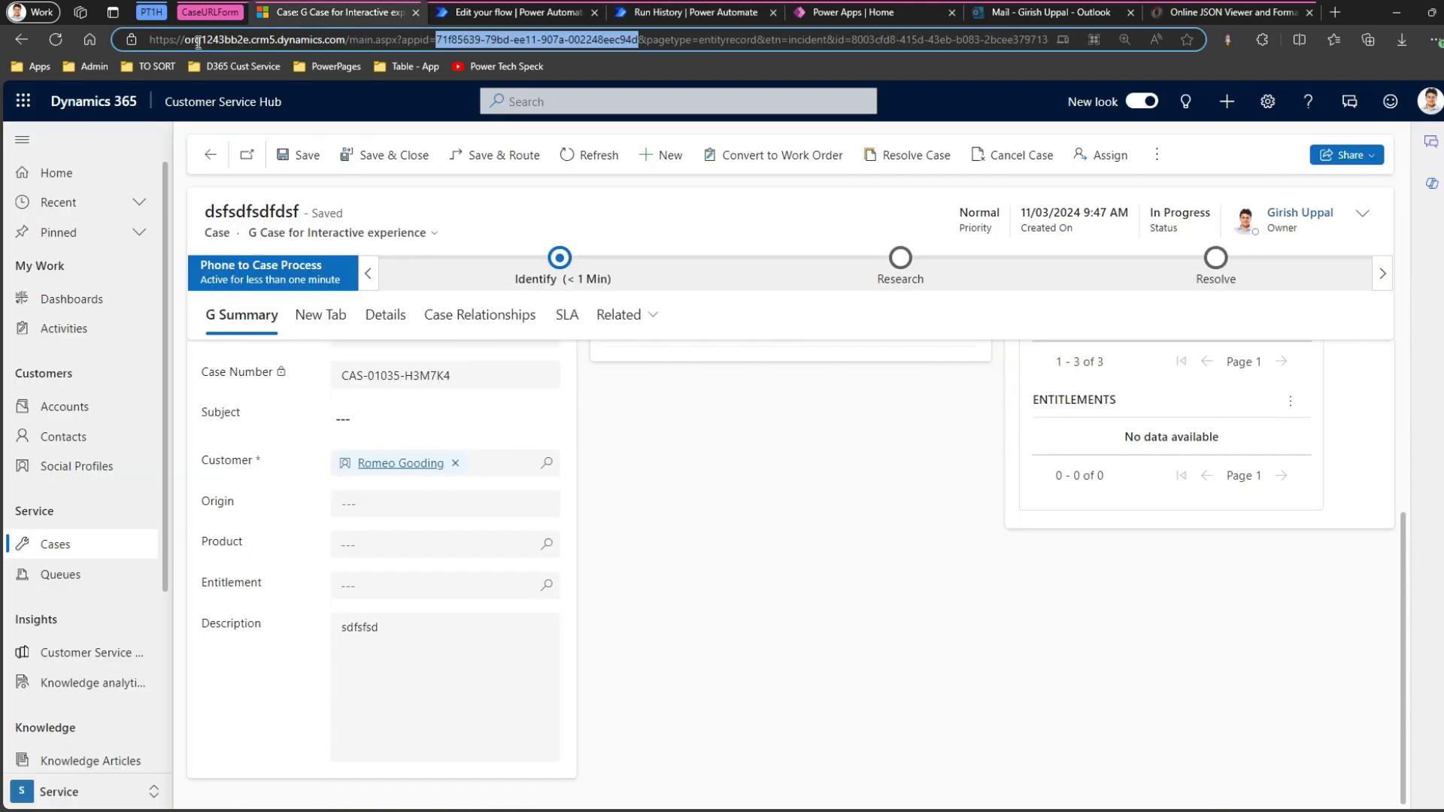
{"action": "left_click_drag", "start_coordinate": [187, 43], "coordinate": [352, 45]}
{"action": "left_click", "coordinate": [653, 15]}
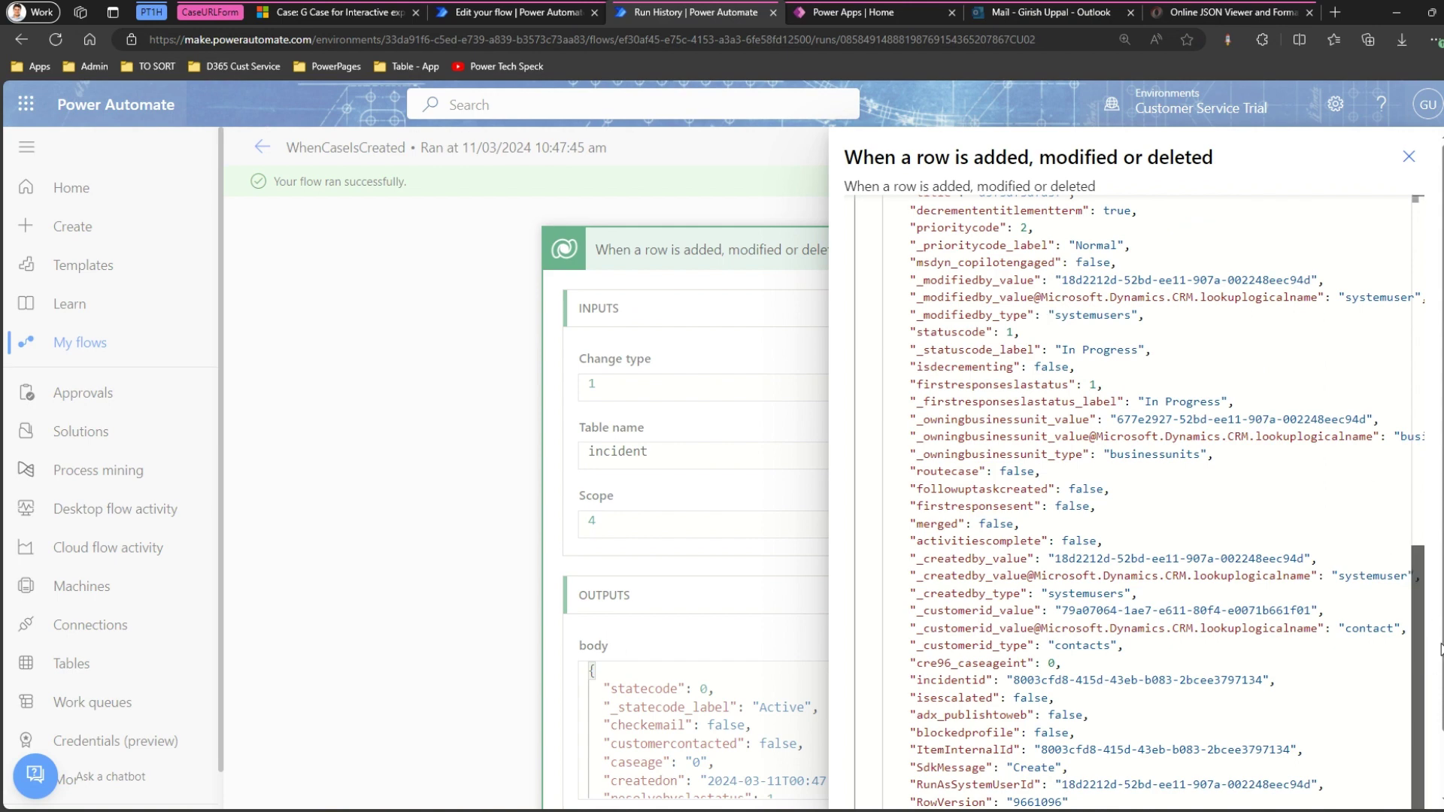
{"action": "scroll", "coordinate": [1441, 649], "scroll_direction": "down", "scroll_amount": 1}
{"action": "scroll", "coordinate": [1441, 650], "scroll_direction": "down", "scroll_amount": 1}
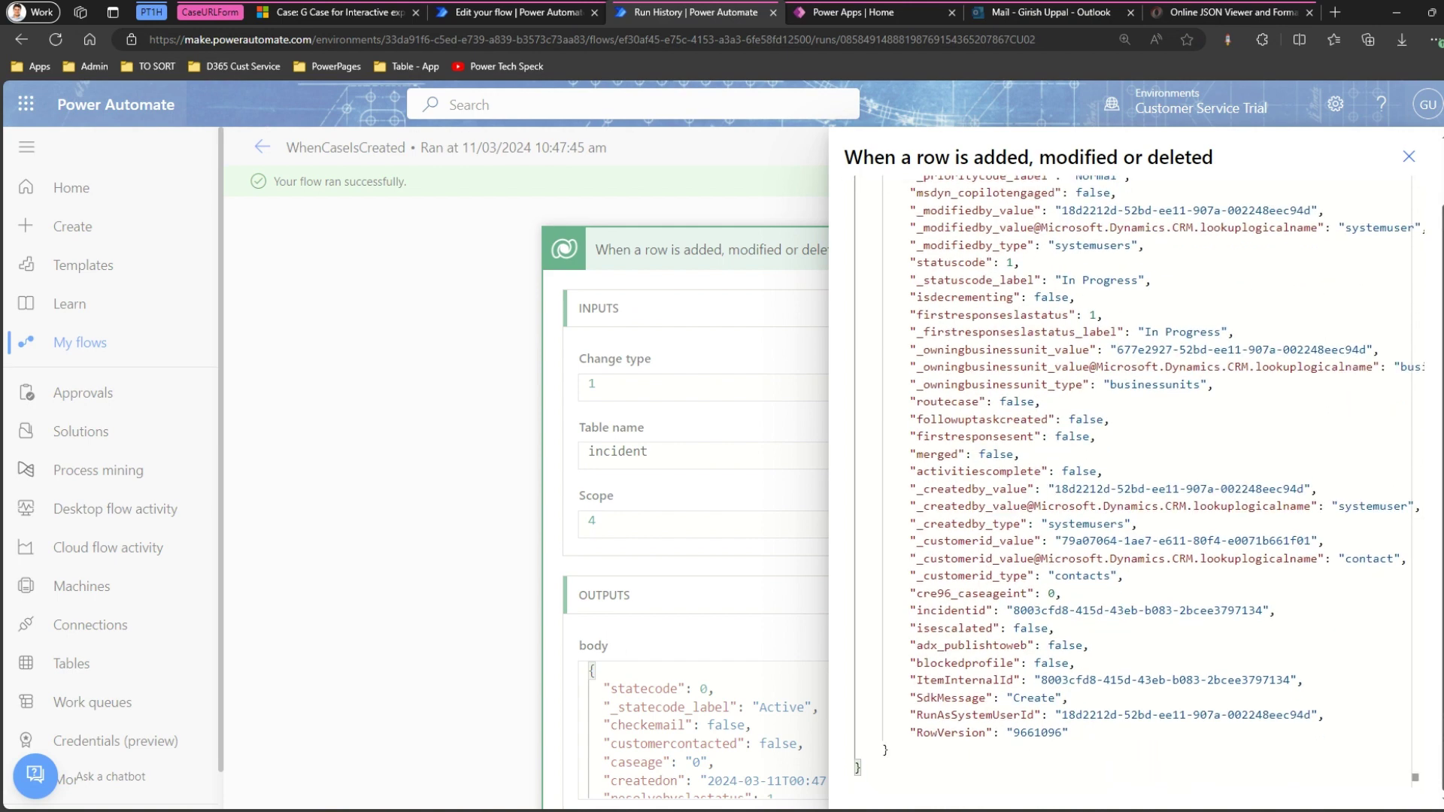
{"action": "scroll", "coordinate": [1442, 649], "scroll_direction": "up", "scroll_amount": 1}
Close the raw output panel, collapse the trigger, and expand GetRecord's run details.
{"action": "left_click", "coordinate": [1408, 156]}
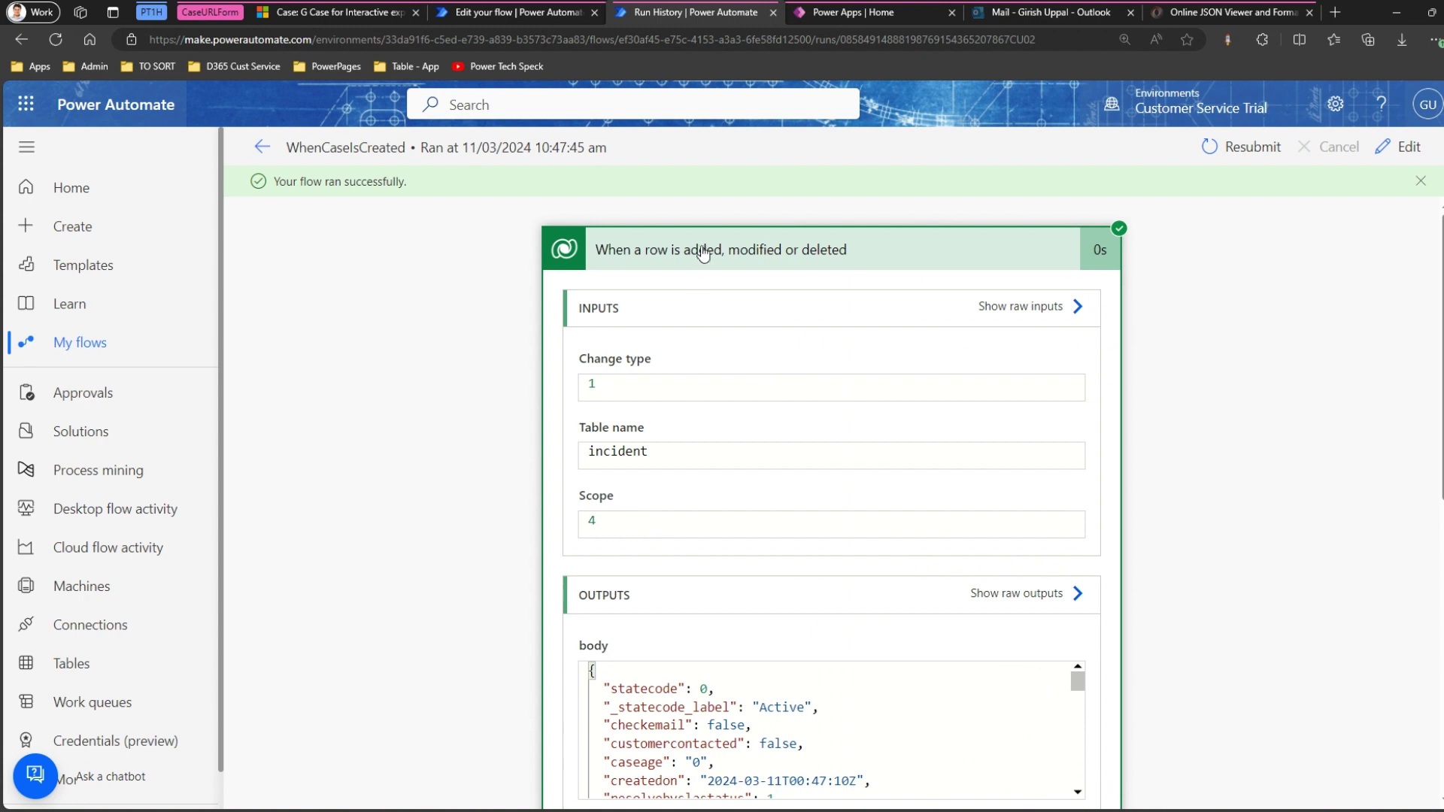
{"action": "left_click", "coordinate": [703, 253]}
{"action": "left_click", "coordinate": [673, 339]}
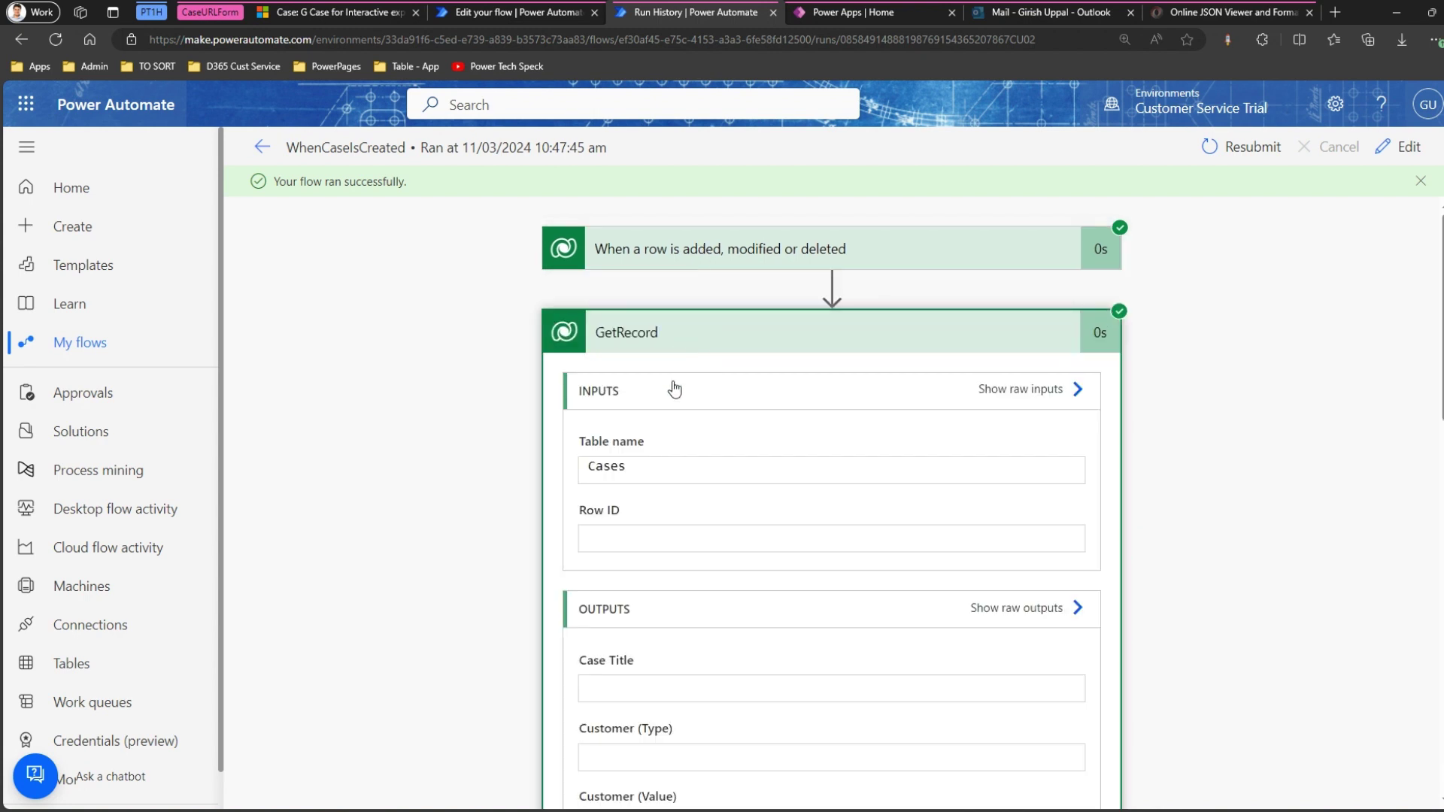
Inspect GetRecord's raw output, selecting the organisation host in its odata URLs, then return to editing.
{"action": "left_click", "coordinate": [1015, 608]}
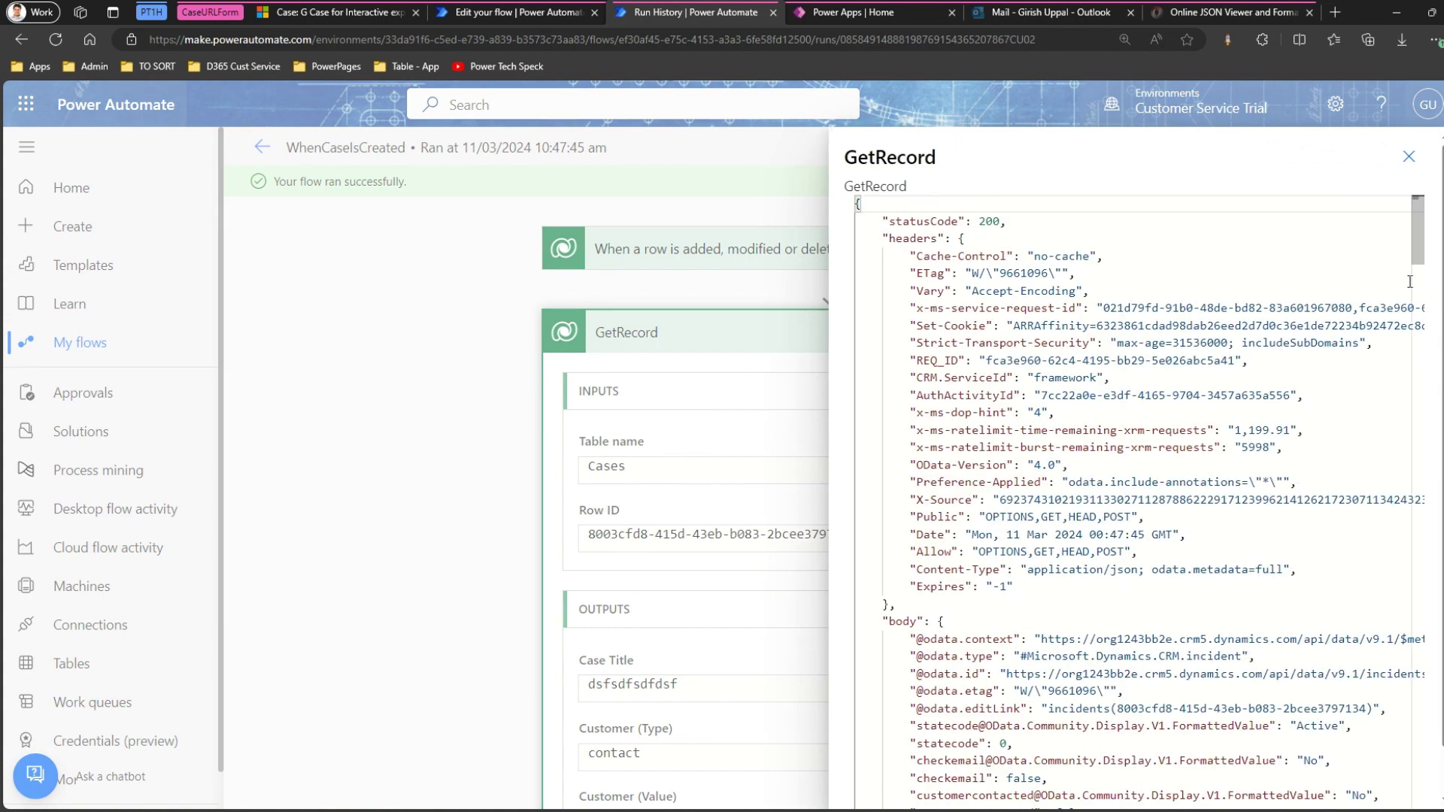
{"action": "scroll", "coordinate": [1420, 279], "scroll_direction": "down", "scroll_amount": 3}
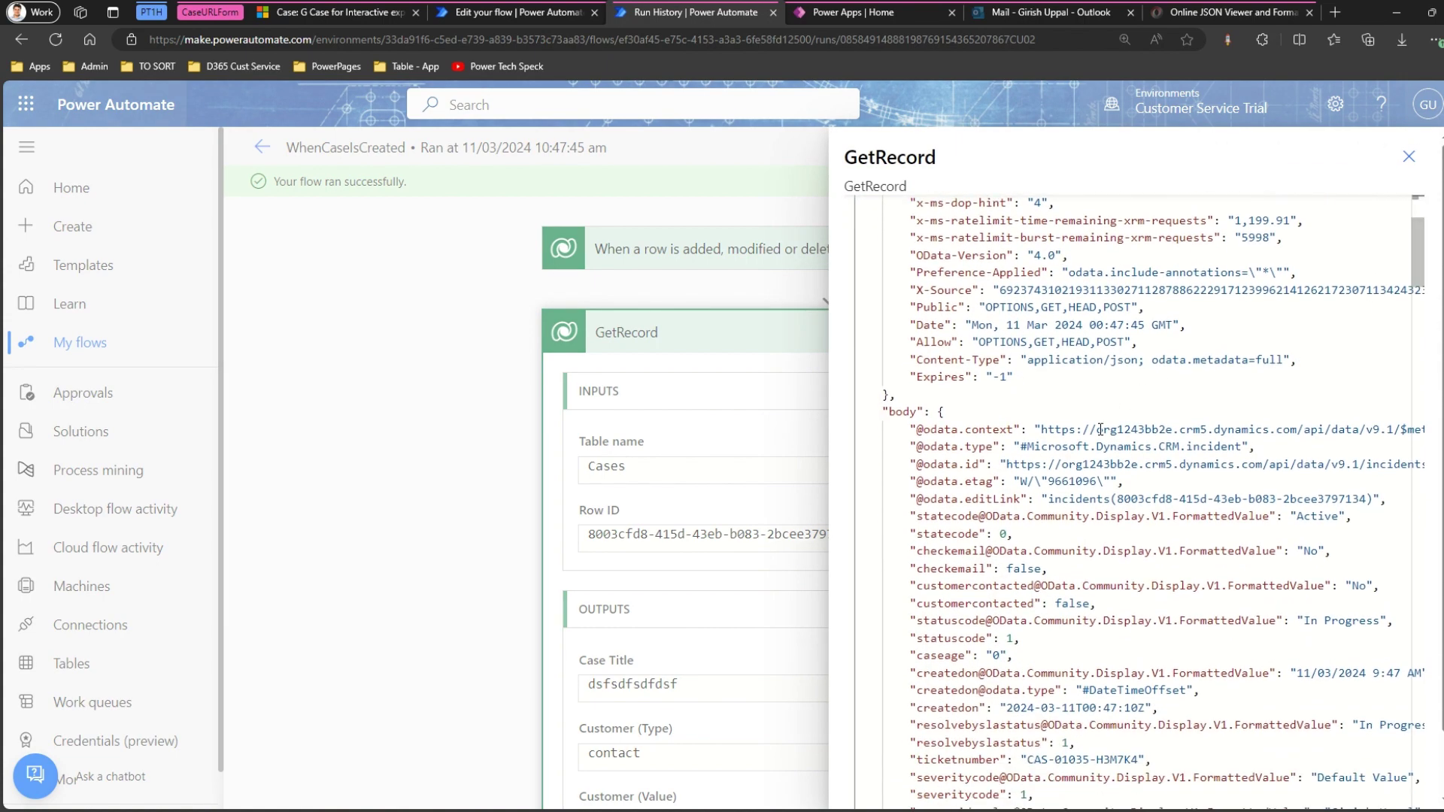
{"action": "left_click_drag", "start_coordinate": [1082, 433], "coordinate": [1291, 430]}
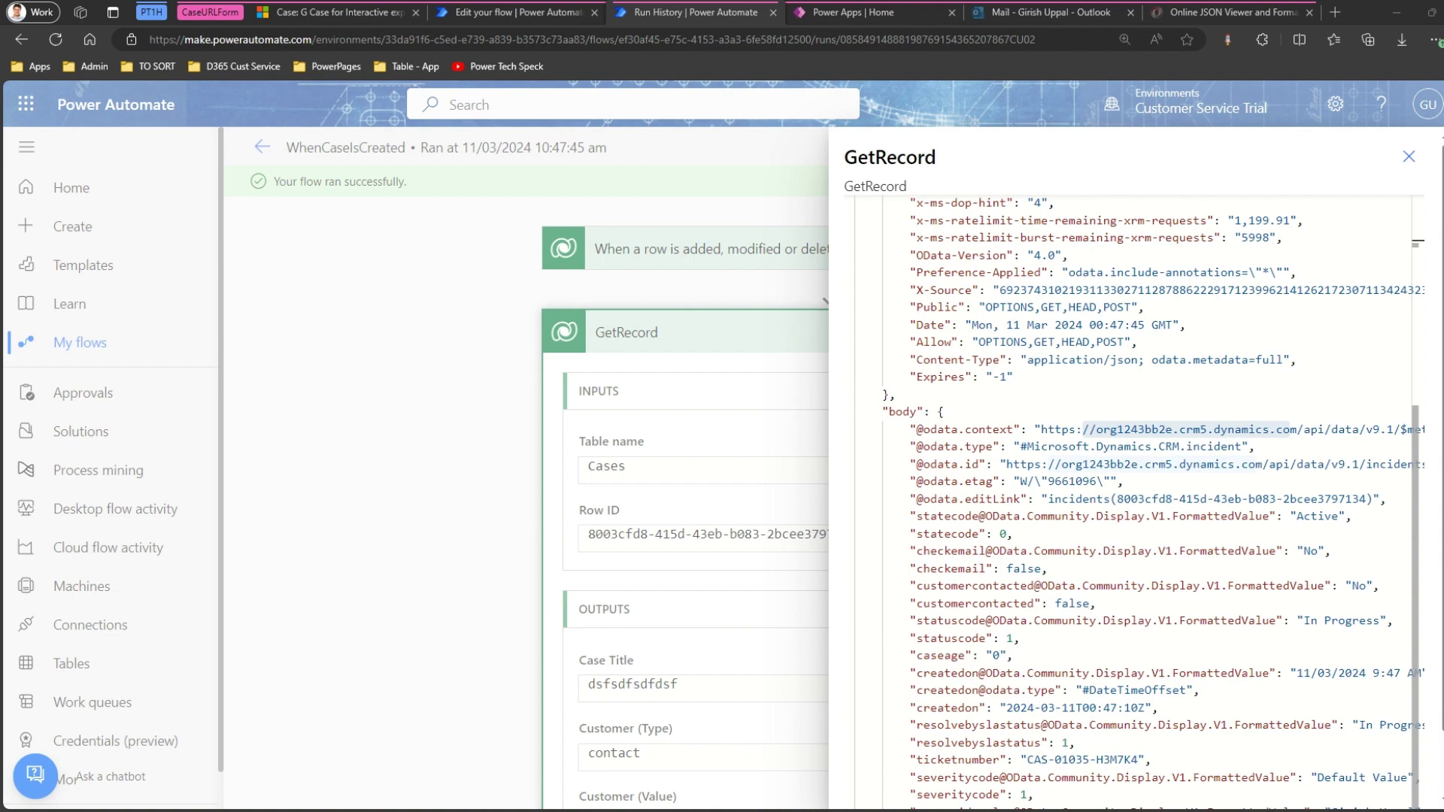
{"action": "left_click", "coordinate": [974, 464]}
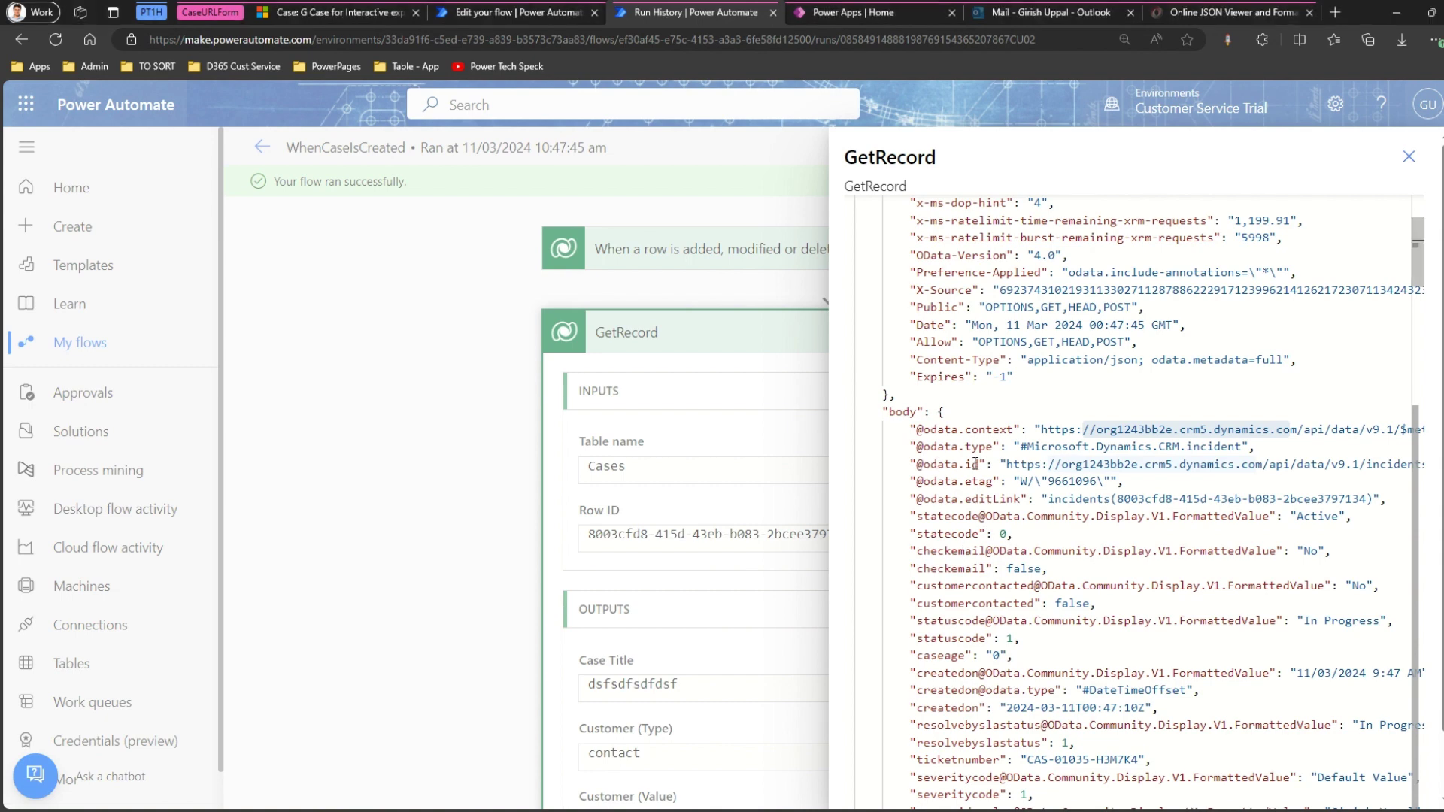
{"action": "left_click_drag", "start_coordinate": [1015, 464], "coordinate": [1178, 467]}
{"action": "left_click", "coordinate": [1112, 480]}
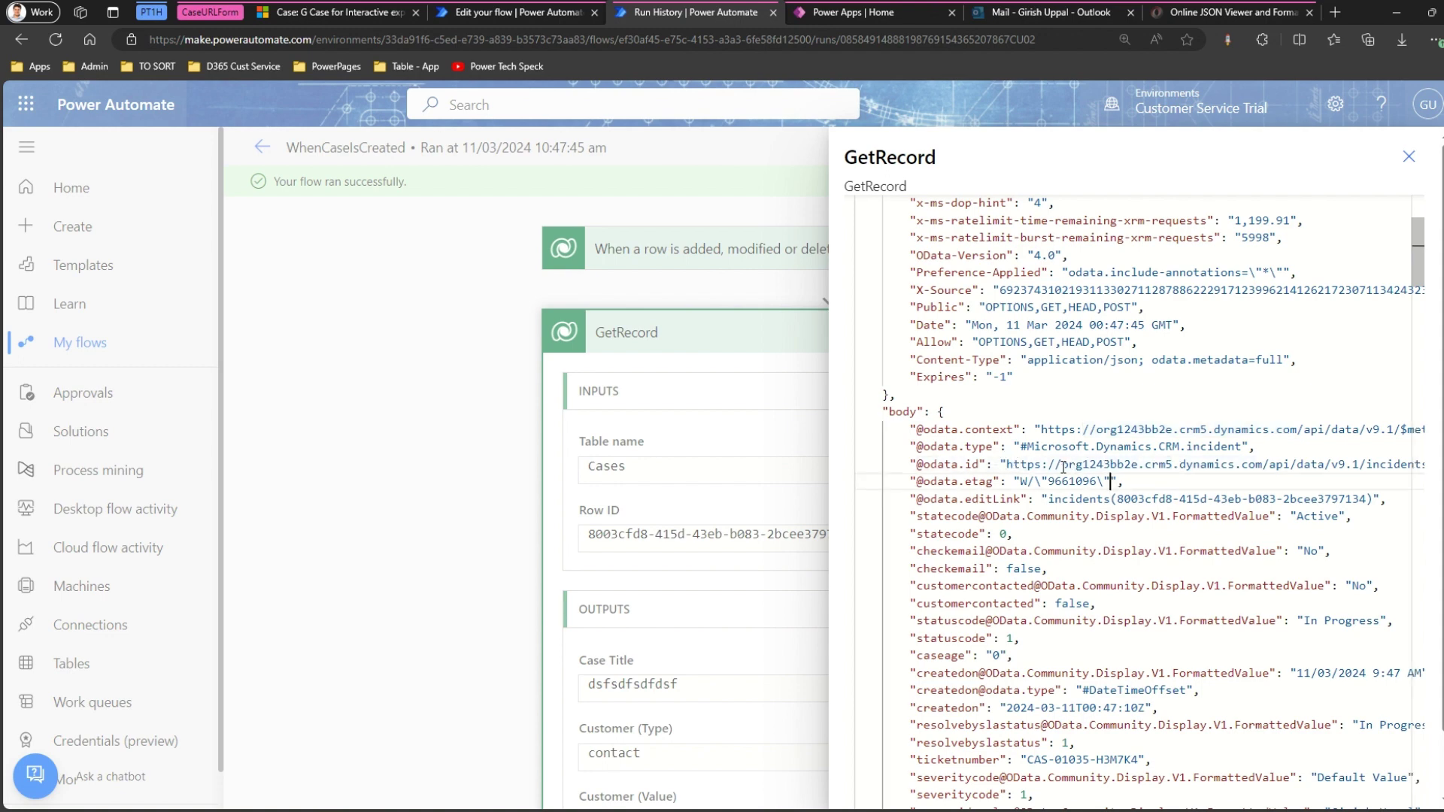
{"action": "left_click_drag", "start_coordinate": [1061, 465], "coordinate": [1266, 465]}
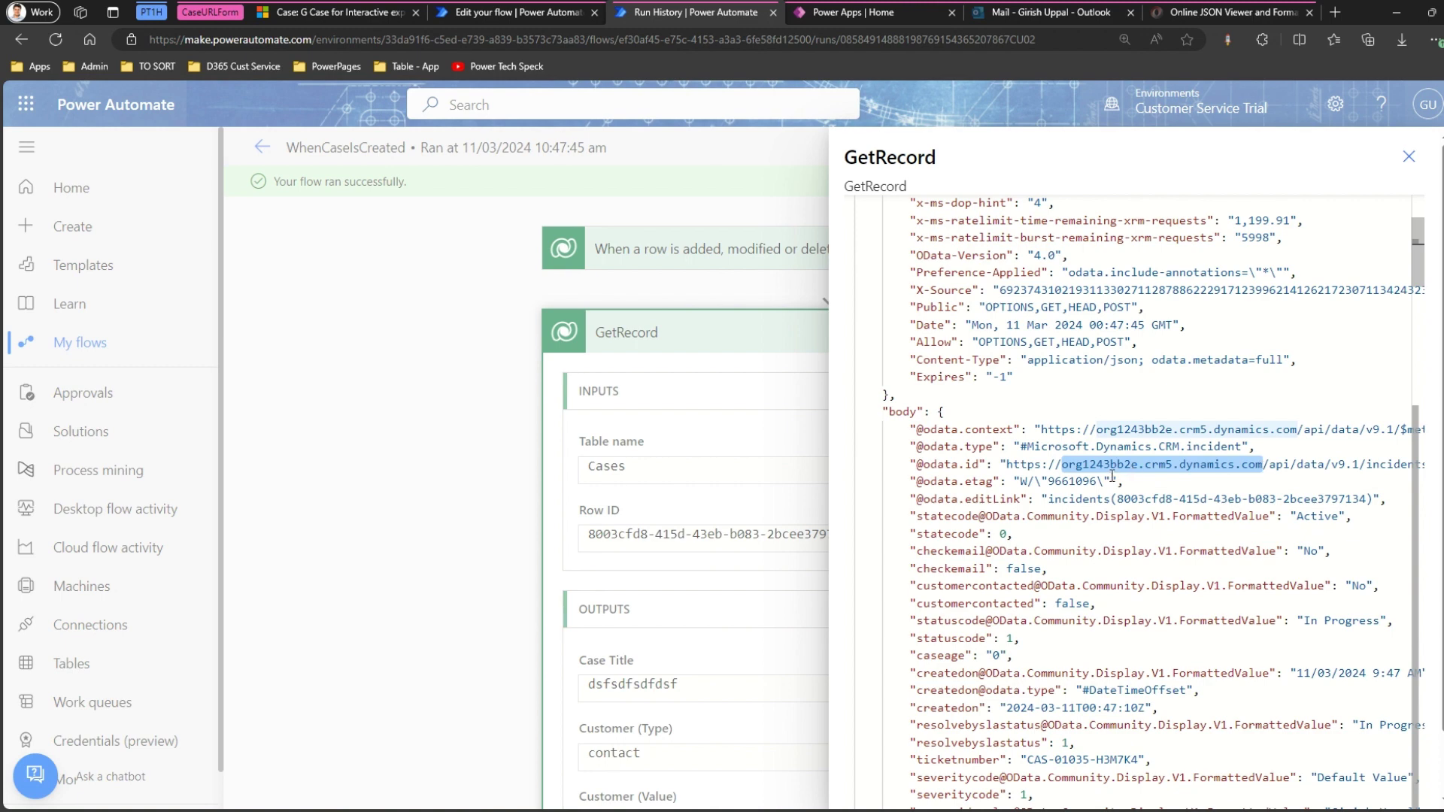
{"action": "left_click", "coordinate": [664, 294]}
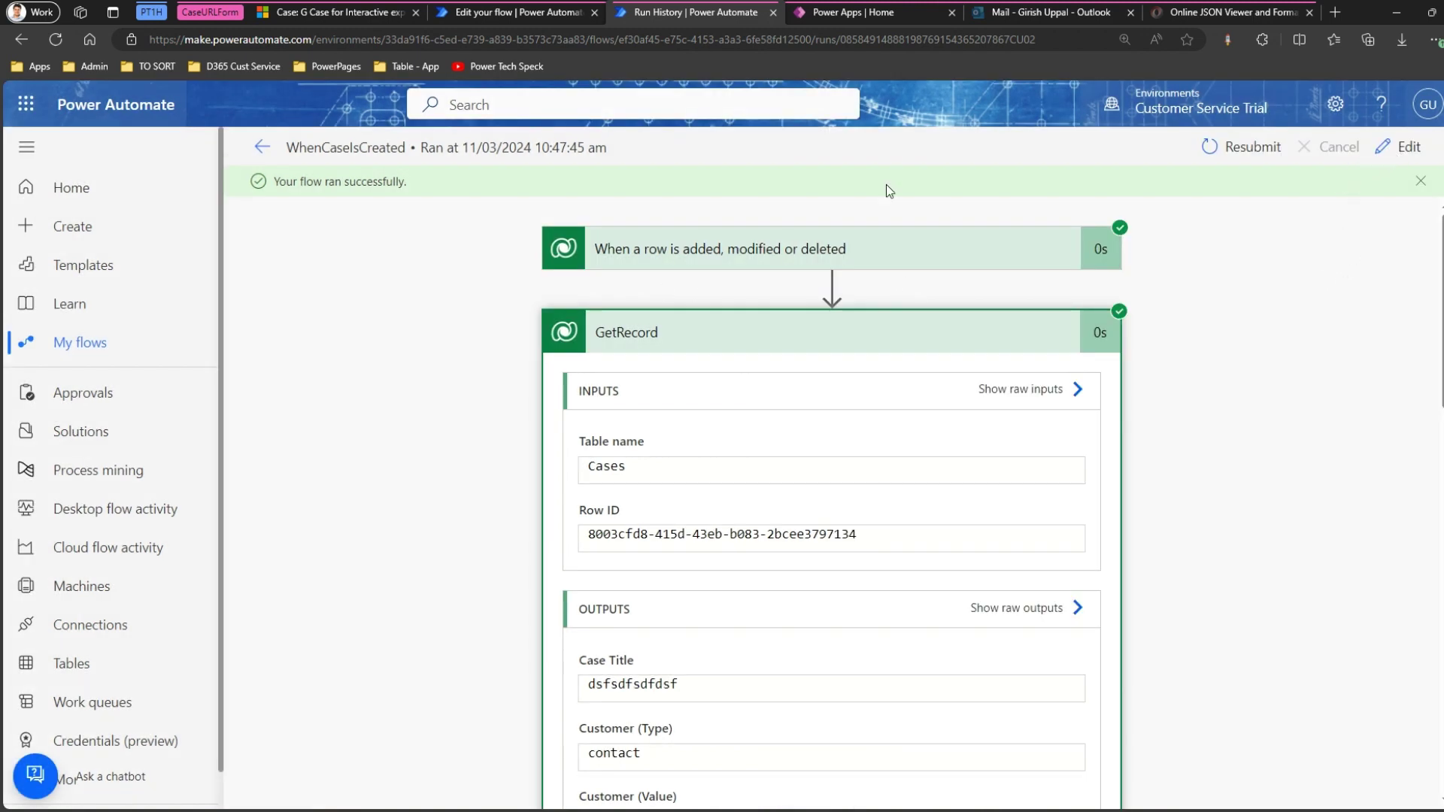
{"action": "left_click", "coordinate": [485, 15]}
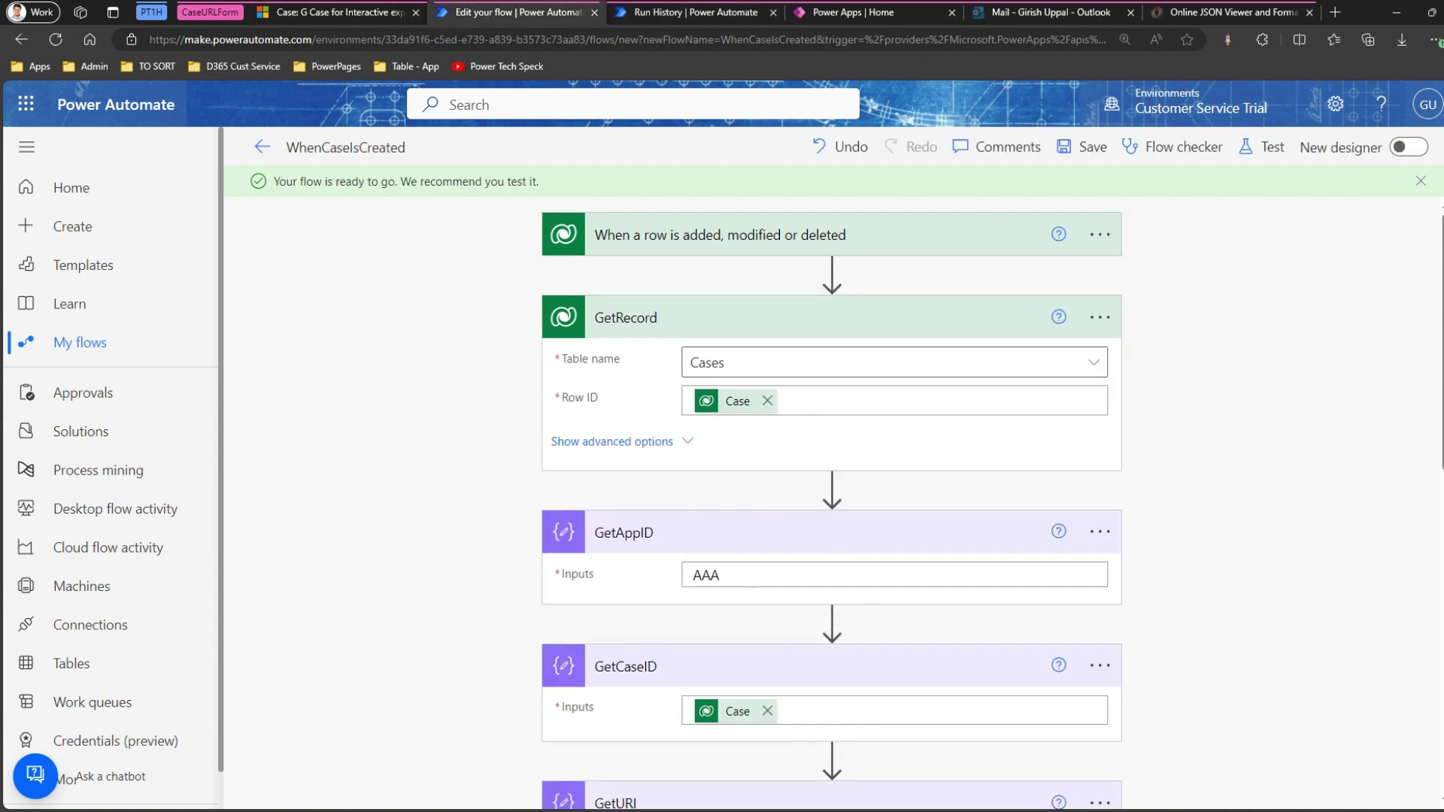
{"action": "scroll", "coordinate": [1045, 620], "scroll_direction": "down", "scroll_amount": 3}
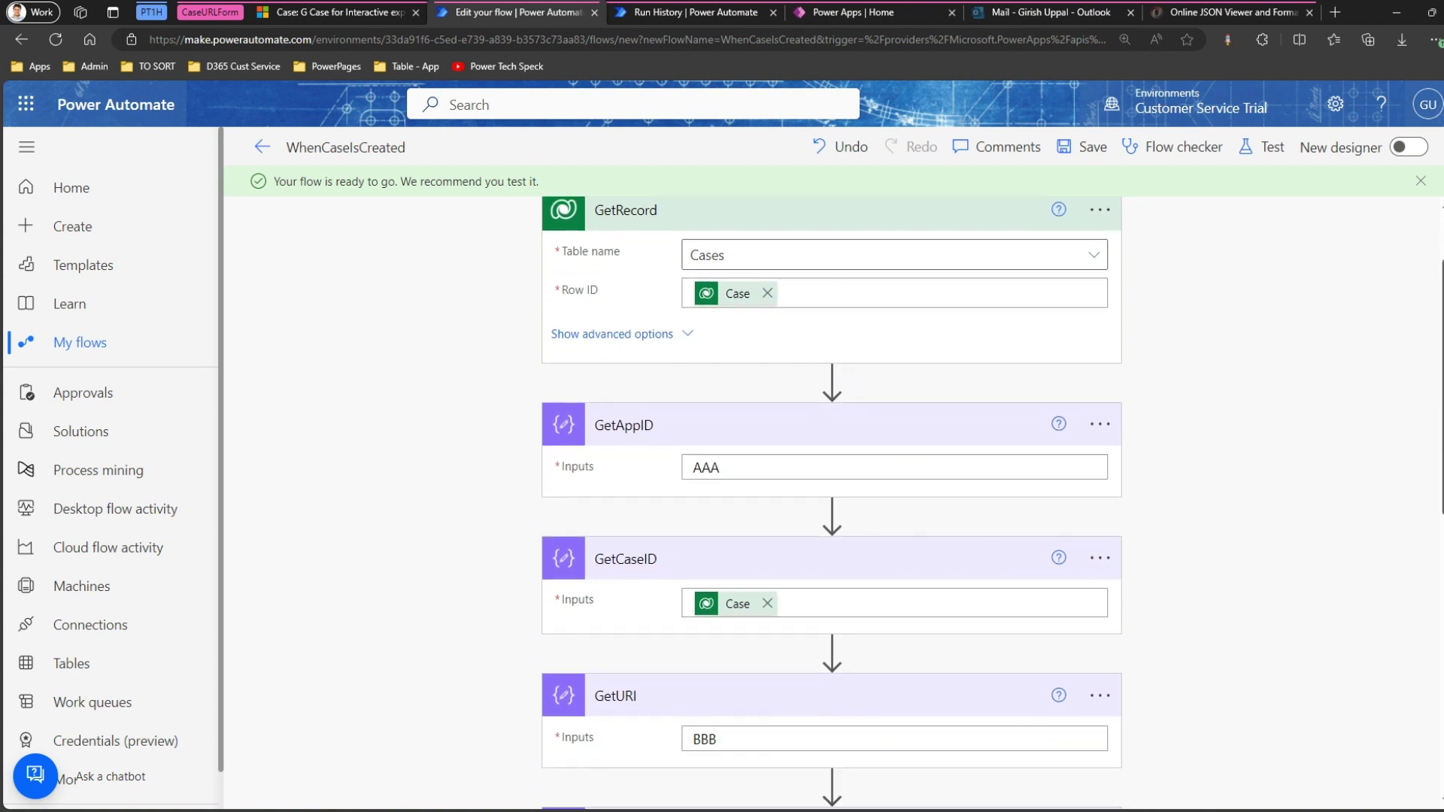
{"action": "left_click", "coordinate": [744, 619]}
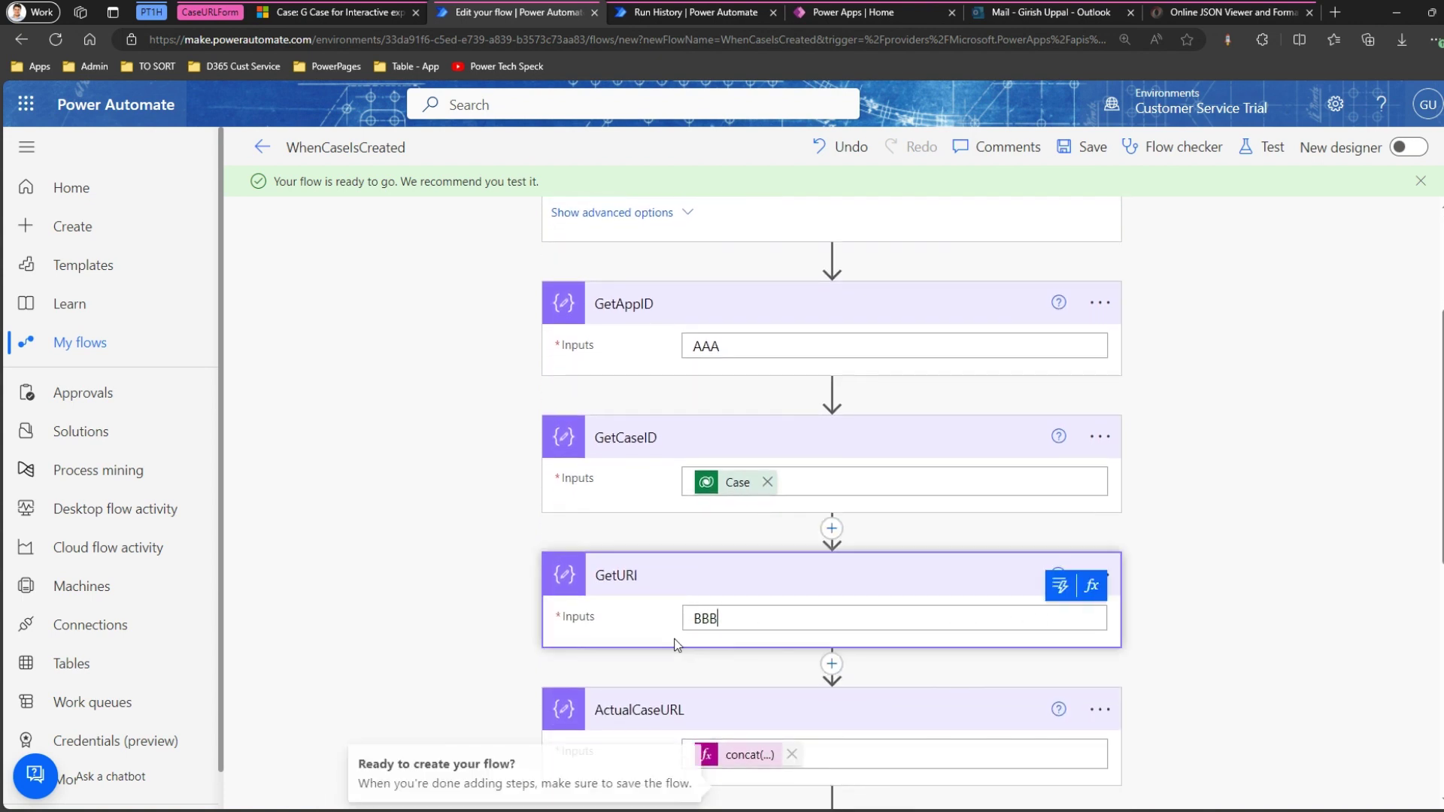
{"action": "double_click", "coordinate": [706, 619]}
{"action": "key", "text": "BackSpace"}
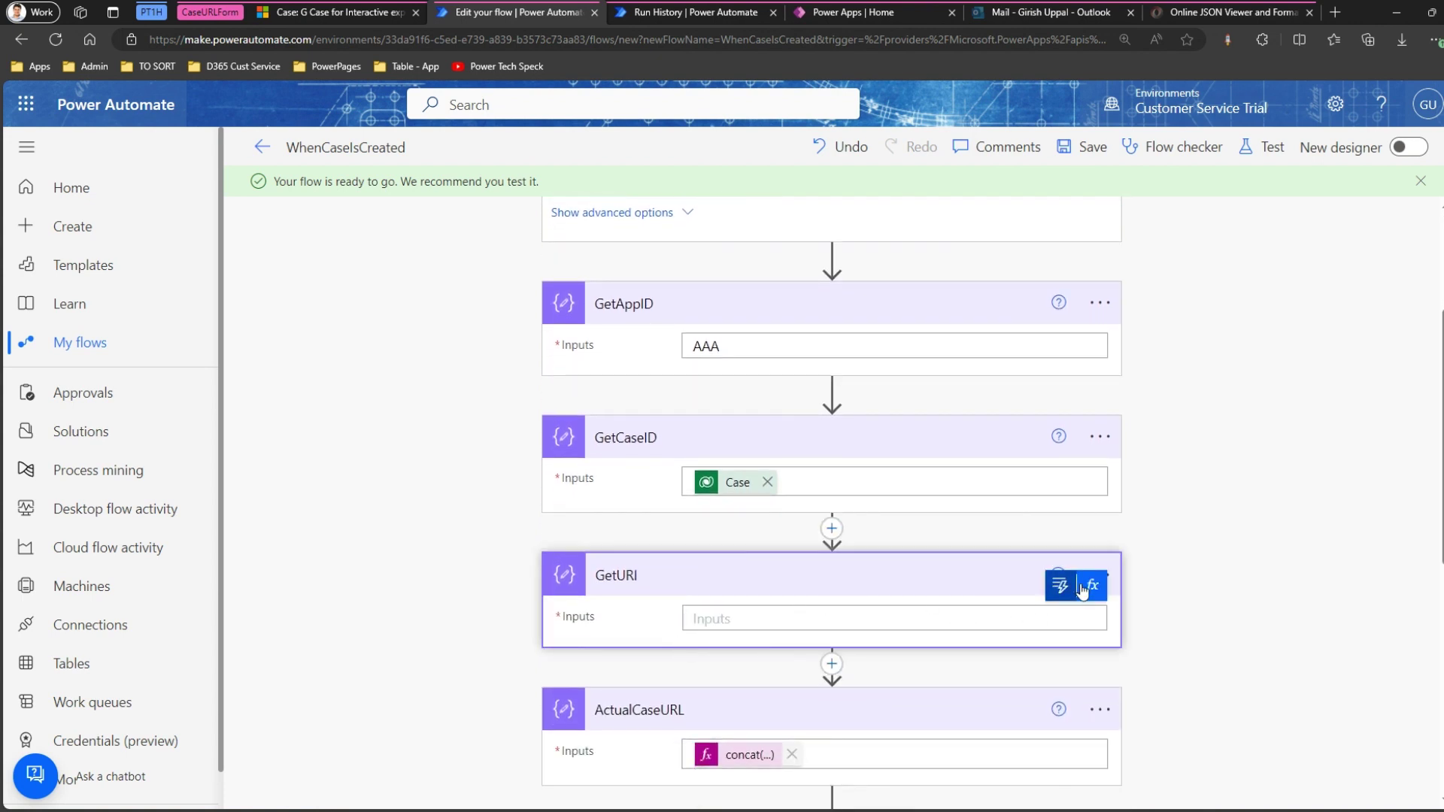
{"action": "left_click", "coordinate": [1092, 592]}
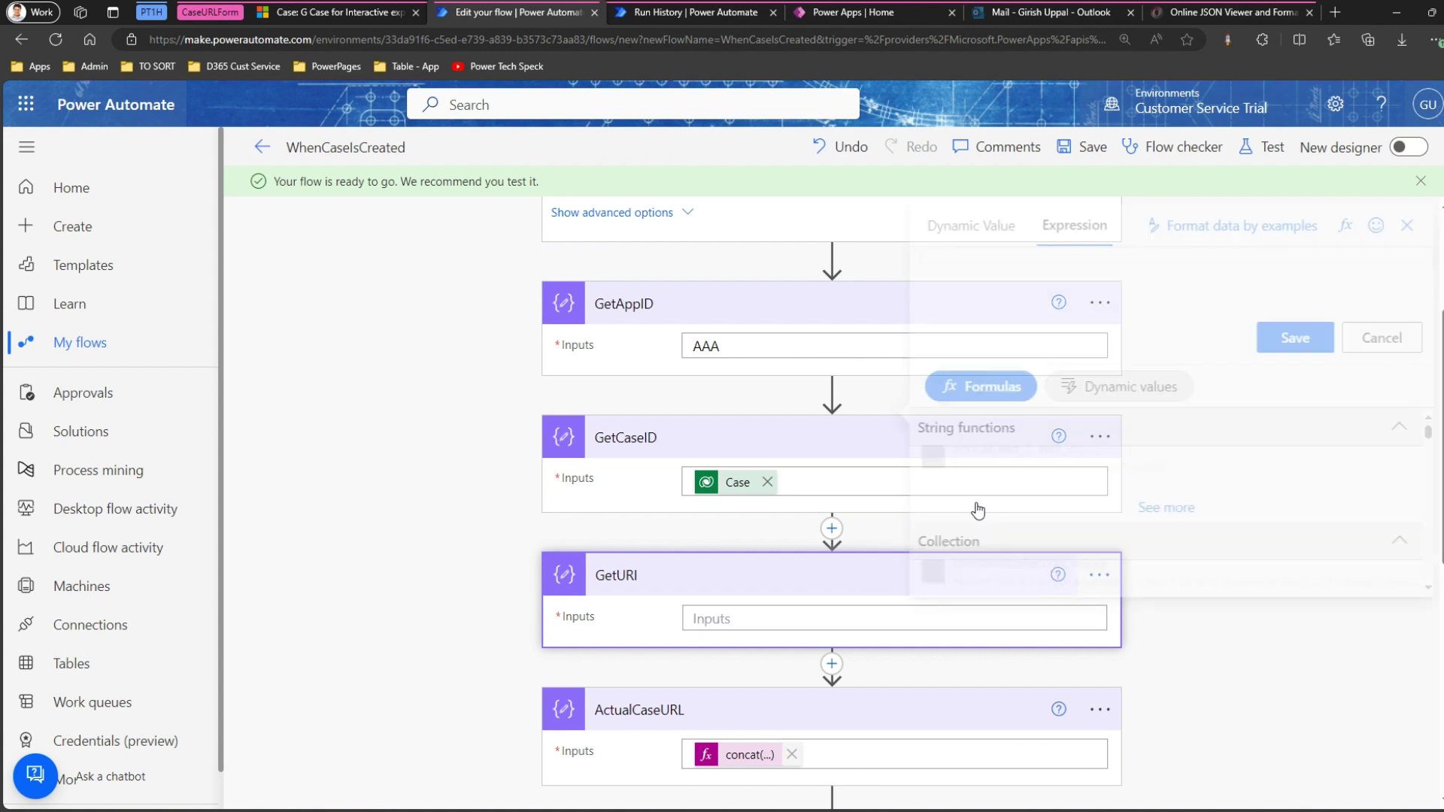
{"action": "left_click", "coordinate": [853, 260]}
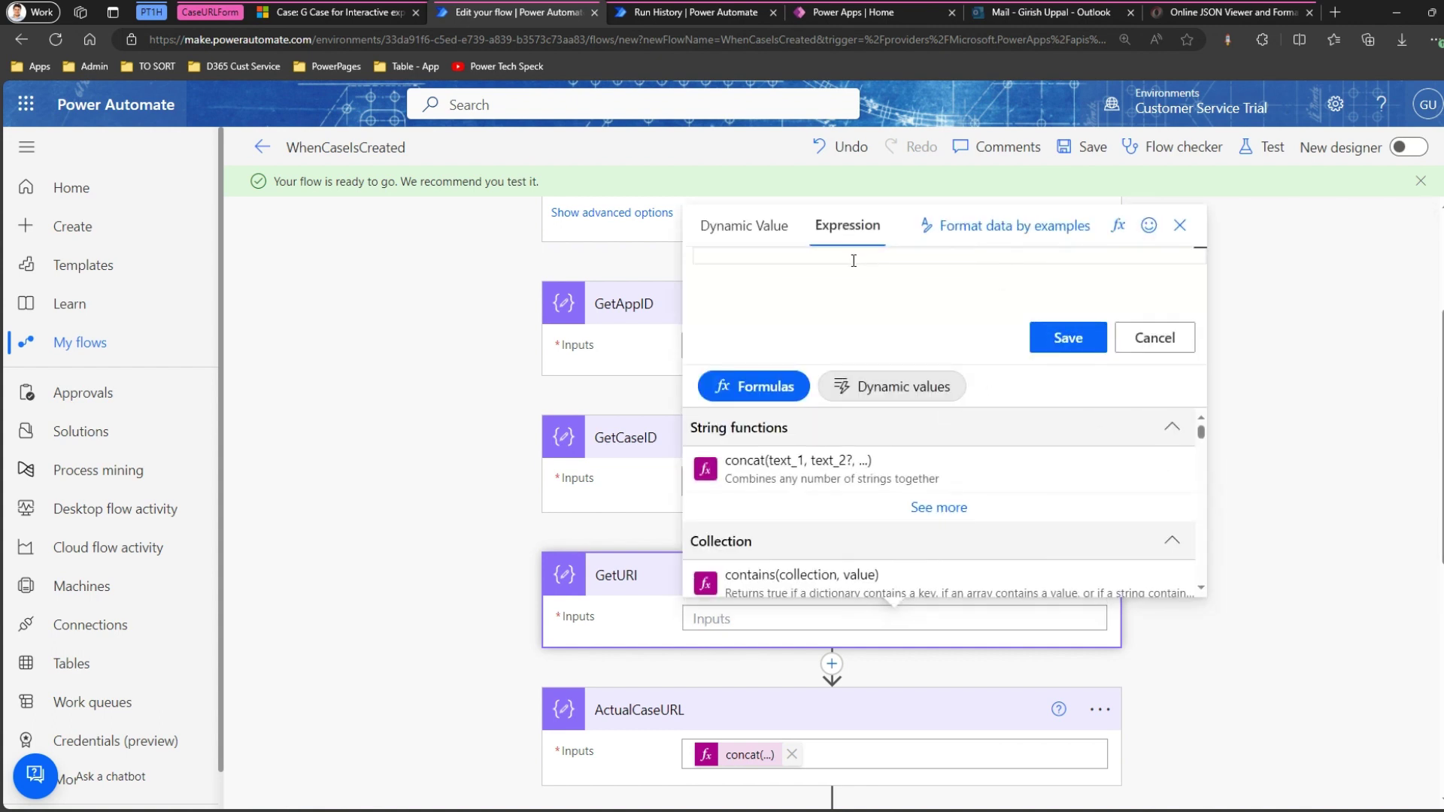
{"action": "type", "text": "uriHOst"}
{"action": "key", "text": "BackSpace"}
{"action": "key", "text": "BackSpace"}
{"action": "key", "text": "BackSpace"}
{"action": "key", "text": "BackSpace"}
{"action": "type", "text": "Host(outputs("}
{"action": "type", "text": "['body"}
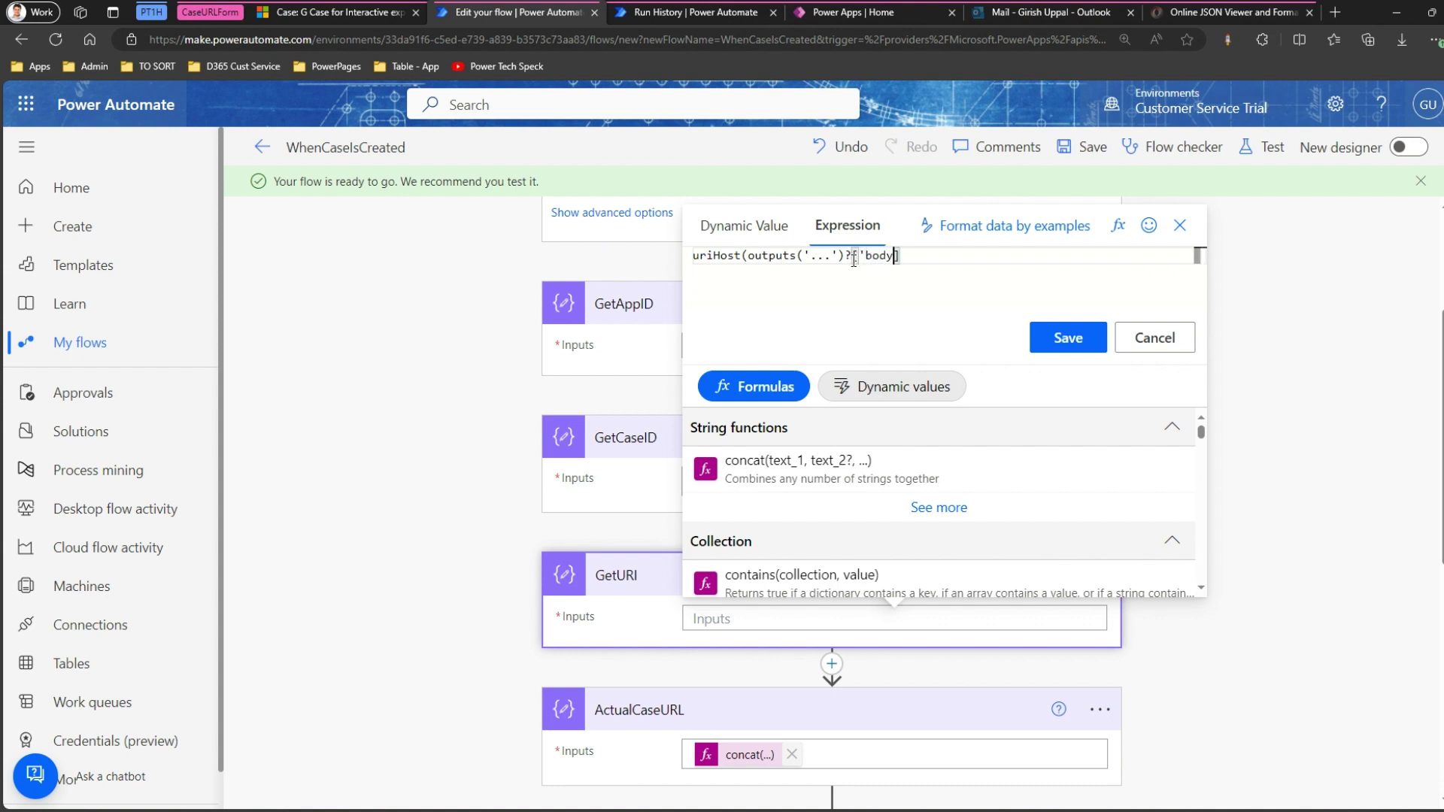
{"action": "type", "text": "/@odata.id'])"}
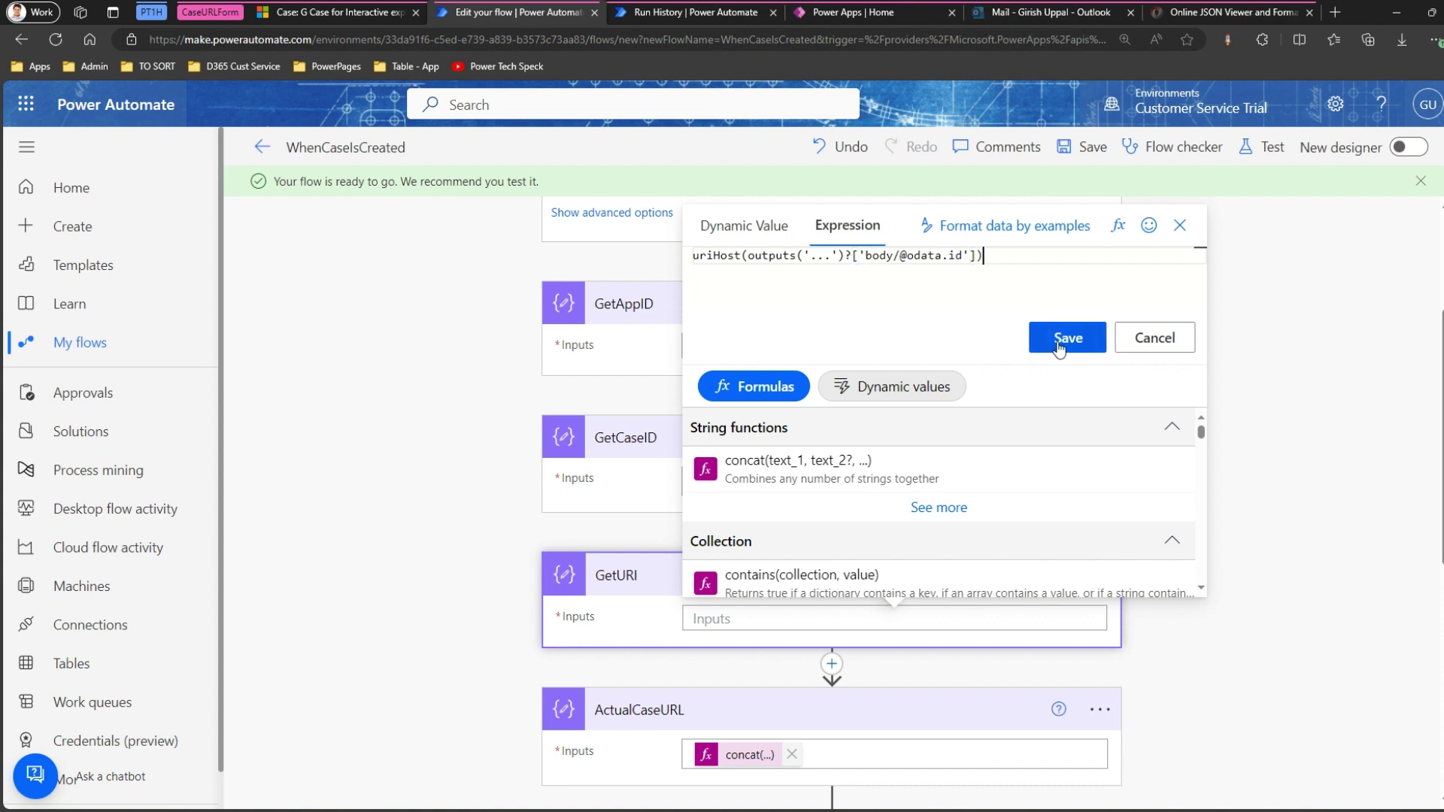
{"action": "left_click", "coordinate": [1062, 339]}
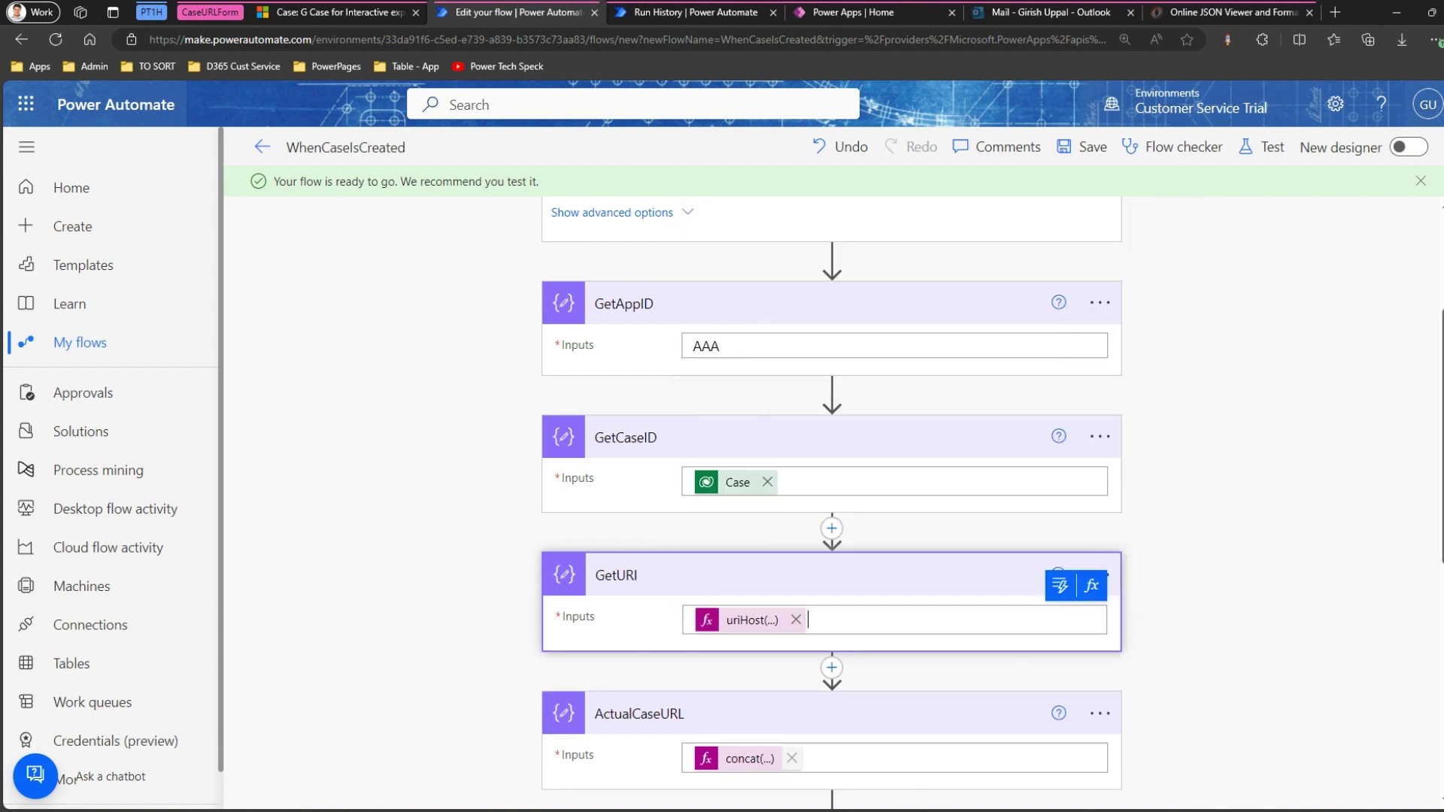
Correct the expression to reference outputs('GetRecord') and apply it.
{"action": "scroll", "coordinate": [1435, 416], "scroll_direction": "up", "scroll_amount": 2}
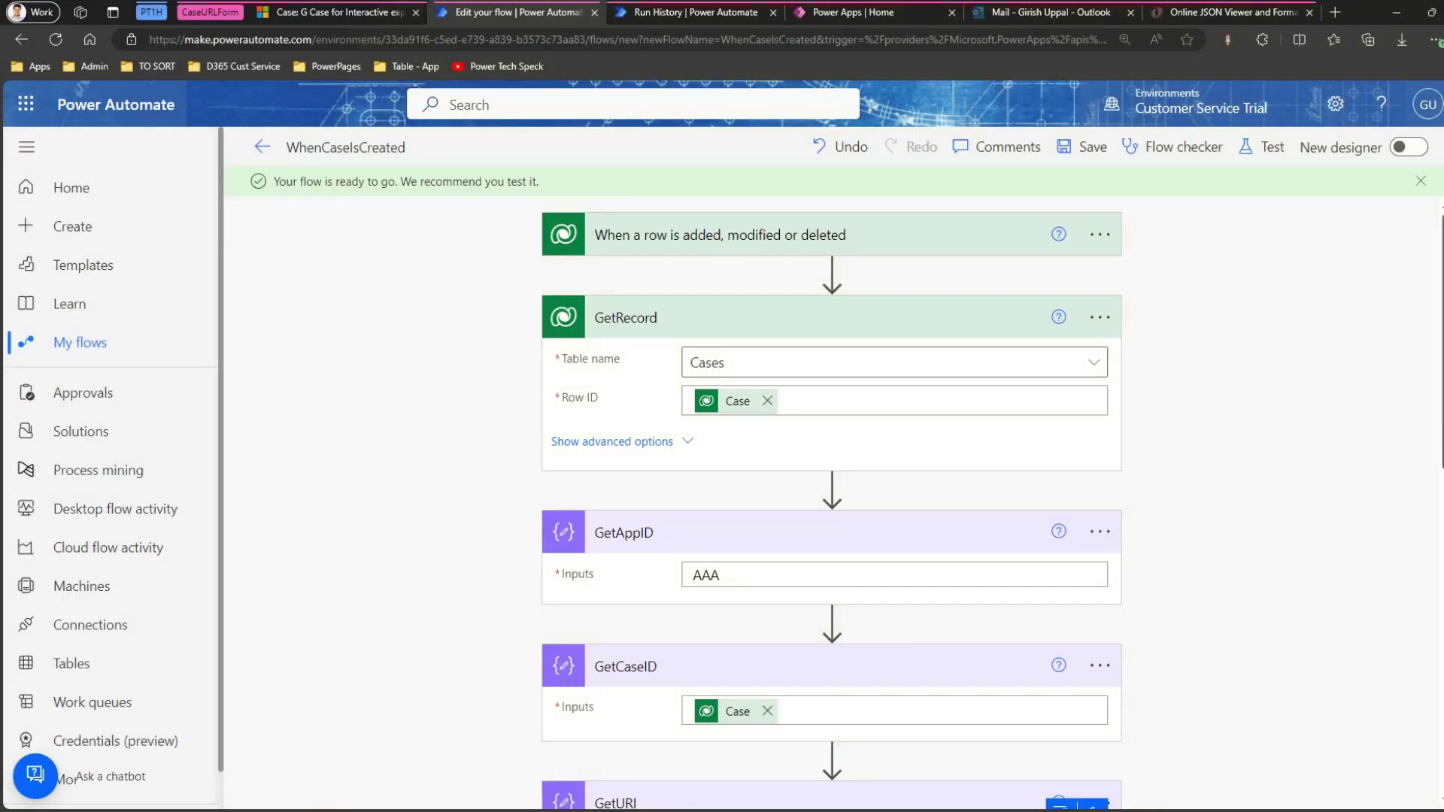
{"action": "scroll", "coordinate": [831, 511], "scroll_direction": "down", "scroll_amount": 1}
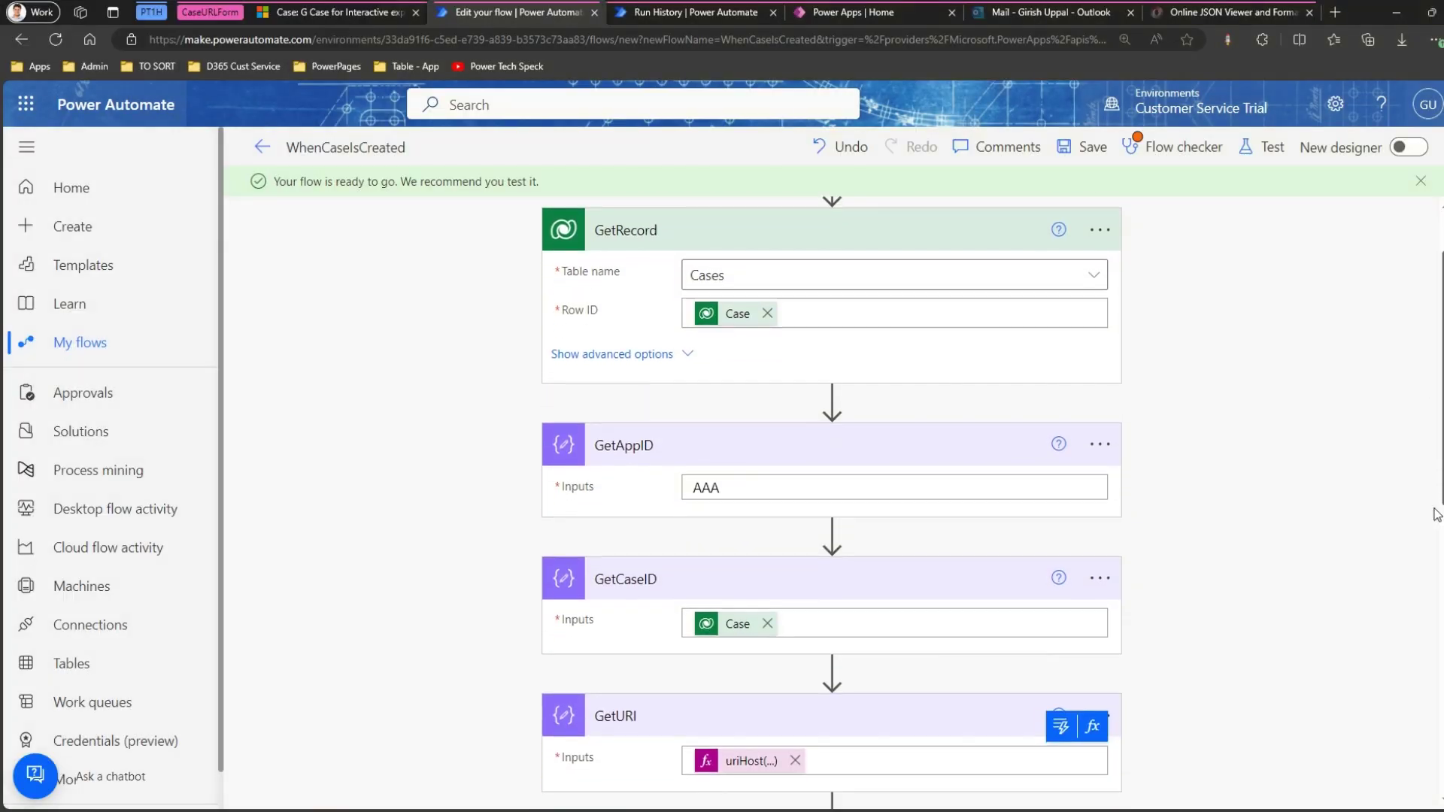
{"action": "left_click", "coordinate": [740, 758]}
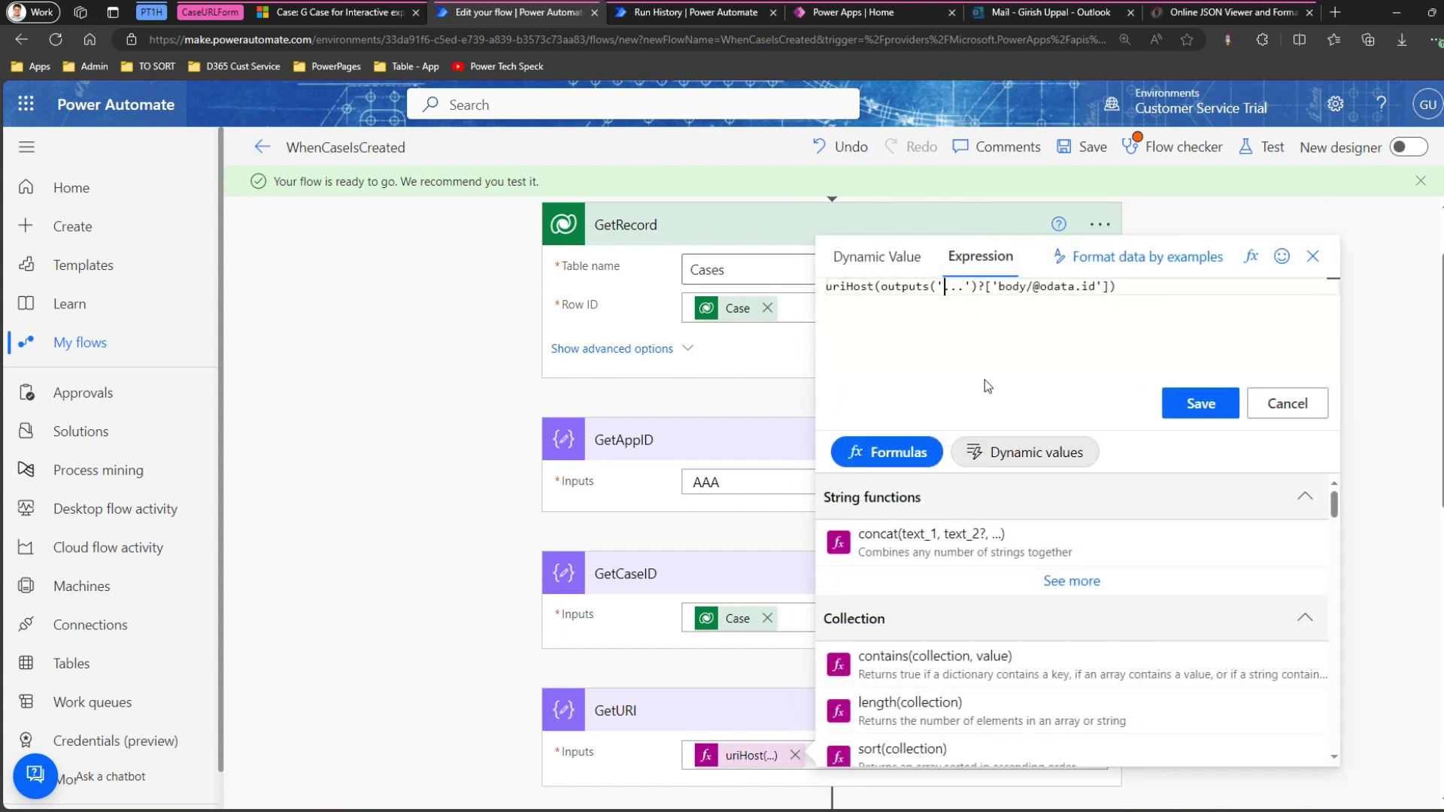
{"action": "type", "text": "GetRecord"}
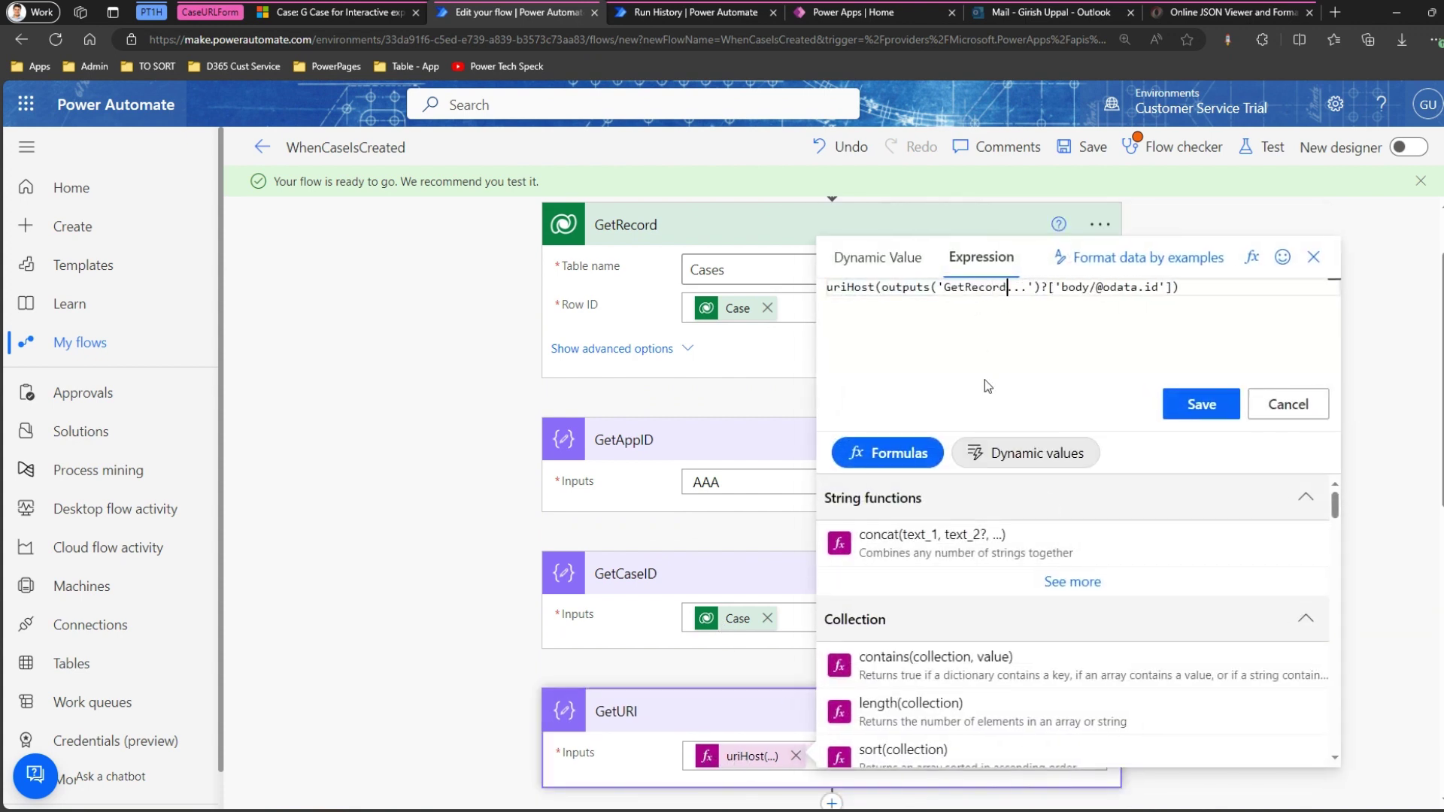
{"action": "key", "text": "Delete"}
{"action": "key", "text": "Delete"}
{"action": "key", "text": "Delete"}
{"action": "key", "text": "Delete"}
{"action": "type", "text": "'"}
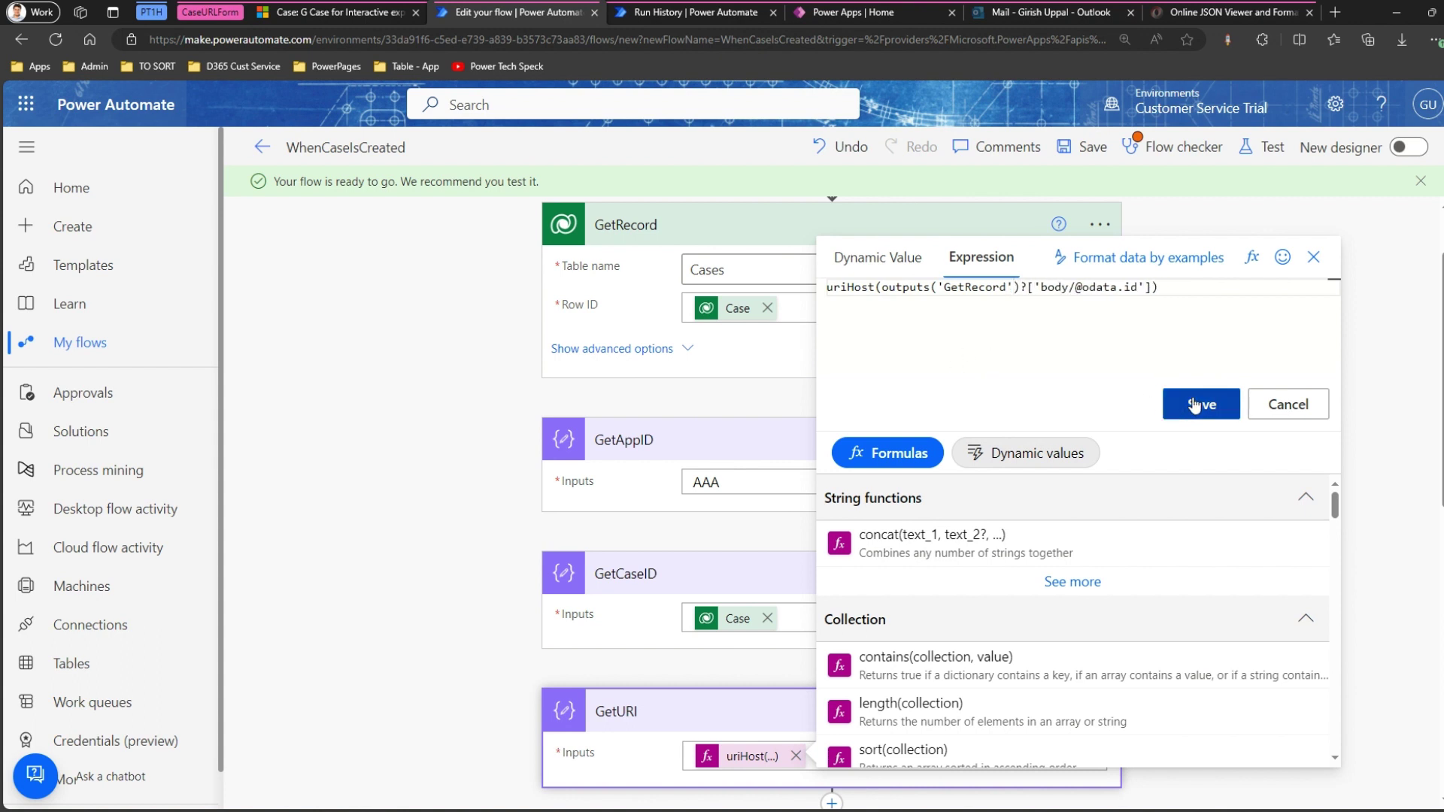
{"action": "left_click", "coordinate": [1195, 407]}
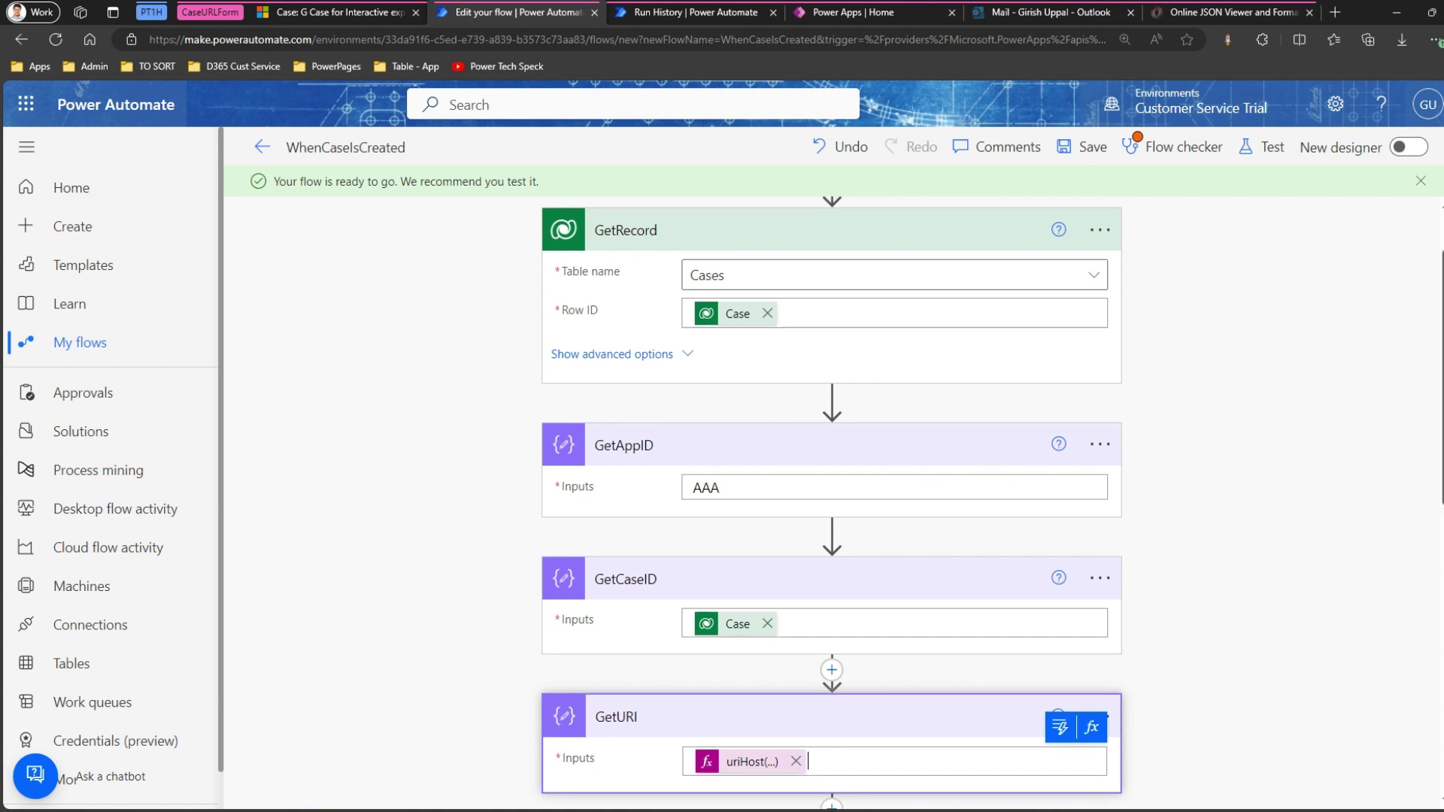
{"action": "scroll", "coordinate": [1178, 430], "scroll_direction": "up", "scroll_amount": 1}
Insert a Microsoft Dataverse List rows action after GetRecord, found by searching 'dataver'.
{"action": "left_click", "coordinate": [831, 446]}
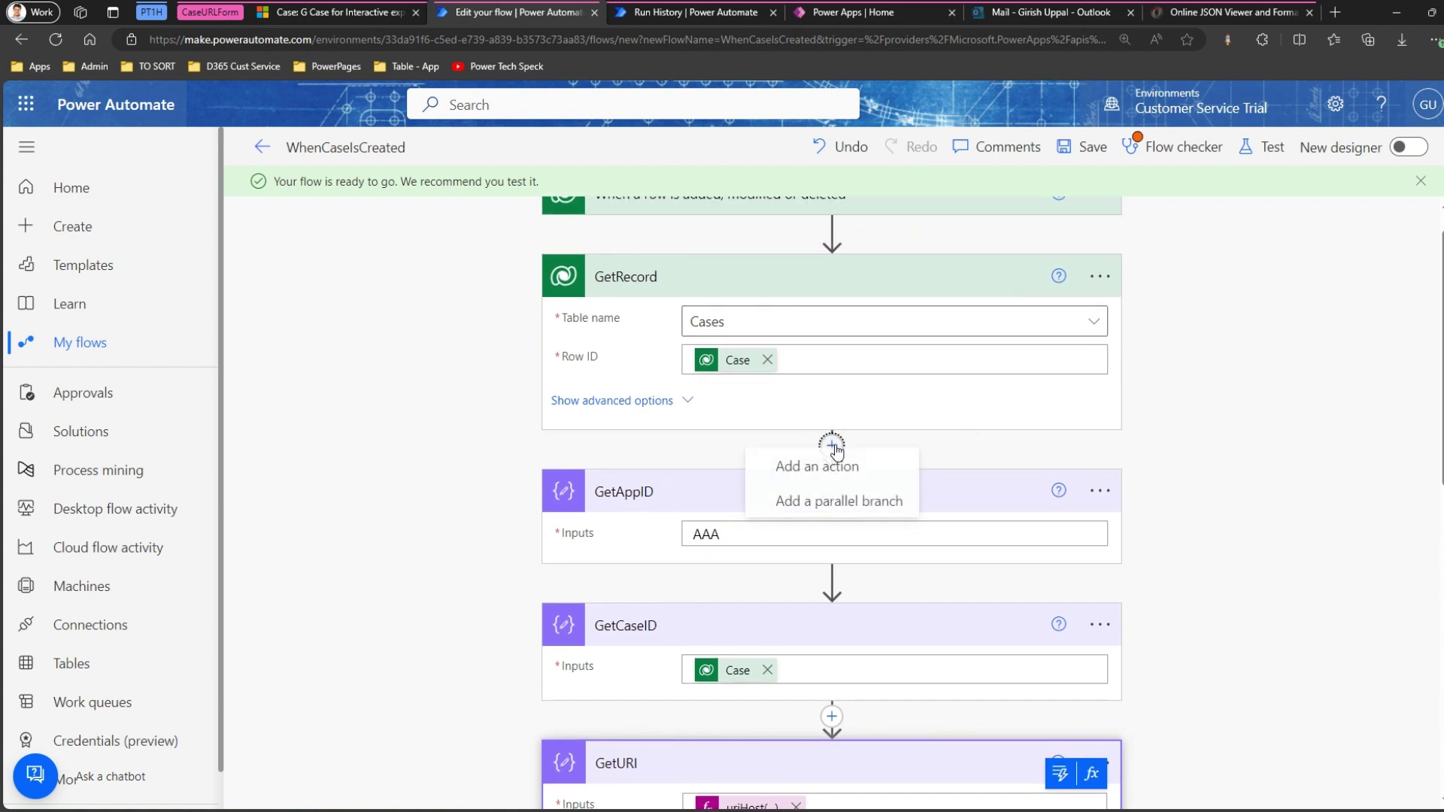
{"action": "left_click", "coordinate": [845, 479]}
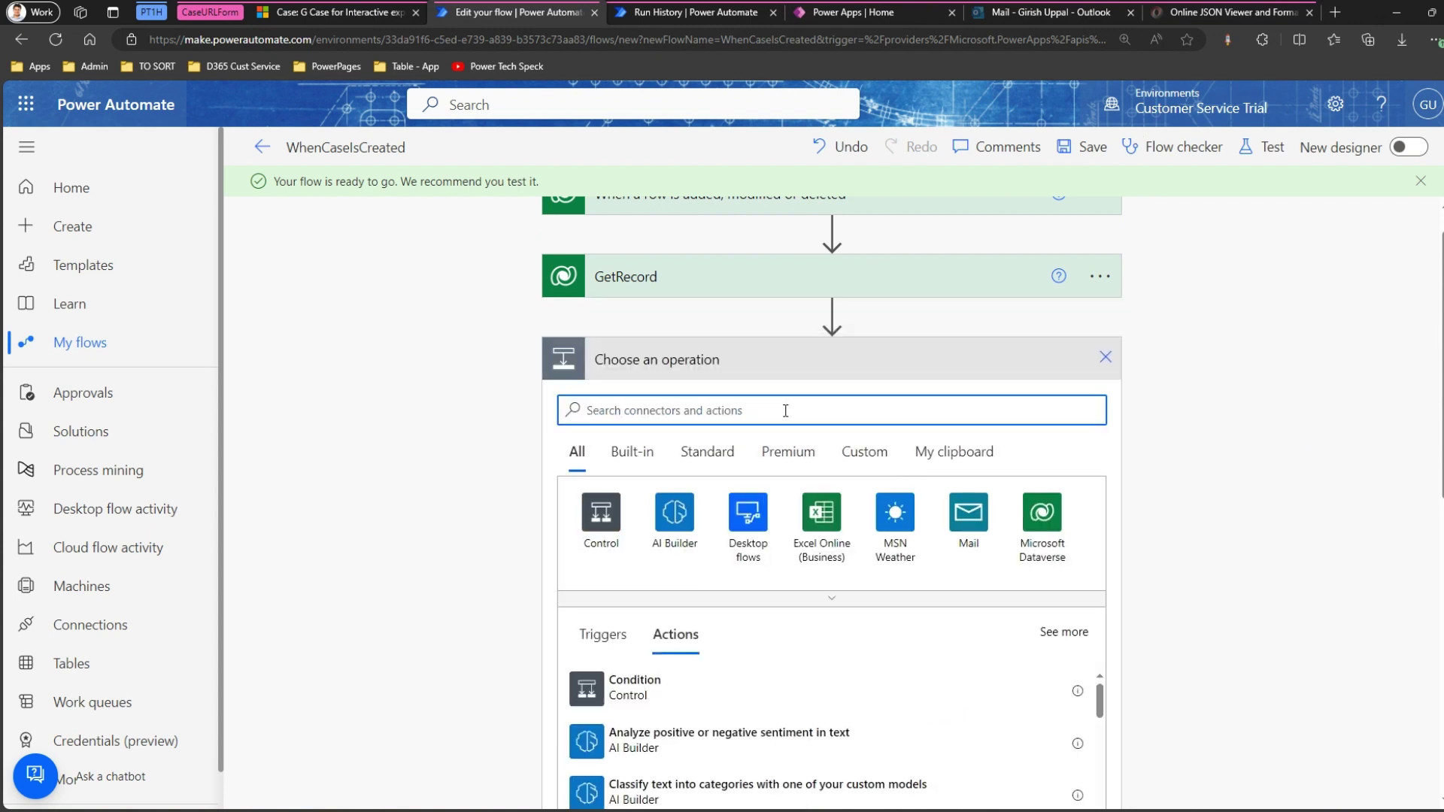
{"action": "type", "text": "dataver"}
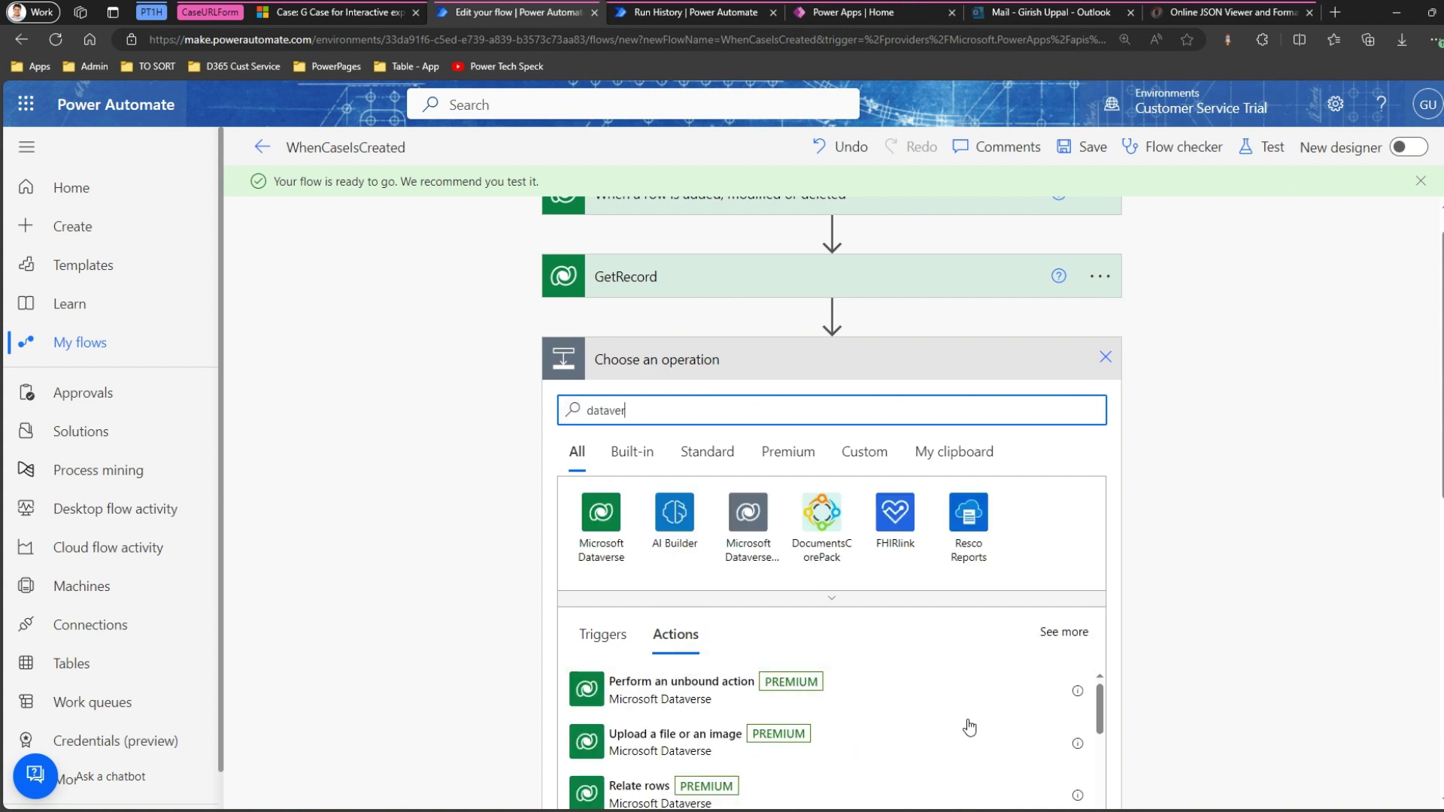
{"action": "scroll", "coordinate": [1407, 565], "scroll_direction": "down", "scroll_amount": 1}
{"action": "scroll", "coordinate": [1149, 488], "scroll_direction": "down", "scroll_amount": 3}
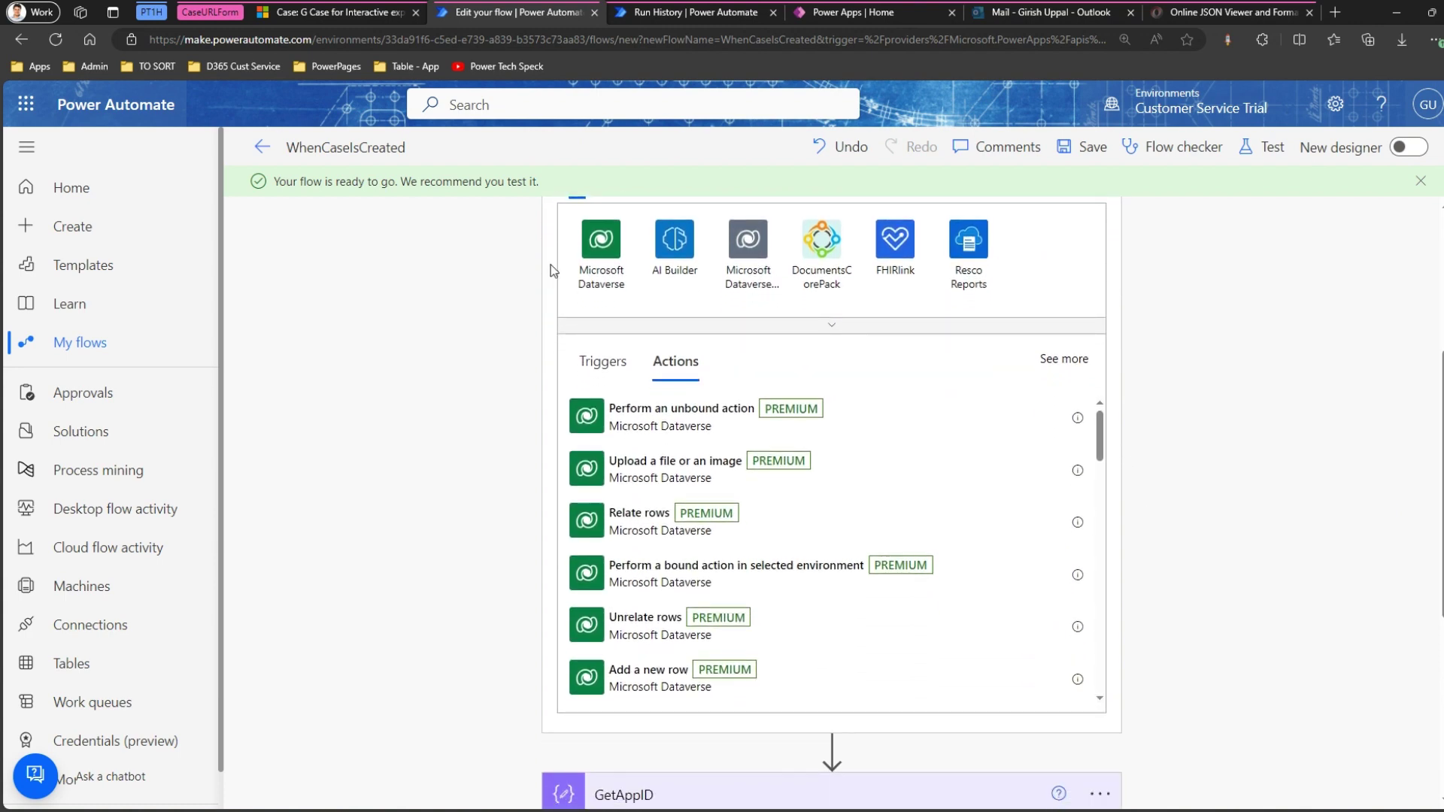
{"action": "left_click", "coordinate": [598, 272]}
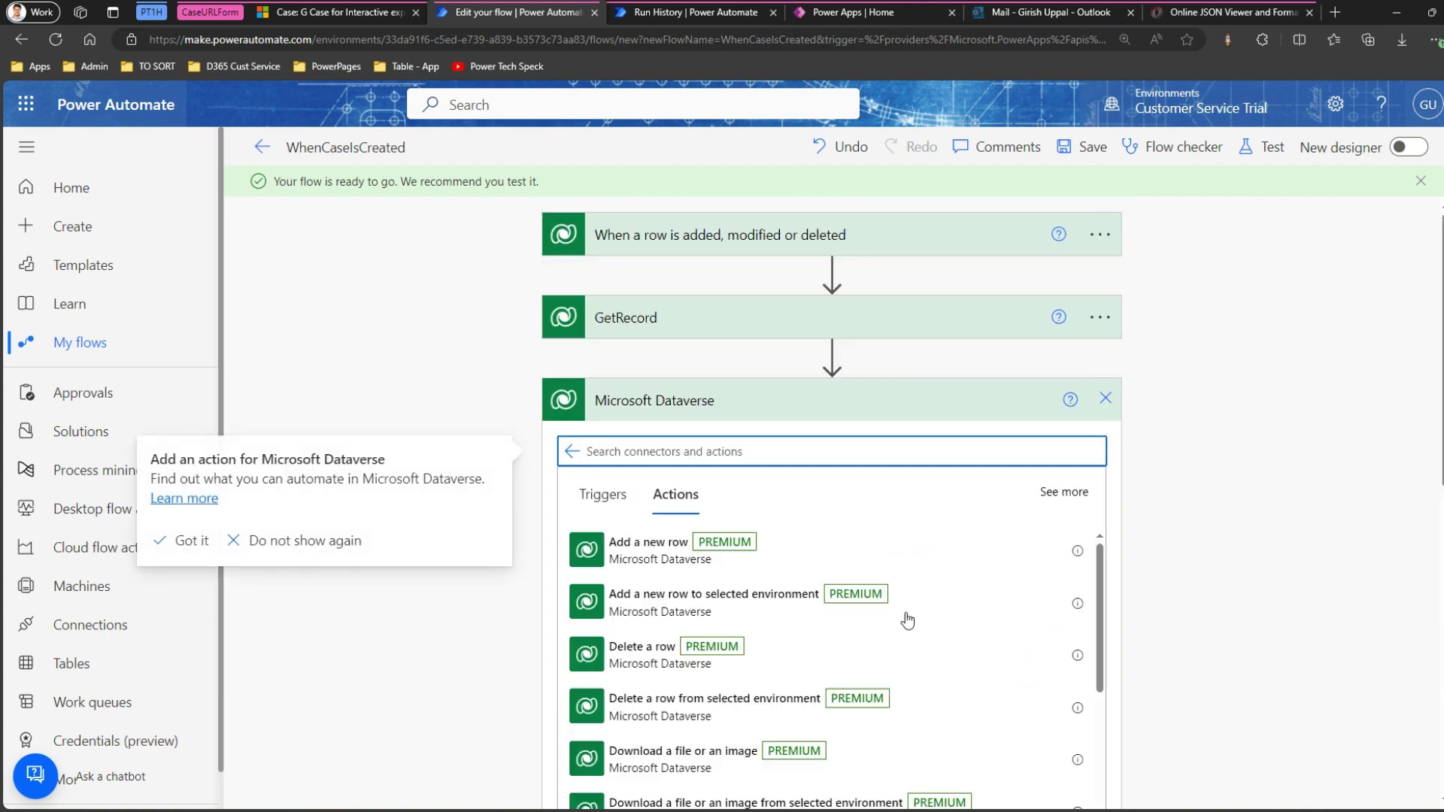
{"action": "scroll", "coordinate": [768, 714], "scroll_direction": "down", "scroll_amount": 15}
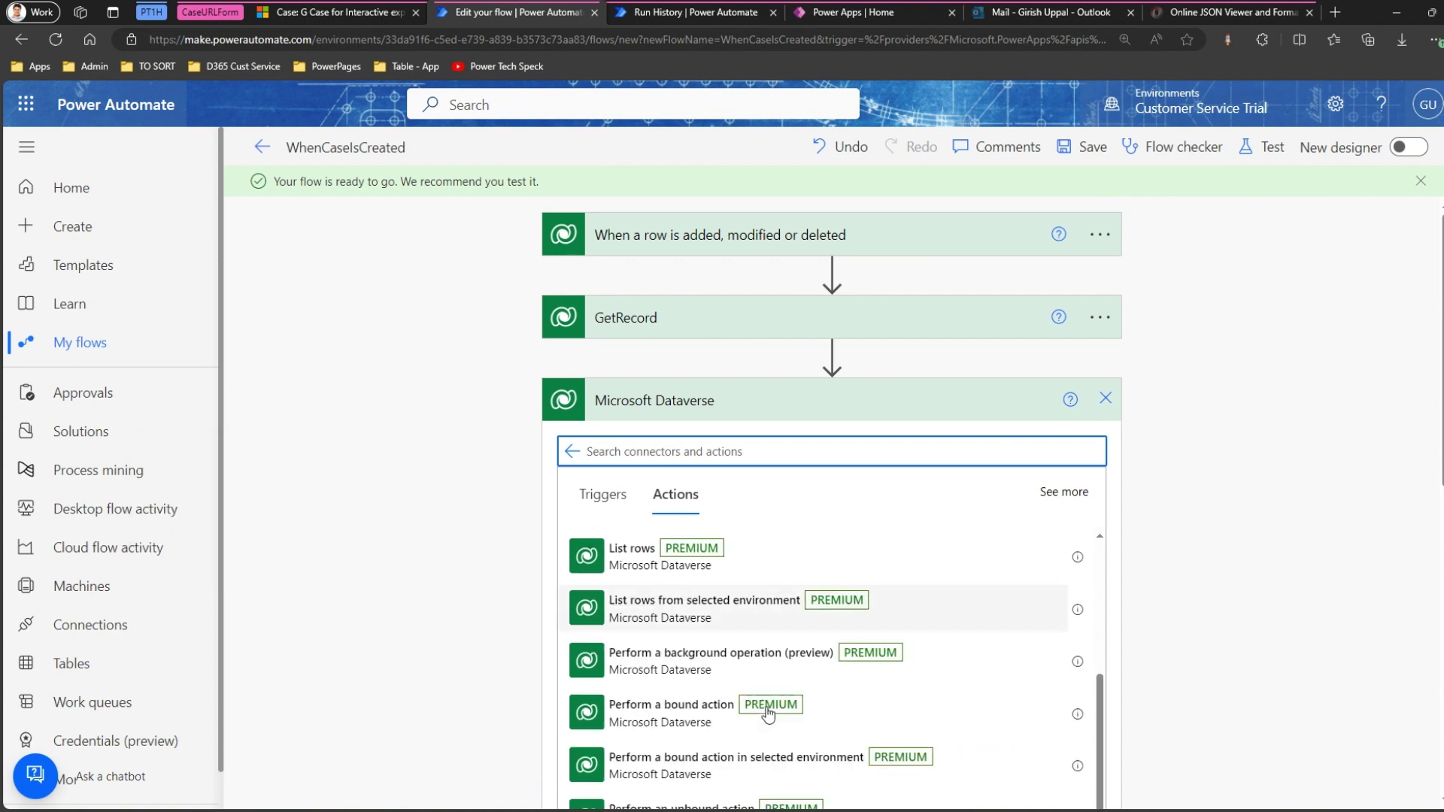
{"action": "scroll", "coordinate": [775, 722], "scroll_direction": "down", "scroll_amount": 1}
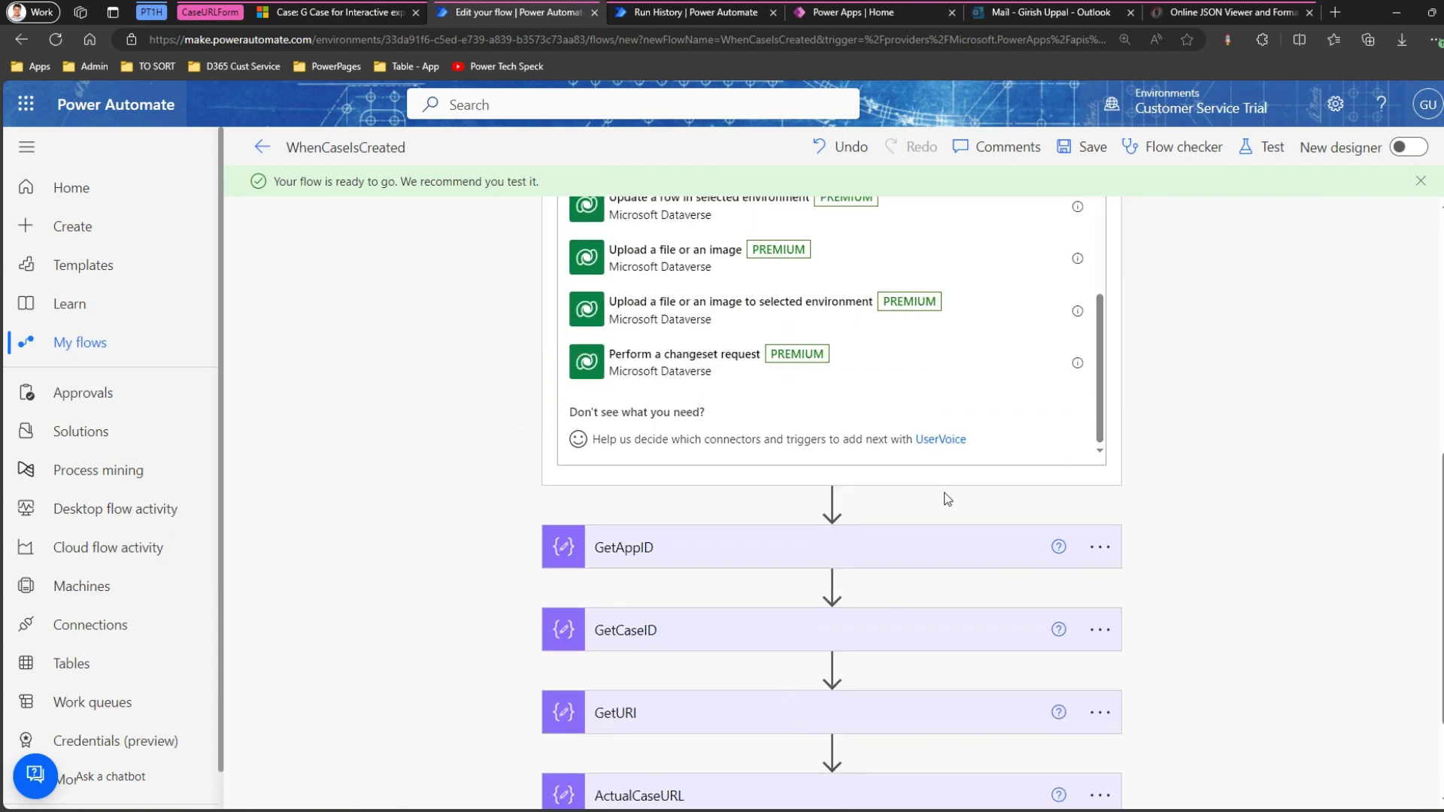
{"action": "scroll", "coordinate": [1036, 623], "scroll_direction": "up", "scroll_amount": 5}
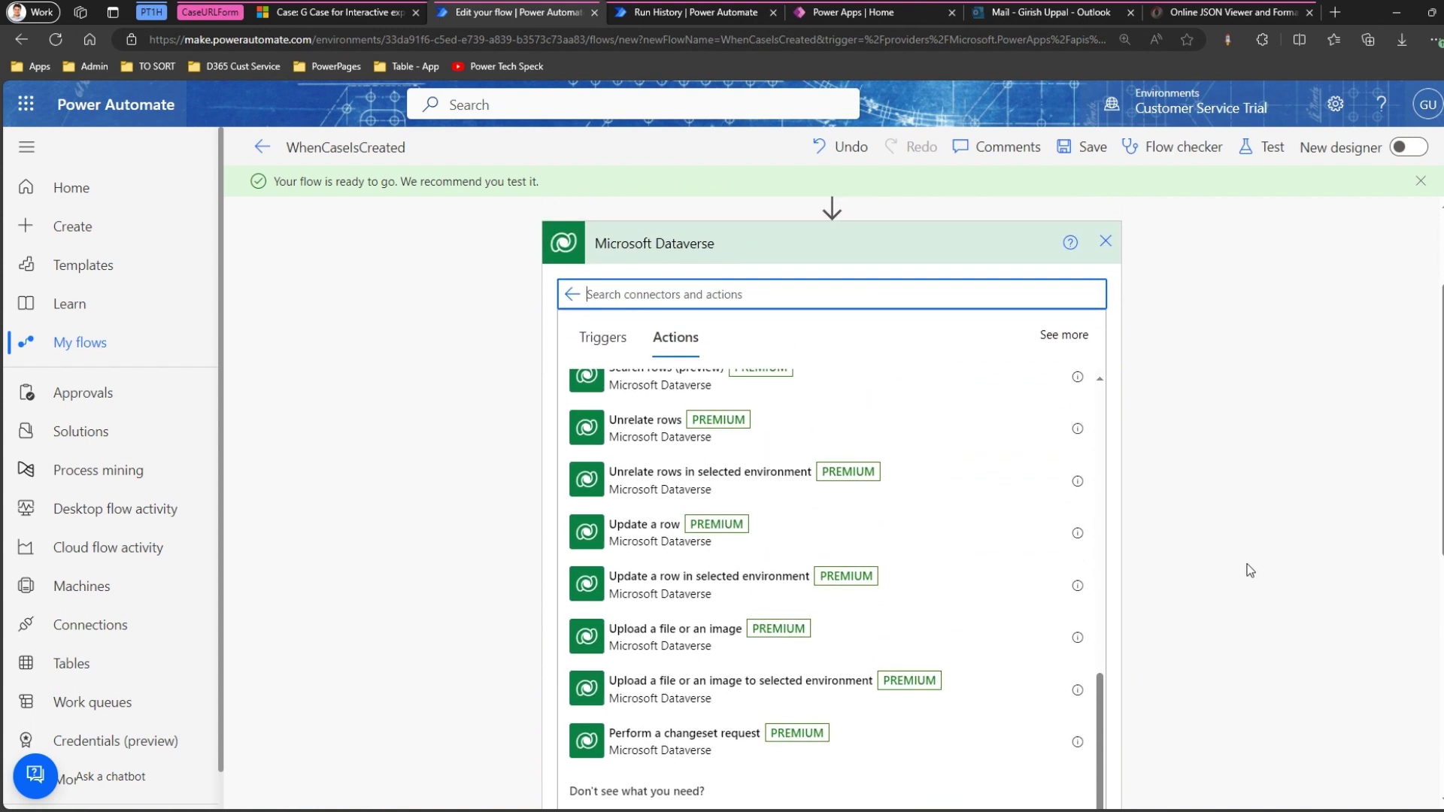
{"action": "scroll", "coordinate": [1101, 654], "scroll_direction": "up", "scroll_amount": 1}
{"action": "scroll", "coordinate": [1101, 614], "scroll_direction": "up", "scroll_amount": 7}
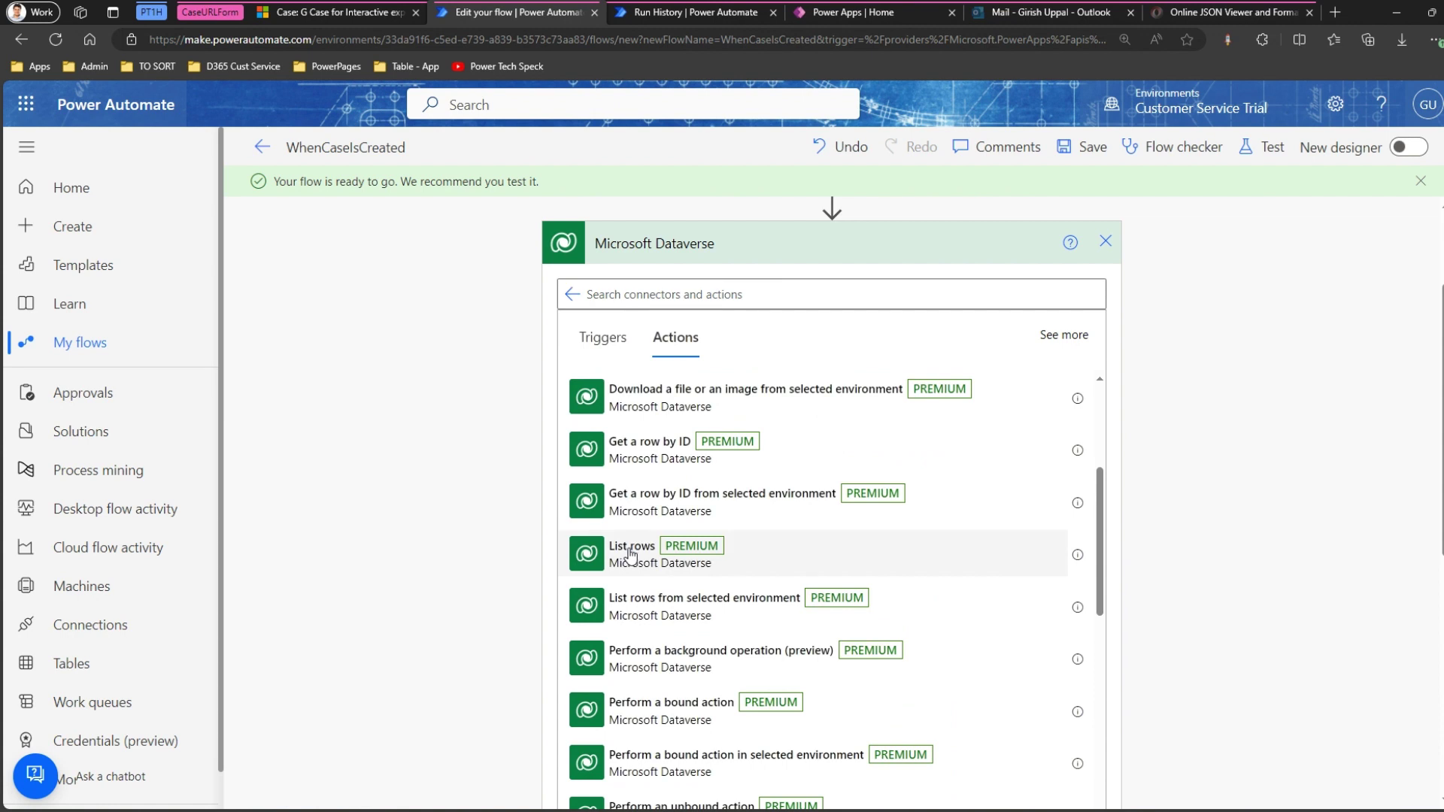
{"action": "left_click", "coordinate": [631, 554]}
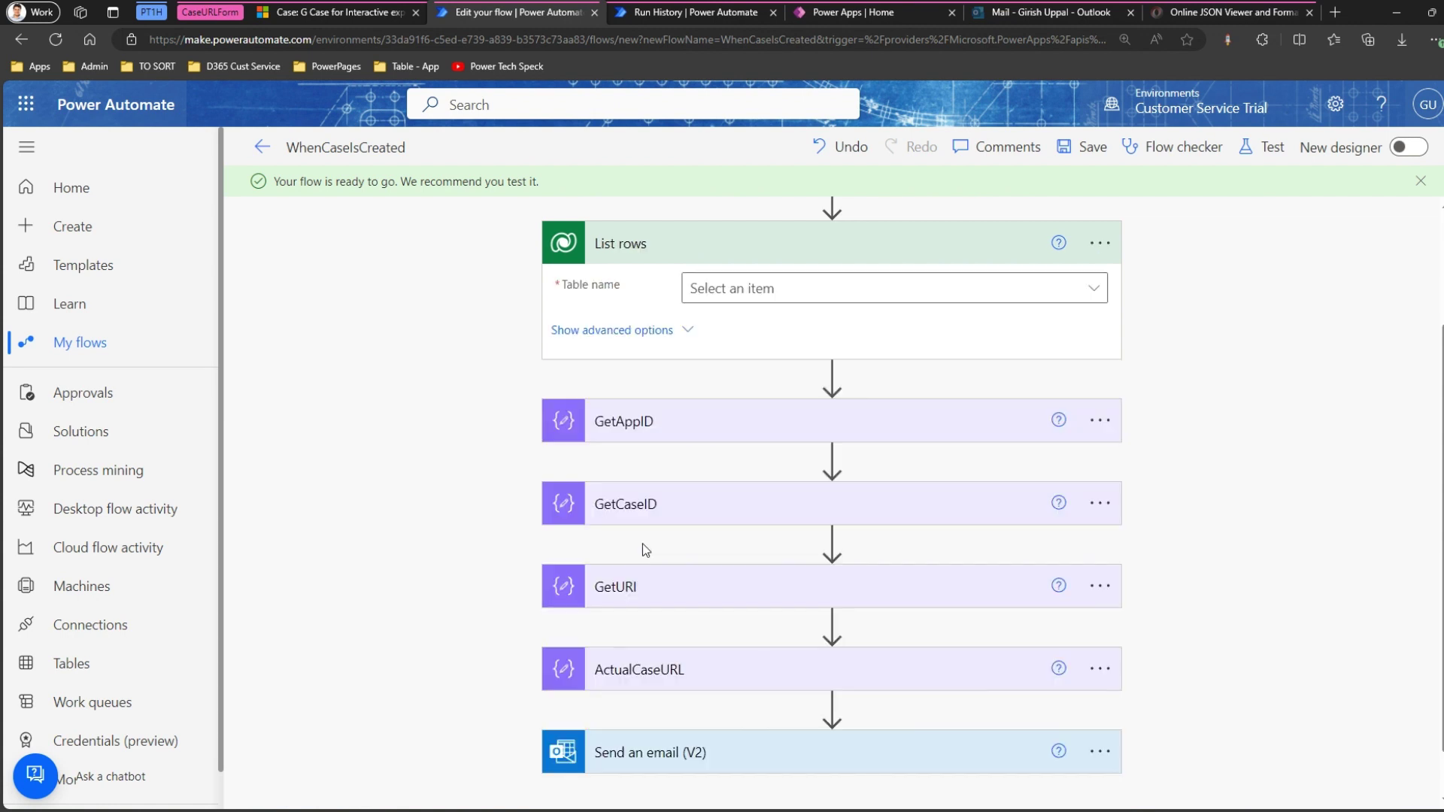
Point List rows at the Model-driven Apps table, show its advanced options, and save the flow.
{"action": "left_click", "coordinate": [754, 299]}
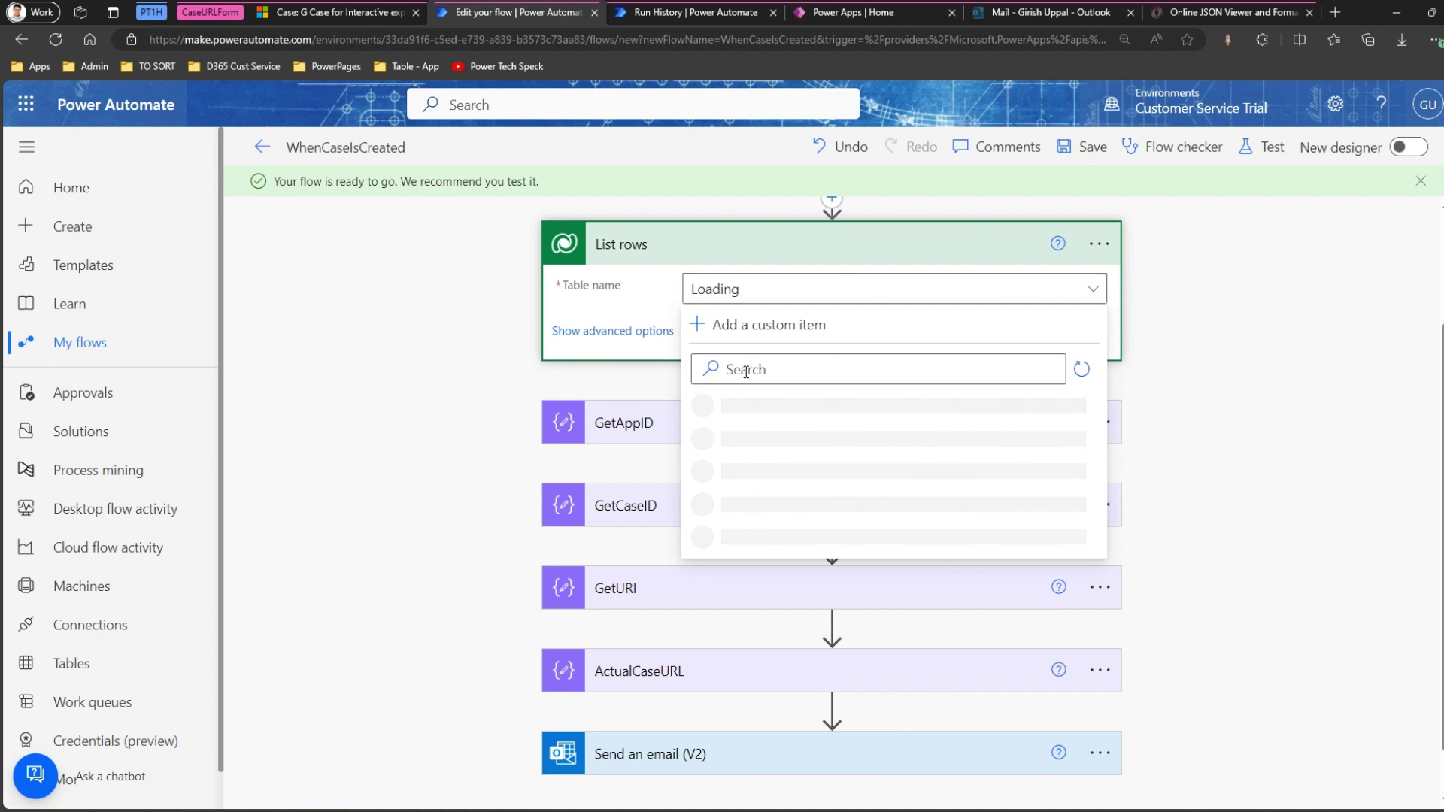
{"action": "type", "text": "model"}
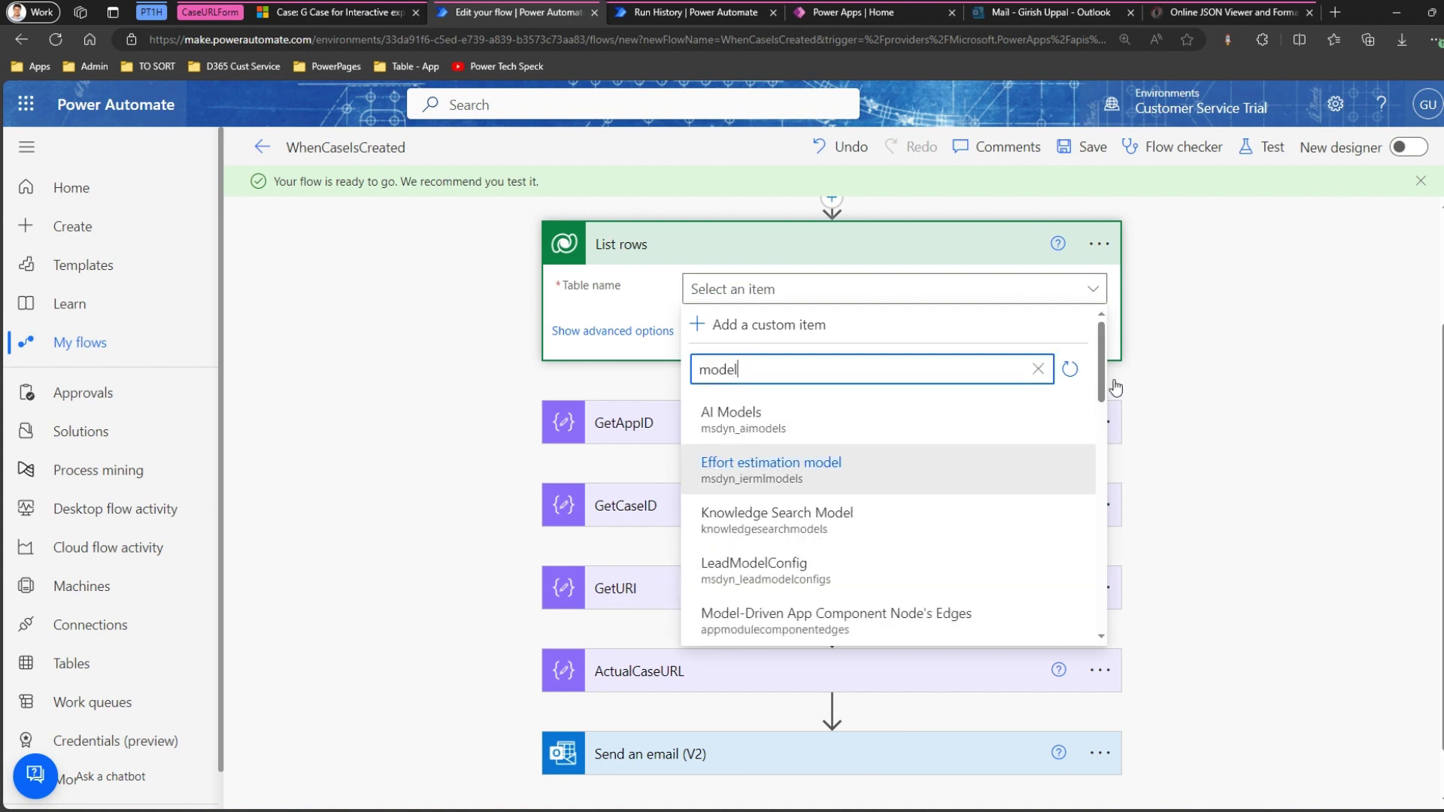
{"action": "left_click_drag", "start_coordinate": [1102, 379], "coordinate": [1103, 453]}
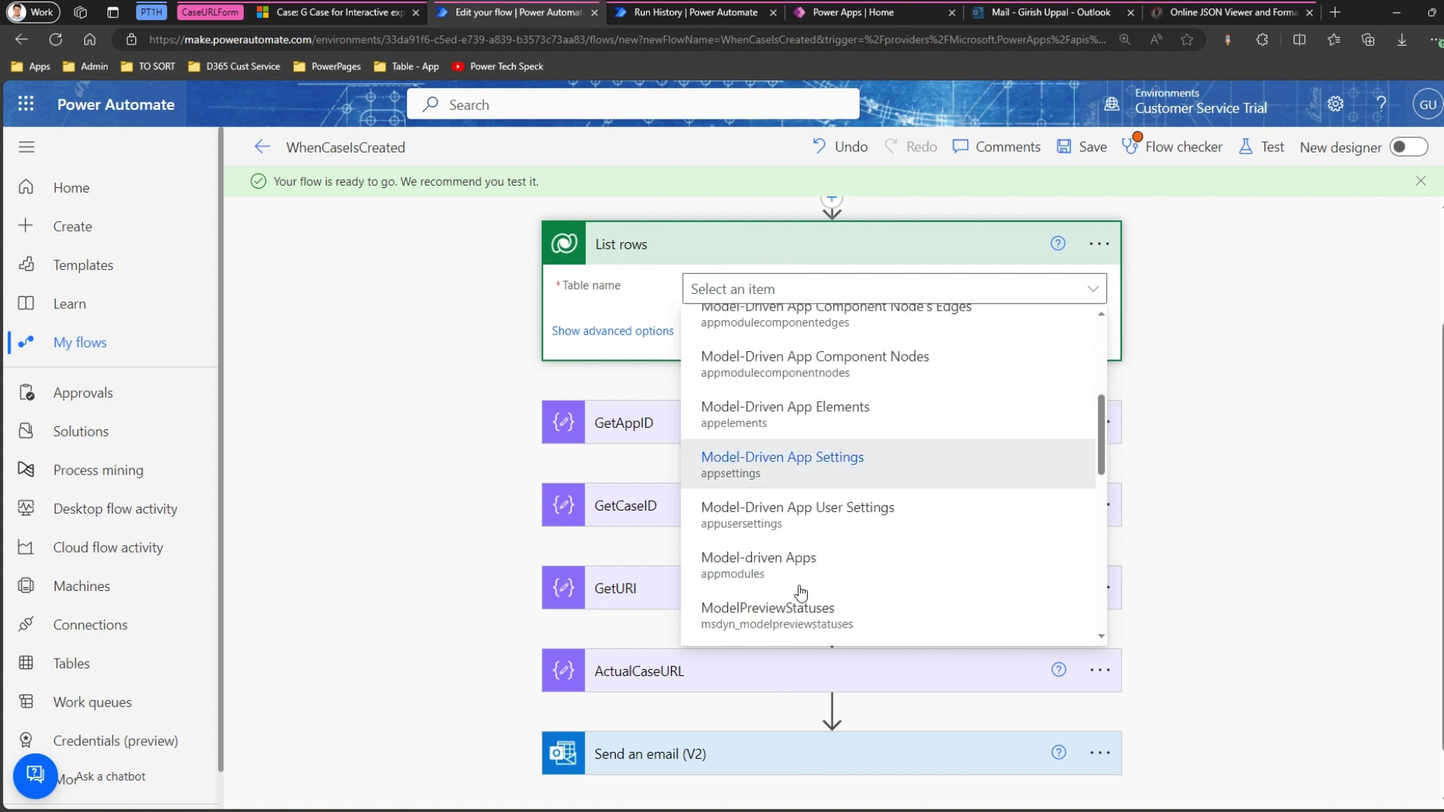
{"action": "left_click", "coordinate": [764, 575]}
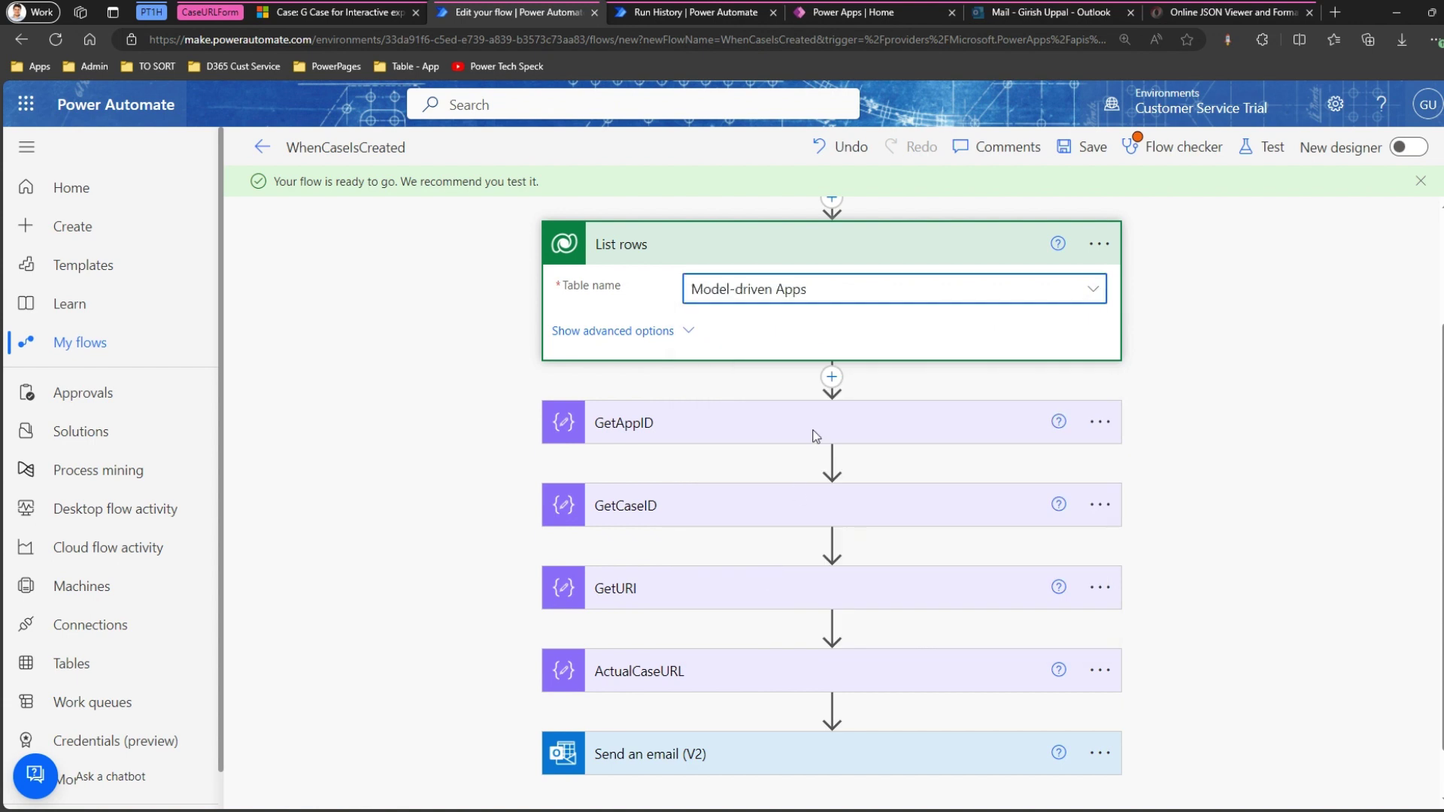
{"action": "left_click", "coordinate": [660, 338]}
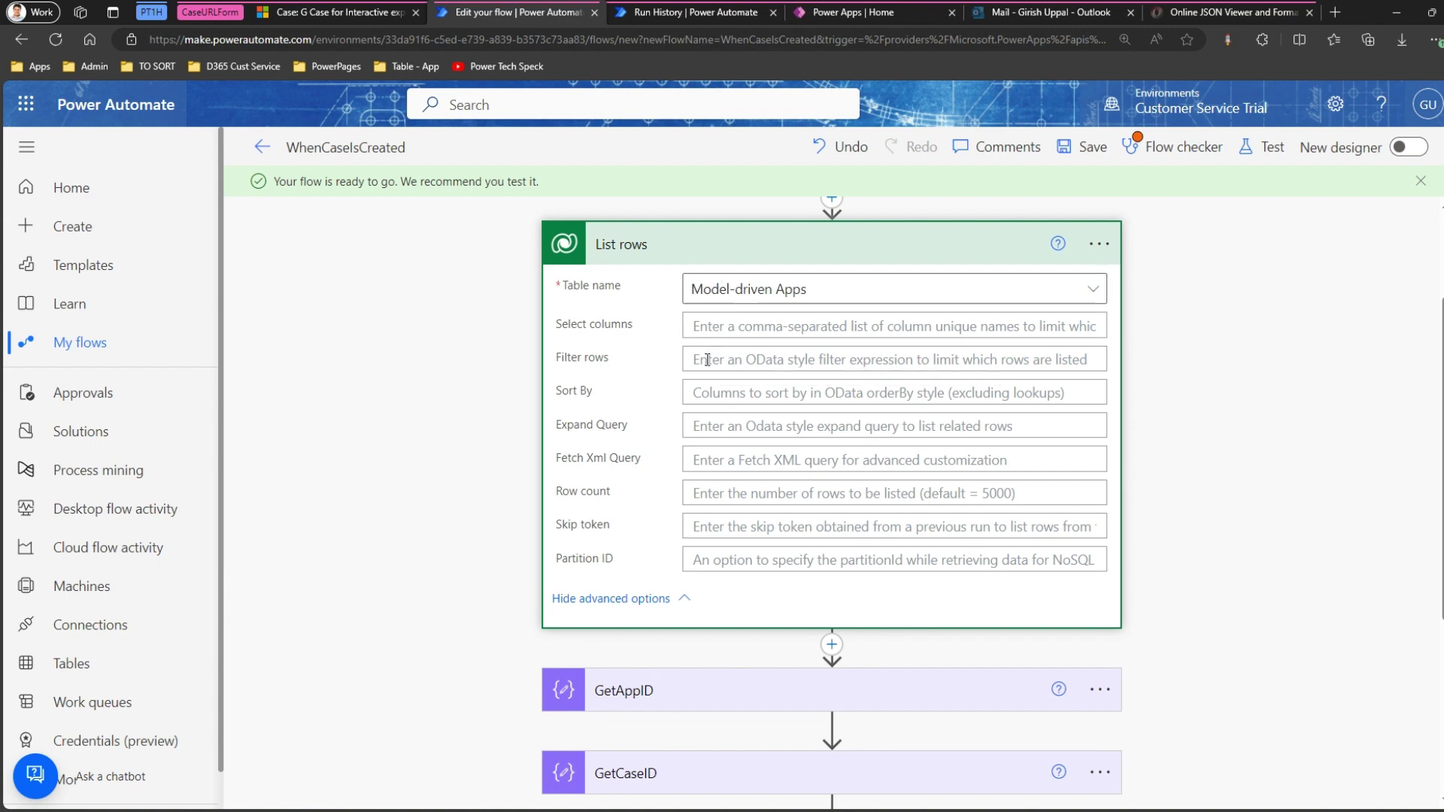
{"action": "left_click", "coordinate": [1089, 146]}
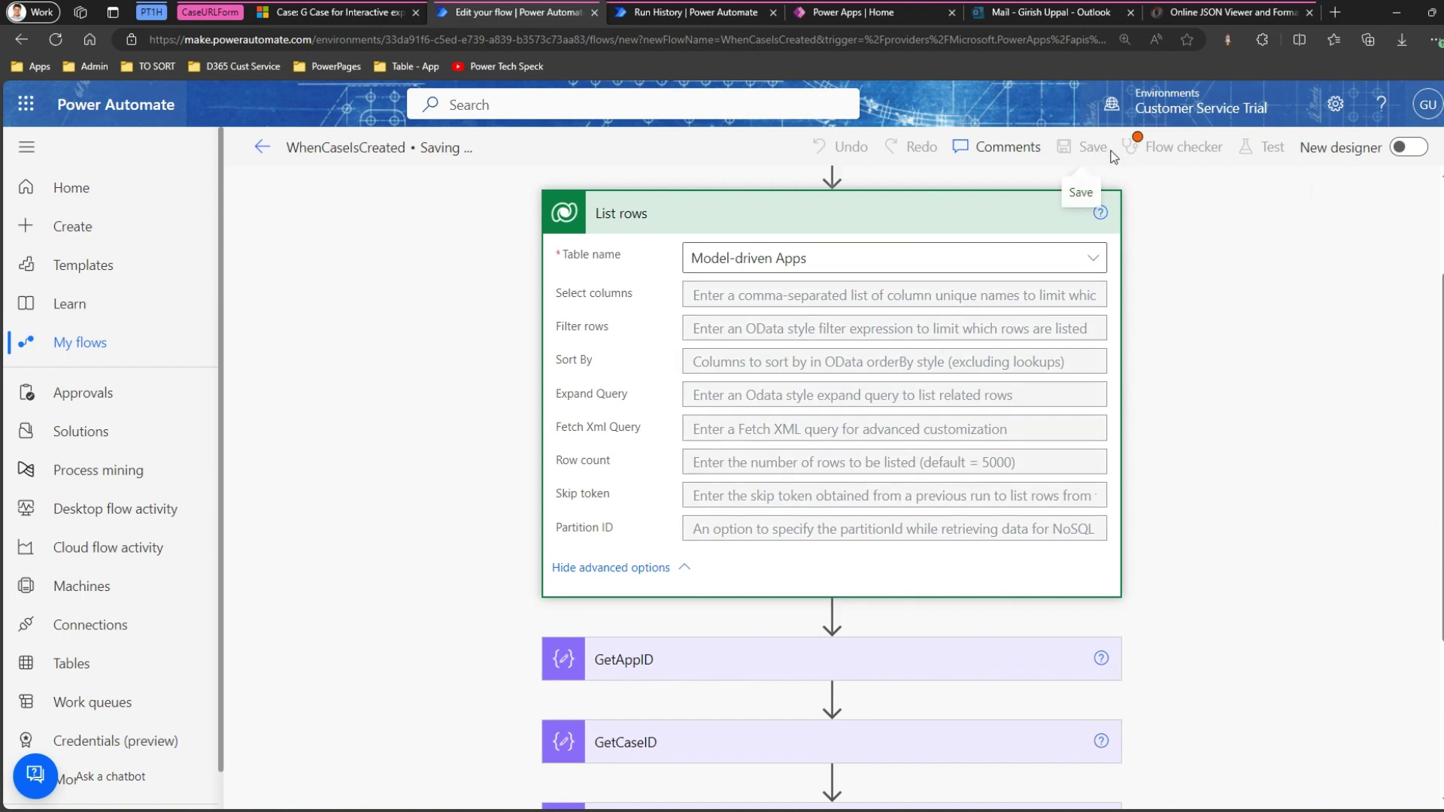
Save a new test case titled 'sdsd' for Southridge Video, then open the flow's run history.
{"action": "left_click", "coordinate": [351, 12]}
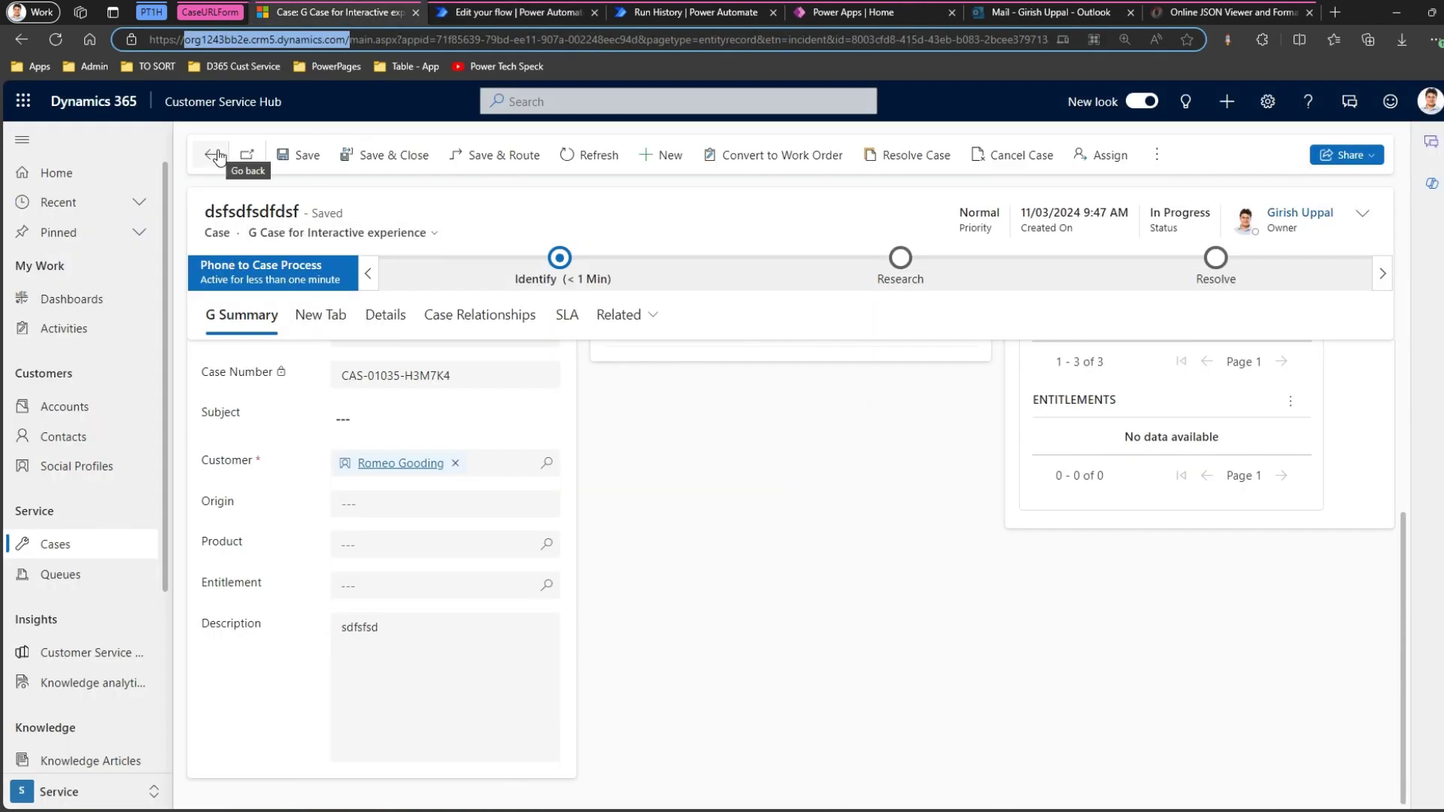
{"action": "left_click", "coordinate": [660, 156]}
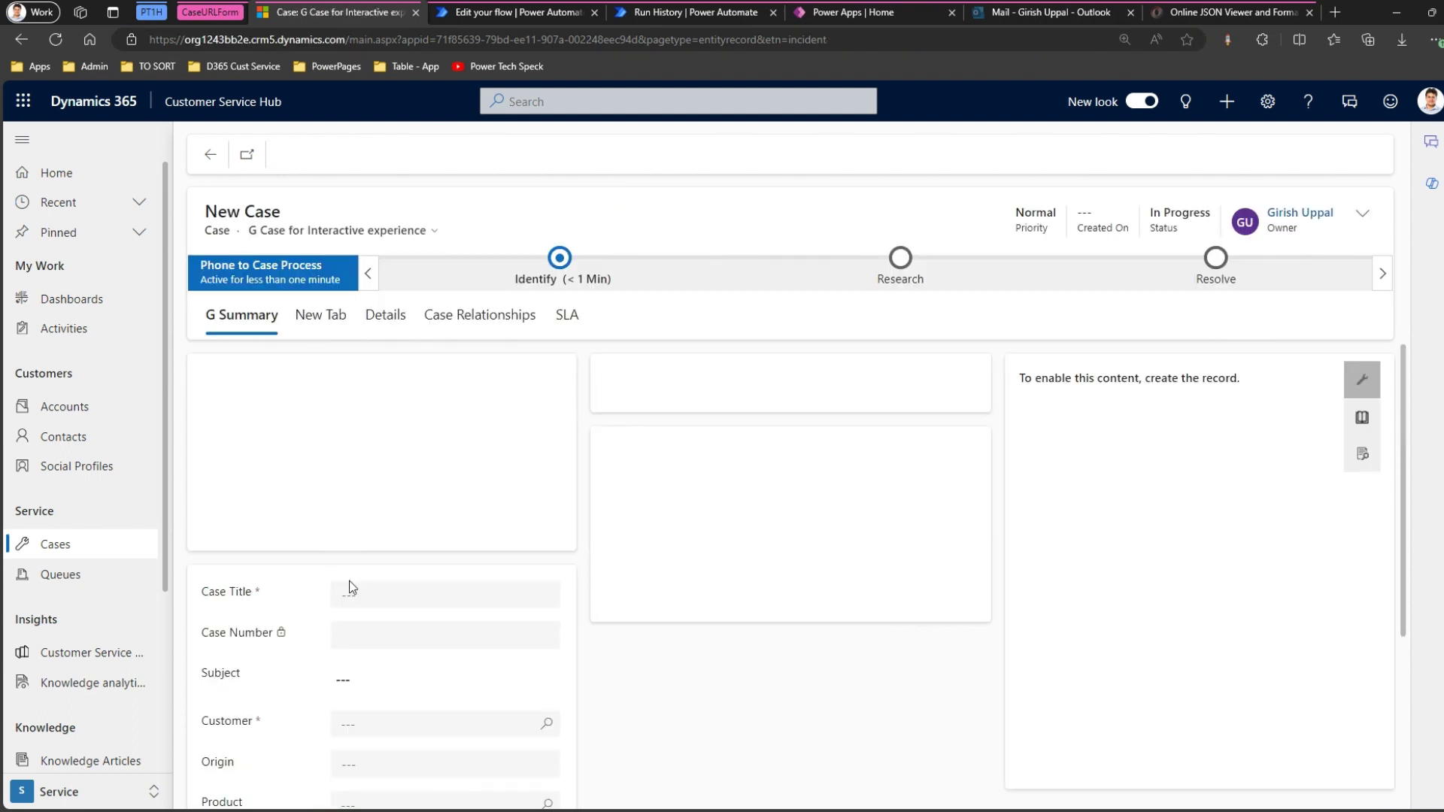
{"action": "left_click", "coordinate": [353, 597]}
{"action": "type", "text": "sdsd"}
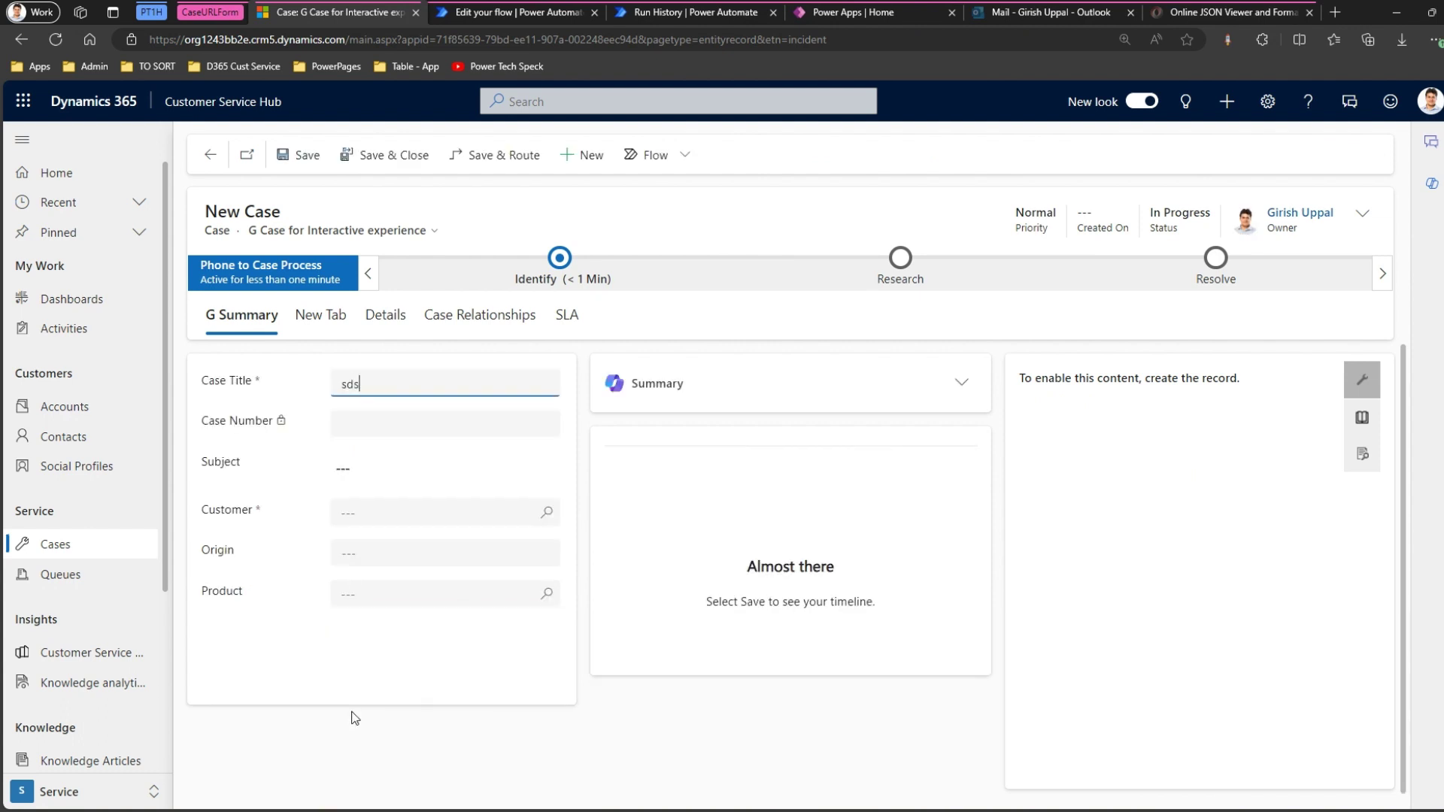
{"action": "left_click", "coordinate": [356, 516]}
{"action": "type", "text": "s"}
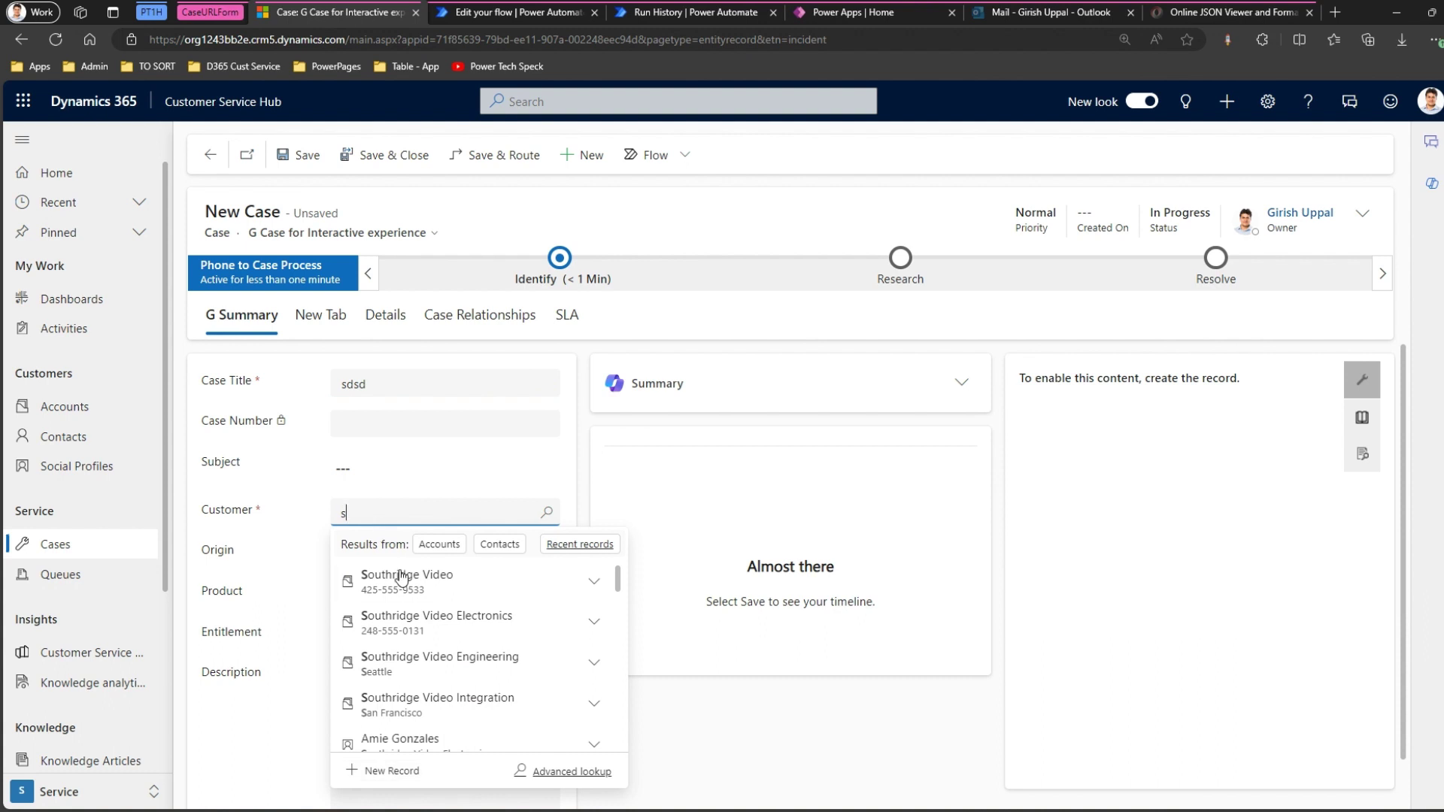
{"action": "left_click", "coordinate": [403, 569]}
{"action": "left_click", "coordinate": [296, 154]}
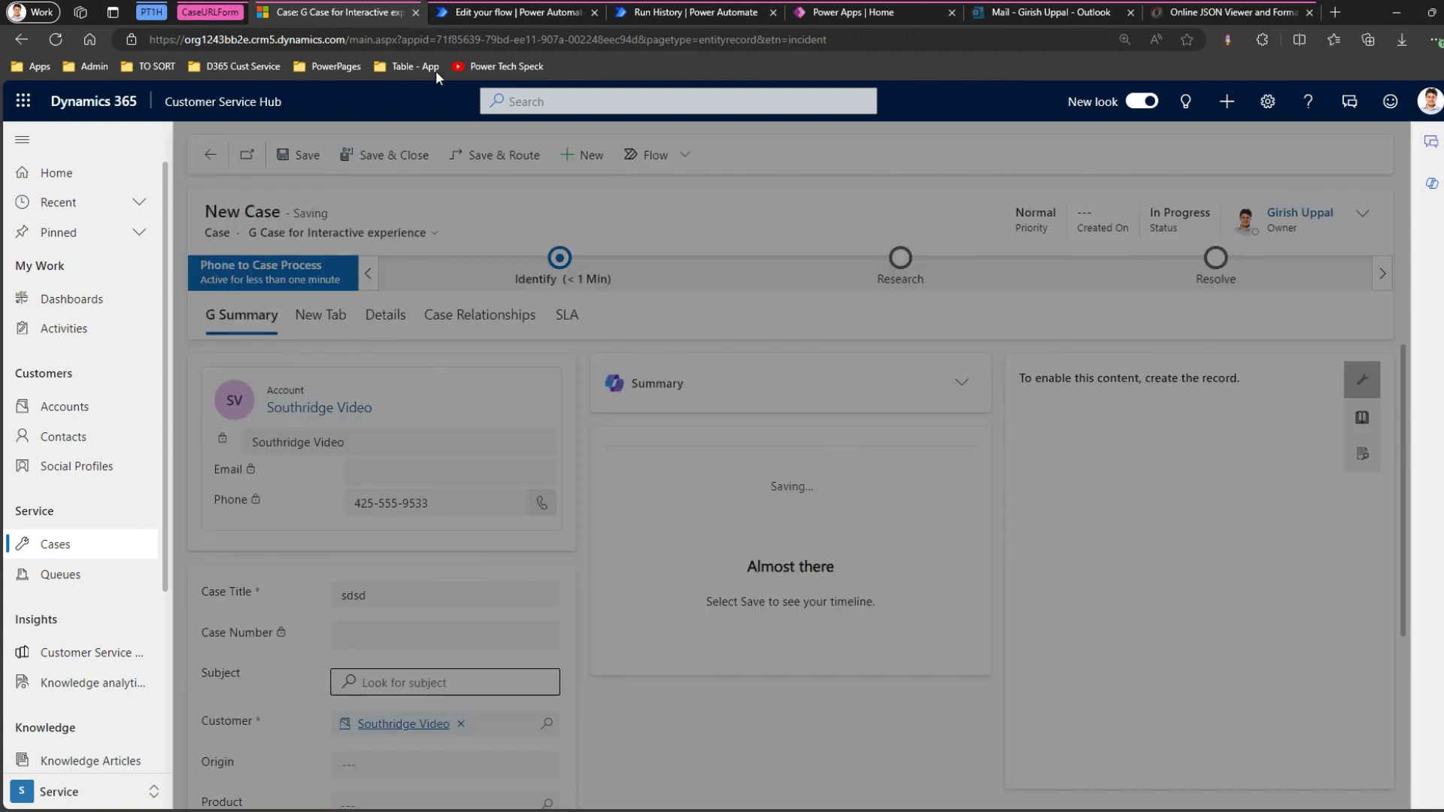
{"action": "left_click", "coordinate": [666, 15]}
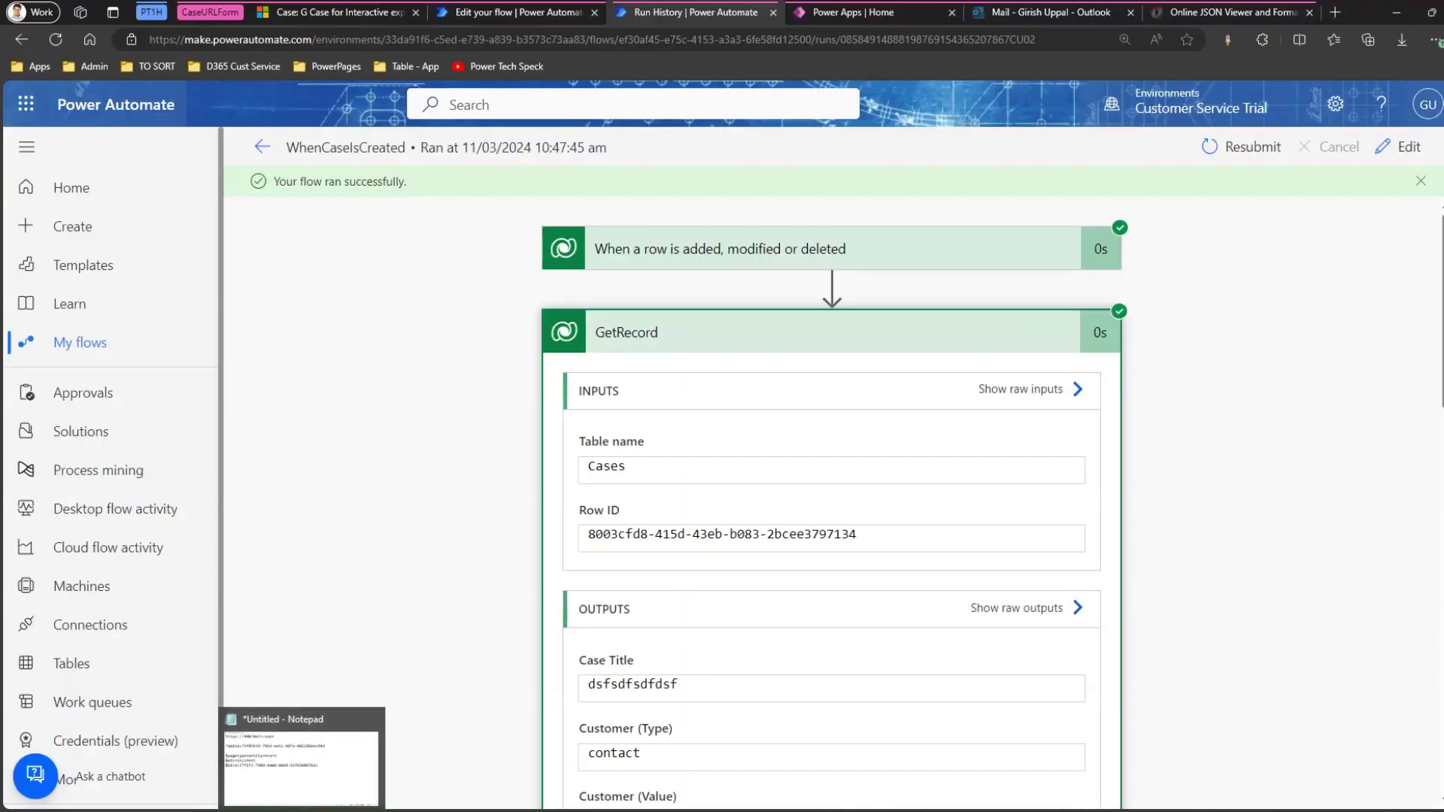
Select the appid GUID in the Notepad notes, then go back to the WhenCaseIsCreated details page.
{"action": "left_click", "coordinate": [301, 805]}
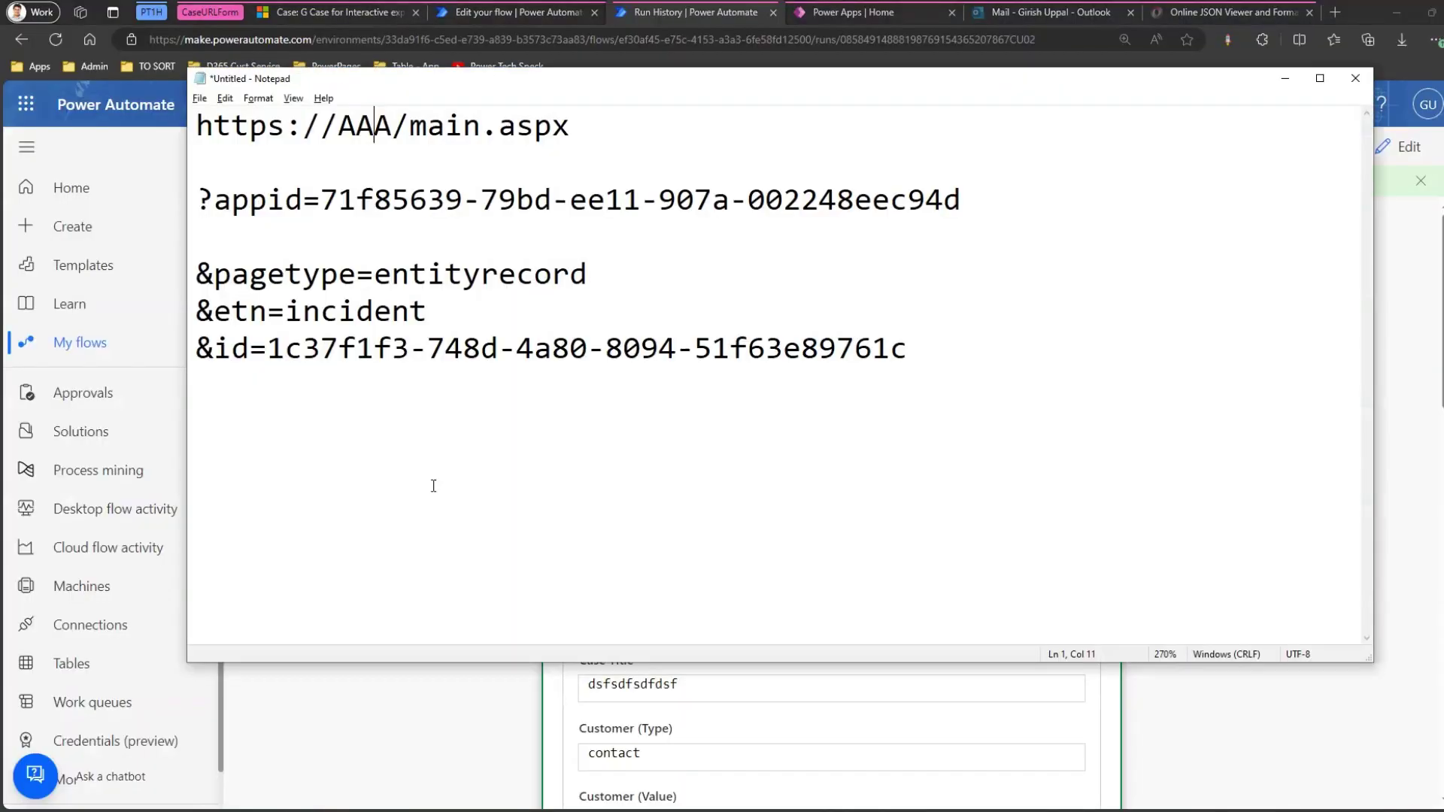
{"action": "left_click_drag", "start_coordinate": [323, 191], "coordinate": [961, 187]}
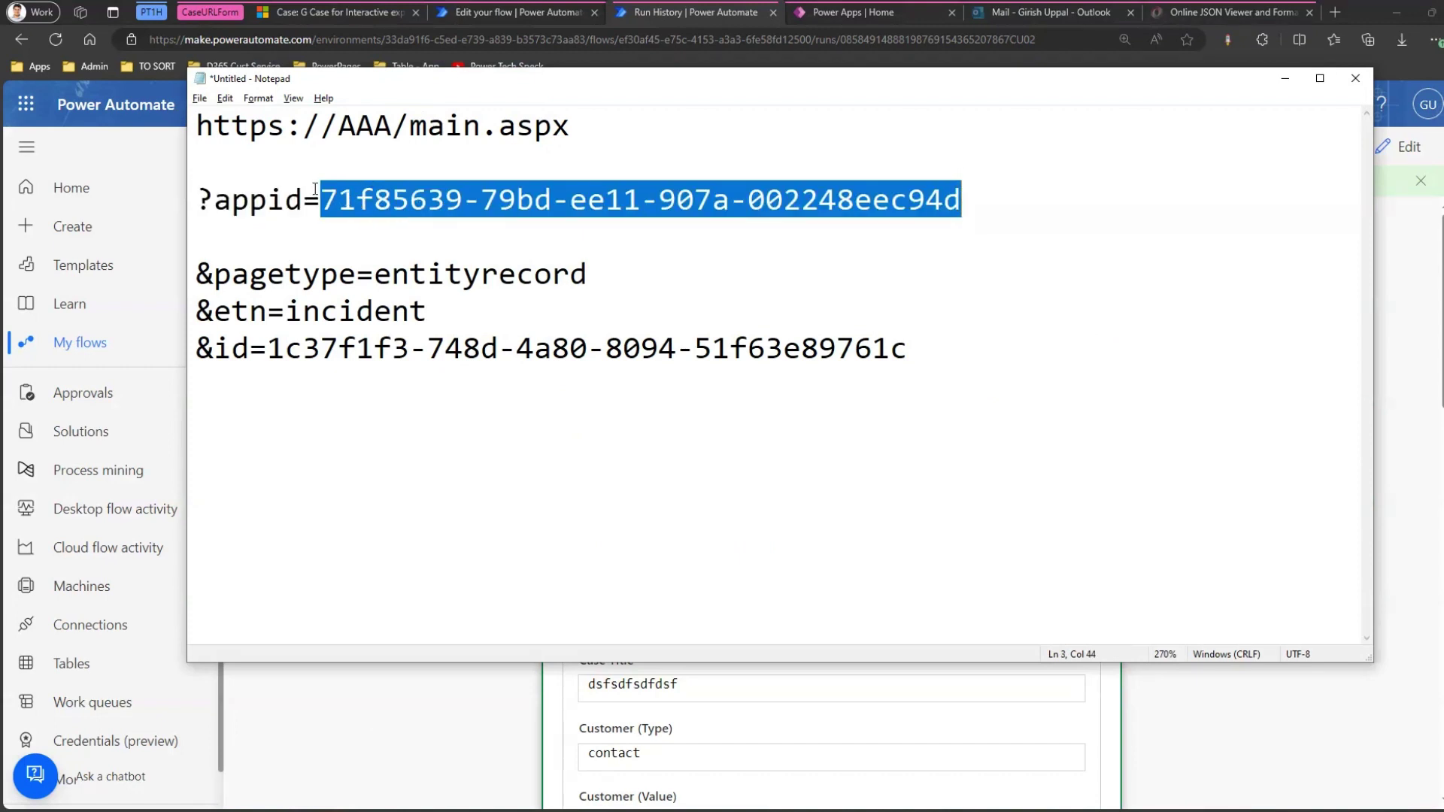
{"action": "left_click", "coordinate": [1285, 78]}
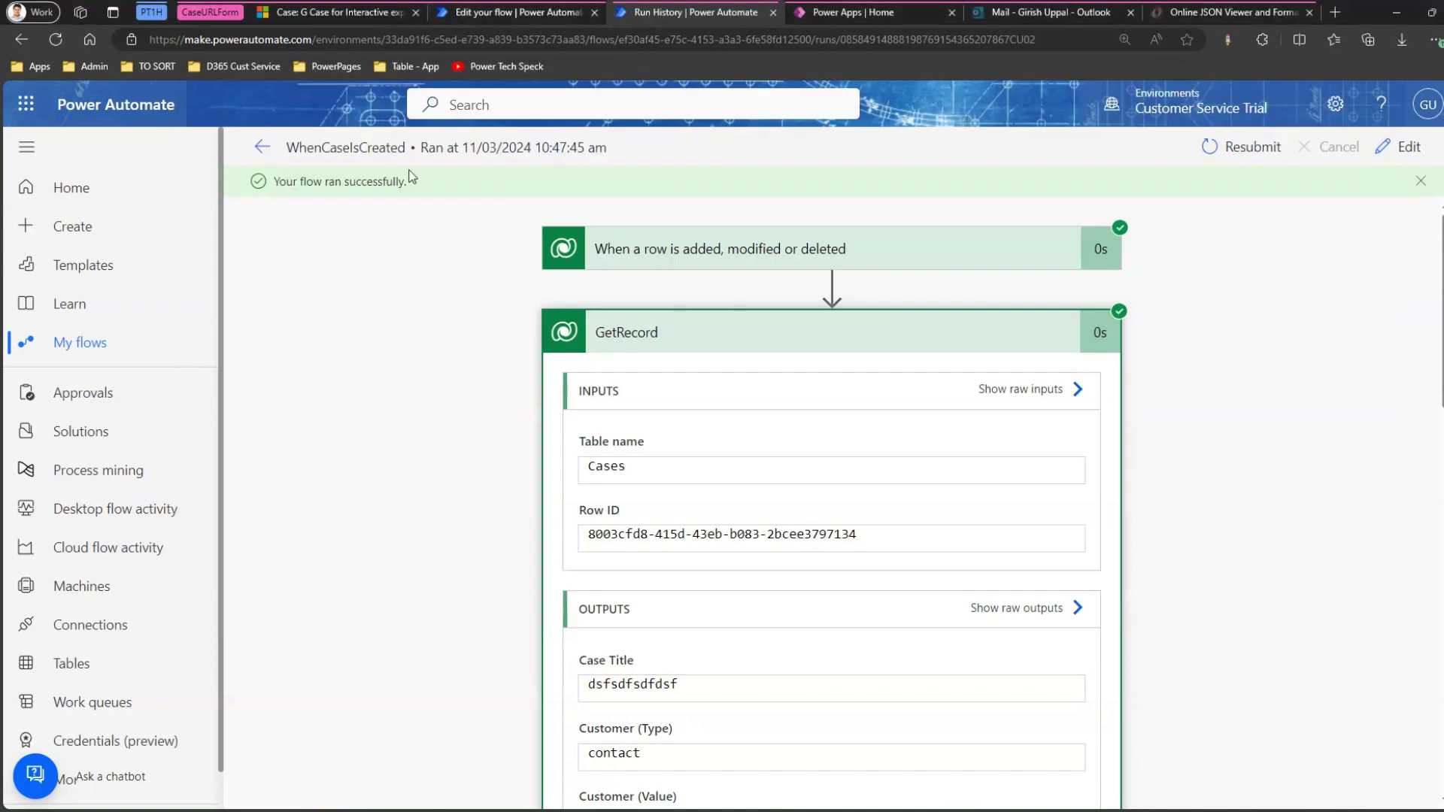
{"action": "left_click", "coordinate": [261, 146]}
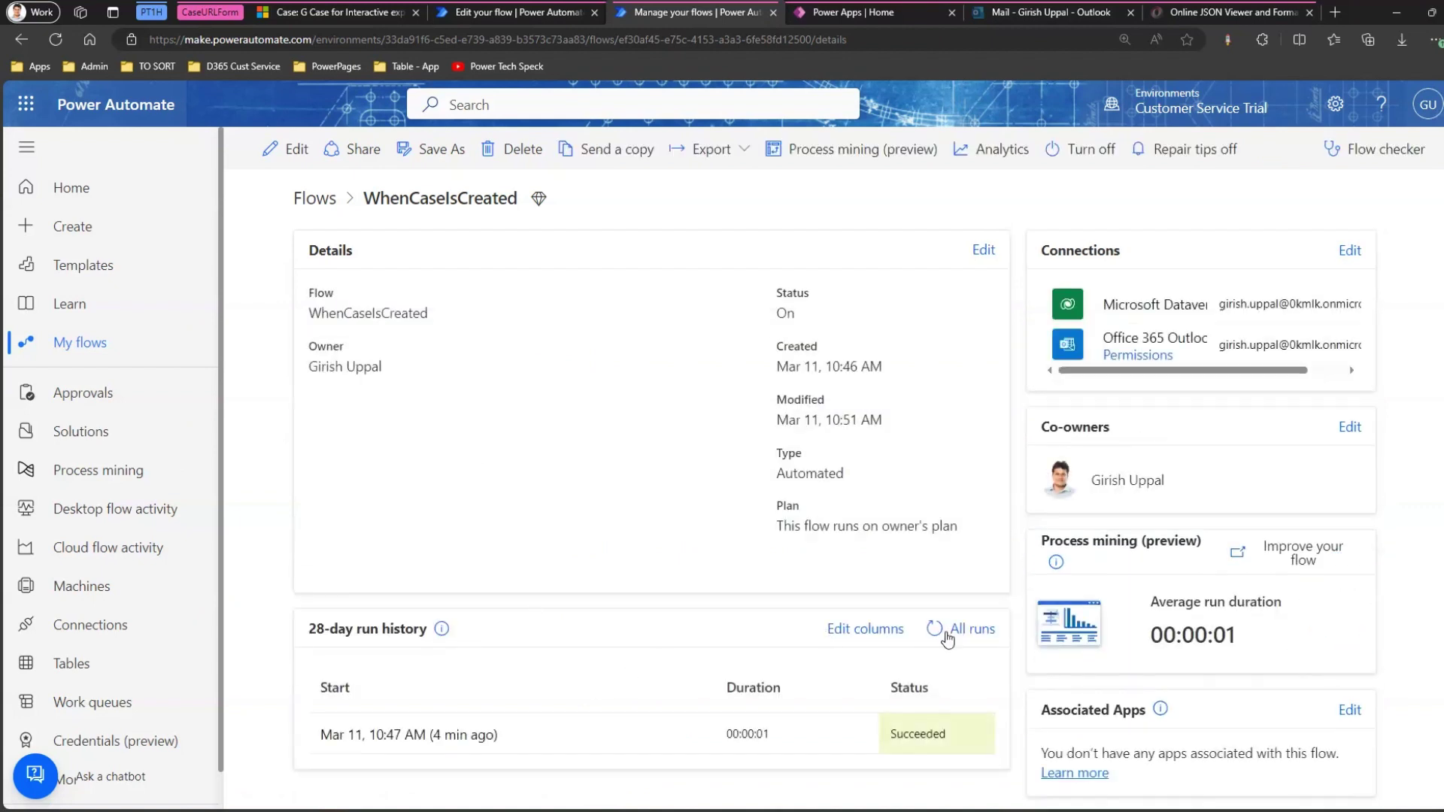
Refresh the run history, open the 10:52 AM run, and expand its List rows step.
{"action": "left_click", "coordinate": [933, 630]}
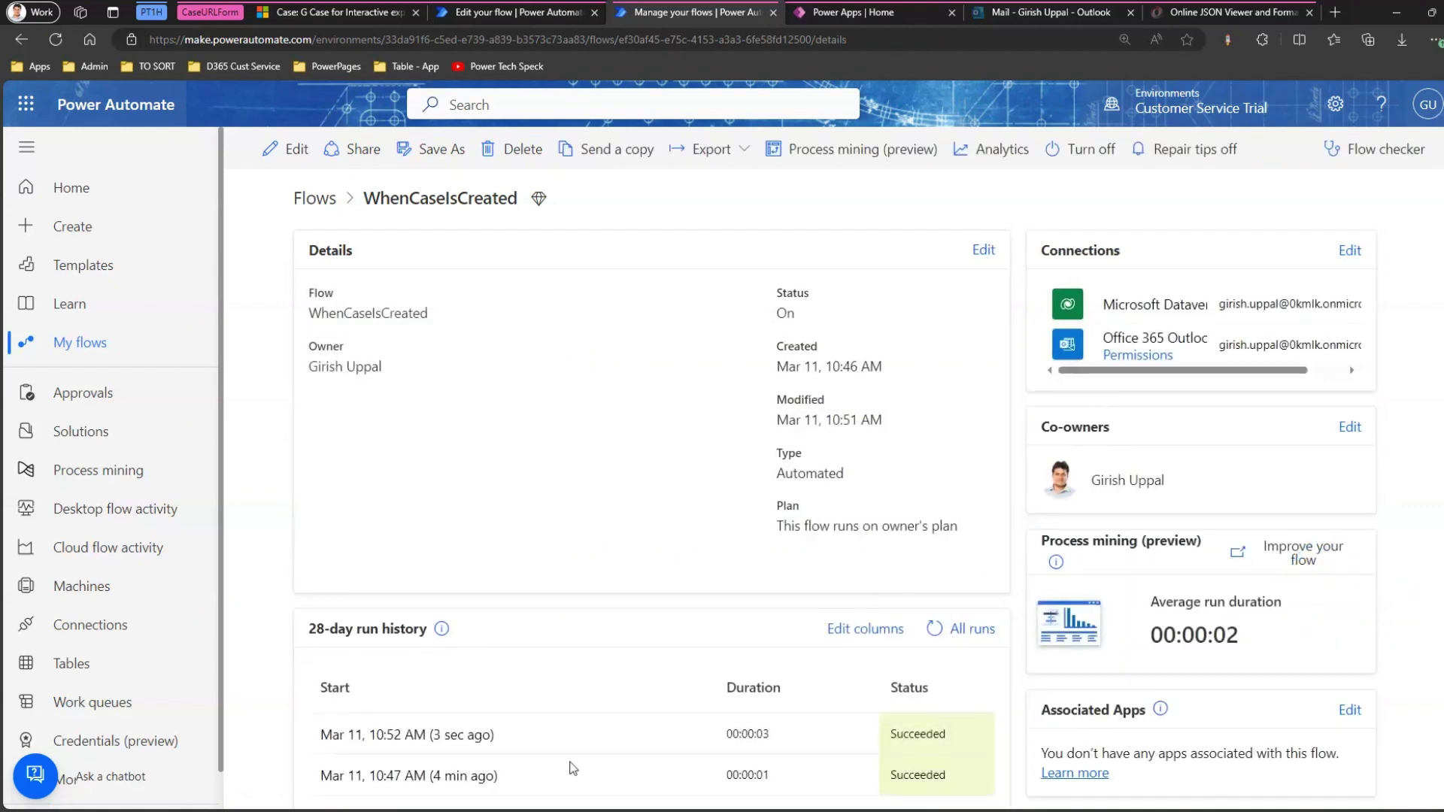
{"action": "left_click", "coordinate": [463, 737]}
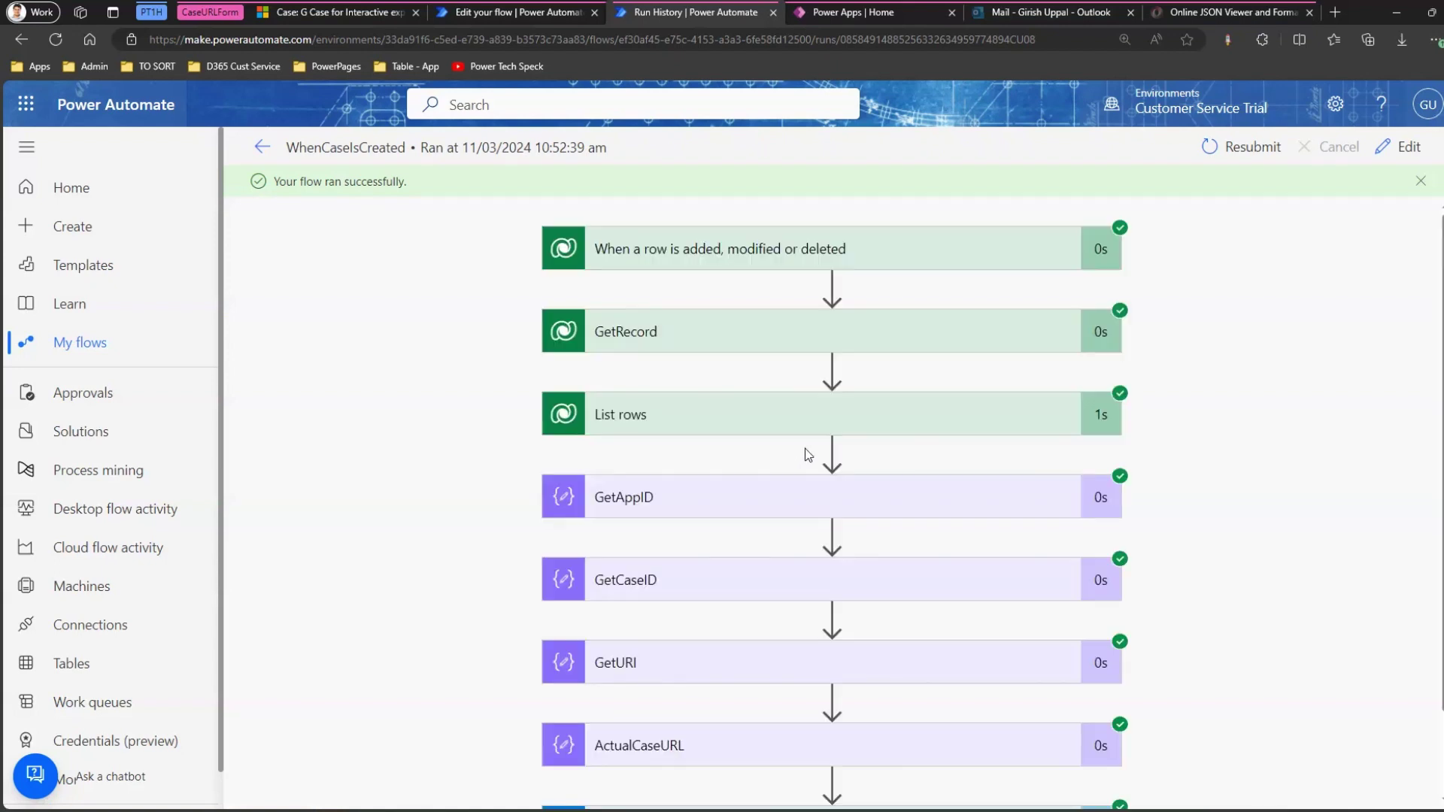
{"action": "left_click", "coordinate": [744, 415]}
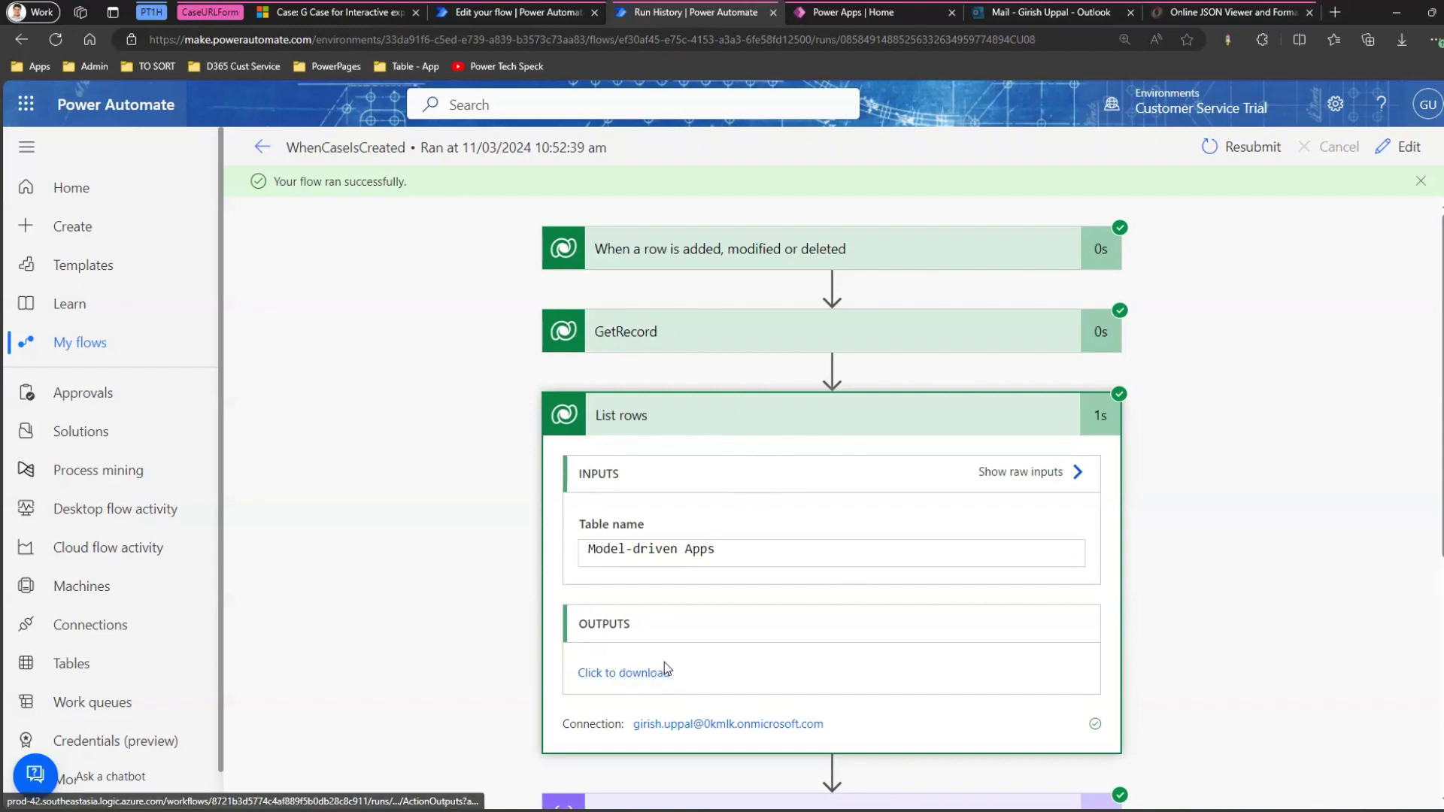
Open the List rows output as raw JSON, copy all of it, and bring up the Online JSON Viewer.
{"action": "left_click", "coordinate": [665, 669]}
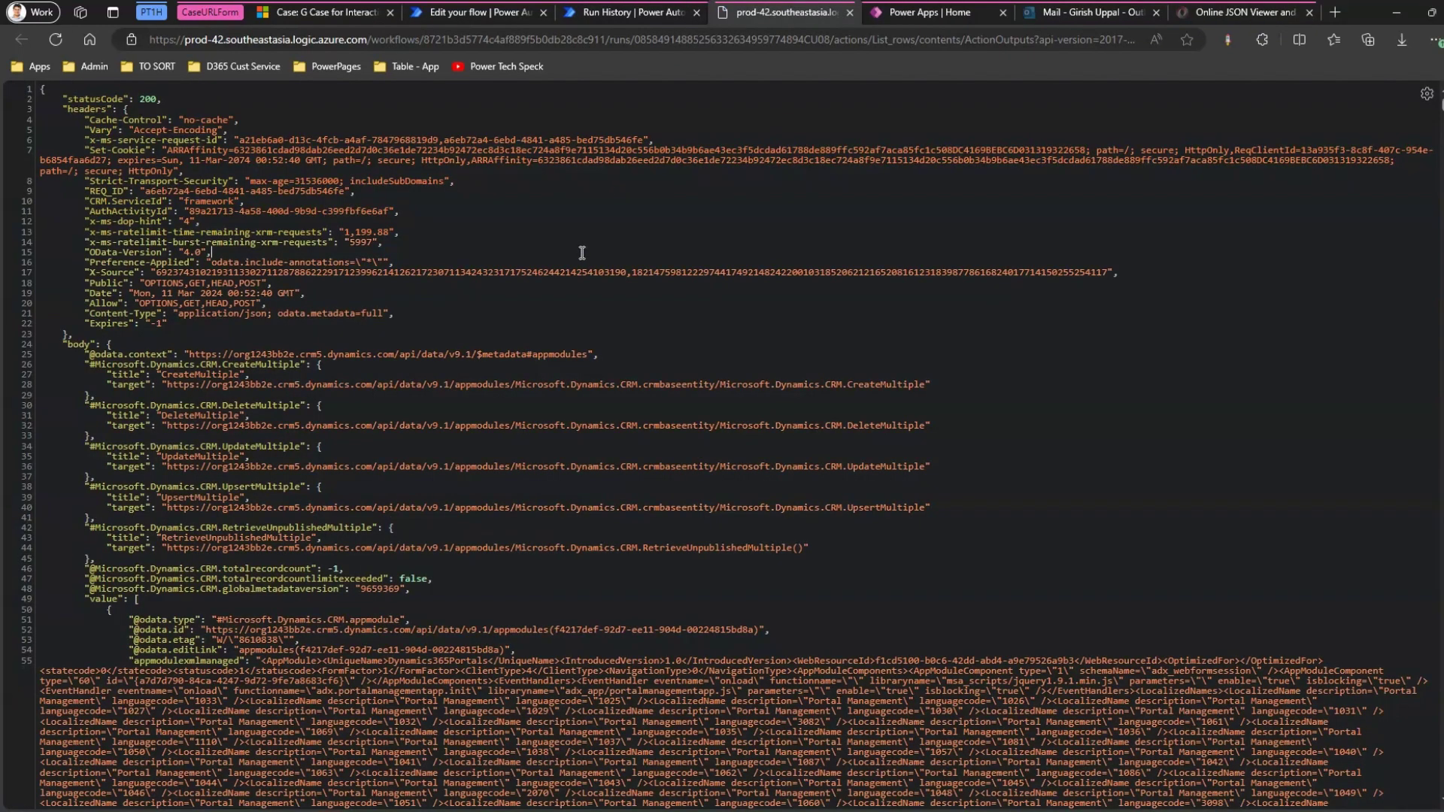
{"action": "key", "text": "ctrl+a"}
{"action": "left_click", "coordinate": [586, 257]}
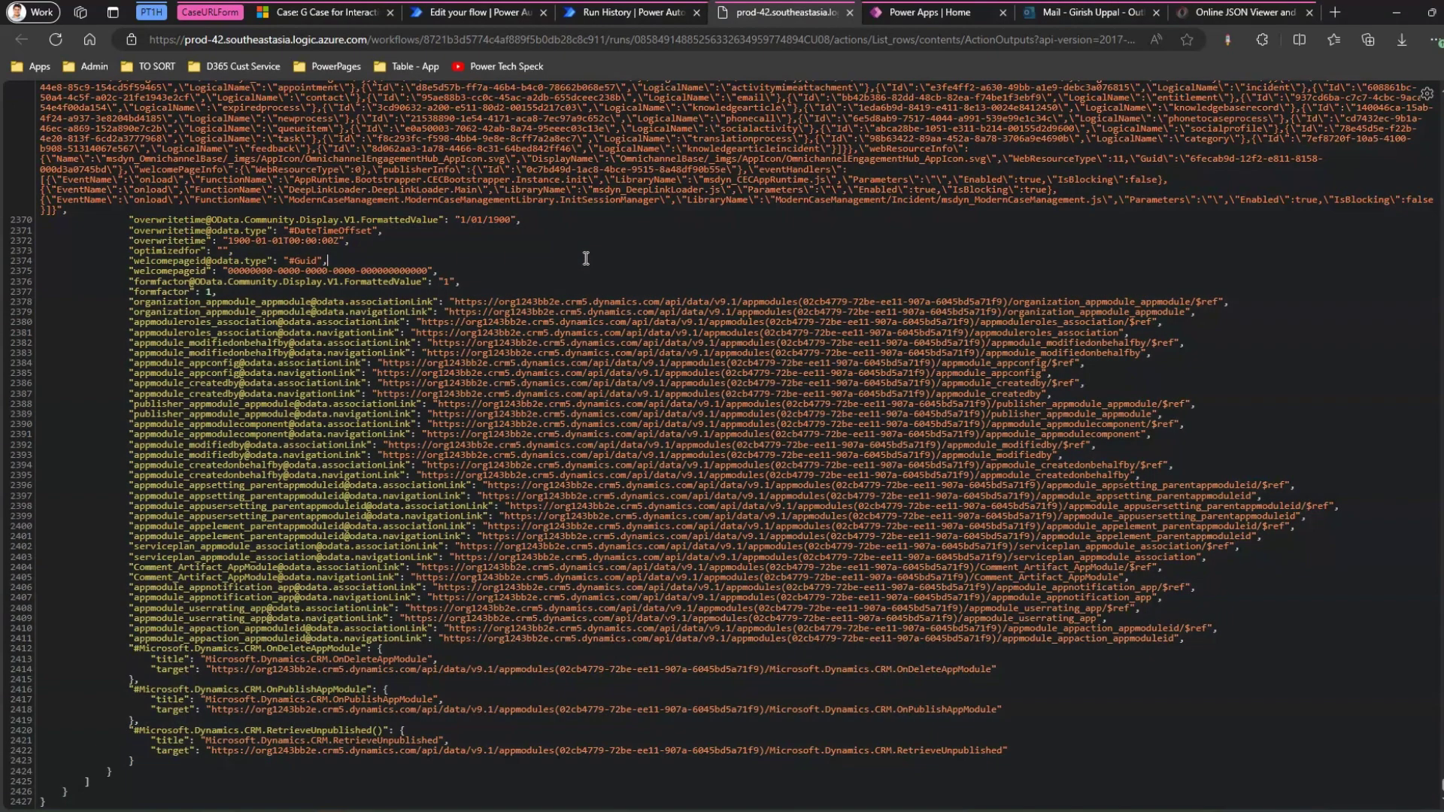
{"action": "key", "text": "ctrl+a"}
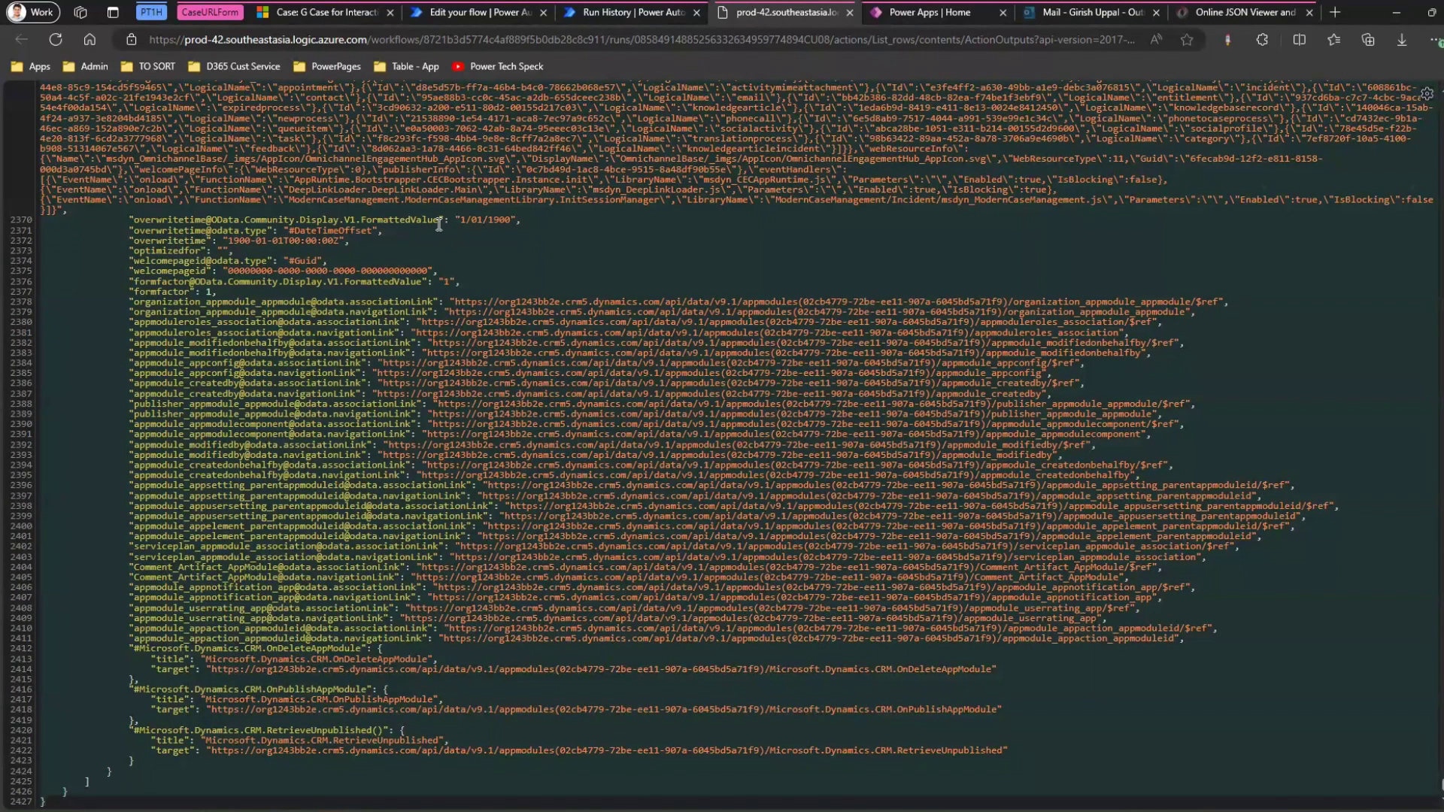
{"action": "left_click", "coordinate": [443, 226]}
{"action": "key", "text": "ctrl+a"}
{"action": "left_click", "coordinate": [1231, 14]}
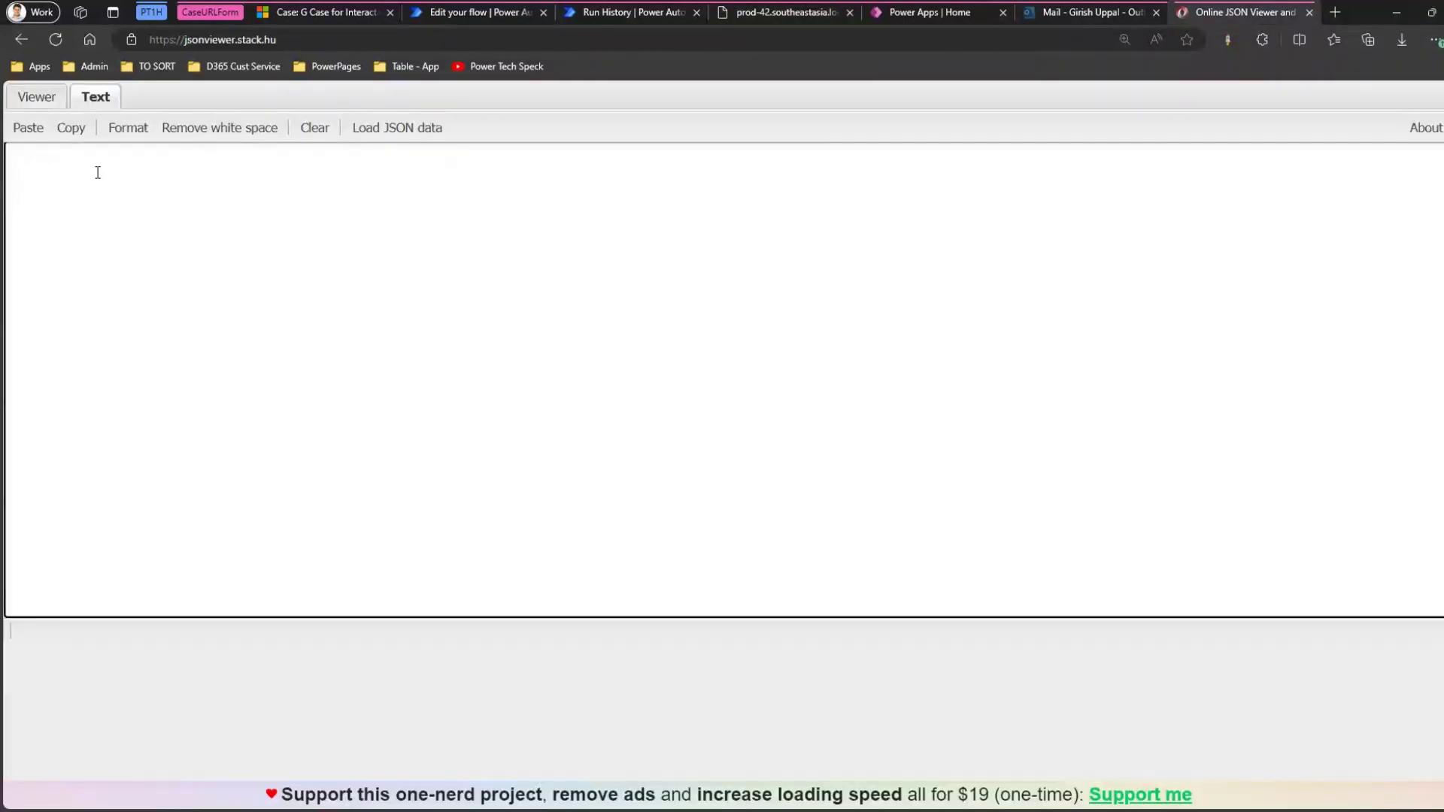
Paste the List rows JSON into the viewer and expand its body and value nodes in tree view.
{"action": "key", "text": "ctrl+v"}
{"action": "left_click", "coordinate": [36, 96]}
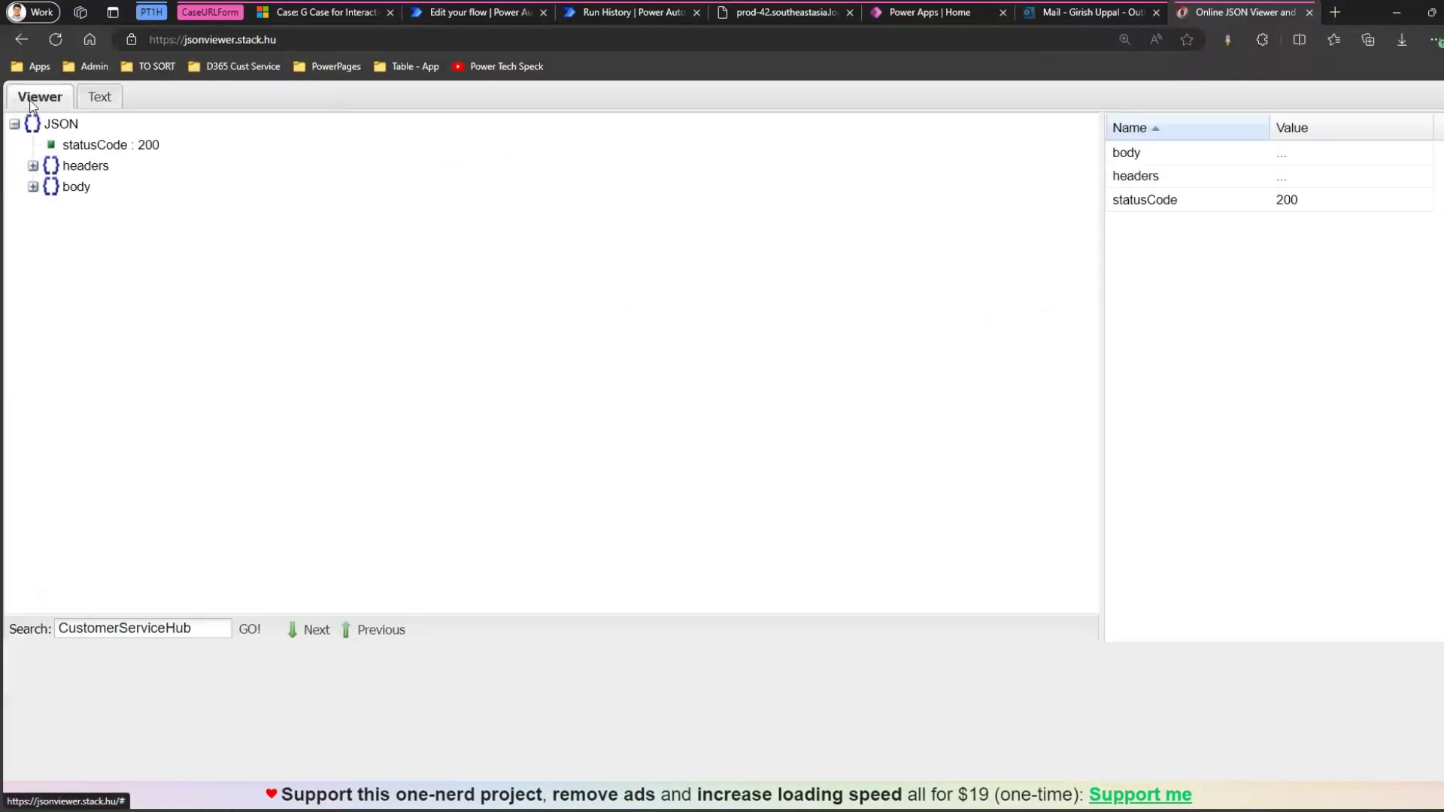
{"action": "left_click", "coordinate": [33, 187]}
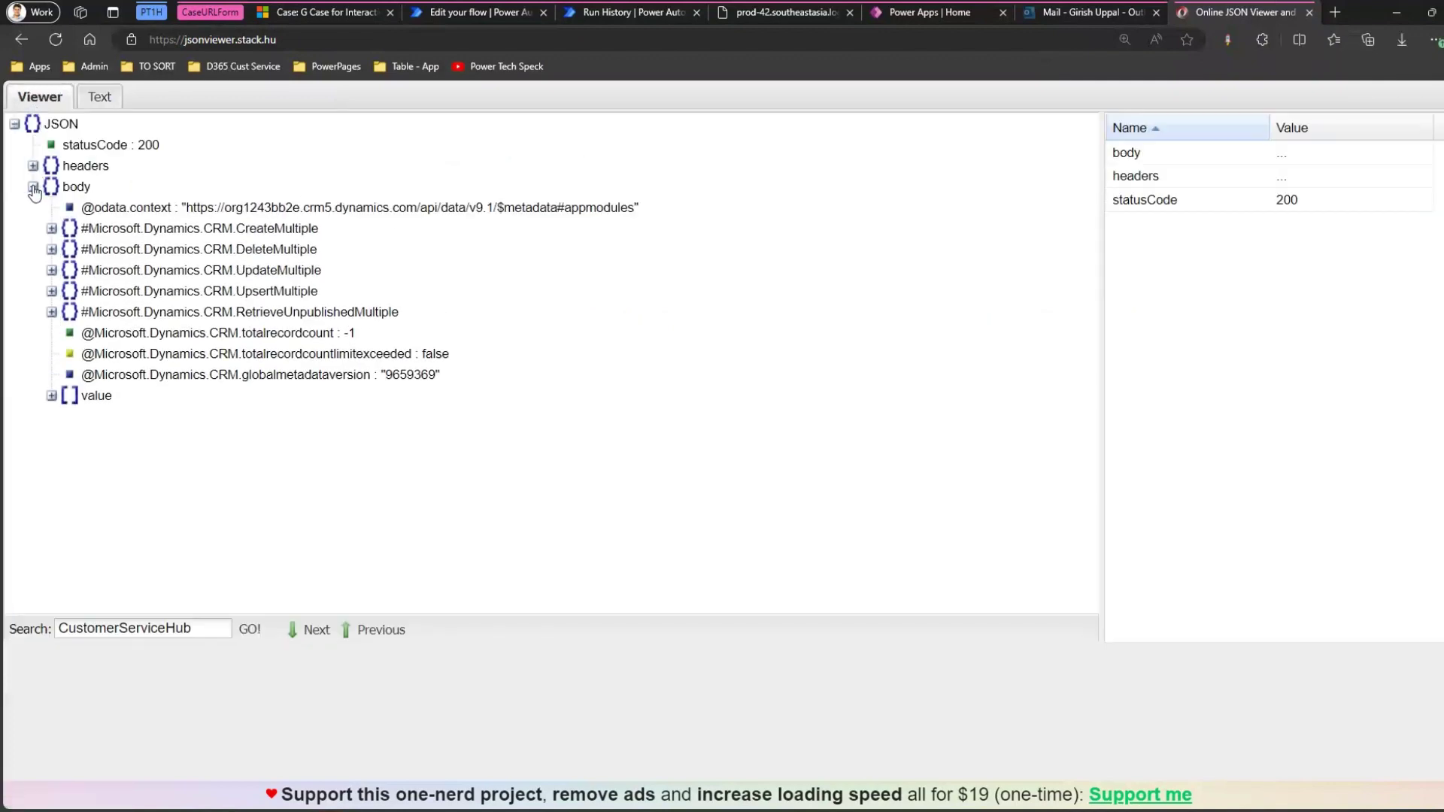
{"action": "left_click", "coordinate": [51, 396]}
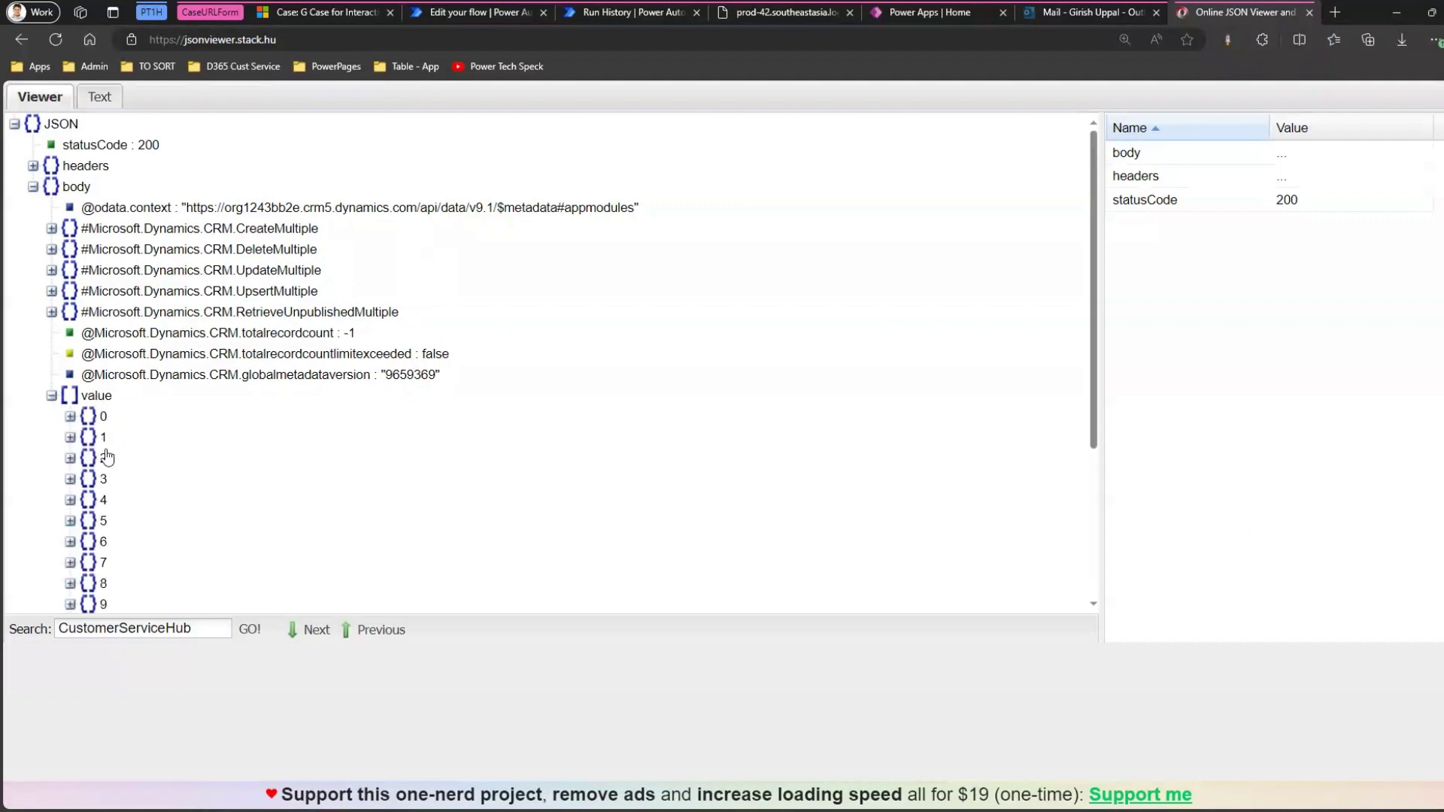
{"action": "left_click_drag", "start_coordinate": [1095, 361], "coordinate": [1090, 474]}
{"action": "scroll", "coordinate": [1089, 474], "scroll_direction": "up", "scroll_amount": 1}
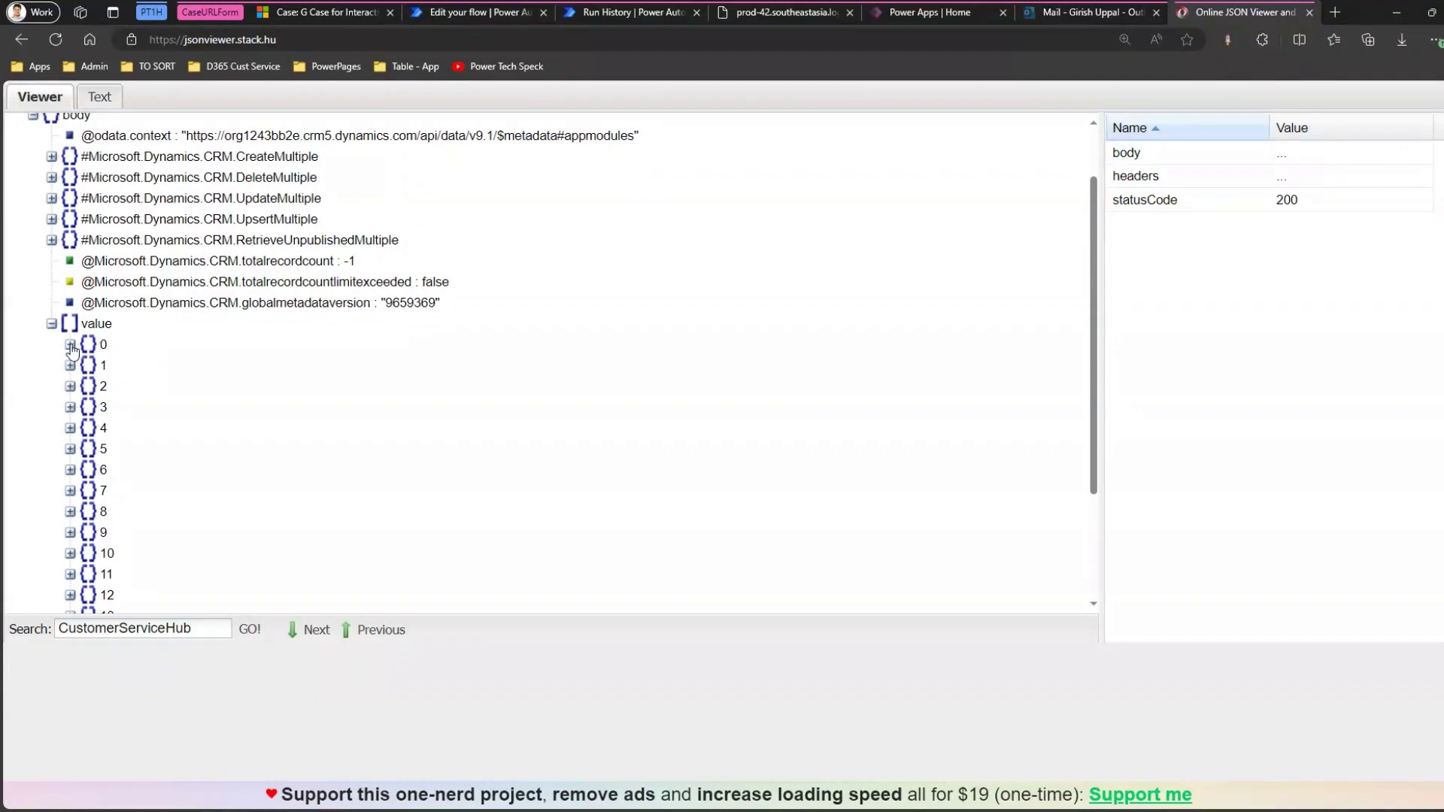
Expand item 4 of the value array and browse its properties, including appmoduleid.
{"action": "left_click", "coordinate": [71, 429]}
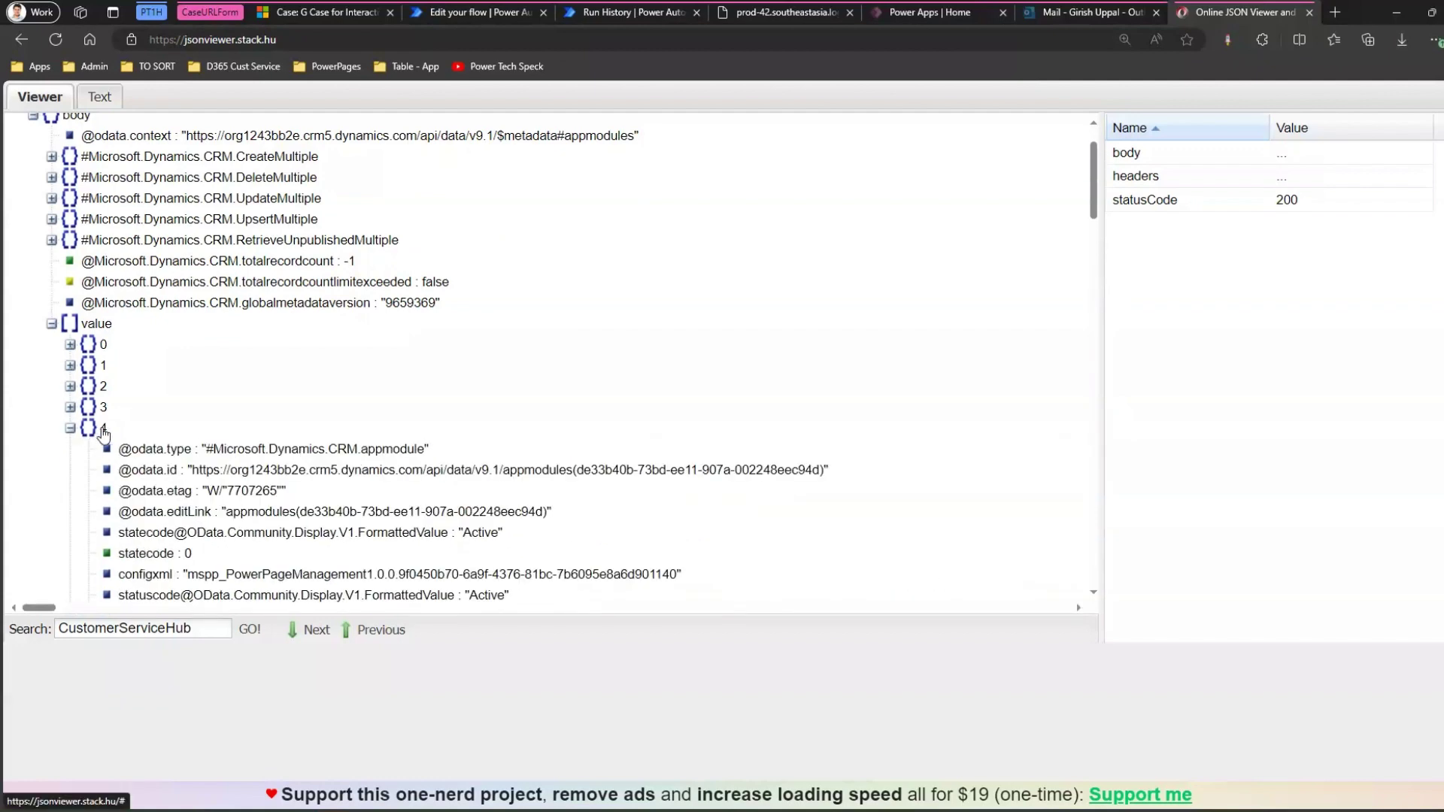
{"action": "left_click", "coordinate": [104, 429]}
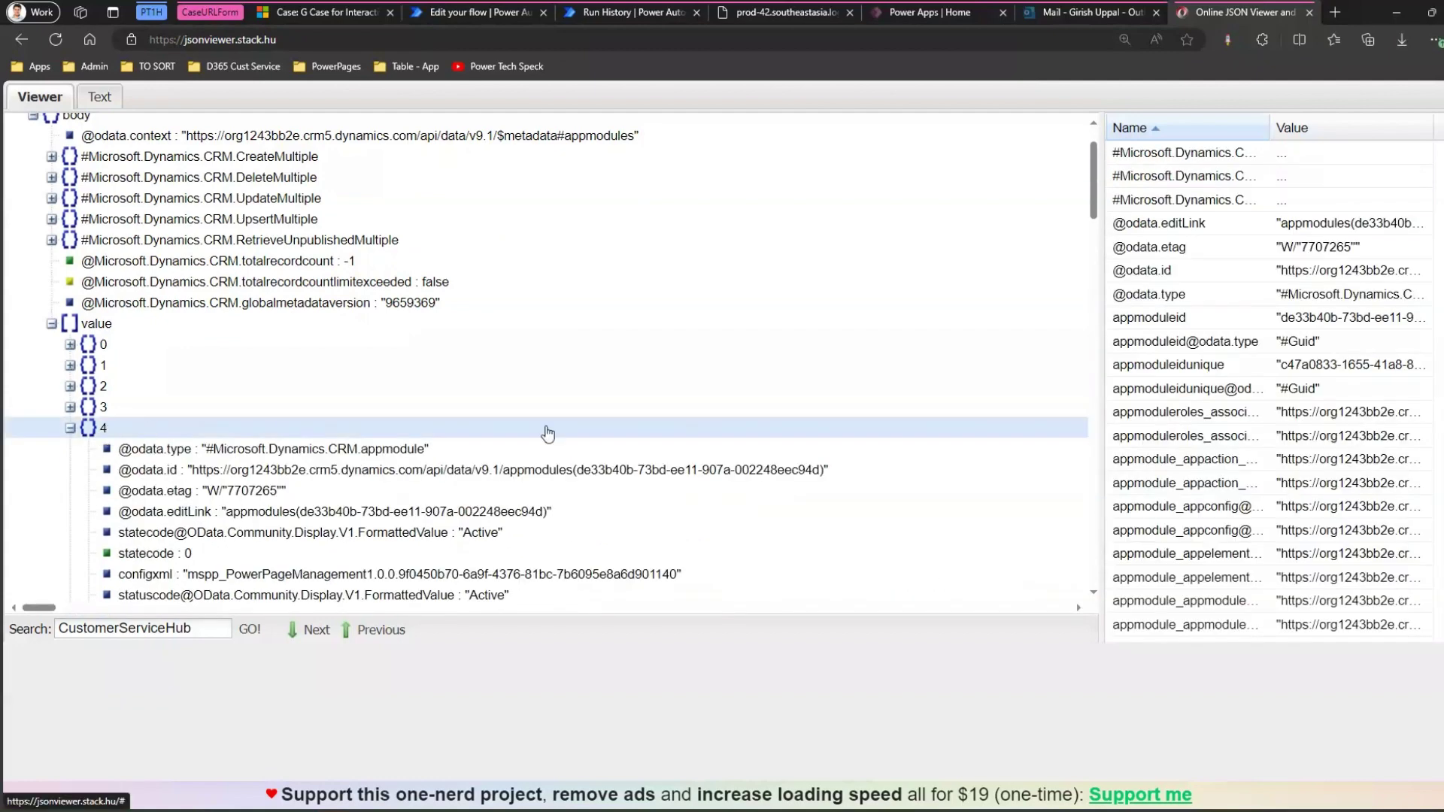
{"action": "scroll", "coordinate": [1271, 391], "scroll_direction": "down", "scroll_amount": 10}
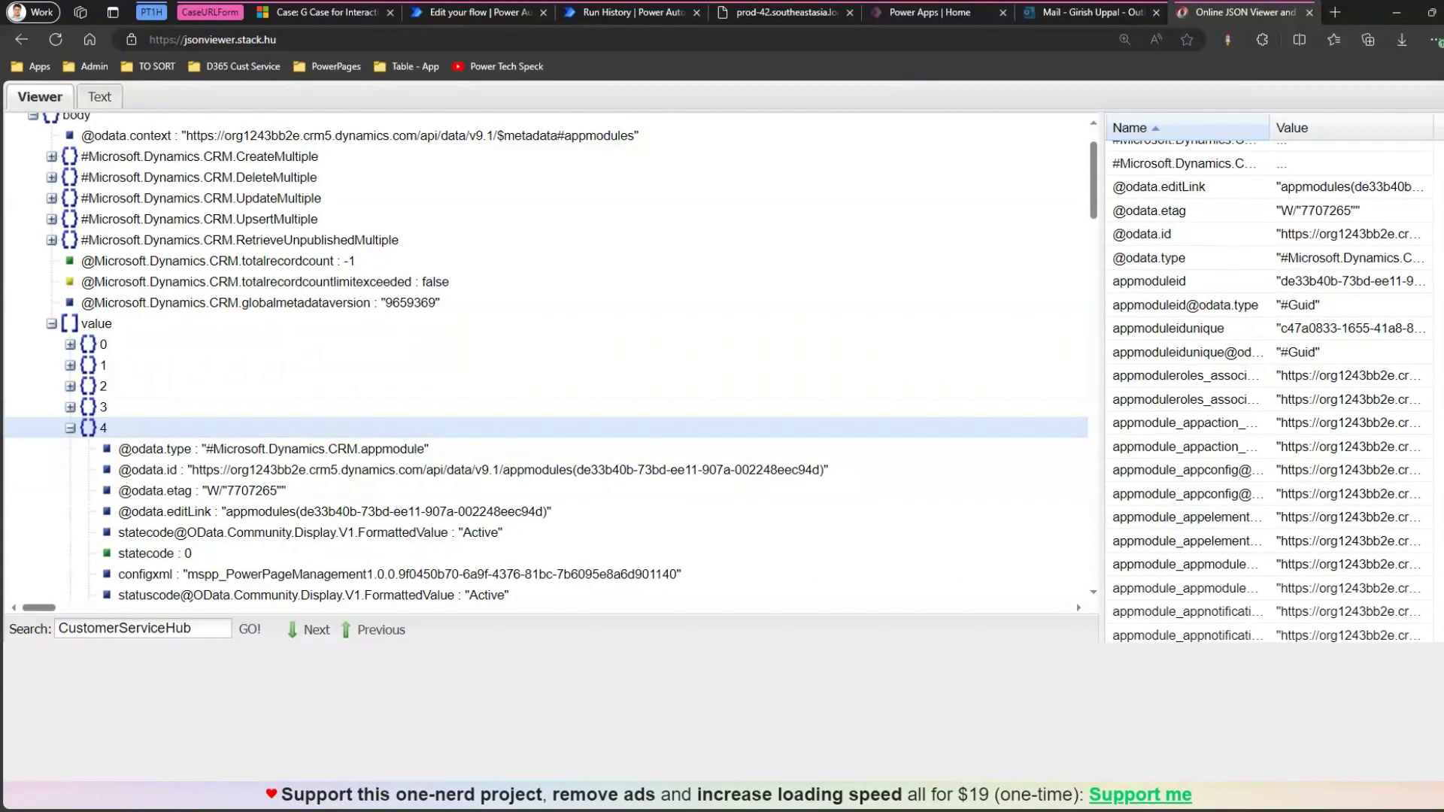
{"action": "scroll", "coordinate": [1266, 391], "scroll_direction": "down", "scroll_amount": 9}
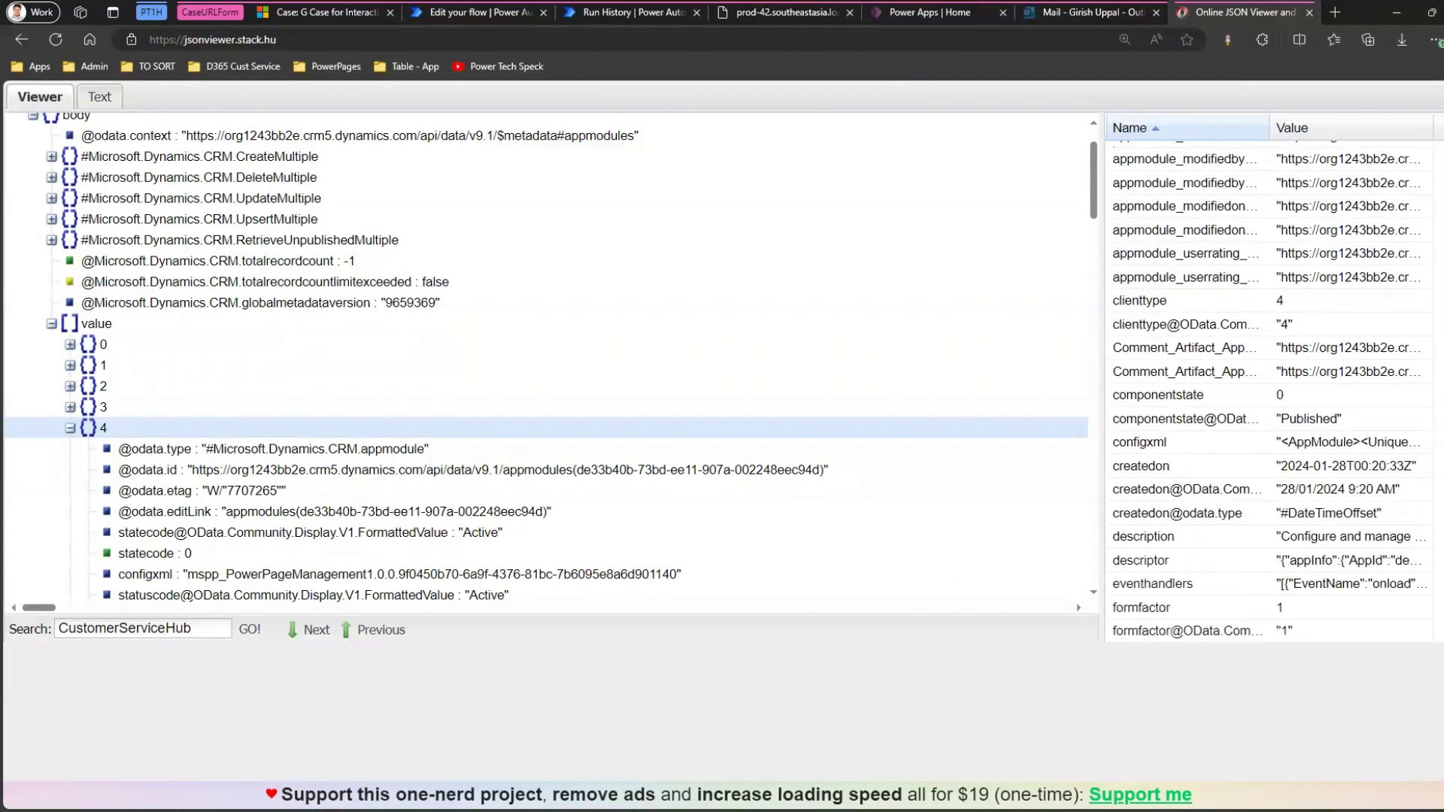
{"action": "scroll", "coordinate": [1337, 272], "scroll_direction": "down", "scroll_amount": 1}
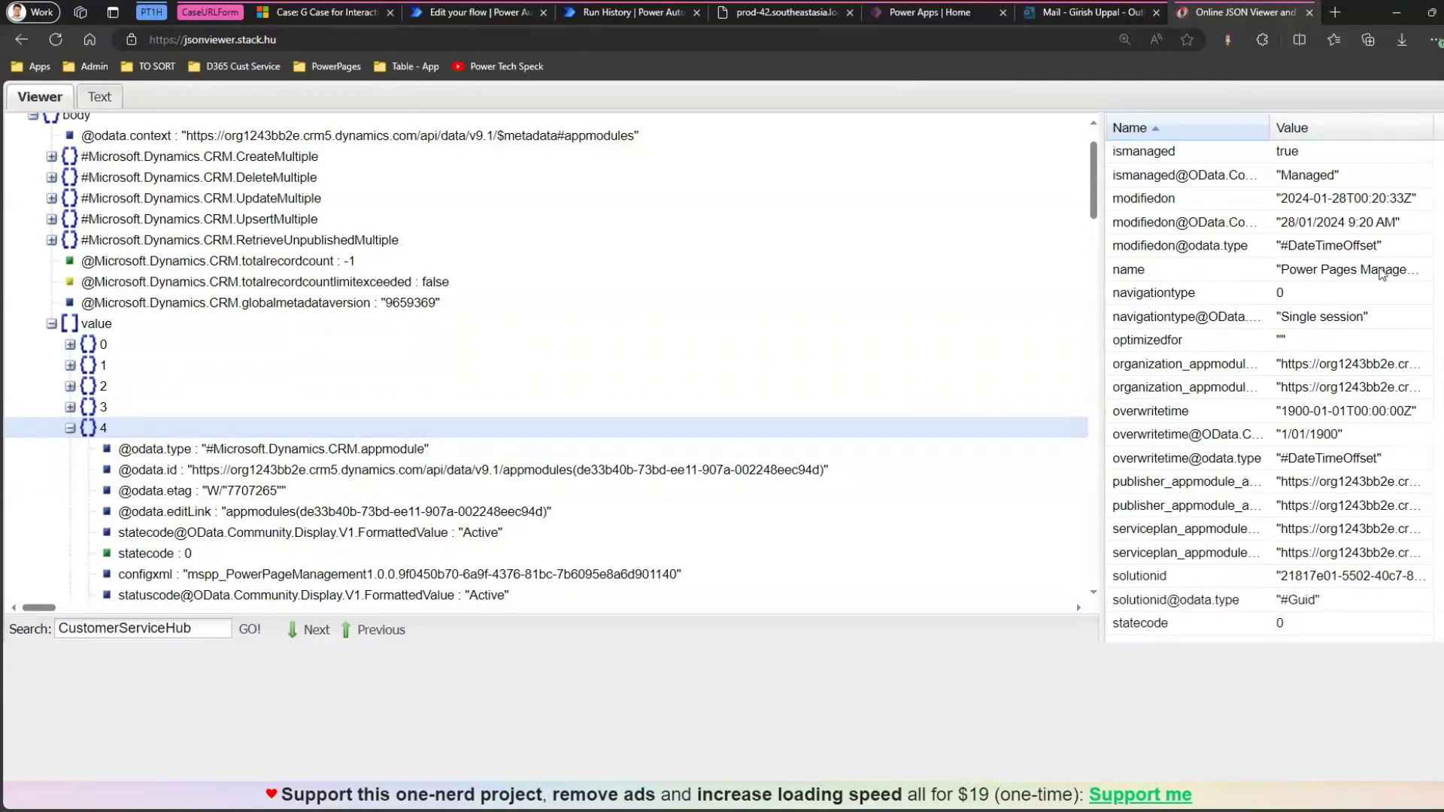
{"action": "scroll", "coordinate": [1271, 383], "scroll_direction": "up", "scroll_amount": 15}
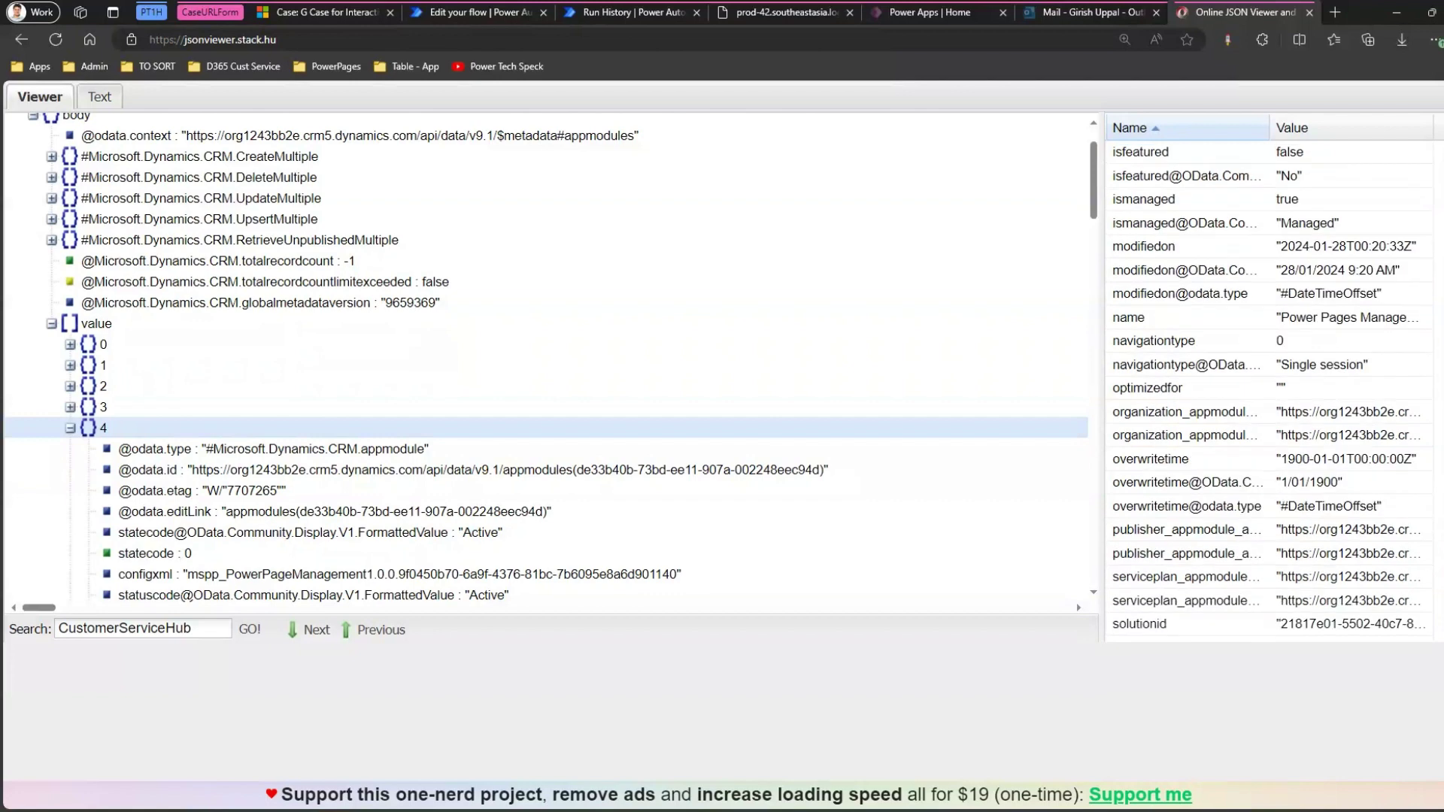
{"action": "scroll", "coordinate": [1271, 391], "scroll_direction": "up", "scroll_amount": 5}
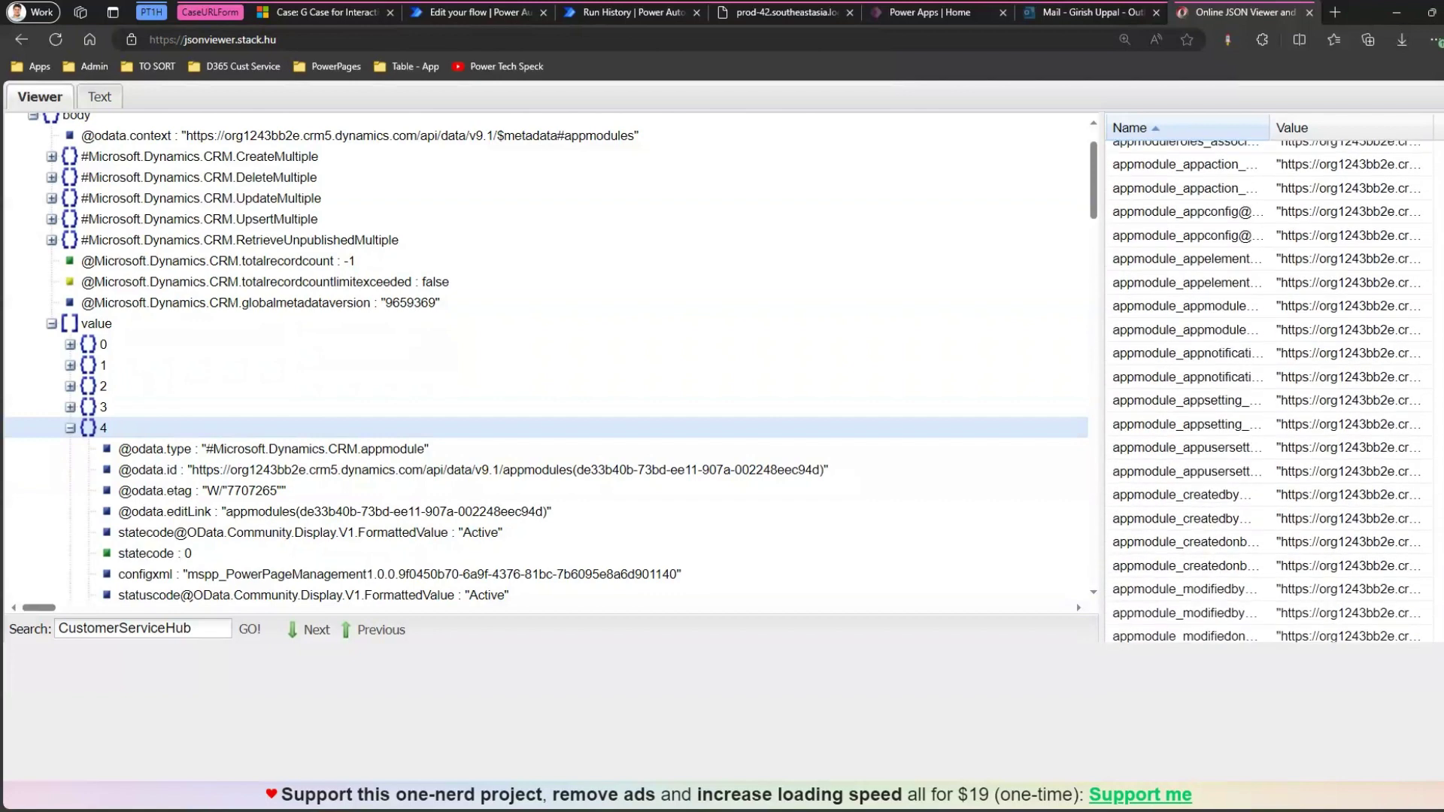
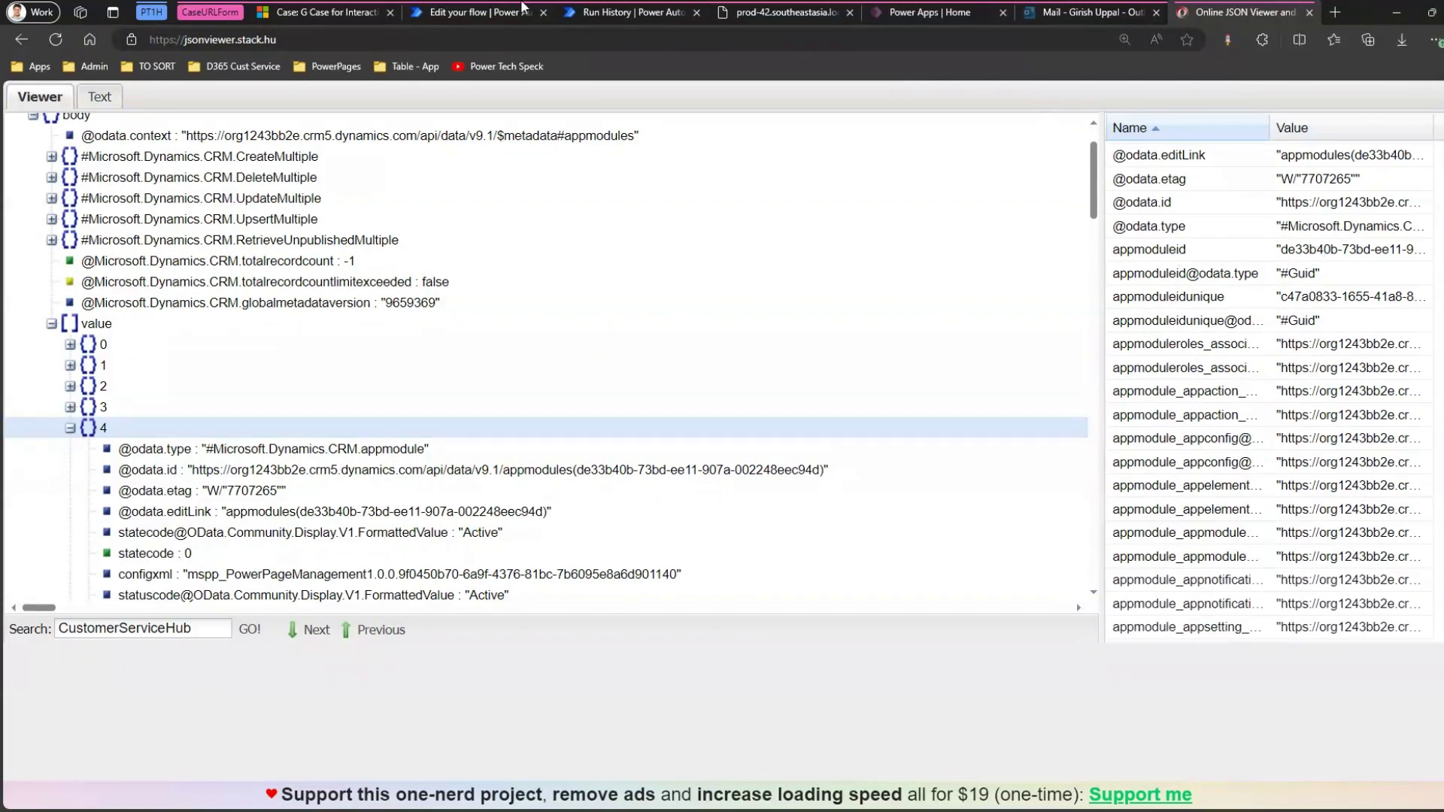
Filter the Model-driven Apps List rows step with name eq 'Customer Service Hub'.
{"action": "left_click", "coordinate": [304, 12]}
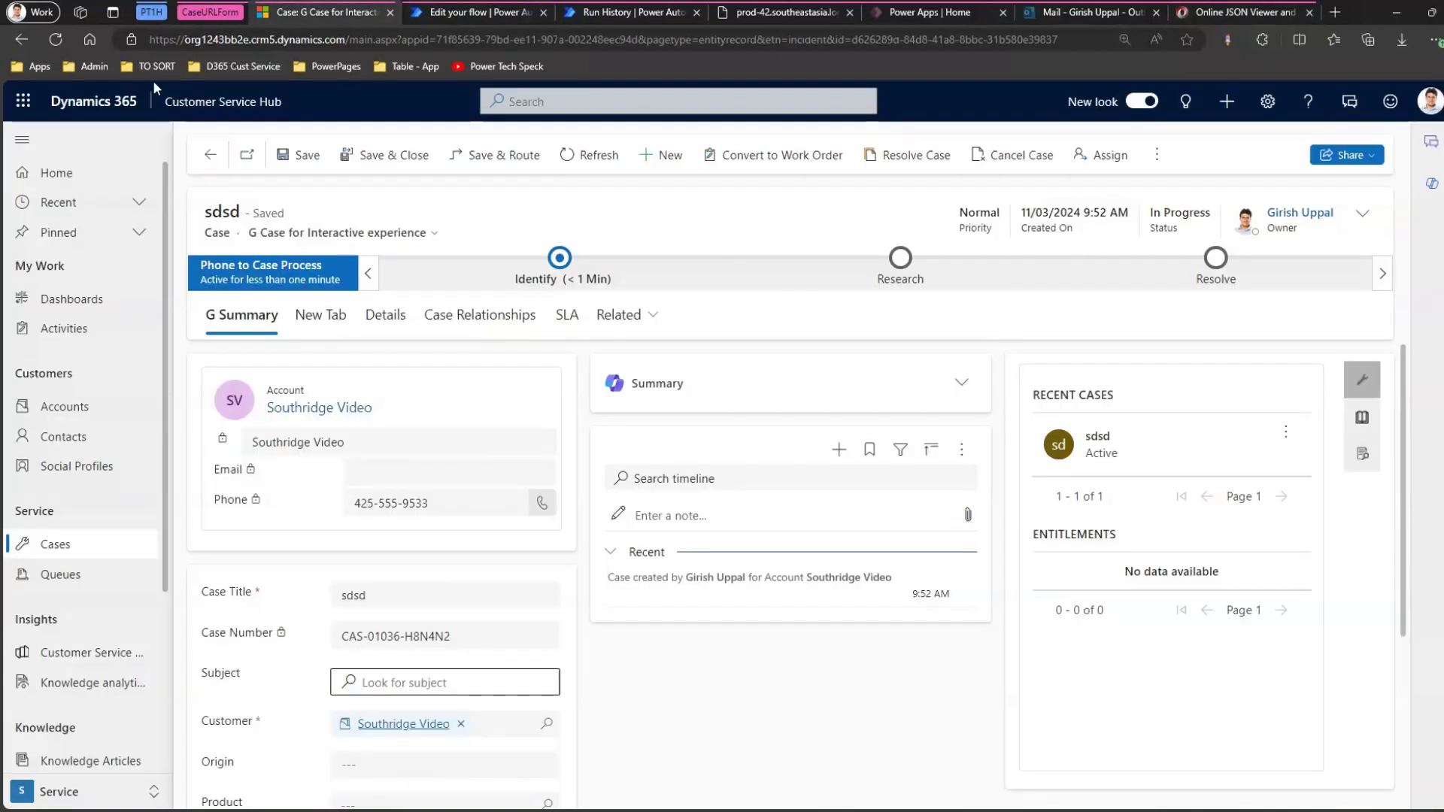
{"action": "left_click", "coordinate": [462, 16]}
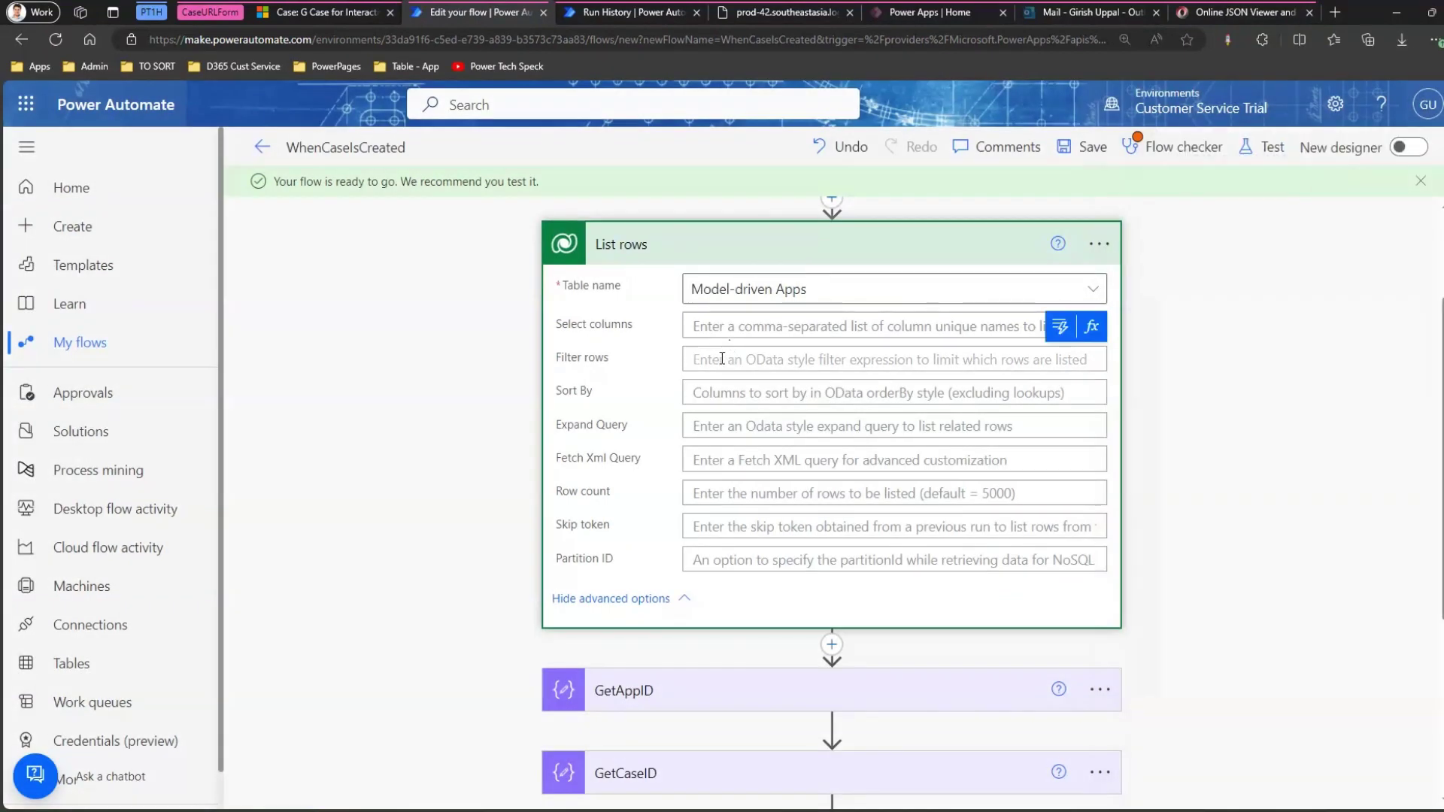
{"action": "left_click", "coordinate": [722, 359]}
{"action": "type", "text": "nameeq "}
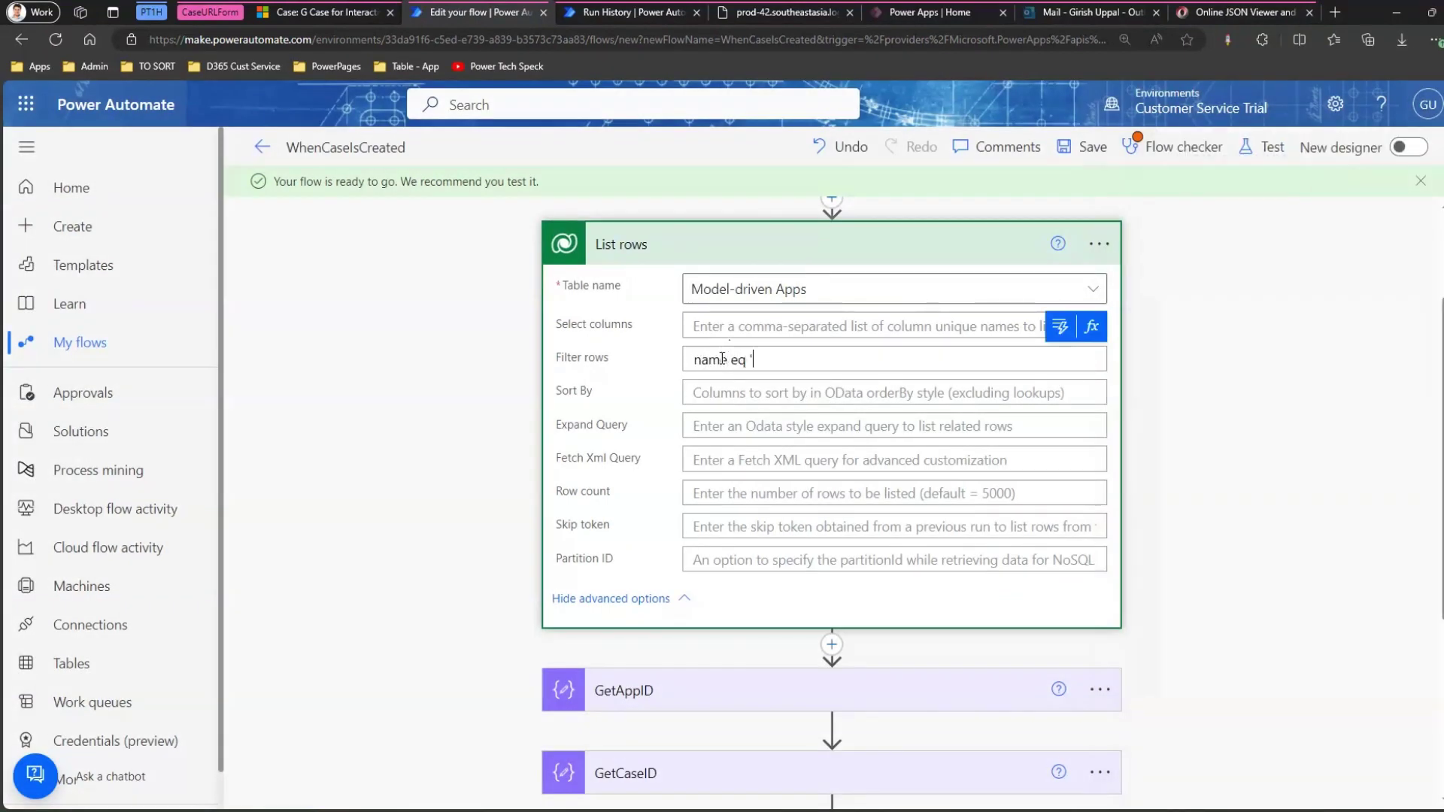
{"action": "type", "text": "'Cust"}
{"action": "key", "text": "BackSpace"}
{"action": "key", "text": "BackSpace"}
{"action": "key", "text": "BackSpace"}
{"action": "type", "text": "s"}
{"action": "key", "text": "BackSpace"}
{"action": "type", "text": "ustomer Service Hub'"}
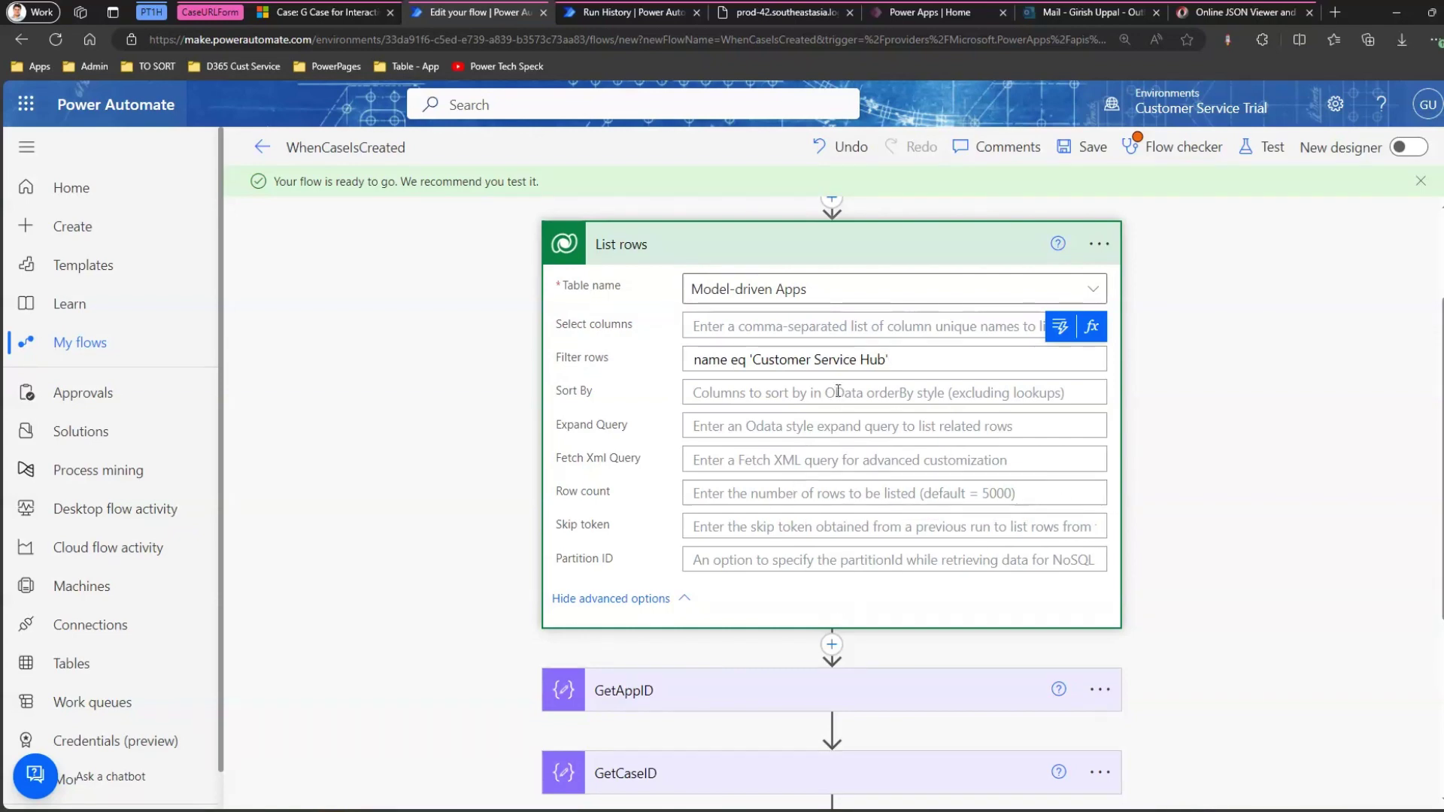
{"action": "left_click", "coordinate": [1104, 247]}
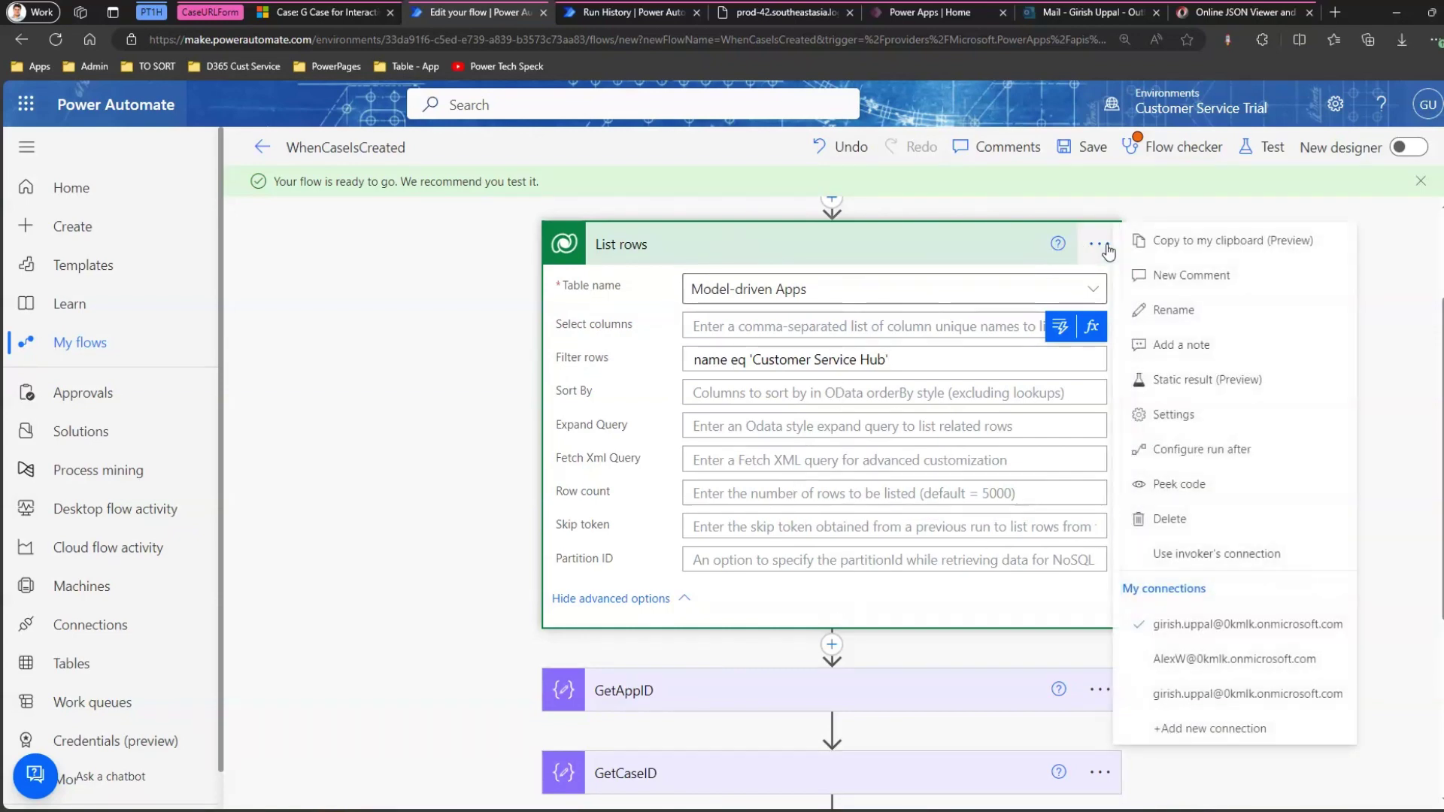
Rename the Model-driven Apps List rows step to GetAppIDCSHUB and copy the name.
{"action": "left_click", "coordinate": [1170, 310]}
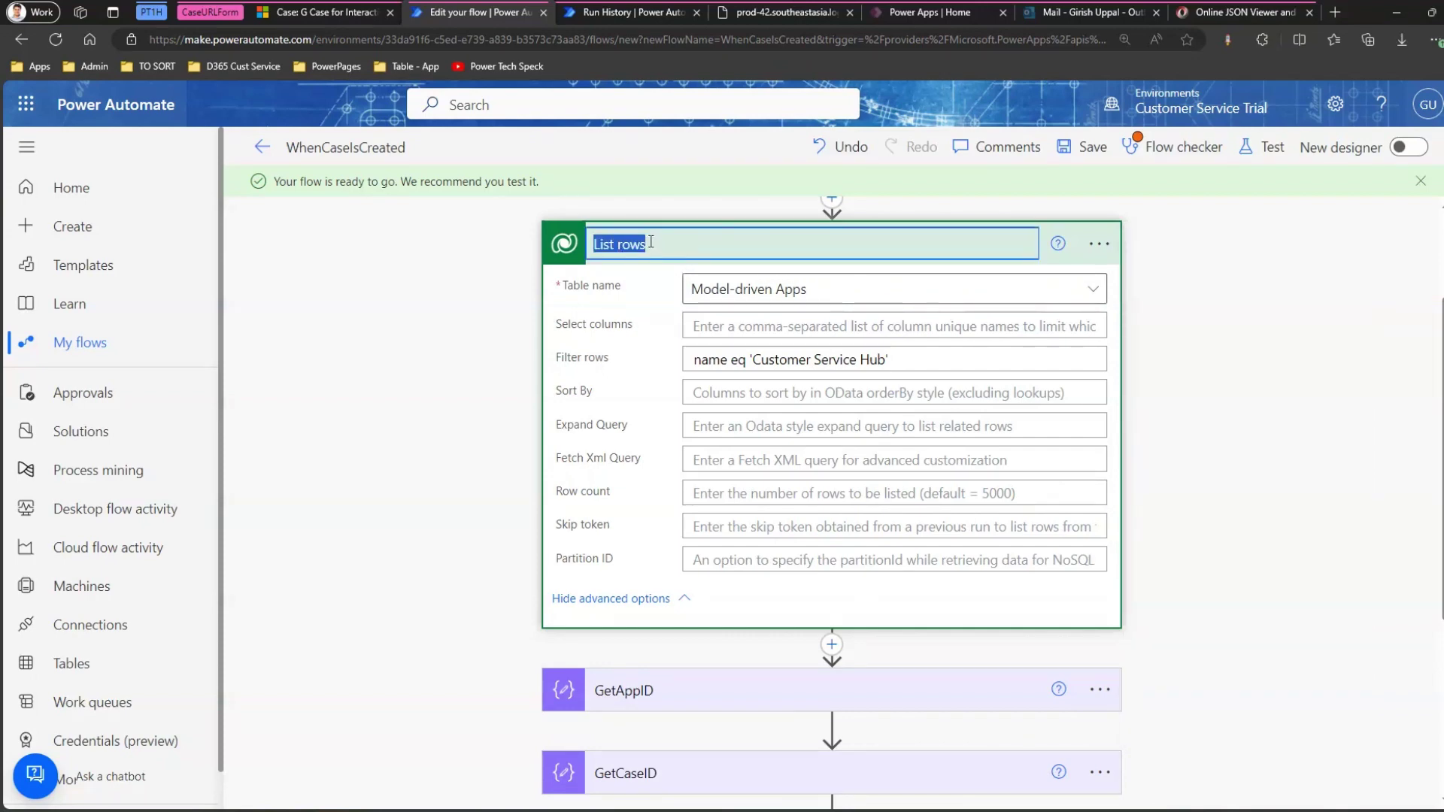
{"action": "type", "text": "GetApp"}
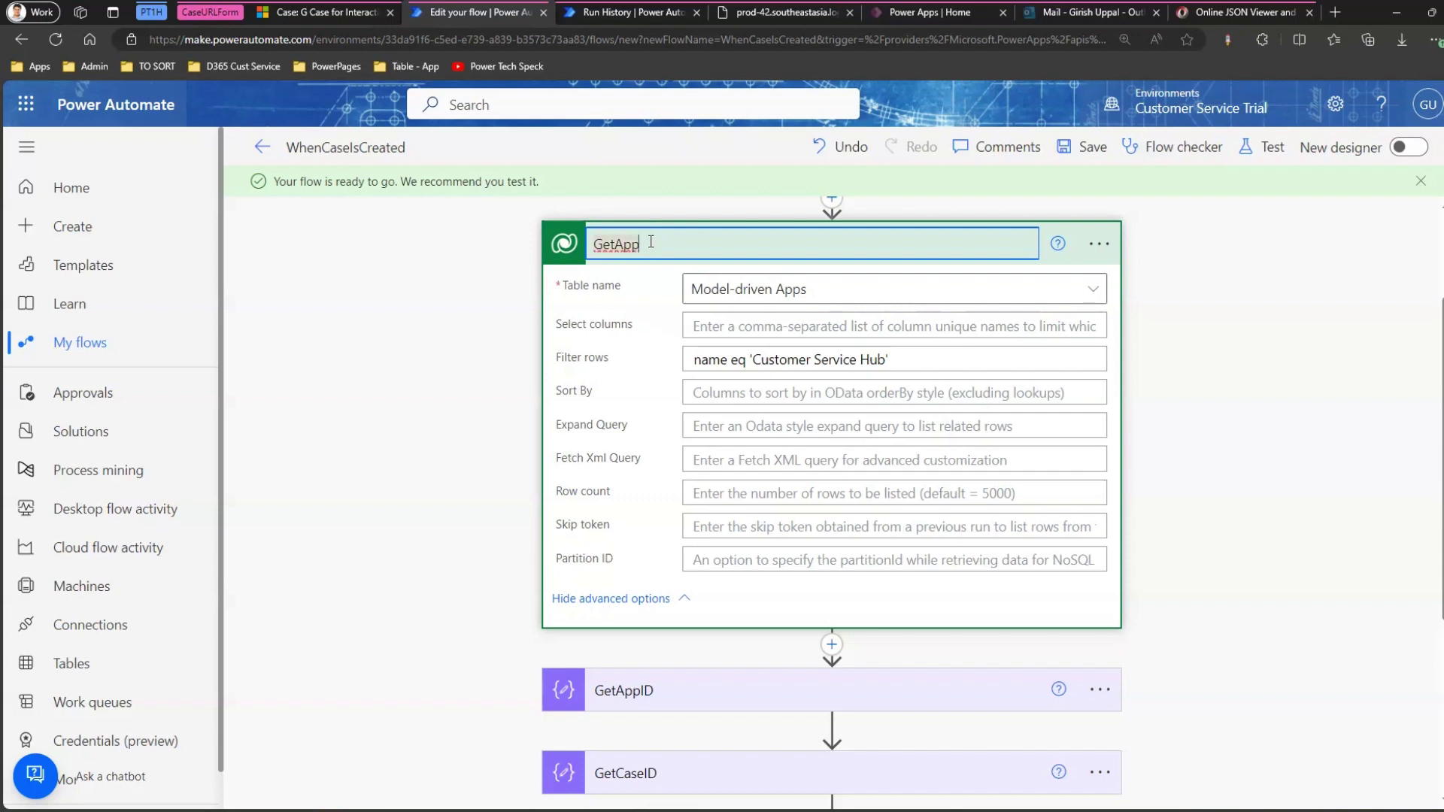
{"action": "type", "text": "IDCSHub"}
{"action": "key", "text": "BackSpace"}
{"action": "key", "text": "BackSpace"}
{"action": "key", "text": "BackSpace"}
{"action": "type", "text": "HUB"}
{"action": "key", "text": "ctrl+a"}
{"action": "key", "text": "ctrl+c"}
{"action": "left_click", "coordinate": [1268, 387]}
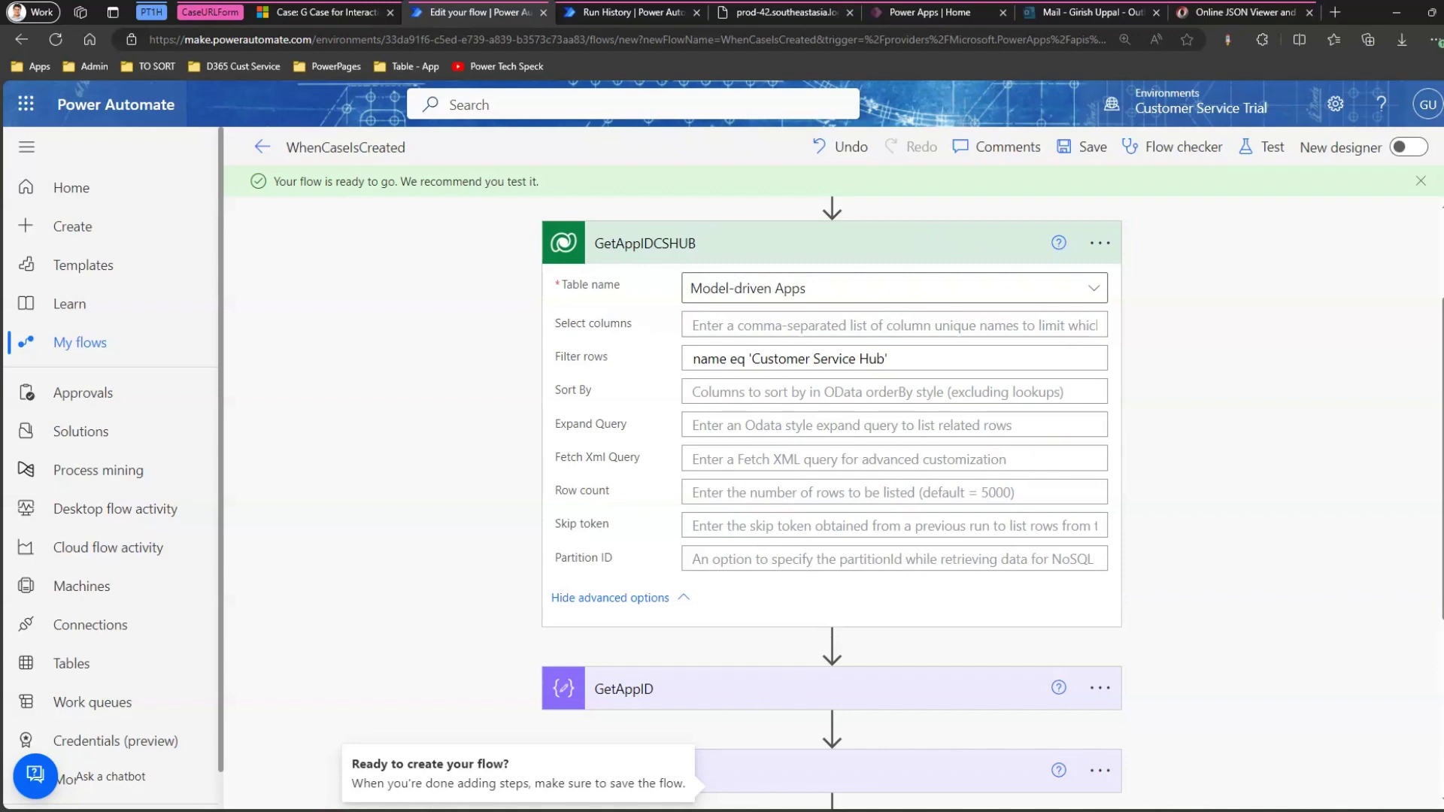
{"action": "key", "text": "alt+Tab"}
Draft first(outputs('GetAppIDCSHUB')?[ on a new Notepad line, then view the run history.
{"action": "left_click", "coordinate": [937, 385]}
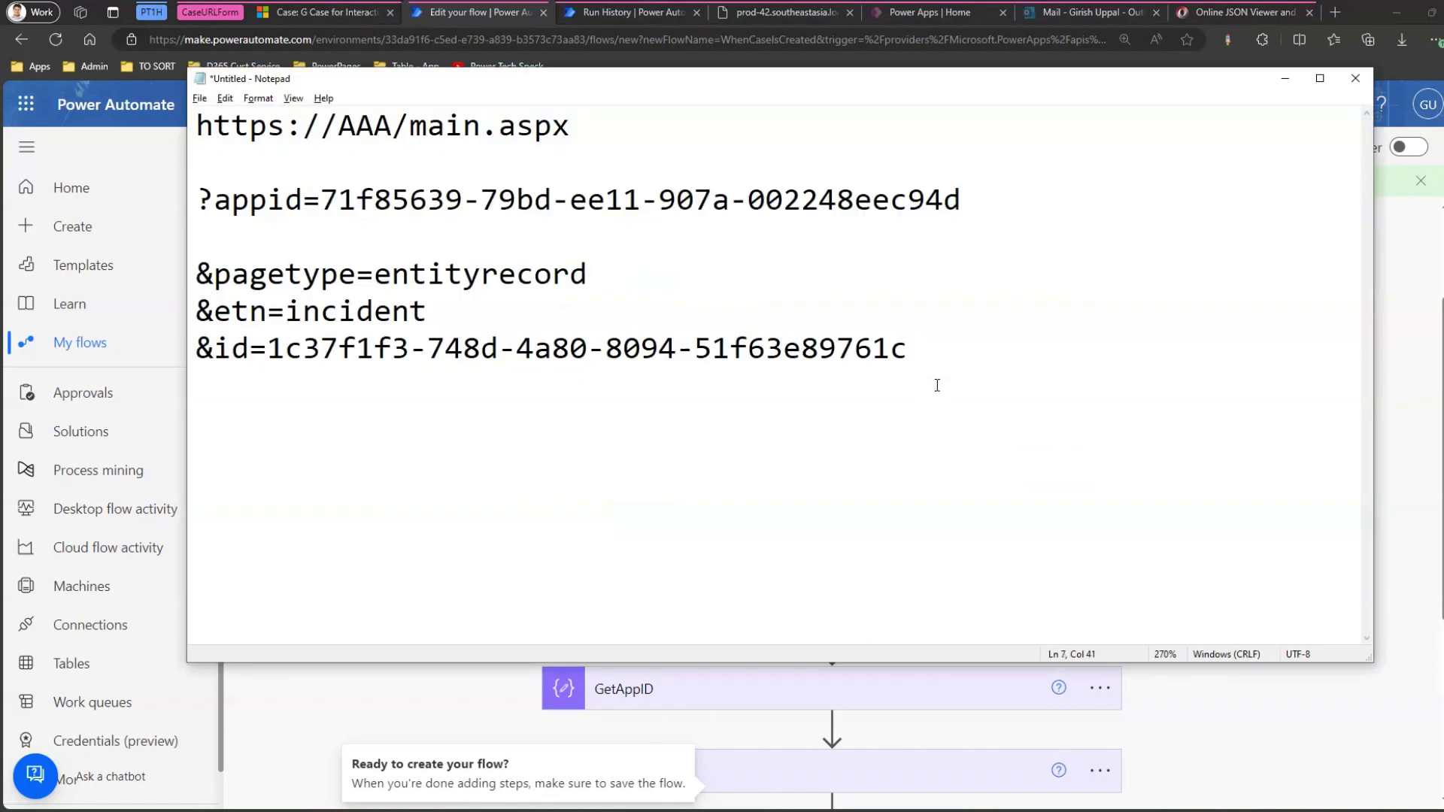
{"action": "key", "text": "Return"}
{"action": "key", "text": "Return"}
{"action": "key", "text": "Return"}
{"action": "key", "text": "Return"}
{"action": "type", "text": "firts"}
{"action": "key", "text": "BackSpace"}
{"action": "key", "text": "BackSpace"}
{"action": "type", "text": "st"}
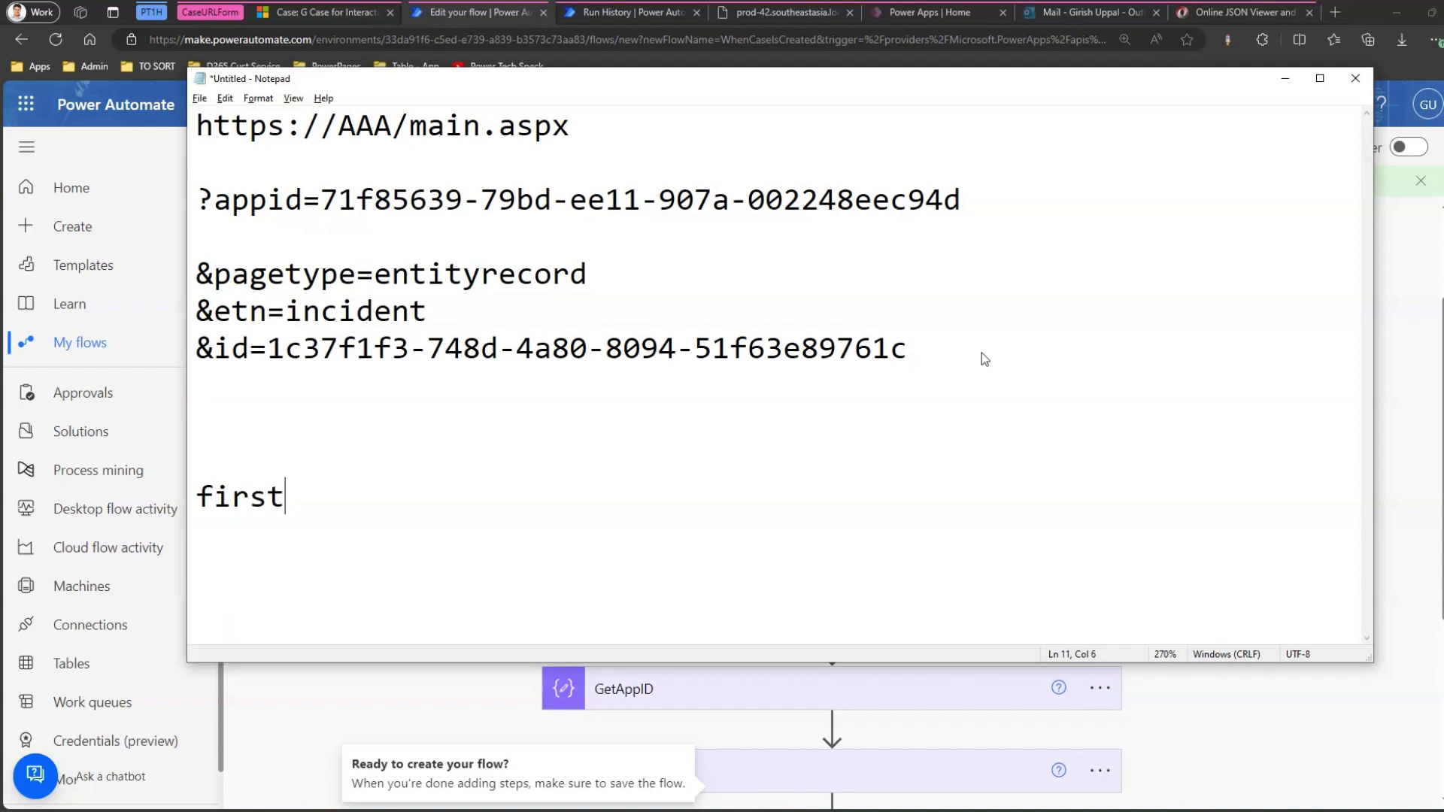
{"action": "type", "text": "(outputs"}
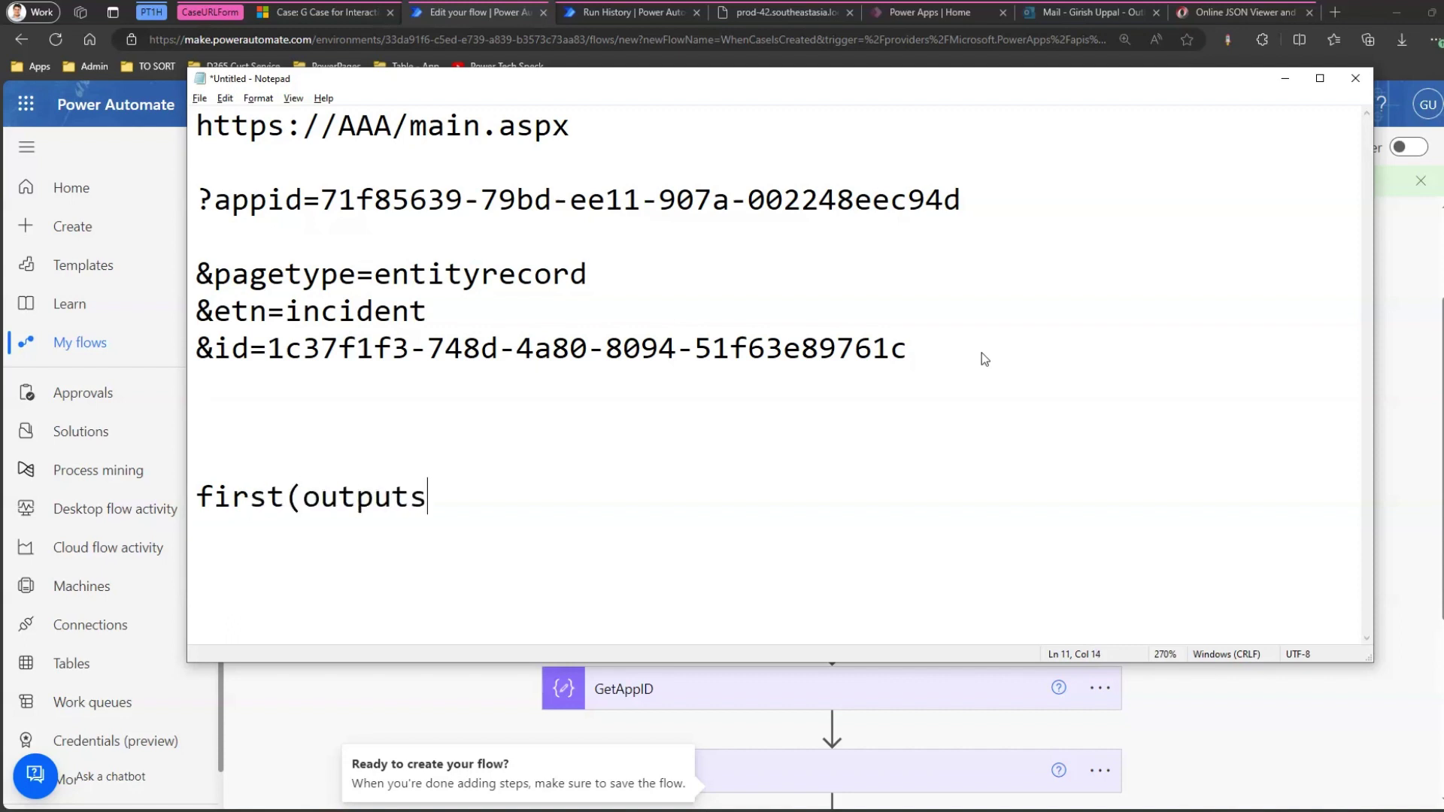
{"action": "type", "text": "('"}
{"action": "key", "text": "ctrl+v"}
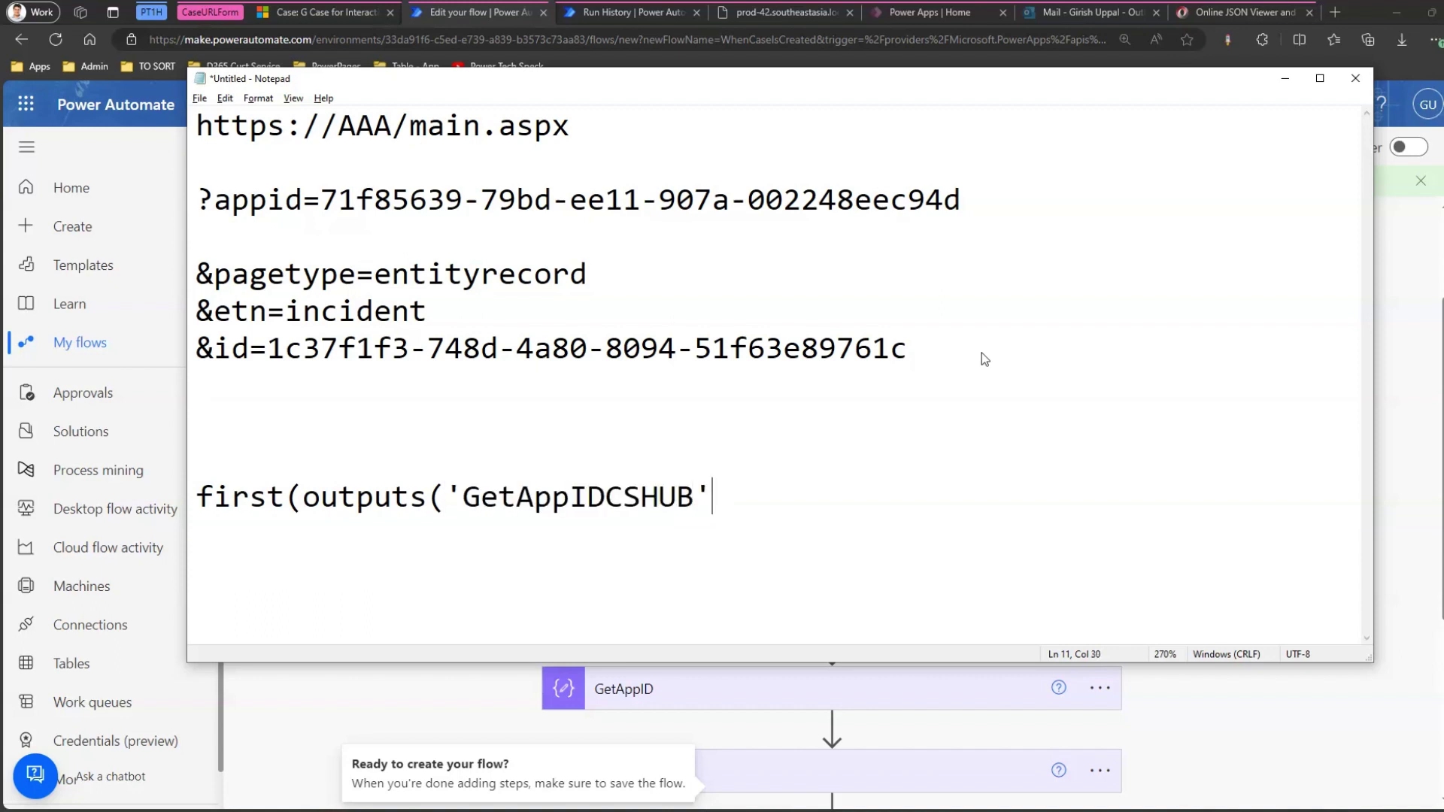
{"action": "type", "text": "')?["}
{"action": "left_click", "coordinate": [639, 10]}
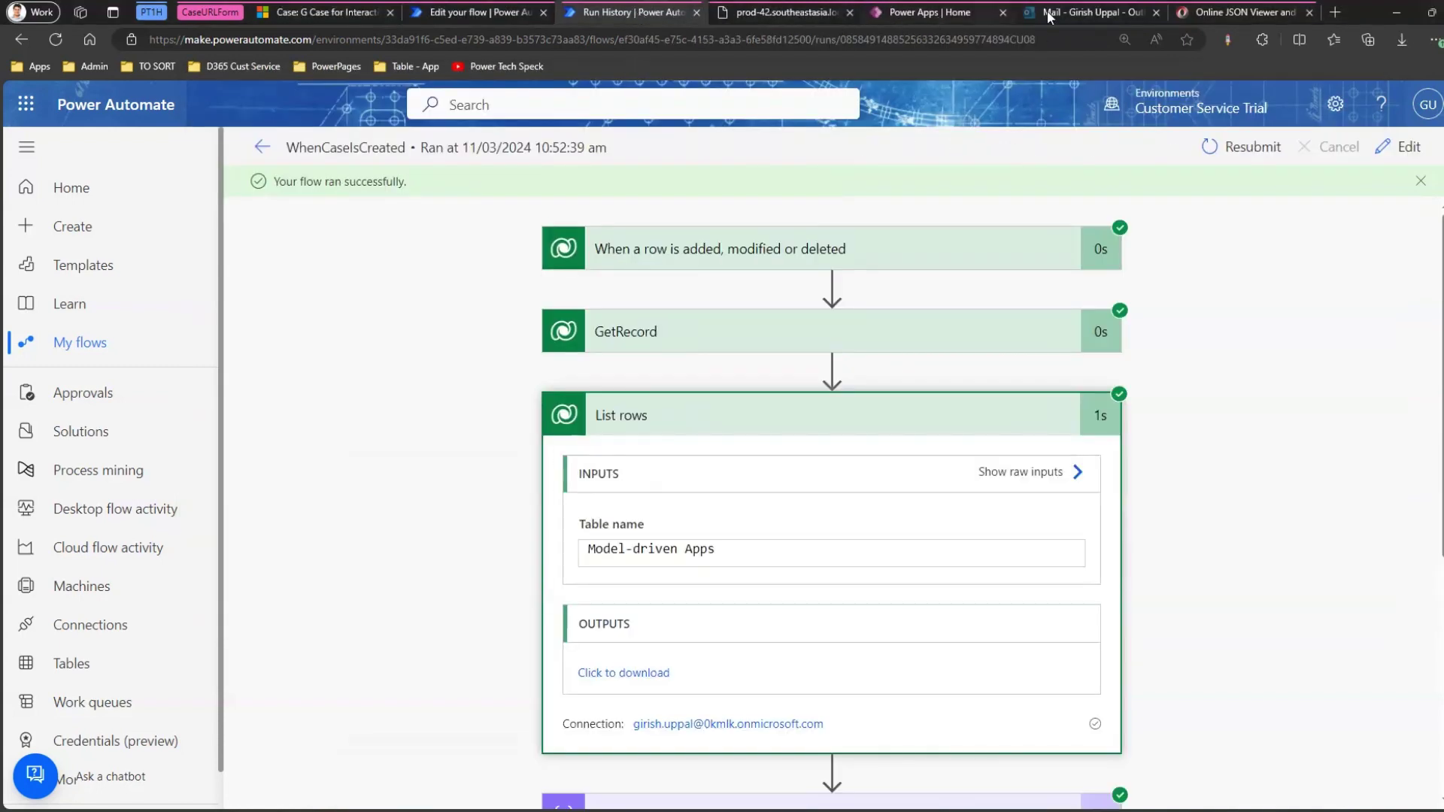
Inspect the app-module list response's body and value array in Online JSON Viewer.
{"action": "left_click", "coordinate": [1216, 12]}
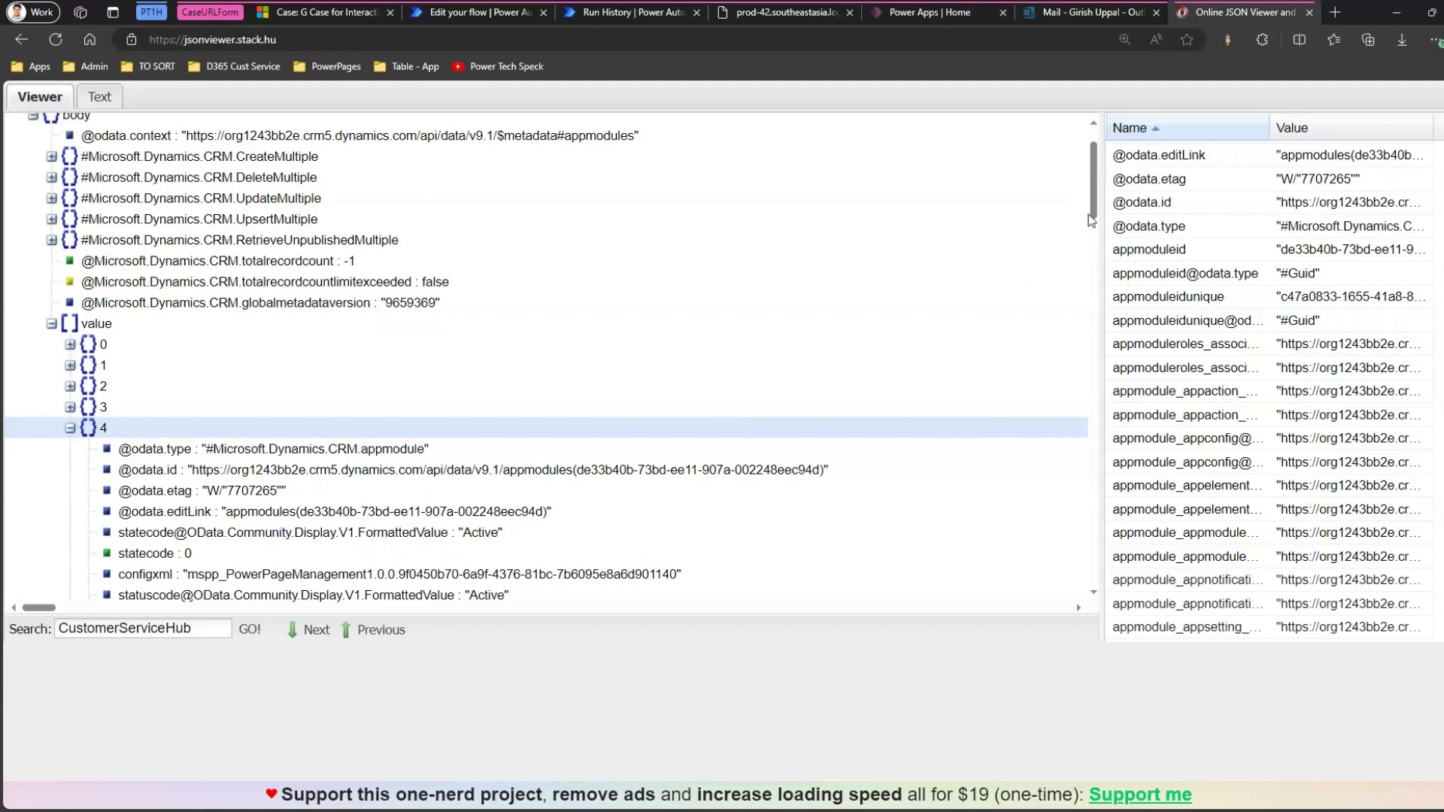
{"action": "scroll", "coordinate": [1094, 214], "scroll_direction": "up", "scroll_amount": 1}
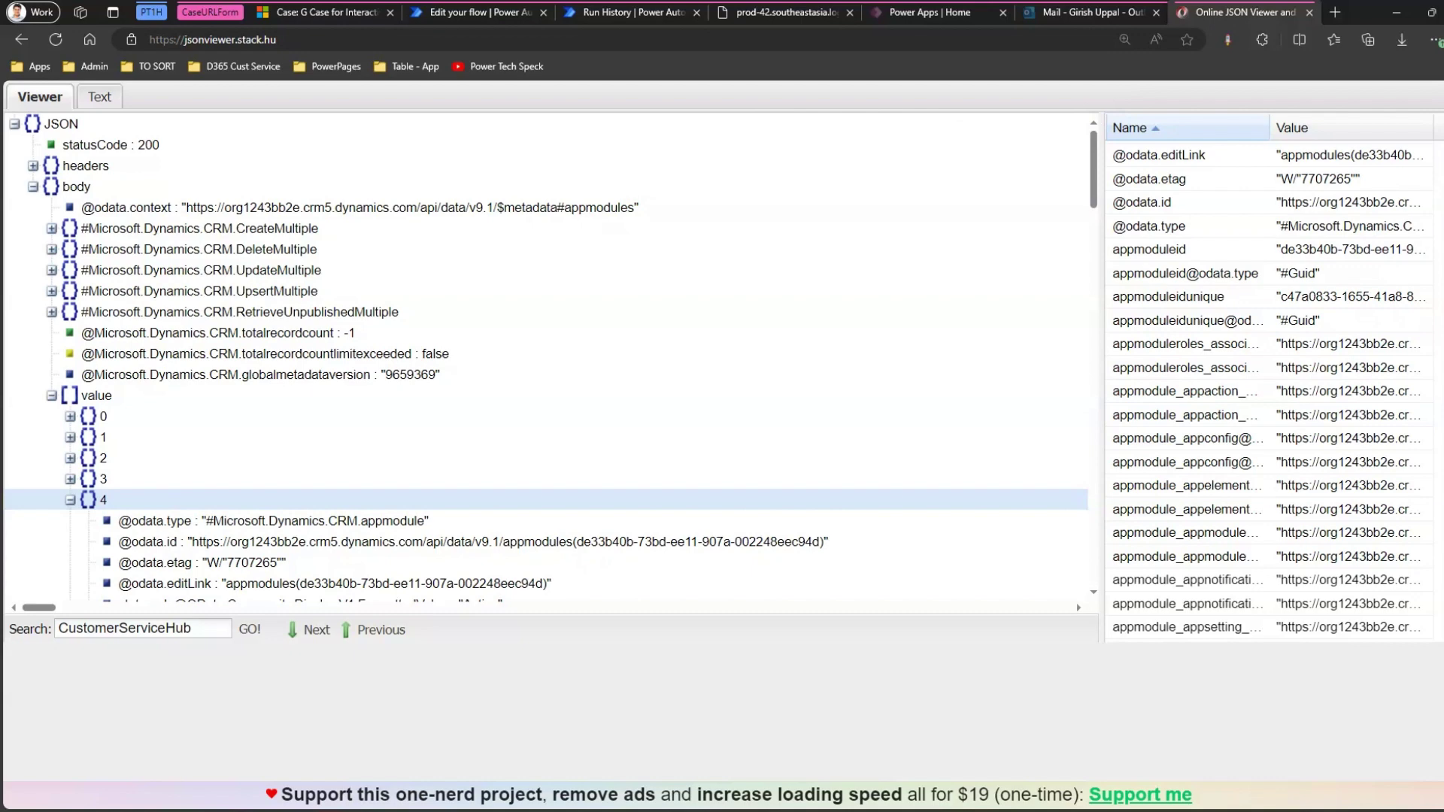
{"action": "key", "text": "alt+Tab"}
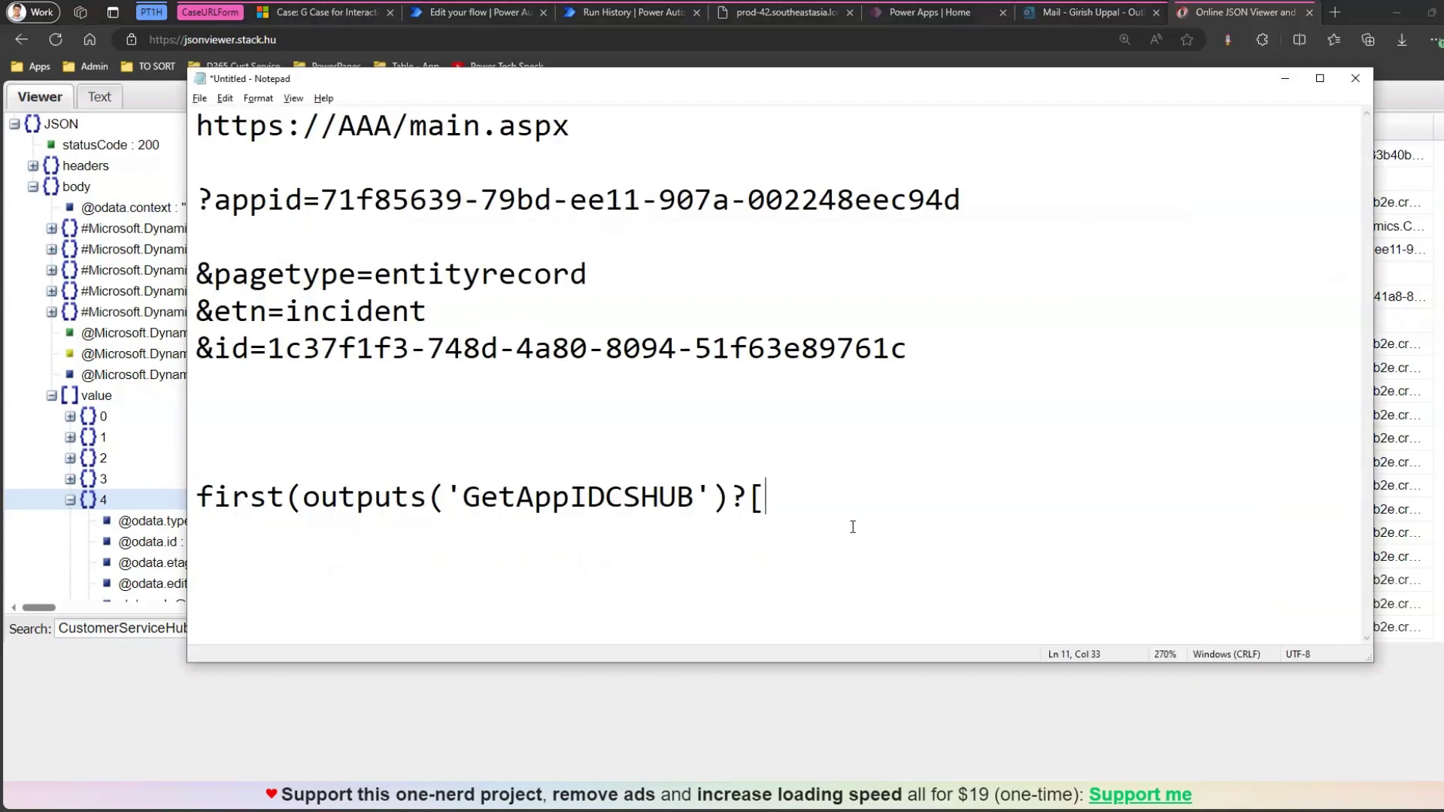
Complete the expression as first(outputs('GetAppIDCSHUB')?['body/value'])?['appmoduleid'] and select it.
{"action": "type", "text": "'body/value"}
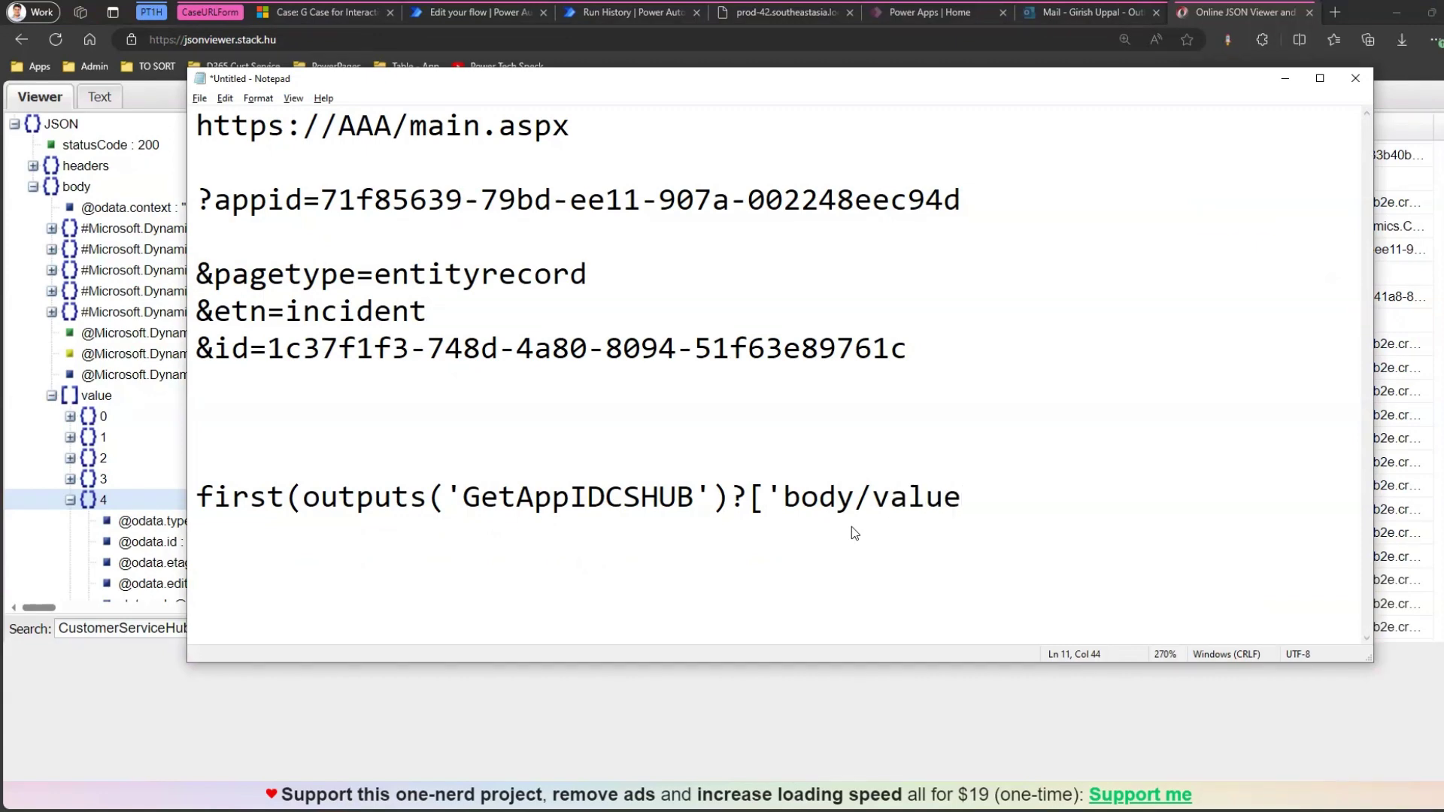
{"action": "type", "text": "'])"}
{"action": "left_click_drag", "start_coordinate": [446, 496], "coordinate": [303, 497]}
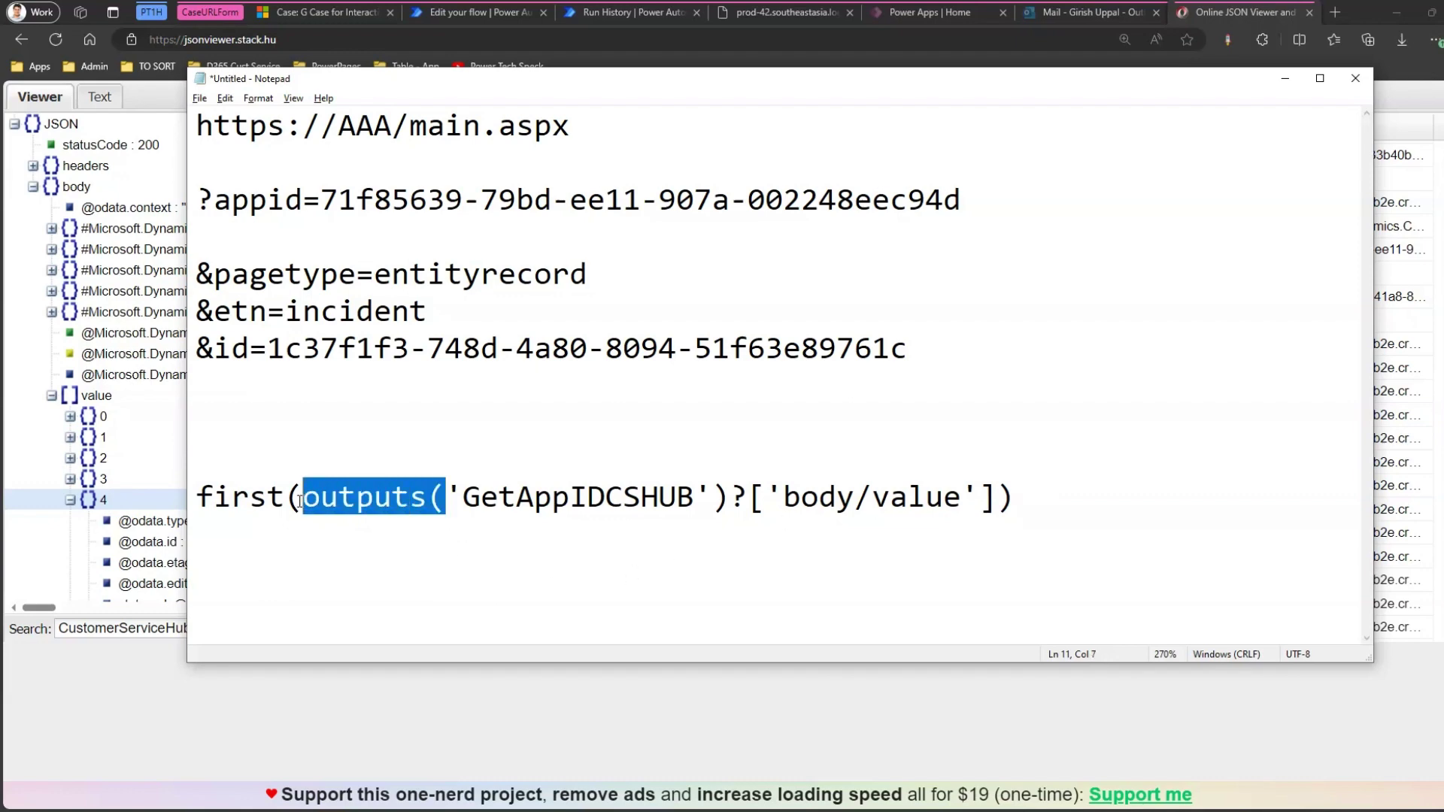
{"action": "left_click", "coordinate": [724, 499]}
{"action": "left_click", "coordinate": [1040, 499]}
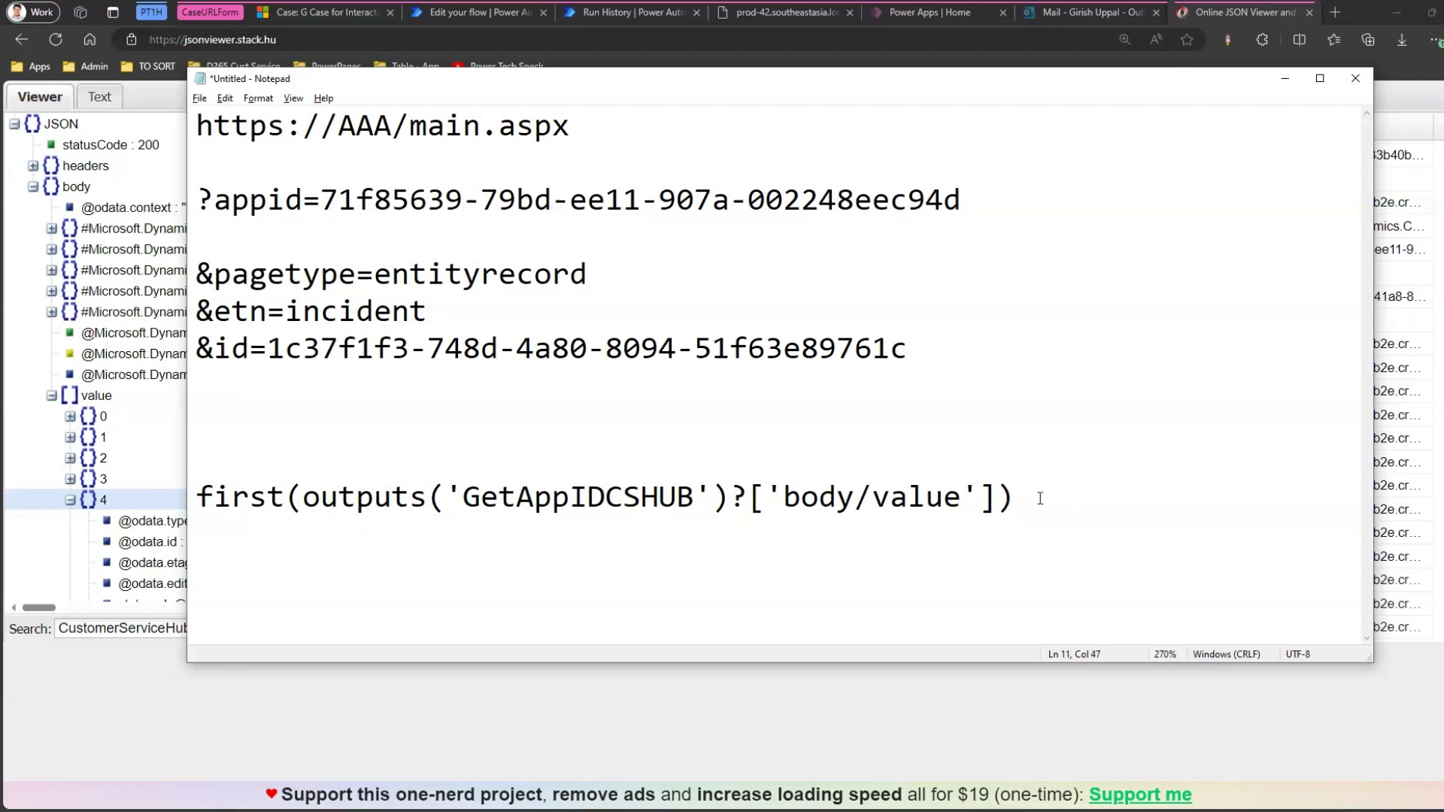
{"action": "type", "text": "?['appmodulei"}
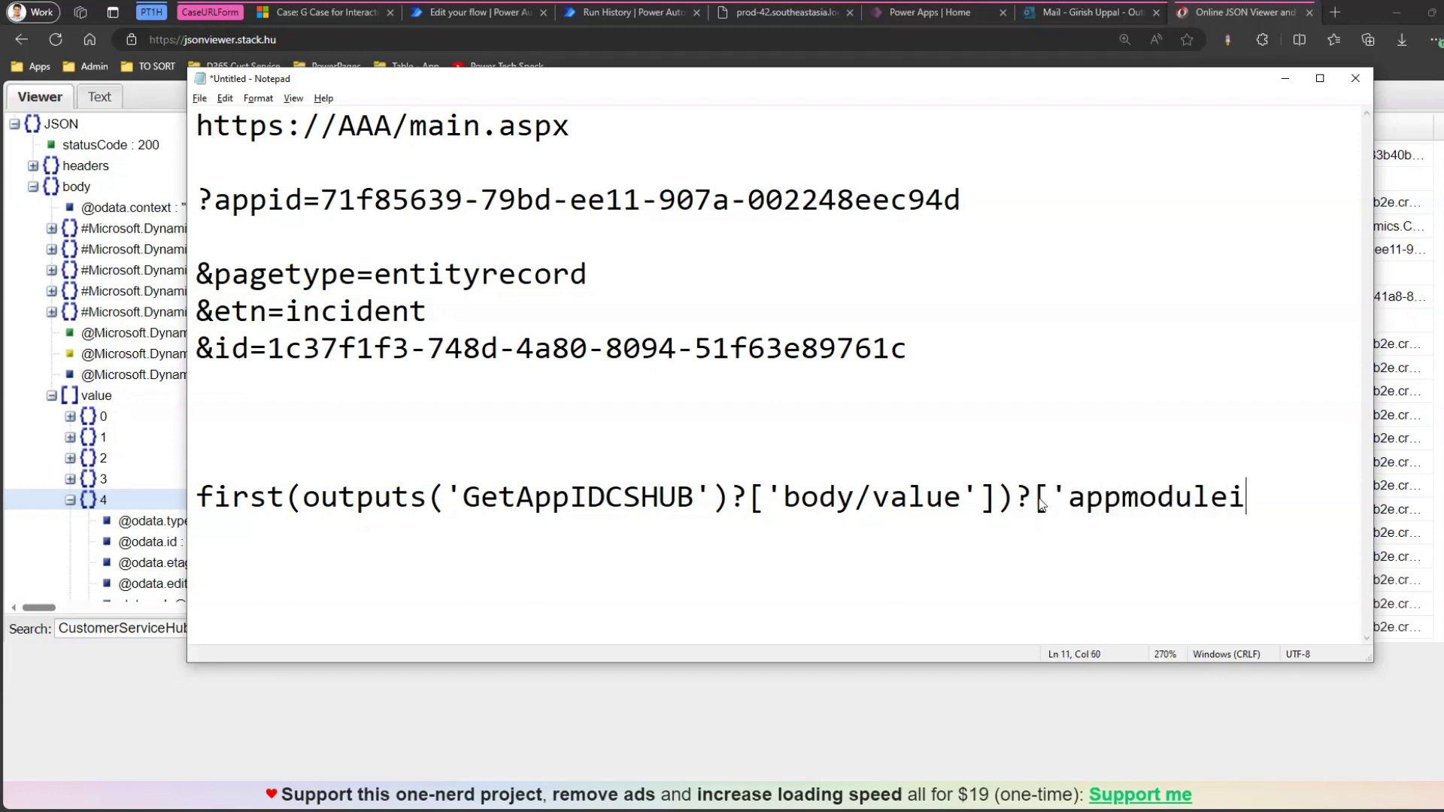
{"action": "type", "text": "d'0"}
{"action": "key", "text": "BackSpace"}
{"action": "type", "text": "]"}
{"action": "left_click", "coordinate": [871, 502]}
{"action": "left_click_drag", "start_coordinate": [1365, 514], "coordinate": [276, 470]}
{"action": "key", "text": "ctrl+c"}
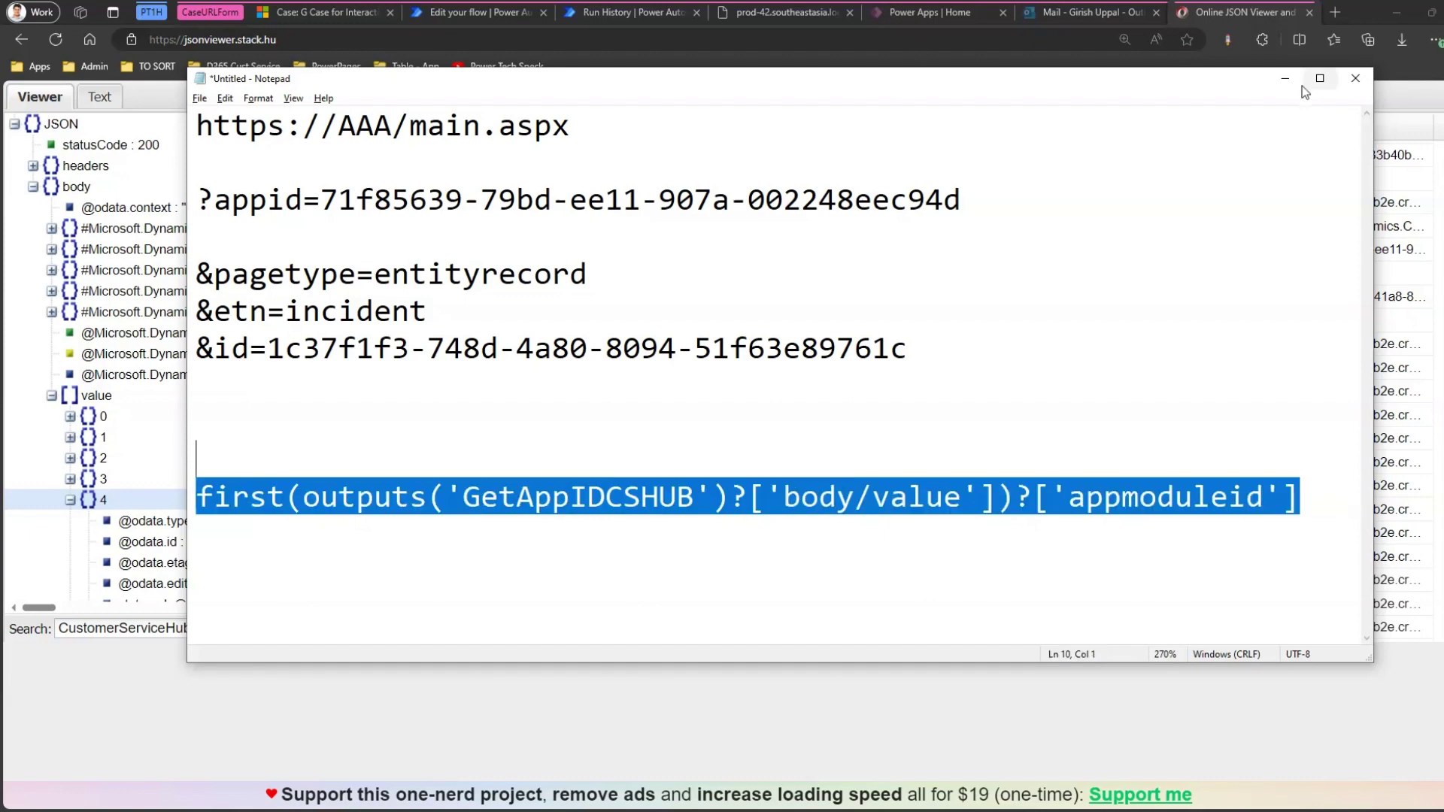
{"action": "left_click", "coordinate": [1286, 79]}
{"action": "left_click", "coordinate": [494, 10]}
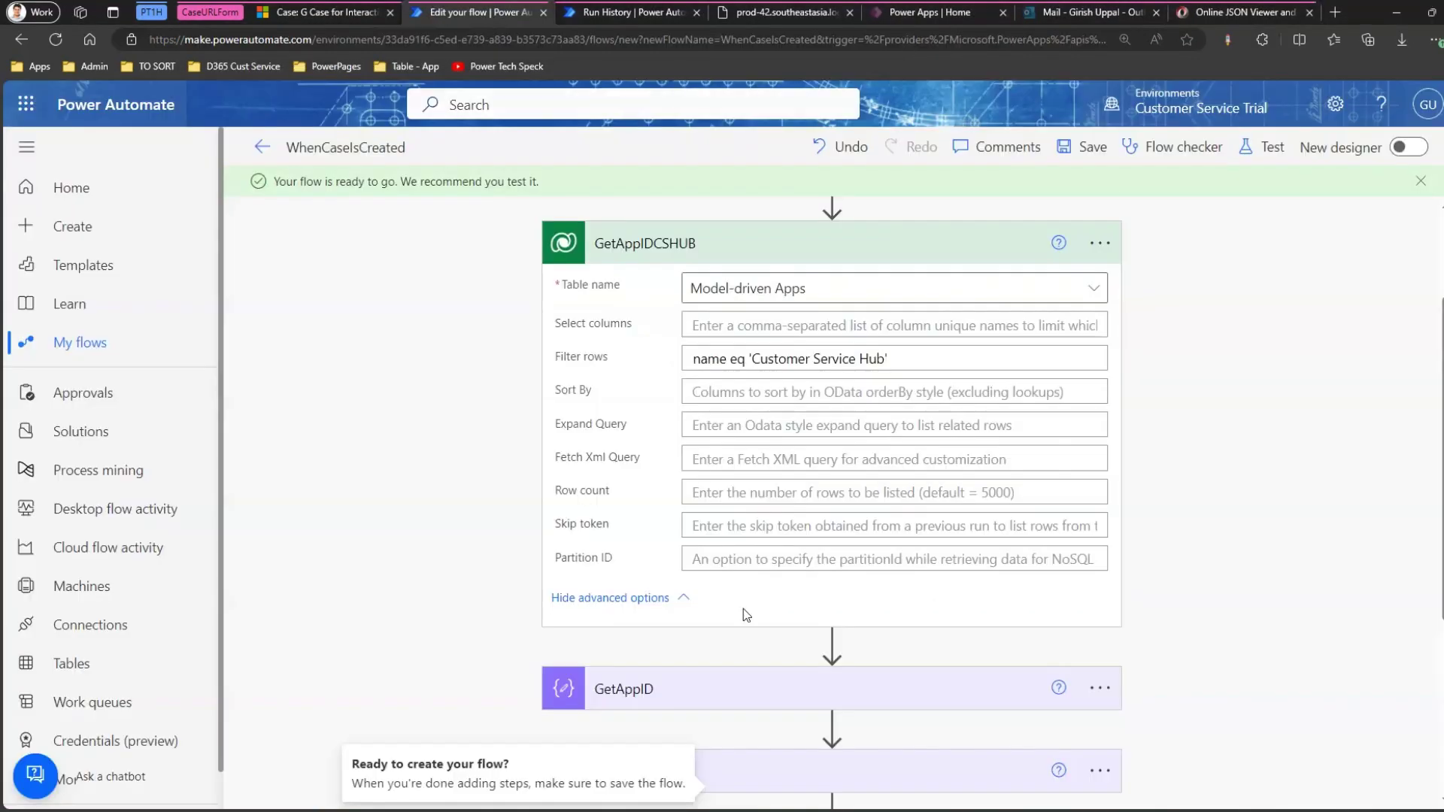
Replace GetAppID's AAA placeholder with the appmoduleid expression and save the flow.
{"action": "scroll", "coordinate": [824, 648], "scroll_direction": "down", "scroll_amount": 4}
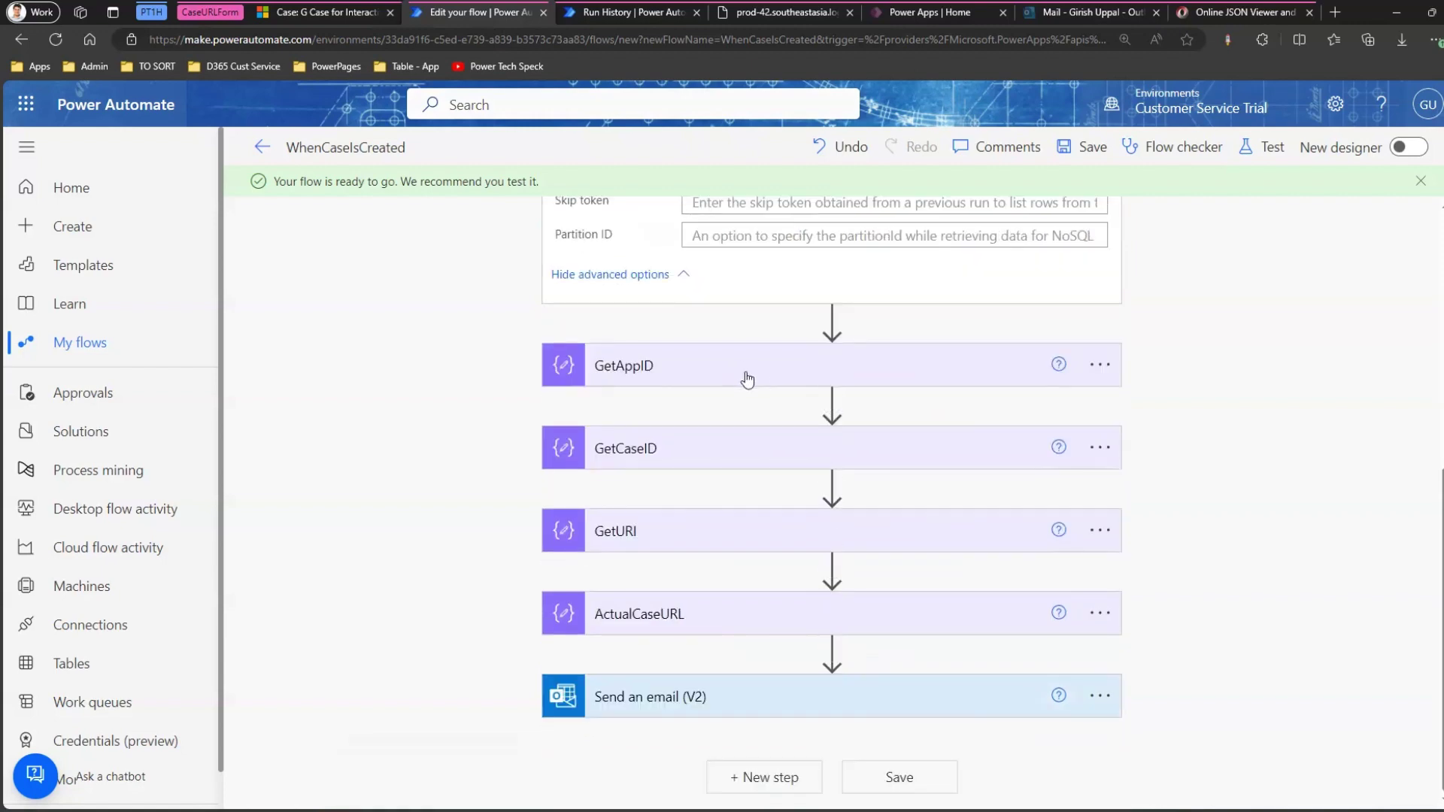
{"action": "left_click", "coordinate": [719, 369]}
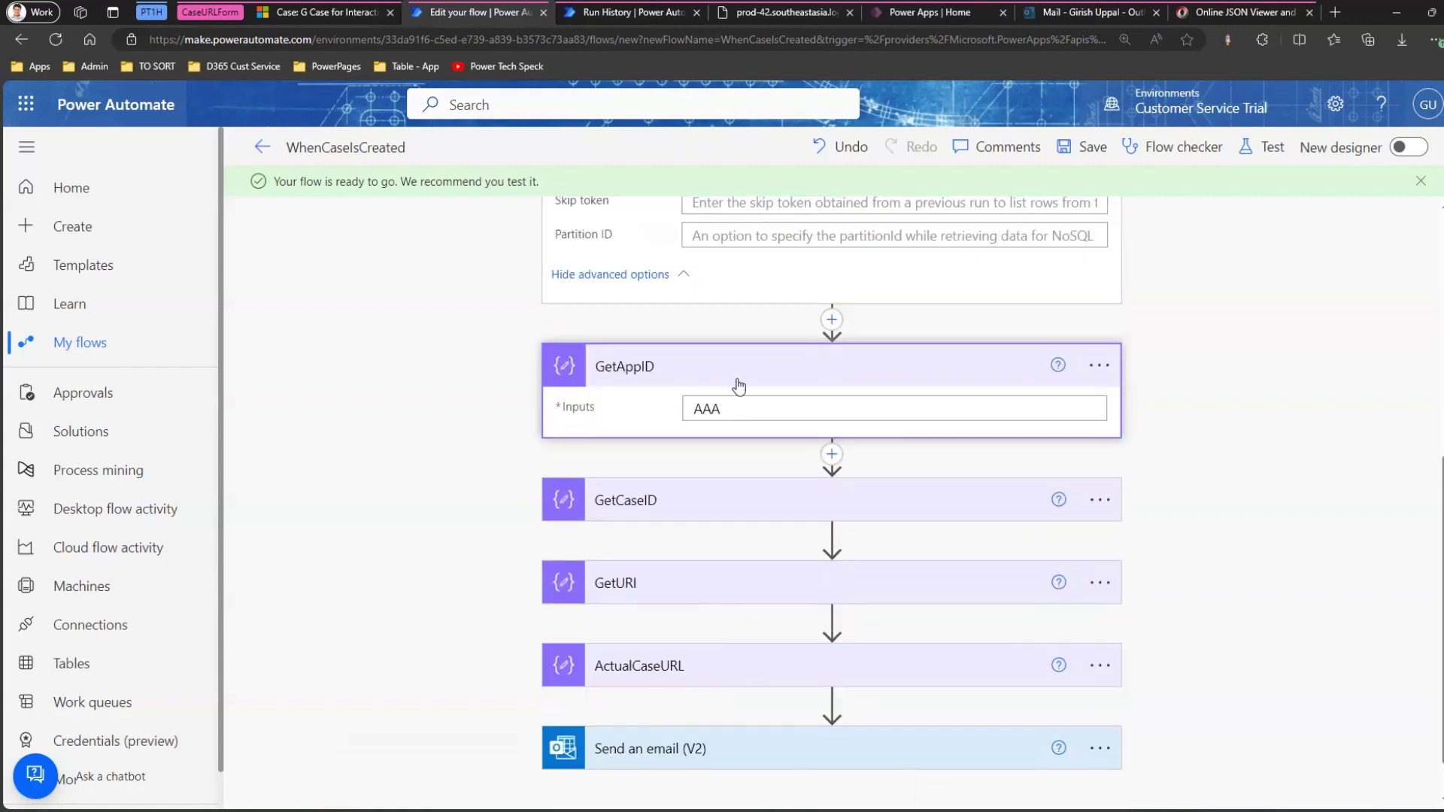
{"action": "double_click", "coordinate": [707, 410]}
{"action": "key", "text": "BackSpace"}
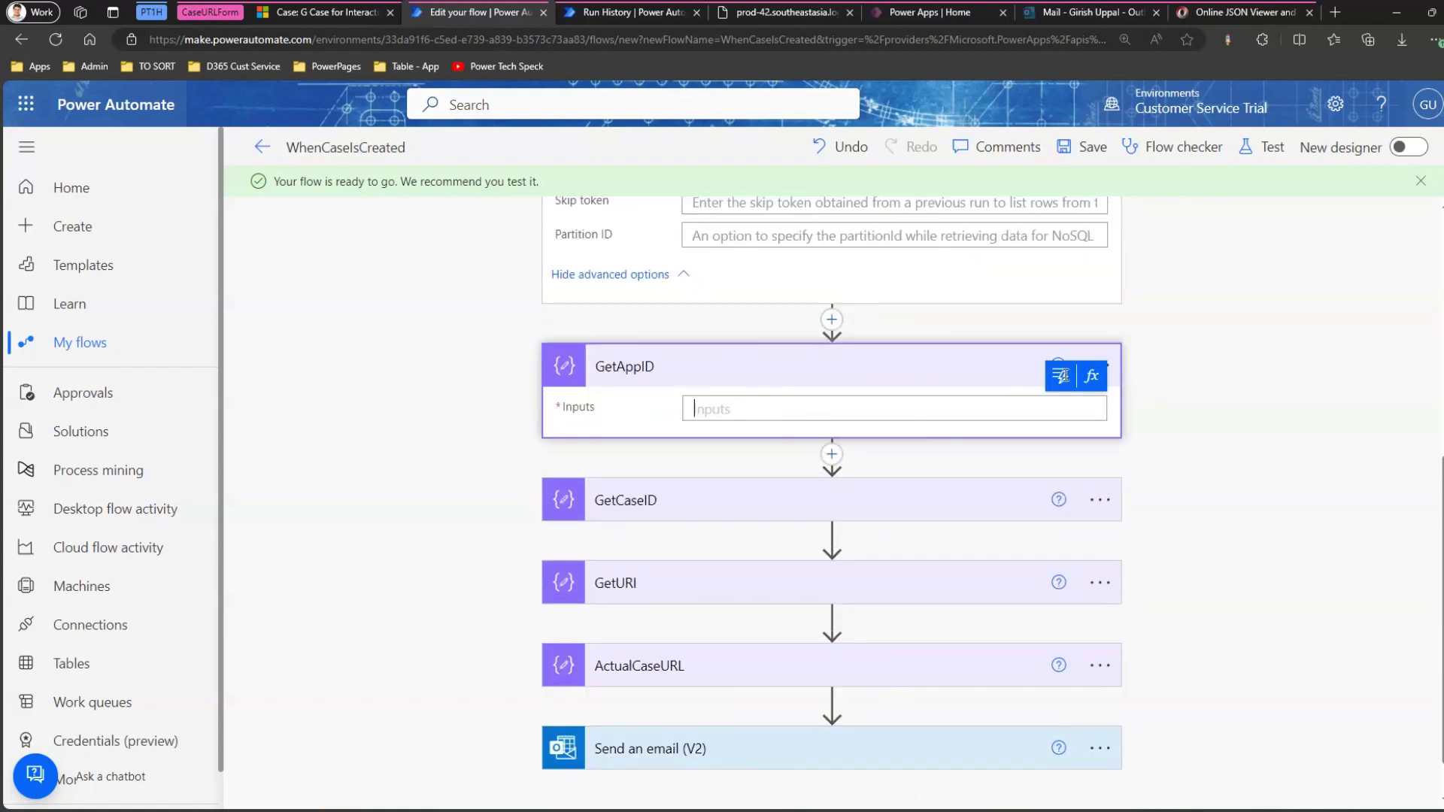
{"action": "left_click", "coordinate": [1093, 378]}
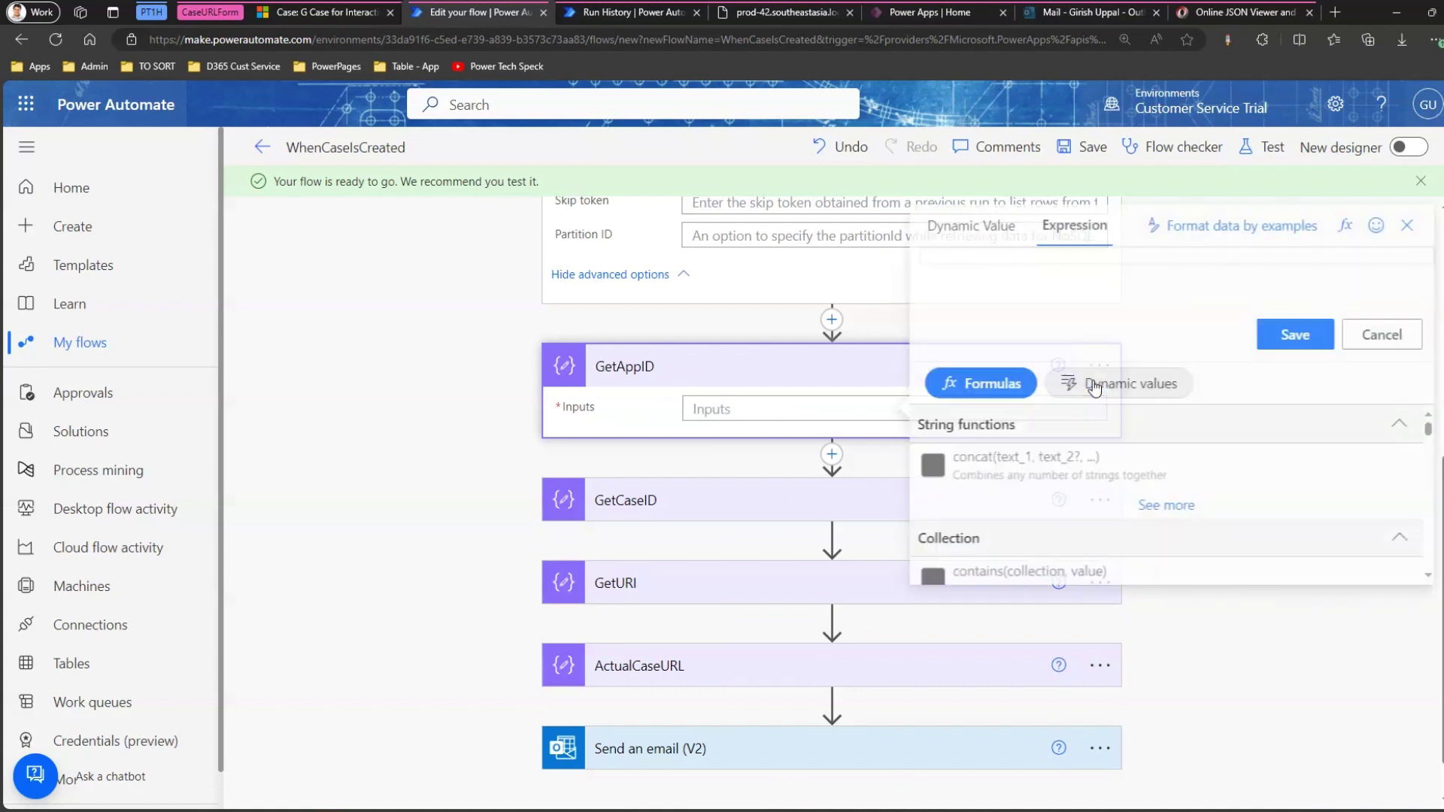
{"action": "key", "text": "ctrl+v"}
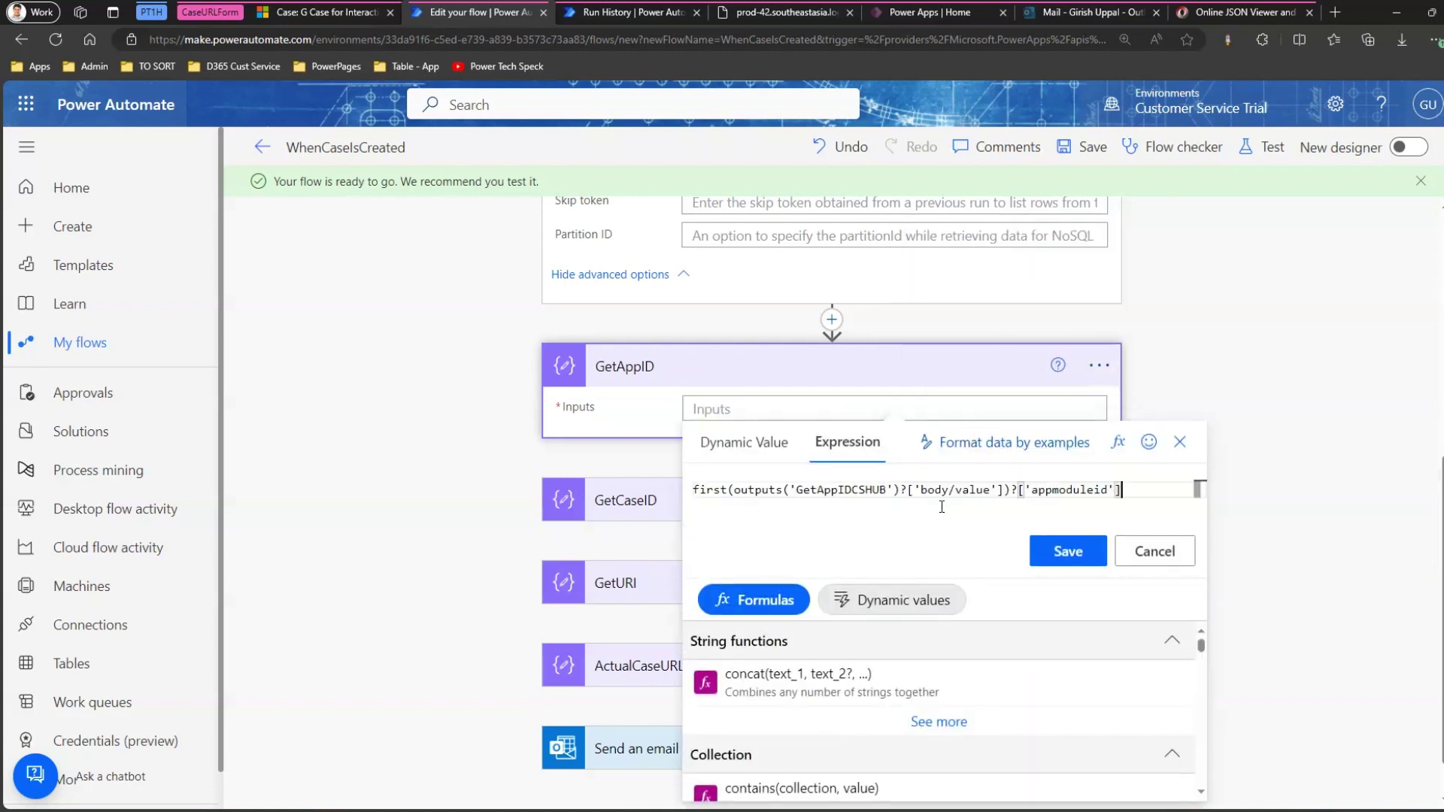
{"action": "scroll", "coordinate": [888, 477], "scroll_direction": "down", "scroll_amount": 1}
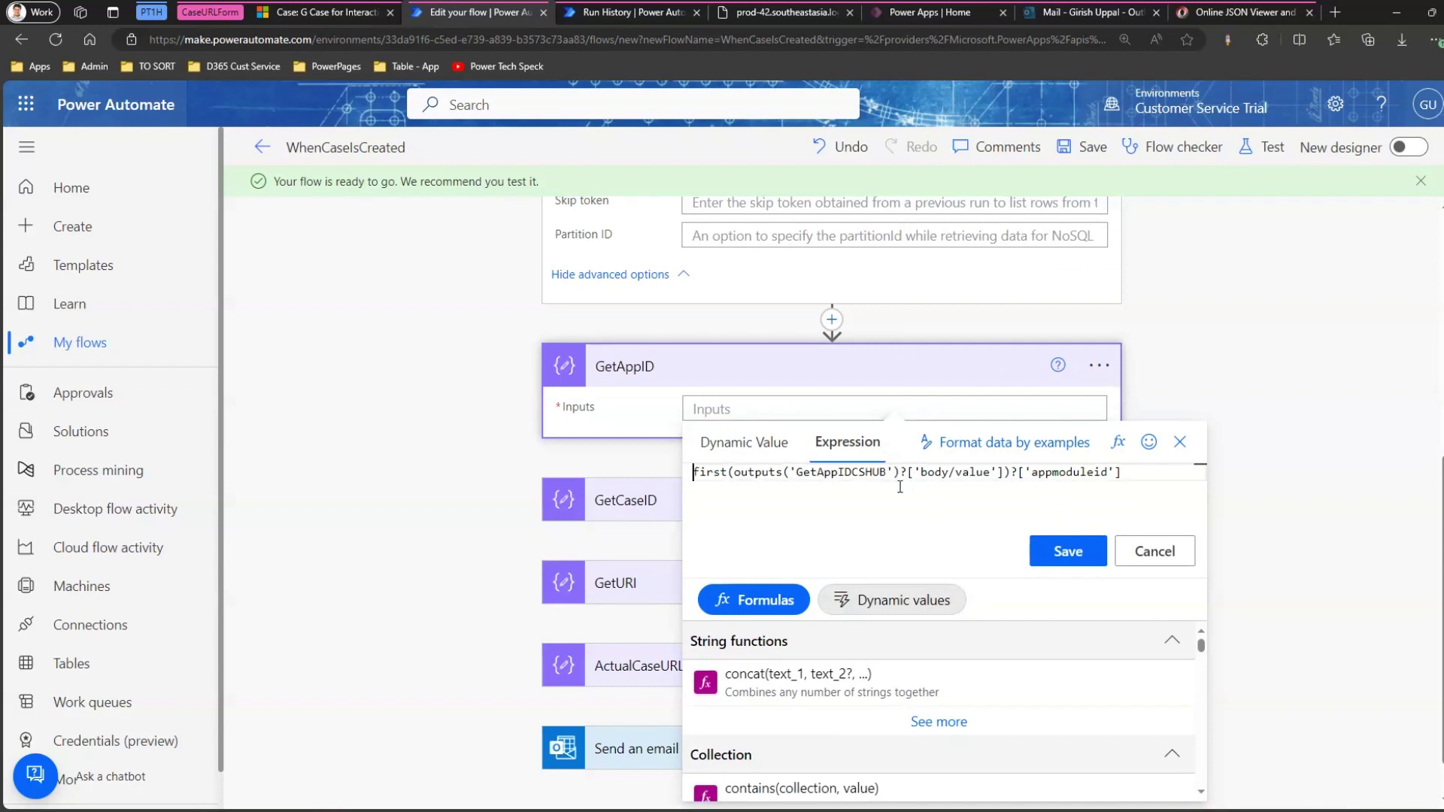
{"action": "left_click", "coordinate": [1062, 553]}
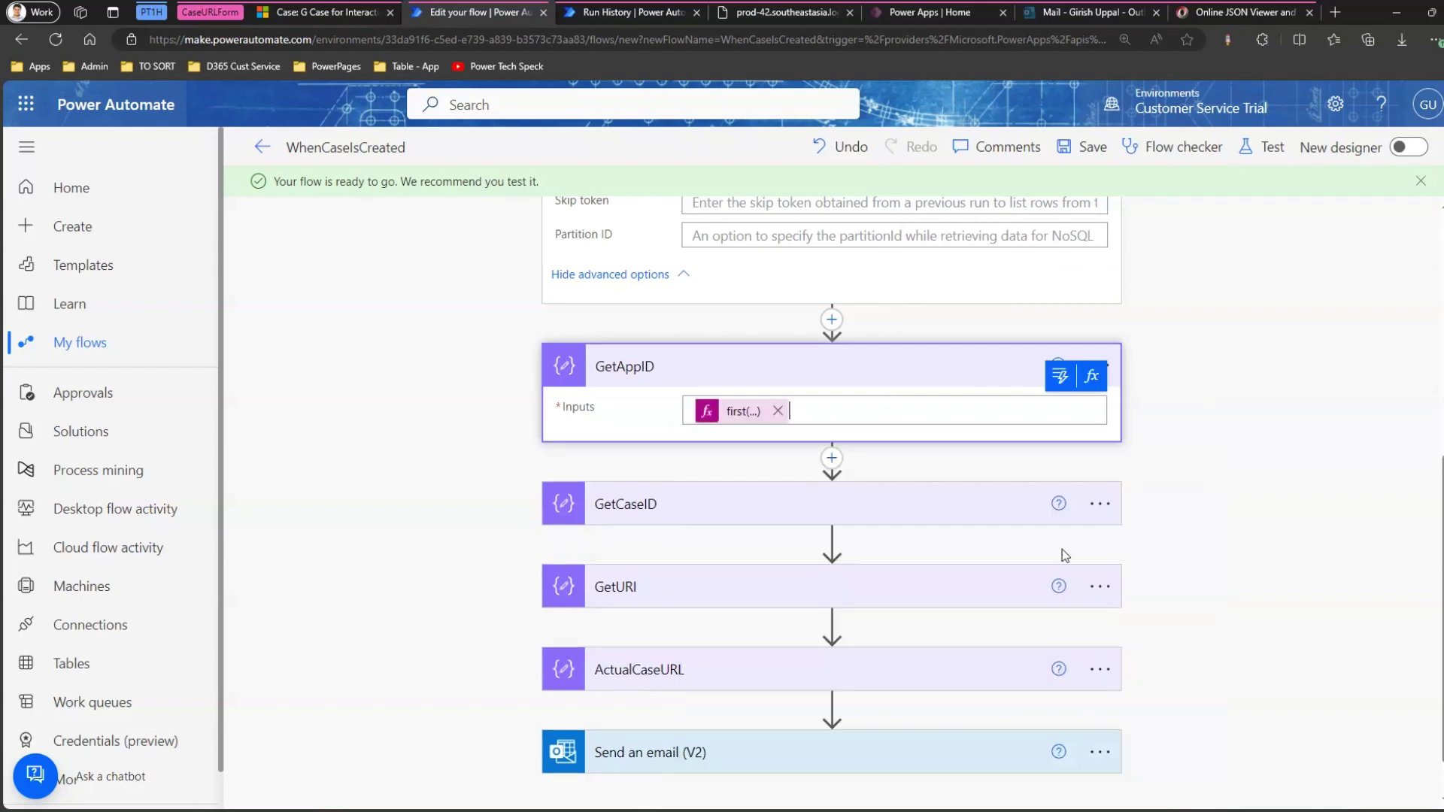
{"action": "left_click", "coordinate": [1084, 150]}
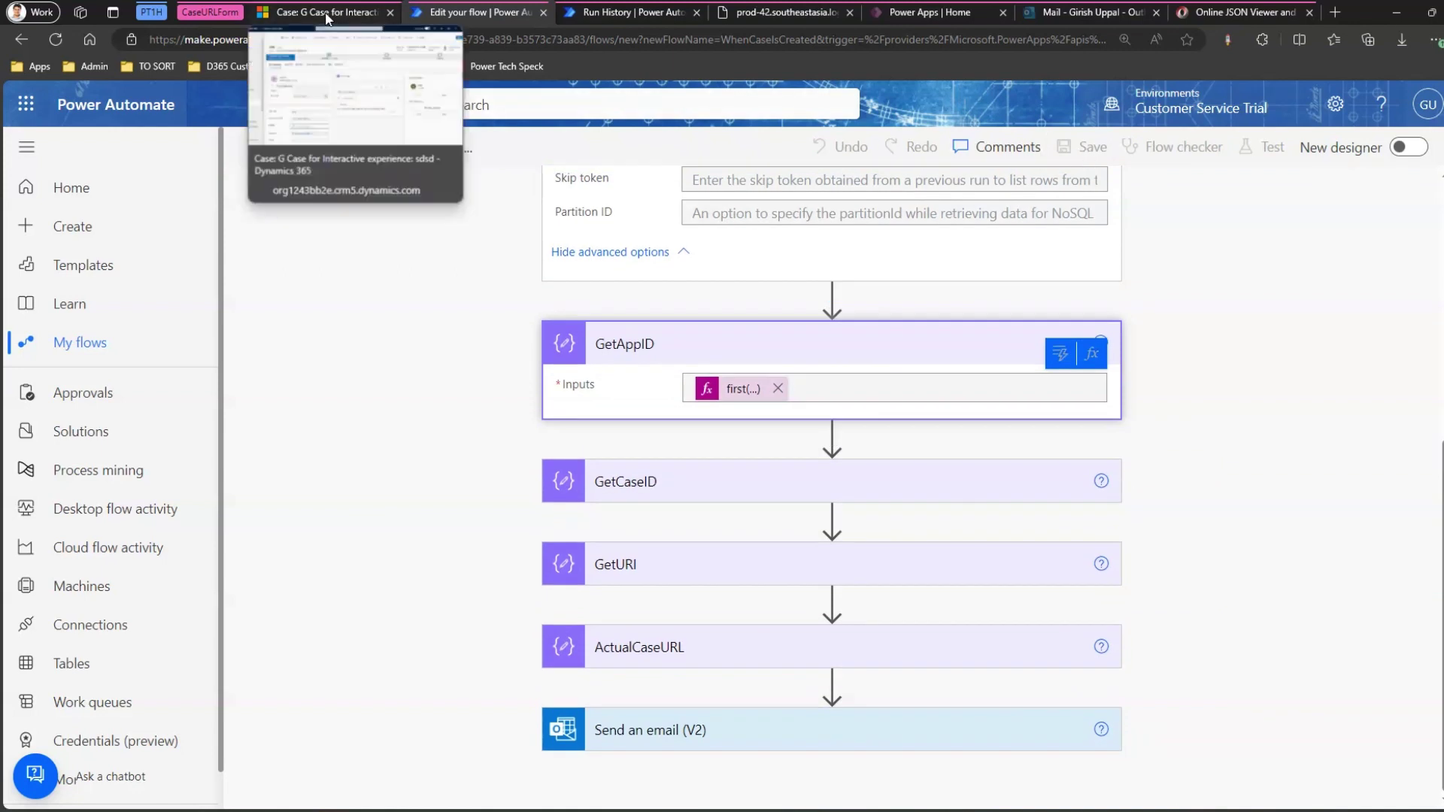
Create and save a new case titled sdsds with a recent contact as customer.
{"action": "left_click", "coordinate": [346, 18]}
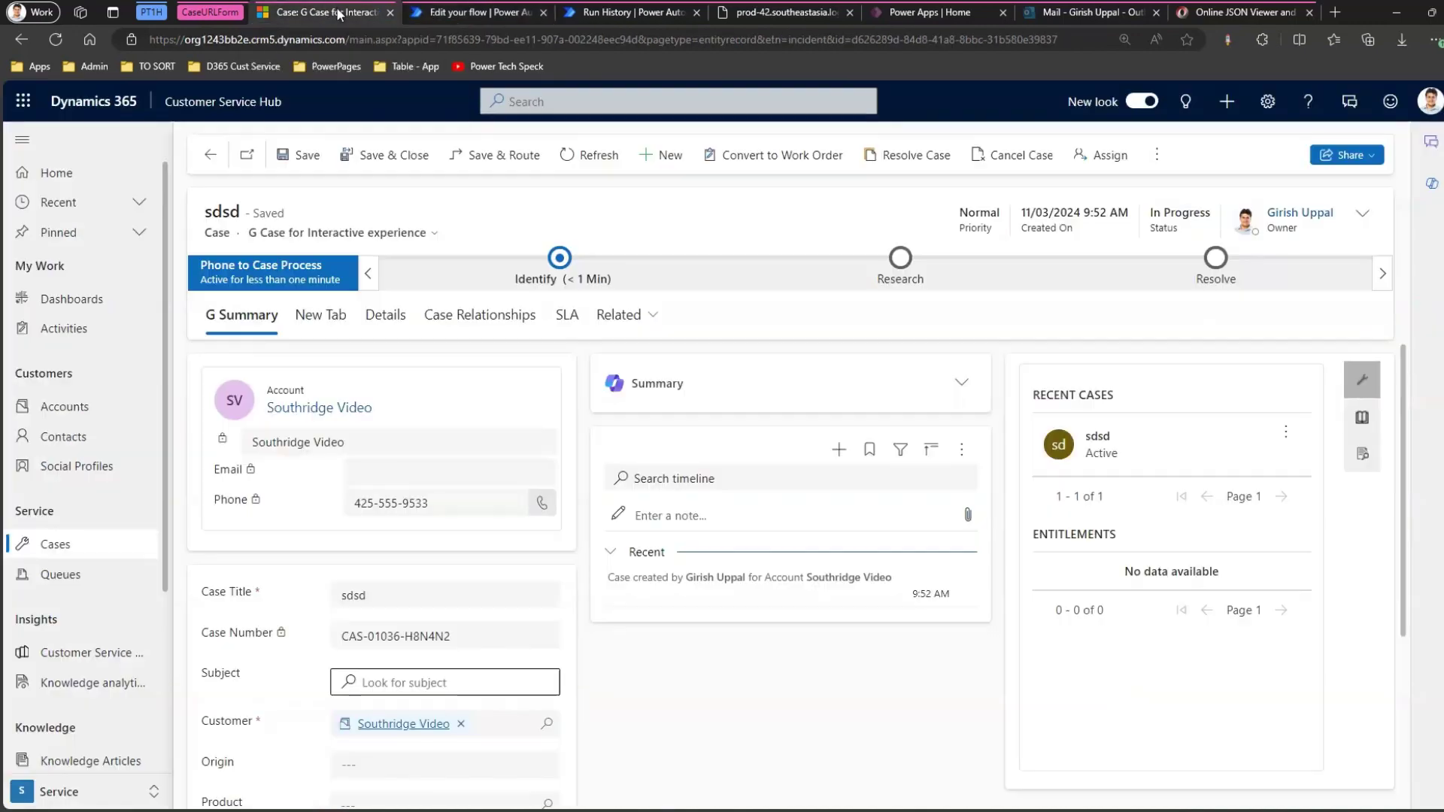
{"action": "left_click", "coordinate": [661, 154]}
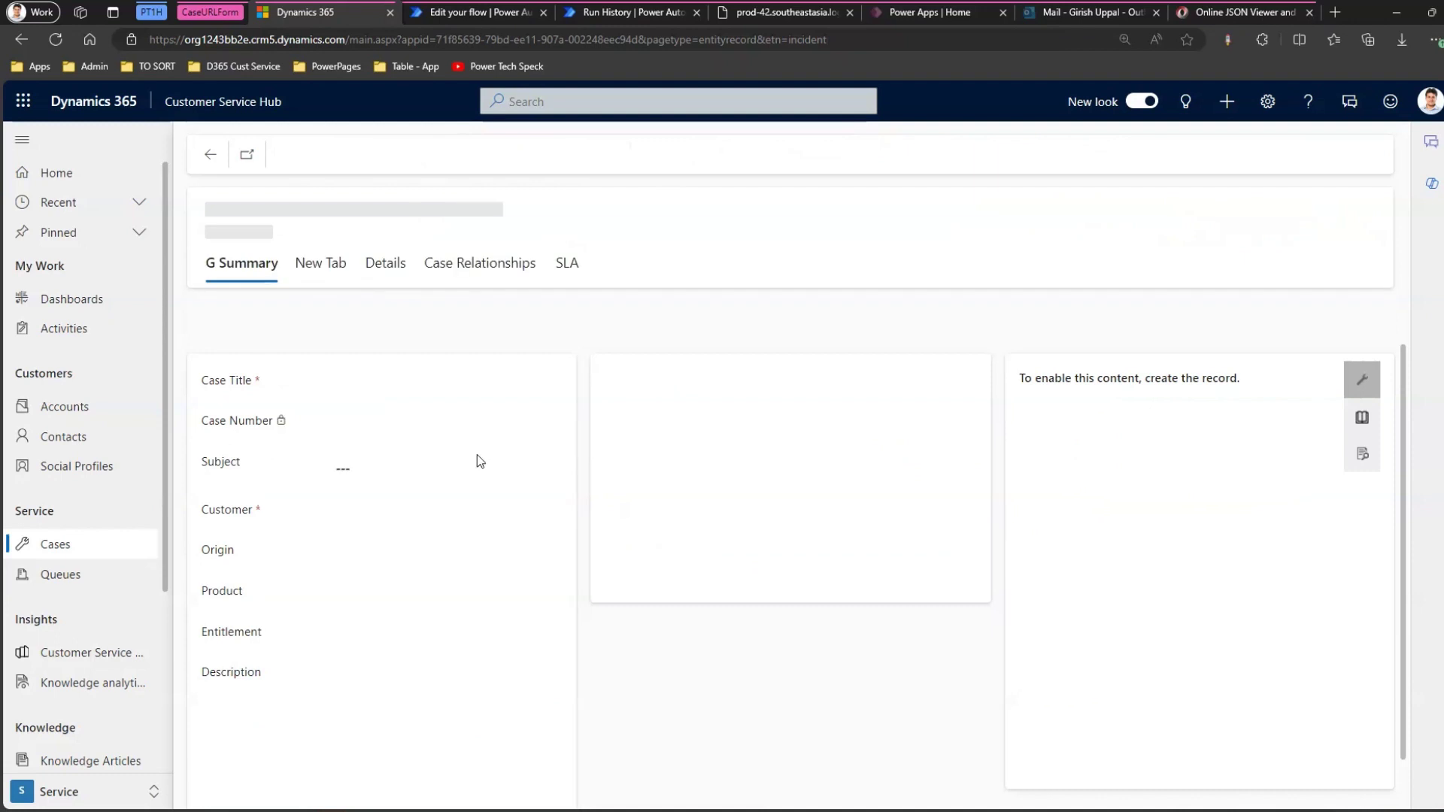
{"action": "left_click", "coordinate": [398, 386]}
{"action": "type", "text": "sdsds"}
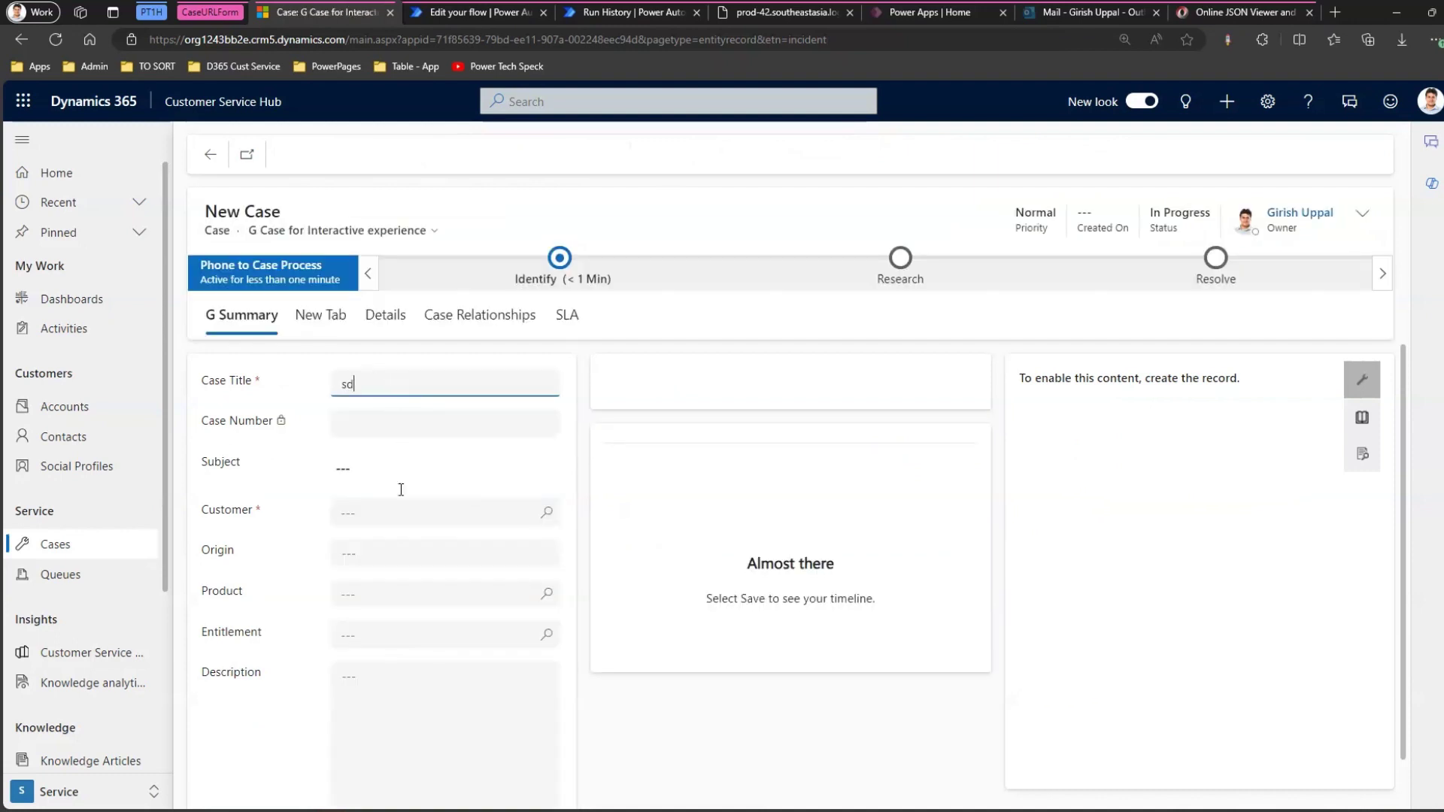
{"action": "left_click", "coordinate": [417, 514]}
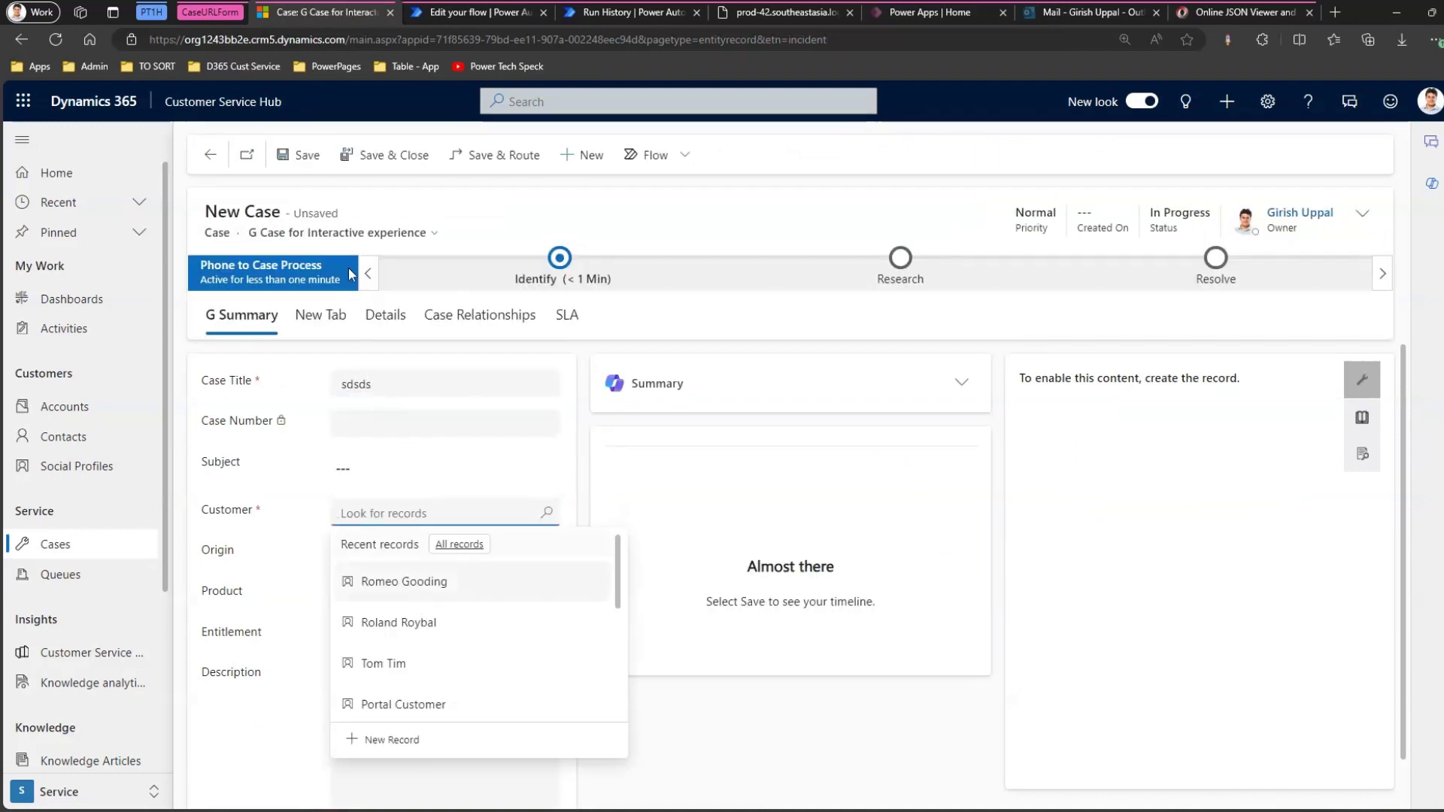
{"action": "left_click", "coordinate": [416, 594]}
{"action": "left_click", "coordinate": [305, 160]}
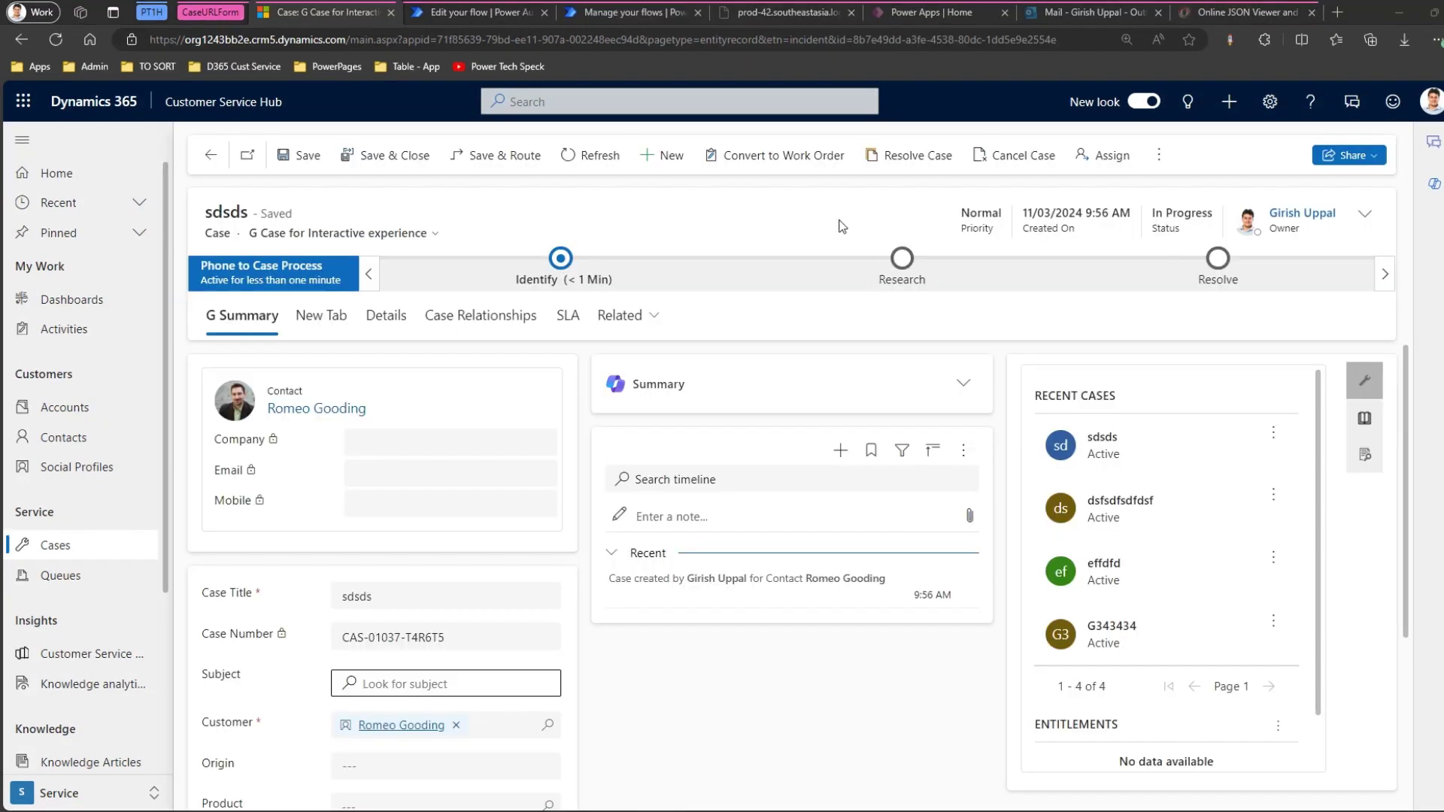
{"action": "left_click", "coordinate": [1082, 15]}
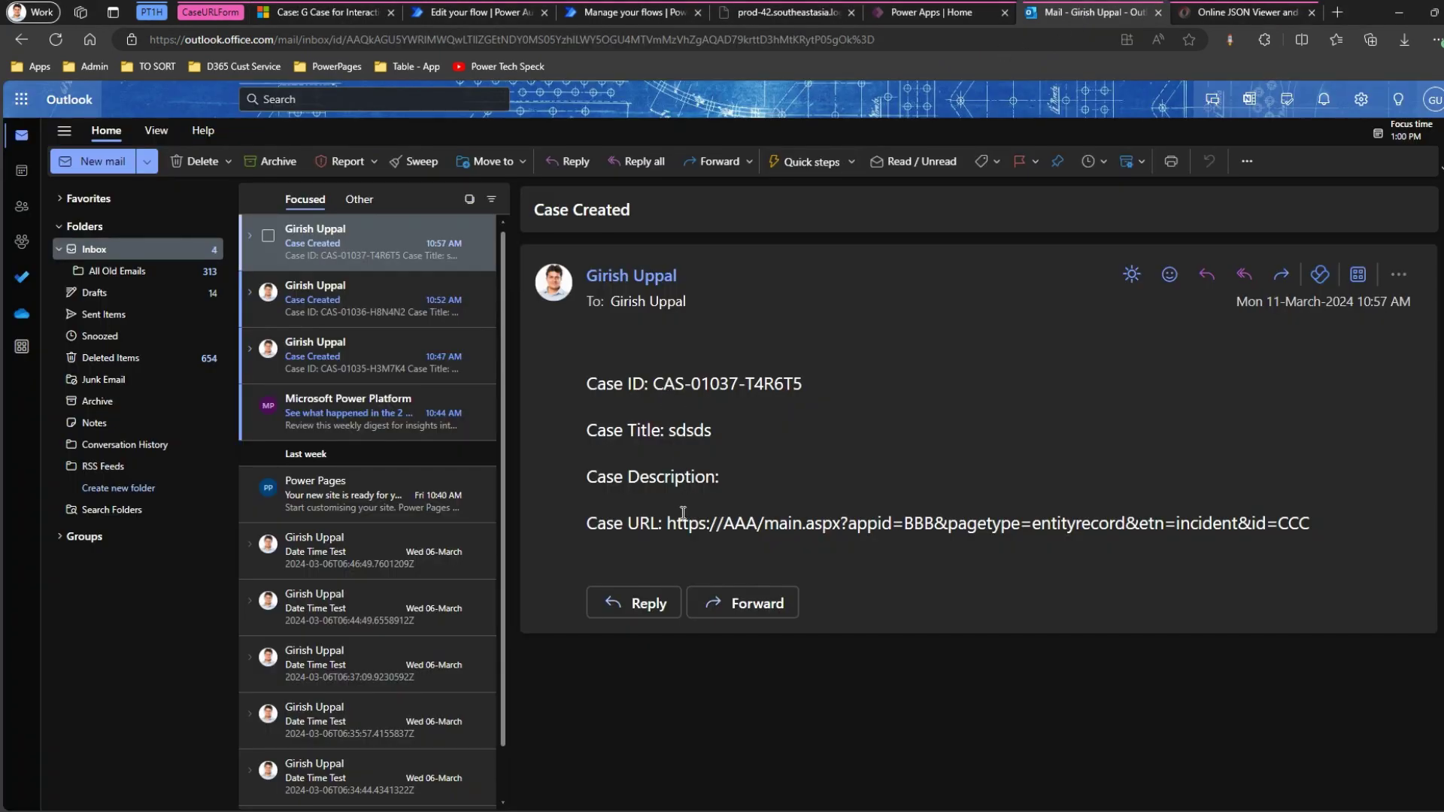
{"action": "left_click_drag", "start_coordinate": [668, 523], "coordinate": [1312, 529]}
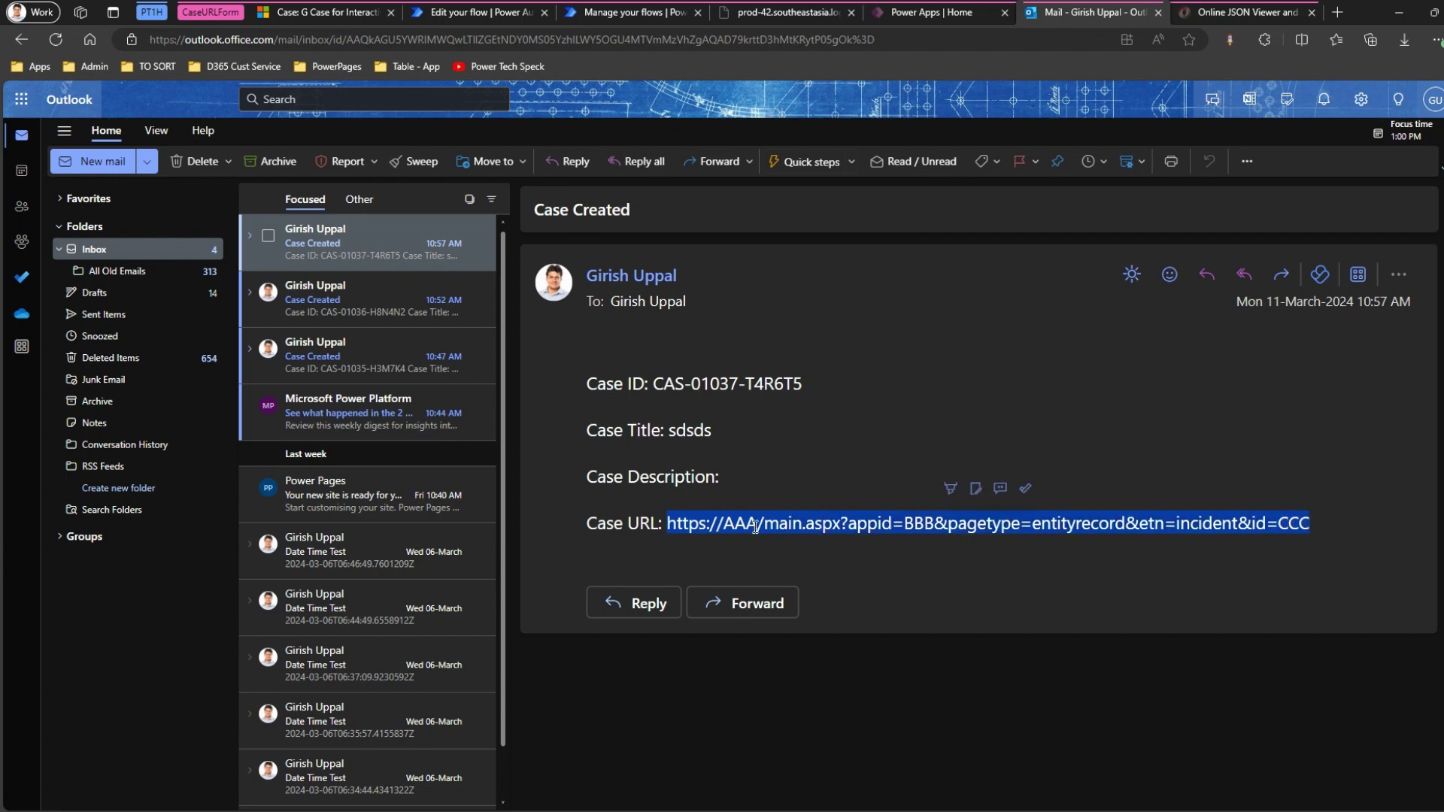
{"action": "left_click_drag", "start_coordinate": [726, 522], "coordinate": [760, 524]}
Inspect the email body's Case URL value holding the ActualCaseURL Outputs token.
{"action": "left_click", "coordinate": [478, 12]}
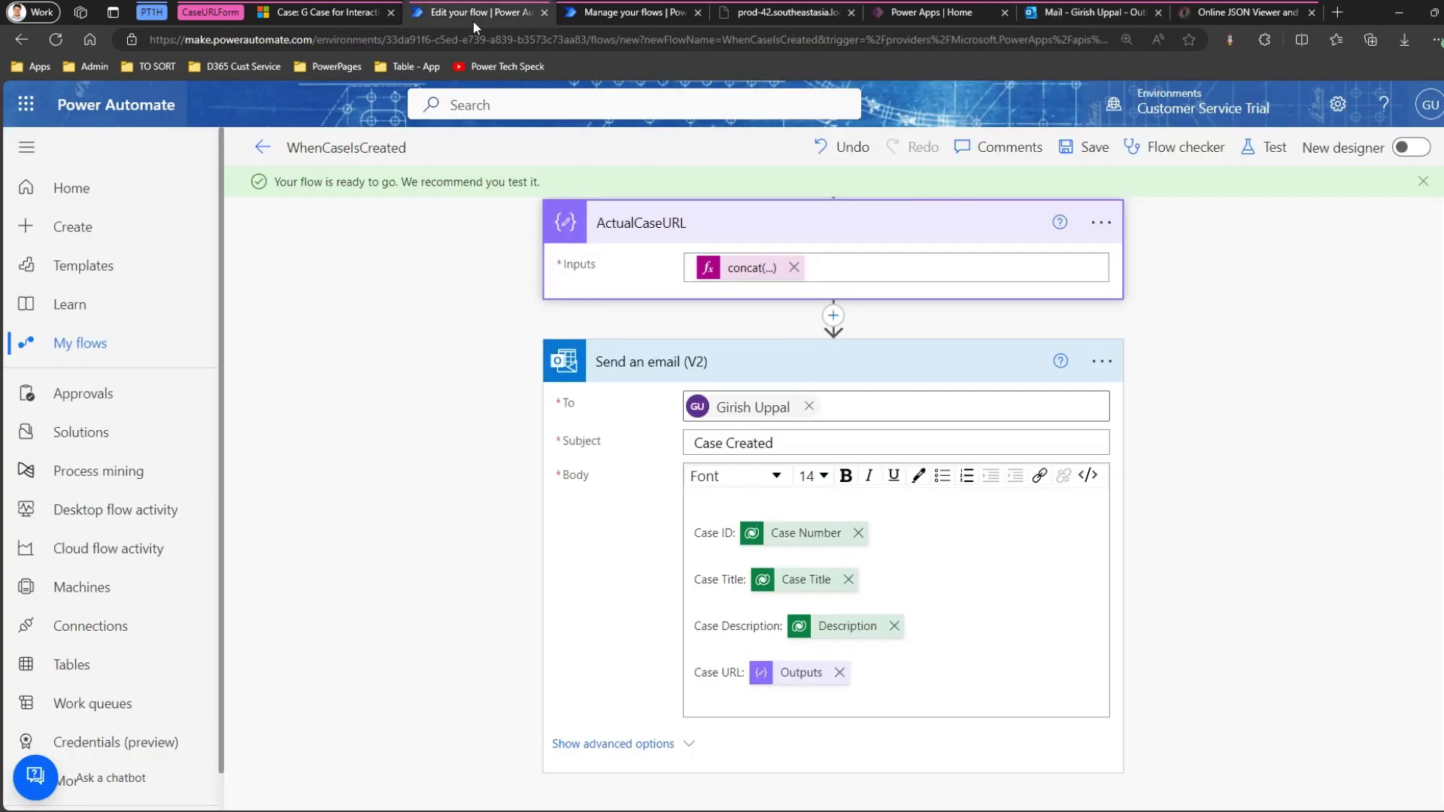
{"action": "left_click", "coordinate": [794, 676]}
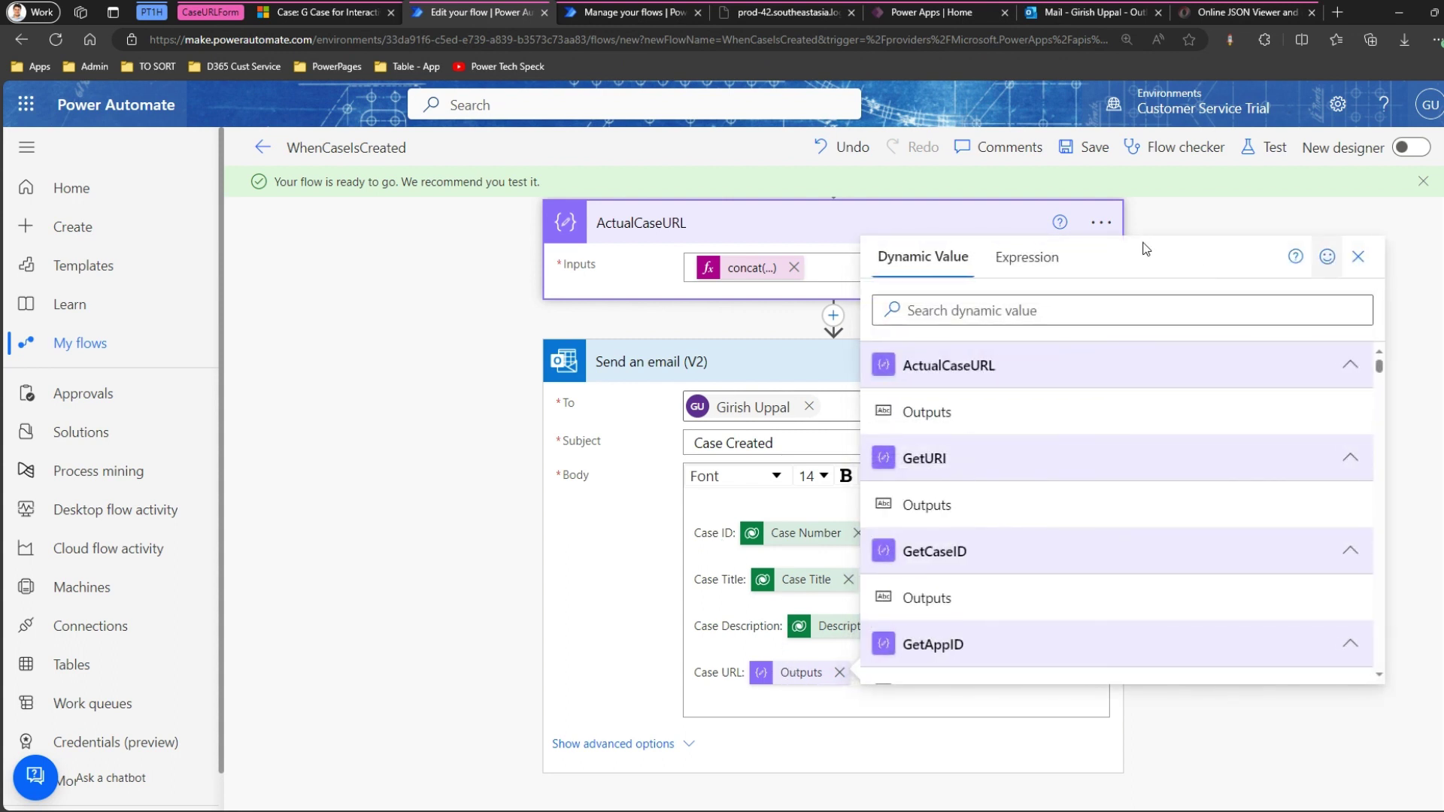
{"action": "left_click", "coordinate": [1027, 257]}
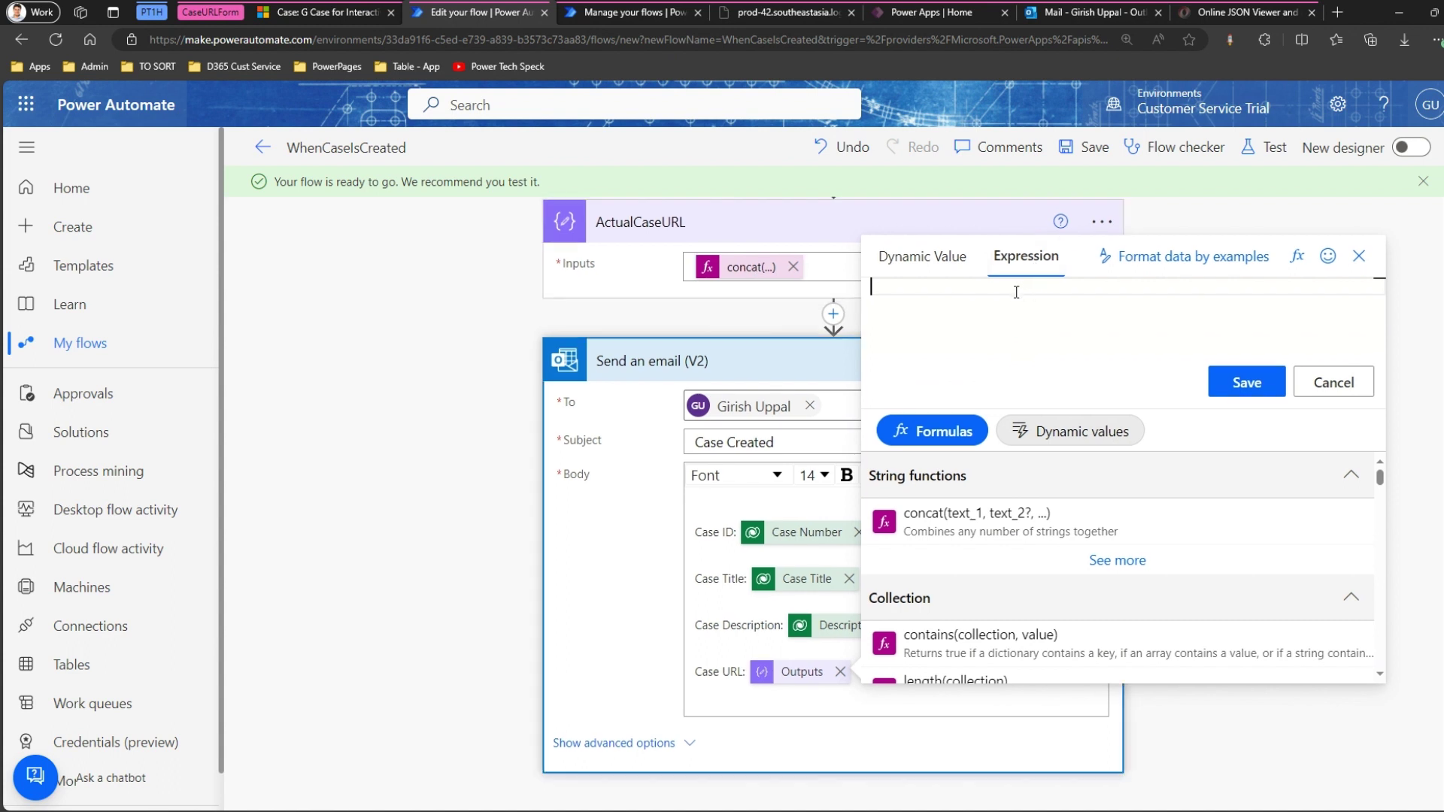
{"action": "left_click", "coordinate": [1358, 256]}
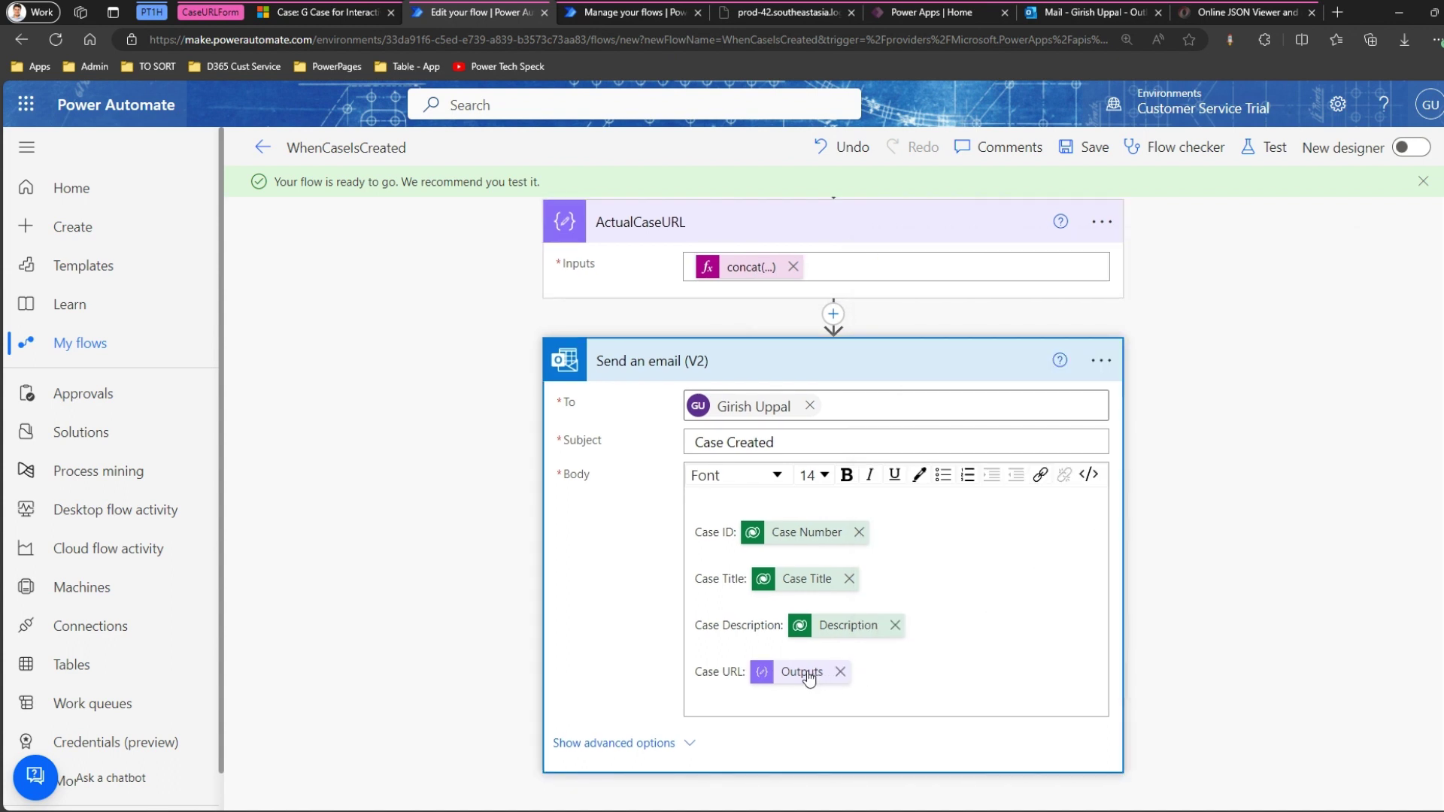
{"action": "left_click", "coordinate": [808, 677]}
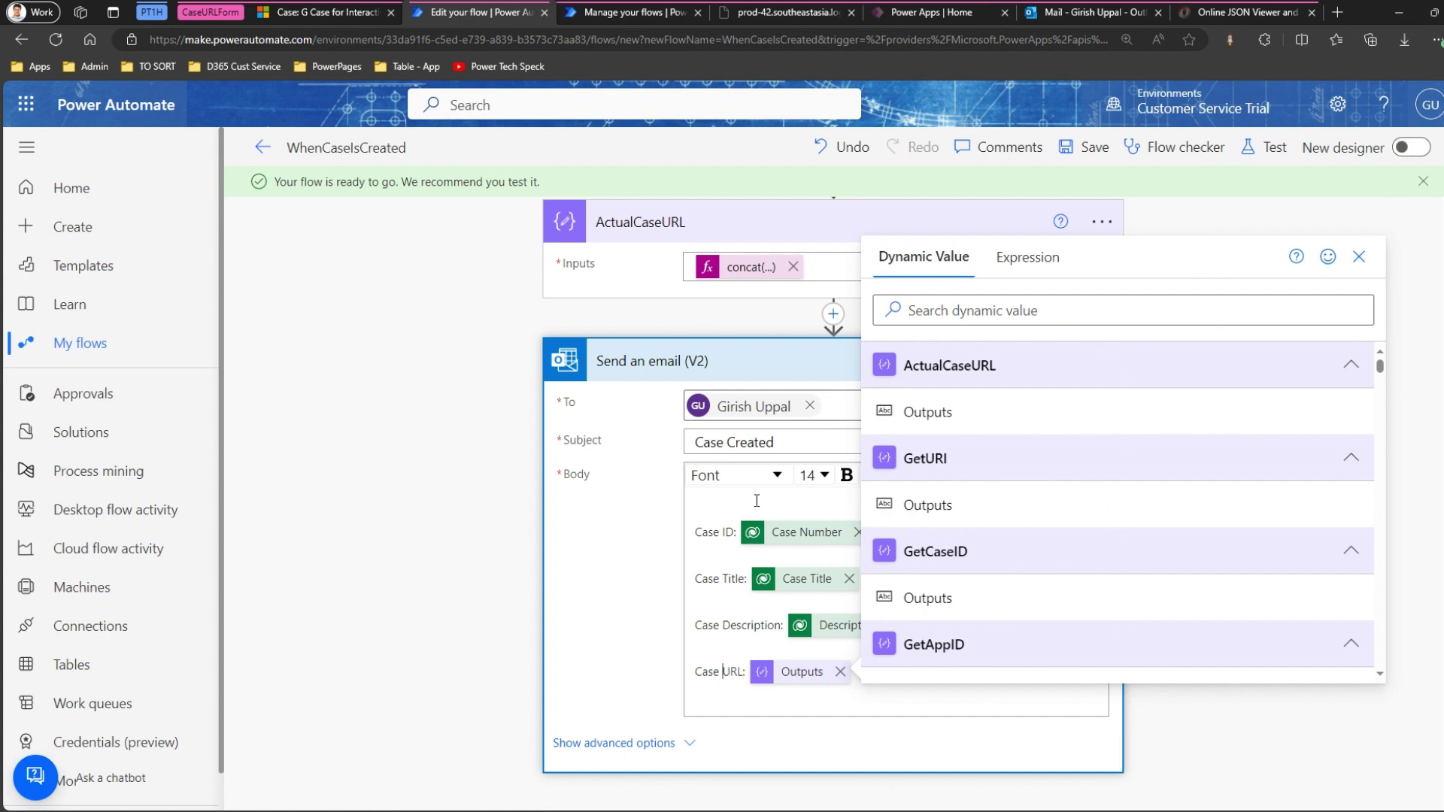
{"action": "left_click", "coordinate": [1359, 257]}
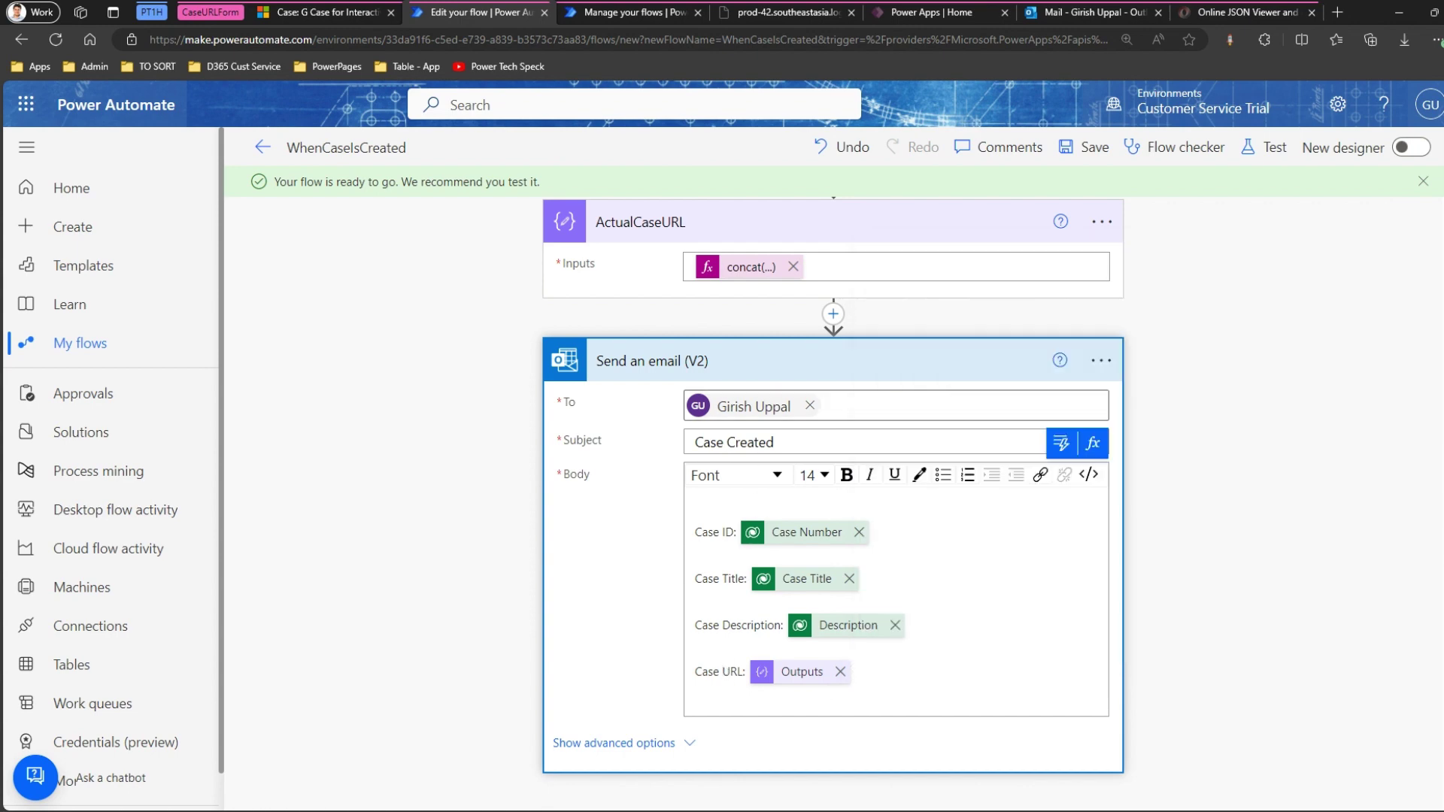
{"action": "scroll", "coordinate": [951, 506], "scroll_direction": "up", "scroll_amount": 2}
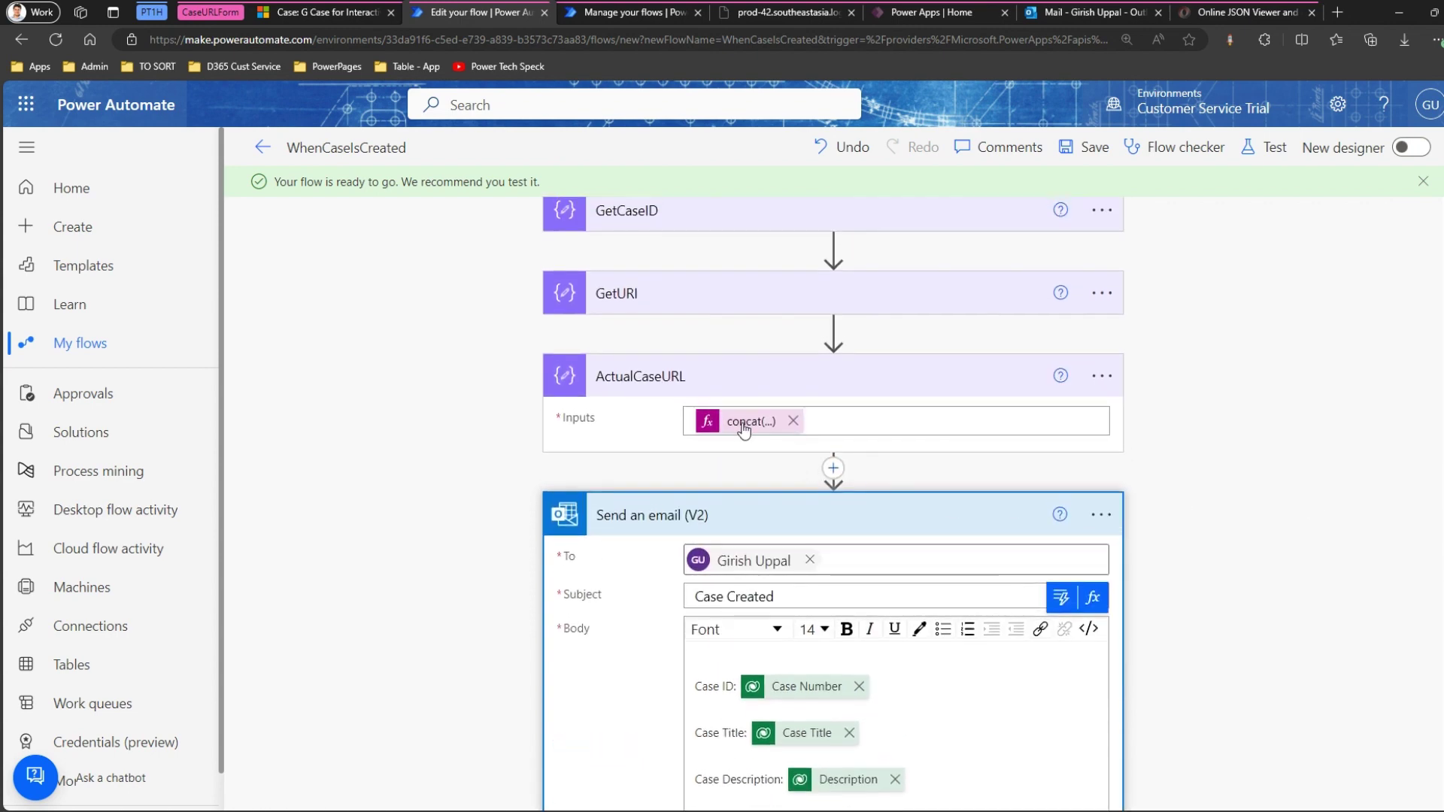
Replace AAA in the ActualCaseURL concat expression with the GetURI output.
{"action": "left_click", "coordinate": [744, 427]}
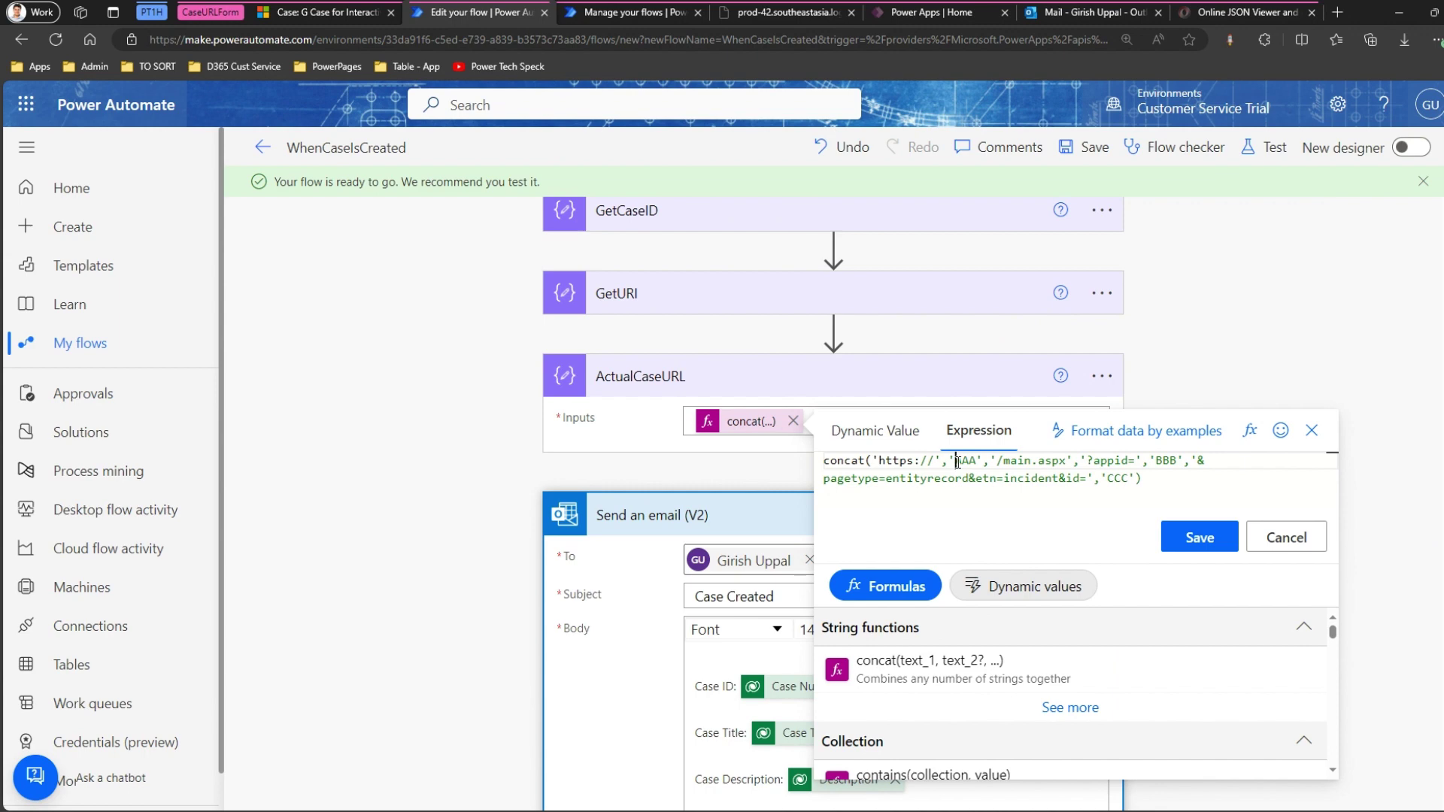
{"action": "double_click", "coordinate": [958, 461]}
{"action": "left_click_drag", "start_coordinate": [950, 462], "coordinate": [977, 460]}
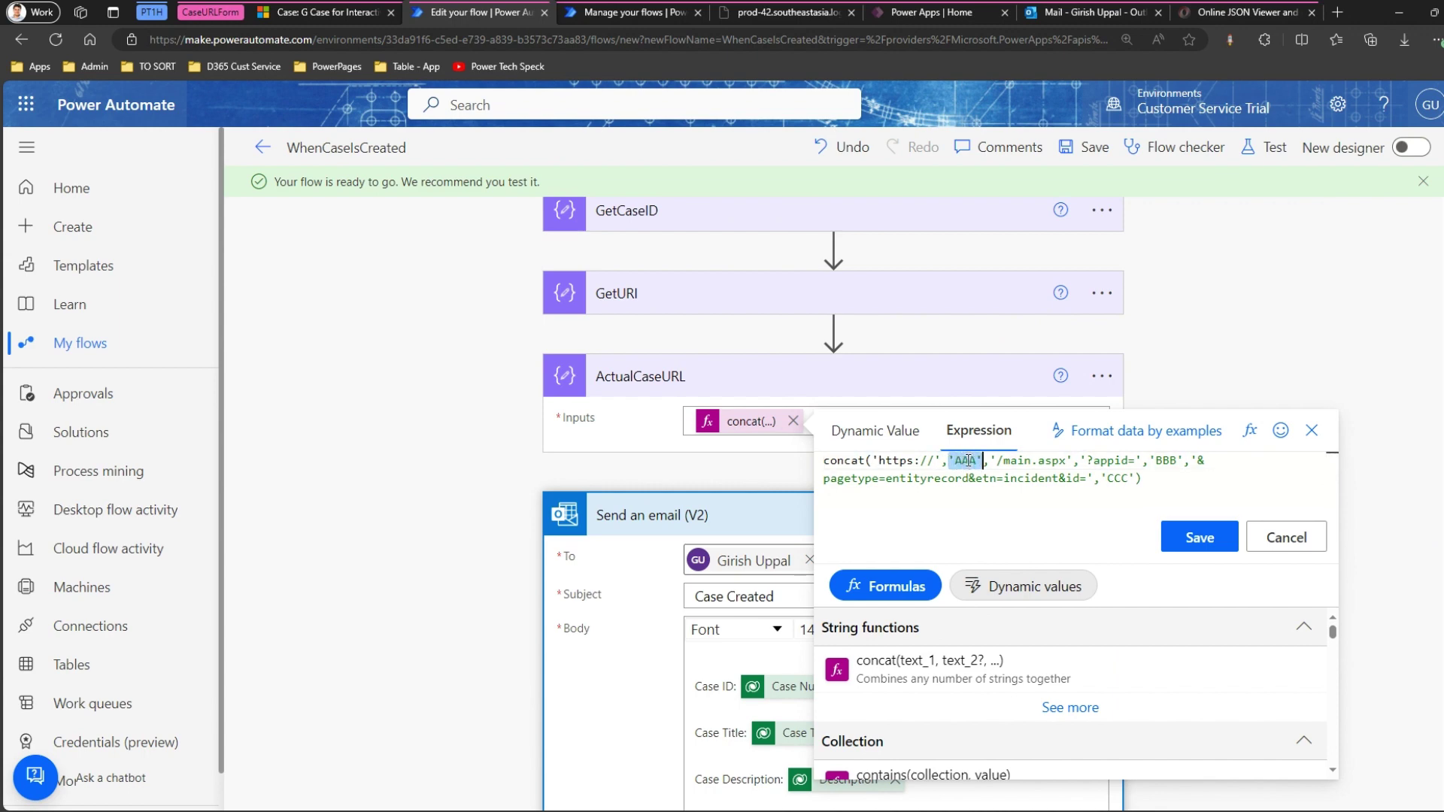
{"action": "left_click", "coordinate": [978, 461]}
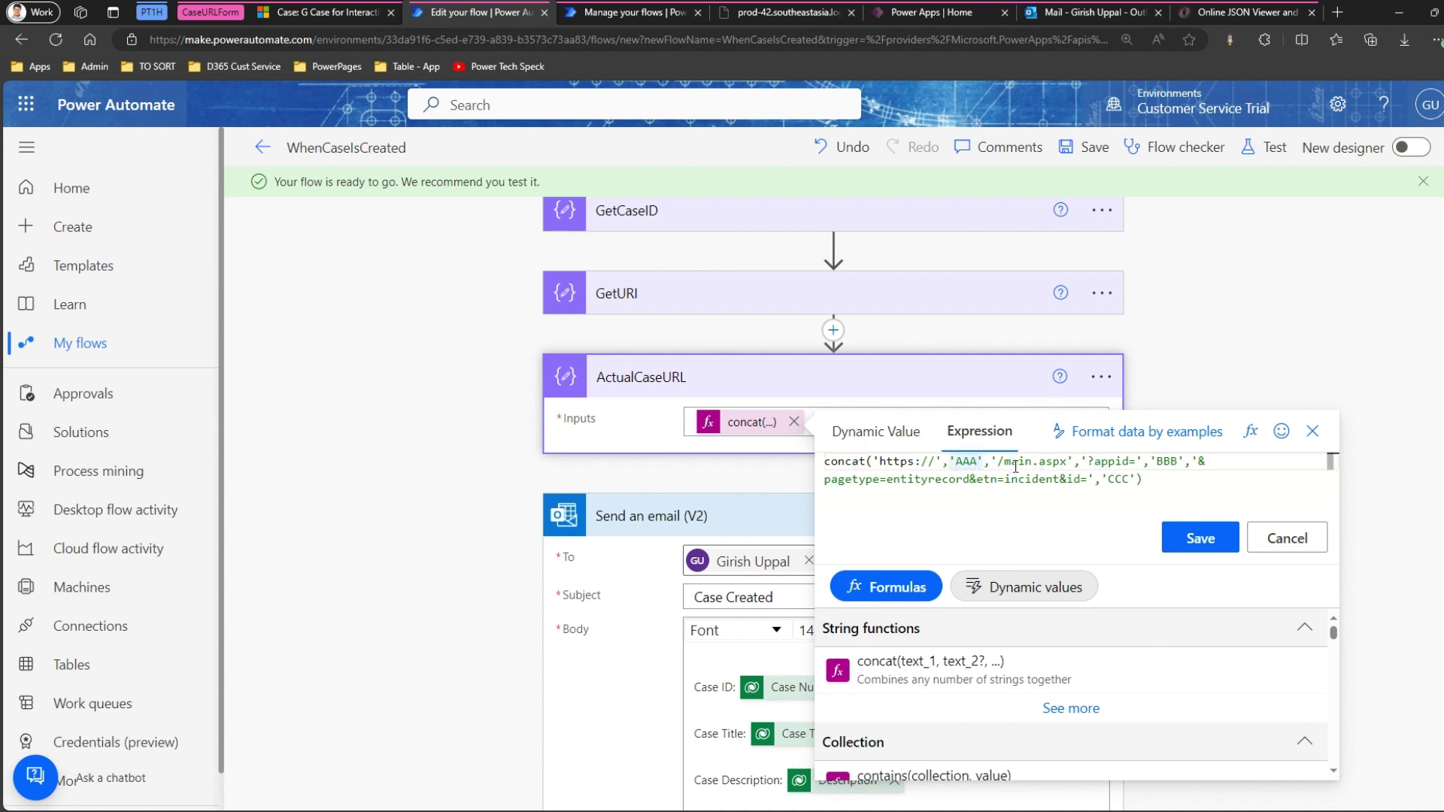
{"action": "key", "text": "BackSpace"}
{"action": "key", "text": "BackSpace"}
{"action": "key", "text": "BackSpace"}
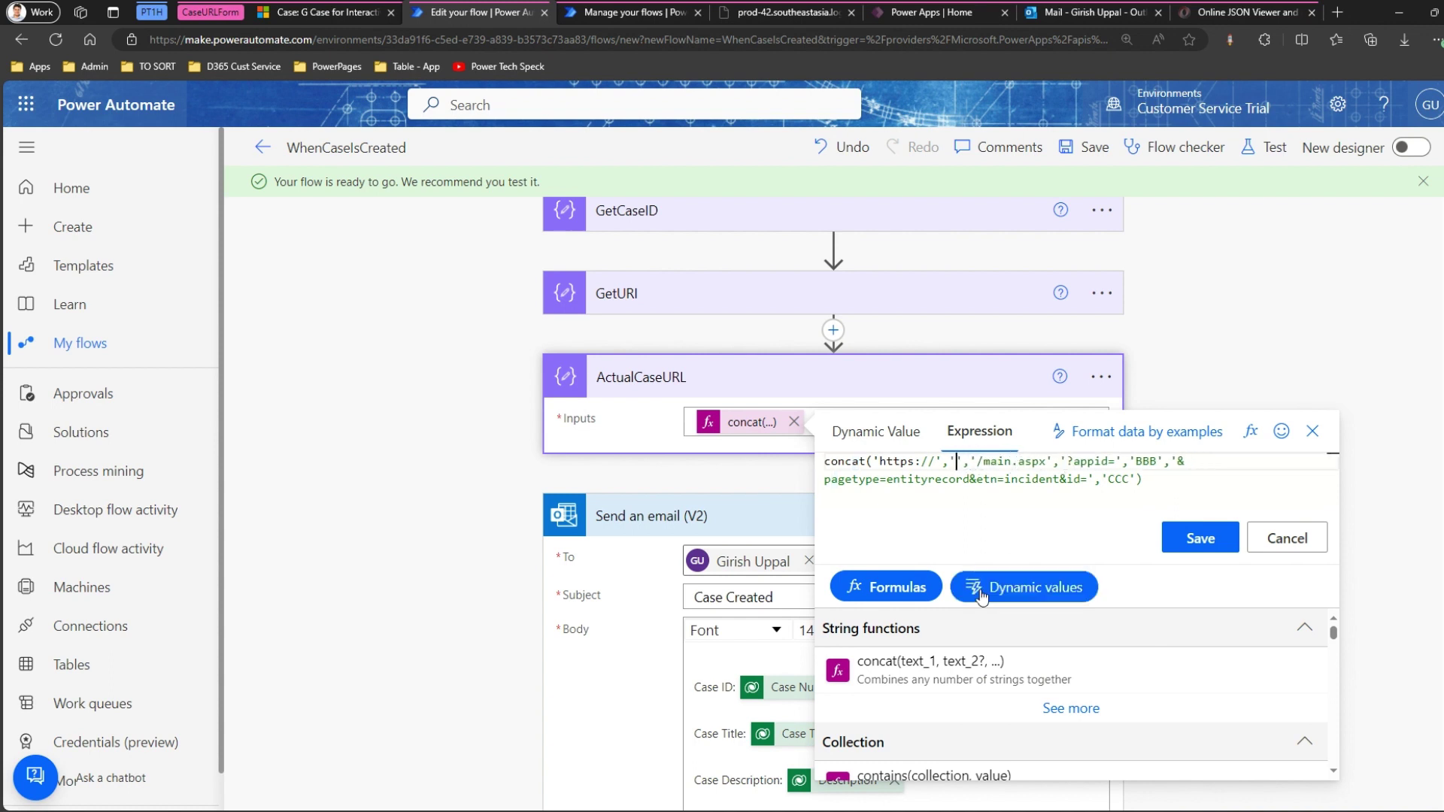
{"action": "left_click", "coordinate": [978, 588]}
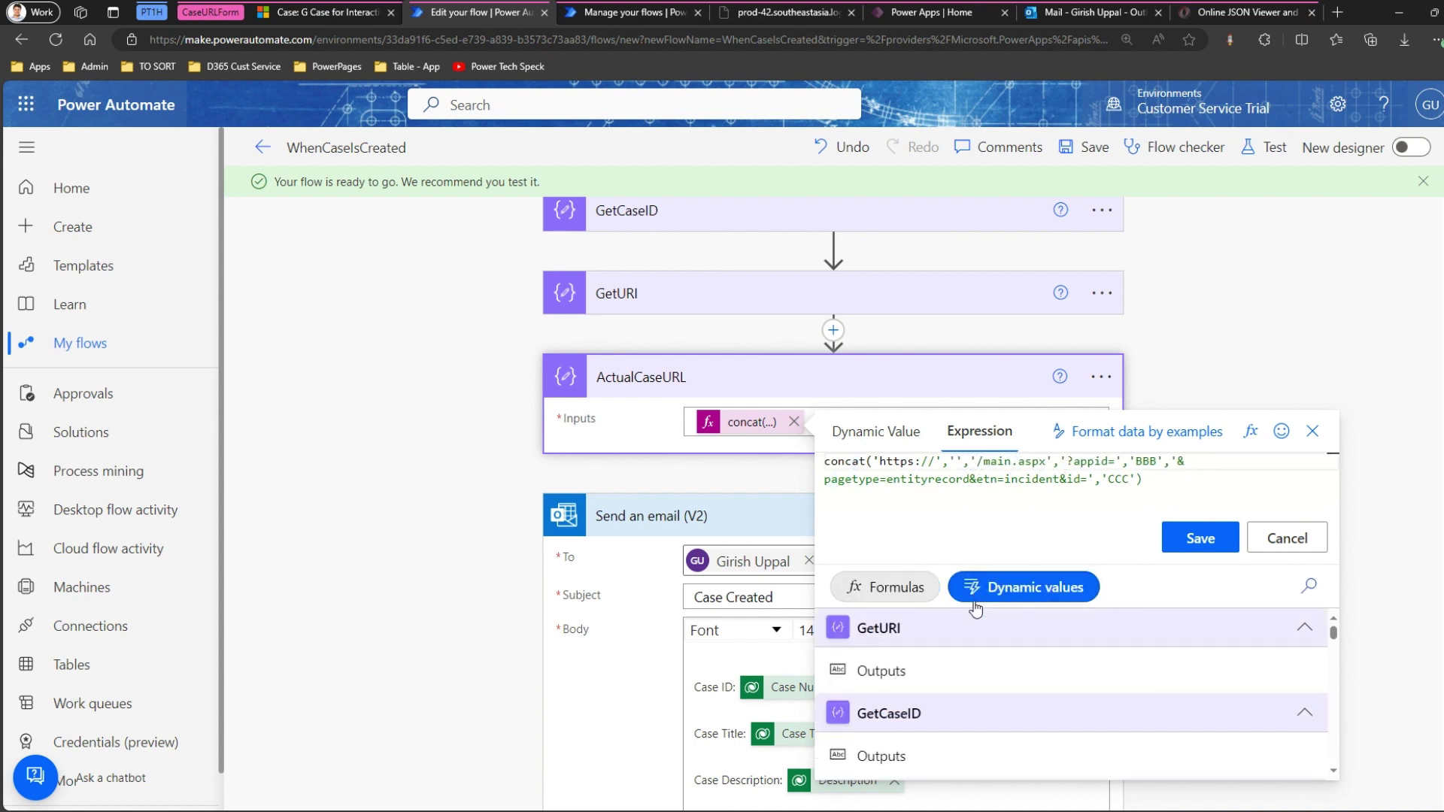
{"action": "left_click", "coordinate": [925, 672]}
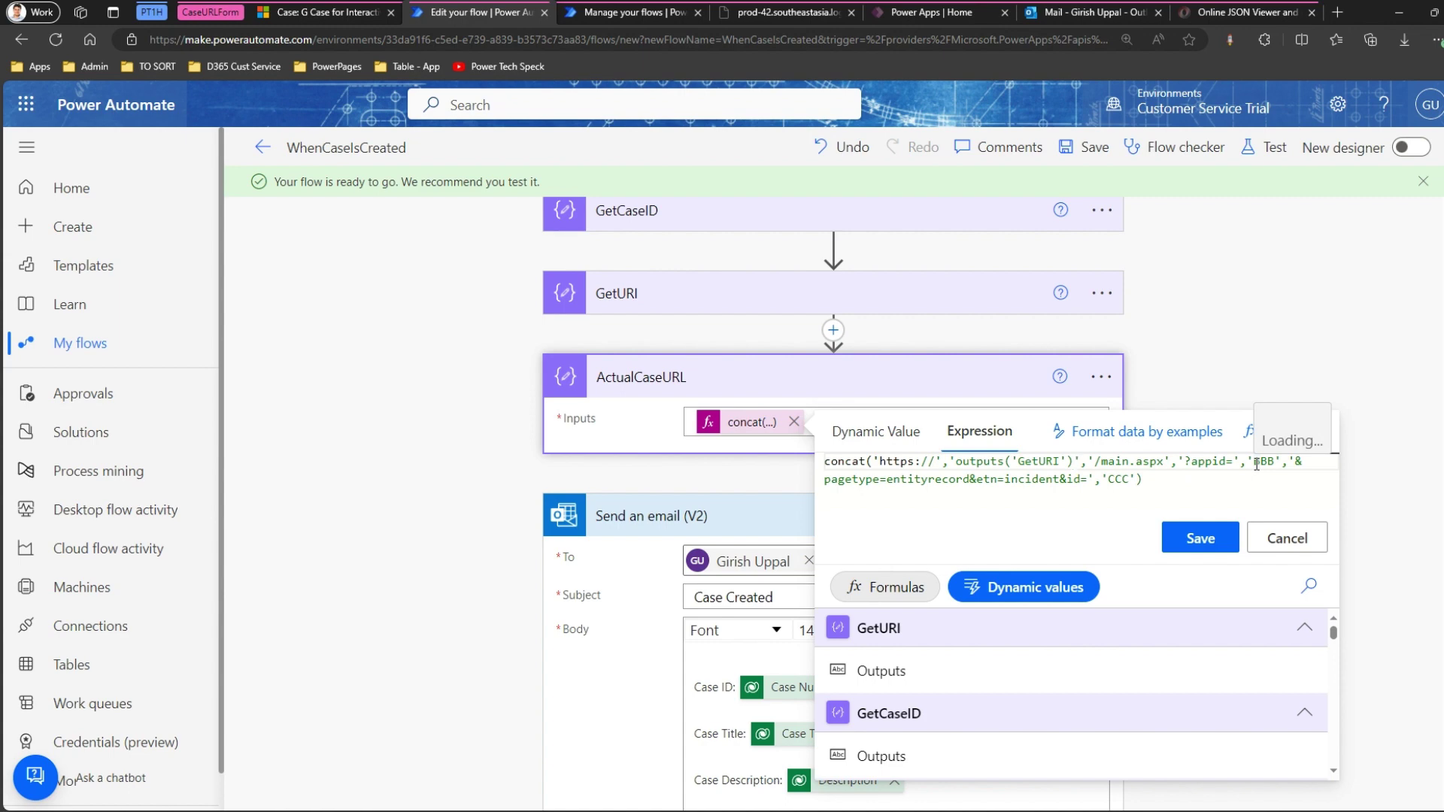
Delete the BBB placeholder after ?appid= in the concat expression.
{"action": "double_click", "coordinate": [1258, 463]}
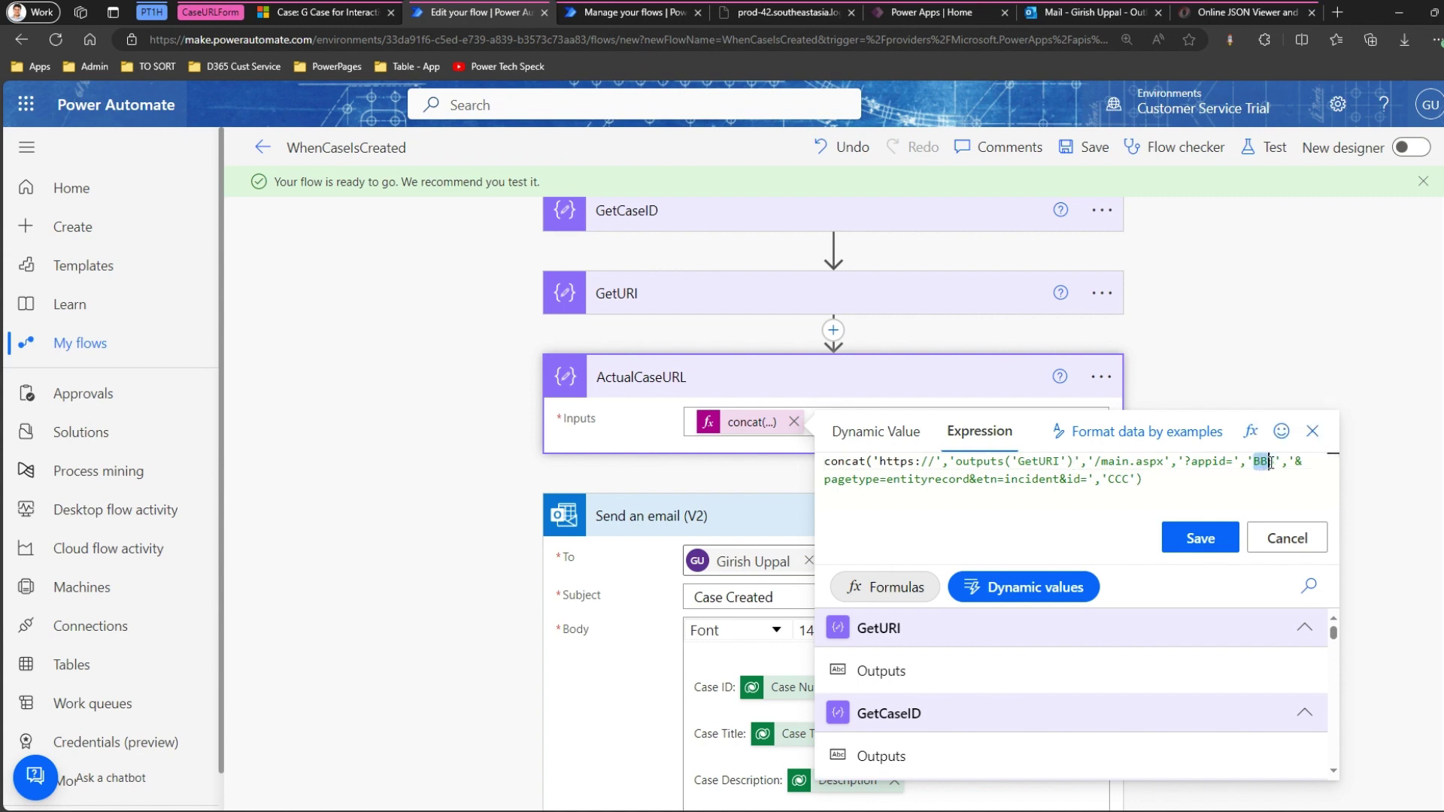
{"action": "key", "text": "BackSpace"}
{"action": "left_click_drag", "start_coordinate": [1334, 634], "coordinate": [1335, 636]}
Insert the GetAppID output after ?appid= in the concat expression.
{"action": "scroll", "coordinate": [1438, 624], "scroll_direction": "down", "scroll_amount": 1}
{"action": "scroll", "coordinate": [1333, 596], "scroll_direction": "down", "scroll_amount": 4}
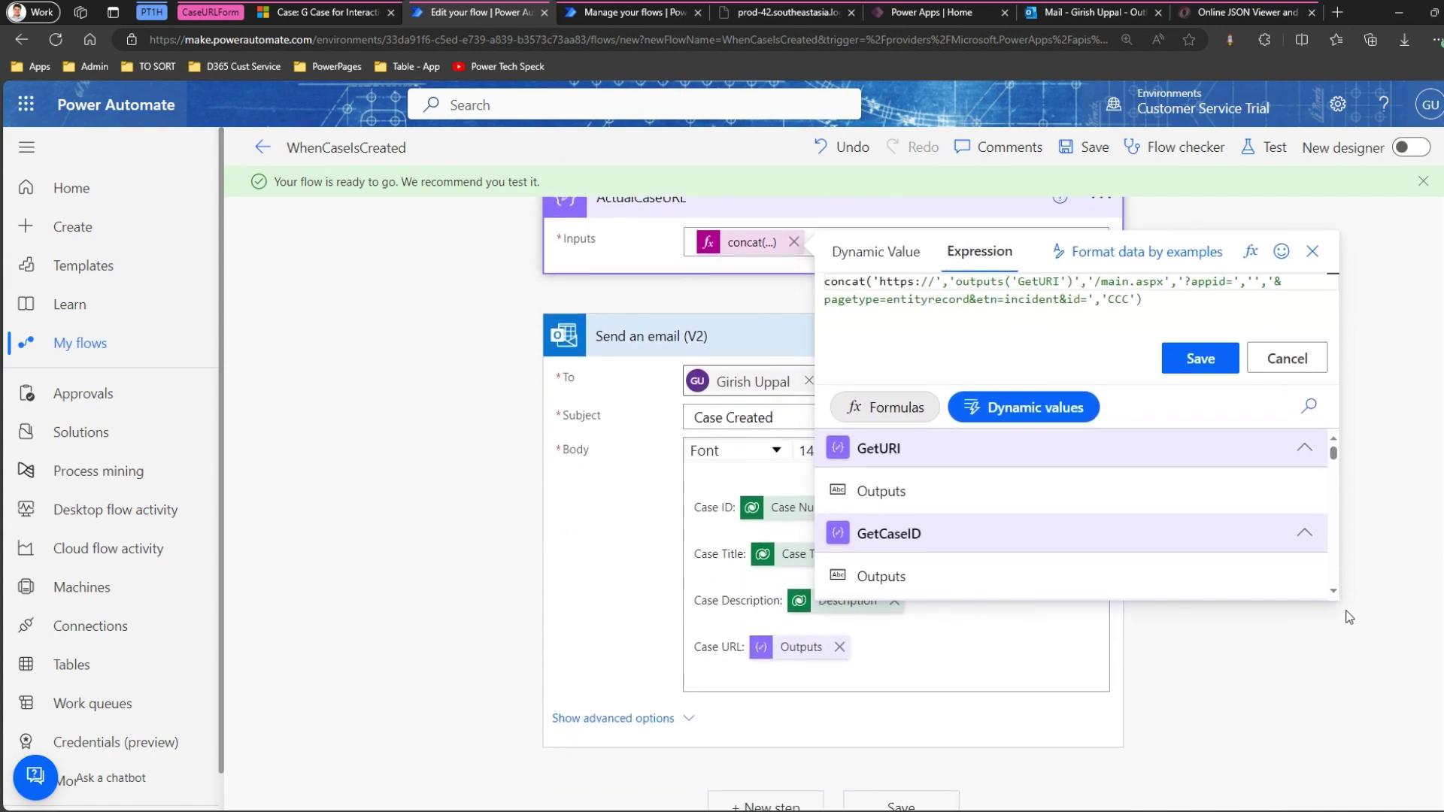
{"action": "left_click", "coordinate": [1031, 561]}
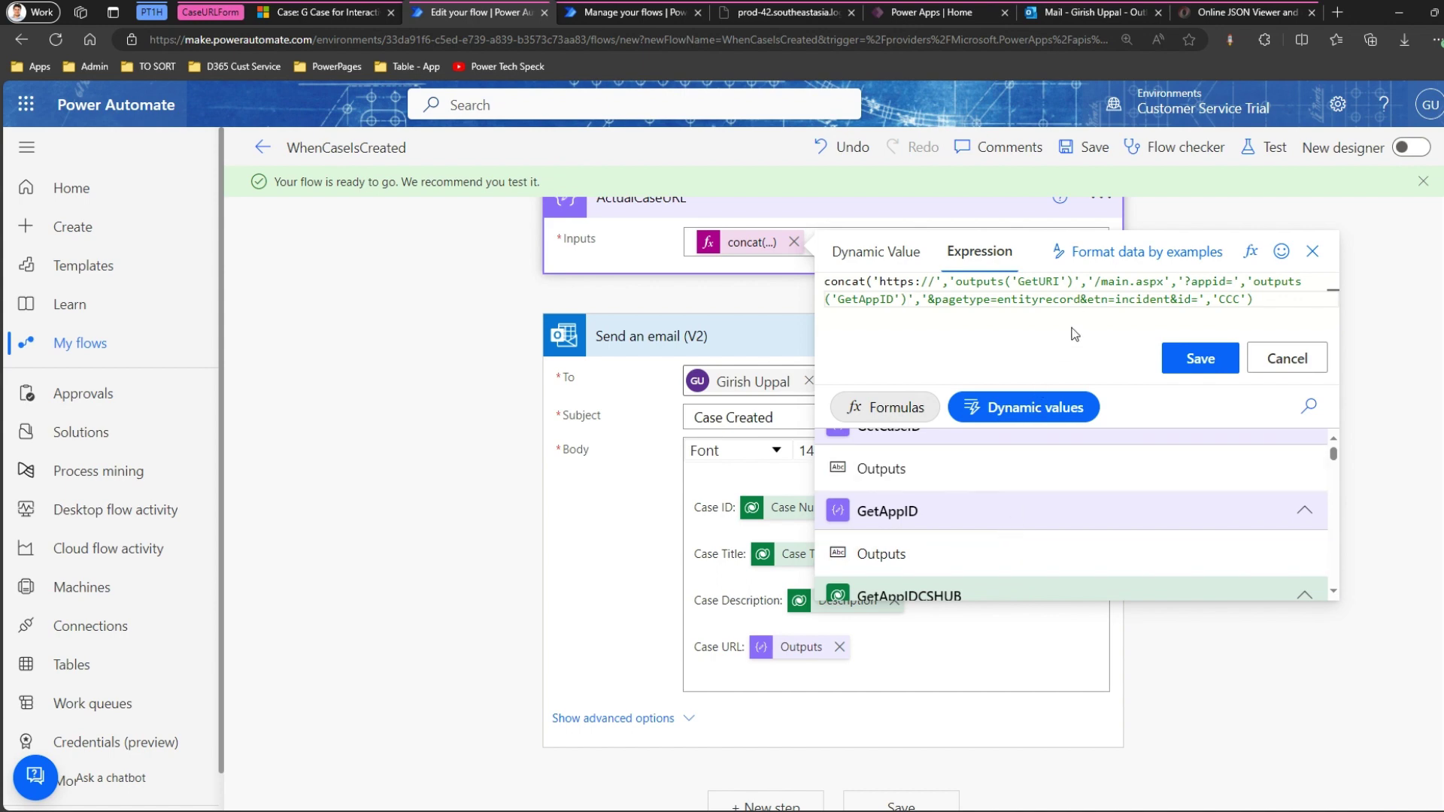
Replace the CCC placeholder with the GetCaseID output and apply the expression.
{"action": "left_click", "coordinate": [1219, 299]}
{"action": "left_click_drag", "start_coordinate": [1219, 299], "coordinate": [1235, 301]}
{"action": "left_click", "coordinate": [1215, 299]}
{"action": "key", "text": "Delete"}
{"action": "key", "text": "Delete"}
{"action": "type", "text": "'"}
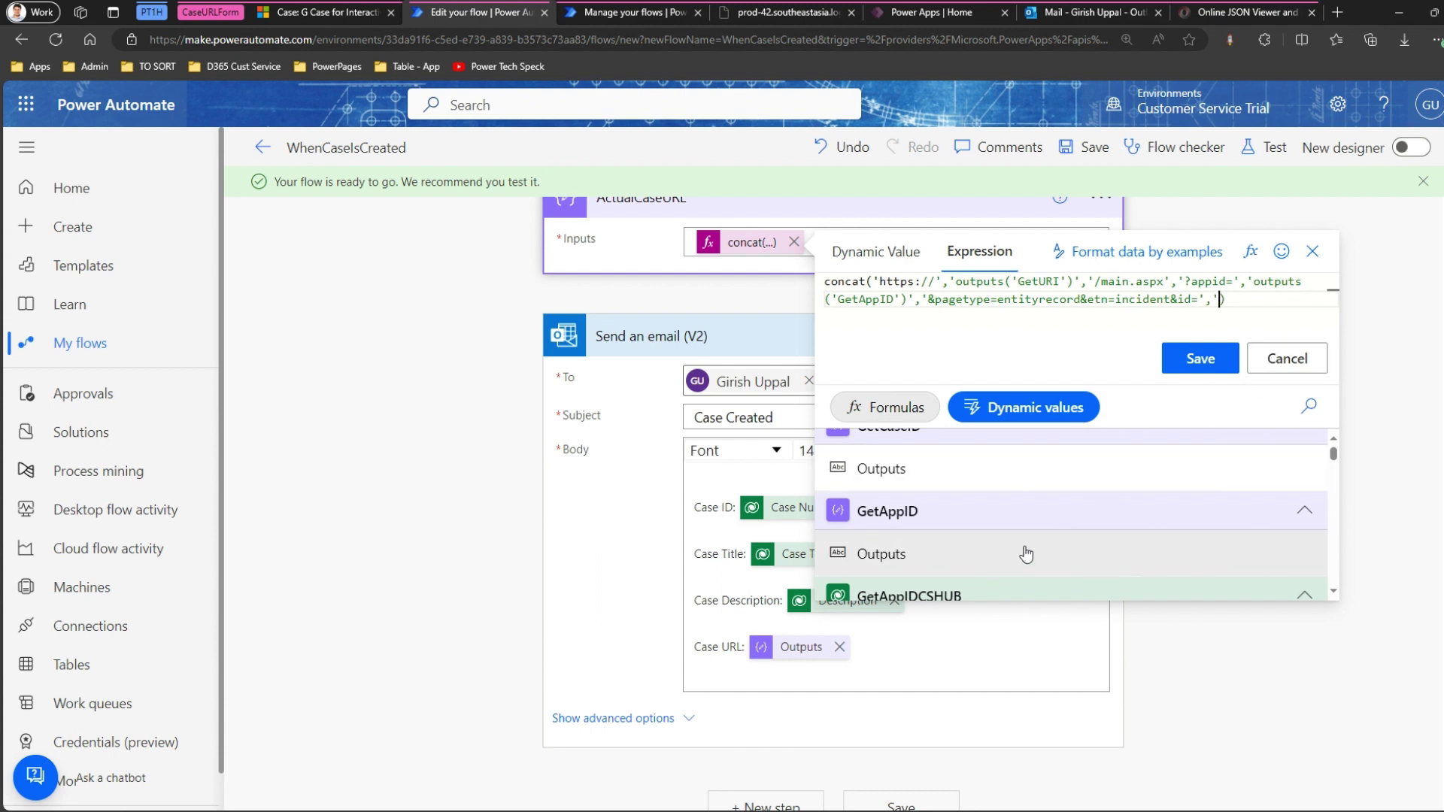
{"action": "left_click", "coordinate": [1333, 438]}
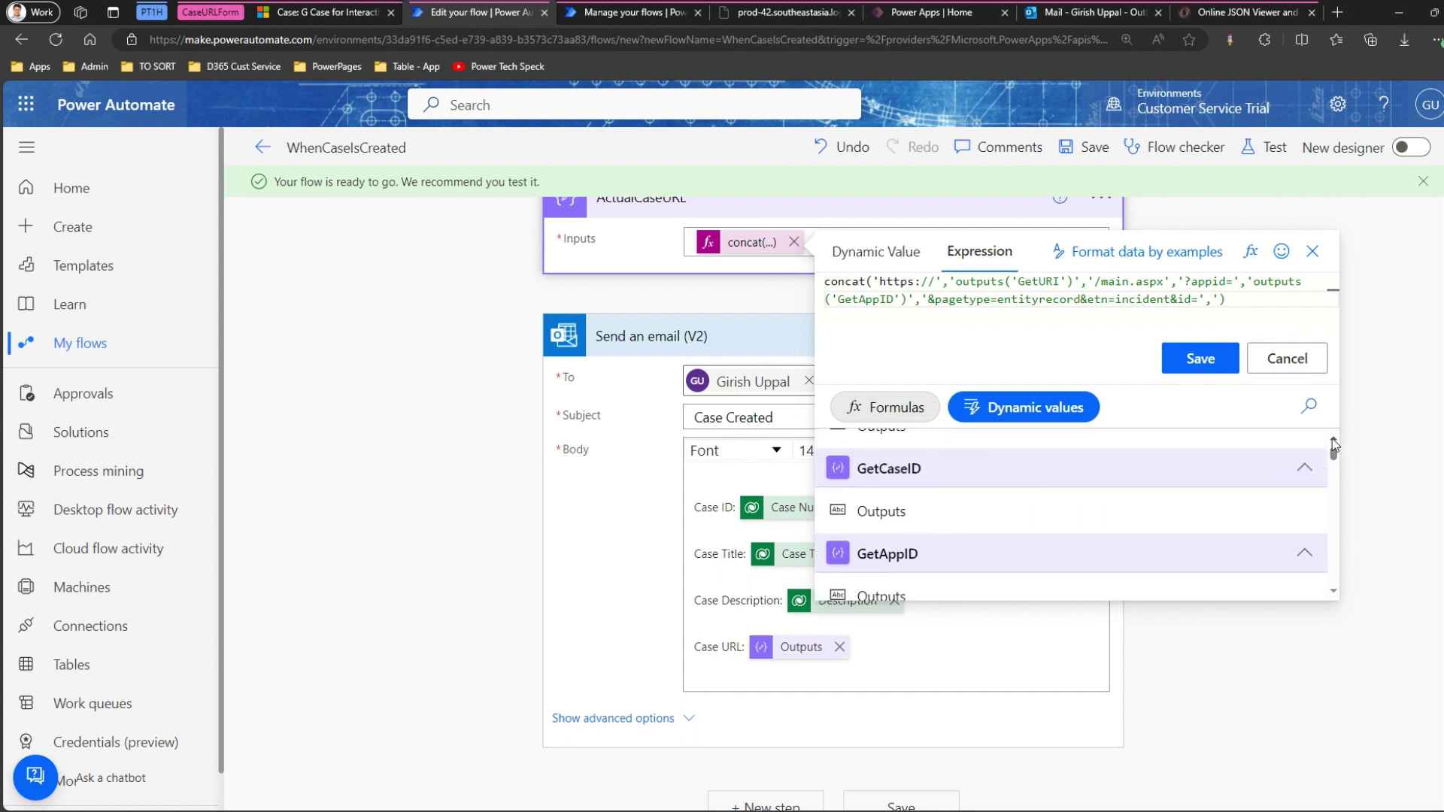
{"action": "left_click", "coordinate": [1113, 510]}
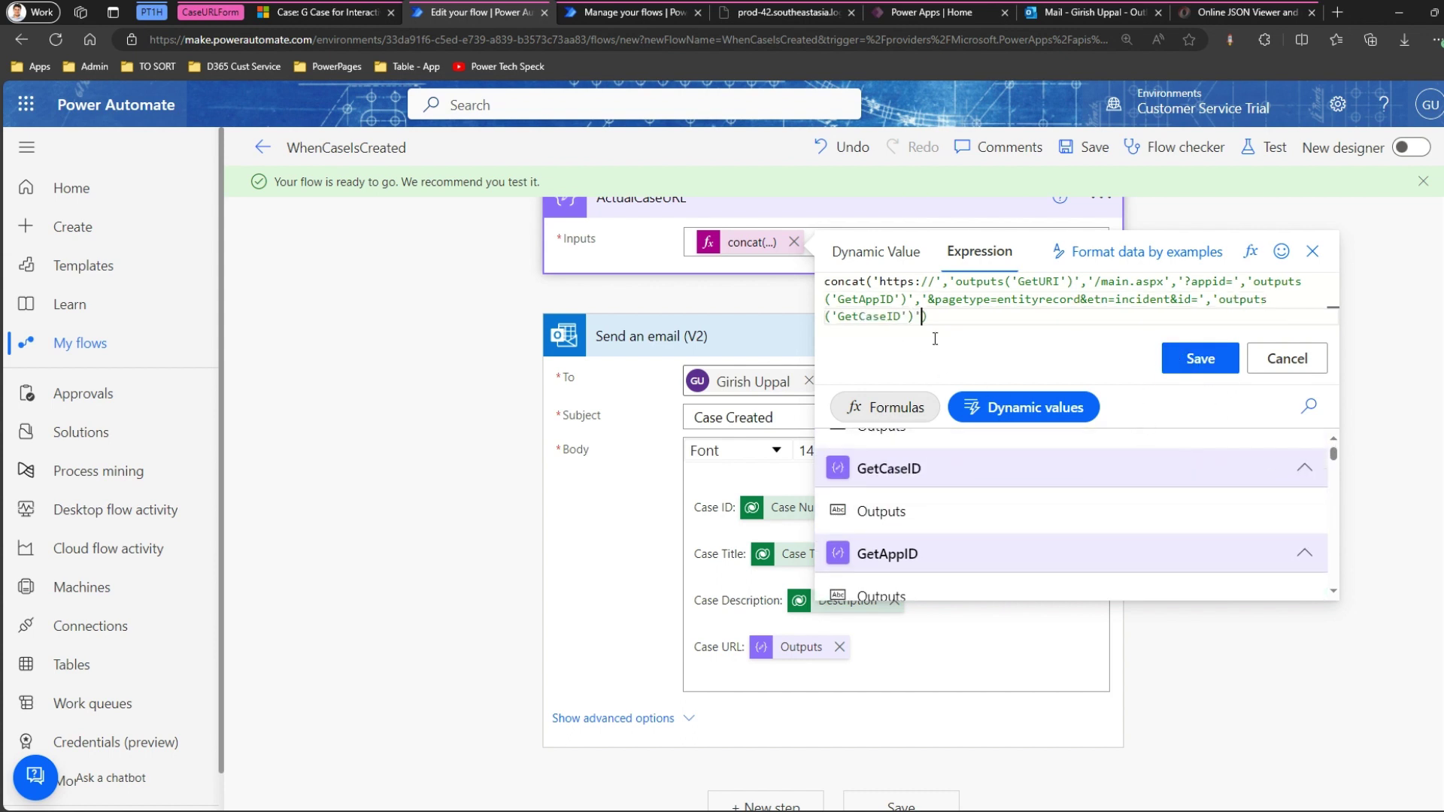
{"action": "left_click", "coordinate": [1200, 359]}
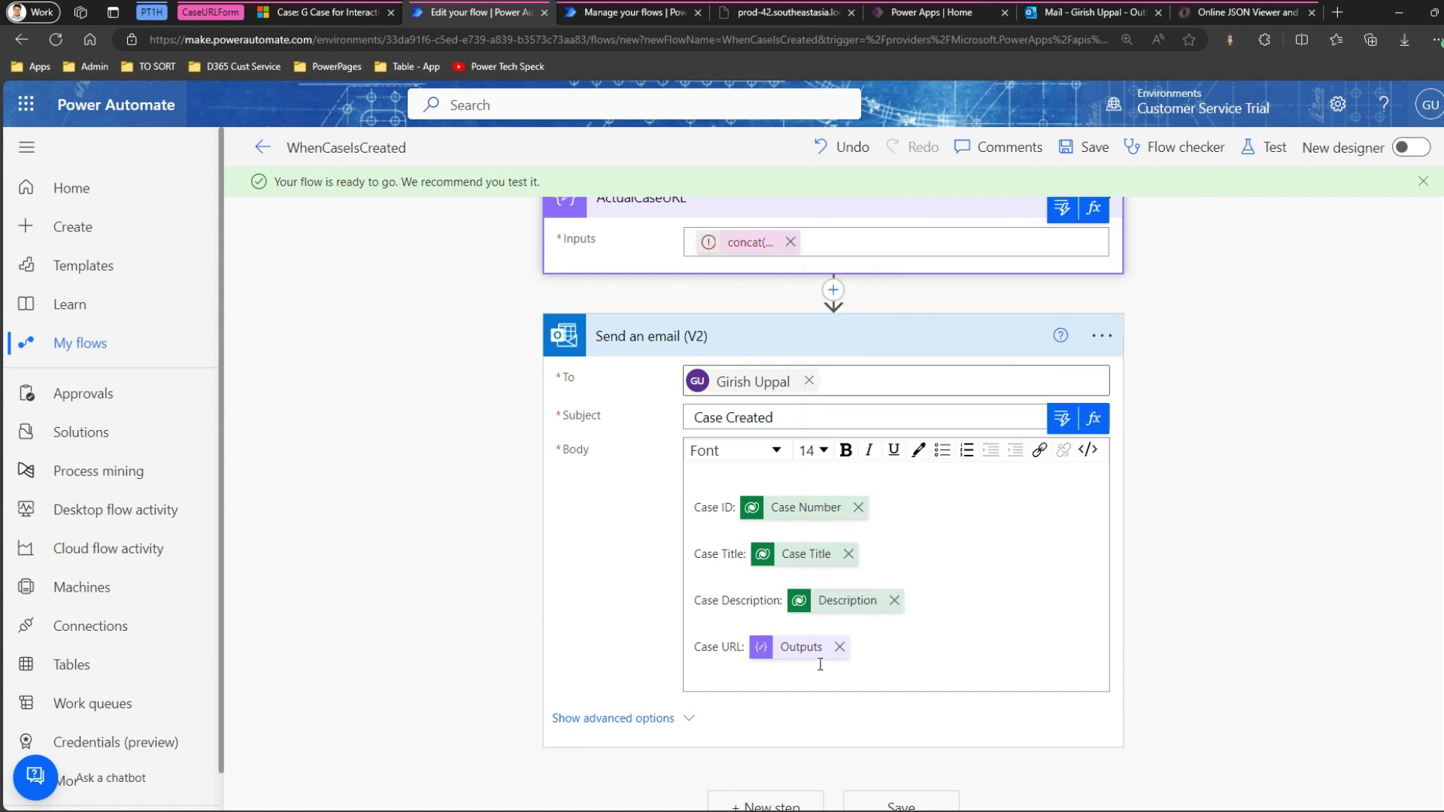
Remove the quotes around the GetURI and GetAppID outputs in the ActualCaseURL concat expression.
{"action": "left_click", "coordinate": [741, 248]}
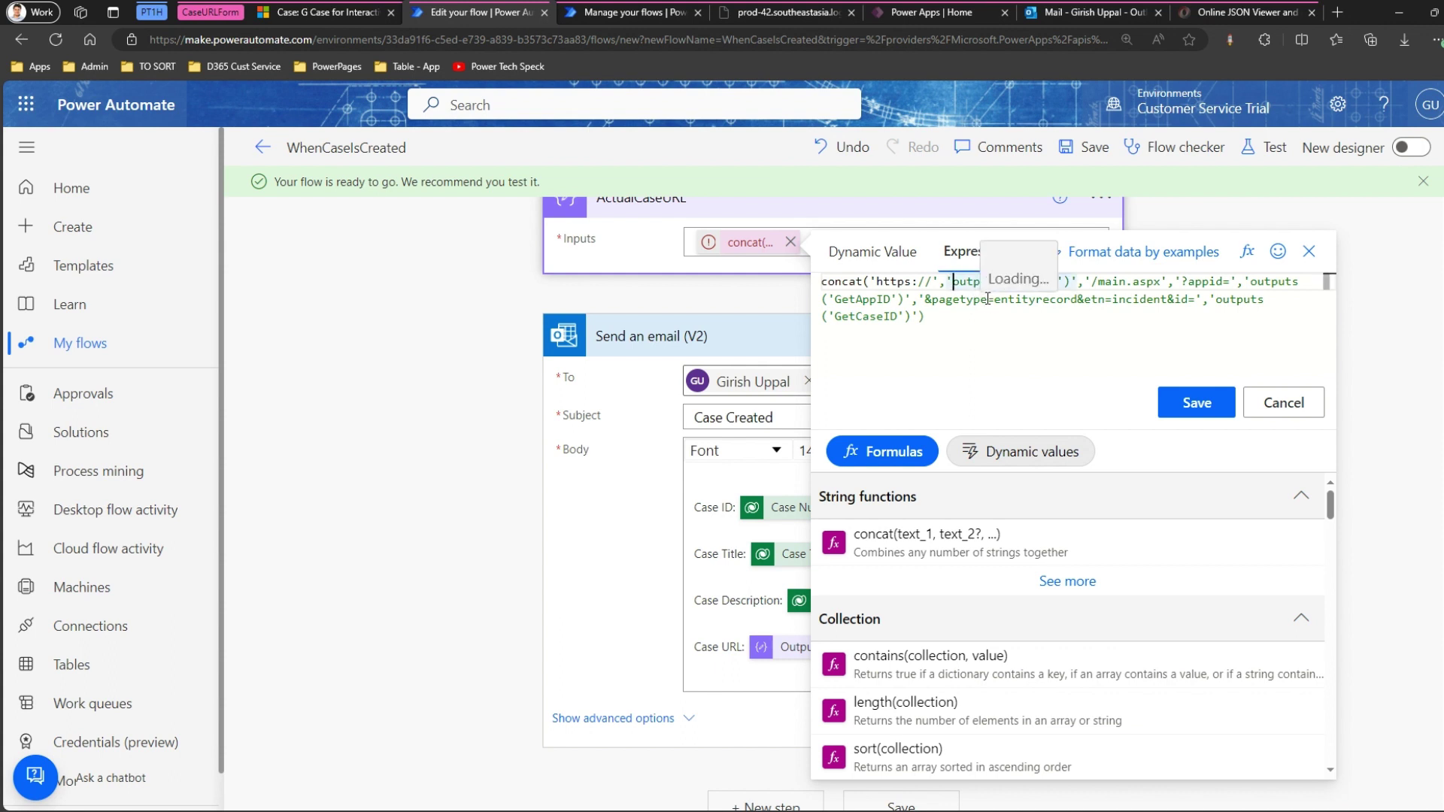
{"action": "key", "text": "BackSpace"}
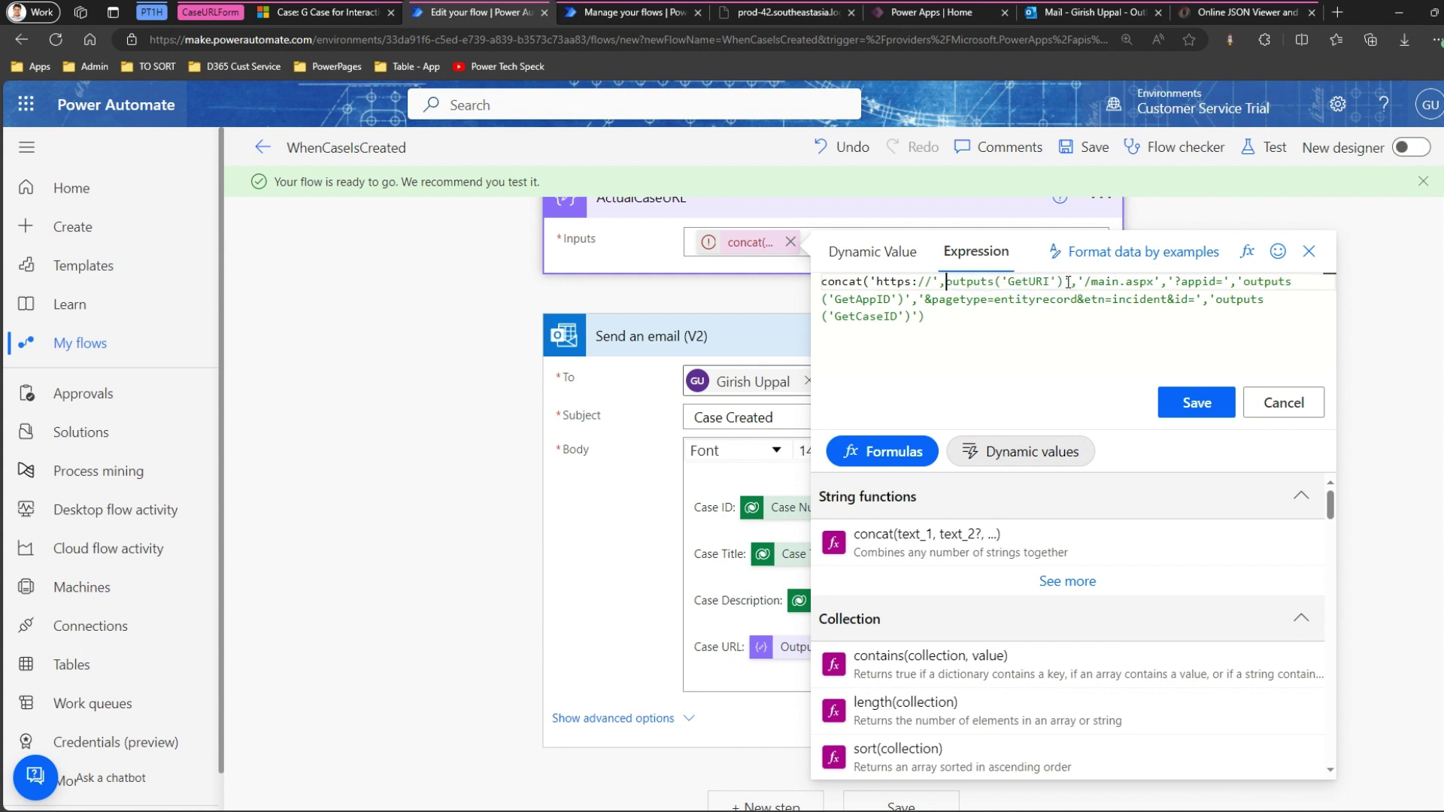
{"action": "key", "text": "BackSpace"}
{"action": "type", "text": ","}
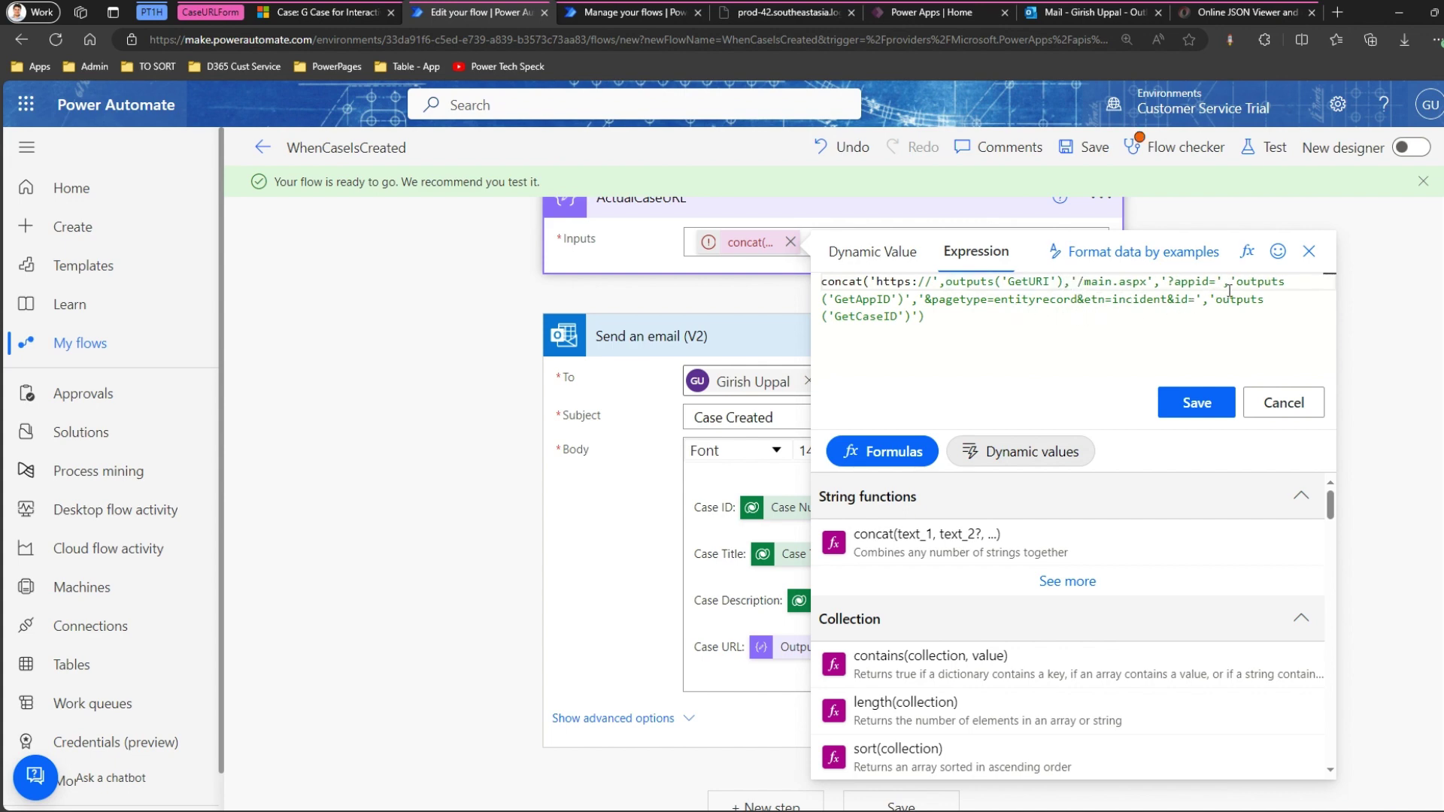
{"action": "left_click", "coordinate": [1239, 281]}
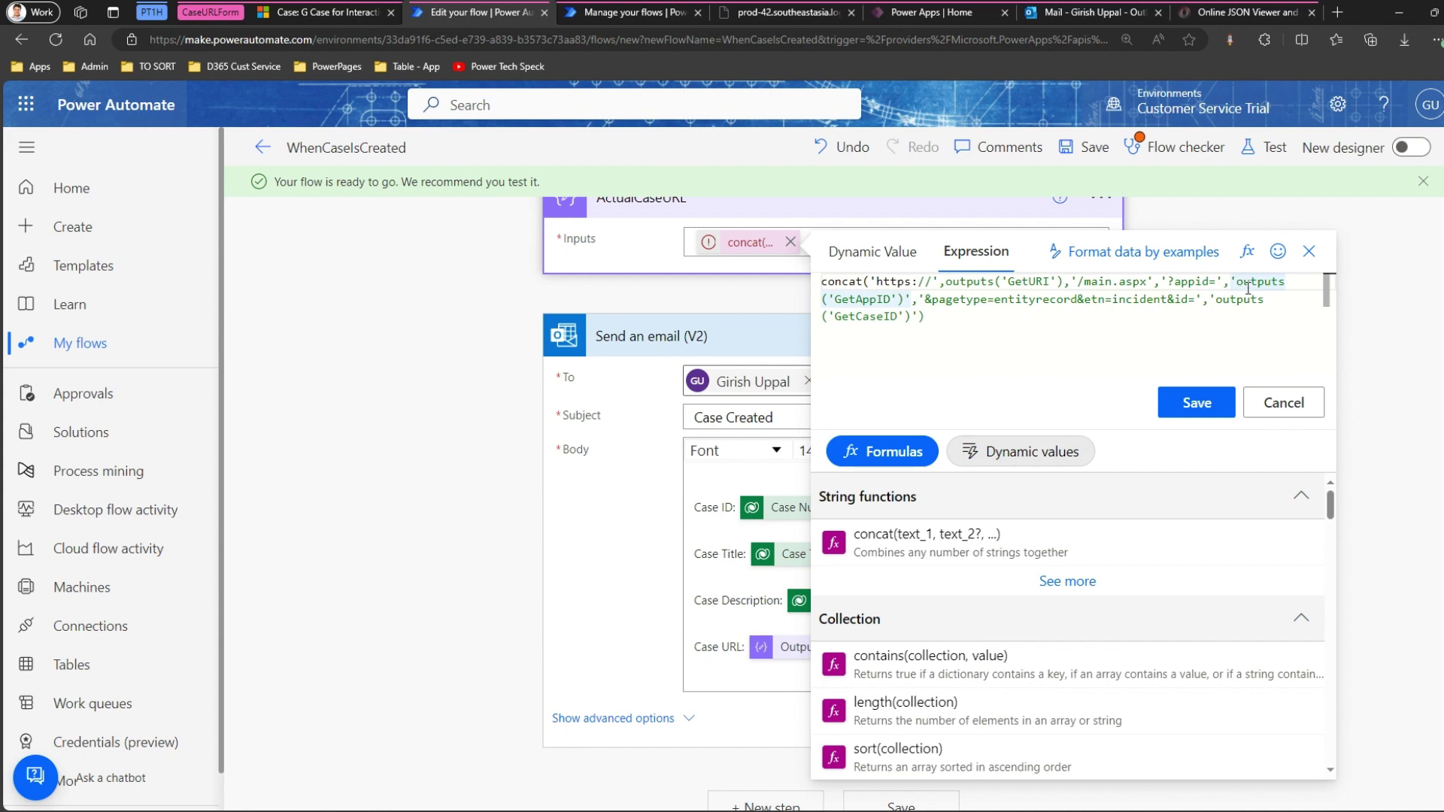
{"action": "key", "text": "BackSpace"}
{"action": "left_click", "coordinate": [913, 300]}
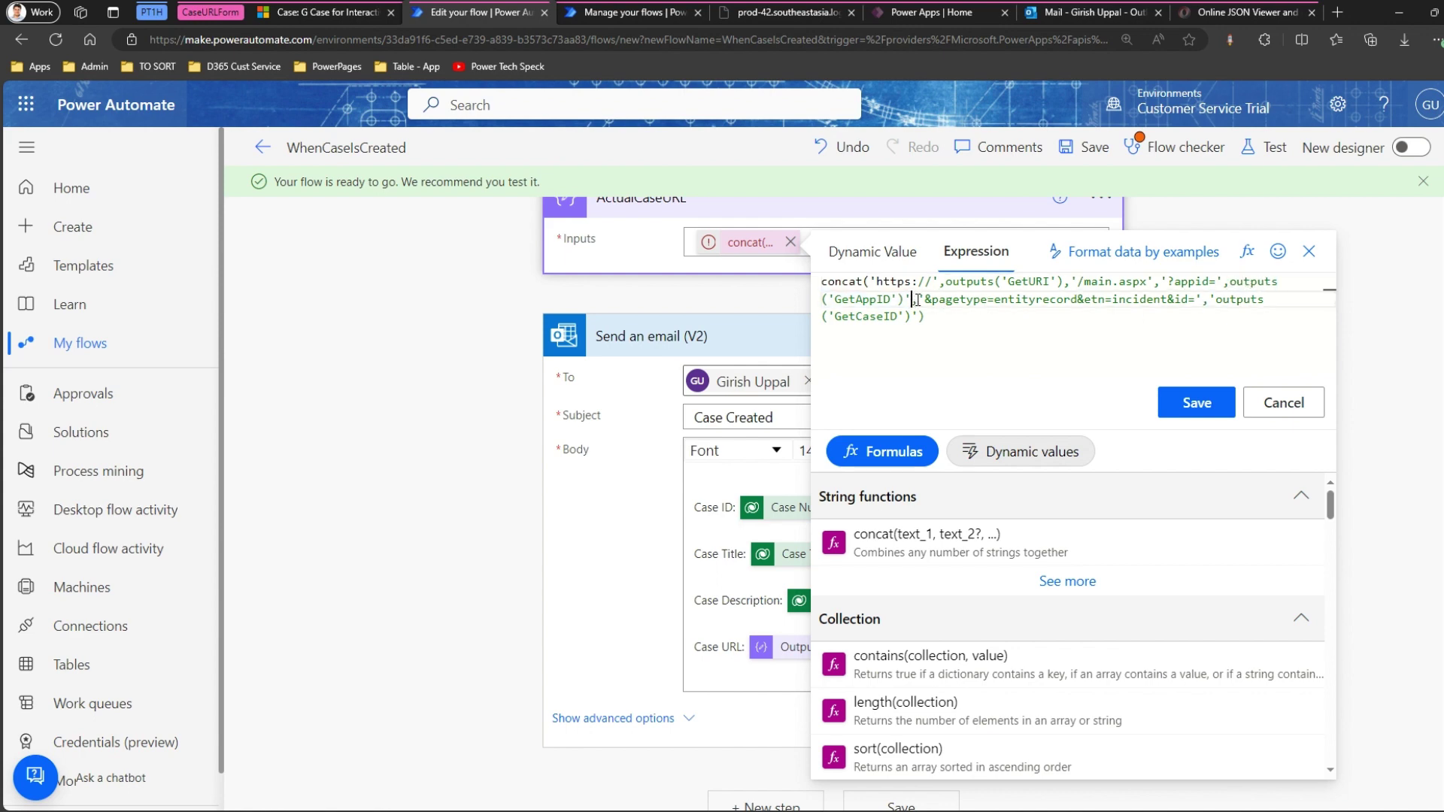
{"action": "key", "text": "BackSpace"}
{"action": "type", "text": ","}
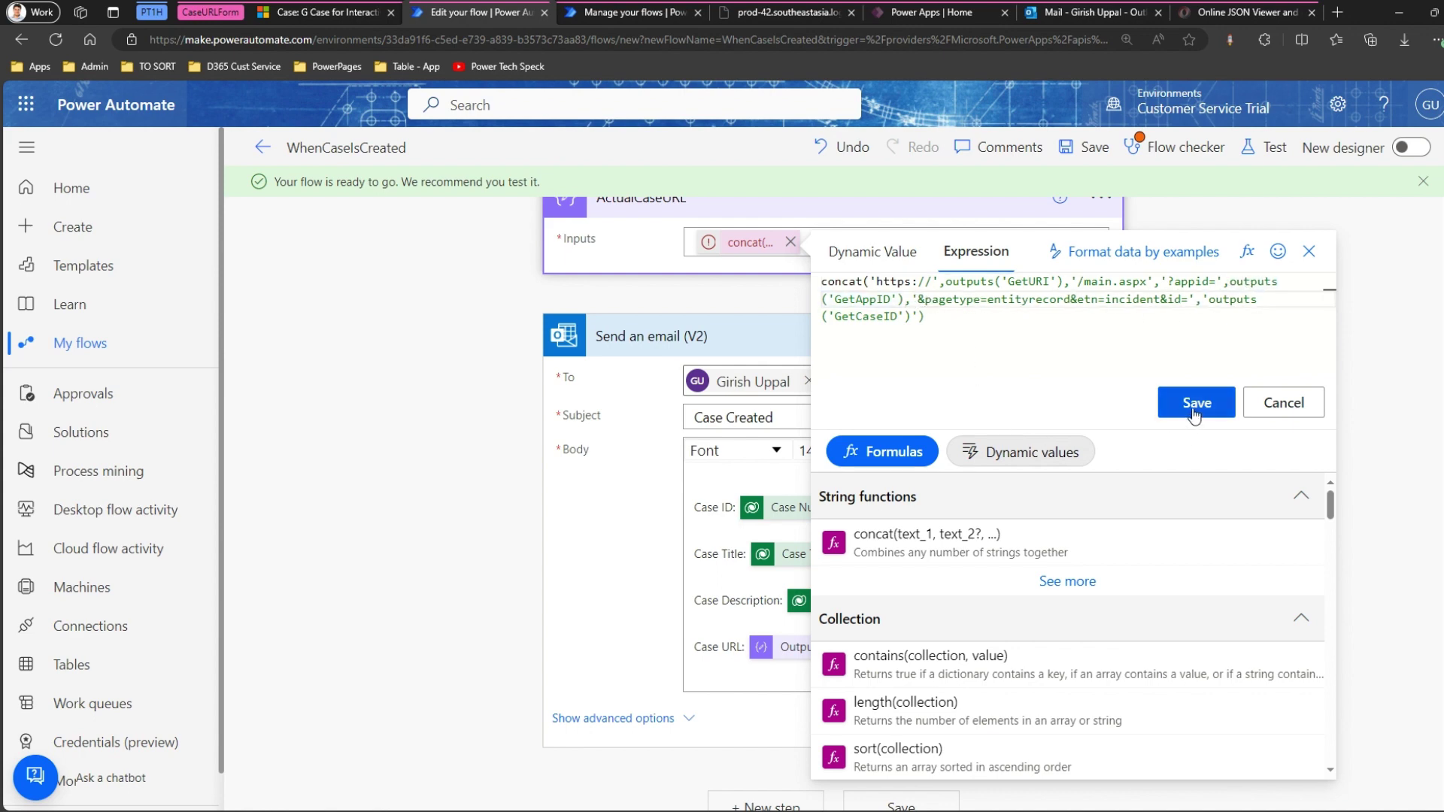
Unquote the GetCaseID output, apply the corrected concat expression and save the flow.
{"action": "left_click", "coordinate": [1210, 300]}
{"action": "key", "text": "BackSpace"}
{"action": "left_click", "coordinate": [918, 315]}
{"action": "key", "text": "BackSpace"}
{"action": "left_click", "coordinate": [1201, 404]}
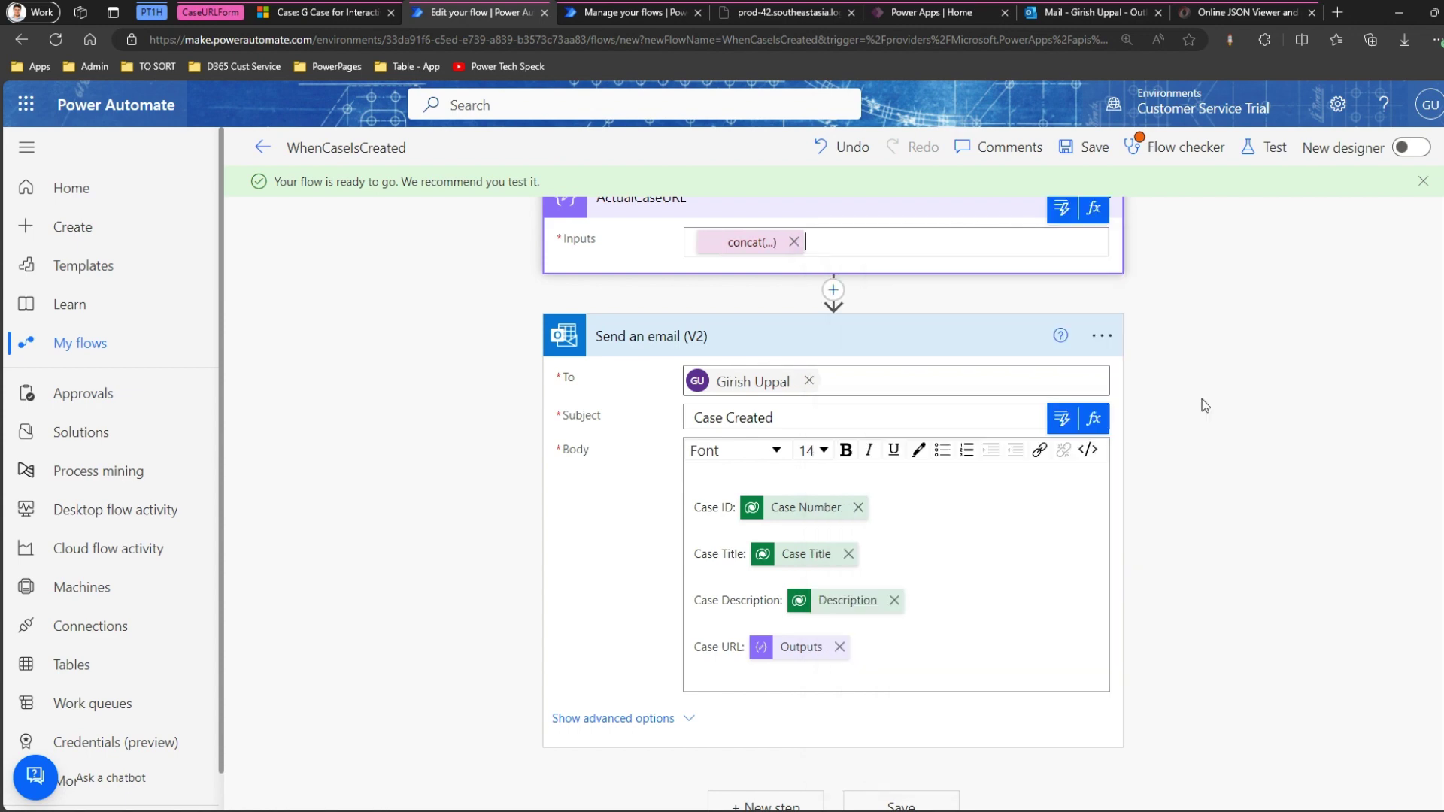
{"action": "left_click", "coordinate": [1095, 147]}
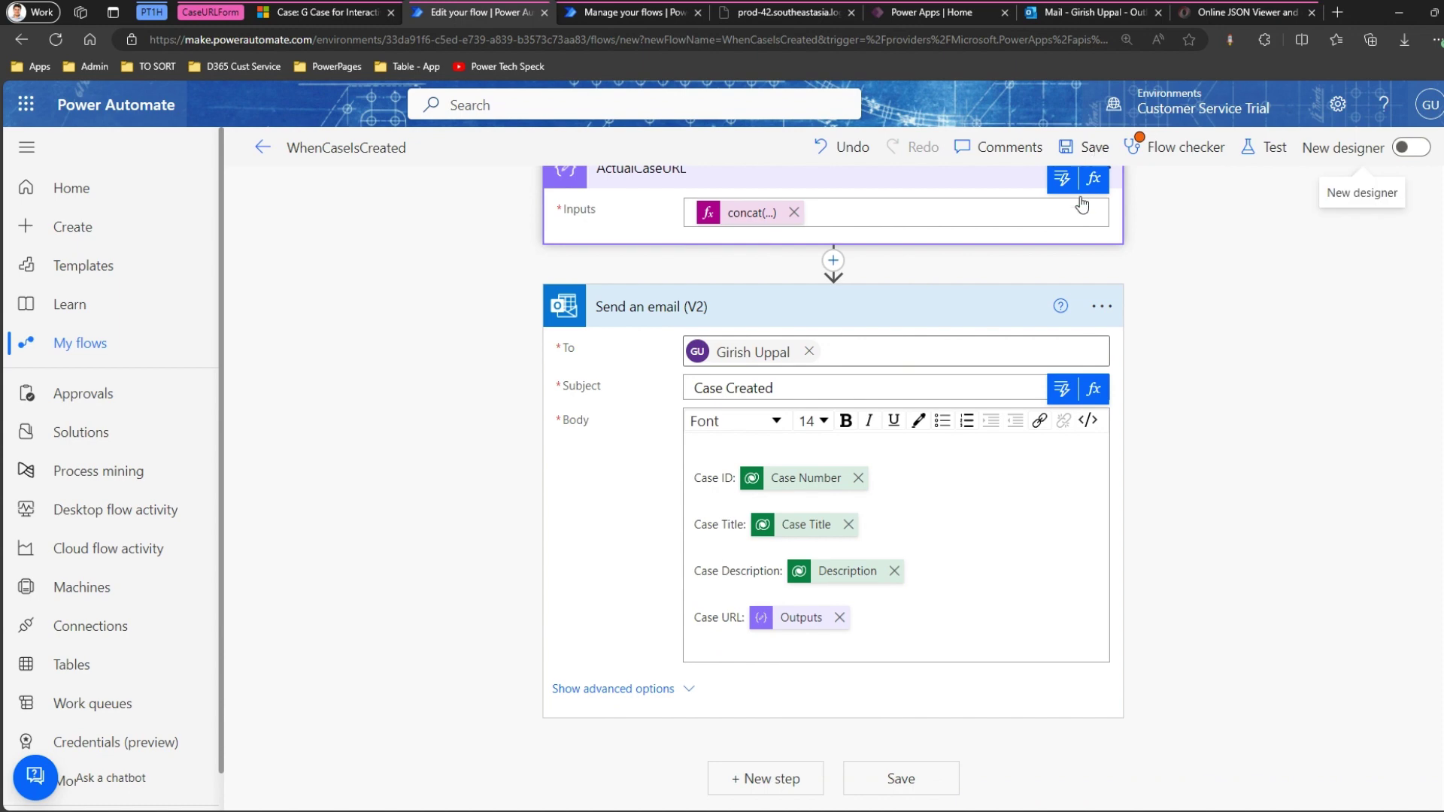
{"action": "left_click", "coordinate": [315, 14]}
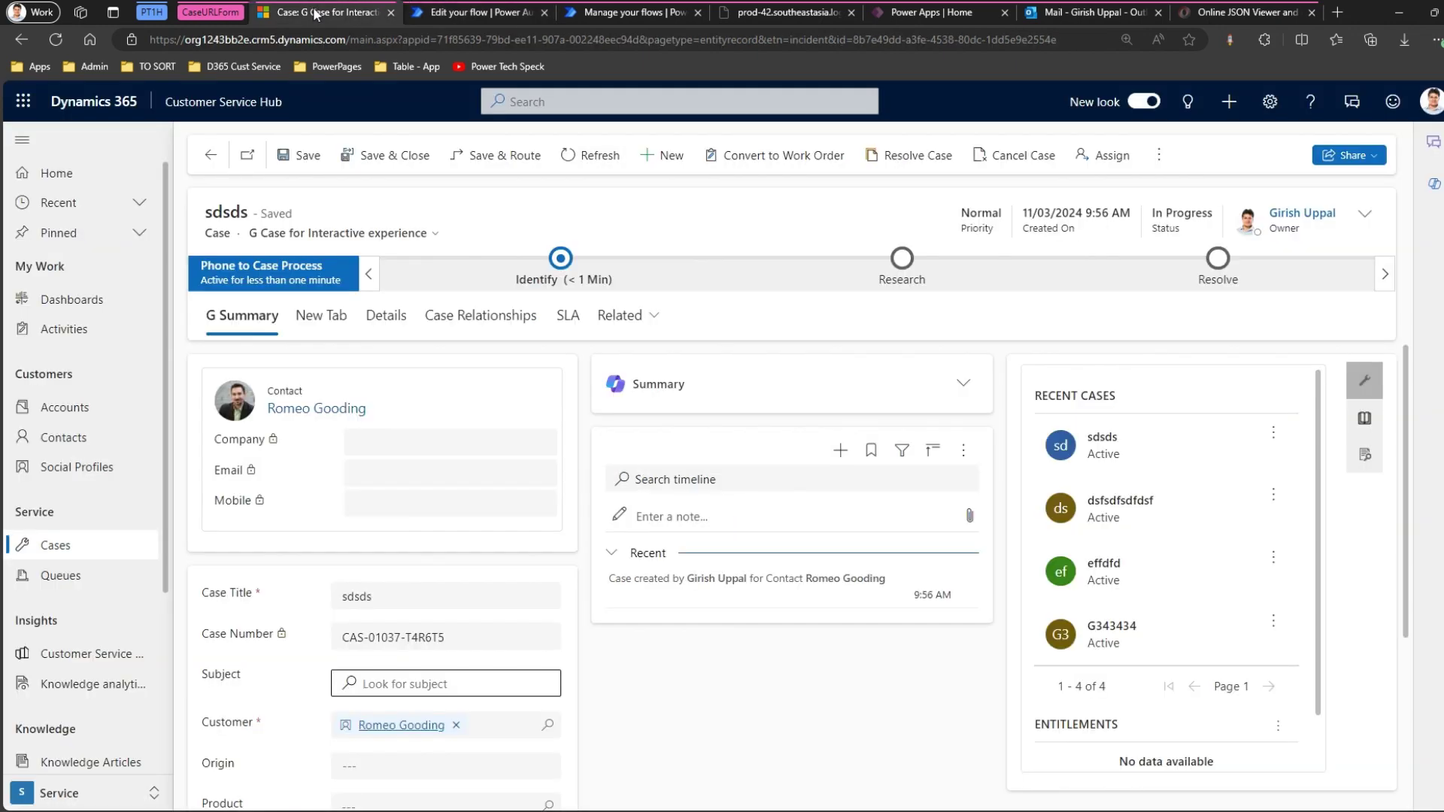
Create and save a test case titled 'sadsd' with a recent contact as the customer.
{"action": "left_click", "coordinate": [654, 158]}
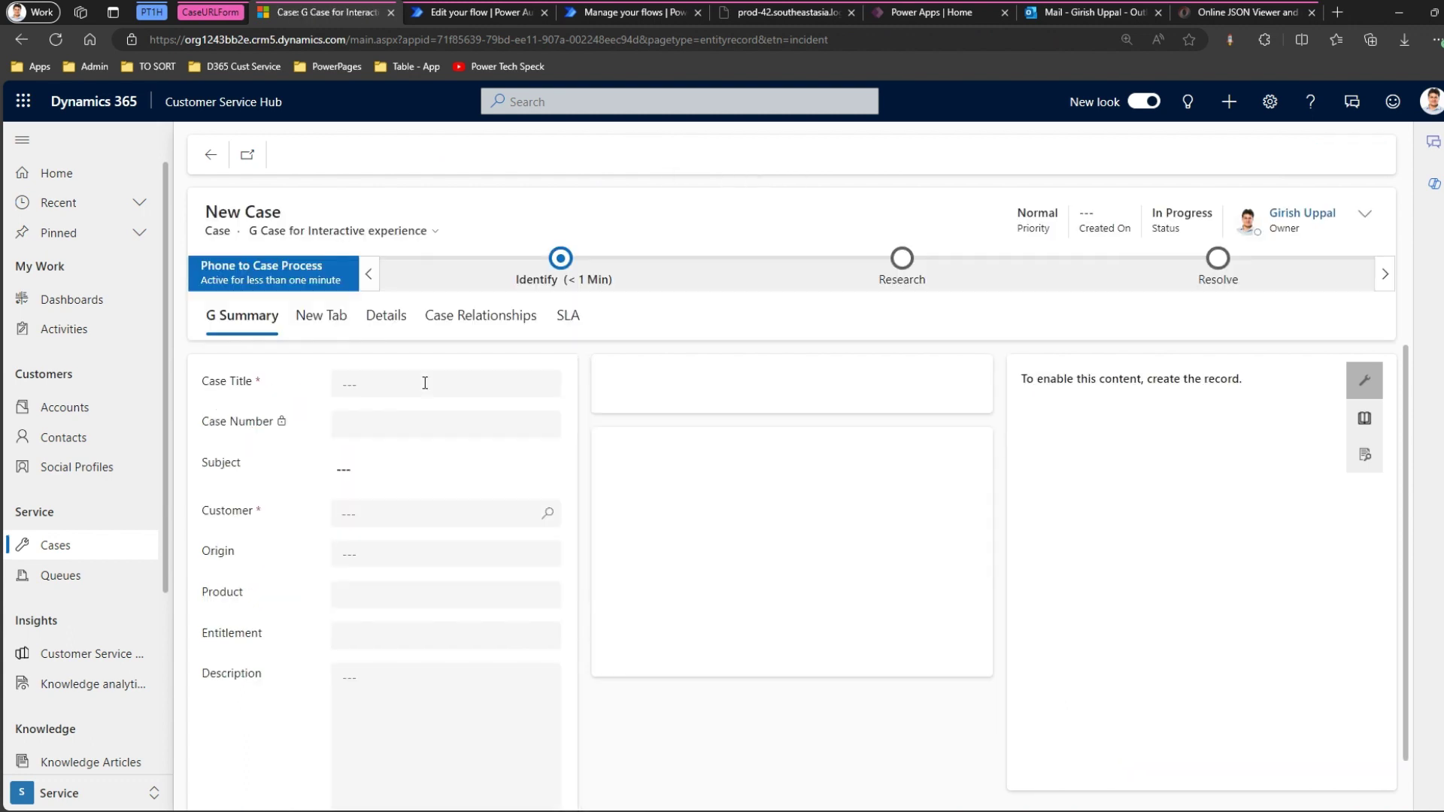
{"action": "left_click", "coordinate": [423, 384]}
{"action": "type", "text": "sadsd"}
{"action": "left_click", "coordinate": [401, 517]}
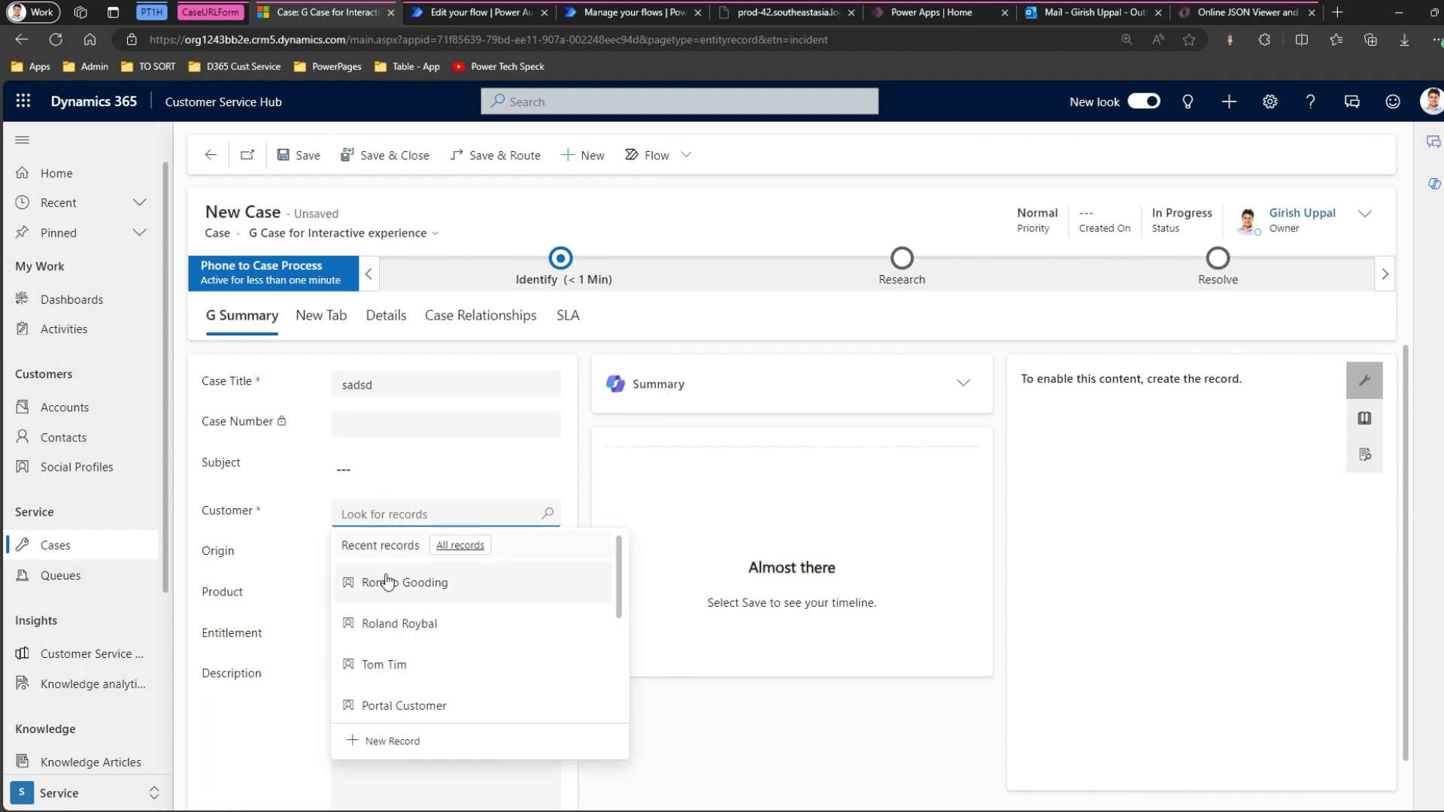
{"action": "left_click", "coordinate": [384, 583]}
{"action": "left_click", "coordinate": [380, 765]}
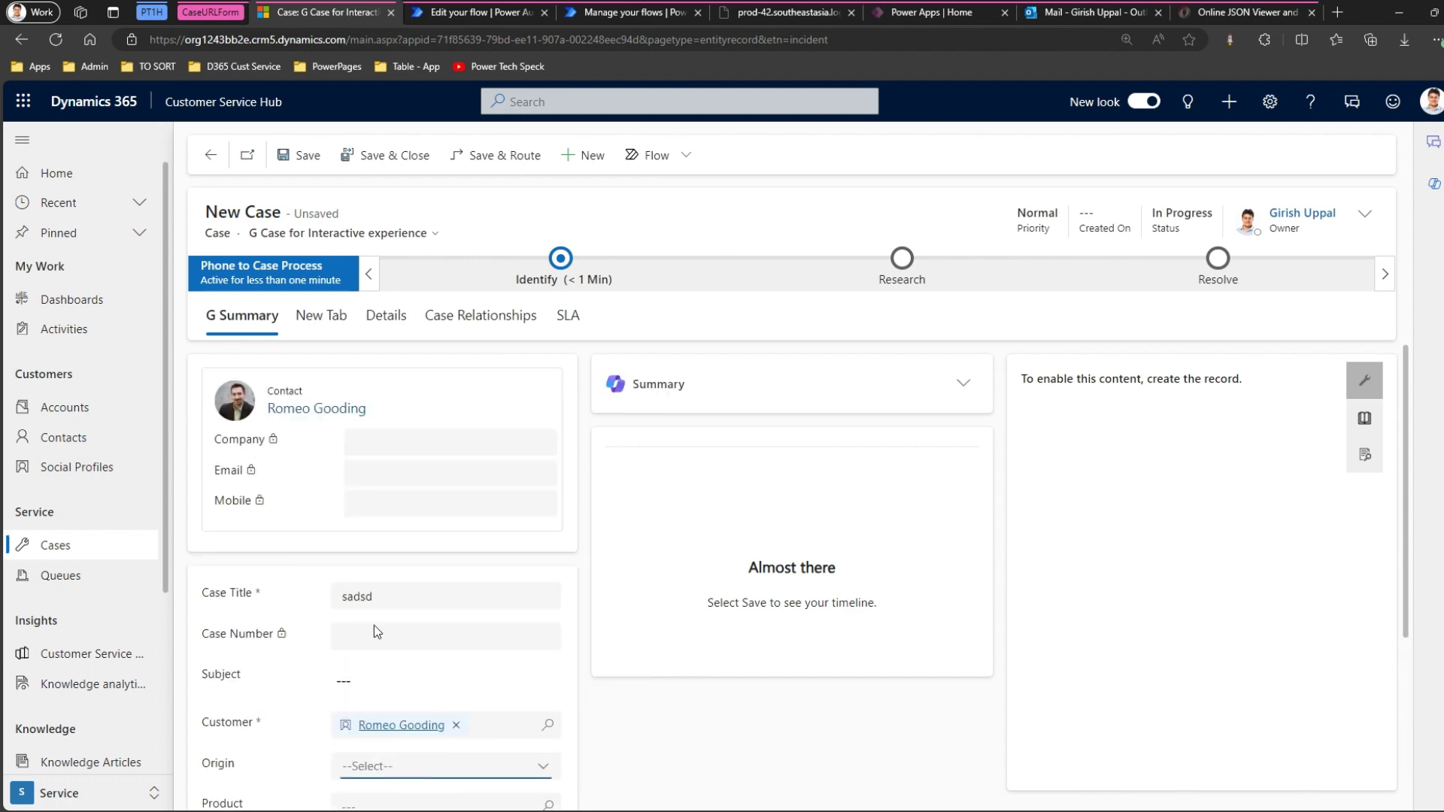
{"action": "left_click", "coordinate": [303, 158]}
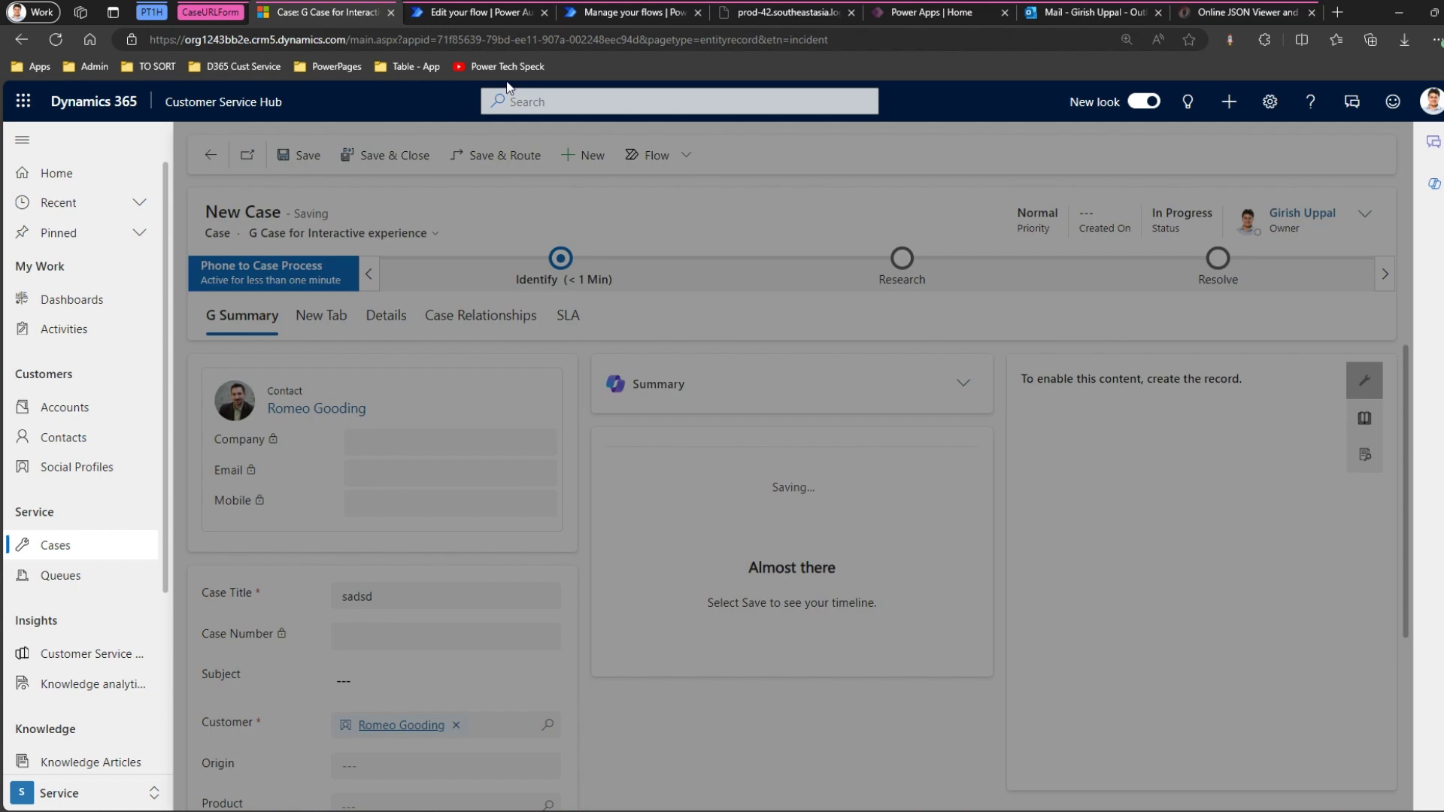
{"action": "left_click", "coordinate": [607, 14]}
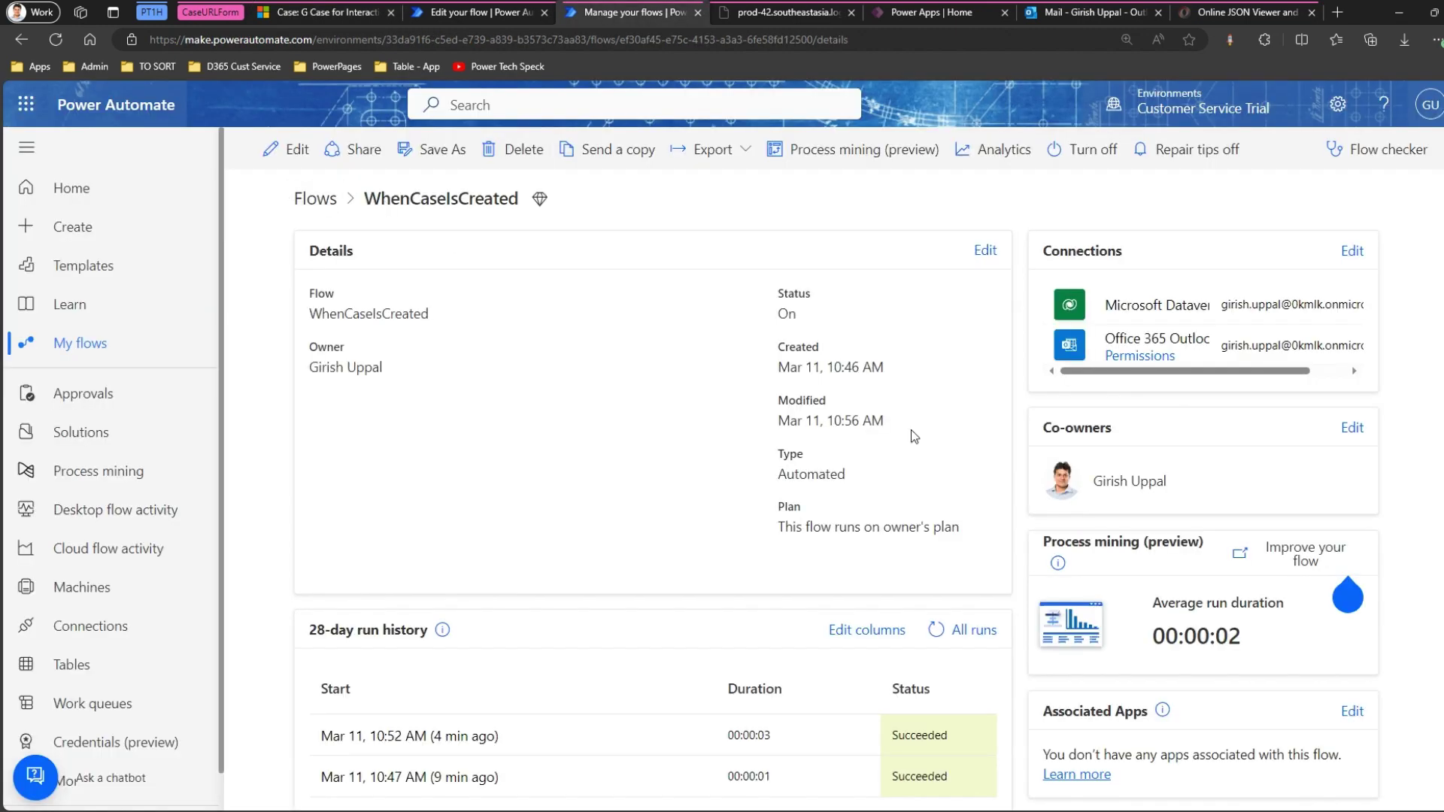
Refresh the WhenCaseIsCreated run history until the succeeded Mar 11, 10:57 AM run appears.
{"action": "left_click", "coordinate": [937, 630]}
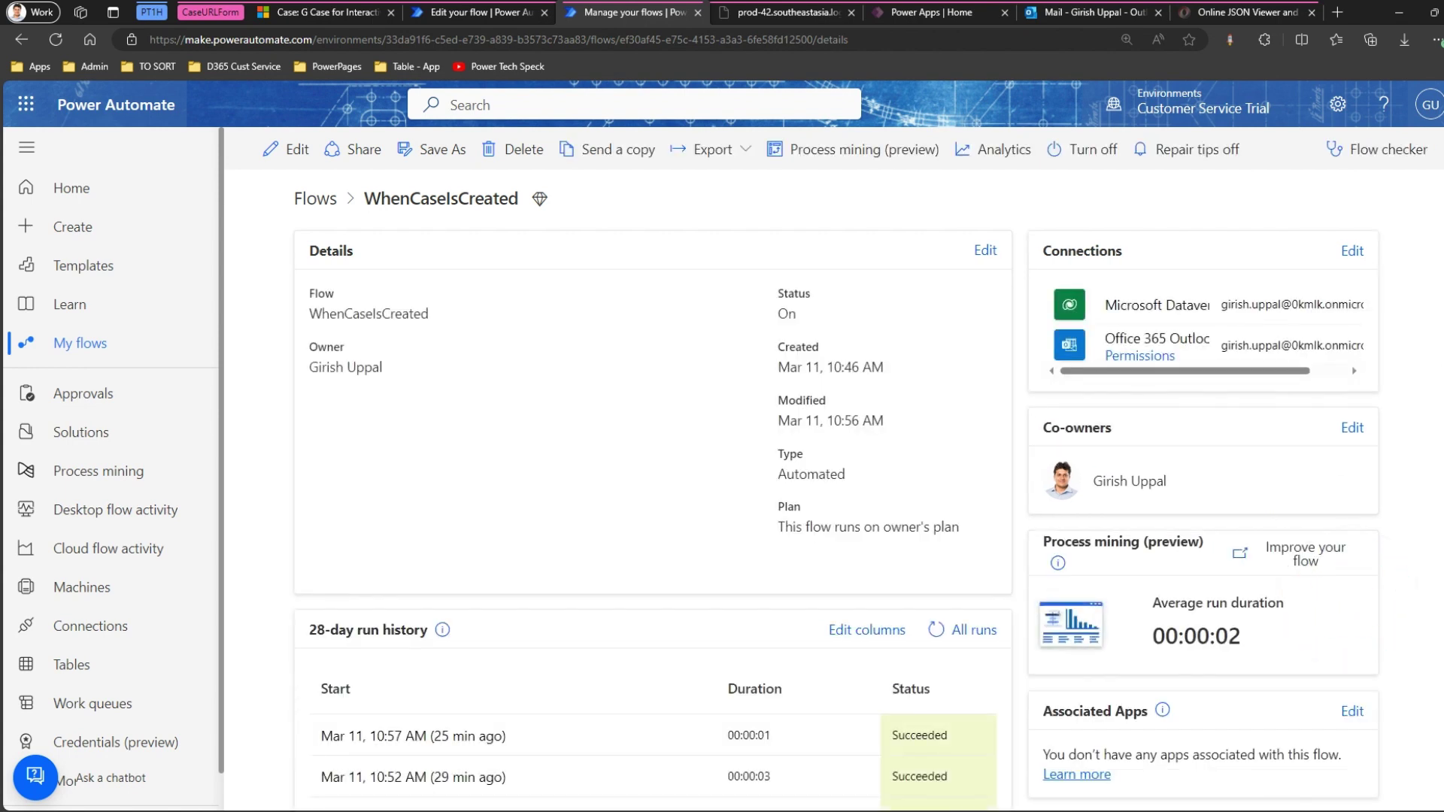
{"action": "scroll", "coordinate": [1346, 527], "scroll_direction": "down", "scroll_amount": 1}
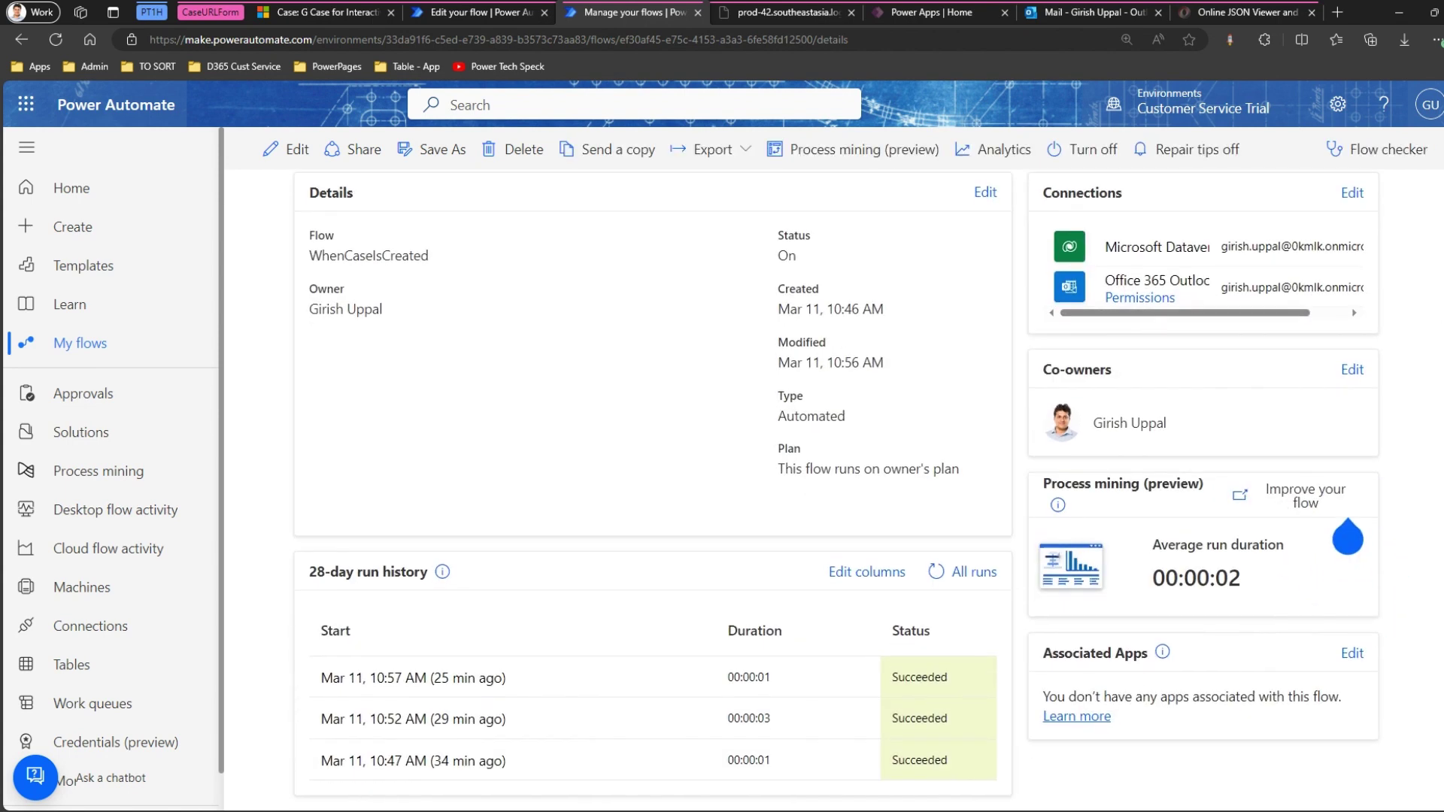
{"action": "left_click", "coordinate": [936, 573]}
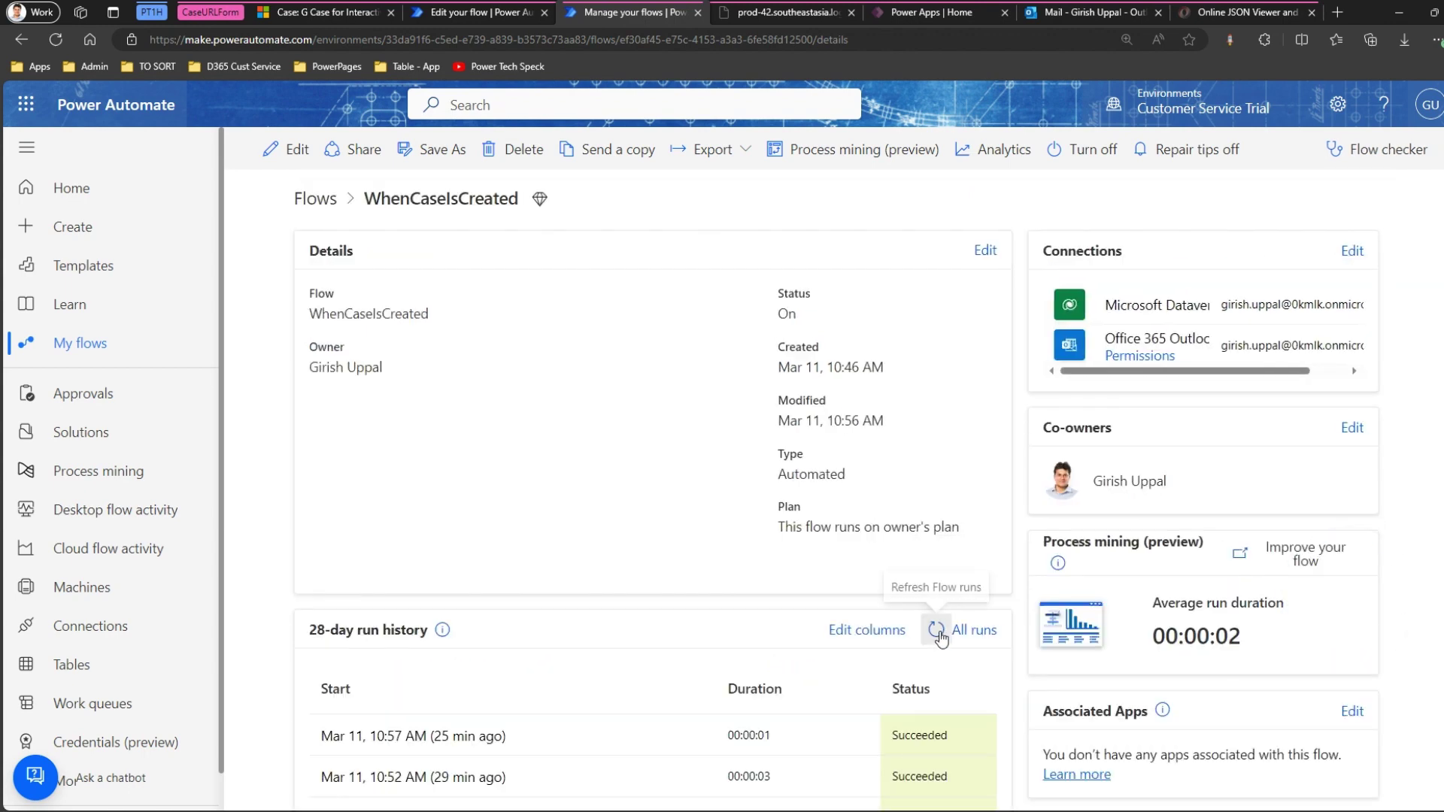
{"action": "left_click", "coordinate": [938, 638]}
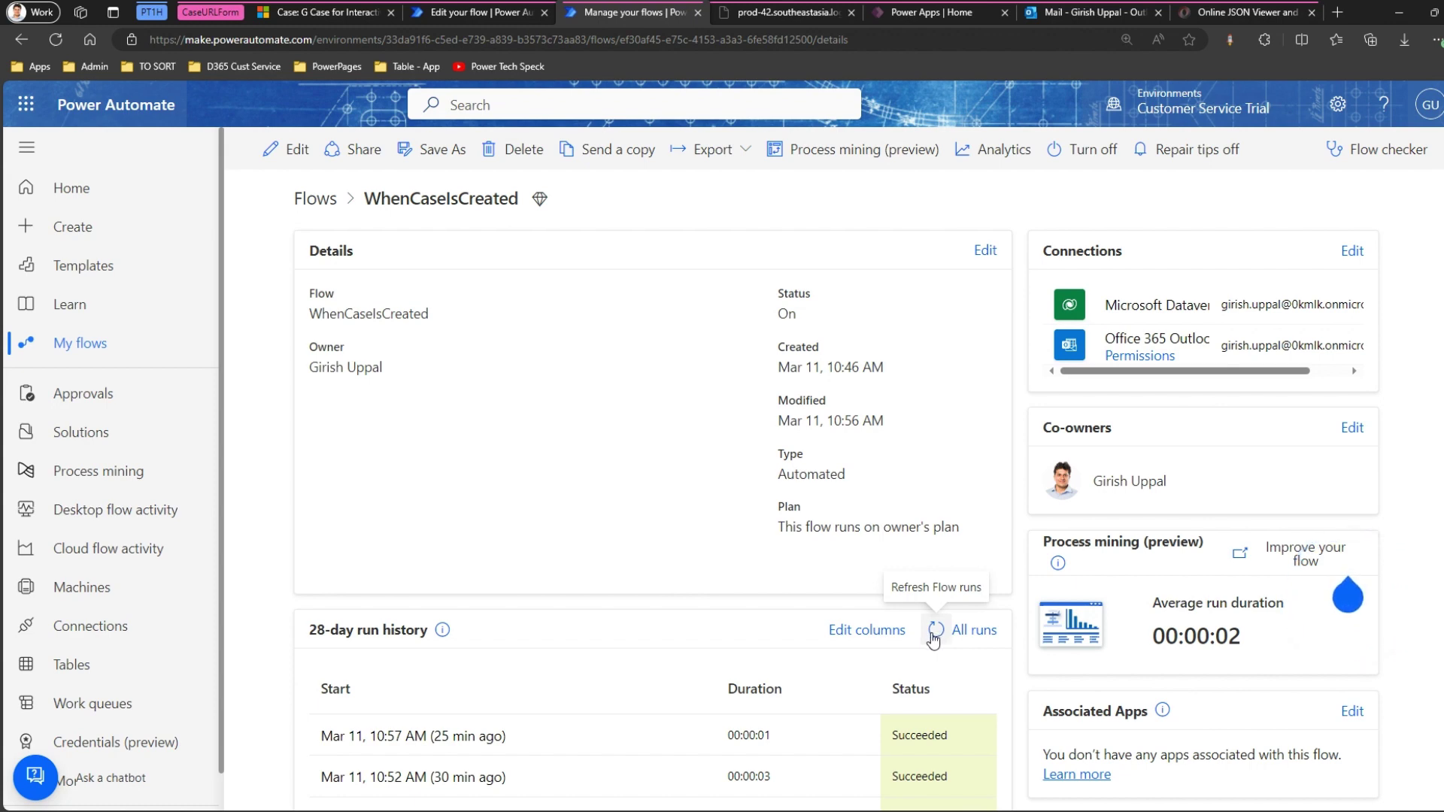
{"action": "scroll", "coordinate": [936, 636], "scroll_direction": "down", "scroll_amount": 1}
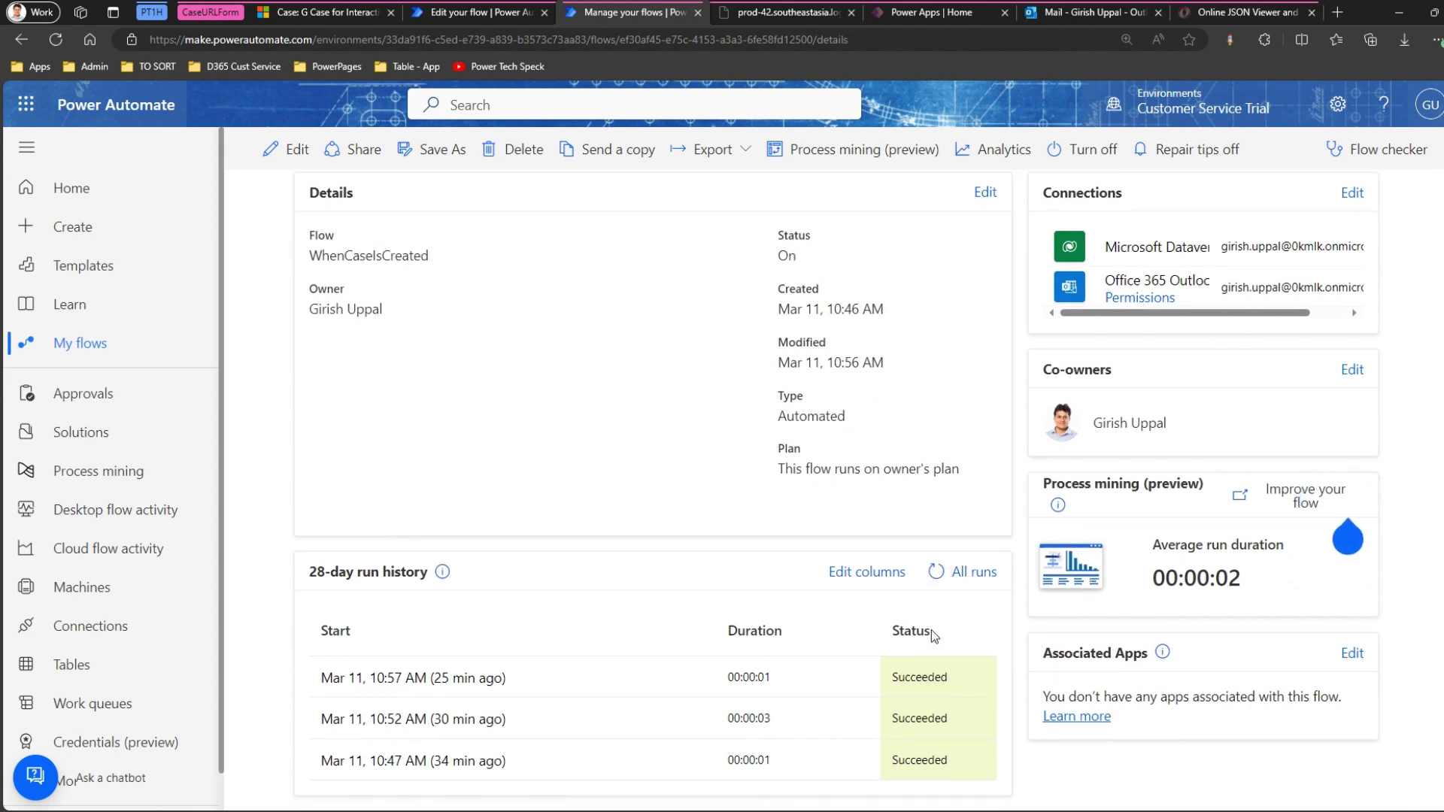
{"action": "left_click", "coordinate": [937, 572]}
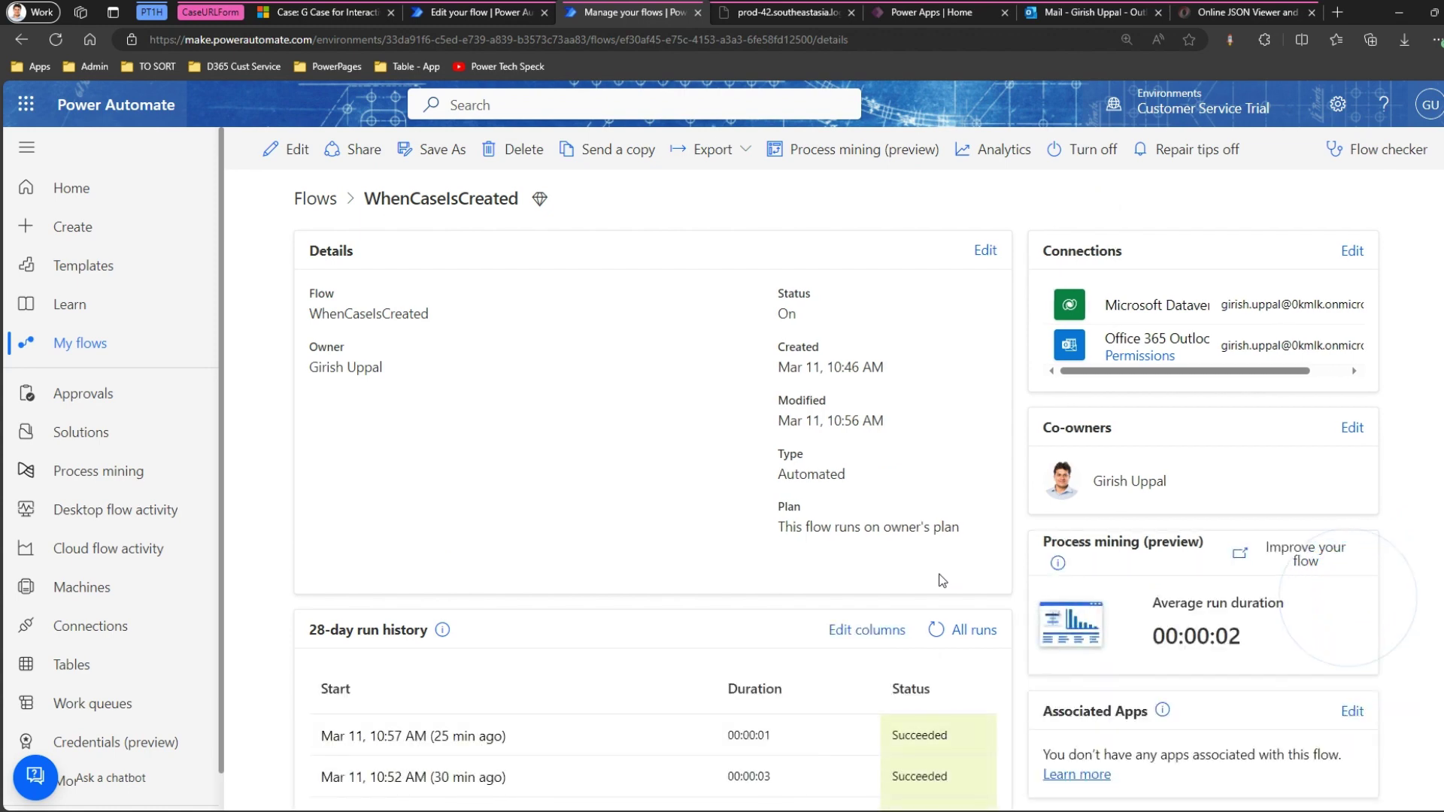
{"action": "scroll", "coordinate": [942, 585], "scroll_direction": "down", "scroll_amount": 1}
{"action": "left_click", "coordinate": [937, 578]}
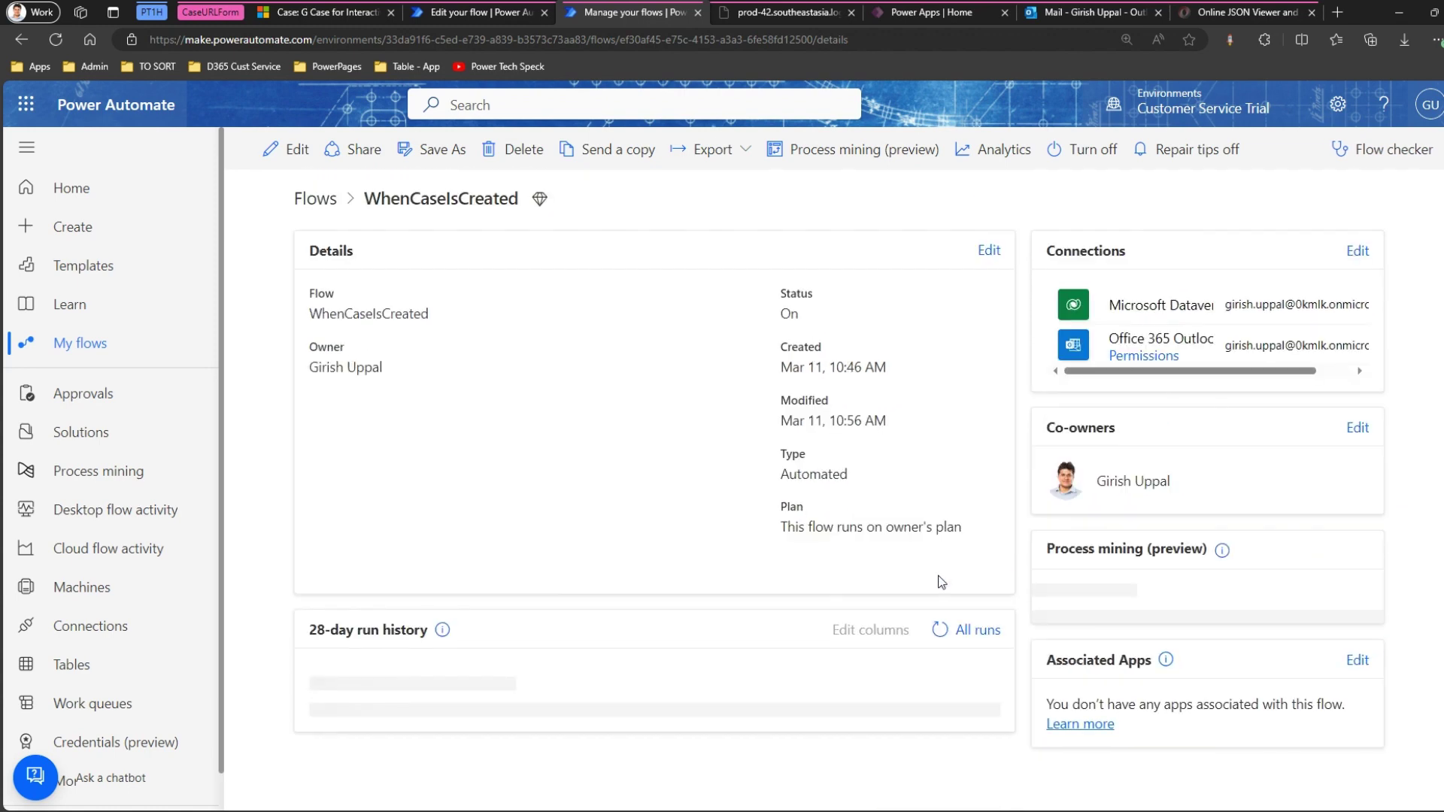
Save the flow in the designer, recheck the run history, and return to case sadsd.
{"action": "left_click", "coordinate": [484, 13]}
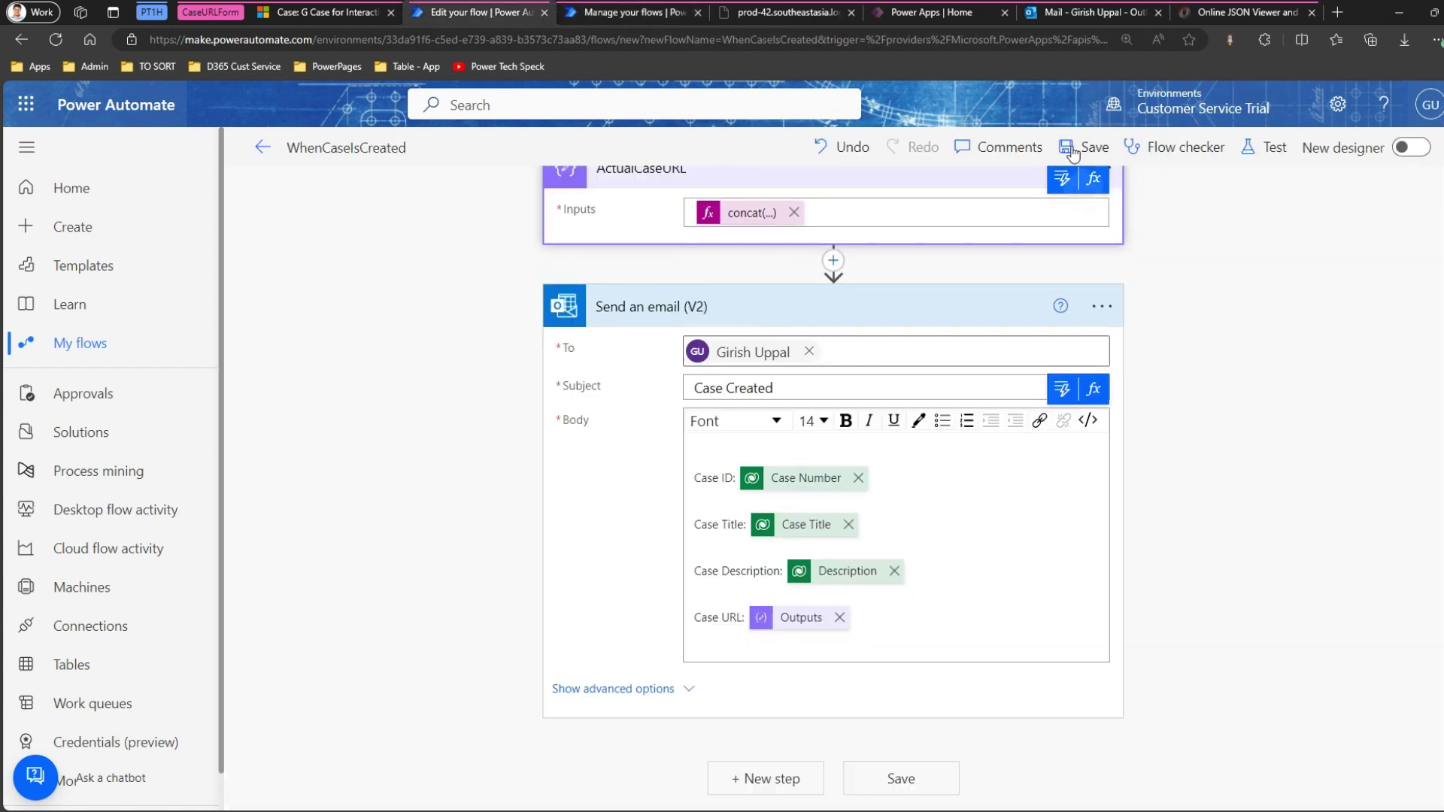
{"action": "left_click", "coordinate": [1102, 151]}
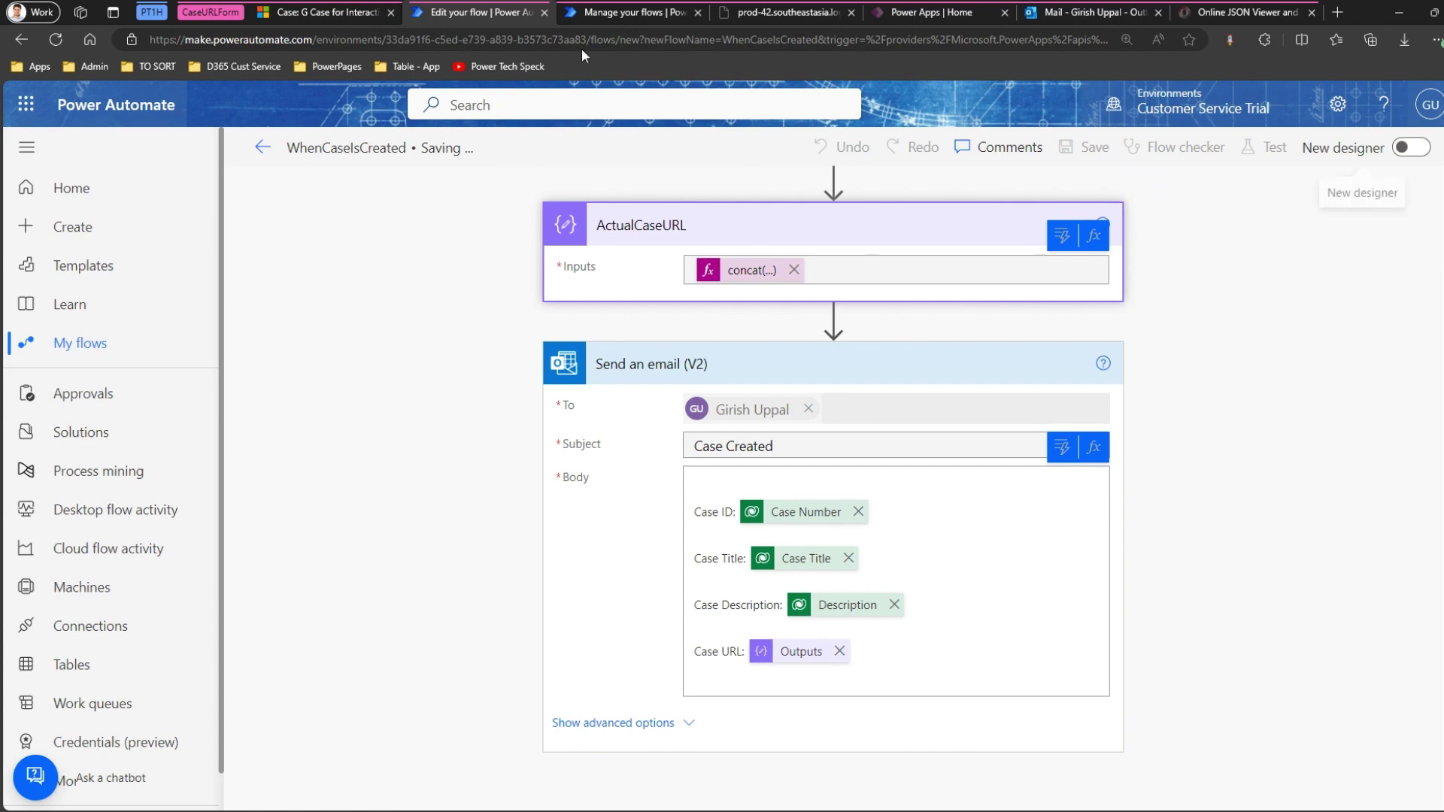
{"action": "left_click", "coordinate": [607, 15]}
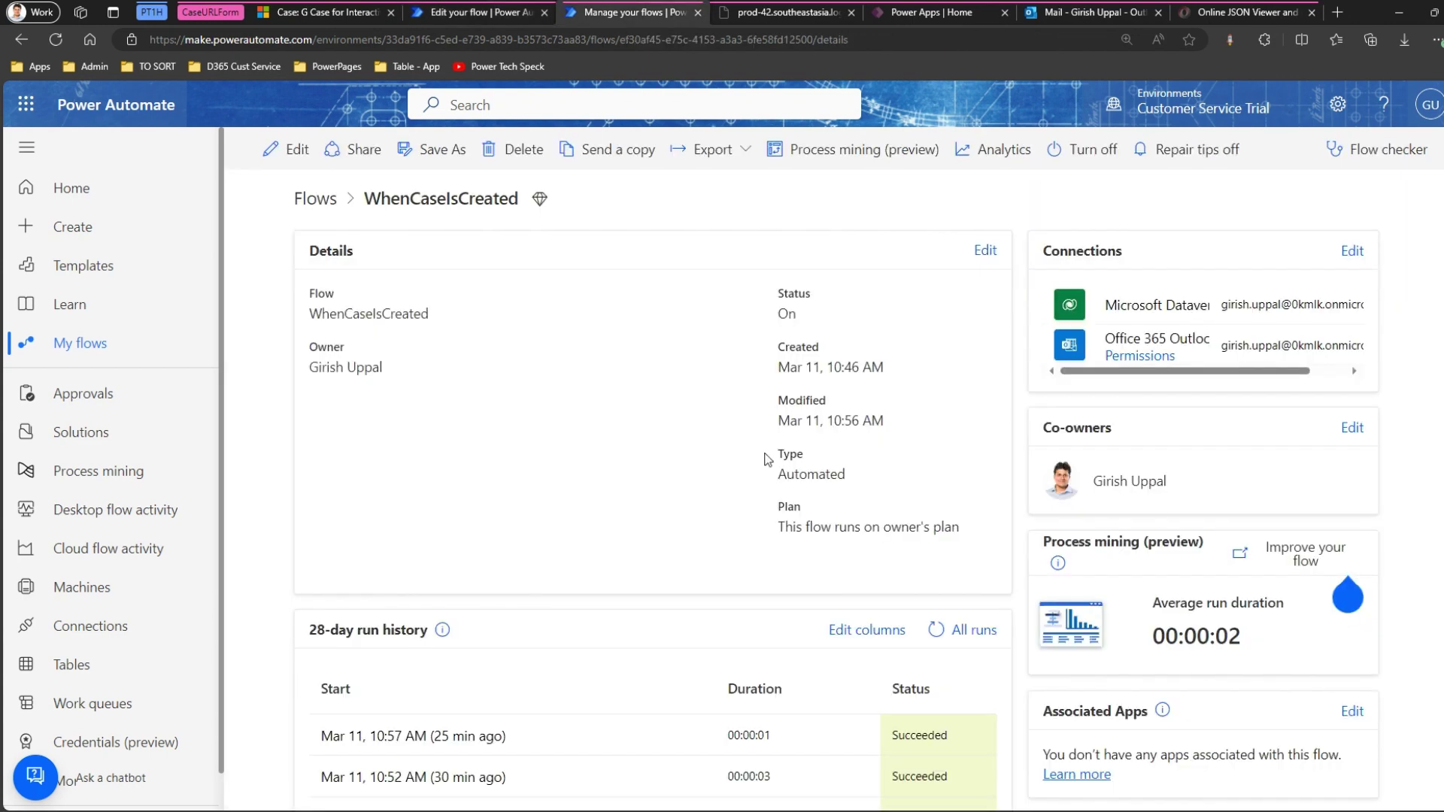
{"action": "left_click", "coordinate": [939, 630]}
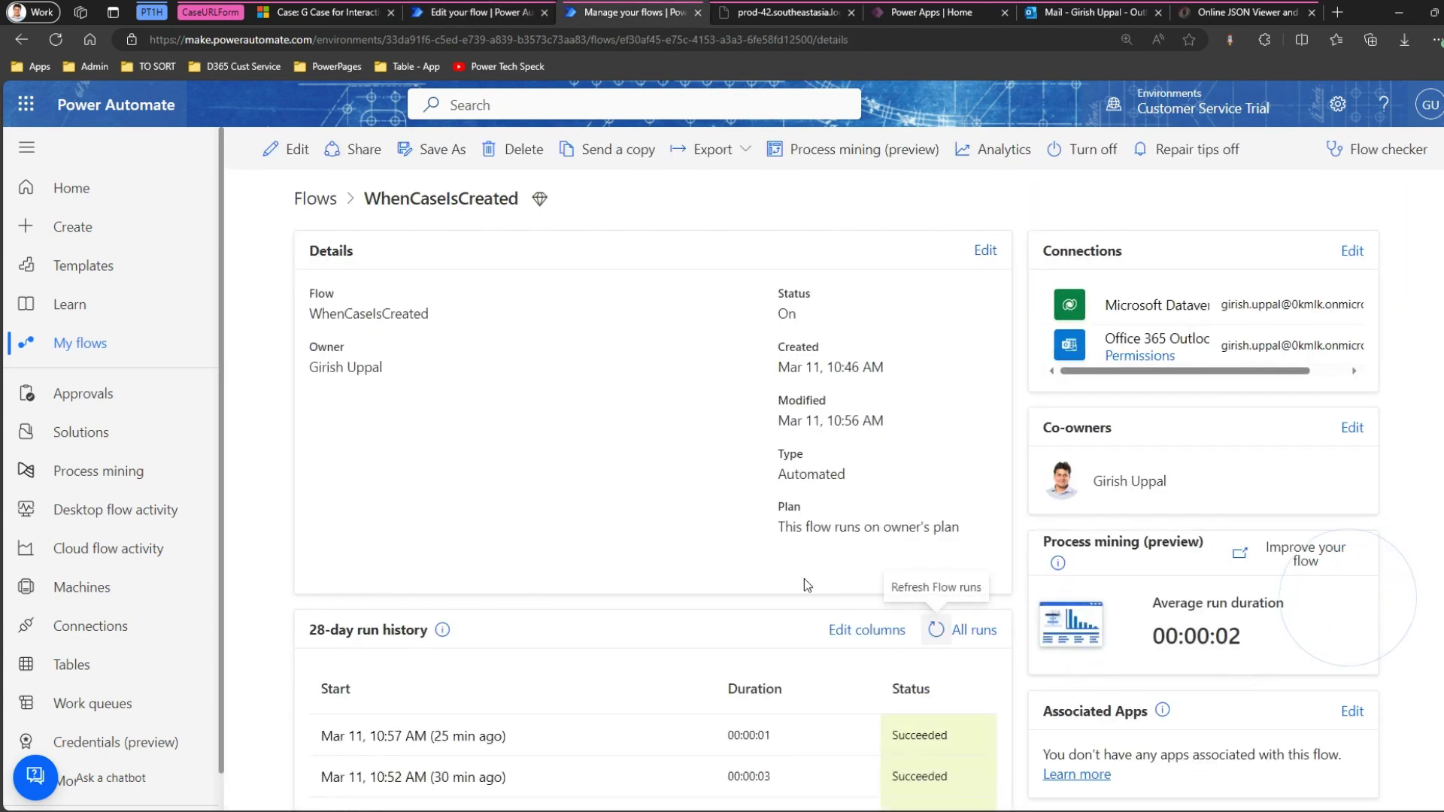
{"action": "left_click", "coordinate": [489, 12]}
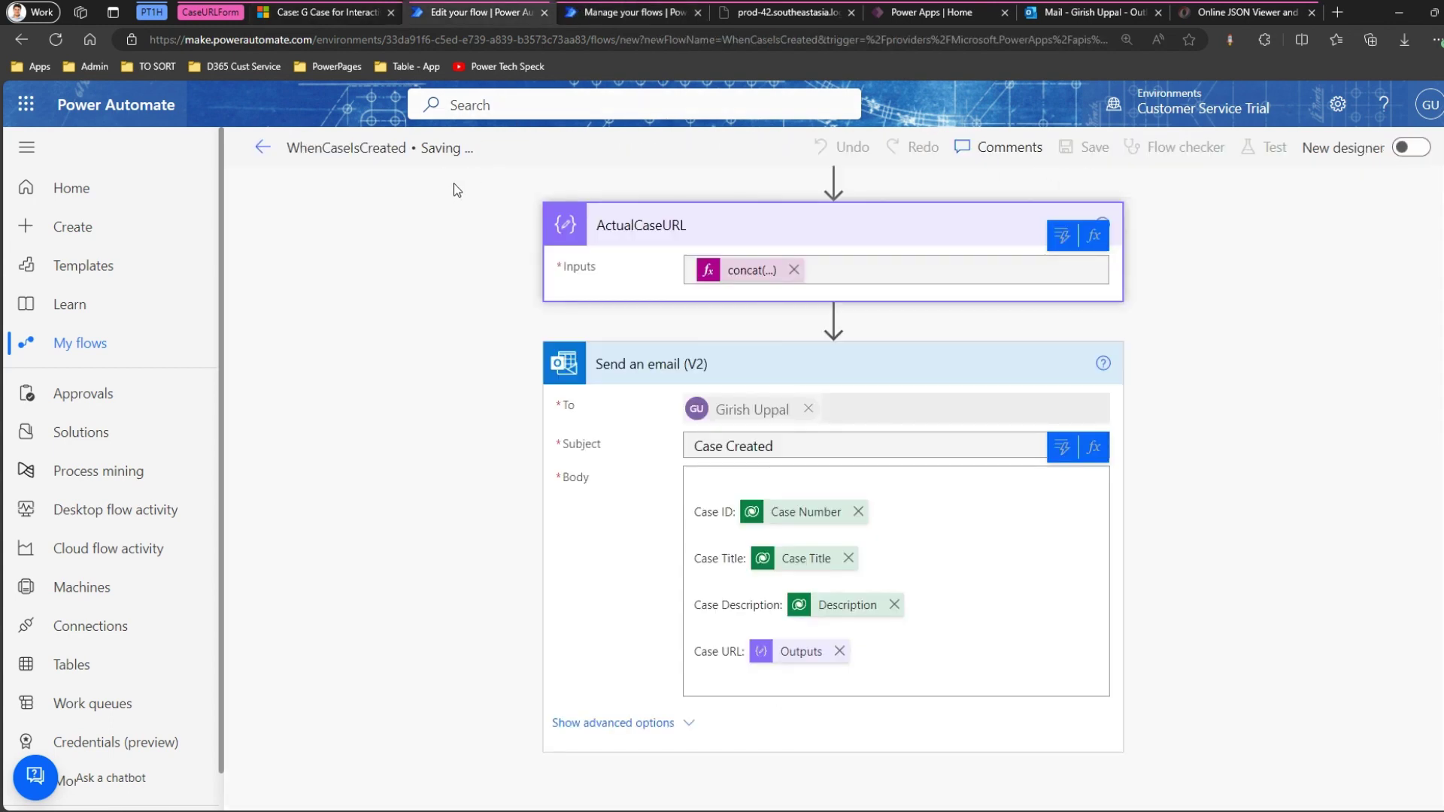
{"action": "left_click", "coordinate": [306, 11]}
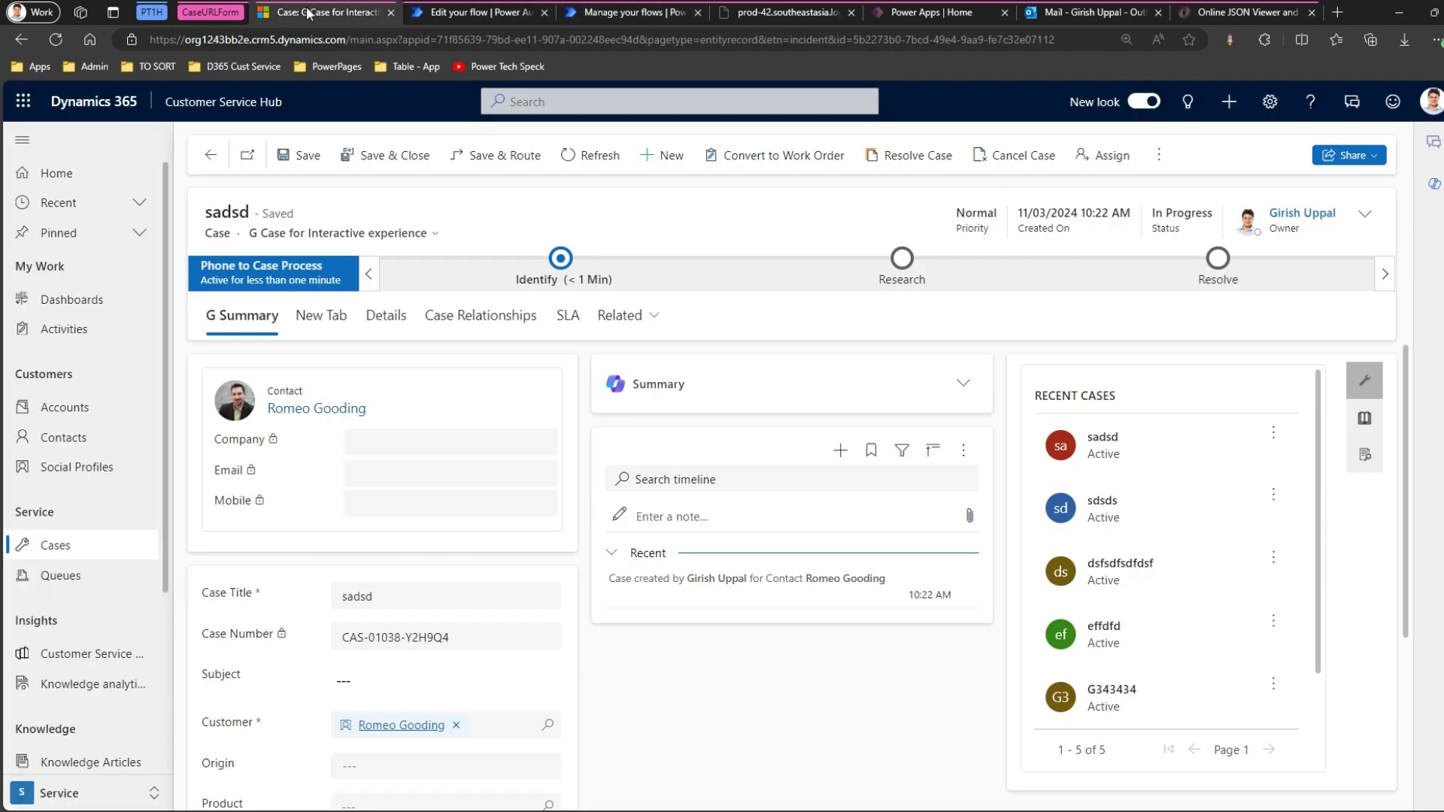
Create and save another case titled 'sds' with a recent contact as the customer.
{"action": "left_click", "coordinate": [680, 158]}
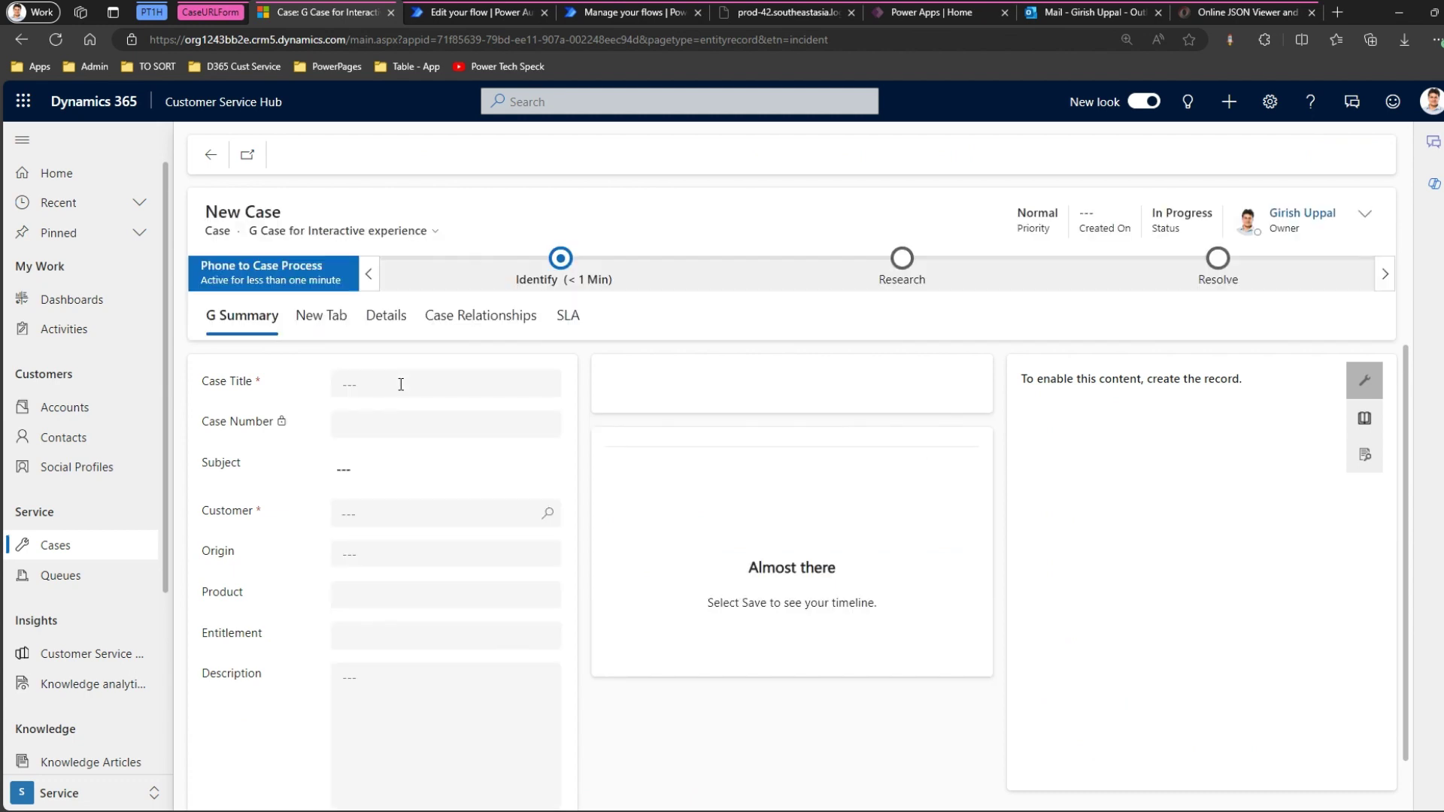
{"action": "left_click", "coordinate": [399, 385]}
{"action": "type", "text": "sds"}
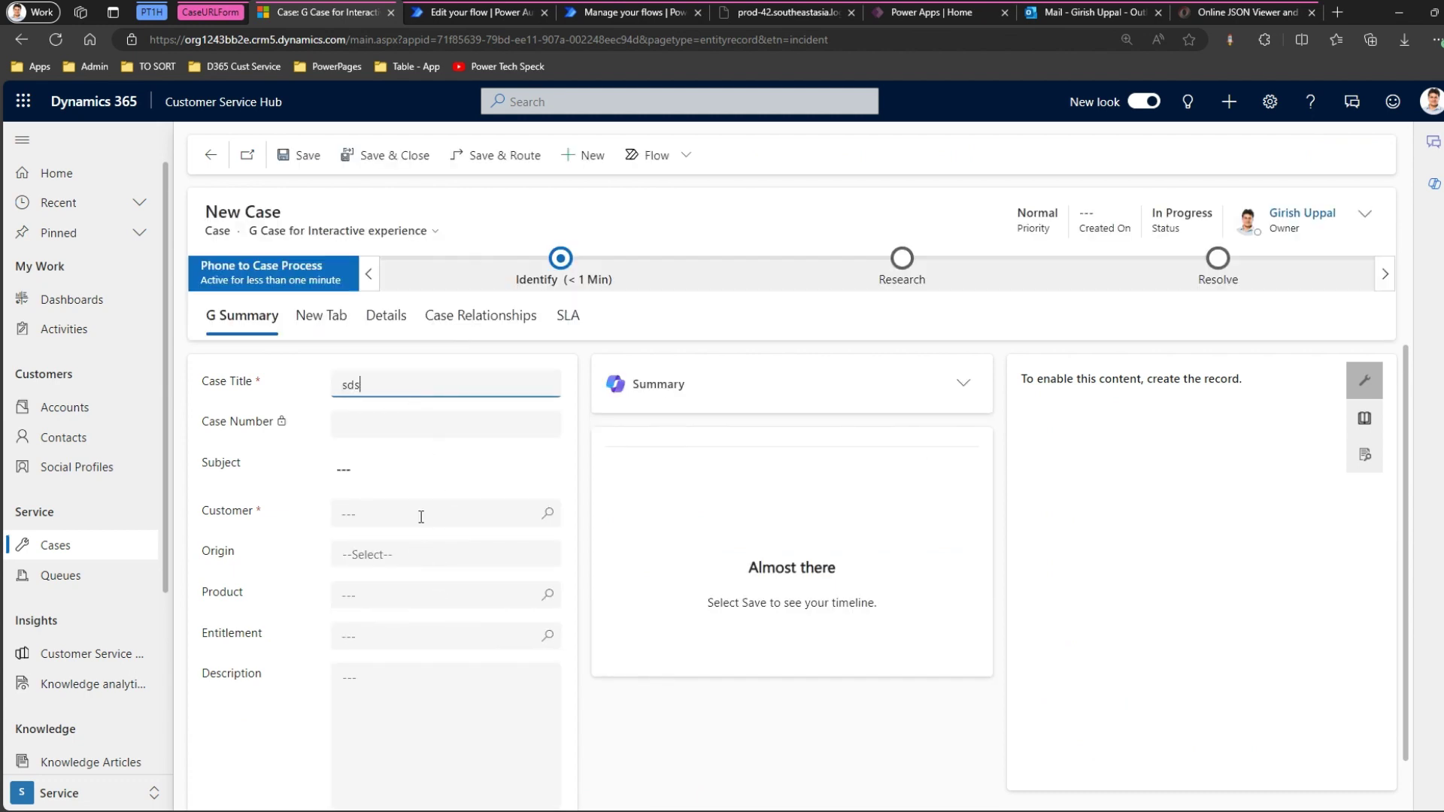
{"action": "left_click", "coordinate": [422, 515]}
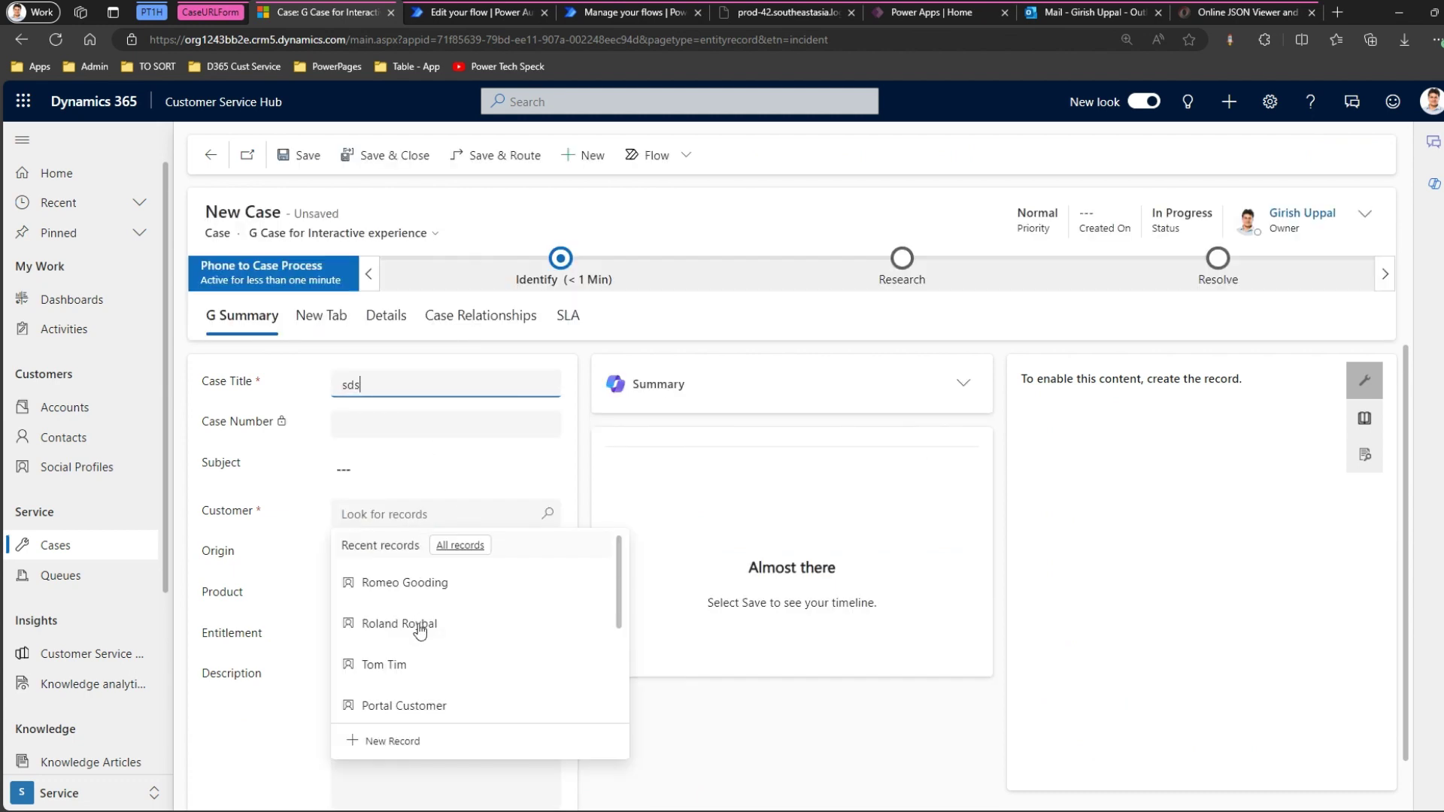
{"action": "left_click", "coordinate": [419, 636]}
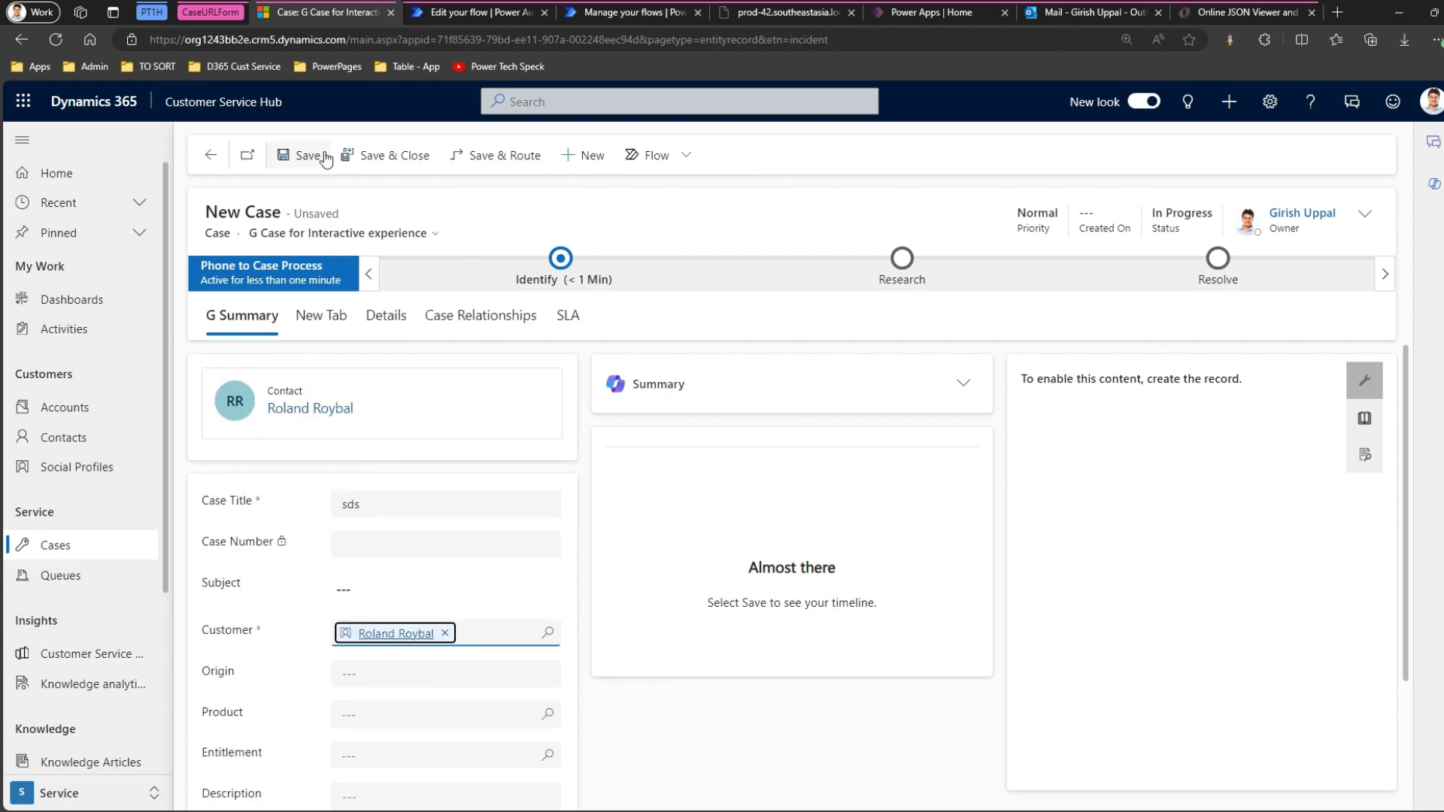
{"action": "left_click", "coordinate": [324, 155]}
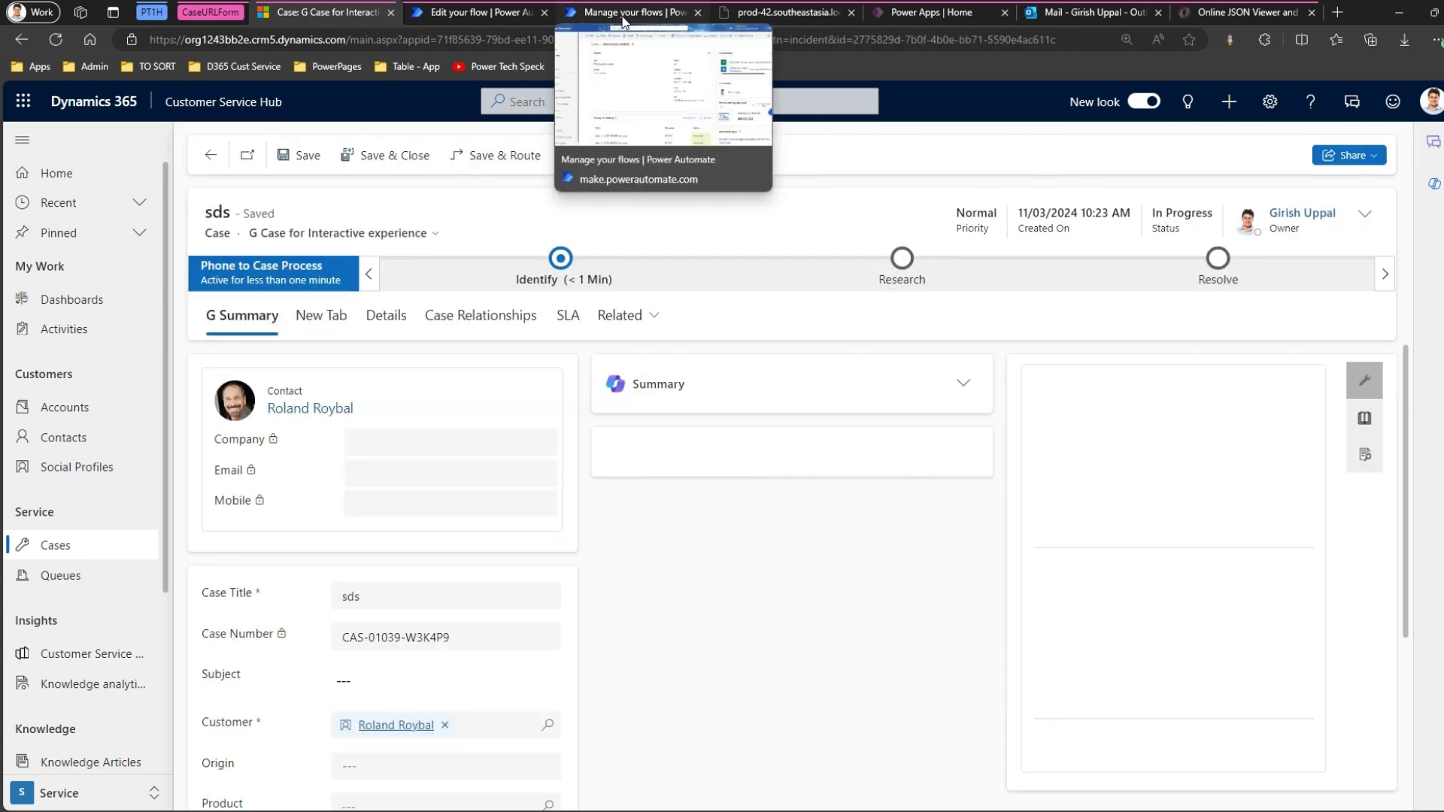
{"action": "left_click", "coordinate": [622, 15]}
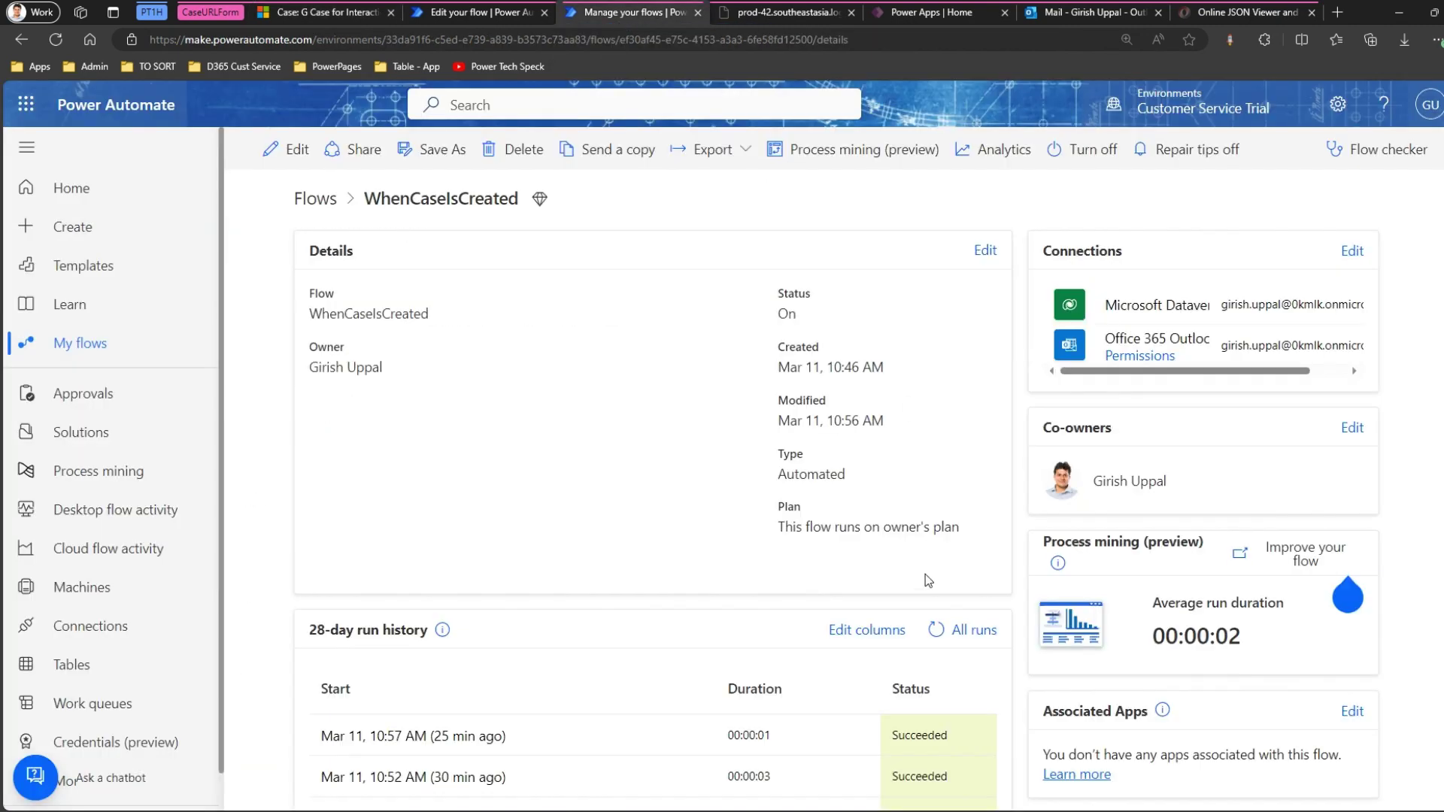
Refresh the run history to find the succeeded 11:23 AM run, then check the Outlook inbox.
{"action": "left_click", "coordinate": [936, 630]}
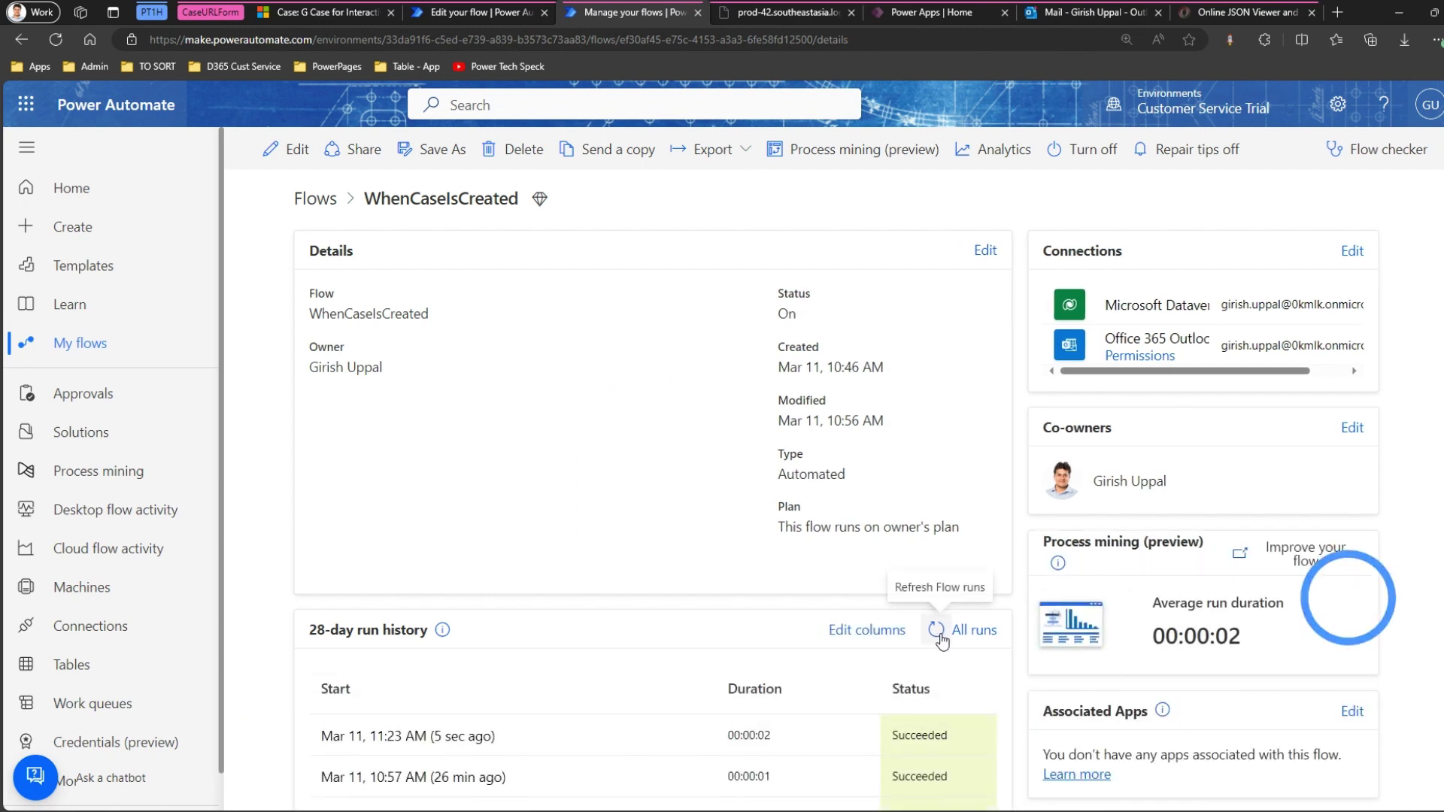
{"action": "scroll", "coordinate": [942, 641], "scroll_direction": "down", "scroll_amount": 2}
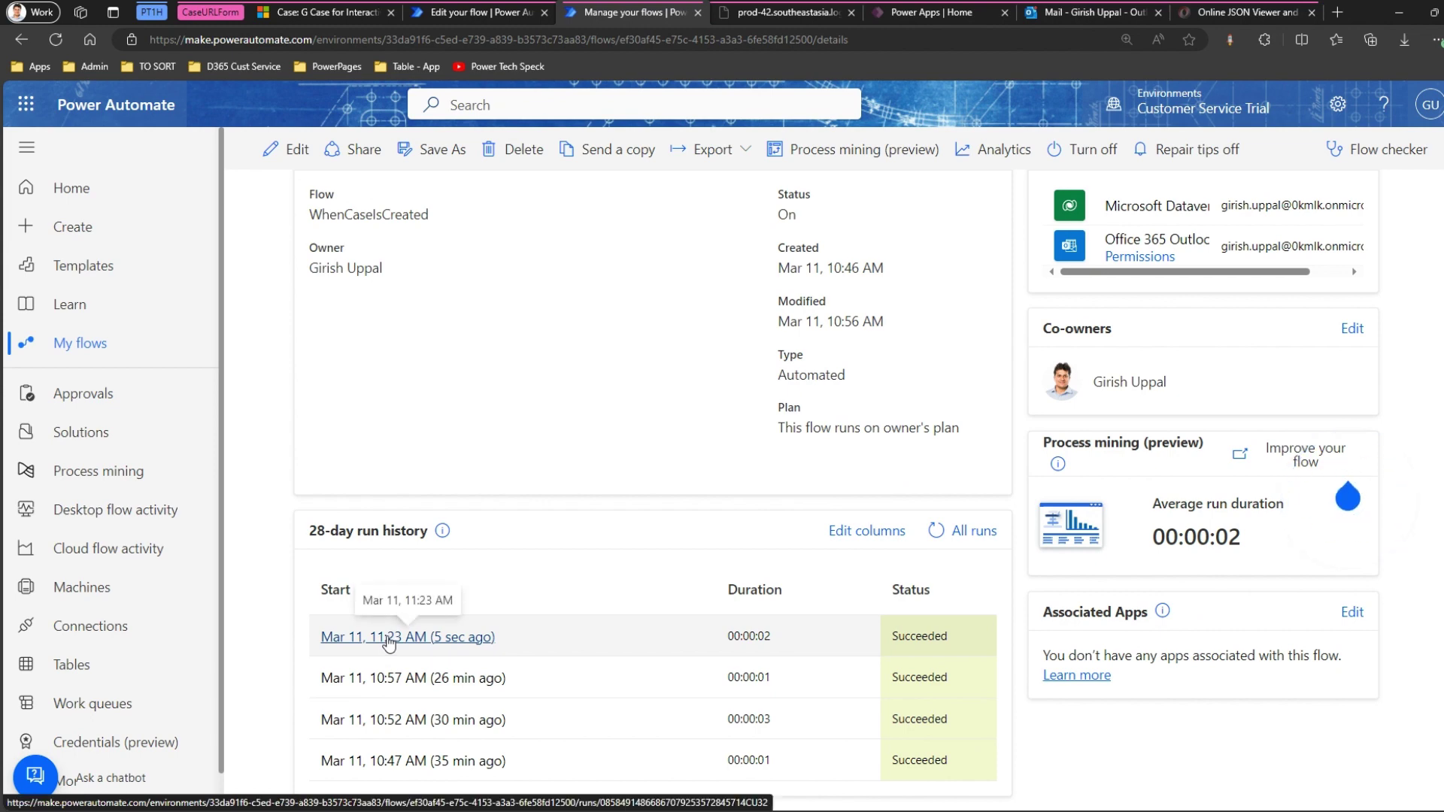
{"action": "left_click", "coordinate": [1098, 15]}
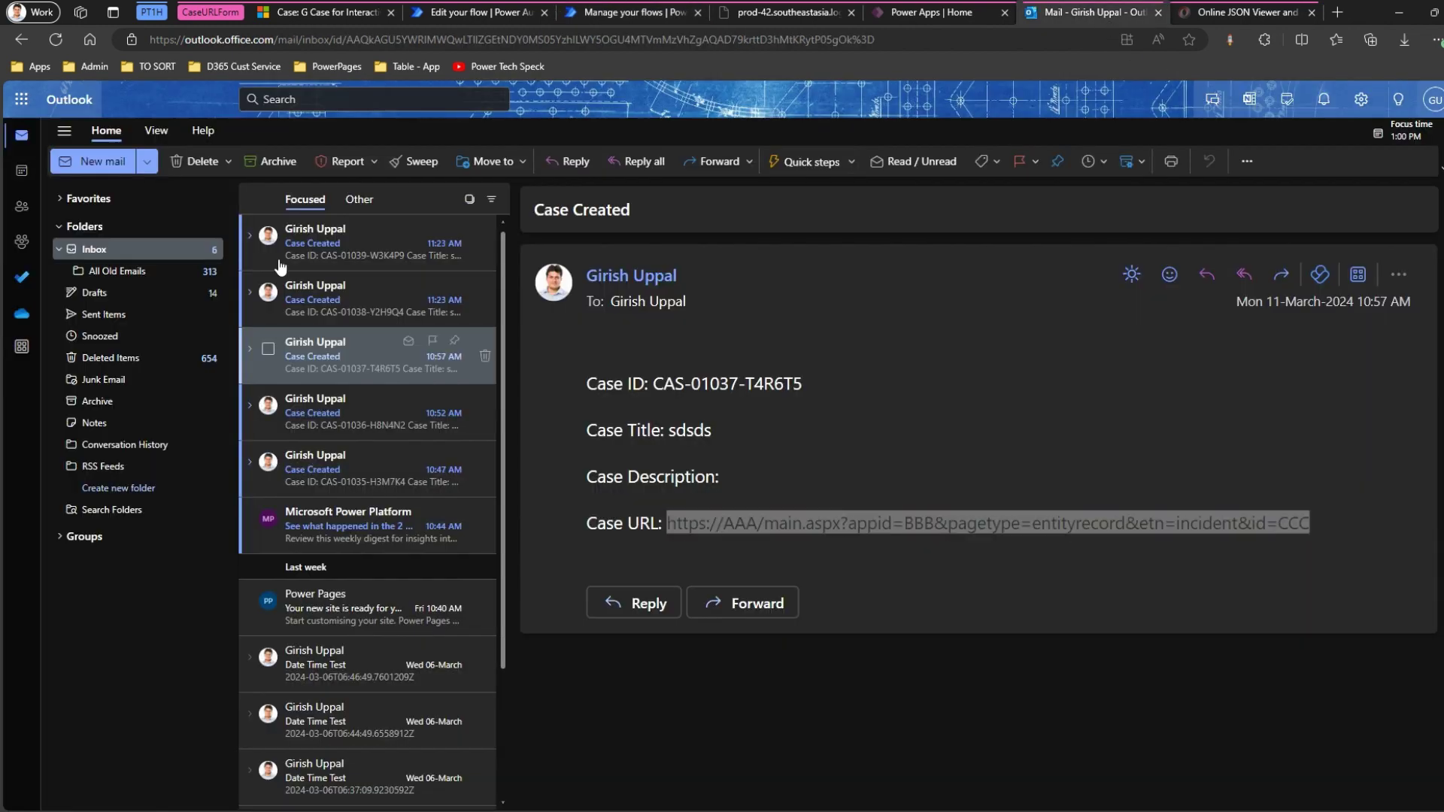
Copy the Case URL from the newest Case Created email and paste it into a new tab.
{"action": "left_click", "coordinate": [327, 245]}
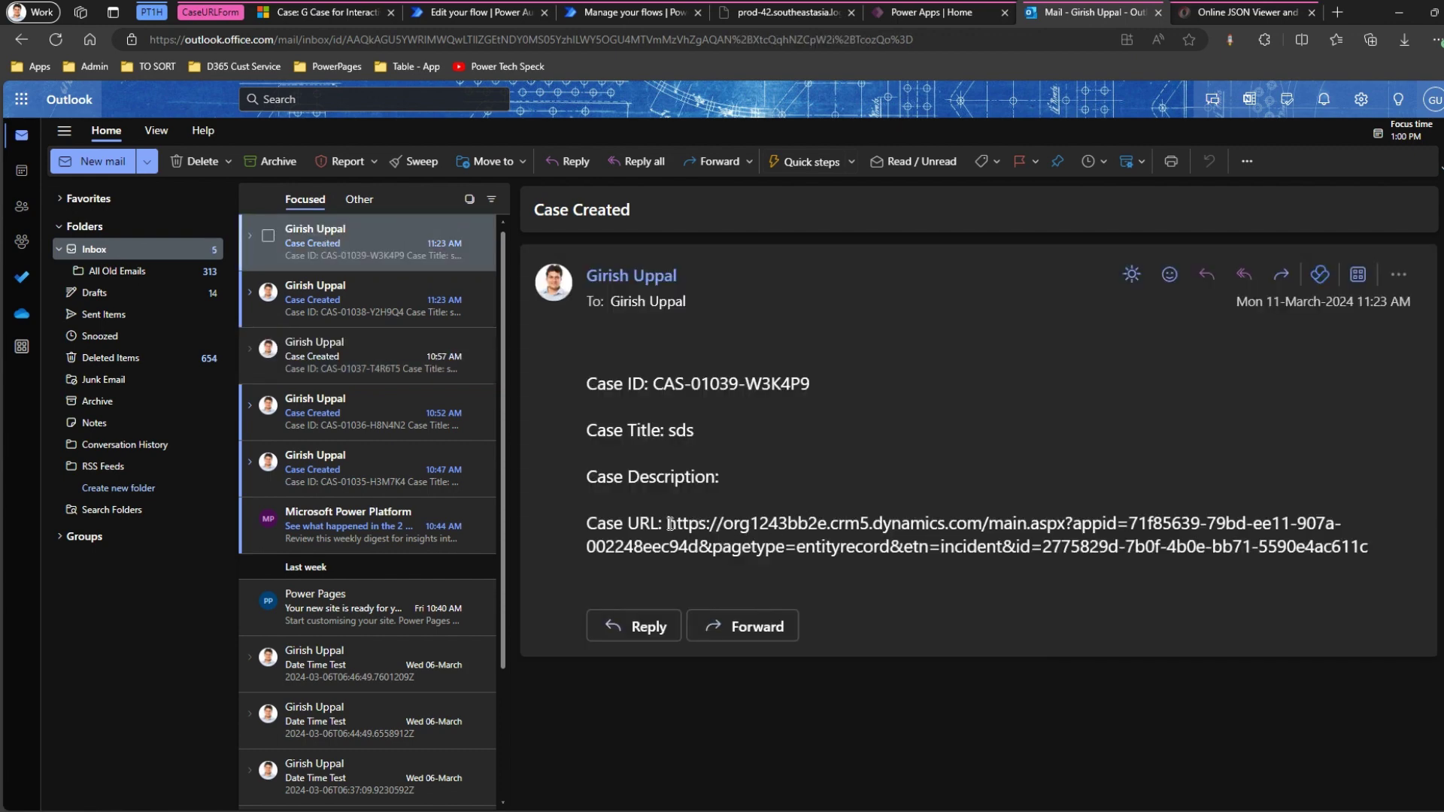
{"action": "left_click_drag", "start_coordinate": [669, 524], "coordinate": [1369, 551]}
{"action": "key", "text": "ctrl+c"}
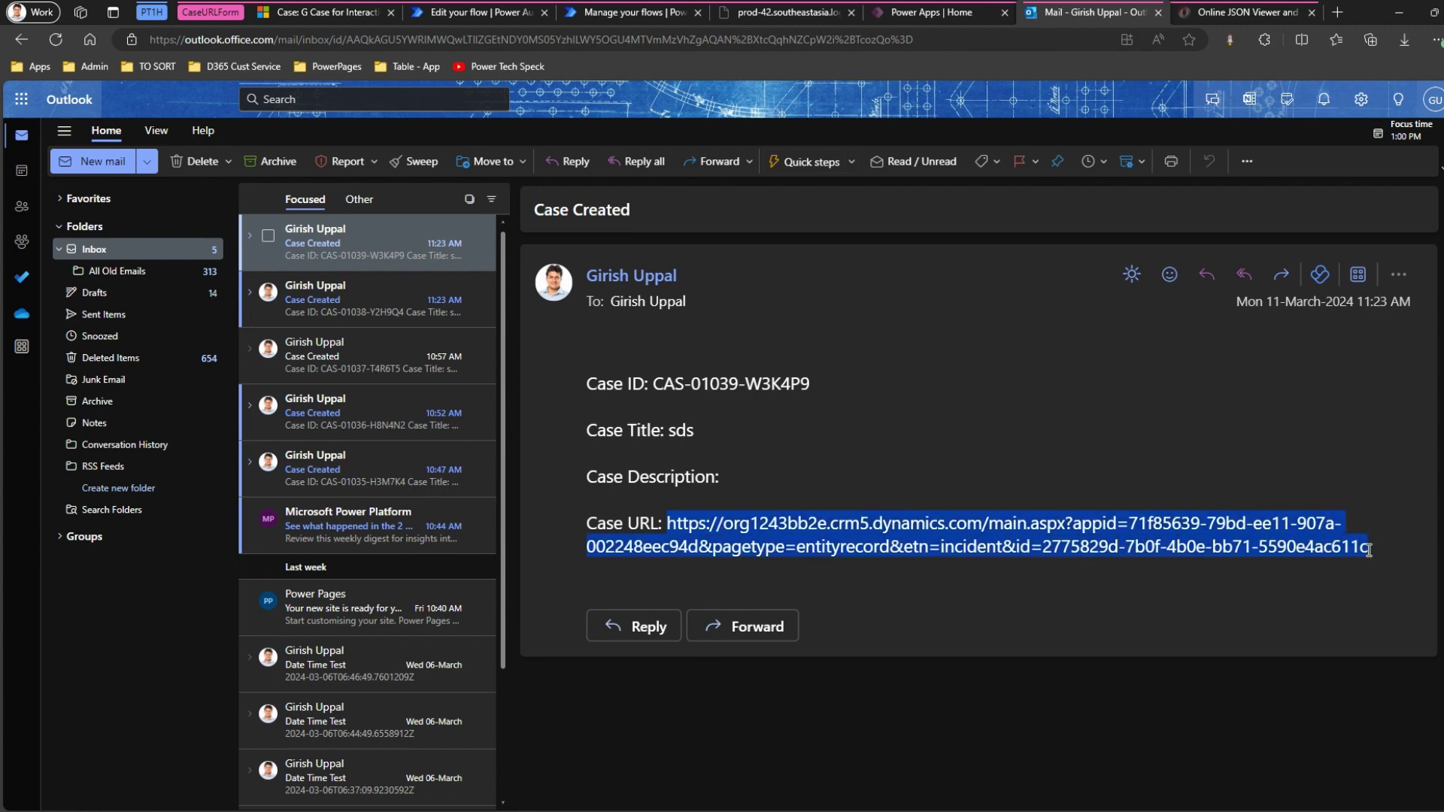
{"action": "left_click", "coordinate": [1341, 12]}
{"action": "key", "text": "ctrl+v"}
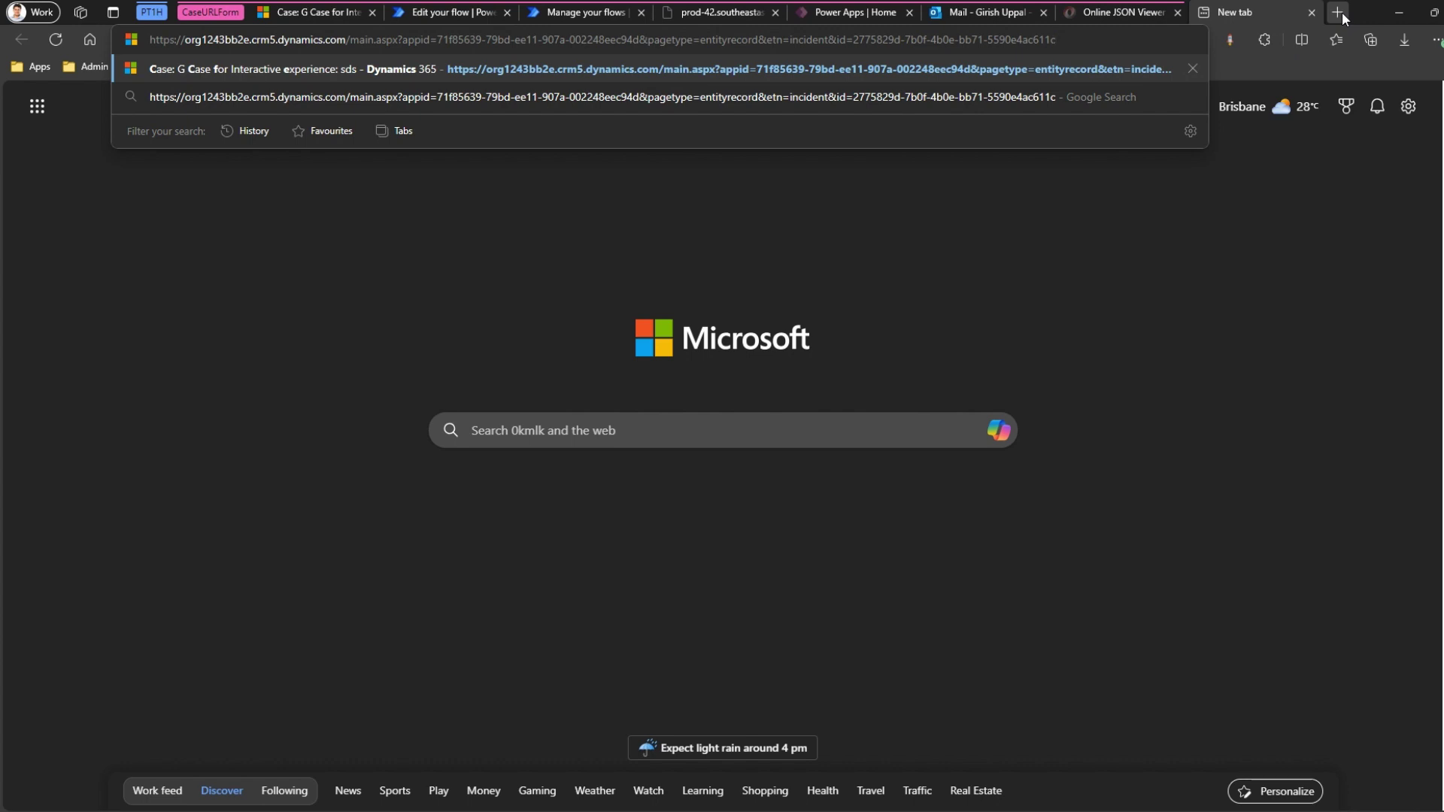
Load the emailed Case URL to open case sds, collapsing GetAppIDCSHUB in the designer meanwhile.
{"action": "key", "text": "Return"}
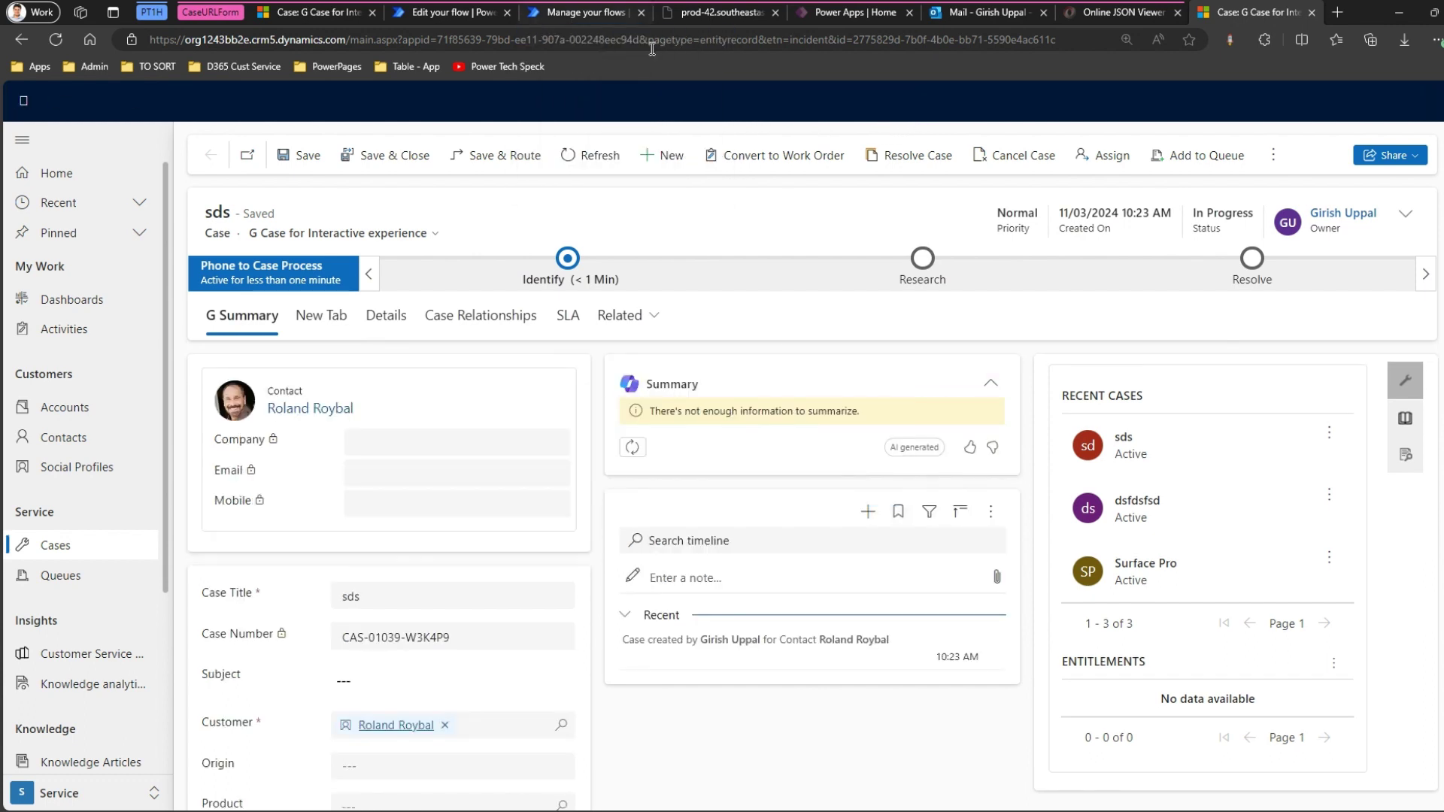
{"action": "left_click", "coordinate": [506, 14]}
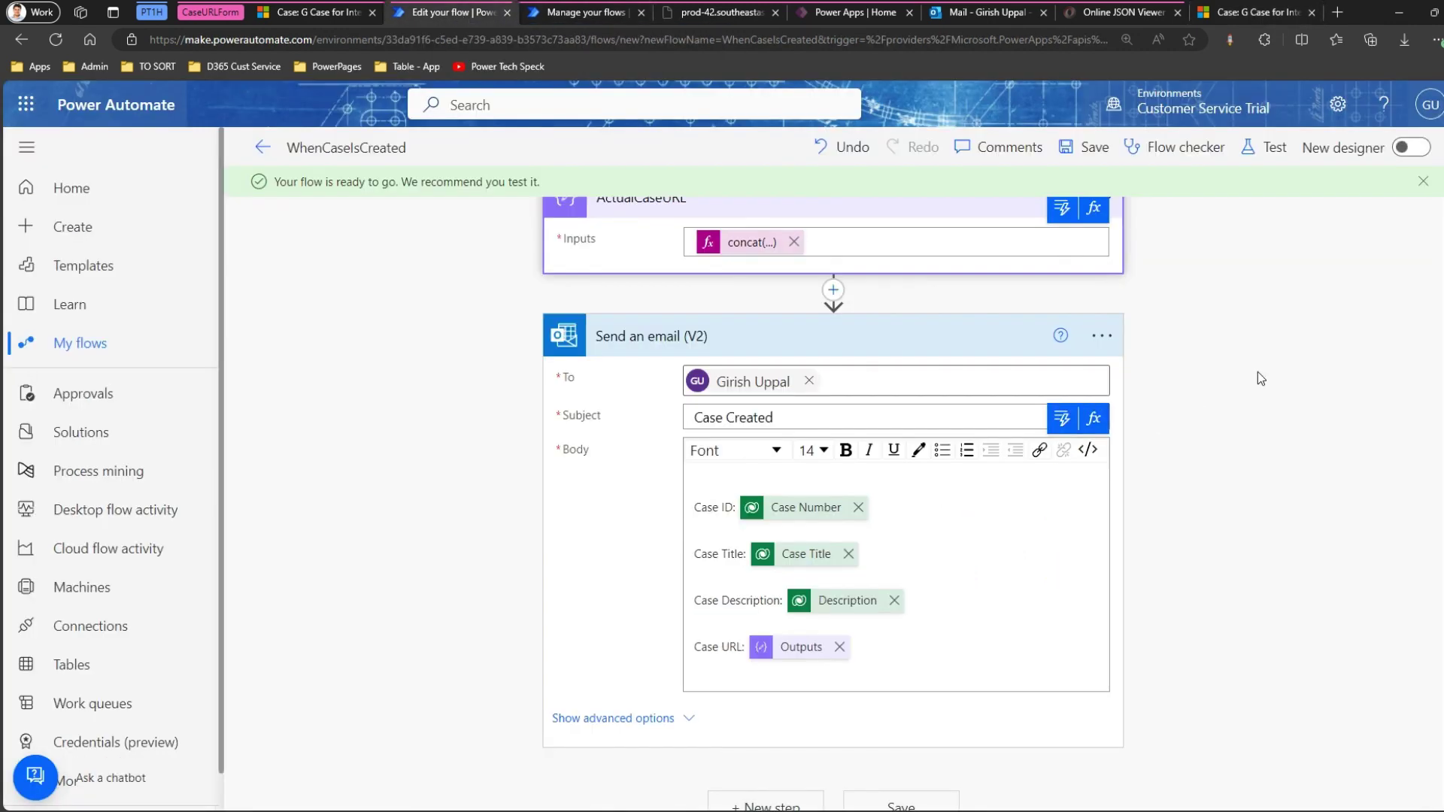
{"action": "scroll", "coordinate": [1316, 421], "scroll_direction": "up", "scroll_amount": 10}
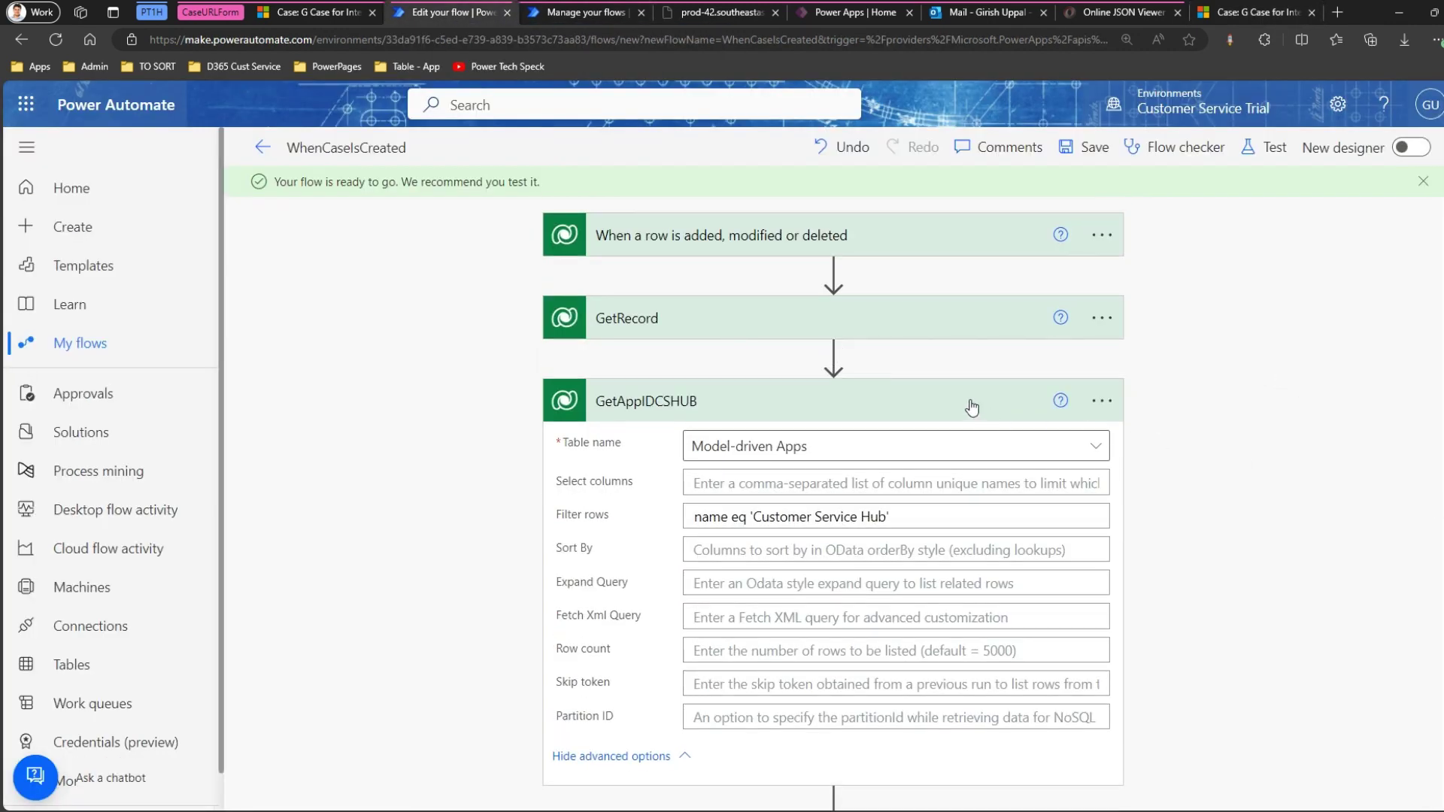
{"action": "left_click", "coordinate": [968, 407]}
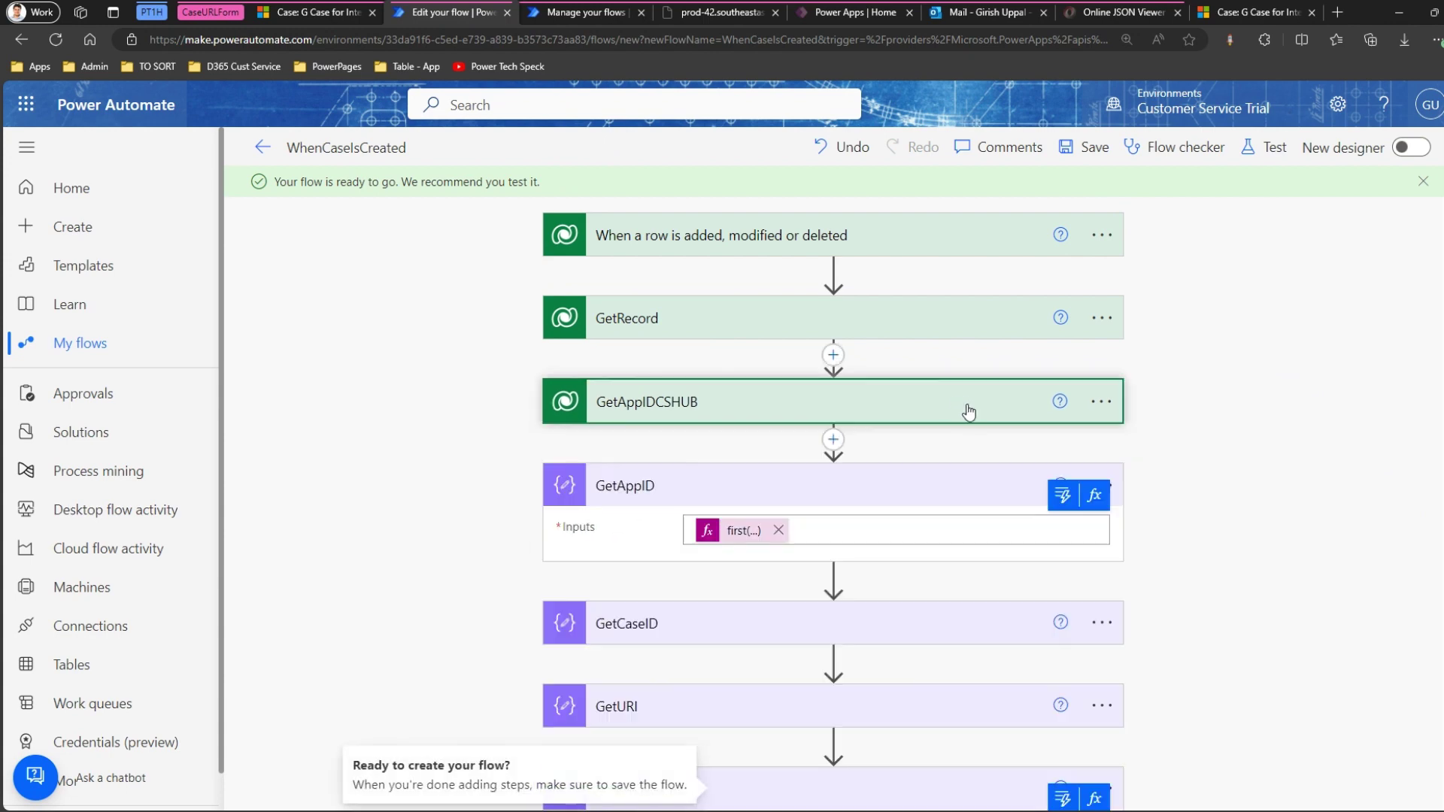
{"action": "left_click", "coordinate": [1226, 13]}
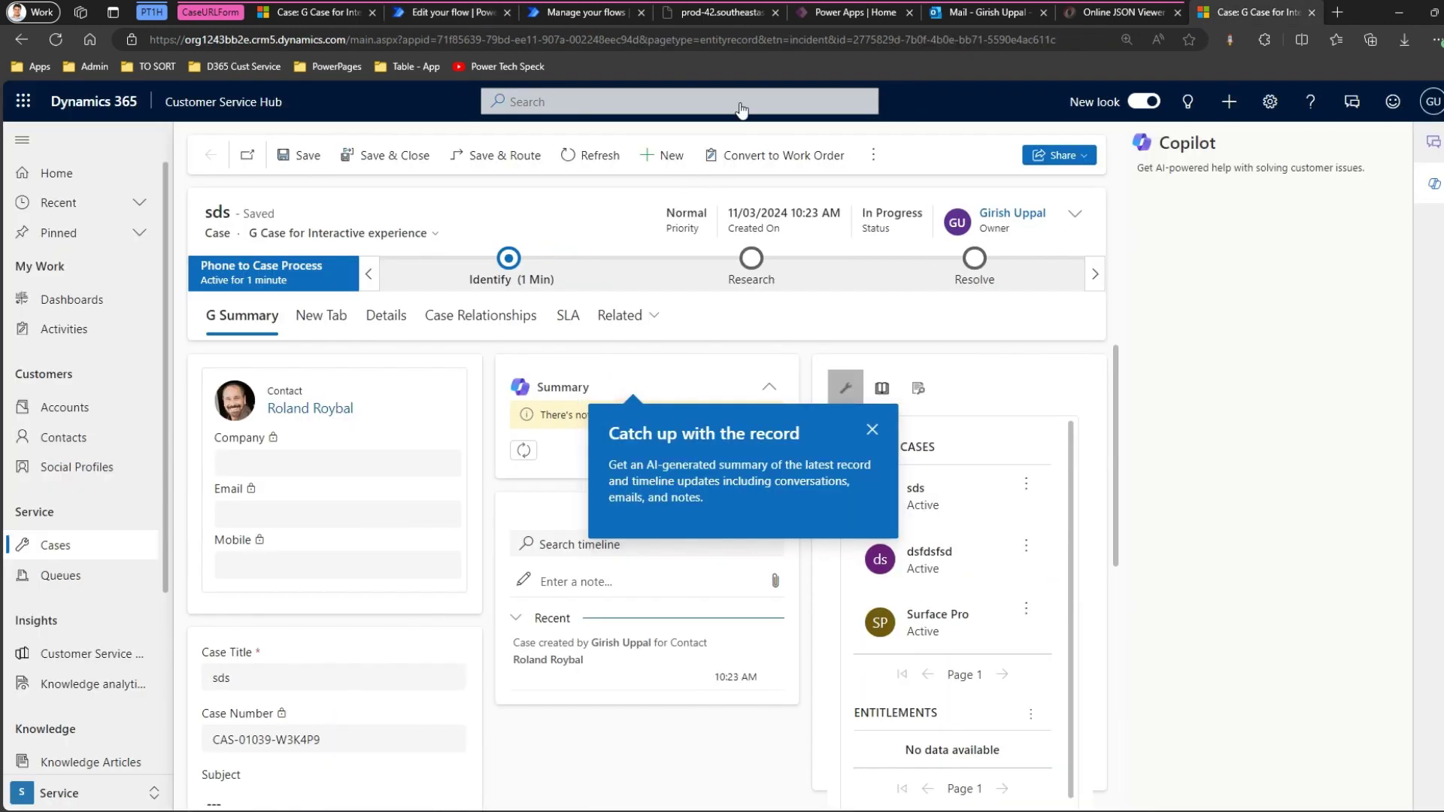
Compare the Case URL's domain with the original case page's address, then return to the Notepad URL notes.
{"action": "left_click", "coordinate": [959, 12]}
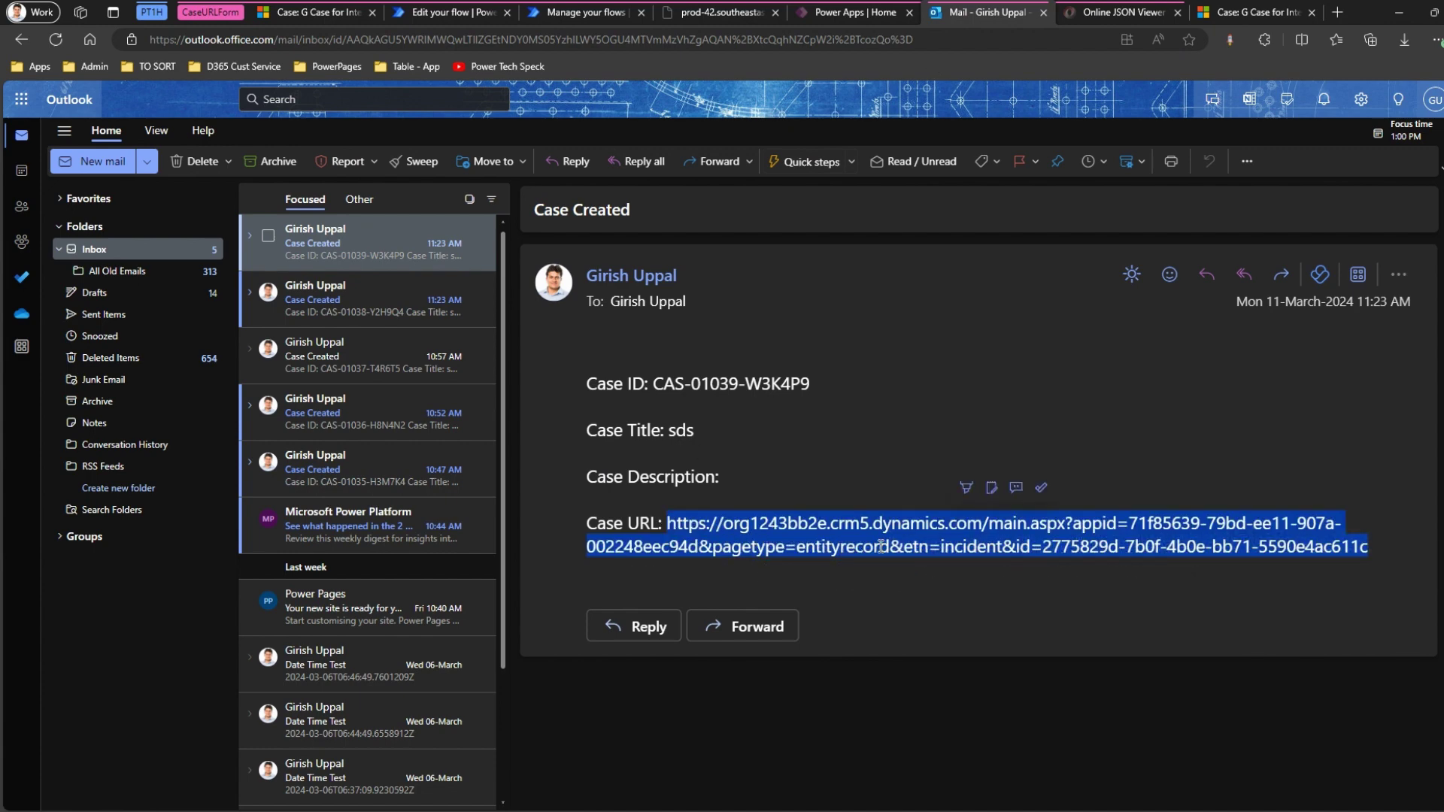
{"action": "left_click", "coordinate": [793, 530]}
{"action": "left_click_drag", "start_coordinate": [699, 524], "coordinate": [883, 528]}
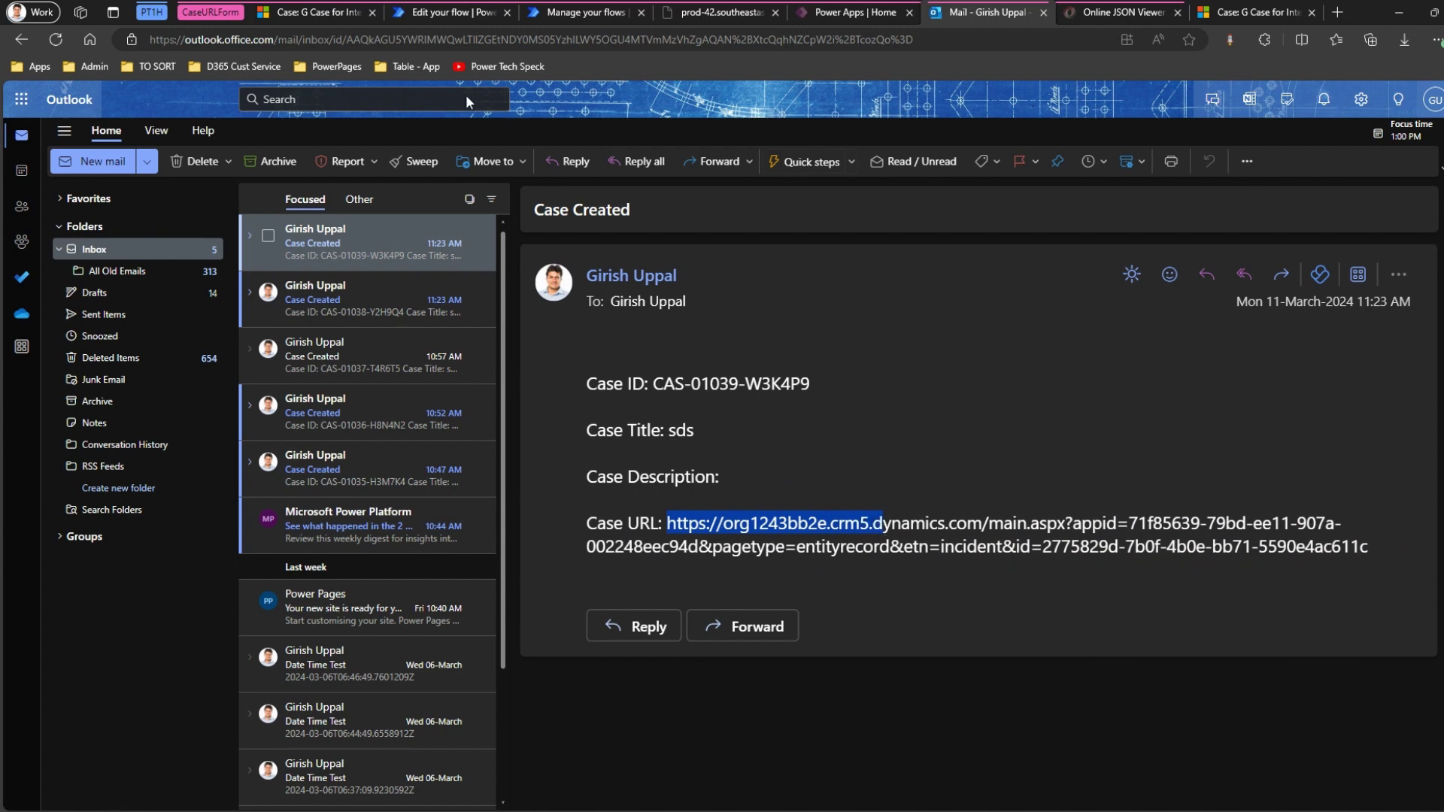
{"action": "left_click", "coordinate": [309, 13]}
{"action": "left_click", "coordinate": [307, 45]}
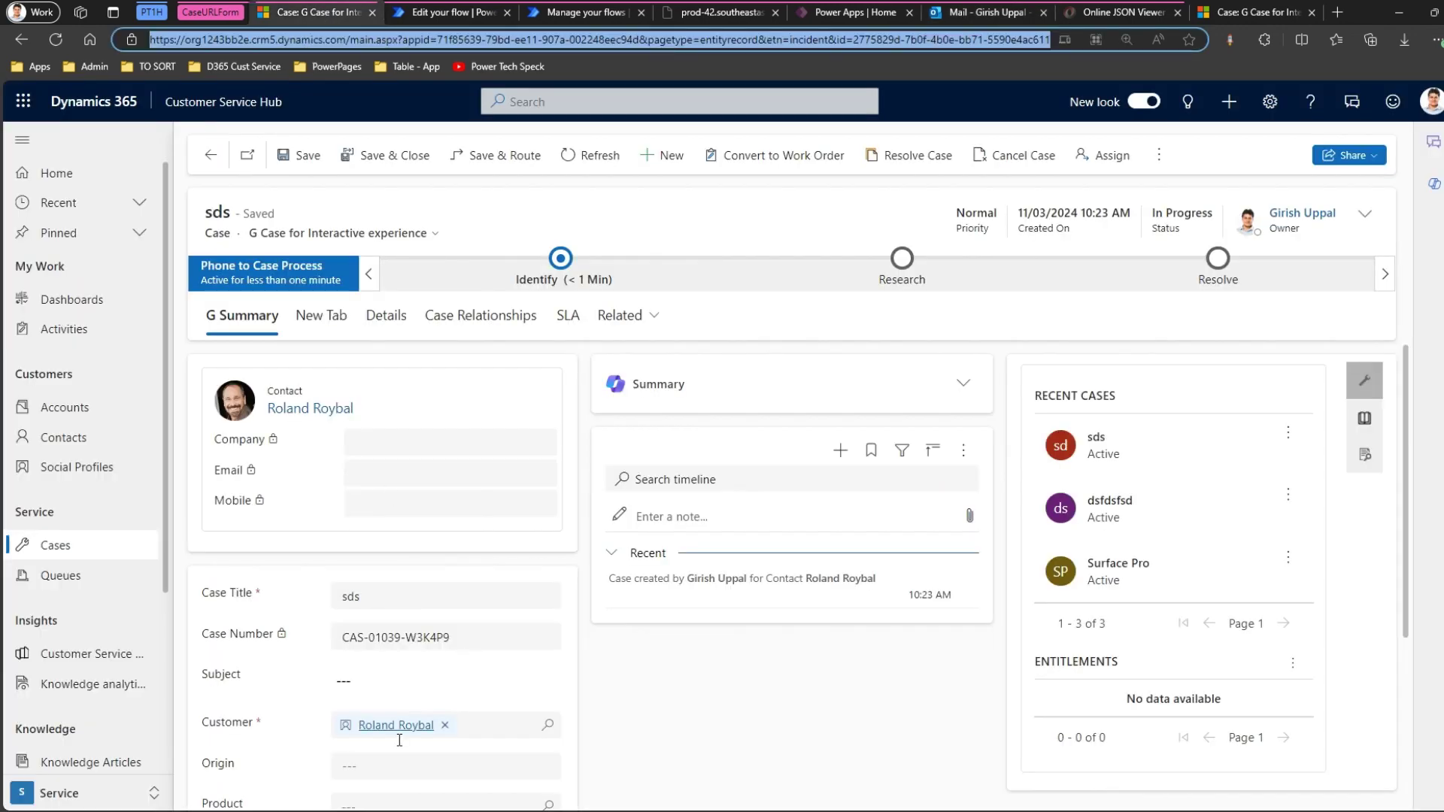
{"action": "key", "text": "alt+Tab"}
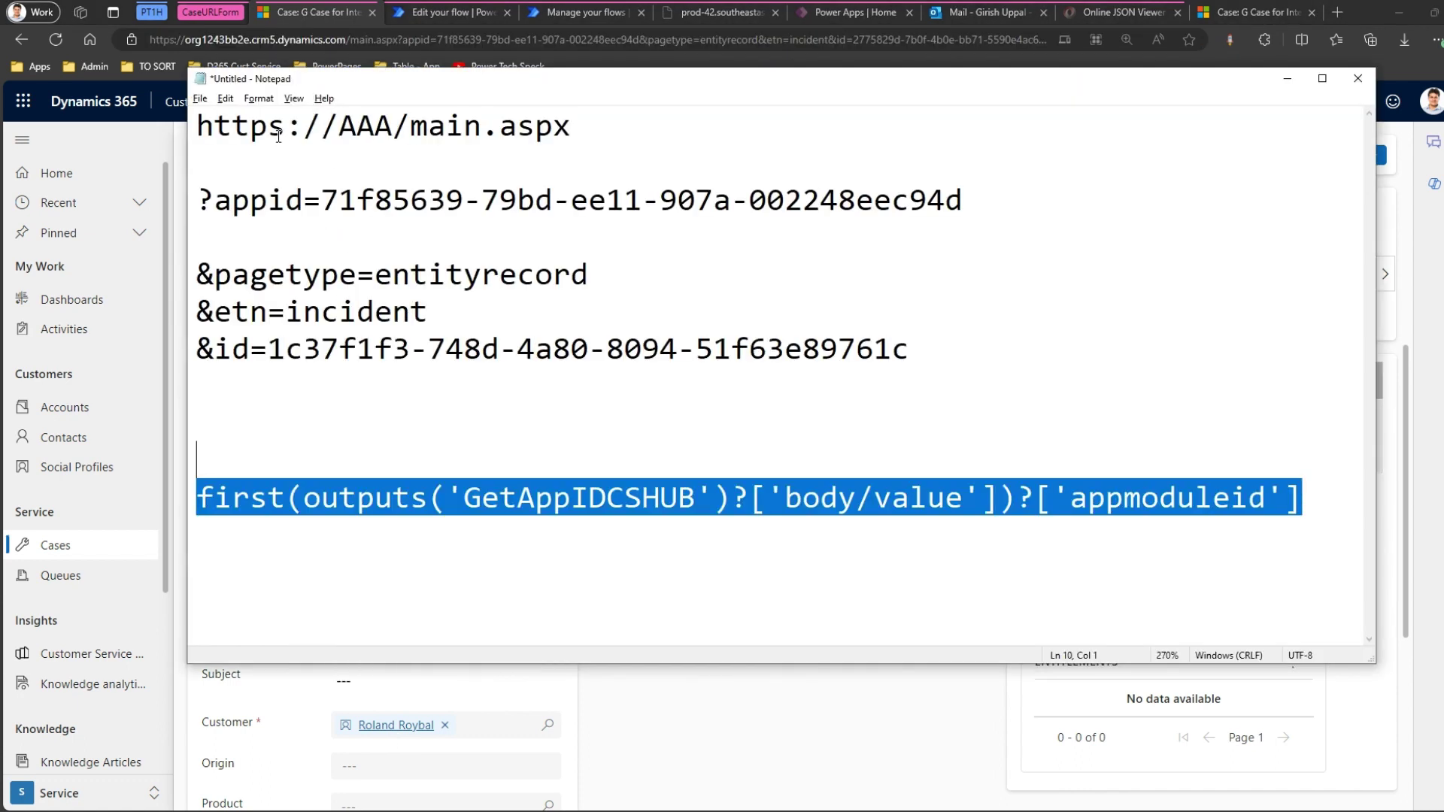